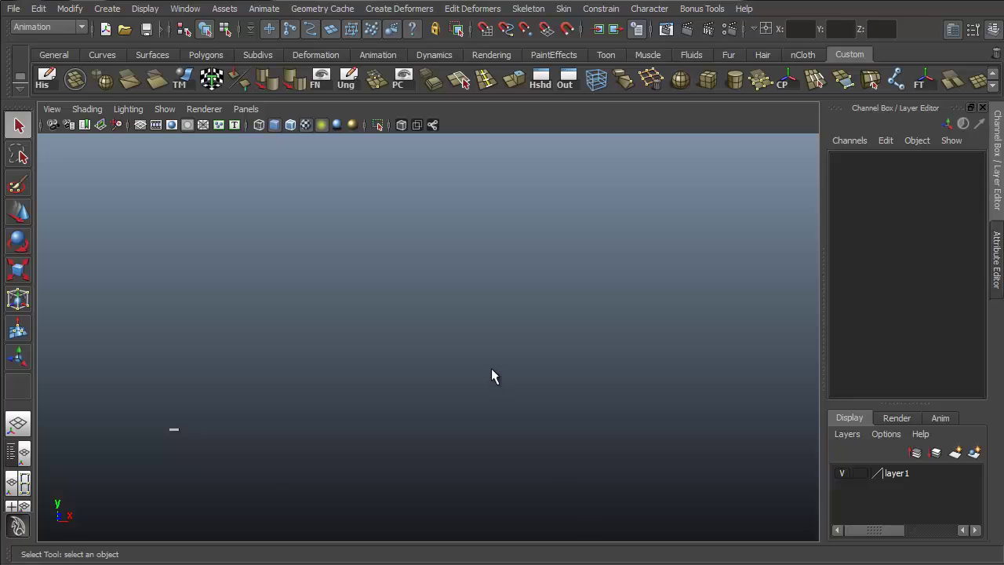
- Scale the Toolbelt title text wider along X and orbit the view around it
key("r")
mouse_move(245, 426)
left_mouse_down()
mouse_move(301, 434)
mouse_move(247, 431)
mouse_move(686, 382)
left_mouse_up()
mouse_move(599, 425)
left_mouse_down("alt")
mouse_move(622, 417)
mouse_move(482, 404)
mouse_move(572, 313)
left_mouse_up("alt")
key("e")
key("w")
key("e")
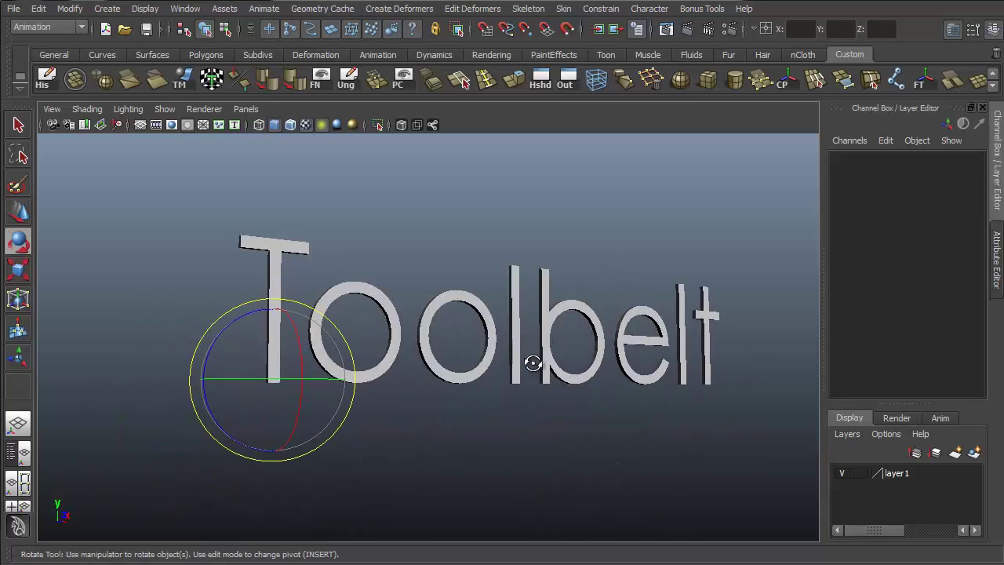
mouse_move(534, 364)
left_mouse_down("alt")
mouse_move(225, 422)
mouse_move(453, 287)
mouse_move(520, 280)
mouse_move(342, 295)
mouse_move(419, 309)
mouse_move(407, 314)
left_mouse_up("alt")
- Move the word 'the' into place above 'Maya' and return to plain object selection
key("w")
left_click(206, 321)
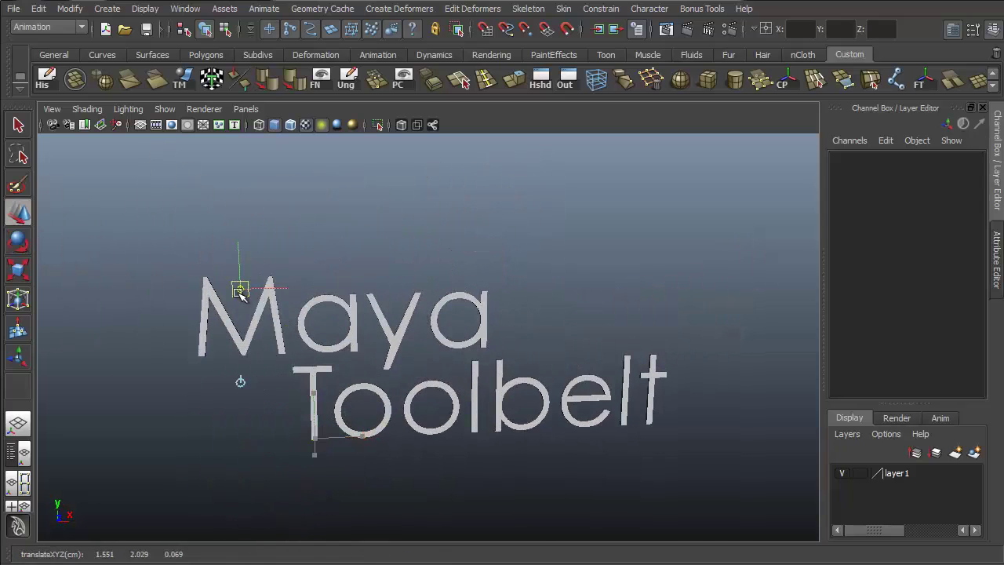
mouse_move(237, 241)
left_mouse_down()
mouse_move(316, 164)
mouse_move(594, 364)
mouse_move(656, 338)
mouse_move(663, 297)
left_mouse_up()
key("q")
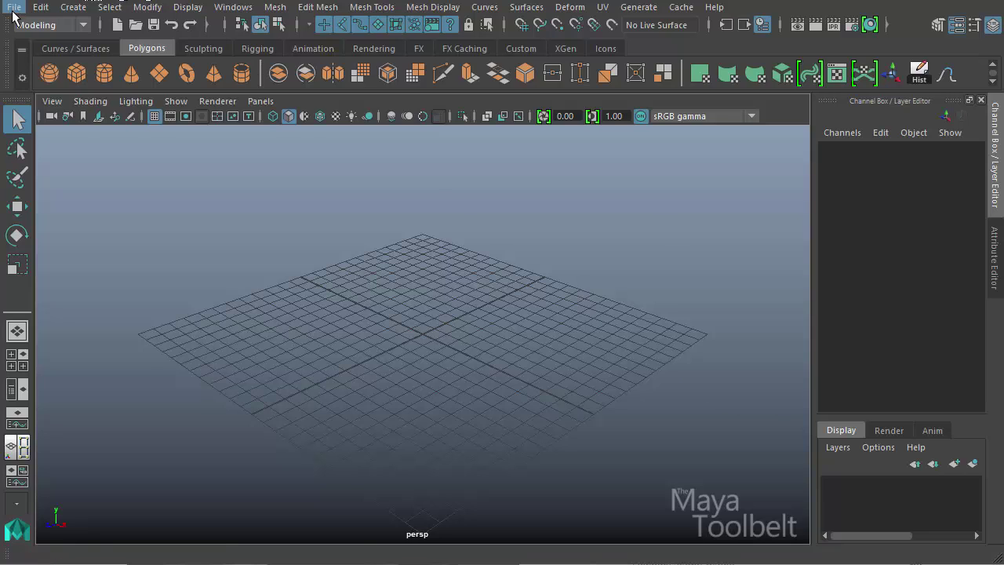
- Orbit around the polygon head to inspect all sides, then select the head mesh
mouse_move(512, 387)
left_mouse_down("alt")
mouse_move(439, 399)
mouse_move(657, 385)
mouse_move(459, 278)
left_mouse_up("alt")
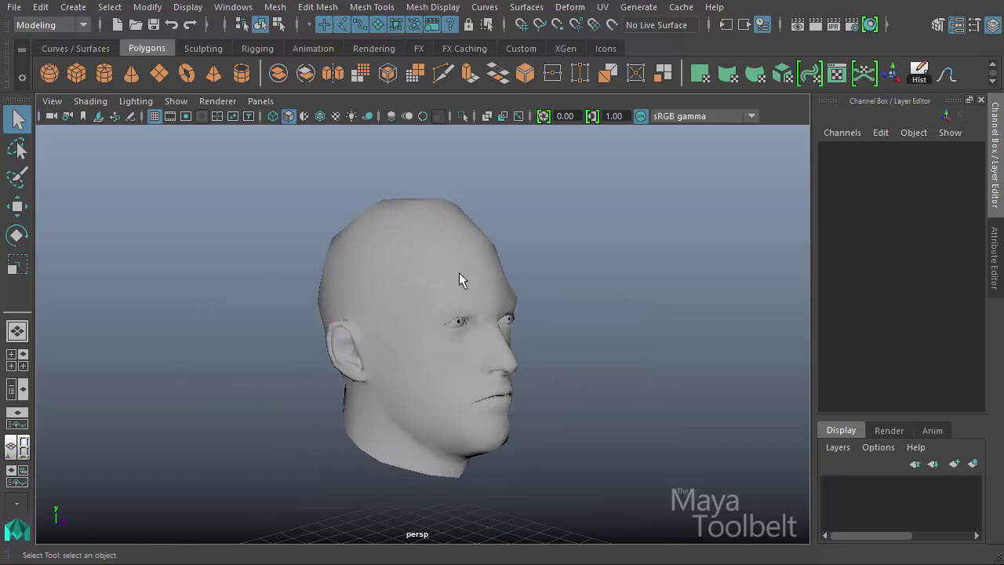
left_click(459, 276)
mouse_move(598, 361)
left_mouse_down("alt")
mouse_move(722, 363)
mouse_move(433, 372)
mouse_move(757, 414)
left_mouse_up("alt")
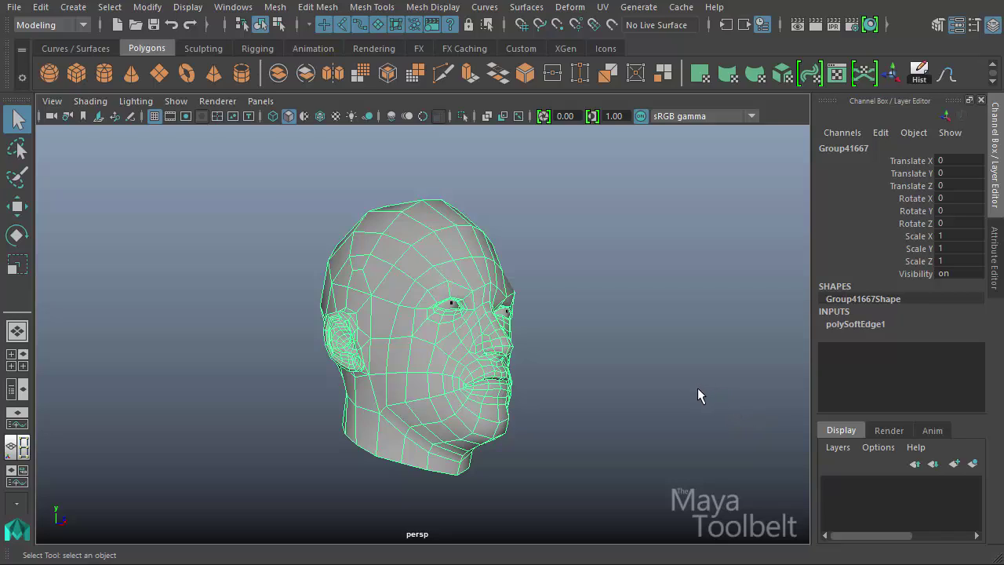
left_click(659, 370)
left_click(467, 254)
- Switch to the Persp/UV Editor layout and orbit to a three-quarter view of the head
right_click(21, 453)
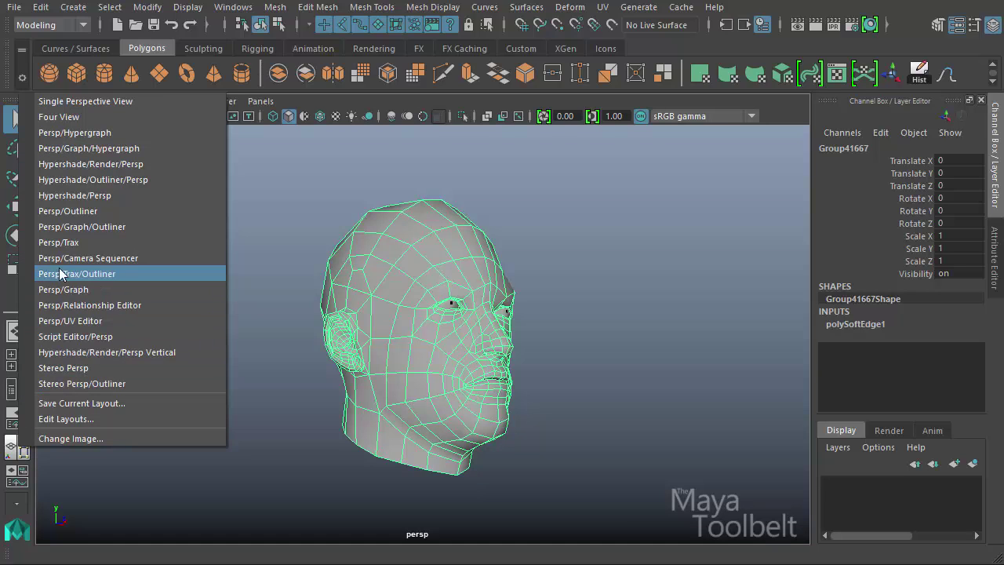
left_click(88, 321)
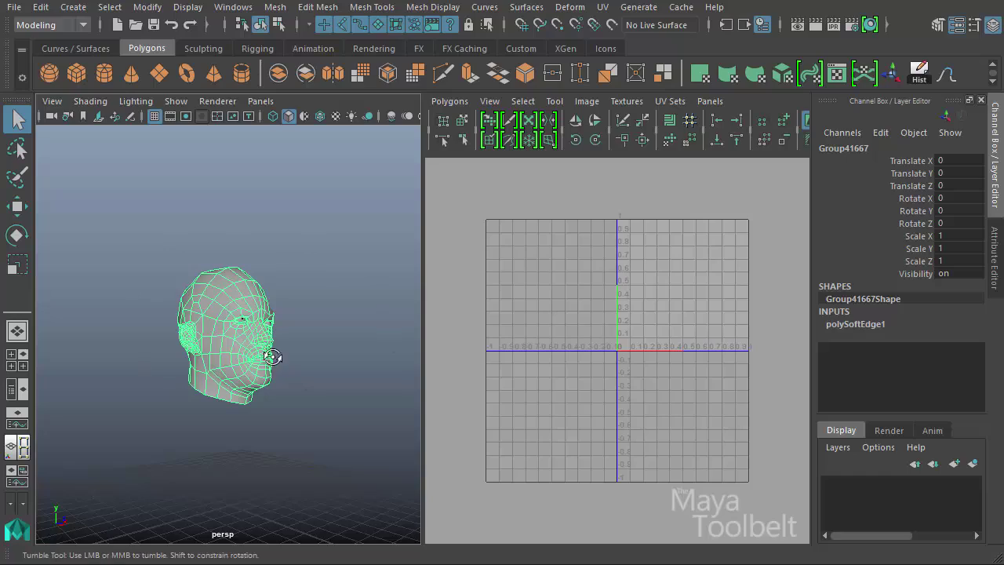
left_click_drag(275, 359, 260, 358, "alt")
right_click_drag(259, 358, 325, 410, "alt")
left_click_drag(324, 410, 269, 431, "alt")
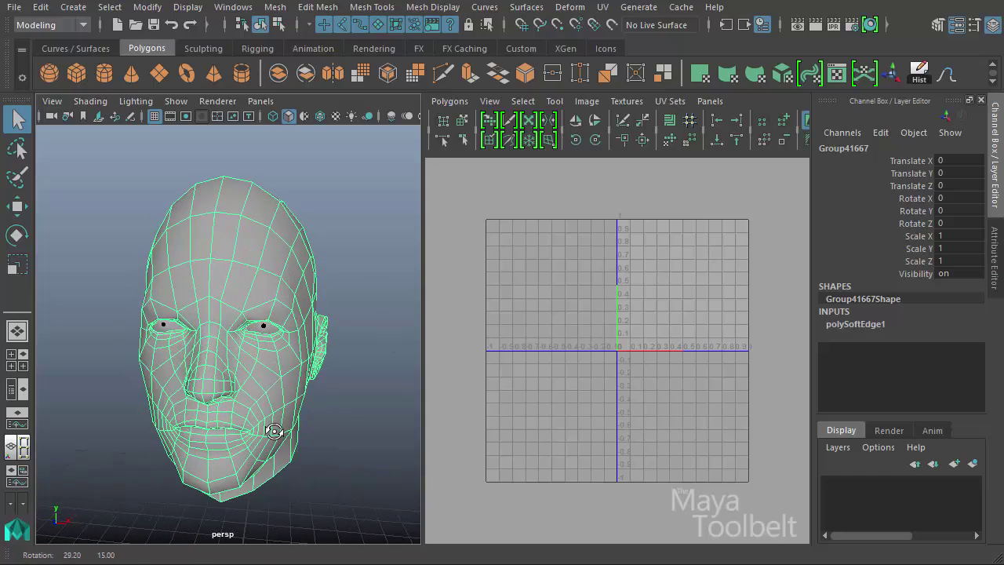
mouse_move(337, 396)
left_mouse_down("alt")
mouse_move(354, 410)
mouse_move(314, 399)
mouse_move(393, 393)
mouse_move(347, 363)
mouse_move(274, 385)
left_mouse_up("alt")
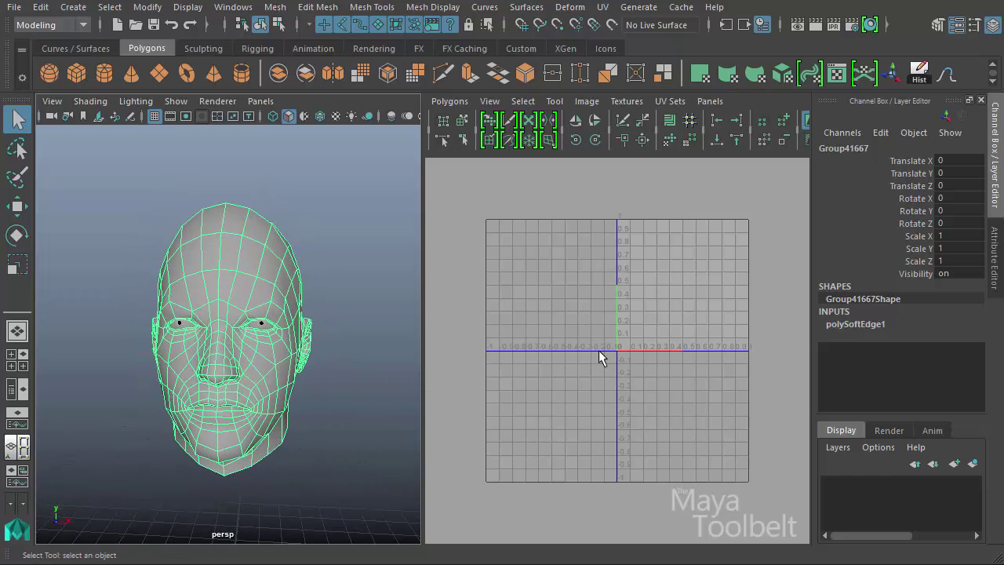
mouse_move(278, 333)
left_mouse_down("alt")
mouse_move(202, 332)
mouse_move(600, 295)
left_mouse_up("alt")
scroll(679, 312, "up", 2)
scroll(660, 327, "down", 5)
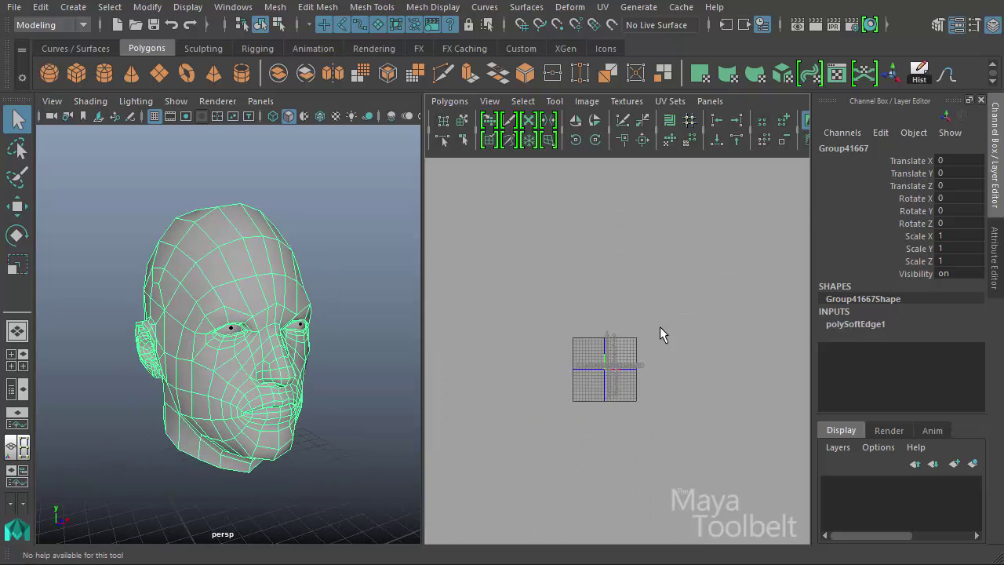
scroll(642, 362, "down", 2)
scroll(642, 361, "up", 4)
scroll(711, 371, "up", 3)
middle_click_drag(638, 411, 654, 327, "alt")
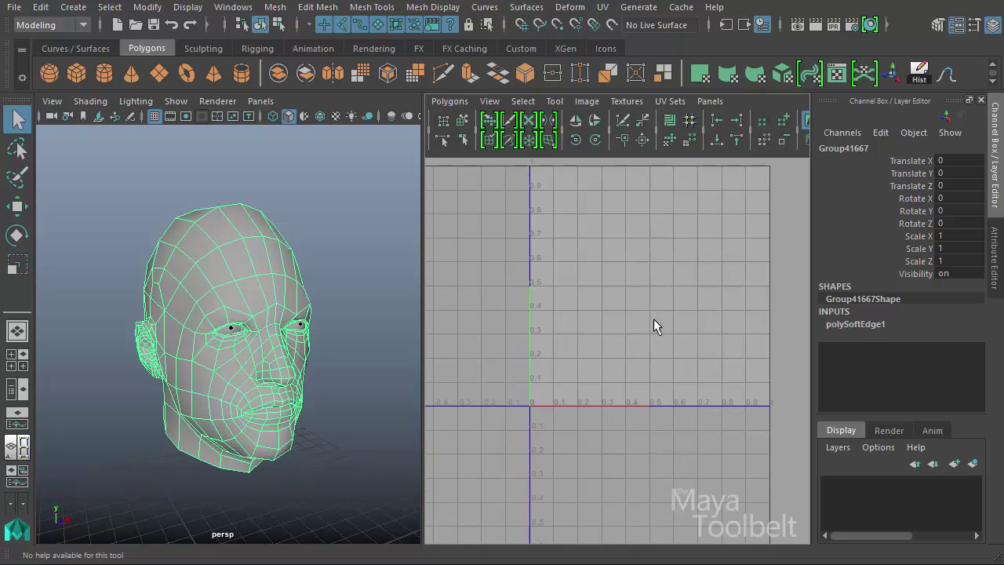
scroll(525, 311, "down", 2)
mouse_move(525, 312)
middle_mouse_down("alt")
mouse_move(641, 316)
mouse_move(587, 299)
mouse_move(585, 346)
middle_mouse_up("alt")
scroll(587, 298, "down", 1)
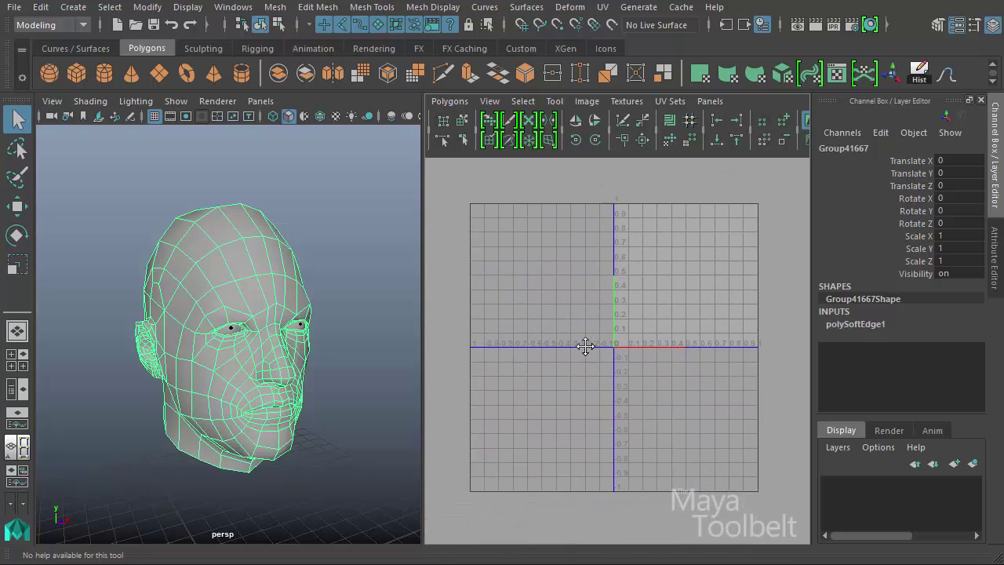
mouse_move(122, 307)
left_mouse_down("alt")
mouse_move(168, 314)
mouse_move(156, 306)
left_mouse_up("alt")
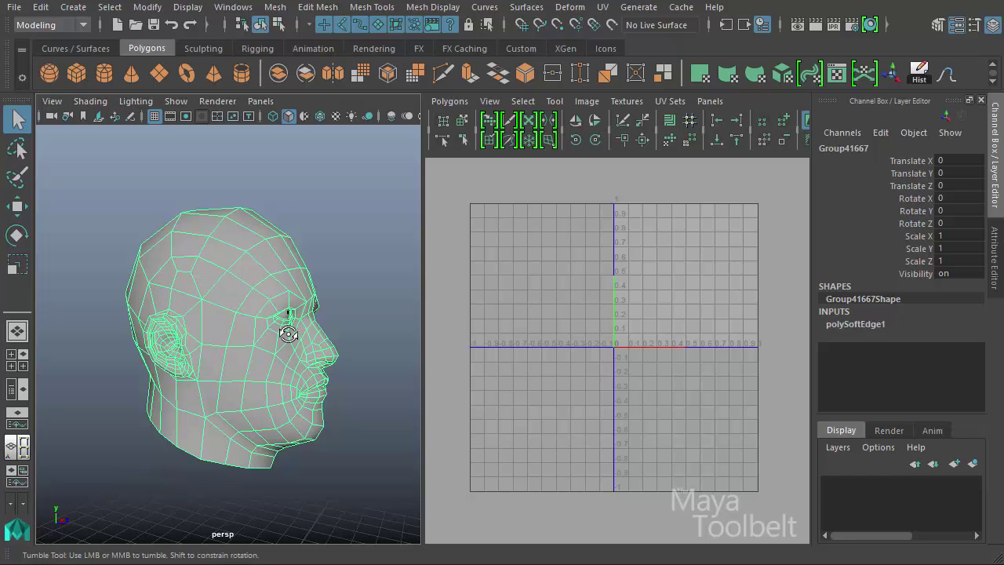
mouse_move(287, 325)
left_mouse_down("alt")
mouse_move(162, 343)
mouse_move(341, 233)
mouse_move(233, 303)
mouse_move(374, 309)
mouse_move(350, 298)
left_mouse_up("alt")
mouse_move(184, 262)
left_mouse_down("alt")
mouse_move(303, 309)
mouse_move(397, 258)
mouse_move(357, 279)
mouse_move(180, 264)
mouse_move(192, 266)
left_mouse_up("alt")
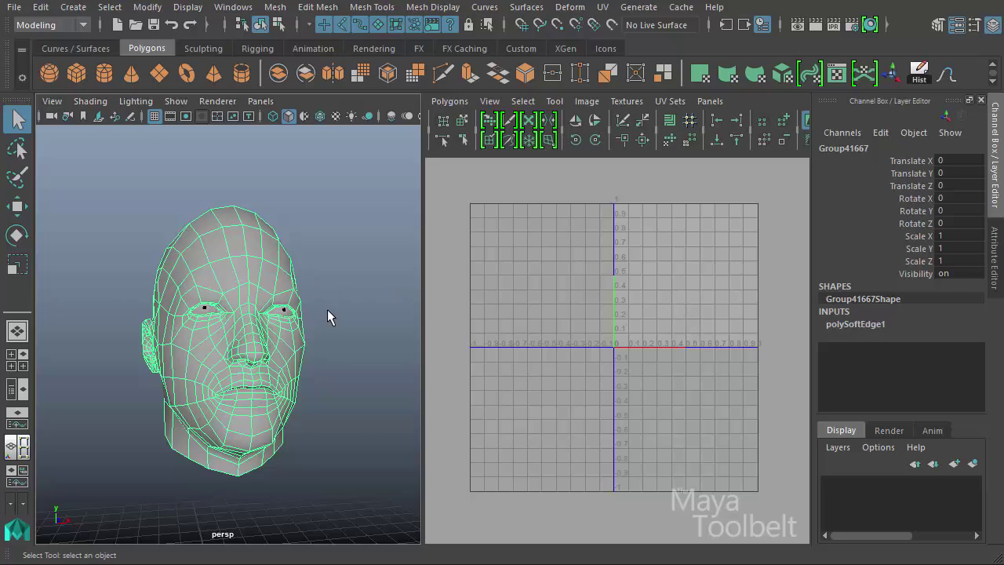
mouse_move(327, 309)
left_mouse_down("alt")
mouse_move(357, 303)
mouse_move(316, 314)
mouse_move(348, 246)
mouse_move(296, 323)
mouse_move(352, 343)
mouse_move(314, 337)
left_mouse_up("alt")
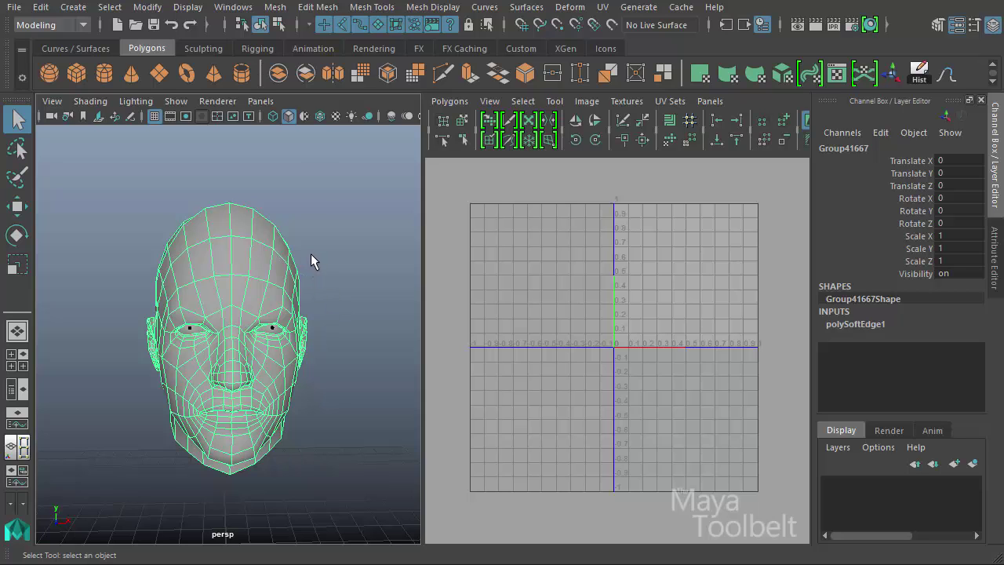
mouse_move(228, 249)
left_mouse_down("alt")
mouse_move(231, 217)
mouse_move(296, 229)
mouse_move(257, 226)
left_mouse_up("alt")
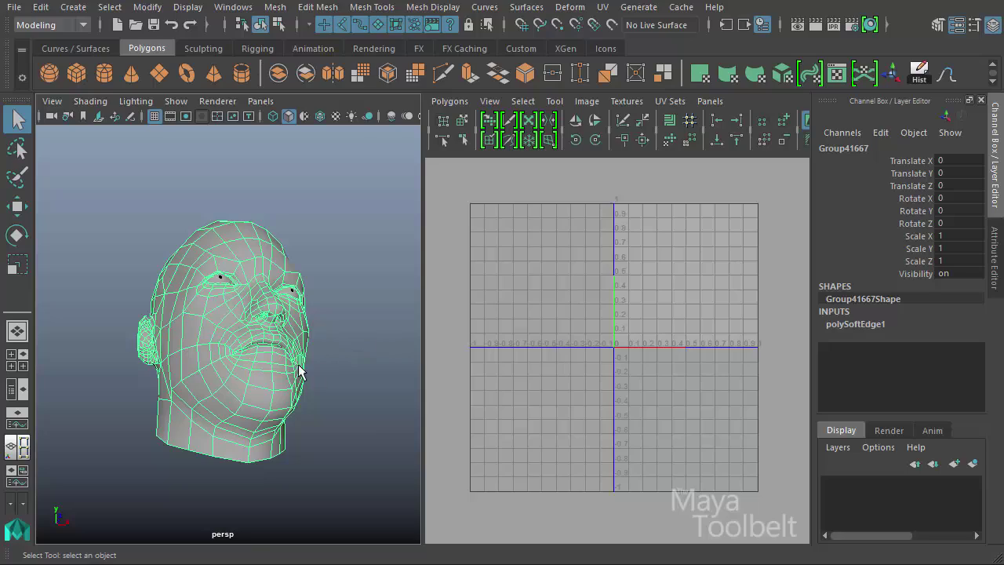
mouse_move(326, 342)
left_mouse_down("alt")
mouse_move(336, 348)
mouse_move(274, 321)
mouse_move(298, 363)
mouse_move(208, 365)
mouse_move(213, 348)
mouse_move(262, 352)
mouse_move(210, 348)
mouse_move(352, 271)
mouse_move(317, 283)
left_mouse_up("alt")
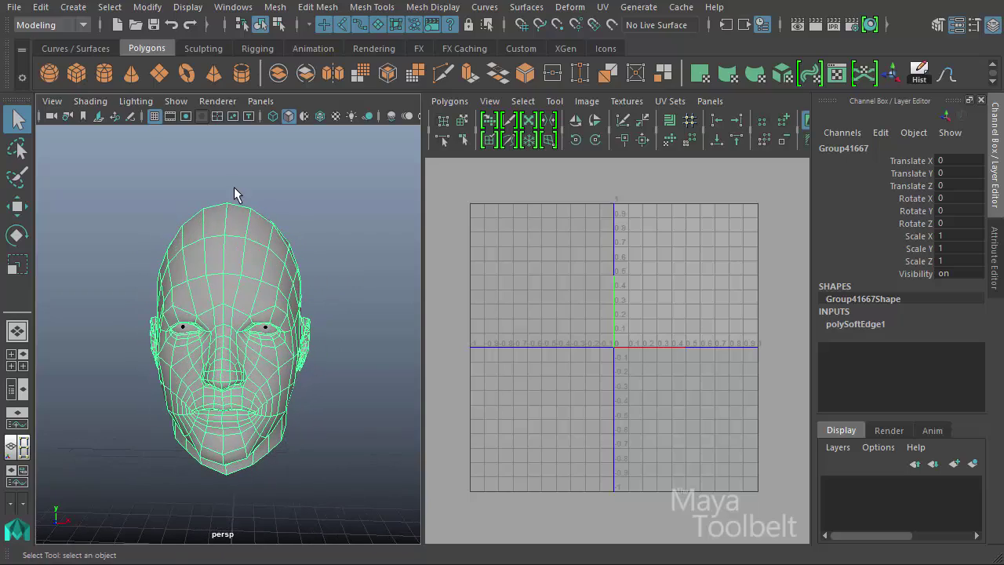
mouse_move(232, 184)
left_mouse_down("alt")
mouse_move(232, 269)
mouse_move(318, 262)
mouse_move(249, 264)
mouse_move(292, 297)
mouse_move(307, 280)
mouse_move(306, 226)
mouse_move(325, 276)
mouse_move(317, 295)
left_mouse_up("alt")
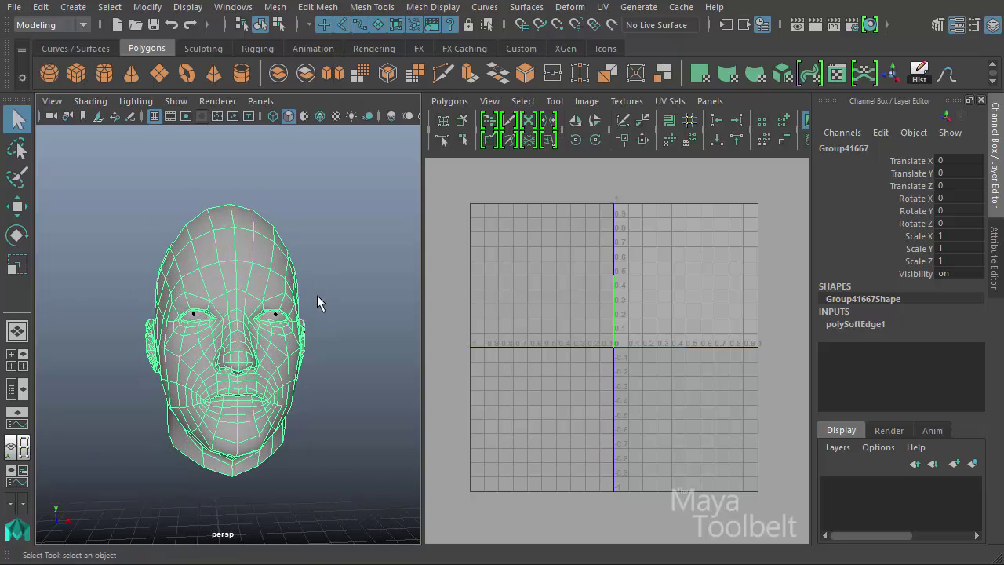
left_click_drag(294, 244, 283, 248, "alt")
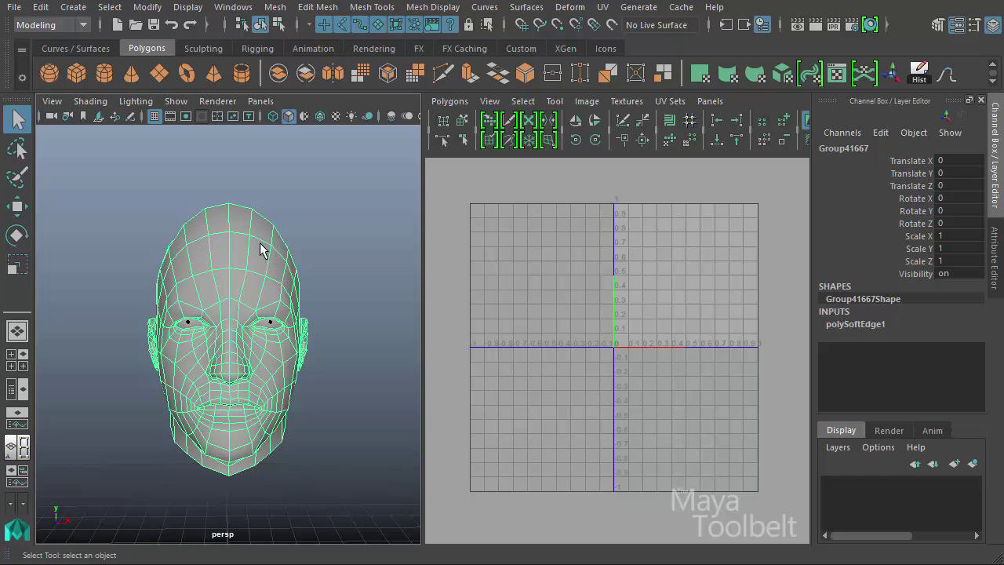
- Switch the left viewport to the front view and frame the head
key("space")
left_click_drag(260, 245, 261, 287)
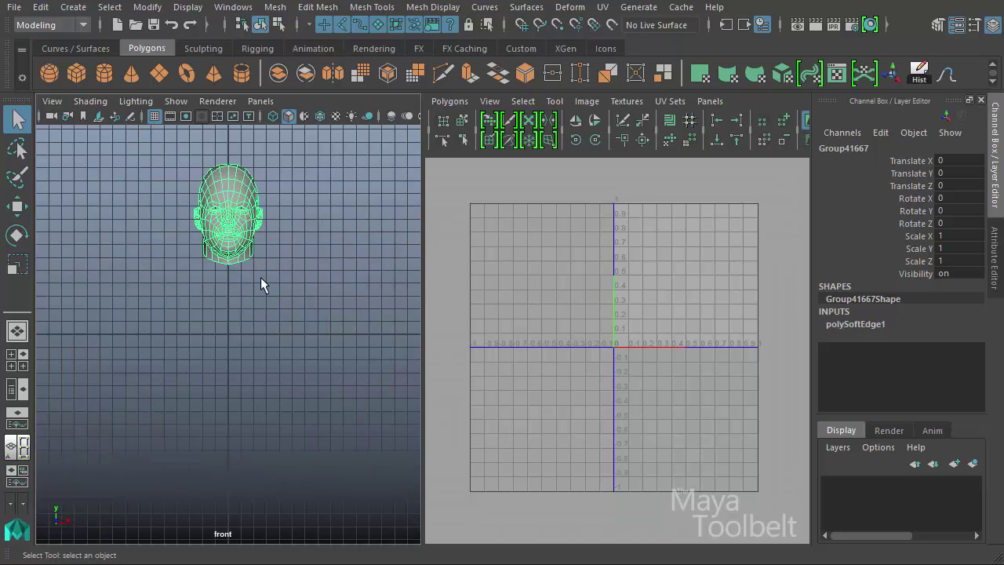
key("f")
key("space")
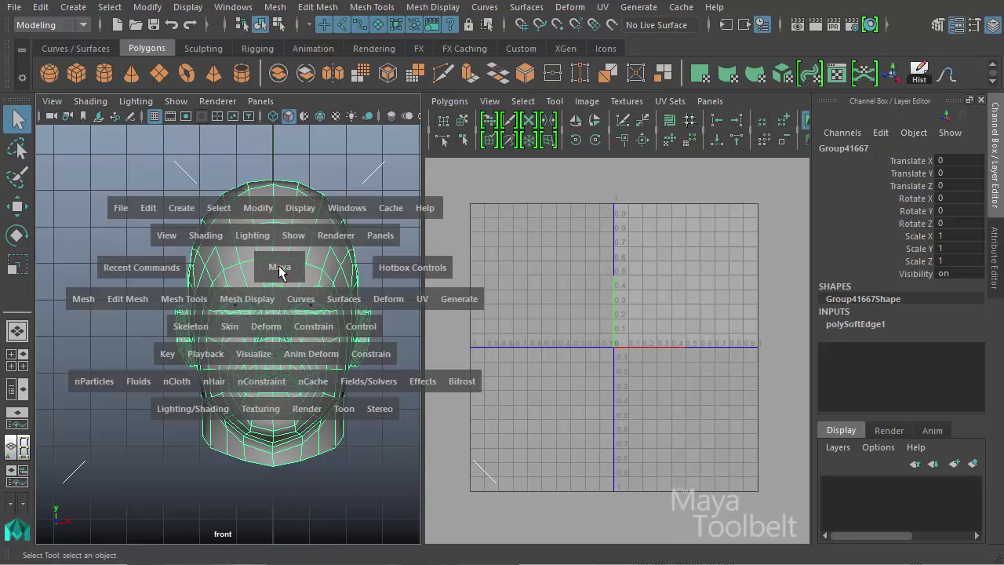
mouse_move(280, 269)
left_mouse_down()
mouse_move(290, 272)
mouse_move(287, 316)
mouse_move(279, 225)
left_mouse_up()
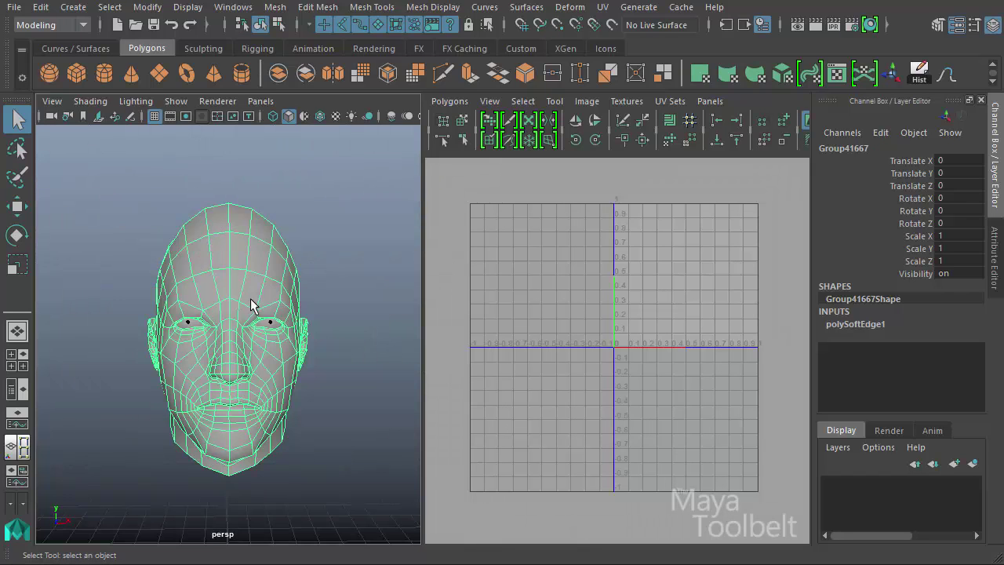
left_click_drag(241, 289, 243, 330)
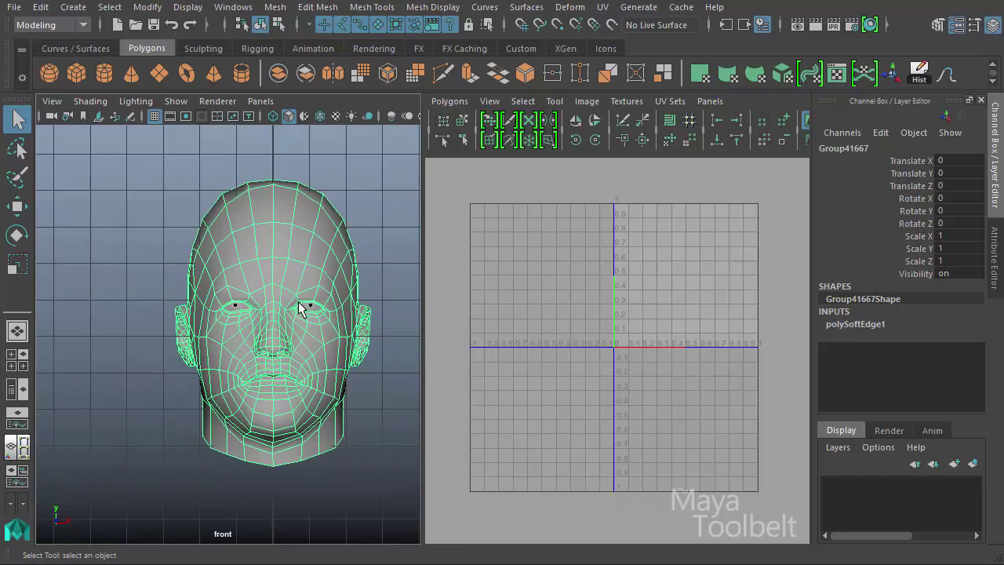
- Enter Face mode and marquee-select every face on the head's right half
right_click_drag(226, 233, 227, 253)
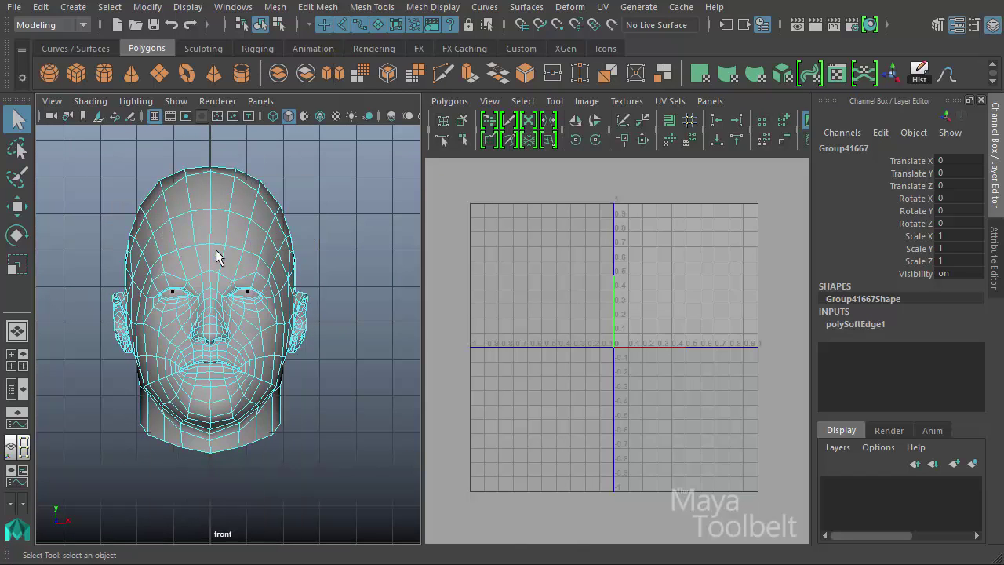
left_click_drag(380, 133, 212, 494)
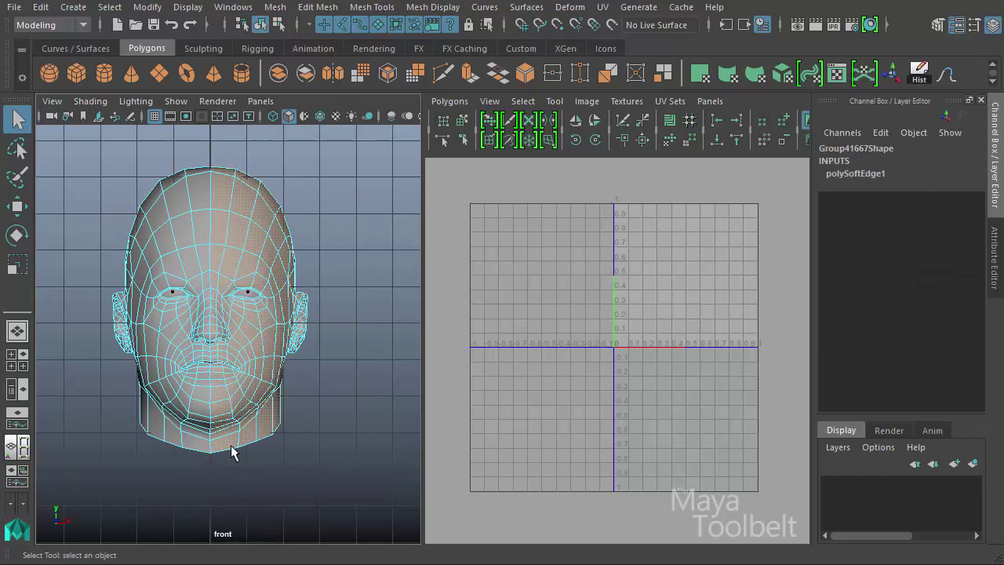
middle_click_drag(146, 368, 143, 386, "alt")
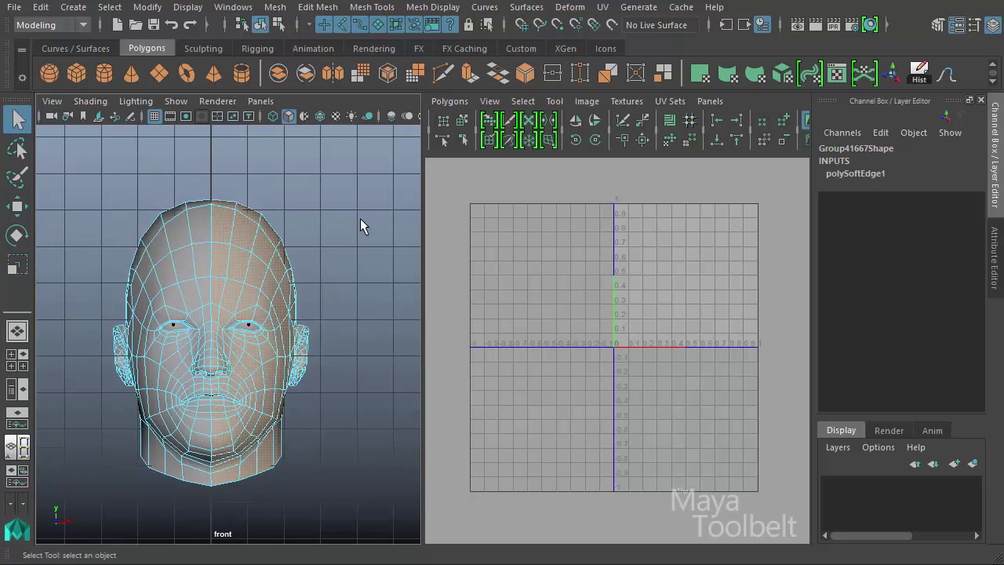
- Delete the selected right-half faces, leaving only one half of the head
key("Delete")
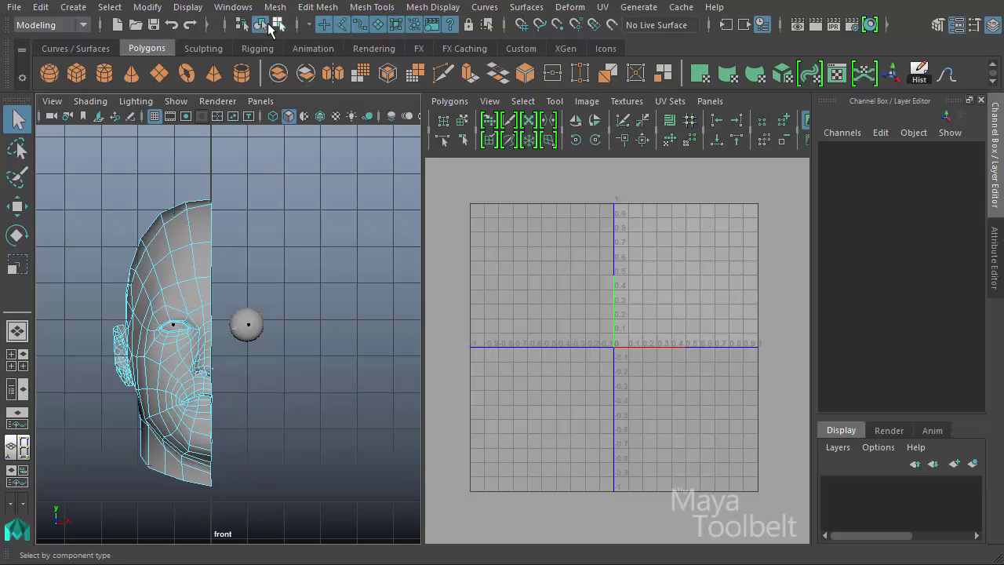
left_click(260, 24)
middle_click_drag(176, 282, 188, 280, "alt")
scroll(307, 277, "up", 3)
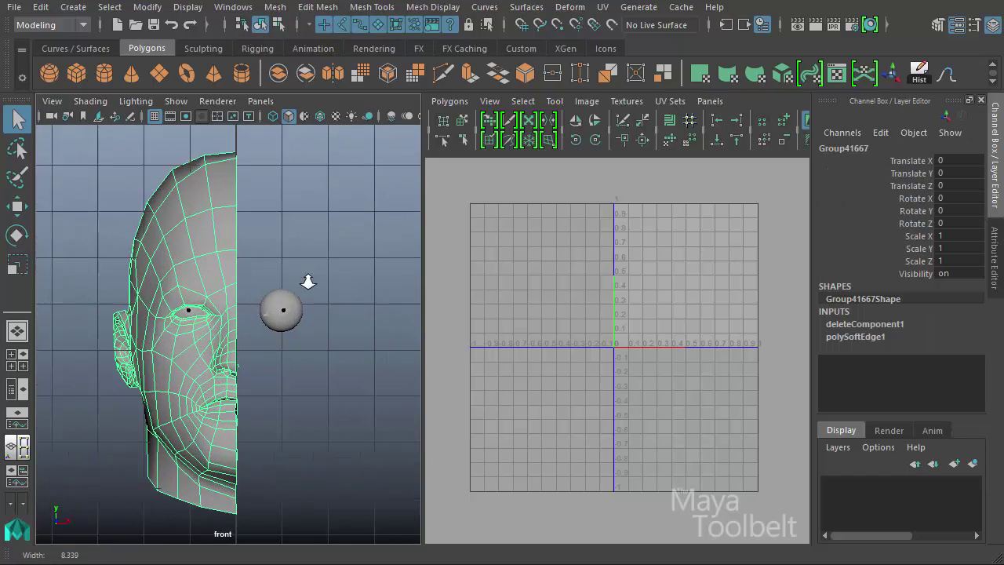
scroll(240, 347, "up", 3)
right_click_drag(211, 383, 235, 349)
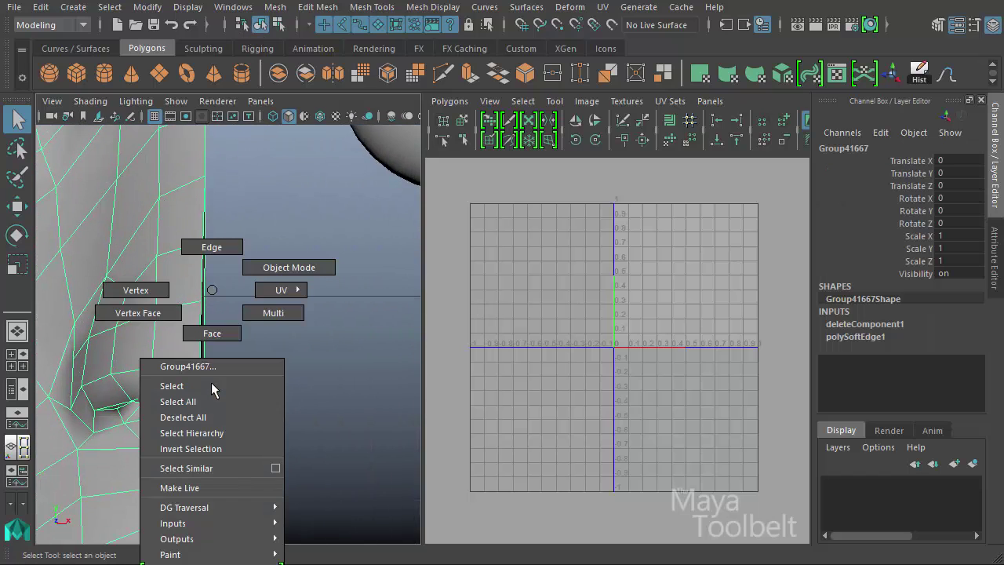
left_click_drag(213, 374, 236, 406)
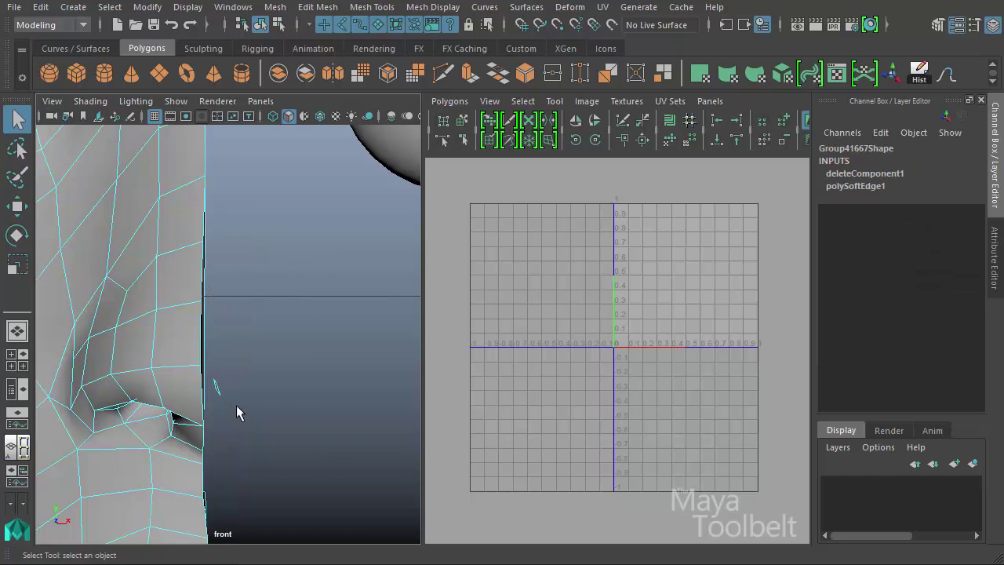
left_click(252, 404)
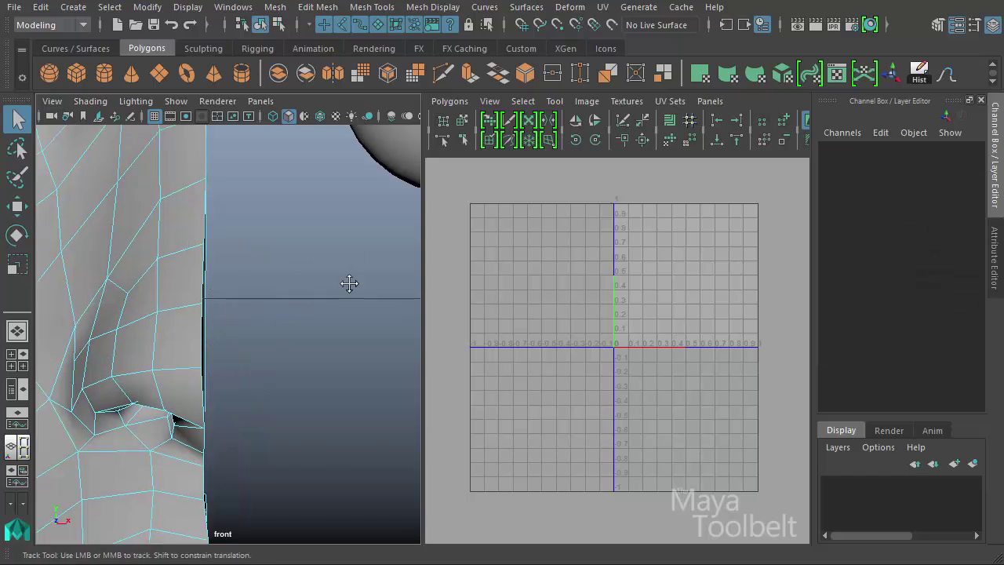
- Delete the stray eyeball sphere and the small object beside it, then select the half-head
middle_click_drag(347, 280, 271, 373, "alt")
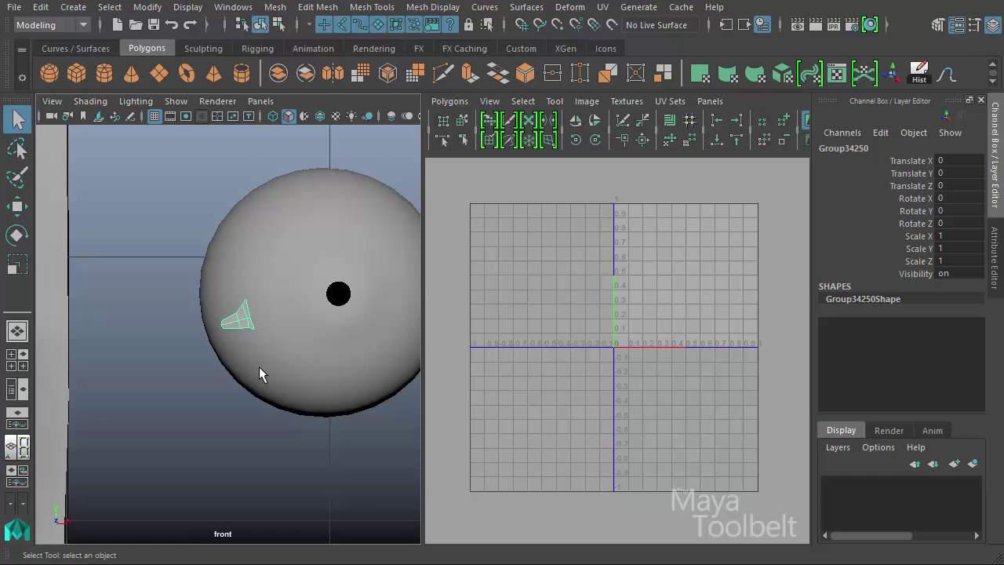
key("Delete")
left_click(284, 334)
key("Delete")
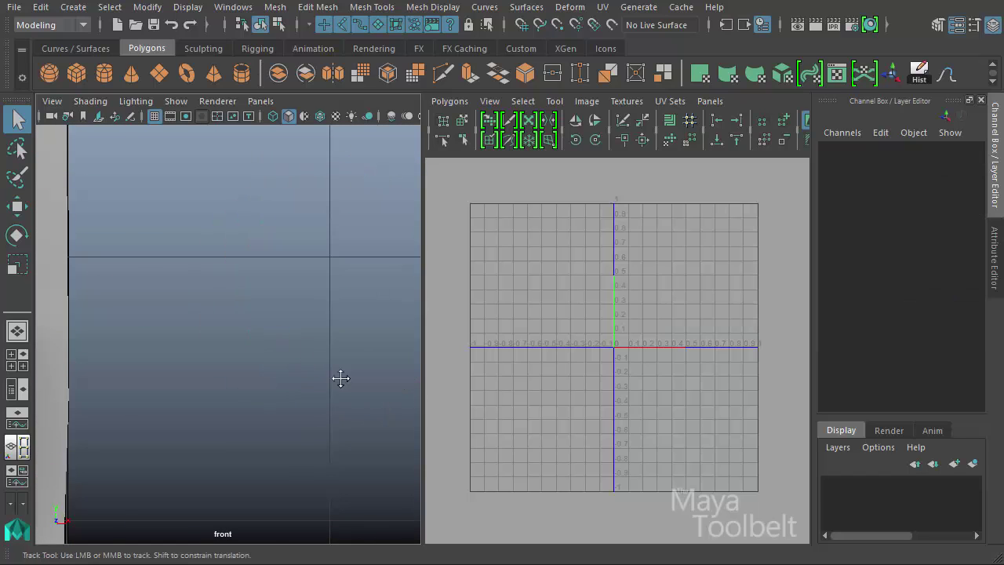
scroll(341, 379, "down", 5)
scroll(152, 365, "up", 5)
scroll(316, 333, "down", 1)
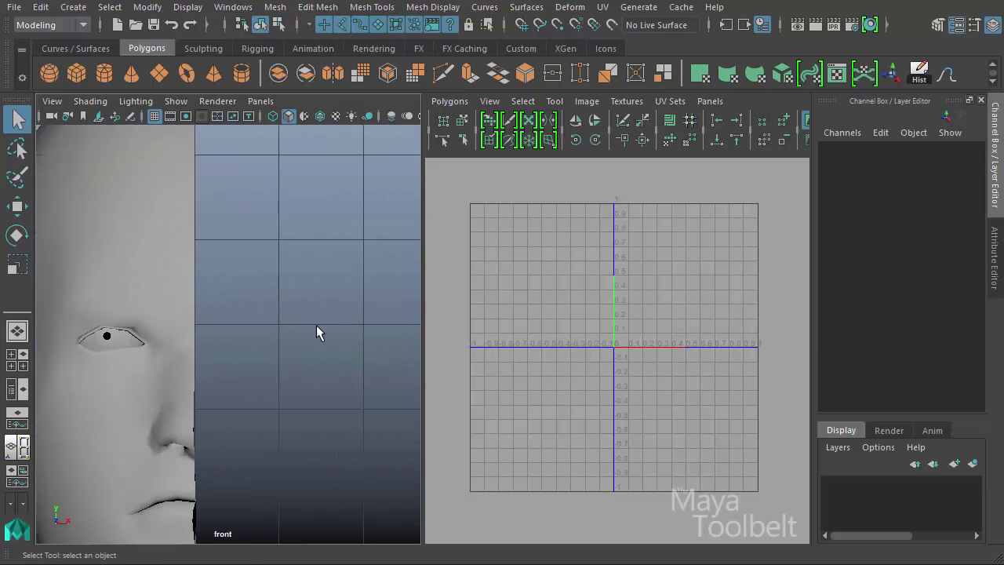
scroll(316, 333, "down", 2)
scroll(311, 238, "up", 3)
left_click(244, 415)
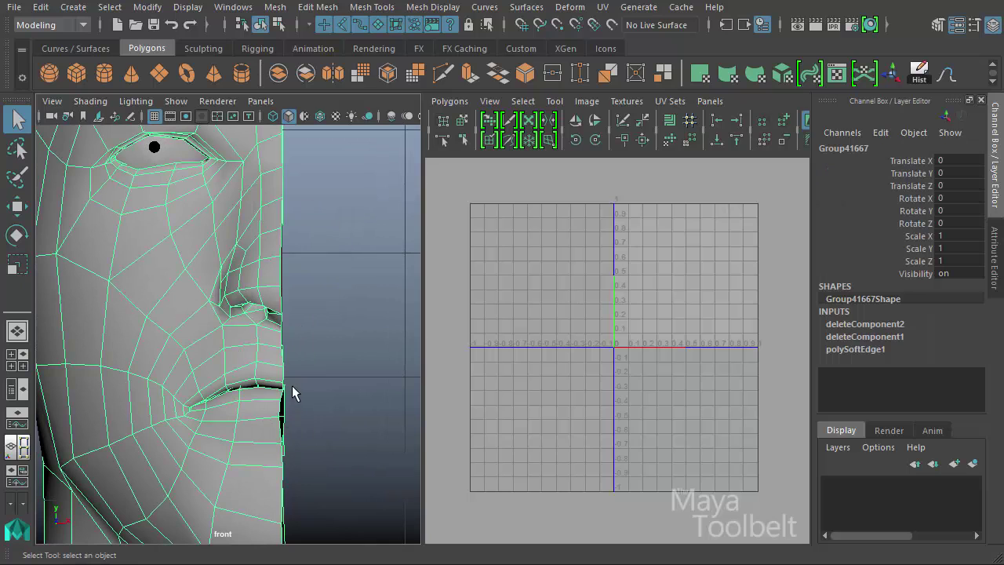
- Return to the front view of the half-head and switch it to Vertex mode
middle_click_drag(331, 347, 303, 337, "alt")
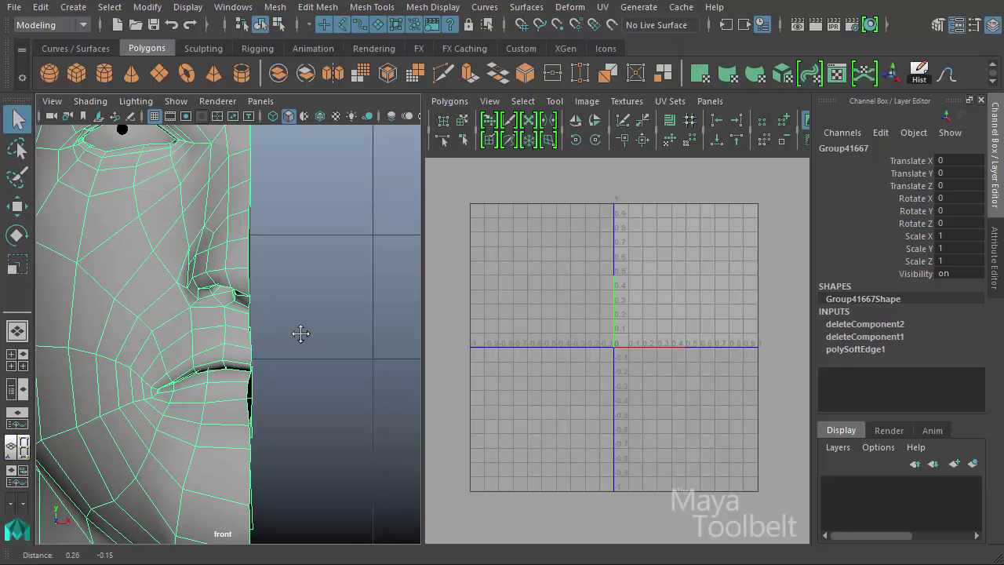
key("space")
mouse_move(303, 339)
left_mouse_down()
mouse_move(325, 228)
mouse_move(241, 409)
mouse_move(208, 340)
mouse_move(370, 426)
mouse_move(251, 342)
mouse_move(381, 271)
mouse_move(382, 321)
left_mouse_up()
key("space")
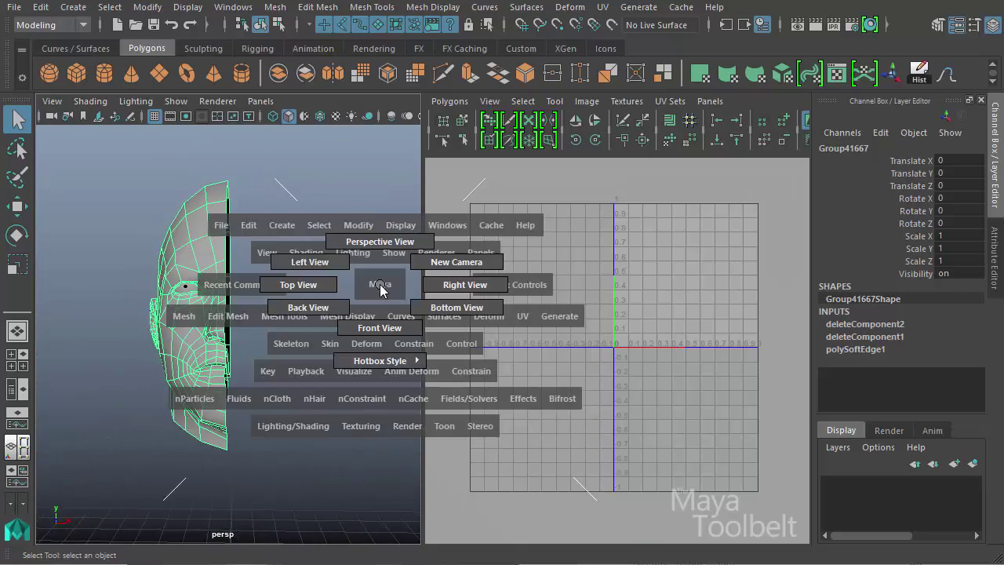
scroll(316, 237, "down", 3)
scroll(235, 283, "down", 3)
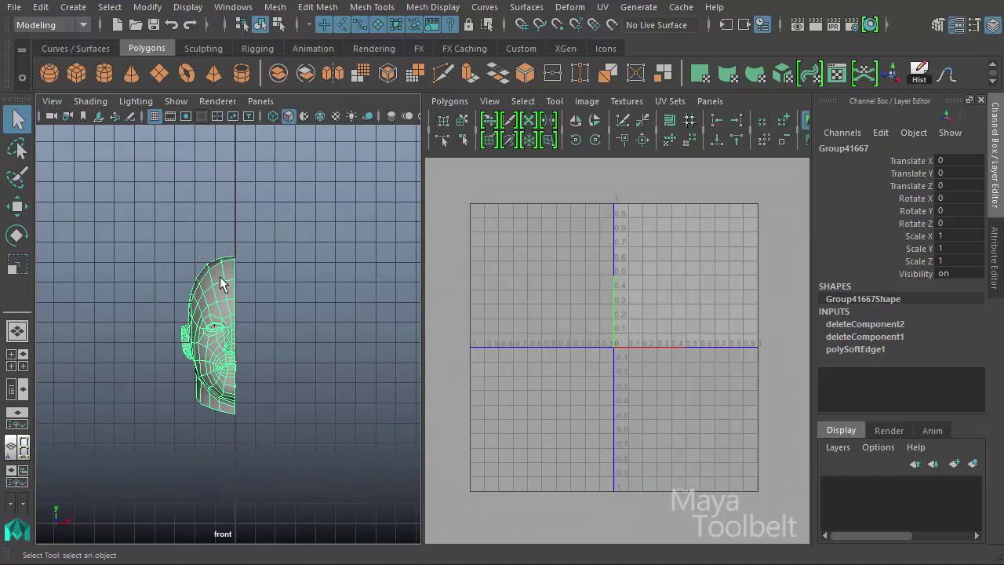
right_click(220, 282)
right_click_drag(220, 282, 164, 278)
mouse_move(196, 338)
right_mouse_down("alt")
mouse_move(426, 350)
mouse_move(346, 334)
mouse_move(289, 218)
right_mouse_up("alt")
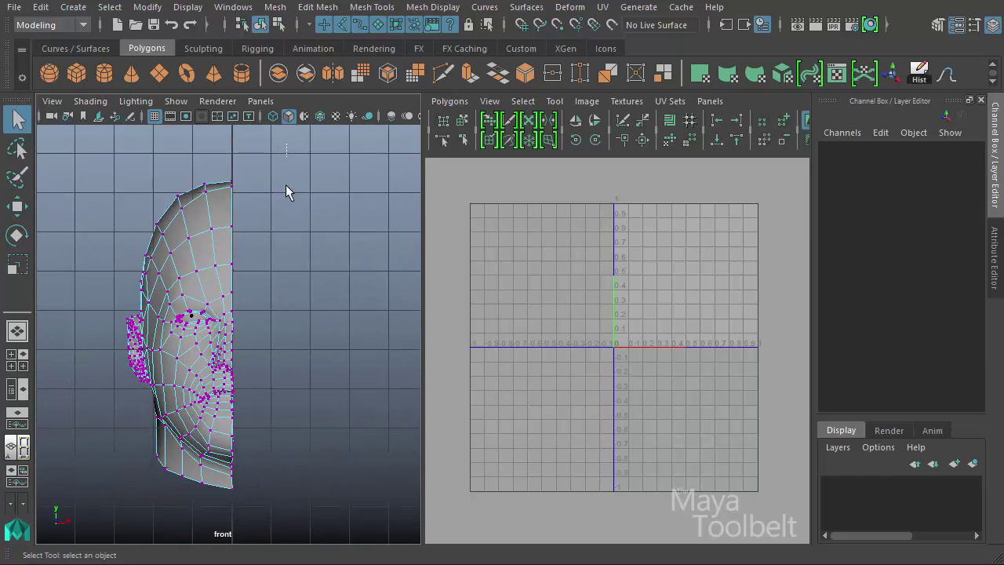
- Marquee-select the vertices along the head's centre line and activate the Move Tool
left_click_drag(226, 512, 233, 532)
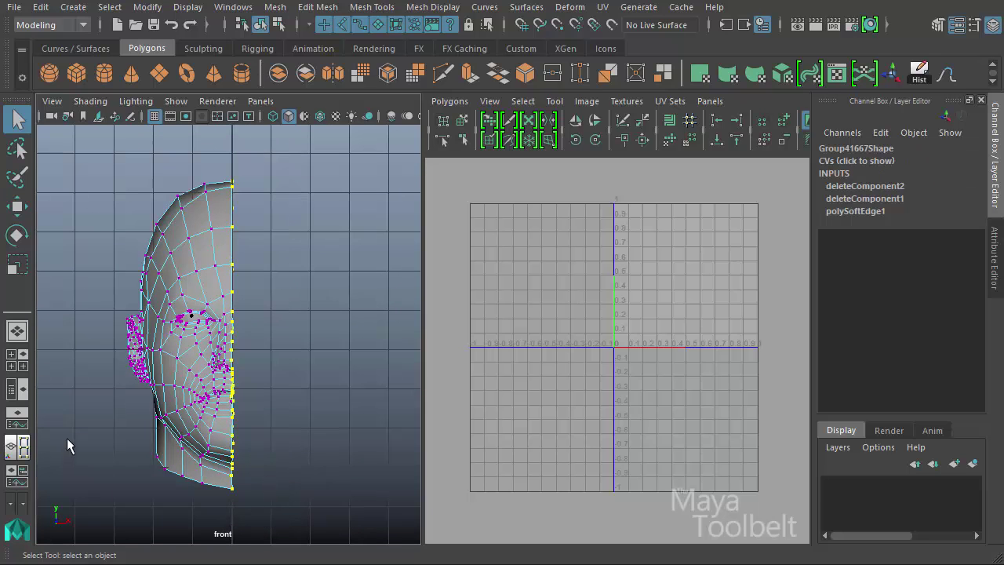
mouse_move(67, 438)
right_mouse_down("alt")
mouse_move(213, 414)
mouse_move(313, 442)
right_mouse_up("alt")
mouse_move(314, 442)
middle_mouse_down("alt")
mouse_move(197, 376)
mouse_move(253, 430)
middle_mouse_up("alt")
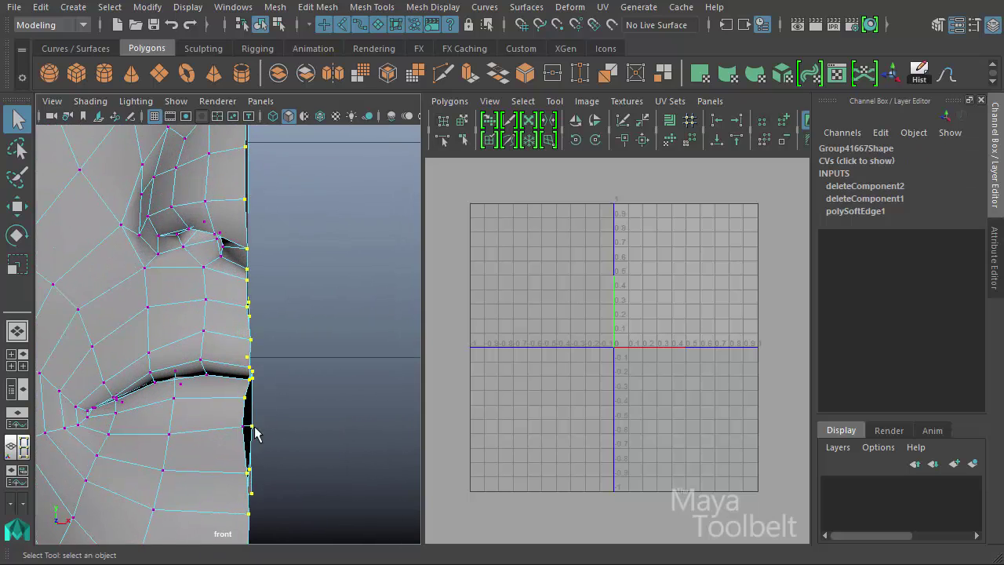
right_click_drag(325, 292, 313, 426, "alt")
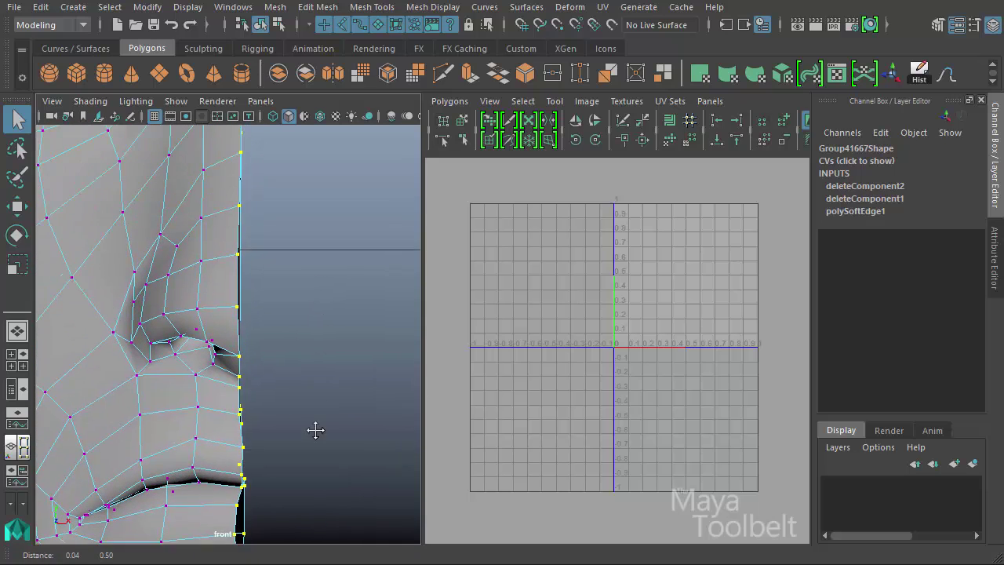
middle_click_drag(314, 426, 321, 220, "alt")
right_click_drag(321, 220, 311, 424, "alt")
middle_click_drag(311, 424, 307, 217, "alt")
mouse_move(307, 217)
right_mouse_down("alt")
mouse_move(292, 498)
mouse_move(294, 343)
right_mouse_up("alt")
middle_click_drag(295, 342, 287, 233, "alt")
right_click_drag(287, 233, 247, 438, "alt")
middle_click_drag(246, 438, 257, 258, "alt")
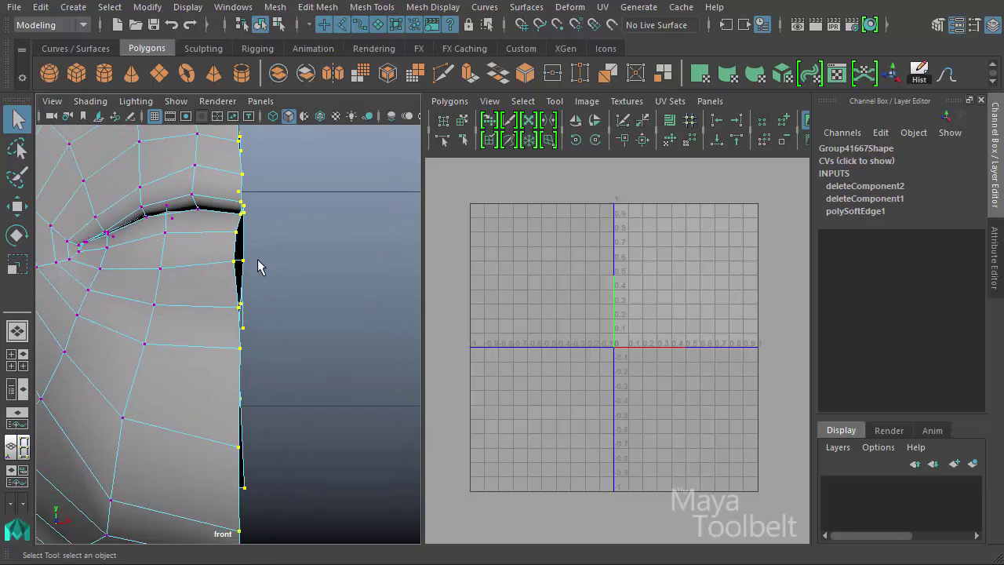
mouse_move(268, 437)
right_mouse_down("alt")
mouse_move(258, 242)
mouse_move(303, 280)
right_mouse_up("alt")
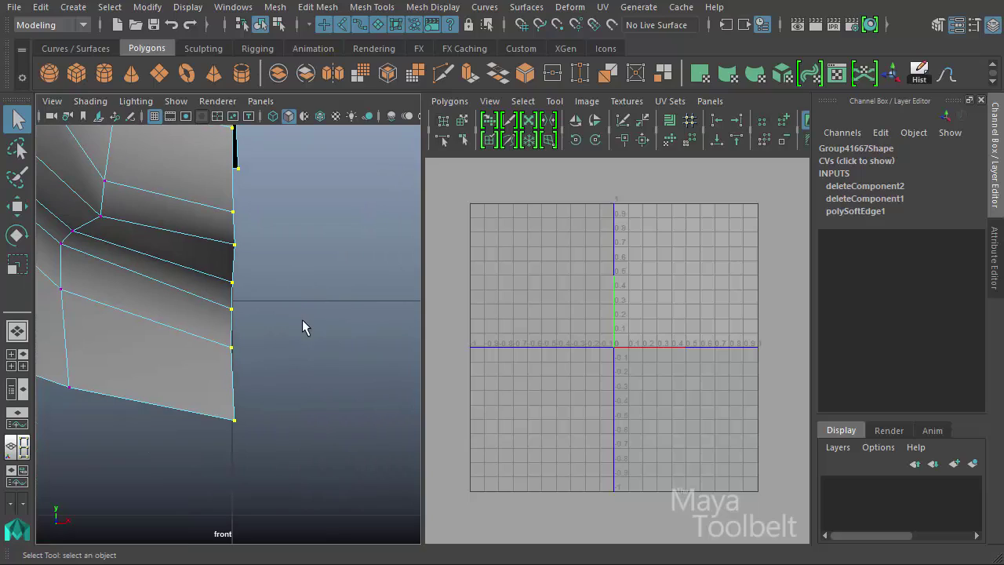
key("w")
mouse_move(321, 227)
right_mouse_down("alt")
mouse_move(327, 520)
mouse_move(332, 337)
mouse_move(352, 395)
right_mouse_up("alt")
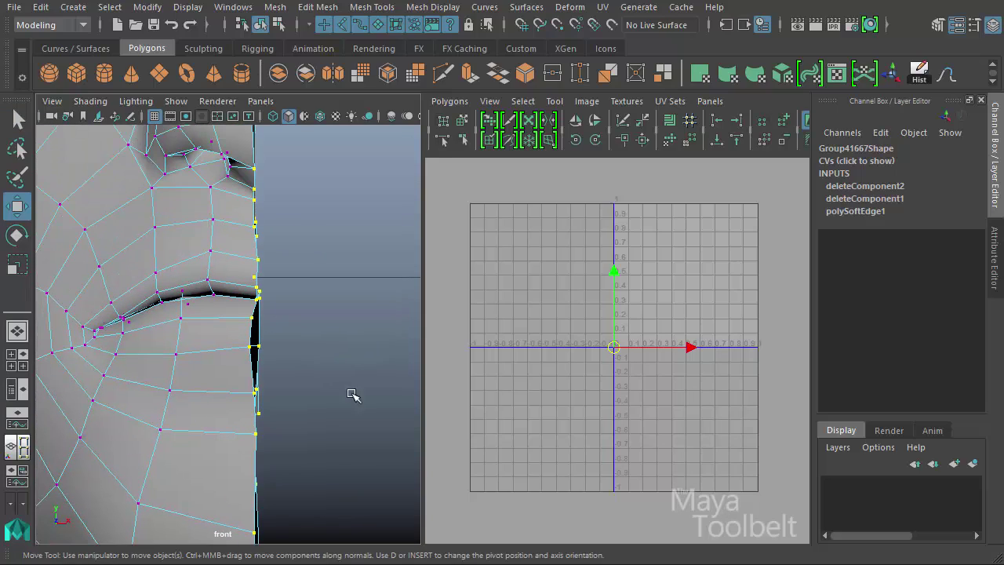
- Constrain the move to the X axis and turn off Keep Spacing in the Move options
mouse_move(364, 221)
right_mouse_down("alt")
mouse_move(225, 287)
mouse_move(265, 321)
mouse_move(254, 341)
mouse_move(349, 384)
right_mouse_up("alt")
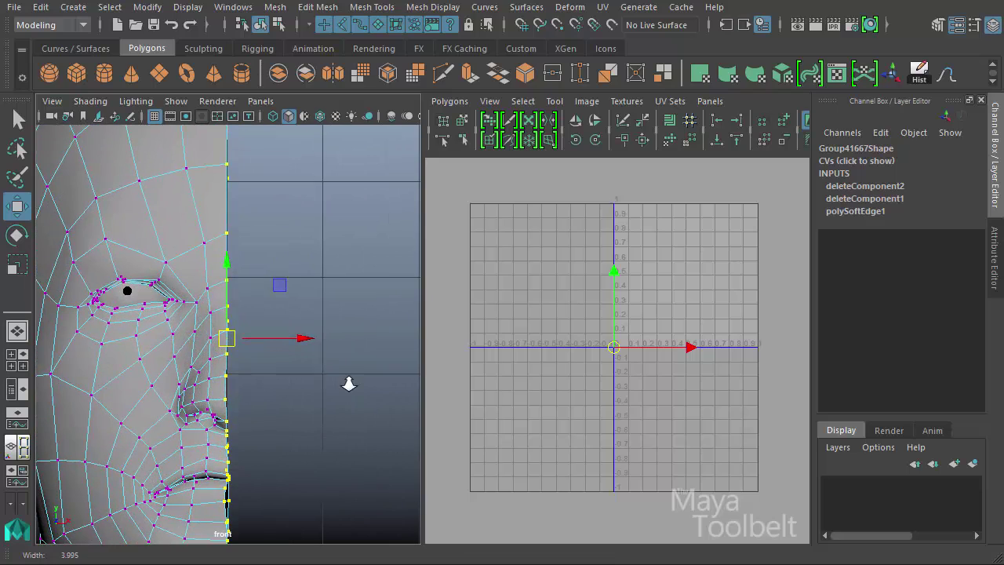
left_click(249, 338)
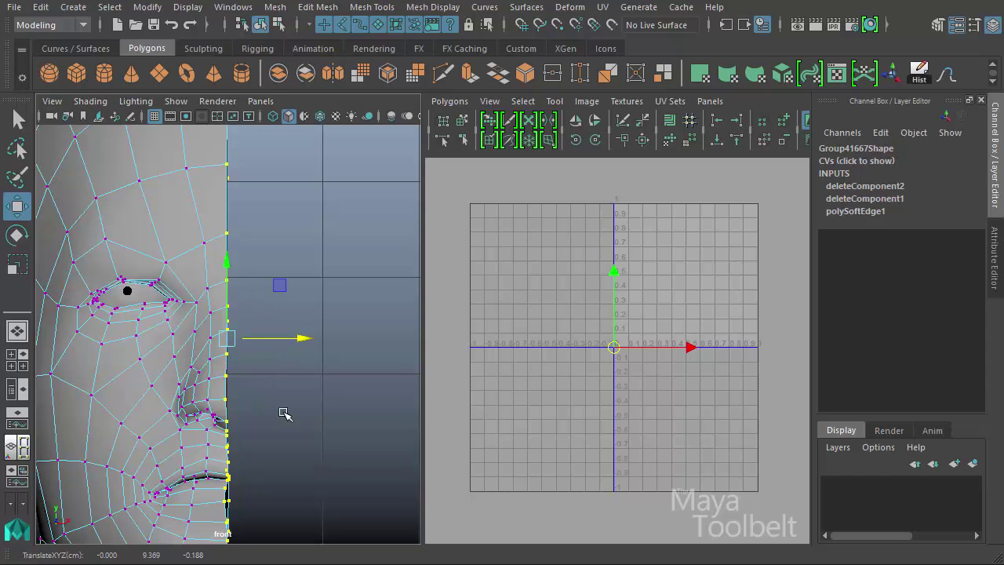
left_click(310, 207)
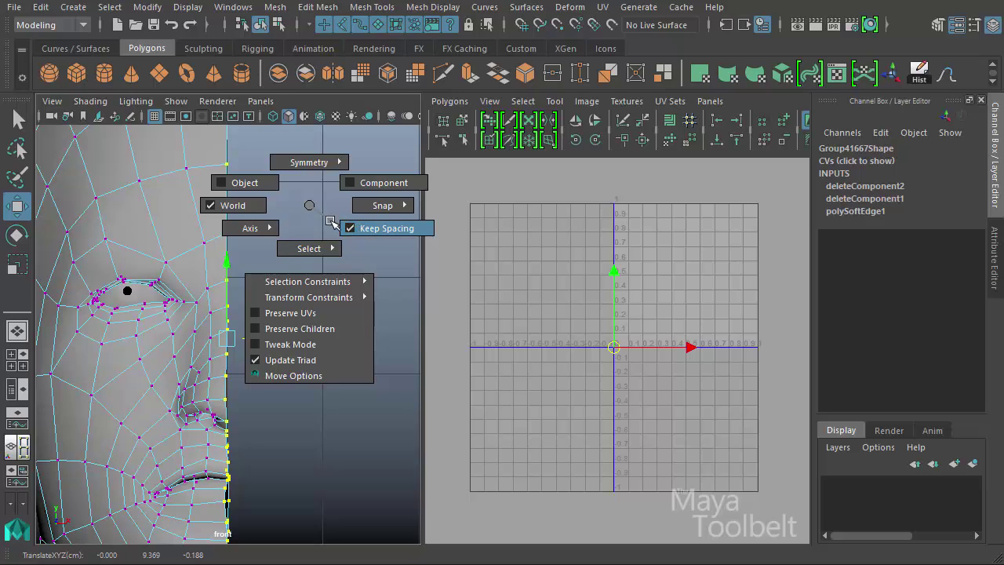
left_click(369, 226)
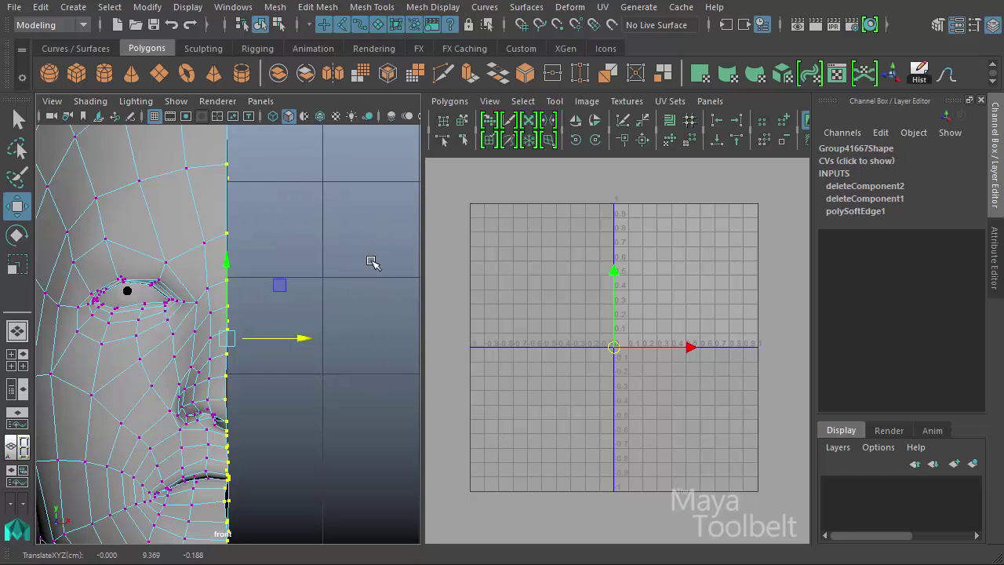
left_click(321, 219)
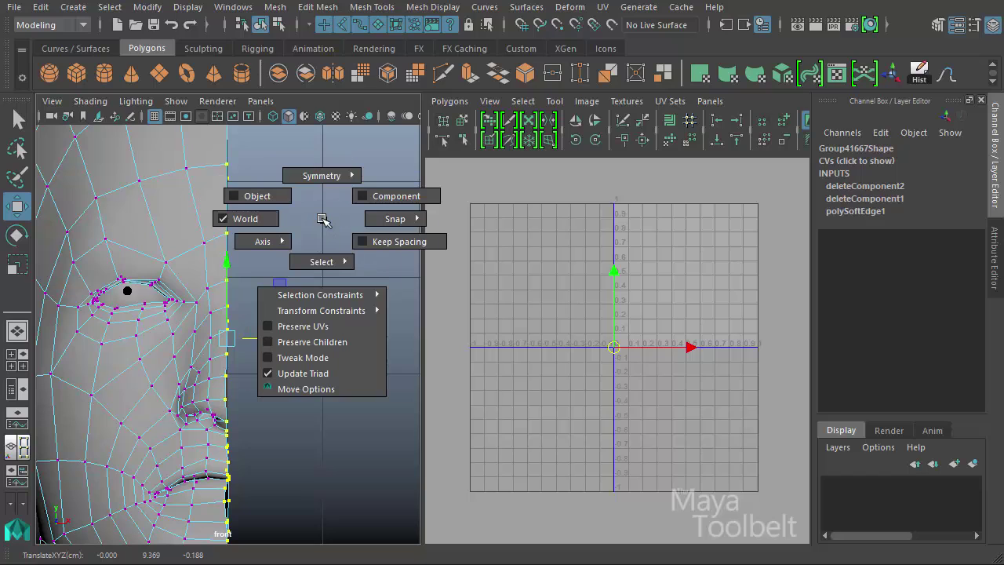
- Drag the centre-line vertices along X so they line up at X 0.000
scroll(161, 362, "up", 2)
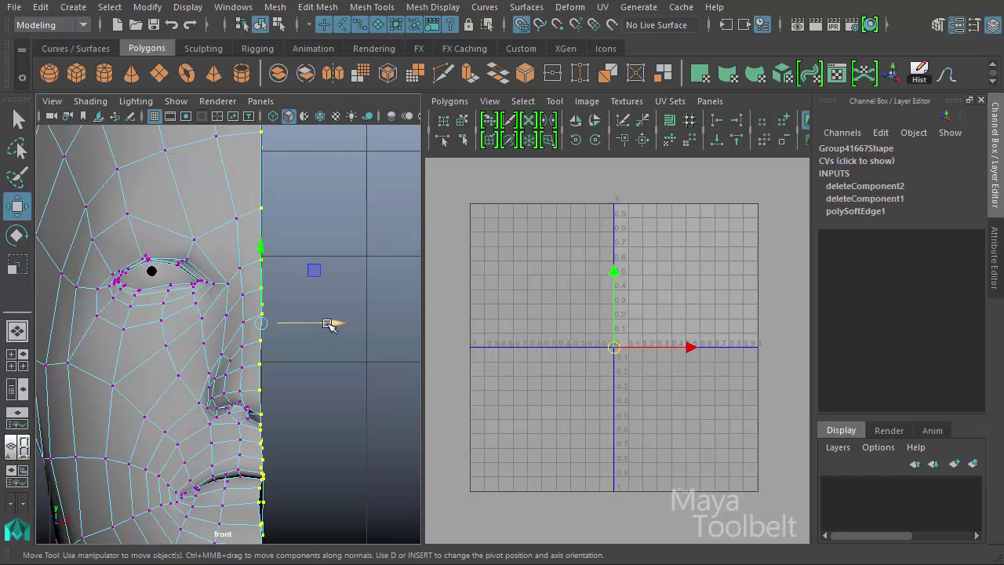
left_click_drag(310, 326, 295, 323)
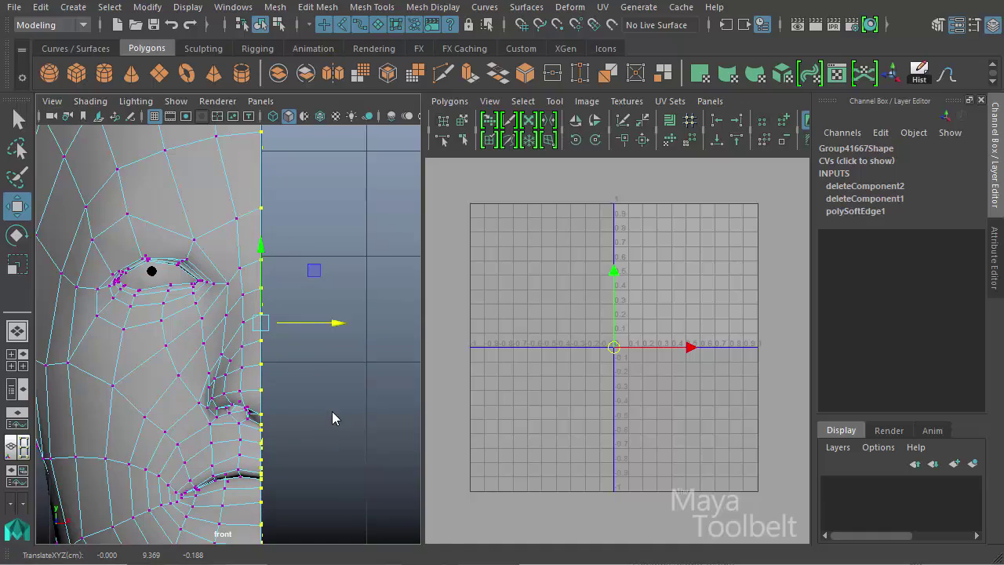
key("space")
- Orbit the perspective view around the half-head to inspect its straight open centre edge
mouse_move(331, 385)
left_mouse_down()
mouse_move(332, 365)
mouse_move(227, 411)
mouse_move(180, 458)
mouse_move(123, 426)
mouse_move(275, 325)
left_mouse_up()
mouse_move(276, 325)
right_mouse_down("alt")
mouse_move(244, 324)
mouse_move(359, 358)
right_mouse_up("alt")
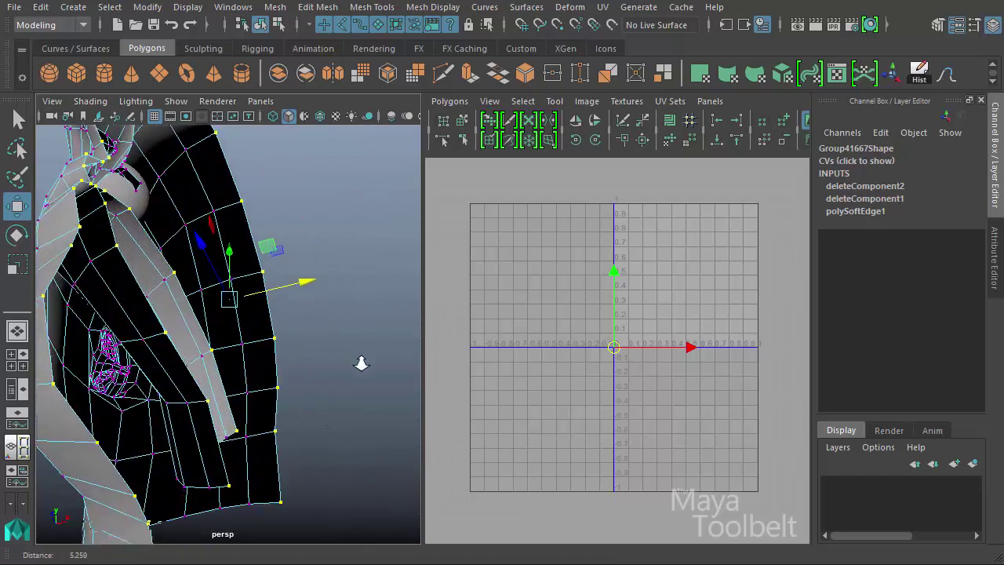
mouse_move(359, 358)
left_mouse_down("alt")
mouse_move(57, 414)
mouse_move(317, 436)
mouse_move(235, 340)
mouse_move(222, 349)
left_mouse_up("alt")
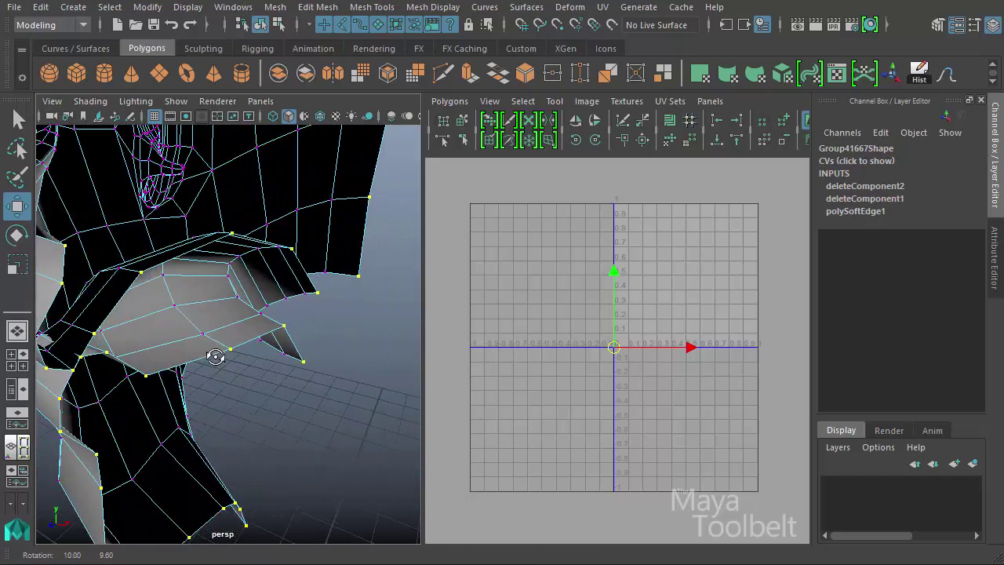
right_click_drag(222, 349, 224, 343, "alt")
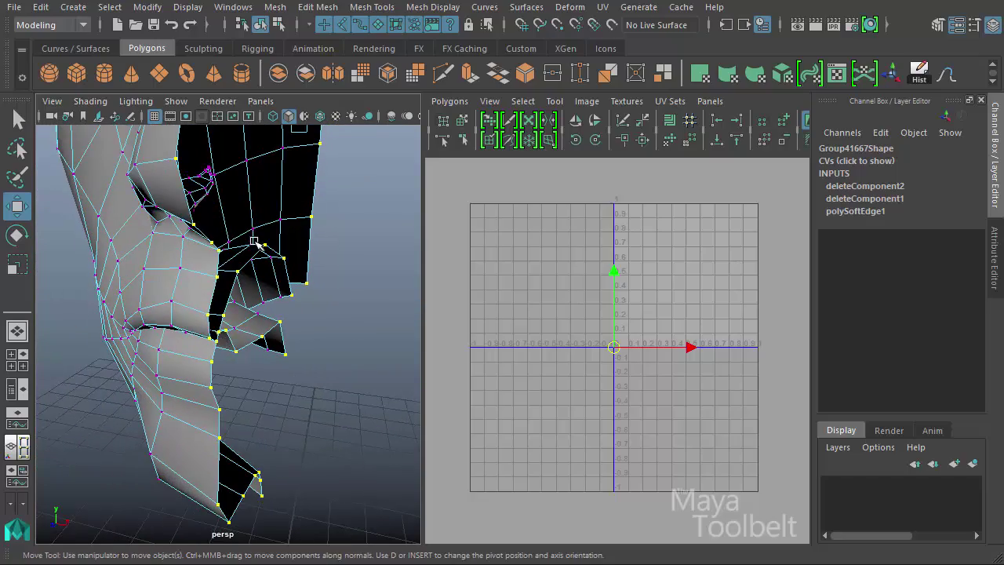
mouse_move(224, 344)
left_mouse_down("alt")
mouse_move(202, 348)
mouse_move(251, 382)
mouse_move(153, 361)
mouse_move(102, 385)
mouse_move(134, 376)
left_mouse_up("alt")
- Hide the eyeball with Ctrl+H, leaving an open eye socket
left_click(281, 26)
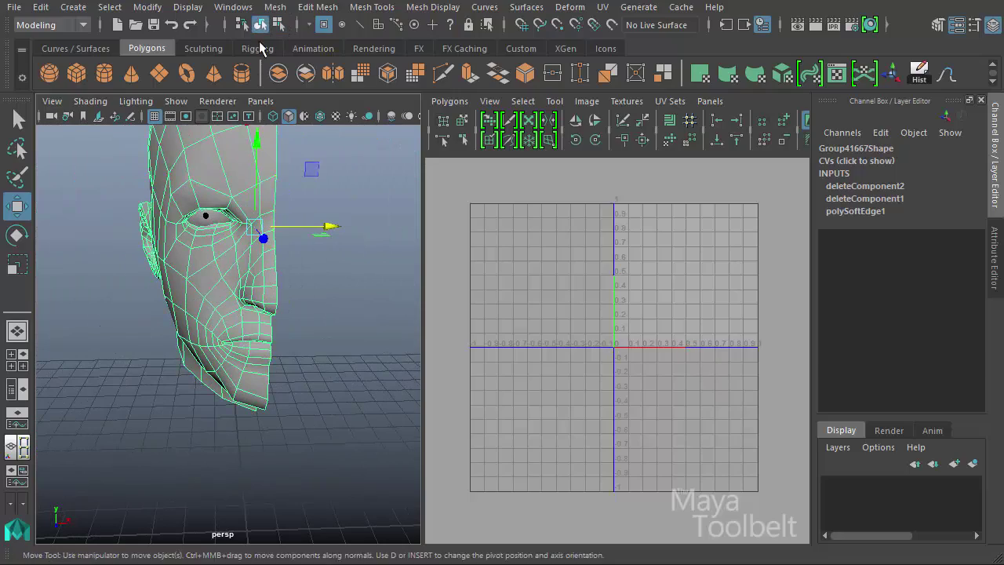
mouse_move(301, 250)
left_mouse_down("alt")
mouse_move(306, 282)
mouse_move(266, 239)
mouse_move(306, 314)
mouse_move(226, 307)
mouse_move(365, 332)
mouse_move(291, 314)
mouse_move(278, 343)
mouse_move(213, 299)
left_mouse_up("alt")
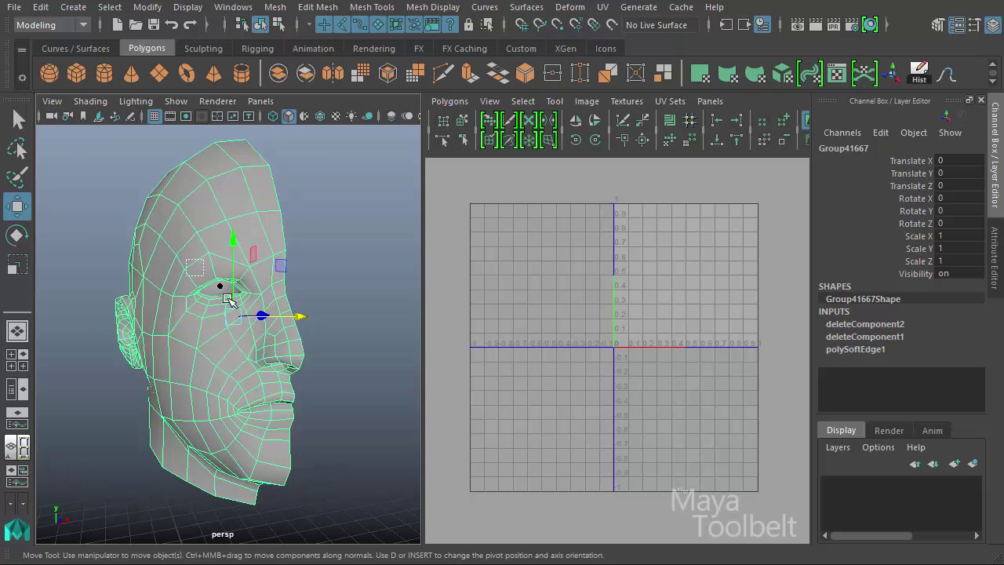
key("ctrl+h")
- Select the half-head mesh and open the UV menu of projection commands
left_click(306, 339)
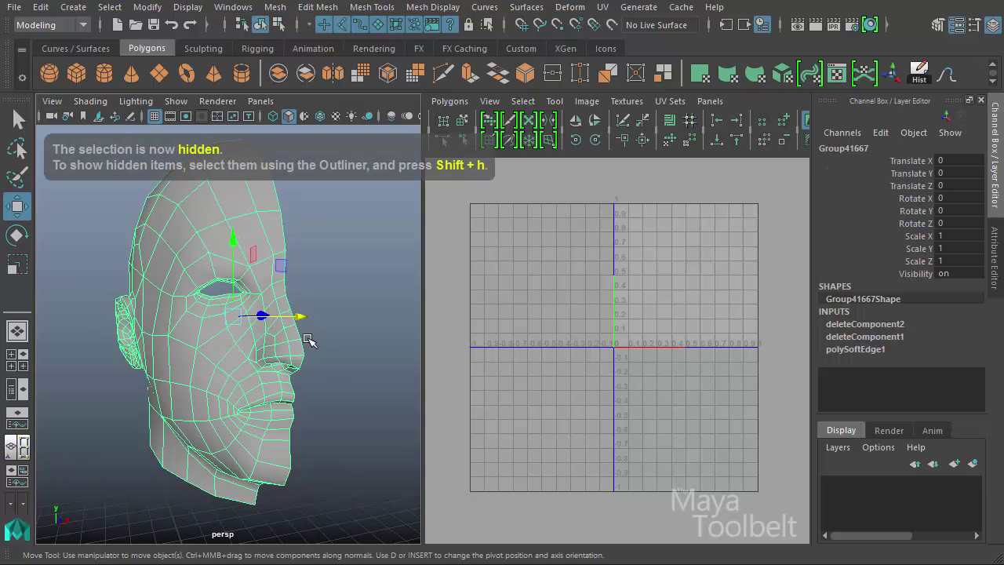
mouse_move(228, 369)
left_mouse_down("alt")
mouse_move(267, 375)
mouse_move(177, 407)
mouse_move(345, 366)
mouse_move(266, 421)
mouse_move(276, 374)
mouse_move(321, 381)
mouse_move(332, 350)
mouse_move(313, 304)
mouse_move(258, 332)
mouse_move(242, 350)
mouse_move(261, 361)
mouse_move(168, 352)
left_mouse_up("alt")
mouse_move(251, 332)
left_mouse_down("alt")
mouse_move(287, 341)
mouse_move(361, 218)
left_mouse_up("alt")
left_click(603, 7)
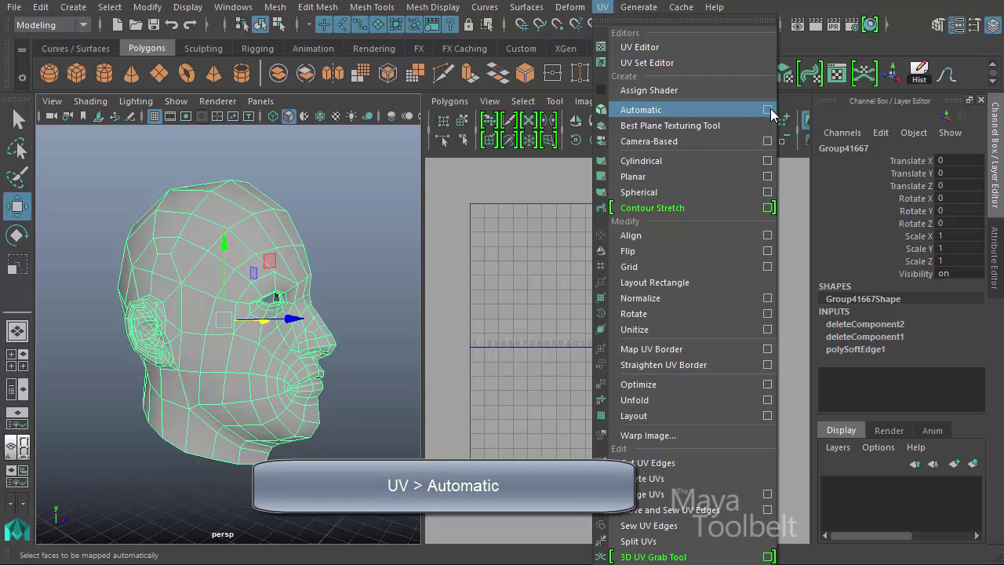
- Apply an Automatic UV projection to the half-head and orbit to view its projection planes
left_click(705, 112)
mouse_move(369, 337)
left_mouse_down("alt")
mouse_move(244, 330)
mouse_move(259, 413)
mouse_move(335, 249)
left_mouse_up("alt")
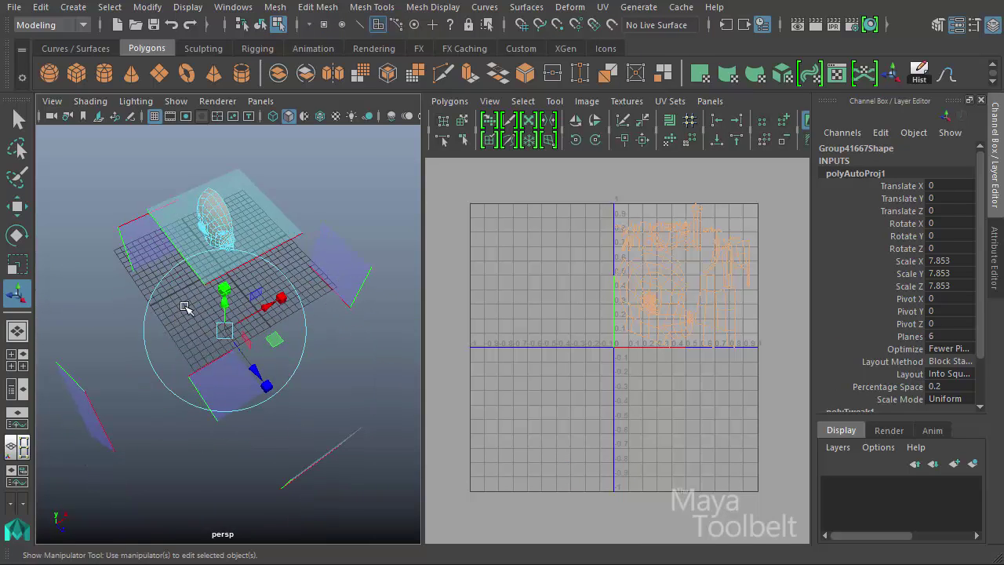
mouse_move(185, 307)
left_mouse_down("alt")
mouse_move(332, 291)
mouse_move(190, 291)
mouse_move(264, 298)
mouse_move(293, 434)
left_mouse_up("alt")
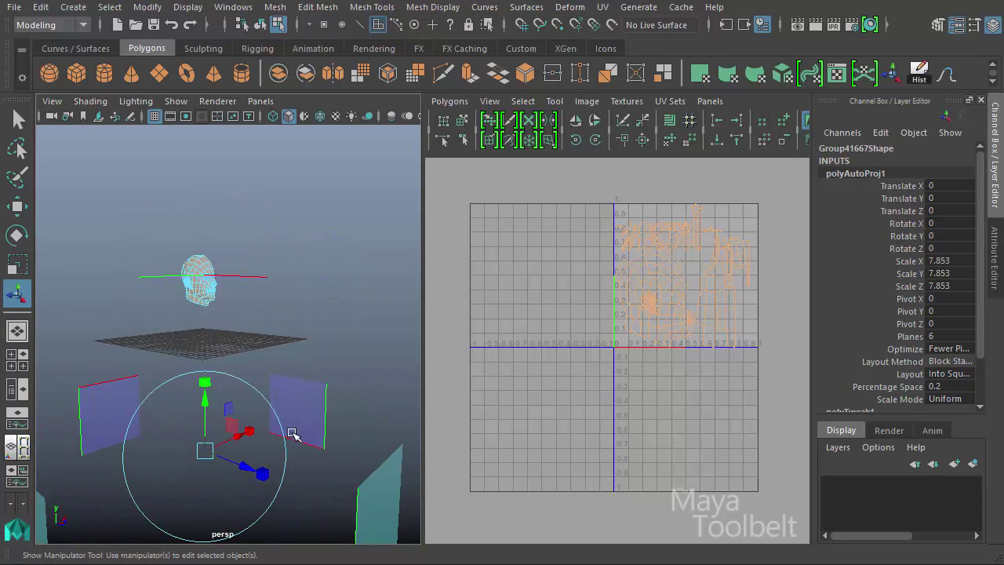
mouse_move(287, 376)
left_mouse_down("alt")
mouse_move(258, 314)
mouse_move(313, 298)
left_mouse_up("alt")
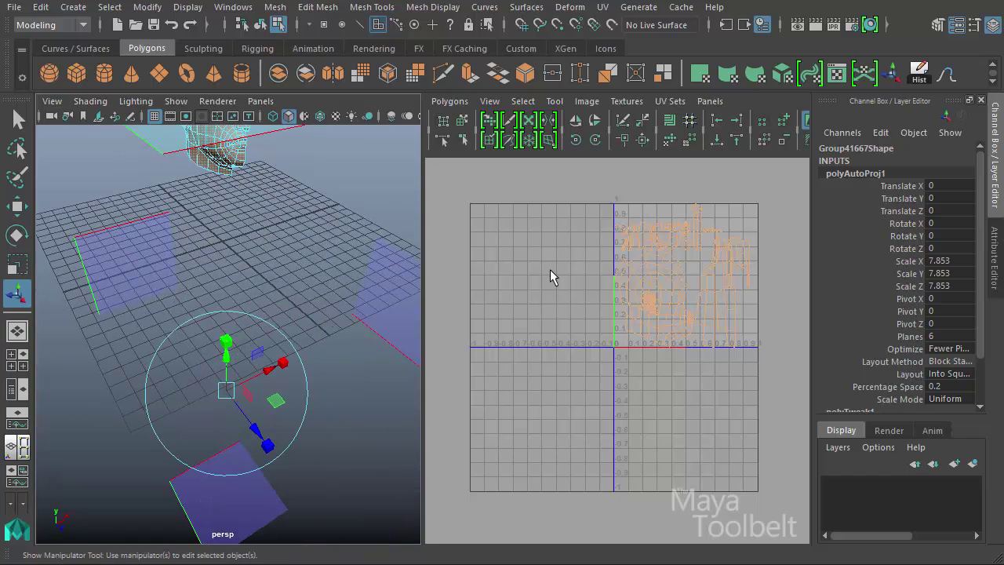
- Hide the UV Editor's background image and frame the UV shells as a white wireframe
middle_click_drag(611, 266, 518, 356, "alt")
scroll(565, 369, "up", 3)
scroll(657, 307, "up", 2)
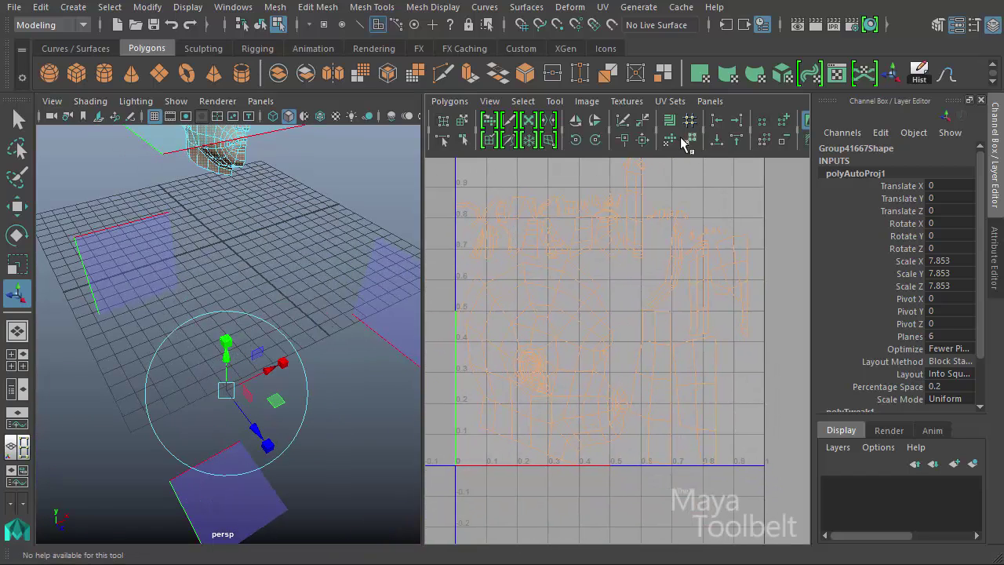
left_click(808, 129)
middle_click_drag(587, 291, 623, 314, "alt")
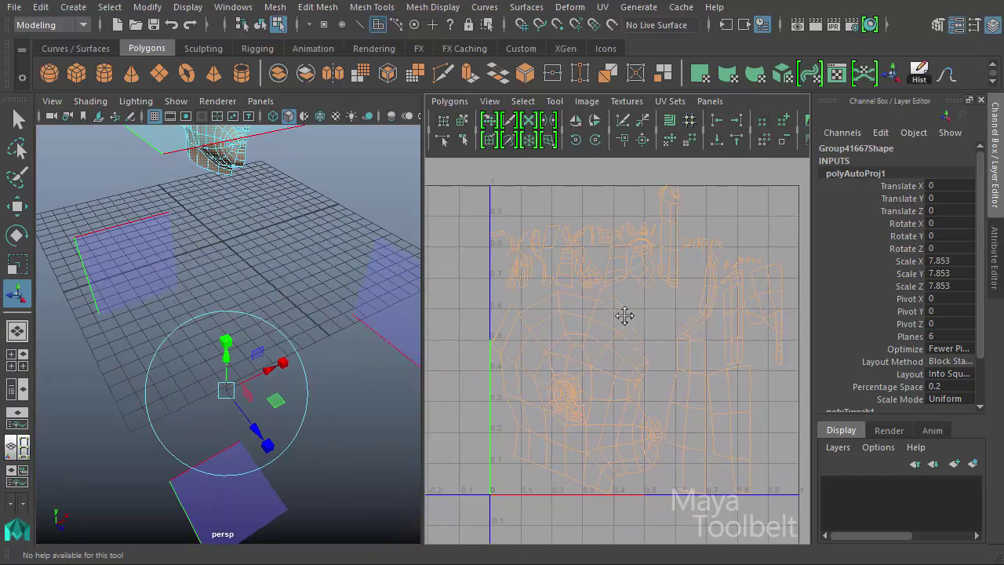
- Return to object mode and center the face shell and 0–1 square in the UV Editor
left_click(260, 24)
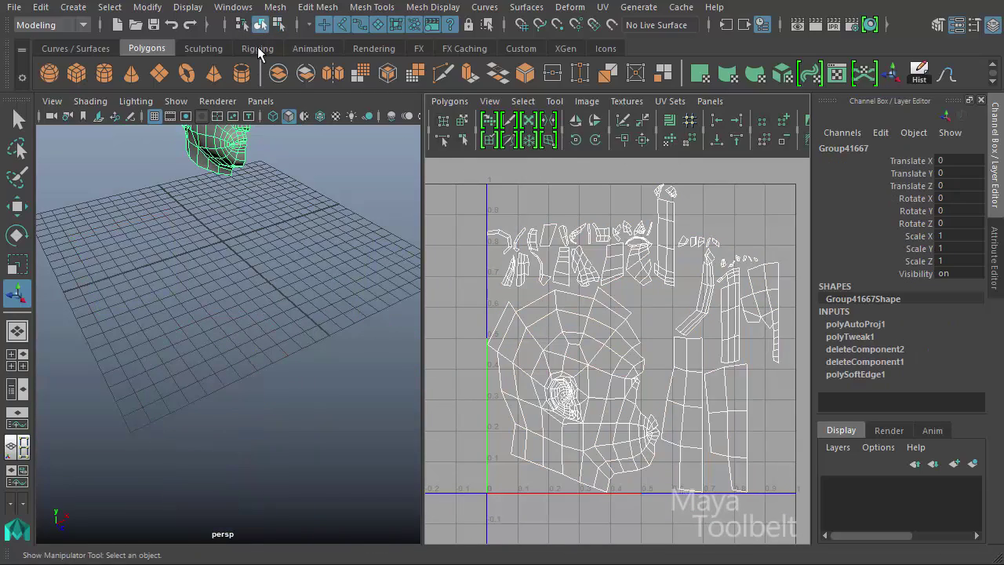
scroll(620, 334, "up", 2)
scroll(632, 340, "up", 2)
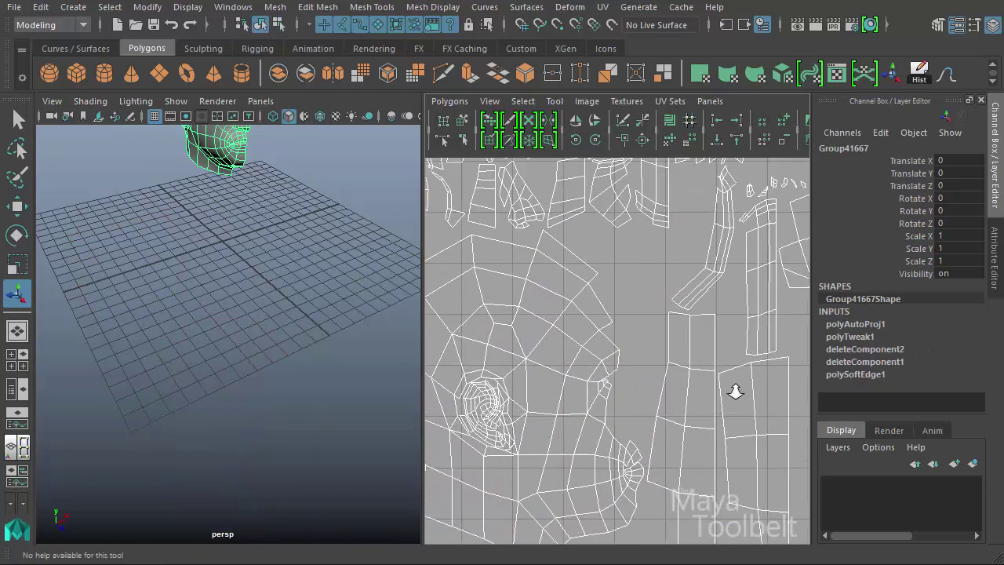
mouse_move(746, 352)
middle_mouse_down("alt")
mouse_move(556, 484)
mouse_move(531, 381)
mouse_move(758, 309)
mouse_move(729, 363)
middle_mouse_up("alt")
right_click_drag(728, 363, 609, 349, "alt")
middle_click_drag(609, 349, 566, 223, "alt")
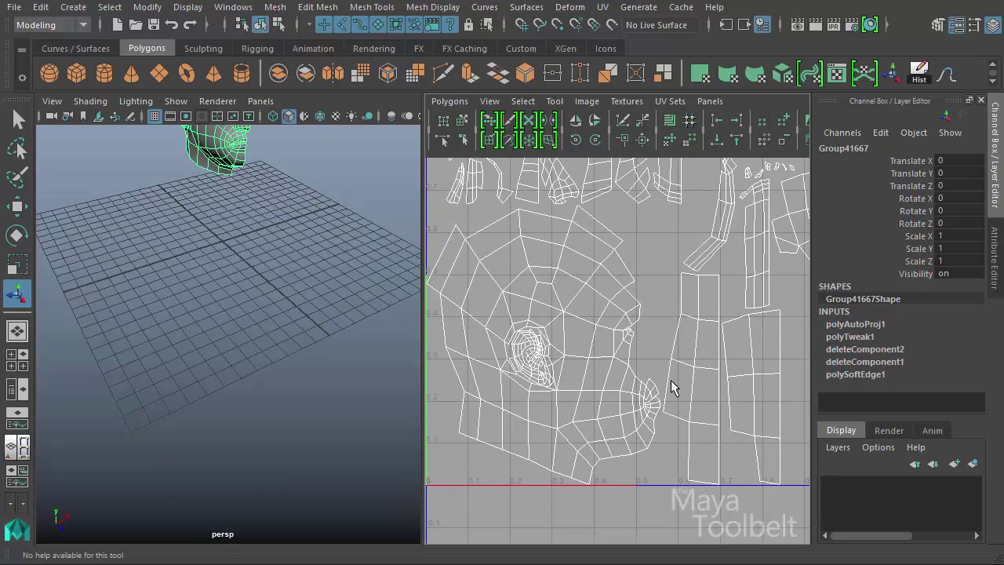
- Orbit and zoom around the head in 3D to inspect the face from front and side
middle_click_drag(157, 212, 176, 366, "alt")
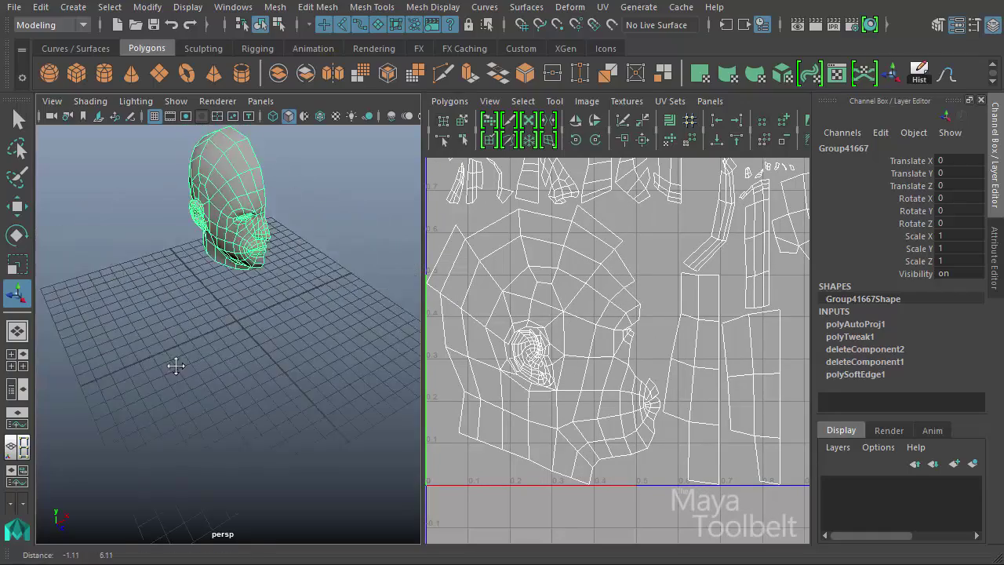
mouse_move(176, 365)
right_mouse_down("alt")
mouse_move(253, 358)
mouse_move(266, 399)
right_mouse_up("alt")
left_click_drag(266, 398, 161, 424, "alt")
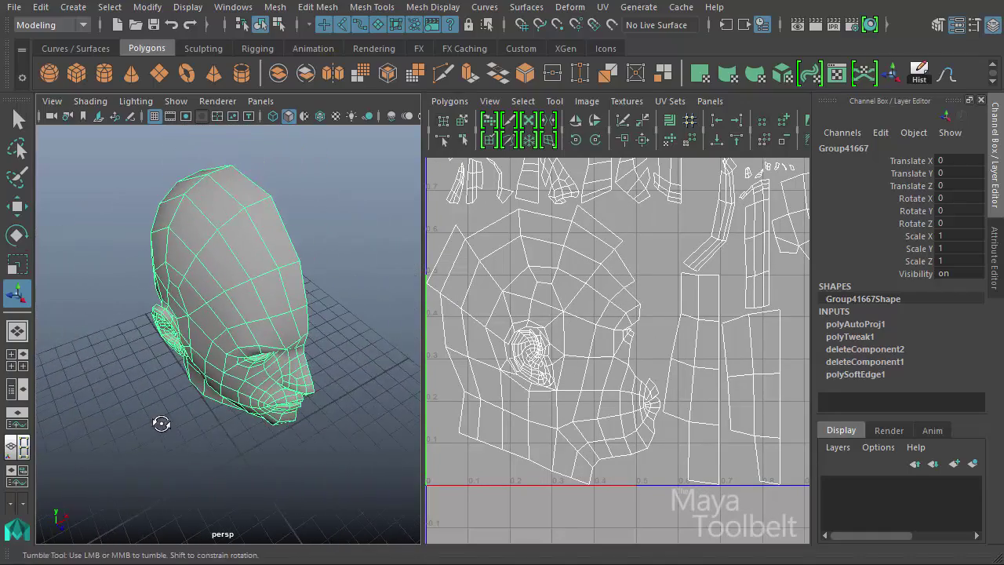
mouse_move(161, 424)
right_mouse_down("alt")
mouse_move(320, 376)
mouse_move(148, 362)
right_mouse_up("alt")
left_click_drag(149, 362, 253, 286, "alt")
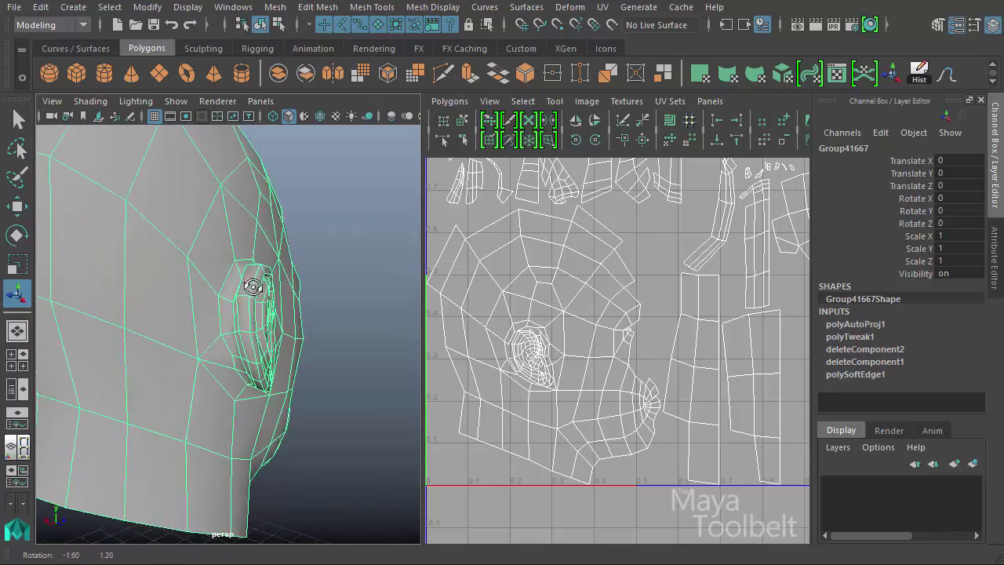
mouse_move(253, 287)
right_mouse_down("alt")
mouse_move(232, 278)
mouse_move(196, 287)
right_mouse_up("alt")
mouse_move(196, 287)
left_mouse_down("alt")
mouse_move(118, 310)
mouse_move(197, 320)
mouse_move(228, 335)
mouse_move(343, 330)
mouse_move(253, 363)
mouse_move(246, 421)
mouse_move(276, 324)
left_mouse_up("alt")
left_click(671, 267)
- Select the head's front faces from forehead to chin, adding the top faces and checking coverage
right_click_drag(240, 267, 240, 307)
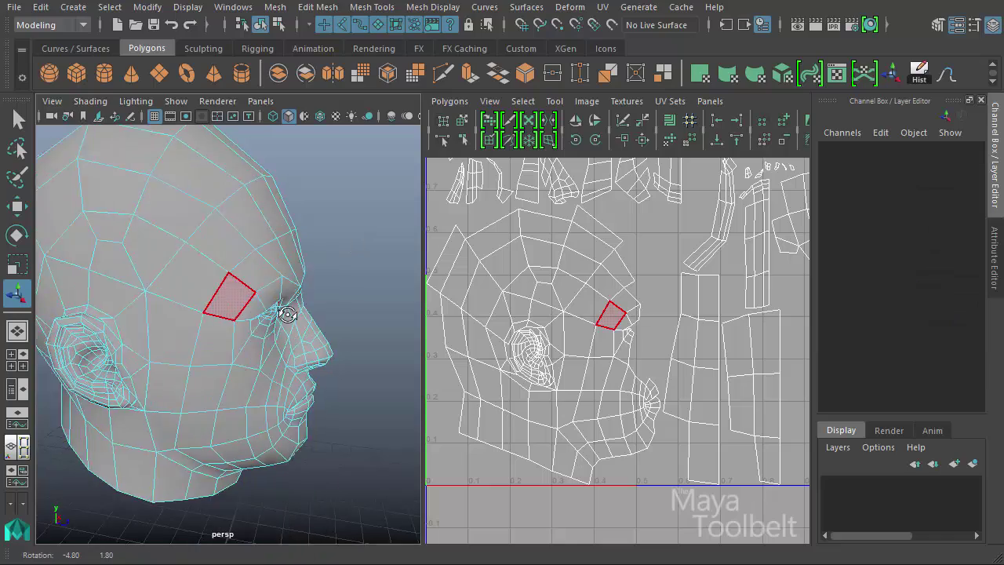
mouse_move(240, 307)
left_mouse_down("alt")
mouse_move(298, 286)
mouse_move(317, 306)
mouse_move(363, 225)
left_mouse_up("alt")
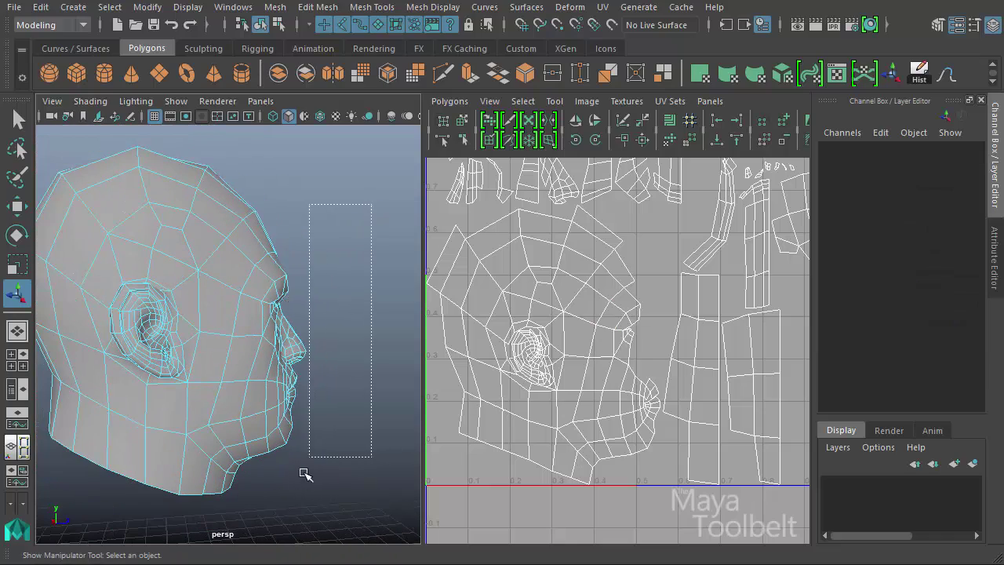
left_click_drag(262, 502, 258, 505)
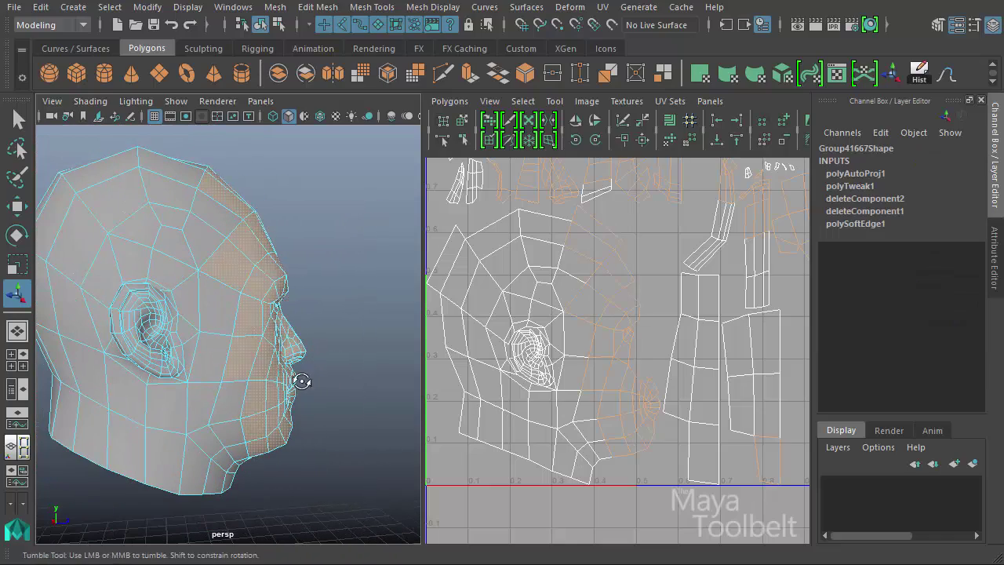
mouse_move(299, 380)
left_mouse_down("alt")
mouse_move(165, 427)
mouse_move(306, 179)
left_mouse_up("alt")
left_click_drag(183, 160, 184, 162)
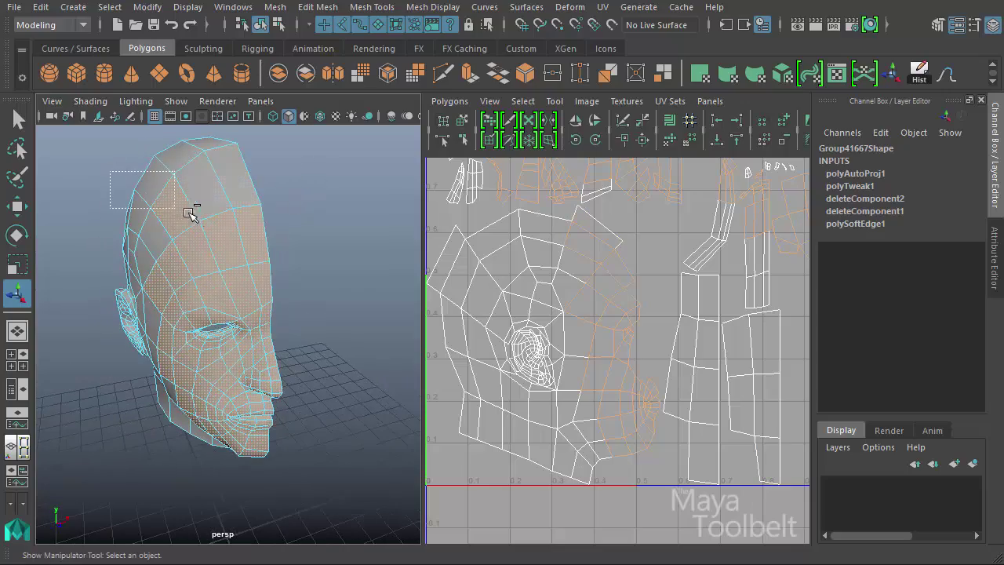
mouse_move(259, 251)
left_mouse_down("alt")
mouse_move(260, 232)
mouse_move(302, 226)
mouse_move(372, 258)
mouse_move(348, 258)
left_mouse_up("alt")
middle_click_drag(680, 295, 680, 313, "alt")
right_click_drag(680, 313, 633, 331, "alt")
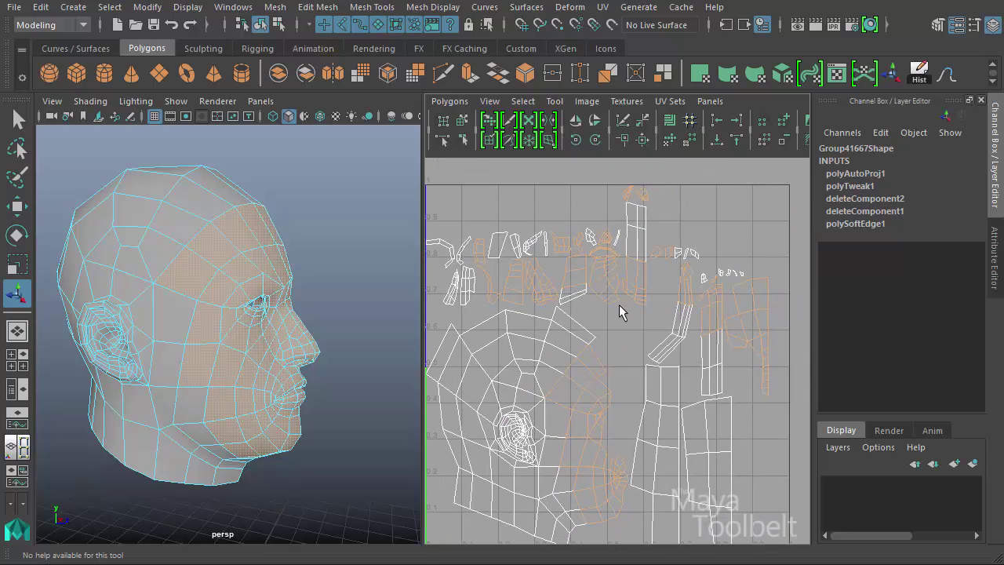
mouse_move(329, 345)
left_mouse_down("alt")
mouse_move(191, 349)
mouse_move(232, 353)
left_mouse_up("alt")
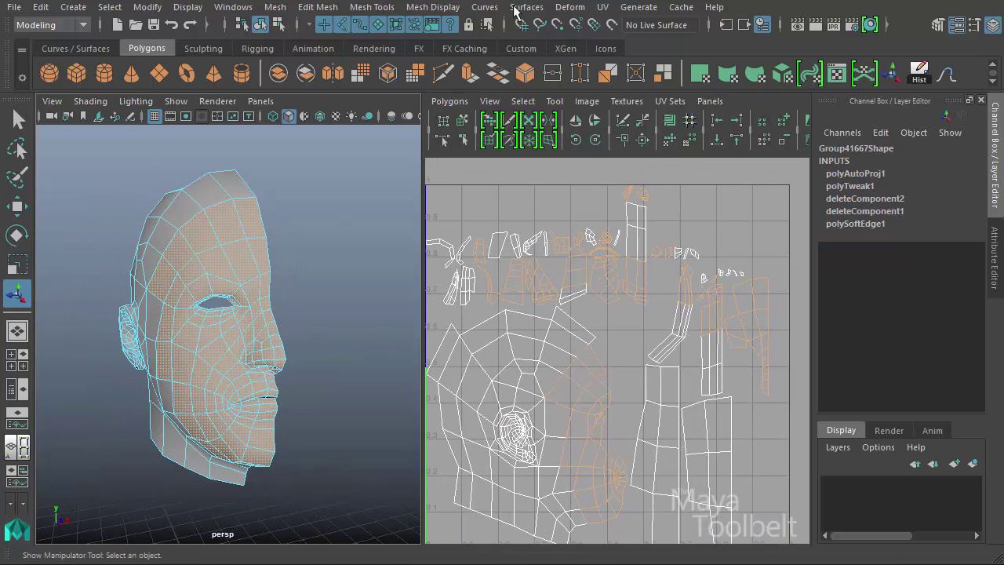
mouse_move(287, 274)
left_mouse_down("alt")
mouse_move(386, 238)
mouse_move(284, 269)
mouse_move(384, 145)
left_mouse_up("alt")
left_click(602, 6)
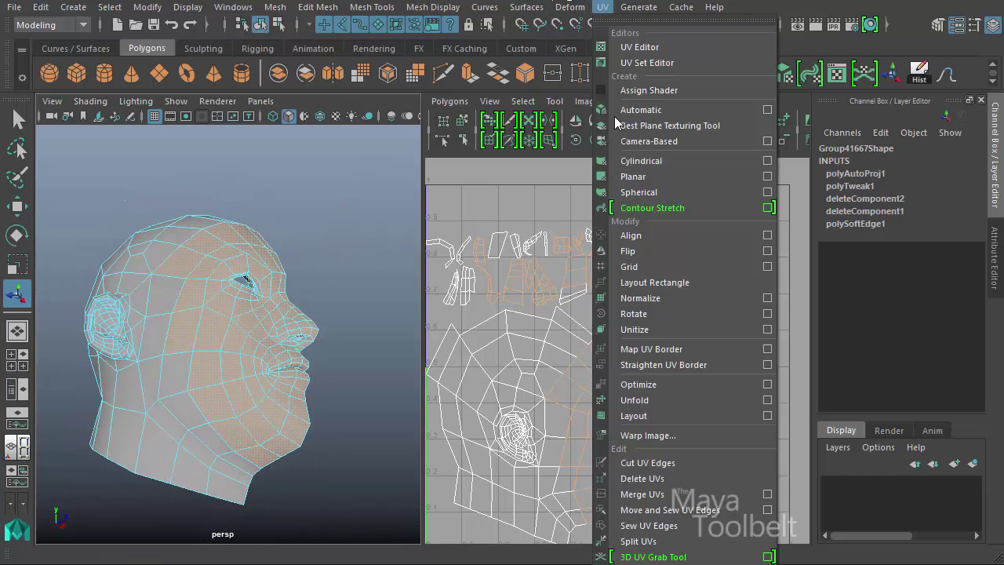
left_click(768, 180)
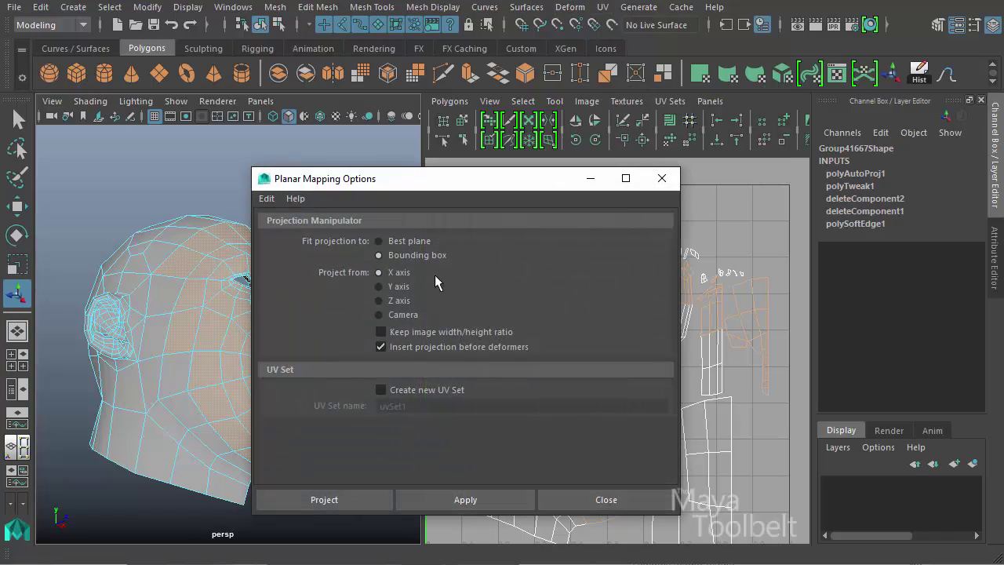
mouse_move(188, 337)
left_mouse_down("alt")
mouse_move(220, 346)
mouse_move(209, 329)
mouse_move(209, 340)
mouse_move(222, 332)
left_mouse_up("alt")
left_click(399, 301)
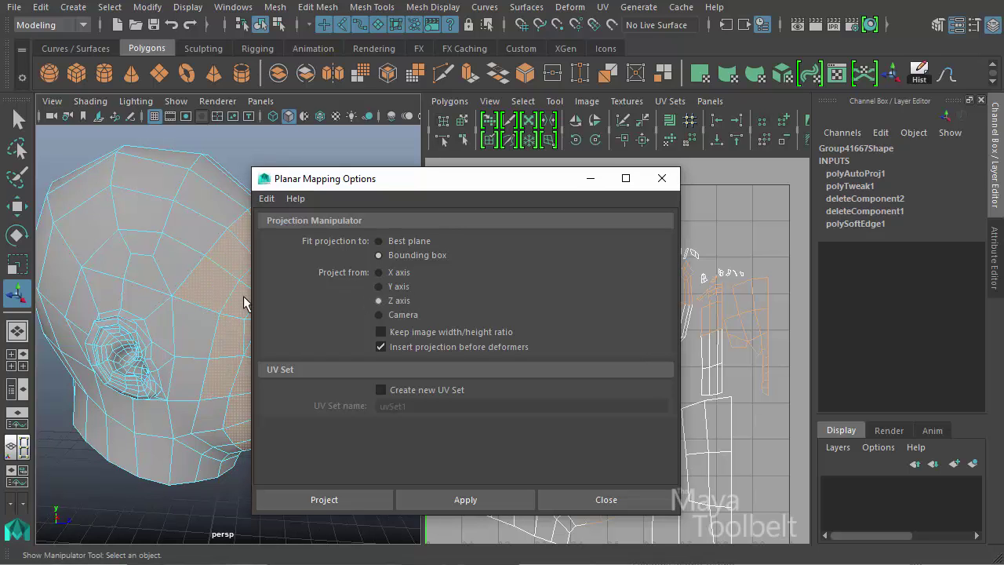
left_click(340, 495)
scroll(601, 270, "down", 2)
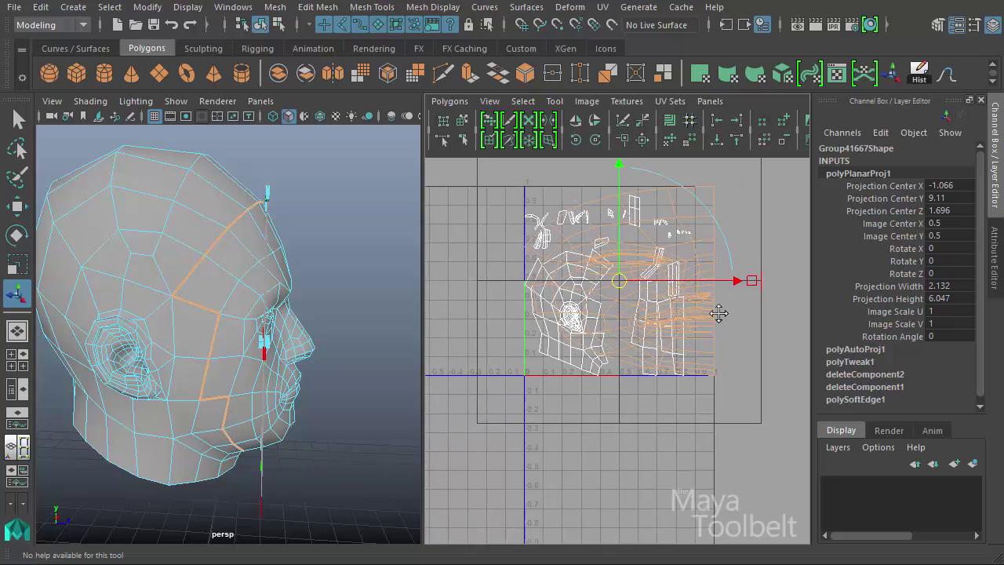
scroll(581, 309, "down", 2)
left_click_drag(624, 303, 737, 314)
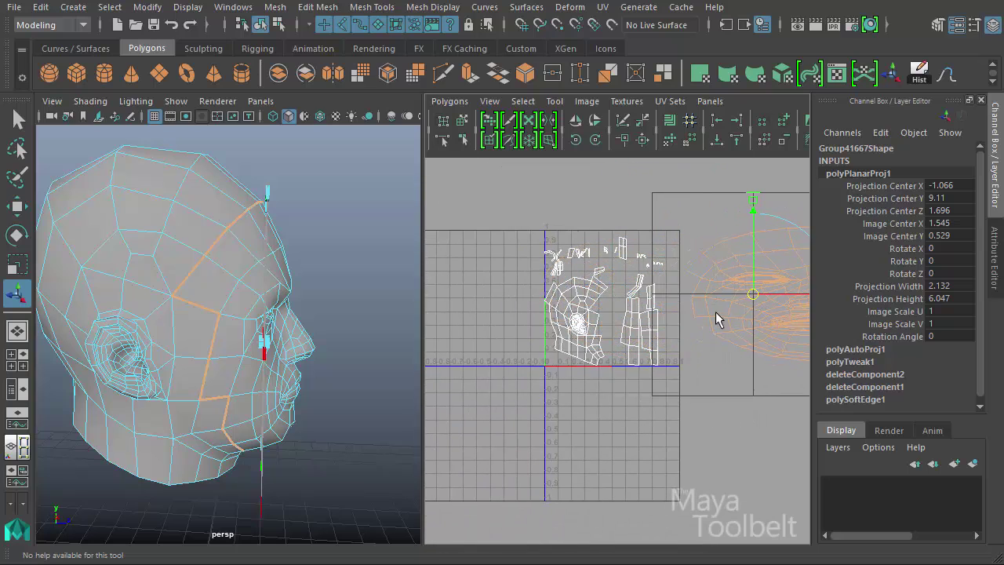
middle_click_drag(717, 314, 526, 336, "alt")
middle_click_drag(601, 367, 637, 368, "alt")
left_click_drag(589, 307, 622, 314)
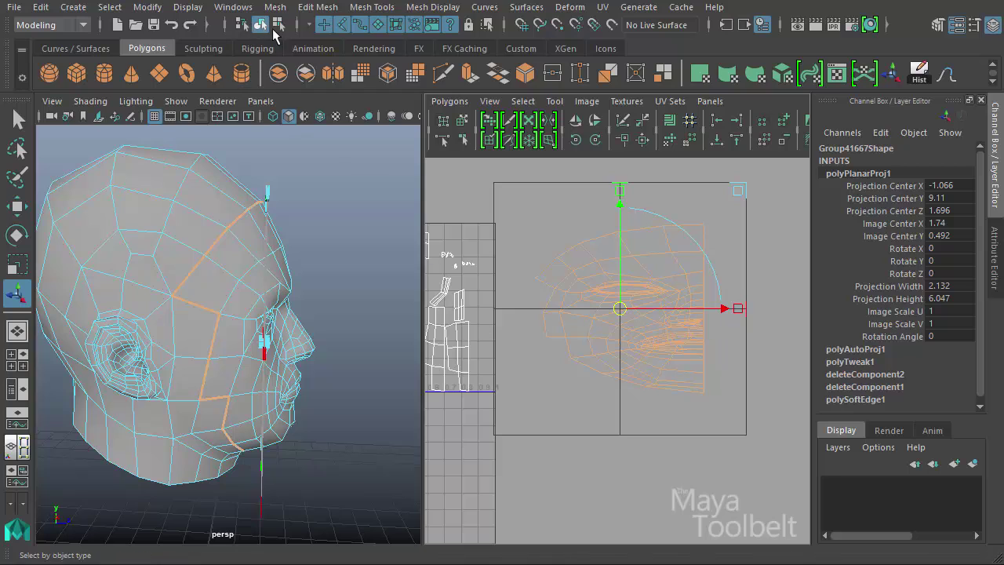
left_click(278, 26)
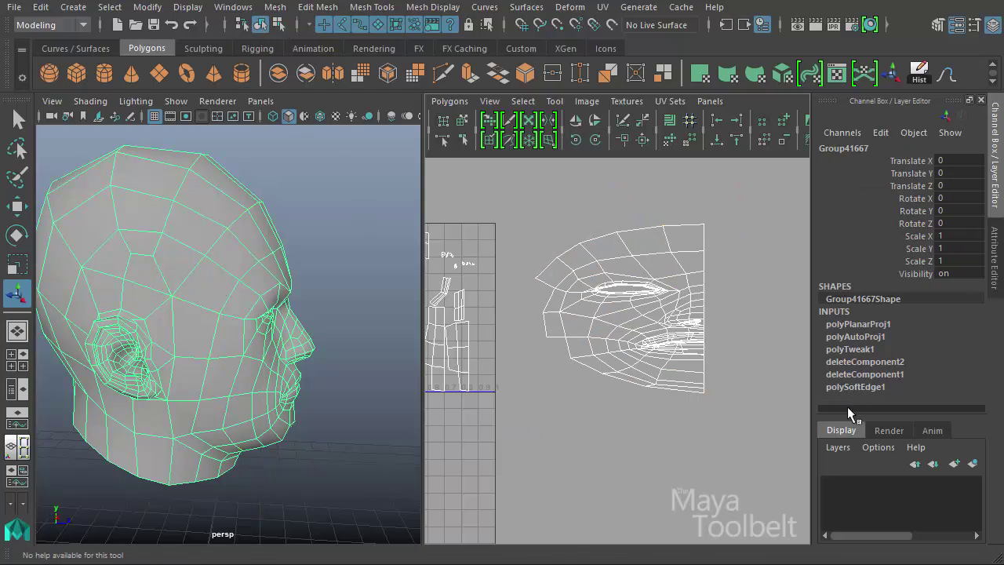
key("ctrl+z")
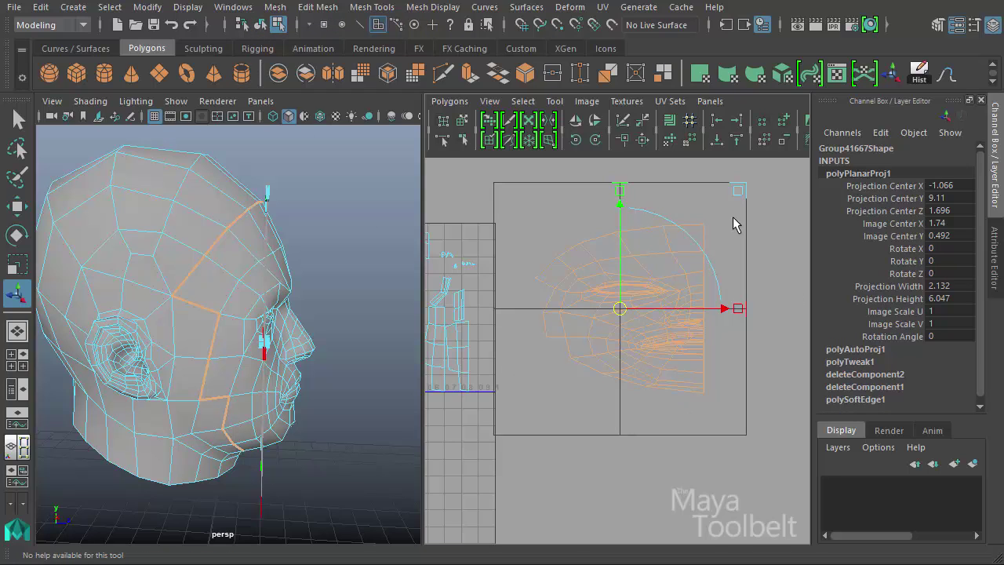
key("t")
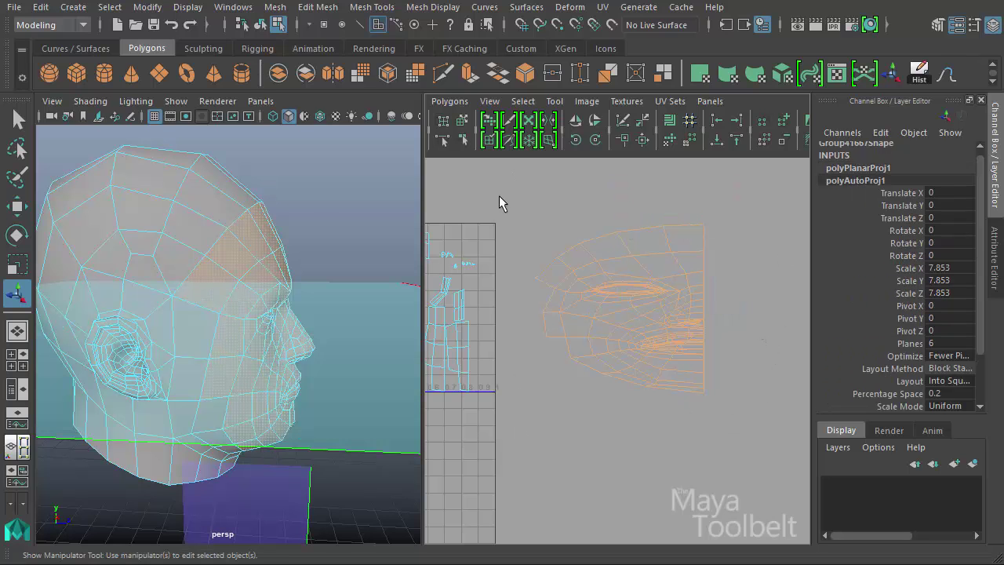
left_click_drag(298, 251, 442, 291, "alt")
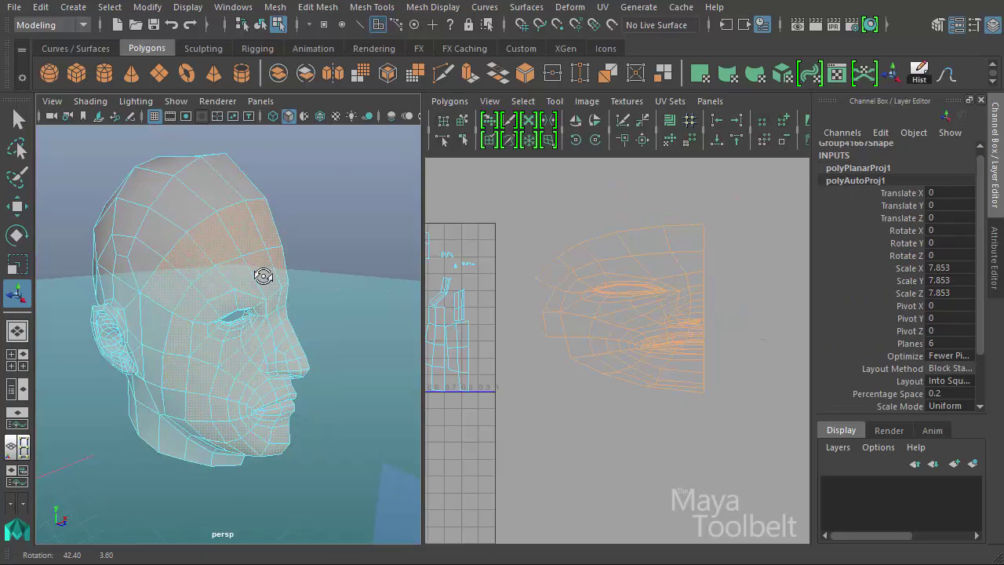
left_click(829, 167)
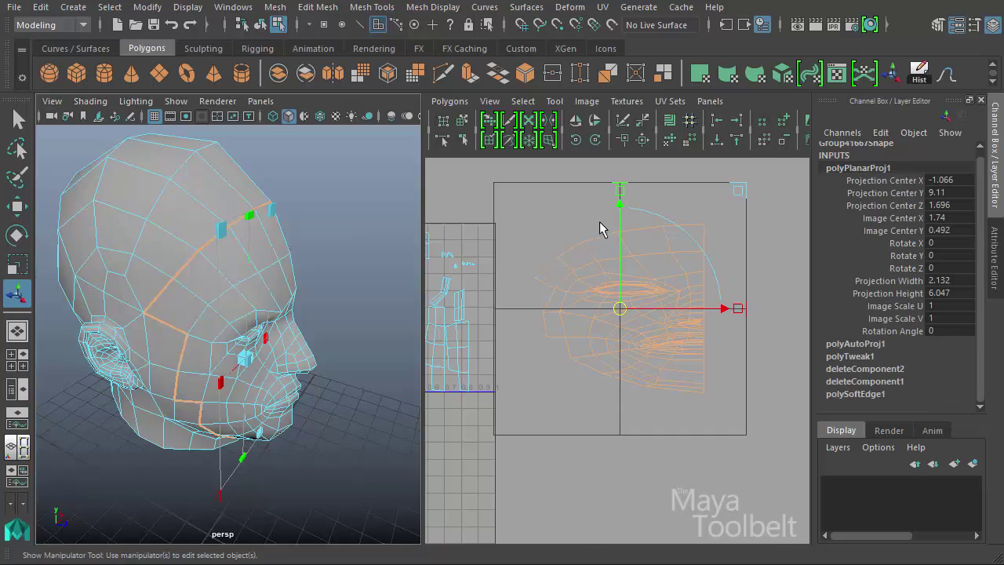
key("Delete")
left_click(604, 7)
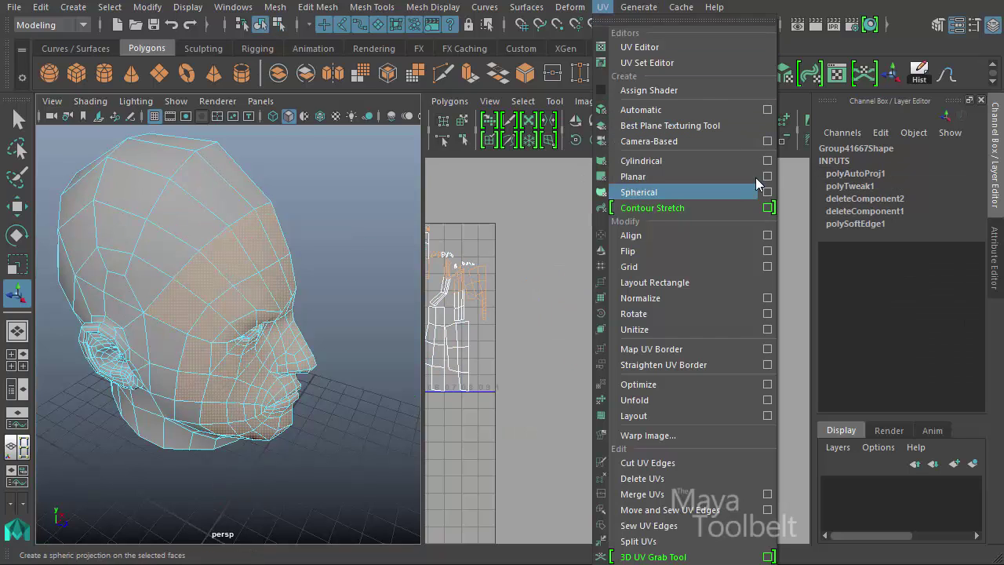
- Project the front faces along Z, keeping width/height ratio for 6.047 width and height
left_click(767, 176)
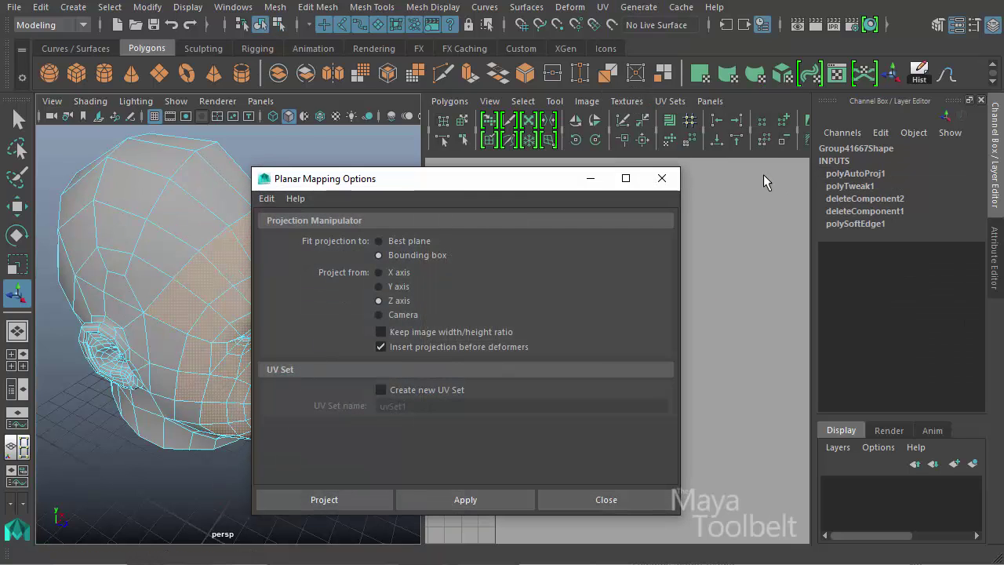
left_click(478, 332)
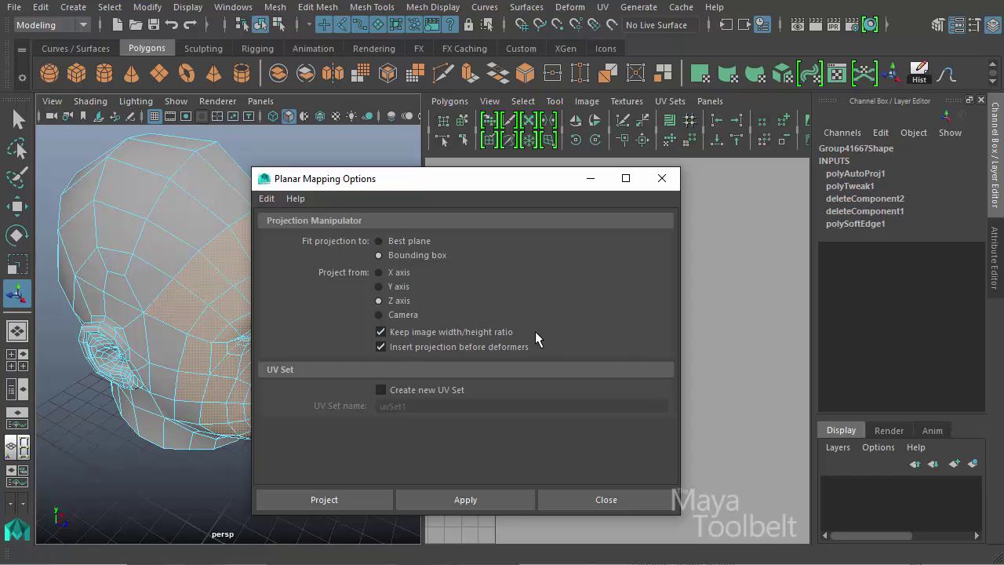
left_click(354, 504)
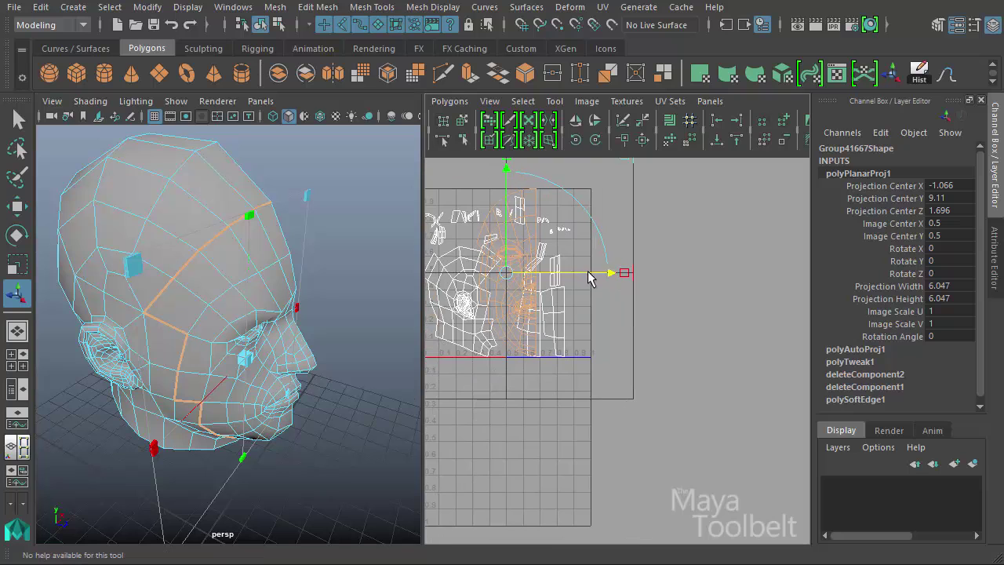
- Offset the planar face shell to the right of the auto shells and switch to object selection
left_click_drag(590, 279, 800, 278)
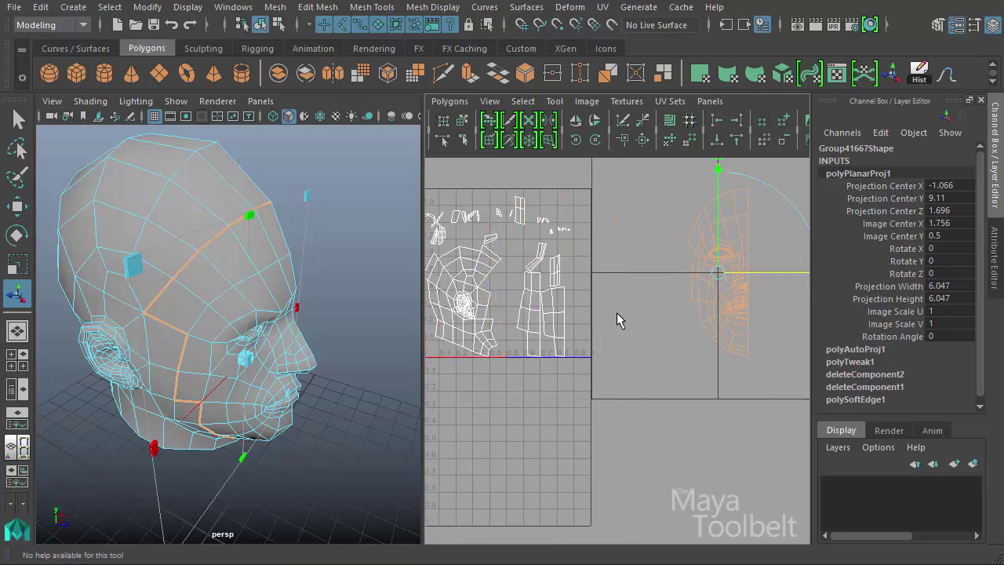
scroll(616, 320, "up", 2)
left_click_drag(204, 377, 270, 385, "alt")
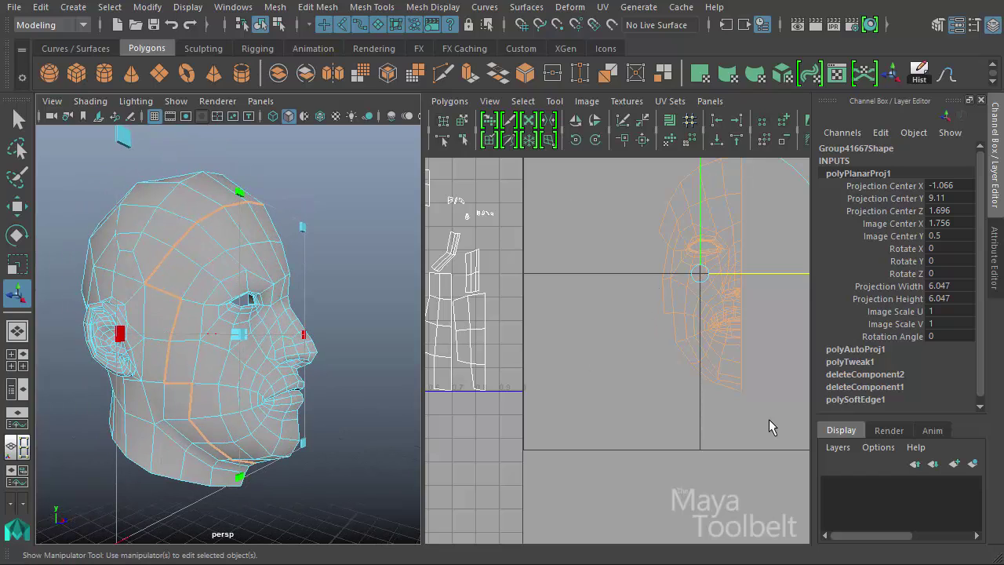
middle_click_drag(594, 369, 571, 355, "alt")
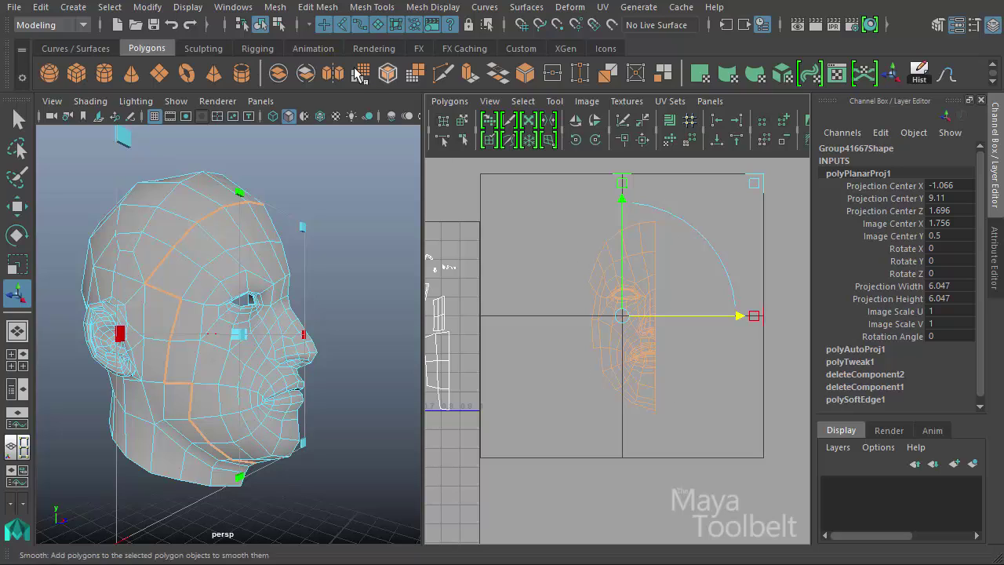
left_click(263, 19)
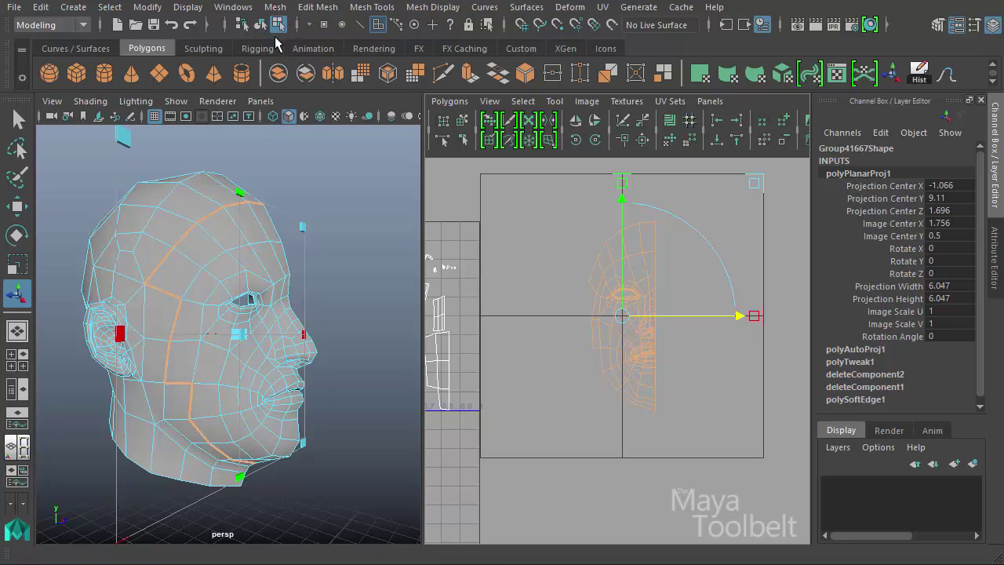
- Select the whole head as an object and zoom into the face UV layout
left_click(263, 24)
mouse_move(465, 207)
right_mouse_down("alt")
mouse_move(760, 355)
mouse_move(651, 280)
right_mouse_up("alt")
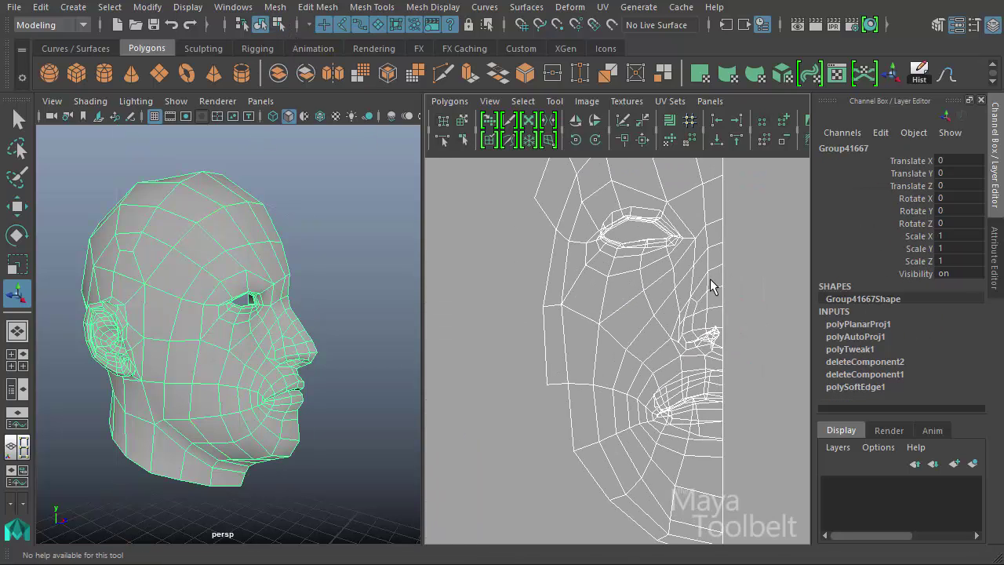
right_click_drag(654, 366, 659, 261, "alt")
middle_click_drag(634, 394, 661, 375, "alt")
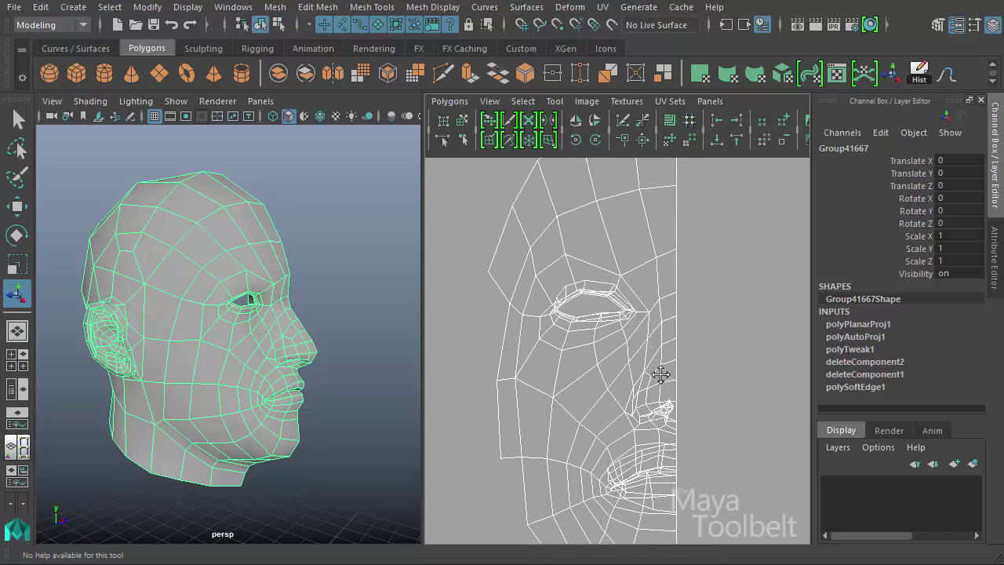
- Inspect the eye, cheek and nose areas in both the mesh and UV views
left_click_drag(236, 313, 162, 332, "alt")
right_click_drag(162, 332, 270, 385, "alt")
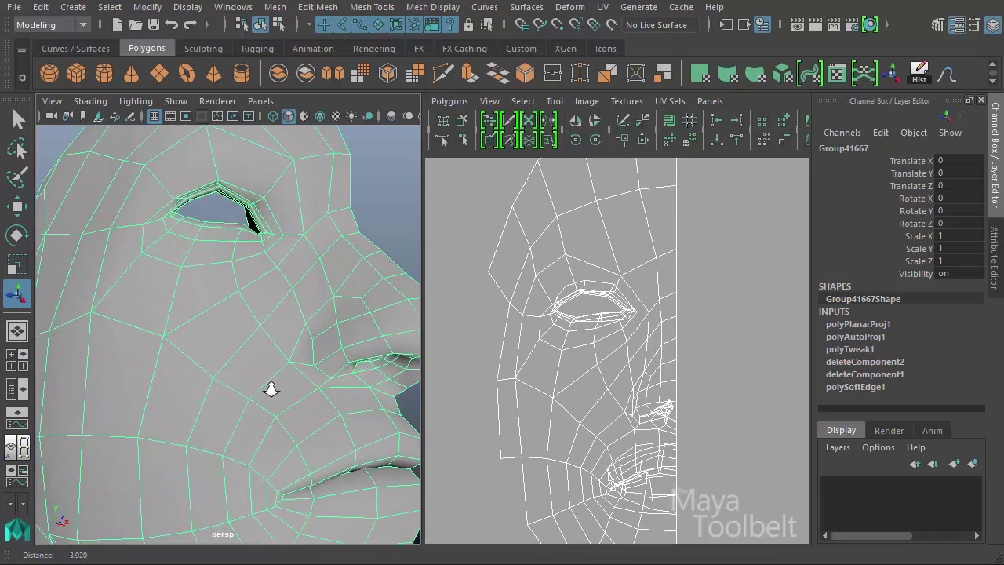
mouse_move(218, 290)
right_mouse_down("alt")
mouse_move(234, 377)
mouse_move(302, 314)
right_mouse_up("alt")
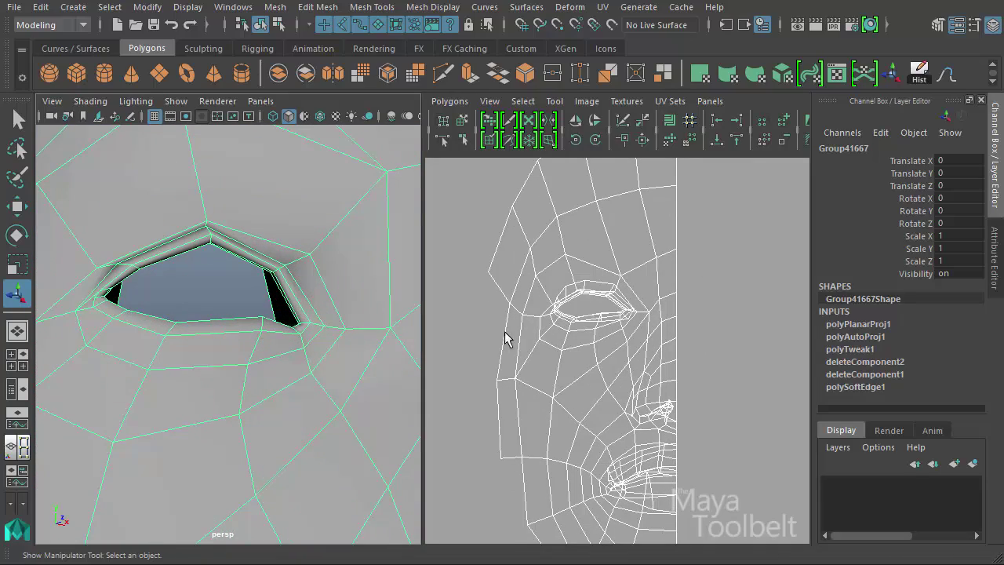
middle_click_drag(397, 405, 231, 312, "alt")
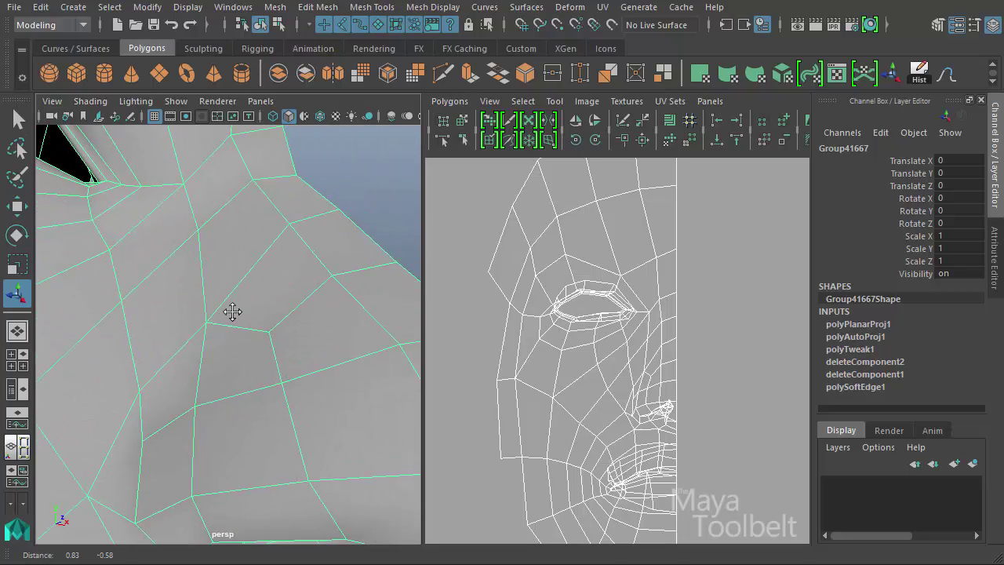
middle_click_drag(643, 431, 594, 367, "alt")
scroll(593, 367, "up", 3)
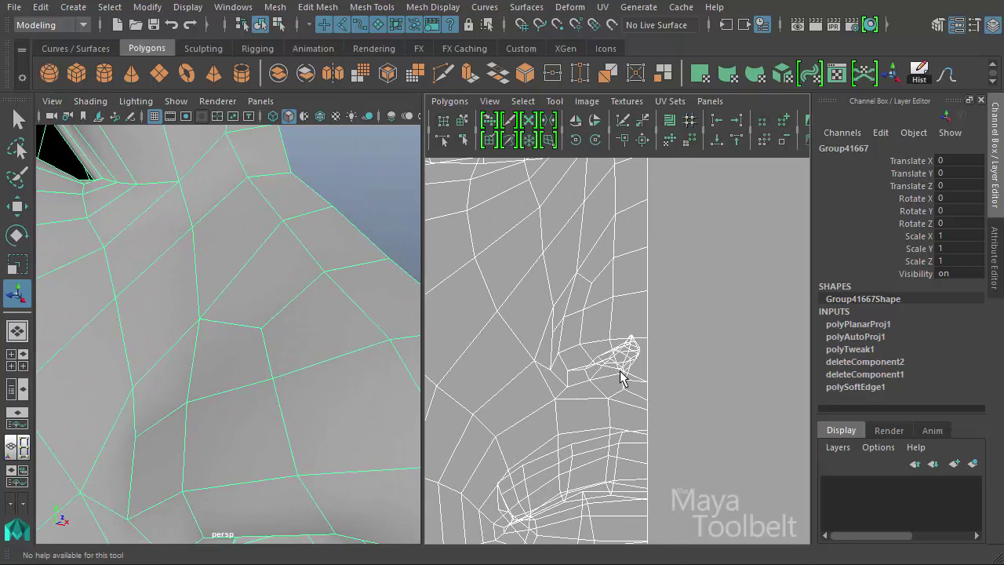
middle_click_drag(646, 413, 704, 339, "alt")
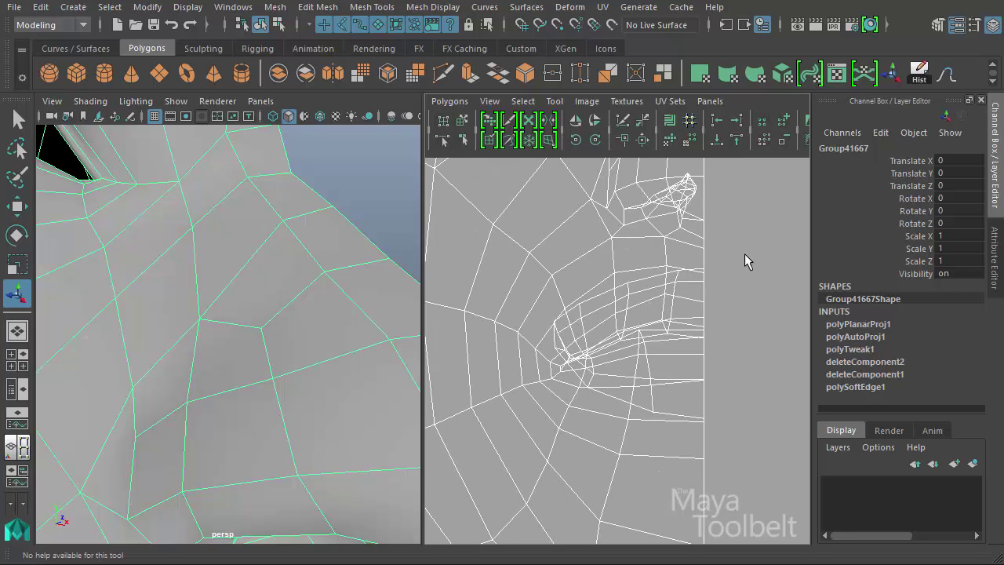
mouse_move(745, 254)
middle_mouse_down("alt")
mouse_move(755, 374)
mouse_move(506, 328)
middle_mouse_up("alt")
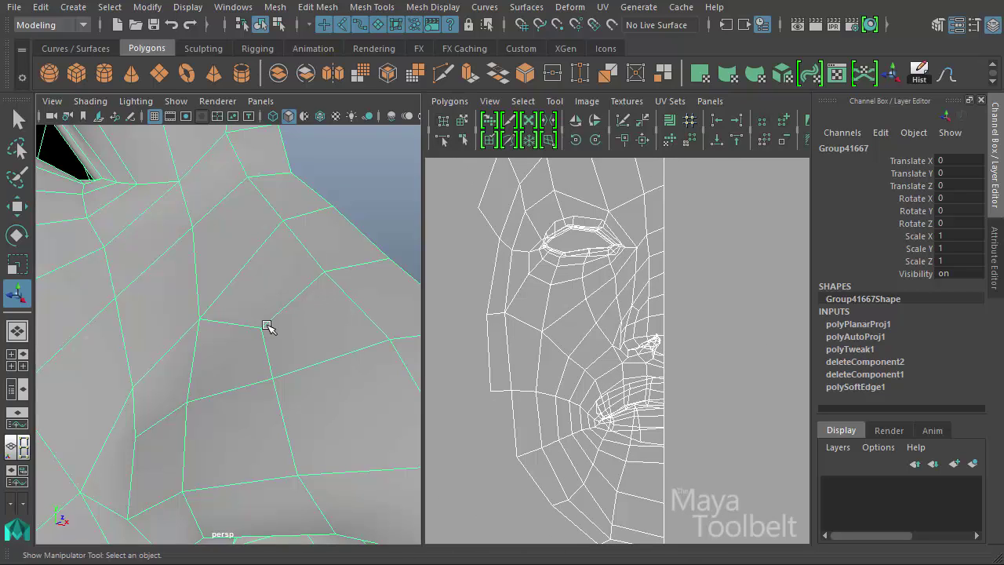
scroll(316, 307, "down", 3)
- Orbit around the head to inspect the ear from a side-on angle
mouse_move(316, 307)
left_mouse_down("alt")
mouse_move(164, 291)
mouse_move(149, 332)
mouse_move(123, 343)
mouse_move(166, 374)
mouse_move(240, 384)
mouse_move(233, 374)
left_mouse_up("alt")
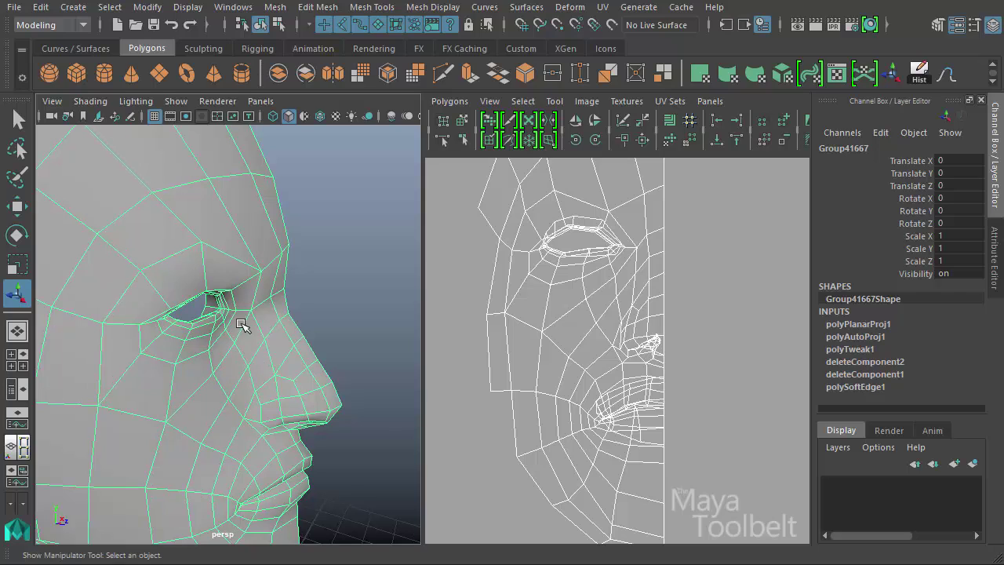
scroll(242, 325, "down", 5)
mouse_move(220, 300)
left_mouse_down("alt")
mouse_move(179, 309)
mouse_move(251, 345)
left_mouse_up("alt")
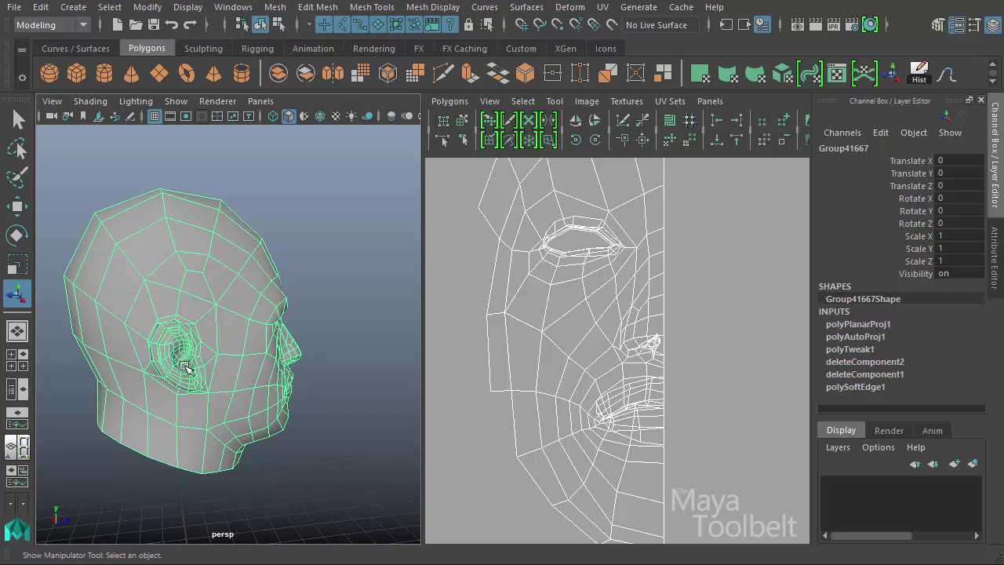
left_click_drag(186, 367, 202, 414, "alt")
scroll(251, 314, "up", 3)
scroll(240, 297, "up", 2)
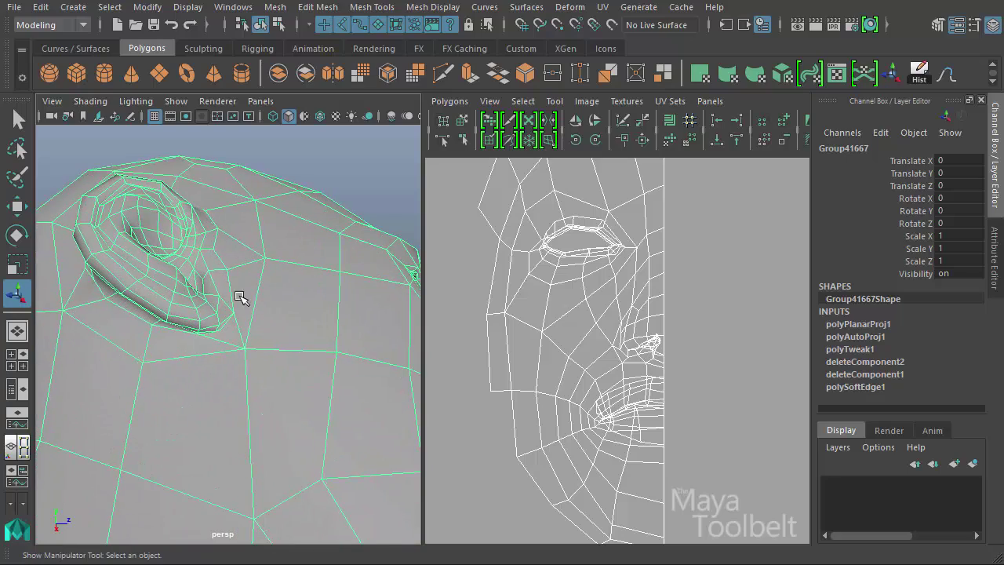
mouse_move(242, 254)
left_mouse_down("alt")
mouse_move(262, 316)
mouse_move(225, 381)
mouse_move(146, 381)
mouse_move(96, 399)
mouse_move(105, 382)
left_mouse_up("alt")
scroll(507, 337, "down", 3)
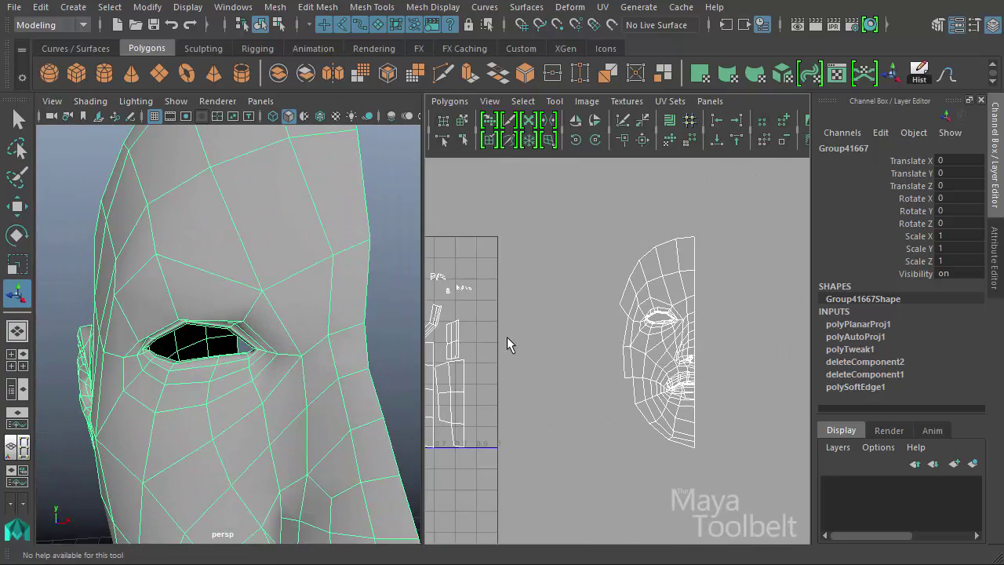
scroll(663, 321, "down", 2)
- Switch the head to UV mode and marquee-select all of its UV shells
left_click_drag(221, 335, 215, 291, "alt")
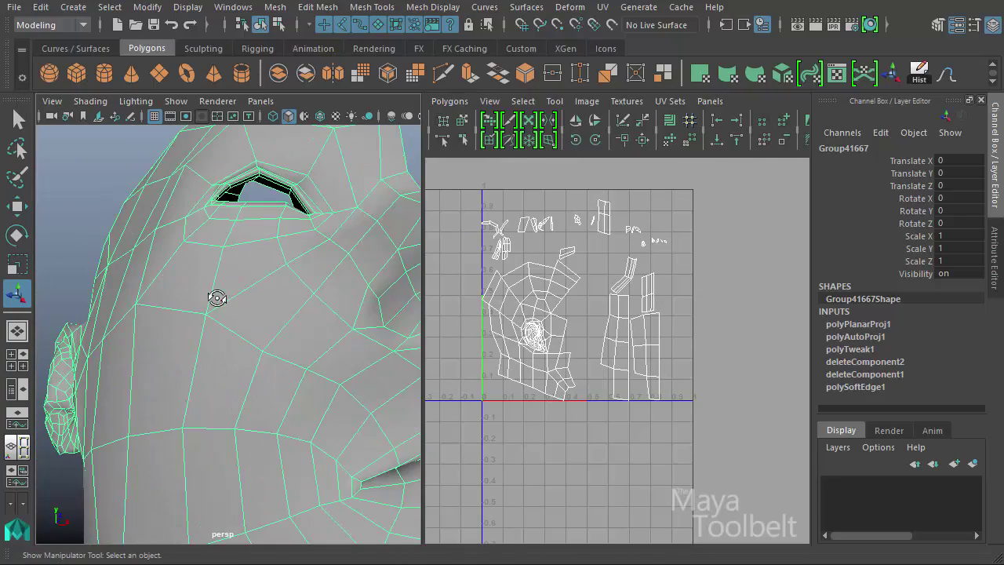
right_click_drag(643, 253, 712, 233)
mouse_move(723, 190)
left_mouse_down()
mouse_move(551, 426)
mouse_move(435, 519)
left_mouse_up()
scroll(340, 334, "down", 5)
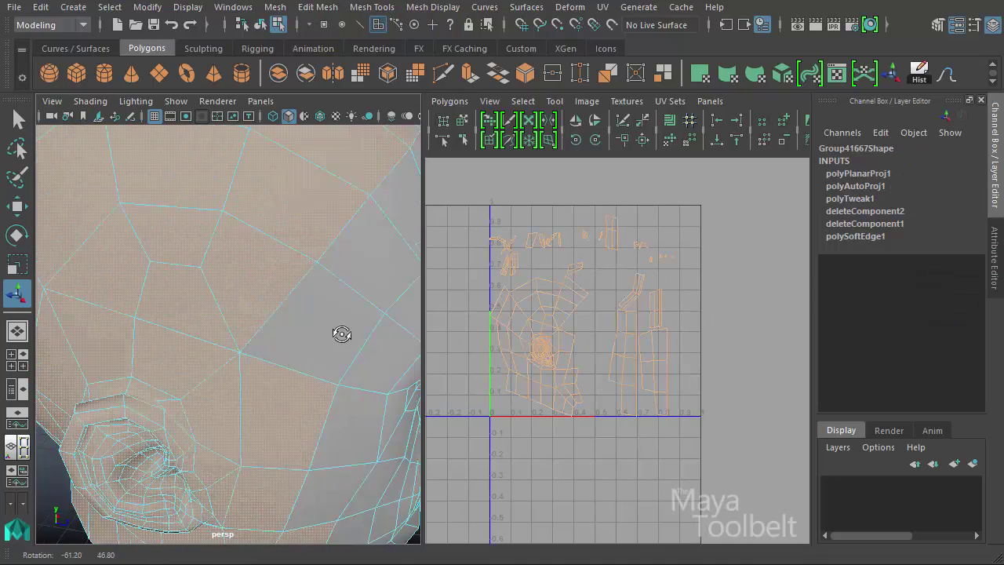
scroll(218, 306, "down", 3)
- Orbit in close to inspect the ear faces from front and side
mouse_move(217, 307)
left_mouse_down("alt")
mouse_move(437, 311)
mouse_move(128, 254)
left_mouse_up("alt")
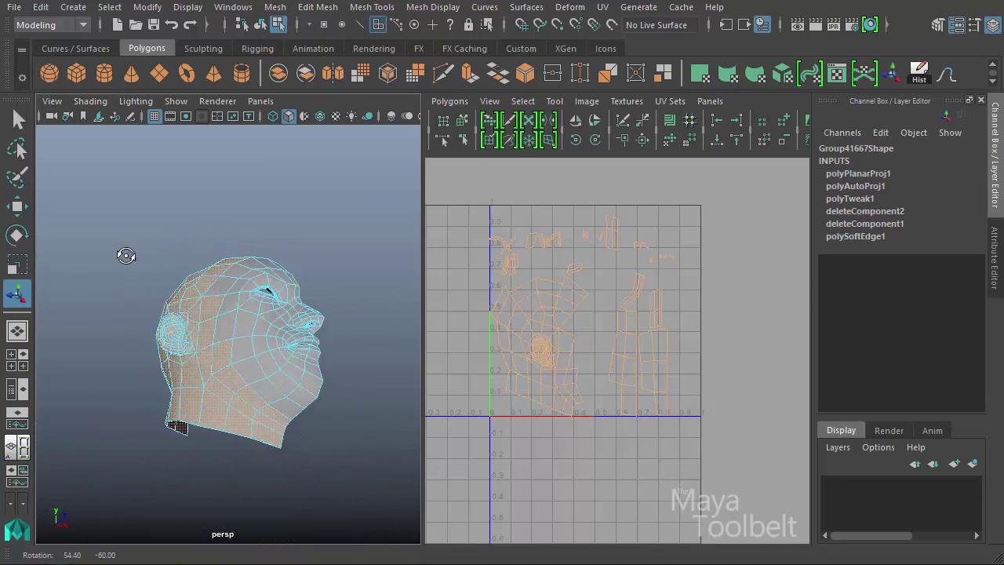
left_click_drag(329, 376, 119, 309, "alt")
right_click_drag(119, 309, 411, 335, "alt")
scroll(369, 337, "up", 2)
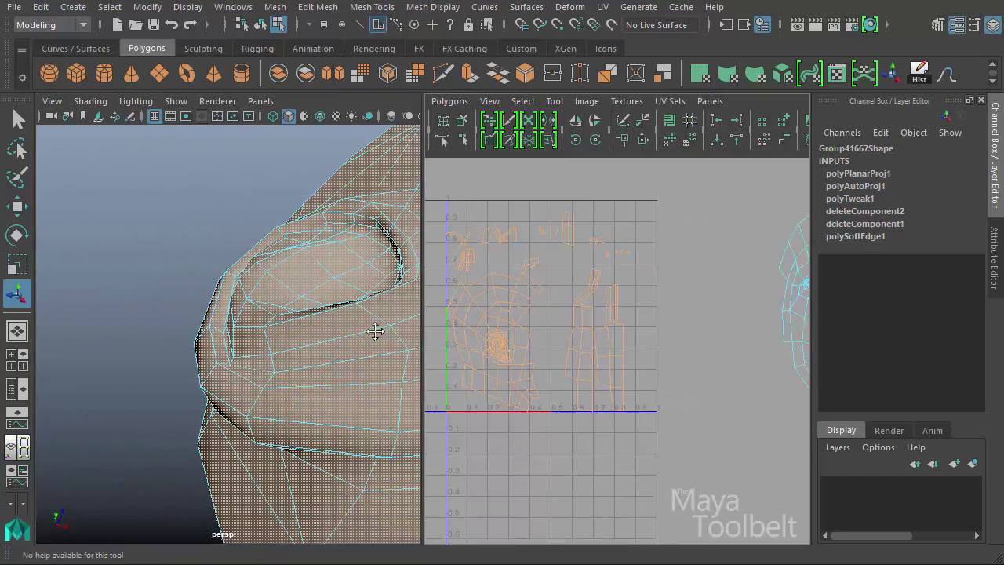
mouse_move(336, 327)
middle_mouse_down("alt")
mouse_move(254, 325)
mouse_move(276, 368)
mouse_move(213, 374)
mouse_move(309, 426)
mouse_move(229, 348)
middle_mouse_up("alt")
scroll(291, 410, "down", 2)
left_click_drag(229, 348, 296, 354, "alt")
mouse_move(327, 242)
left_mouse_down()
mouse_move(307, 384)
mouse_move(208, 512)
mouse_move(291, 403)
mouse_move(262, 330)
mouse_move(314, 314)
mouse_move(285, 427)
left_mouse_up()
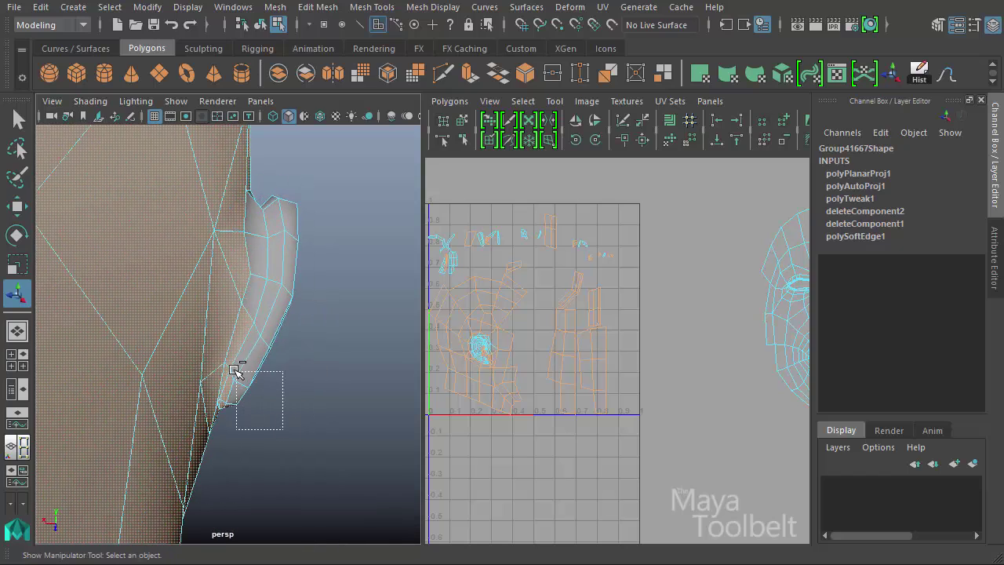
mouse_move(311, 393)
left_mouse_down("alt")
mouse_move(265, 336)
mouse_move(269, 347)
mouse_move(343, 365)
mouse_move(299, 336)
left_mouse_up("alt")
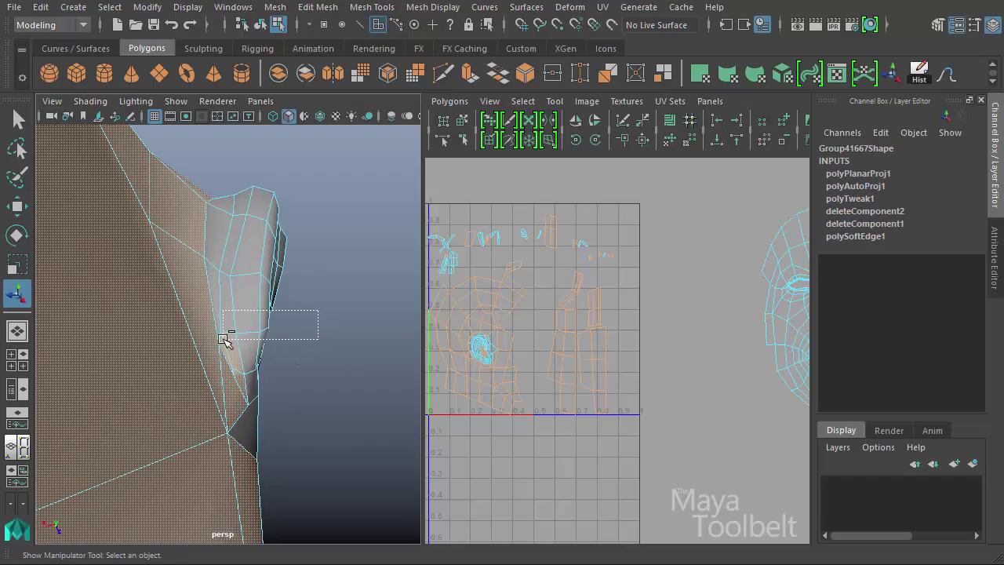
mouse_move(245, 382)
left_mouse_down("alt")
mouse_move(280, 341)
mouse_move(197, 369)
mouse_move(314, 385)
mouse_move(290, 391)
left_mouse_up("alt")
- Select the face in front of the ear and a triangular face beside it
left_click_drag(179, 302, 209, 287)
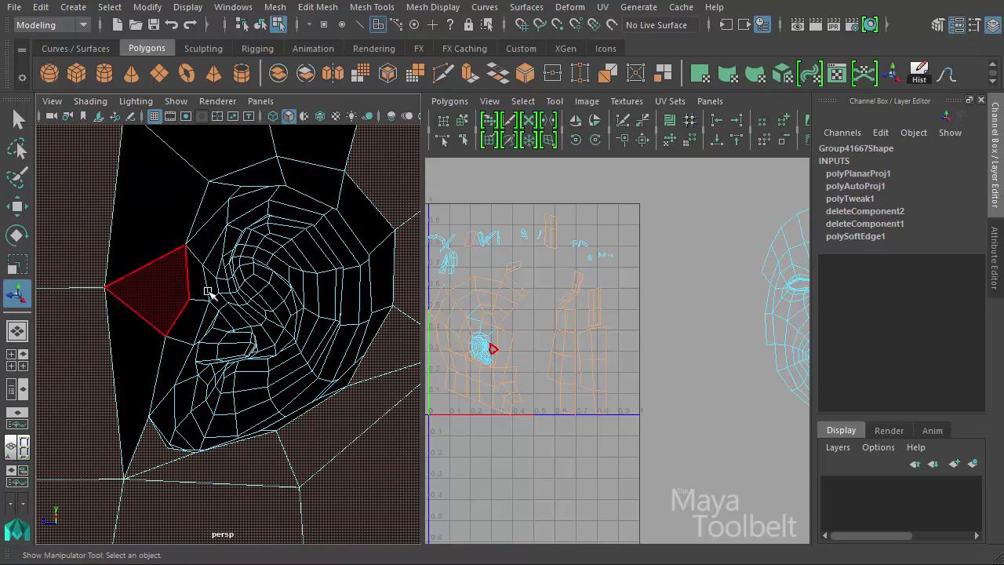
scroll(193, 288, "down", 5)
scroll(175, 287, "down", 5)
scroll(210, 284, "down", 3)
scroll(235, 306, "up", 5)
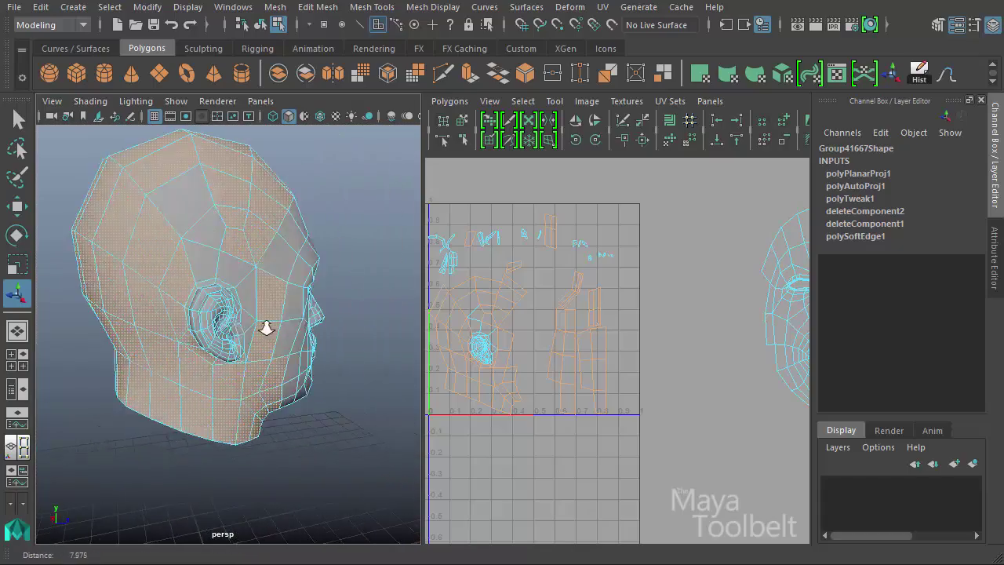
scroll(280, 280, "up", 5)
scroll(298, 399, "up", 2)
mouse_move(298, 399)
left_mouse_down("alt")
mouse_move(262, 362)
mouse_move(275, 437)
left_mouse_up("alt")
left_click(274, 437)
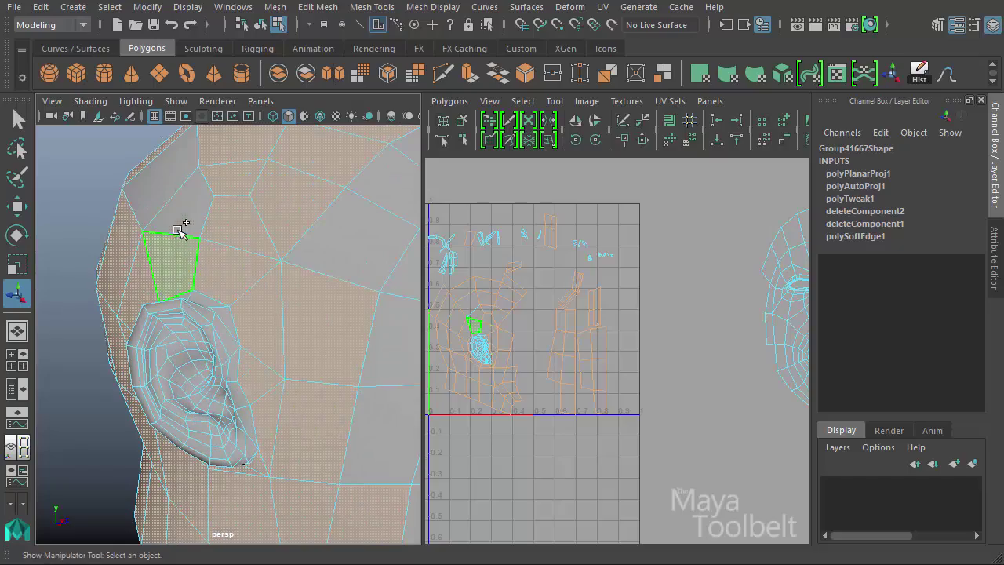
- Review the head's faces from below, above and three-quarter views, then bring up the UV menu
mouse_move(332, 336)
left_mouse_down("alt")
mouse_move(258, 327)
mouse_move(386, 376)
mouse_move(397, 309)
mouse_move(235, 298)
mouse_move(167, 348)
mouse_move(73, 357)
mouse_move(196, 369)
left_mouse_up("alt")
right_click_drag(196, 368, 266, 329, "alt")
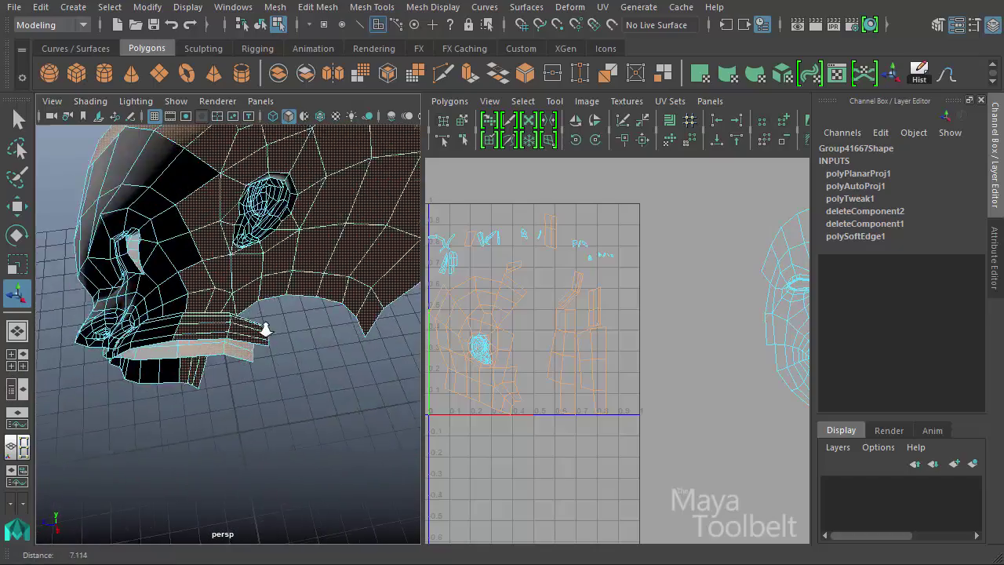
mouse_move(266, 329)
left_mouse_down("alt")
mouse_move(369, 363)
mouse_move(102, 291)
mouse_move(294, 401)
mouse_move(209, 348)
mouse_move(187, 366)
left_mouse_up("alt")
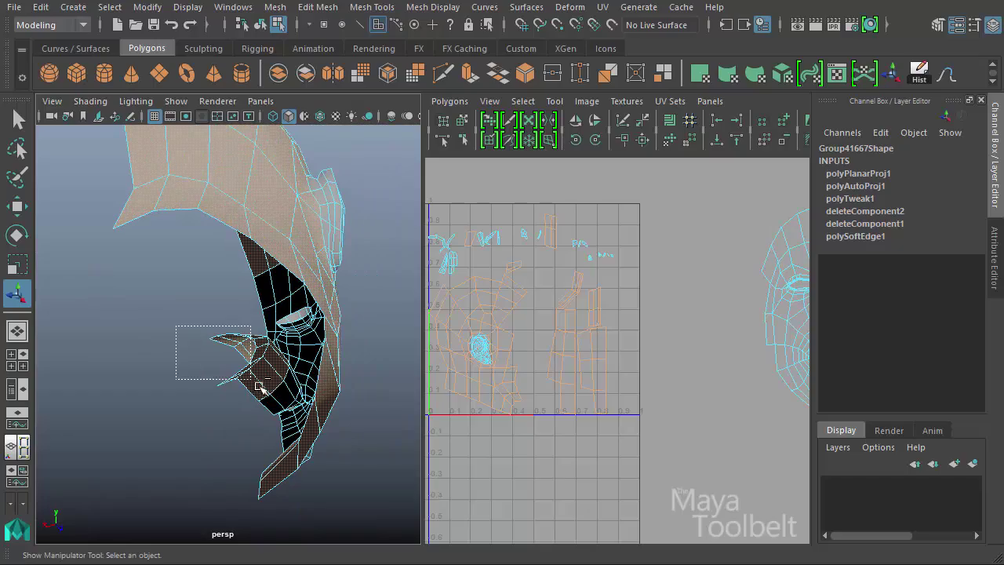
left_click_drag(261, 357, 403, 264, "alt")
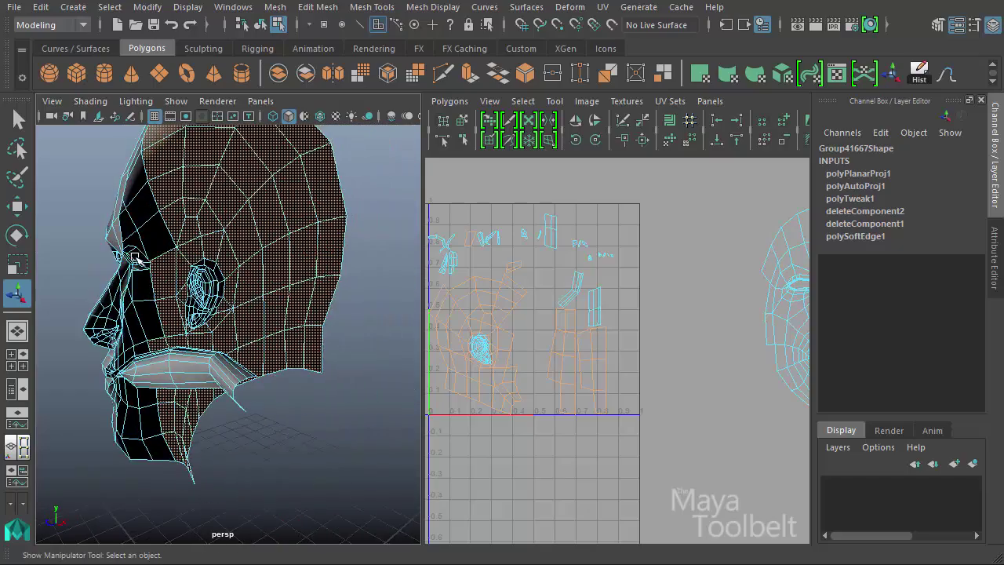
mouse_move(240, 280)
left_mouse_down("alt")
mouse_move(328, 259)
mouse_move(186, 330)
mouse_move(173, 354)
mouse_move(202, 262)
mouse_move(55, 236)
mouse_move(229, 306)
mouse_move(152, 261)
left_mouse_up("alt")
right_click_drag(152, 261, 291, 313, "alt")
mouse_move(291, 314)
left_mouse_down("alt")
mouse_move(347, 336)
mouse_move(218, 266)
mouse_move(7, 286)
mouse_move(213, 324)
left_mouse_up("alt")
mouse_move(213, 324)
right_mouse_down("alt")
mouse_move(107, 297)
mouse_move(118, 291)
right_mouse_up("alt")
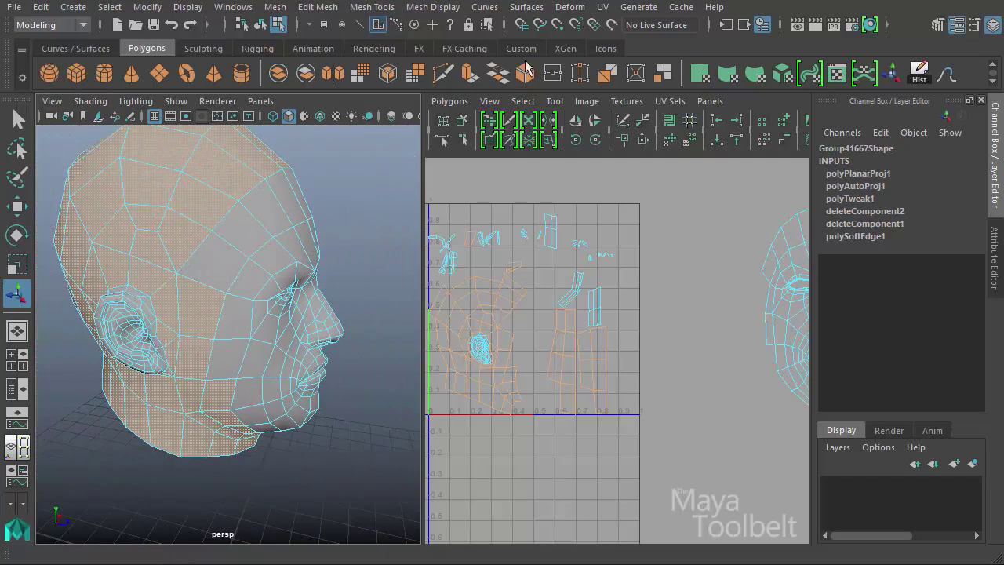
right_click_drag(337, 229, 264, 214, "alt")
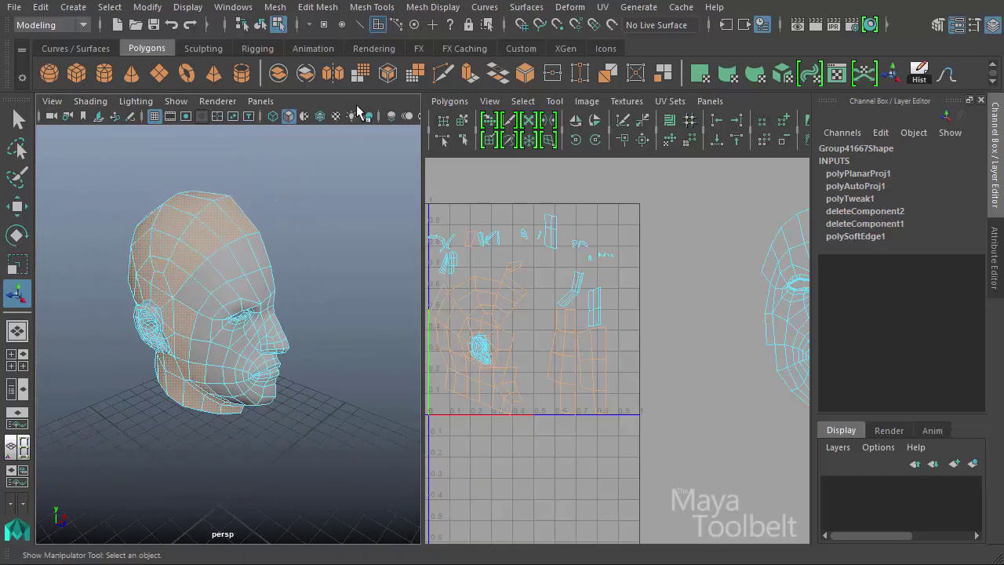
left_click(604, 7)
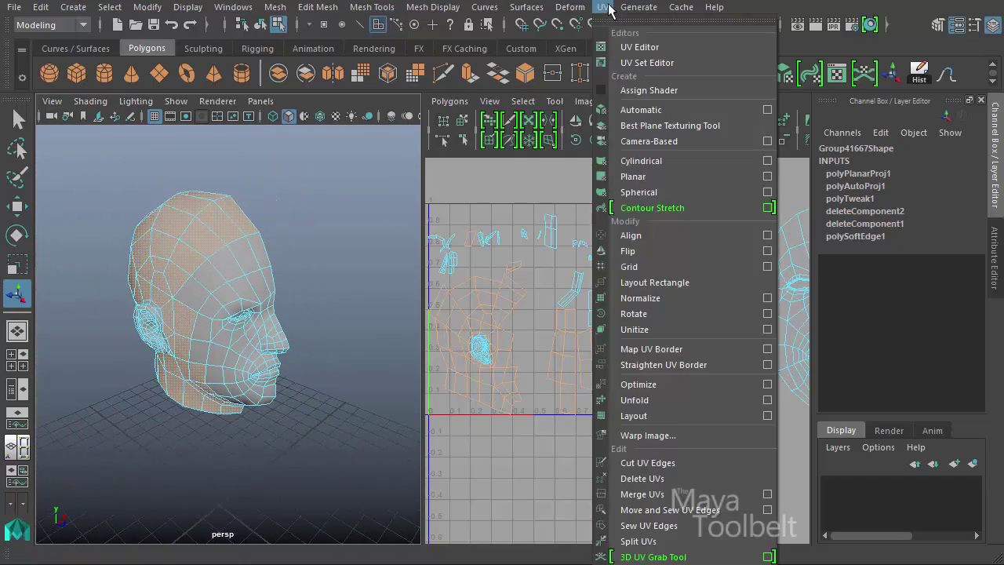
- Planar-project the side of the head along X (7.853) and offset the shell right
left_click(766, 176)
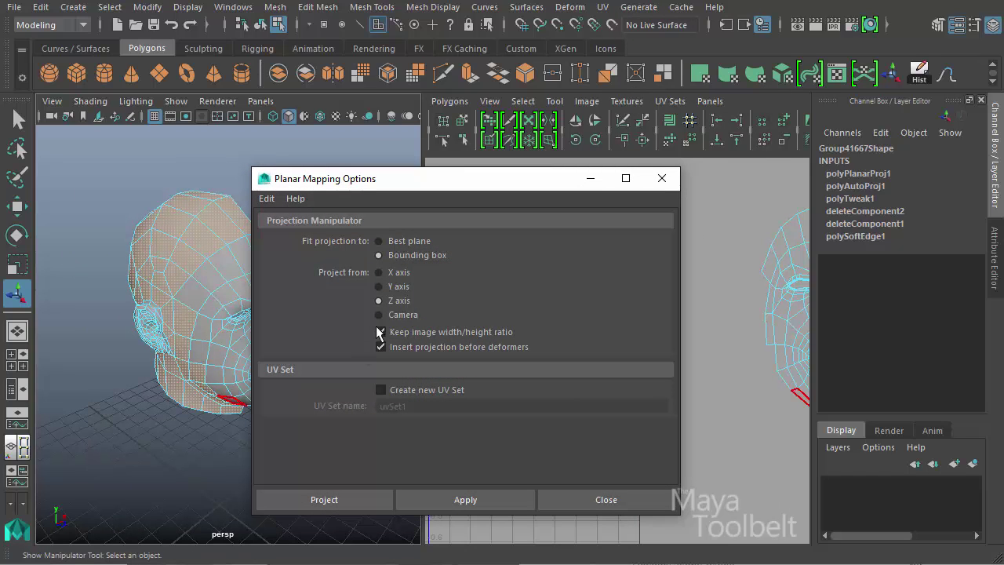
left_click(349, 499)
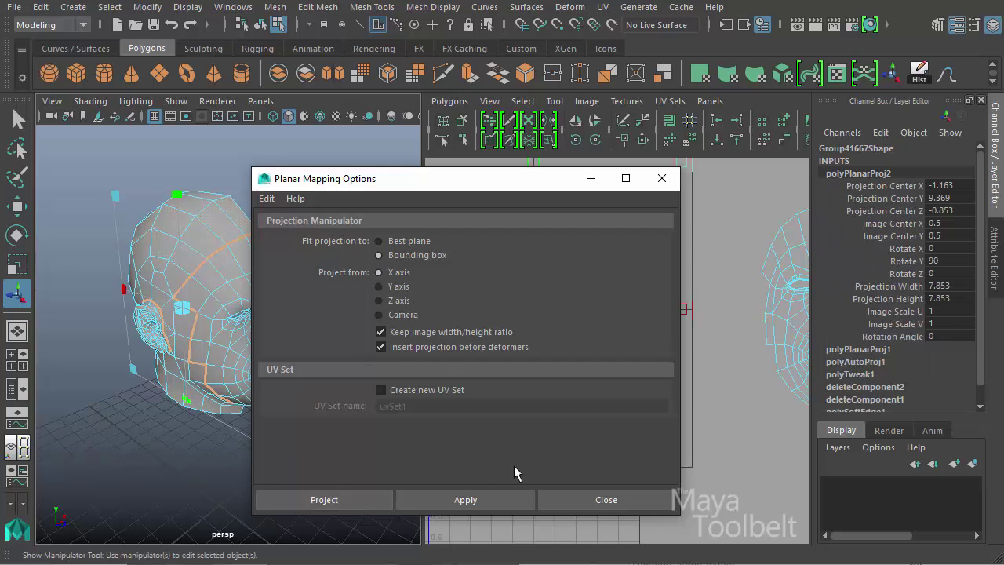
left_click_drag(547, 341, 764, 350)
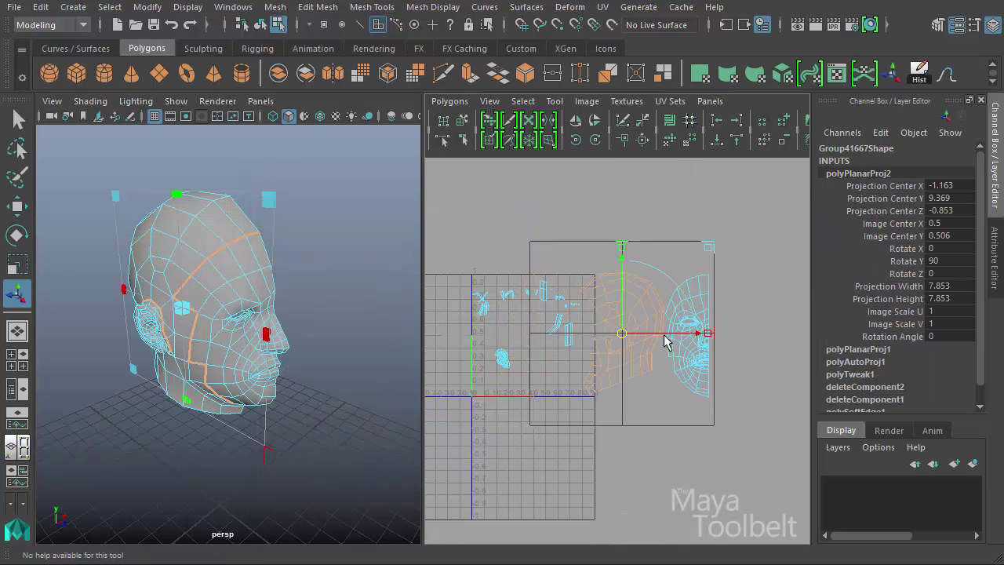
- Return to object mode and frame the full 0–1 UV grid
key("f")
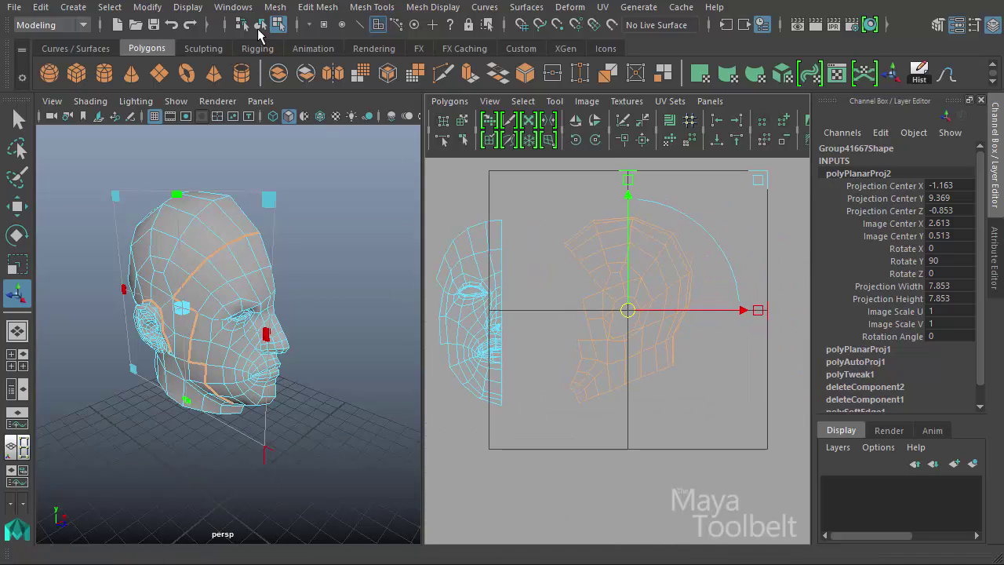
key("F8")
key("f")
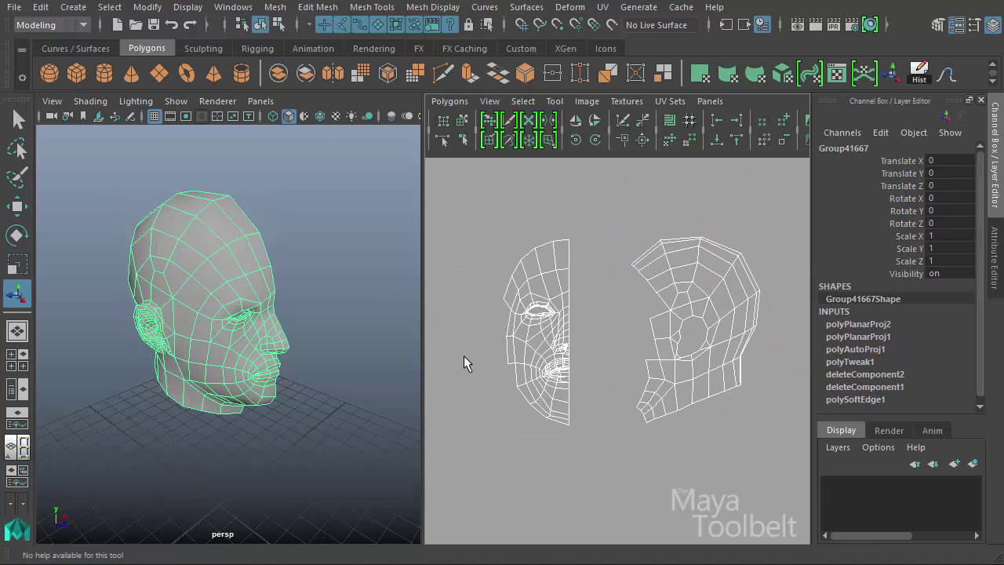
key("a")
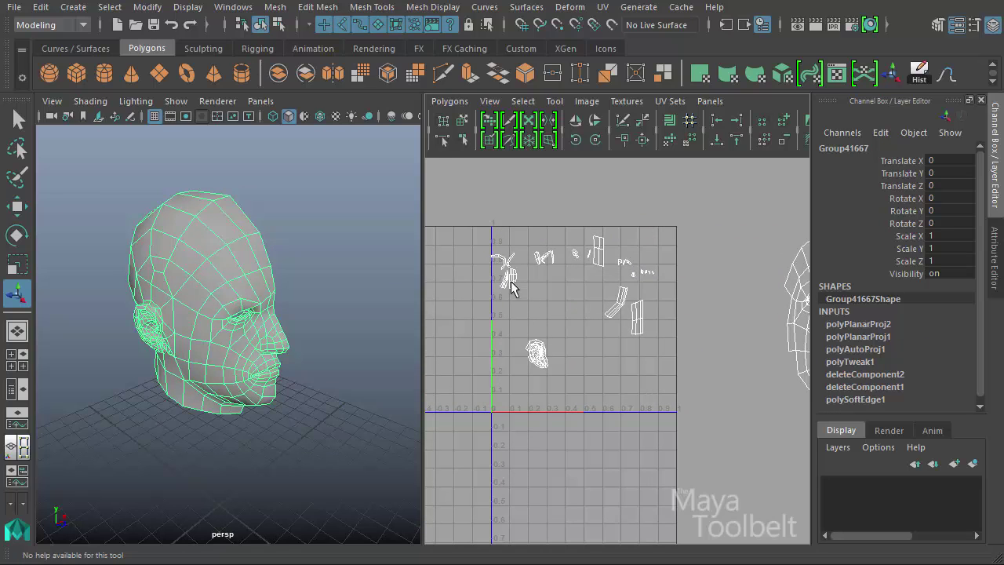
- Switch to UV selection and marquee-select the side-of-head shell, checking it in perspective
key("f")
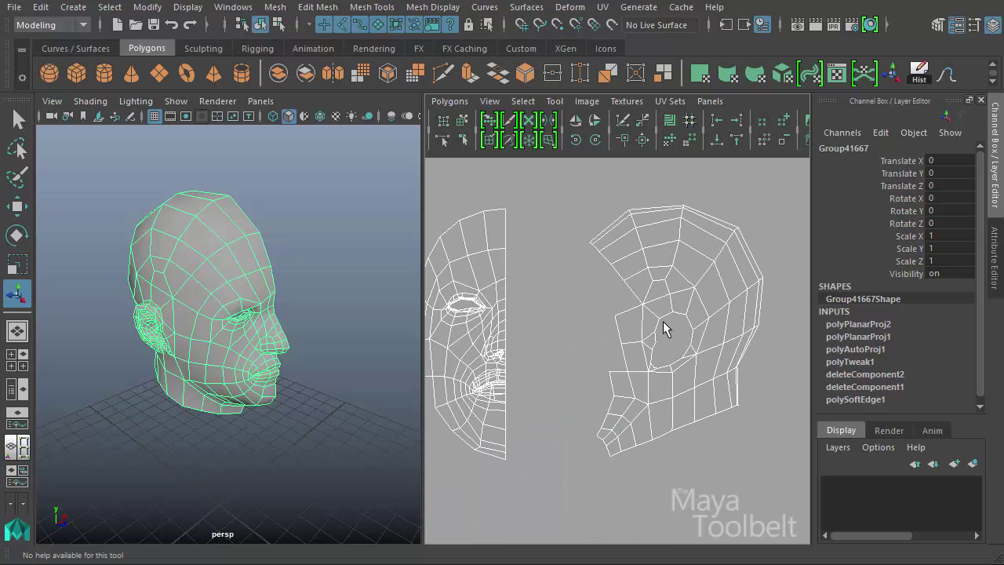
right_click_drag(643, 302, 689, 296)
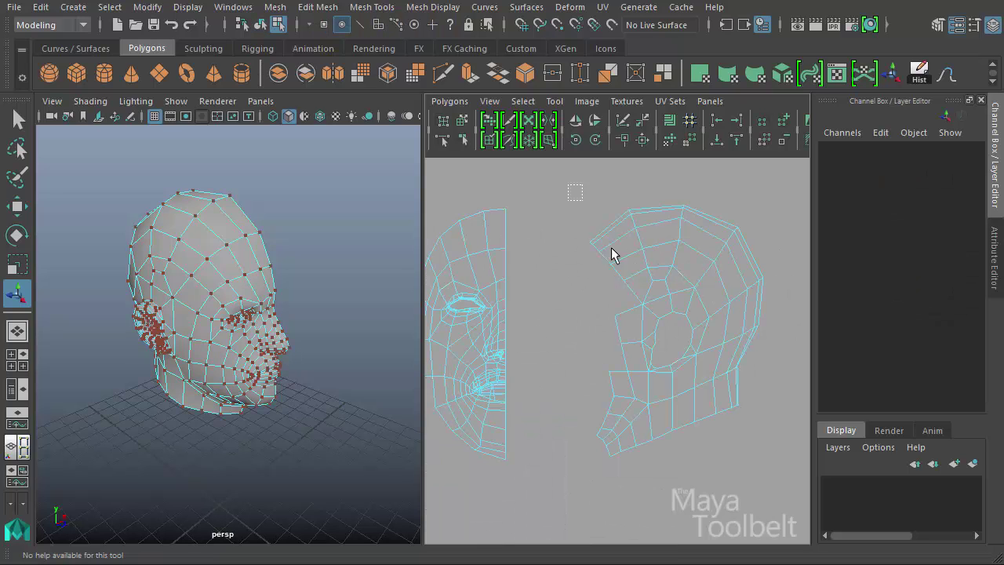
left_click_drag(567, 185, 743, 444)
left_click_drag(259, 306, 339, 309, "alt")
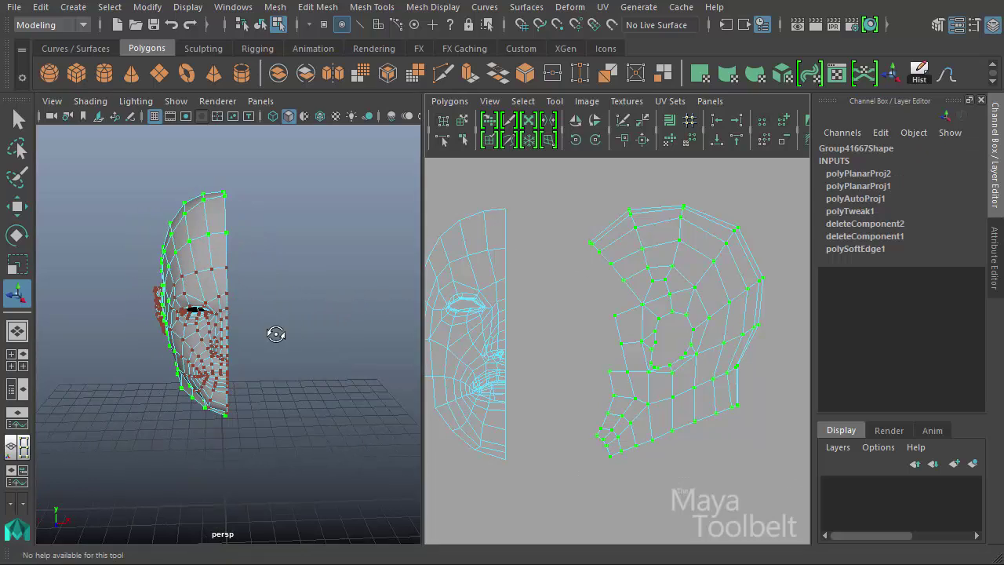
left_click_drag(274, 332, 223, 389, "alt")
left_click_drag(292, 362, 341, 375, "alt")
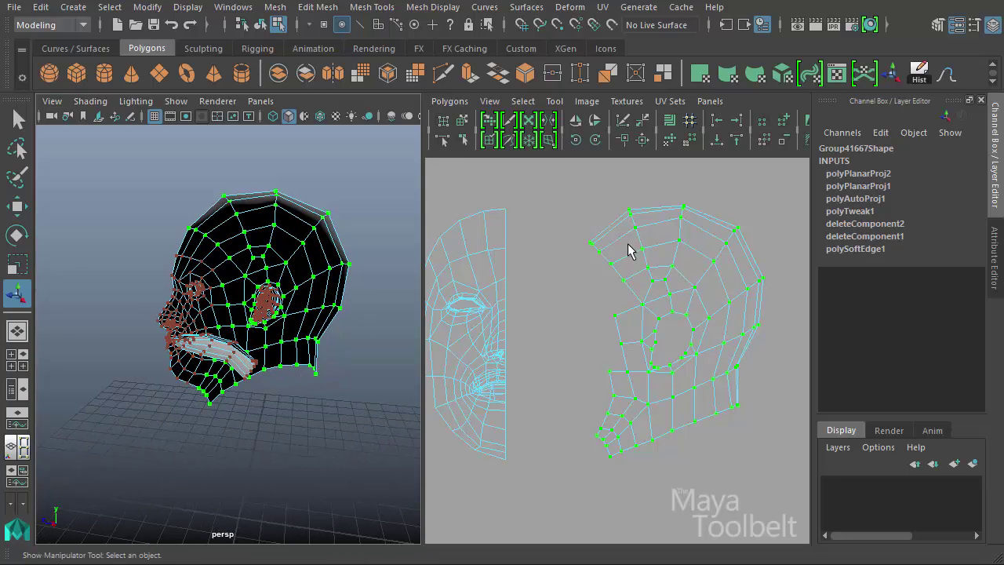
left_click_drag(290, 279, 509, 306, "alt")
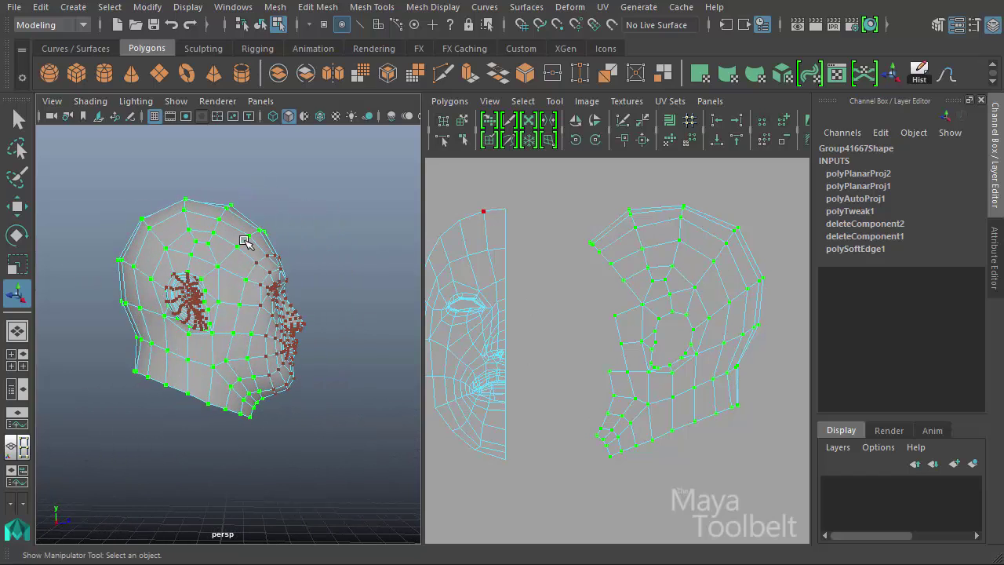
middle_click_drag(624, 312, 712, 225, "alt")
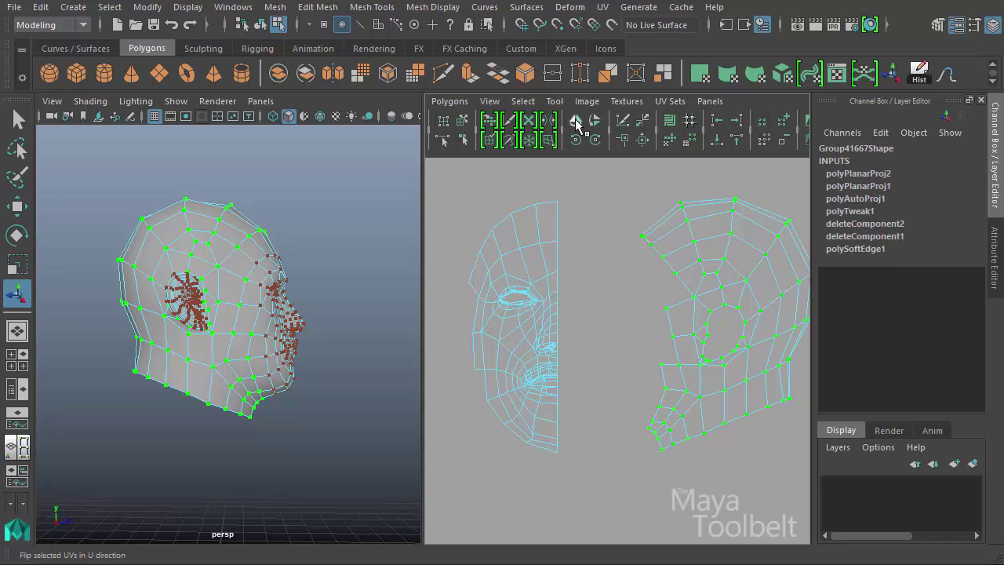
- Flip the side-of-head shell in U and select all of its UVs
left_click(577, 124)
middle_click_drag(651, 296, 604, 288, "alt")
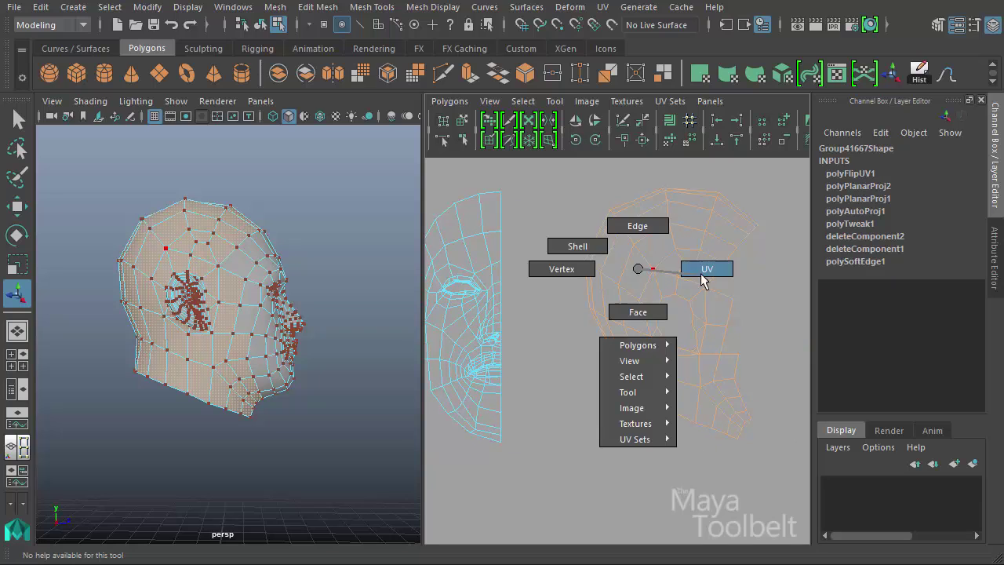
right_click_drag(638, 272, 701, 273)
left_click_drag(721, 332, 794, 447)
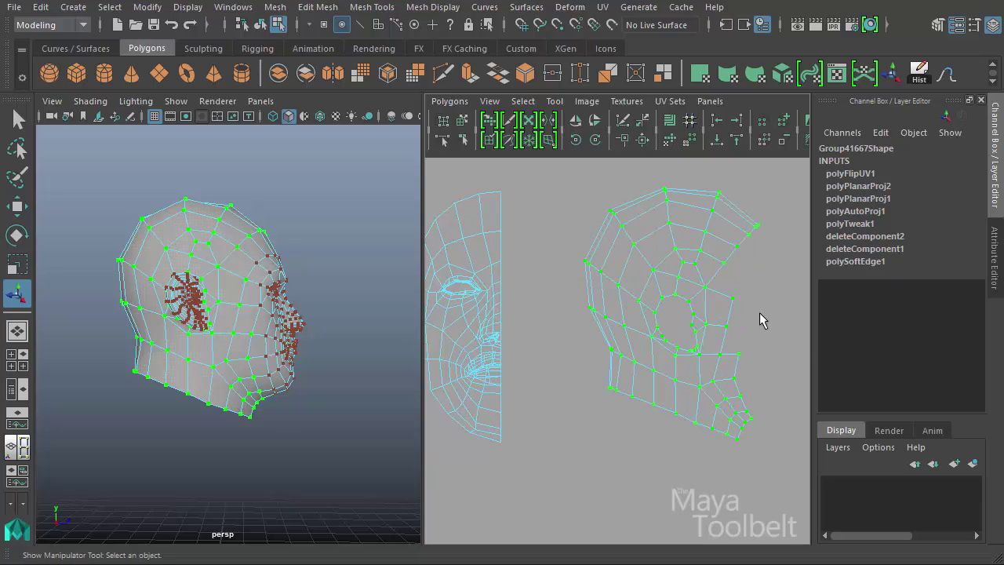
- Move the side shell left until its edge meets the face shell near the eye
key("w")
left_click_drag(749, 320, 466, 316)
middle_click_drag(466, 316, 695, 291, "alt")
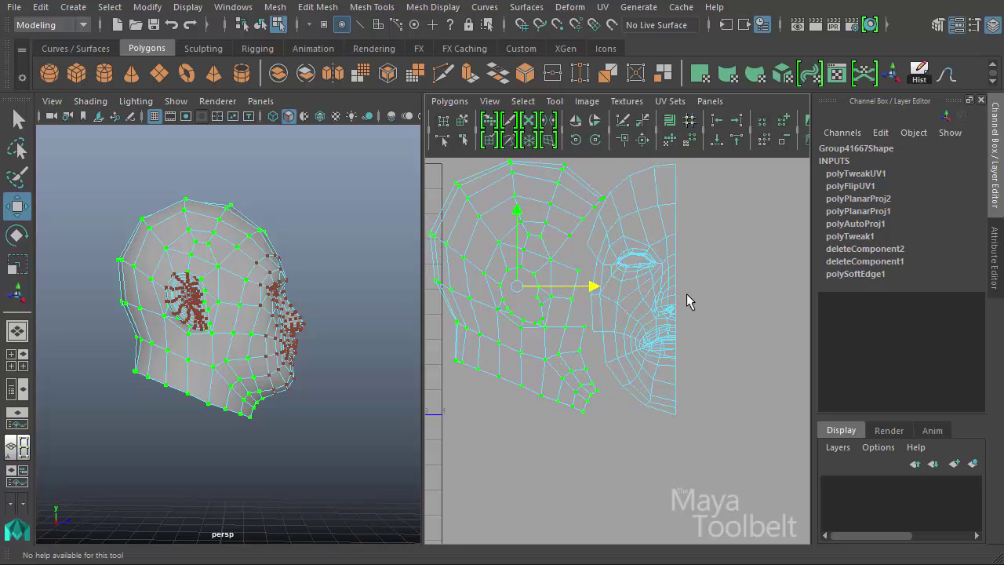
middle_click_drag(596, 312, 613, 387, "alt")
scroll(613, 387, "up", 1)
left_click_drag(487, 376, 500, 366)
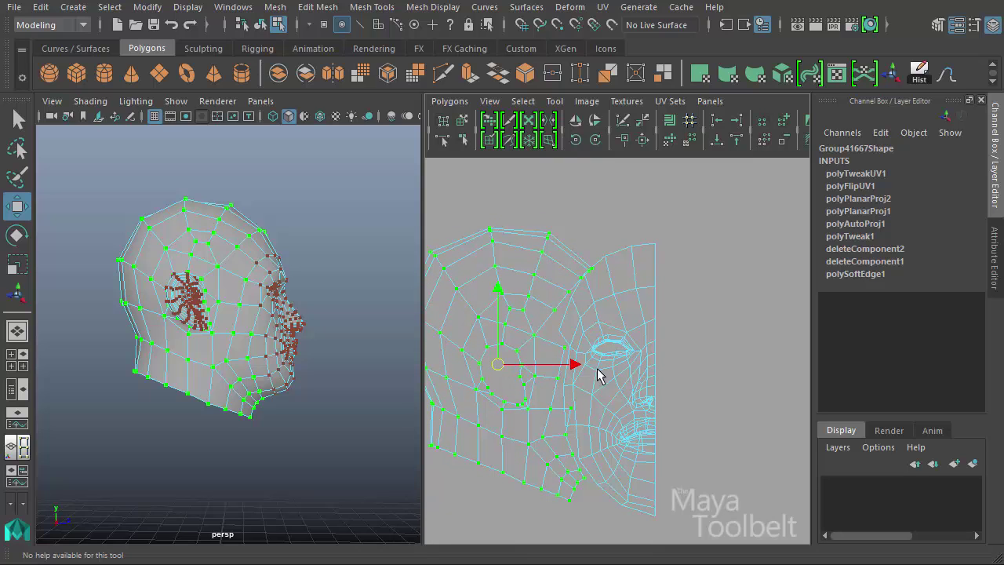
middle_click_drag(598, 375, 638, 347, "alt")
scroll(730, 375, "up", 1)
middle_click_drag(695, 271, 707, 394, "alt")
scroll(707, 395, "up", 1)
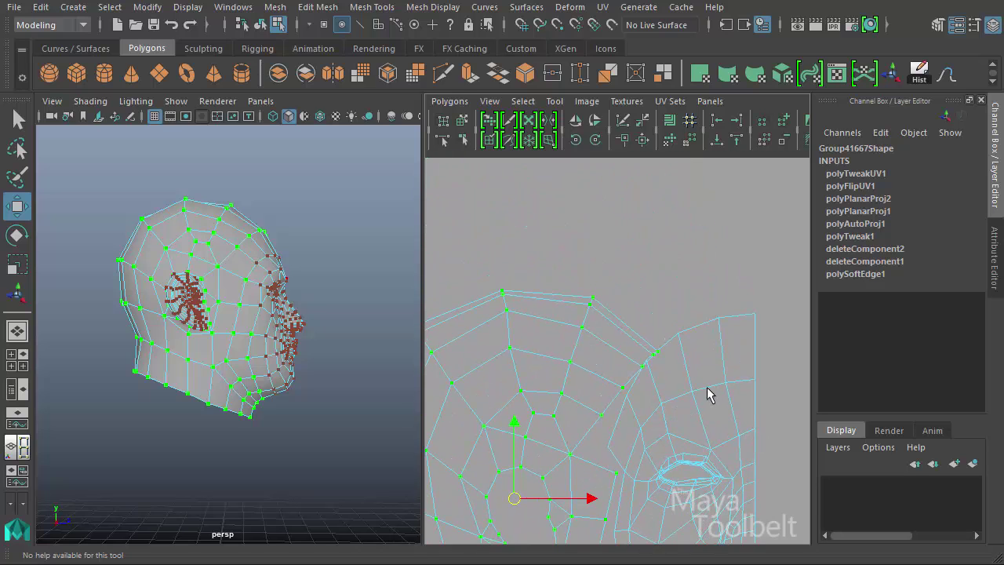
- Switch to UV edge selection and pick the seam edges near the eye
left_click(660, 354)
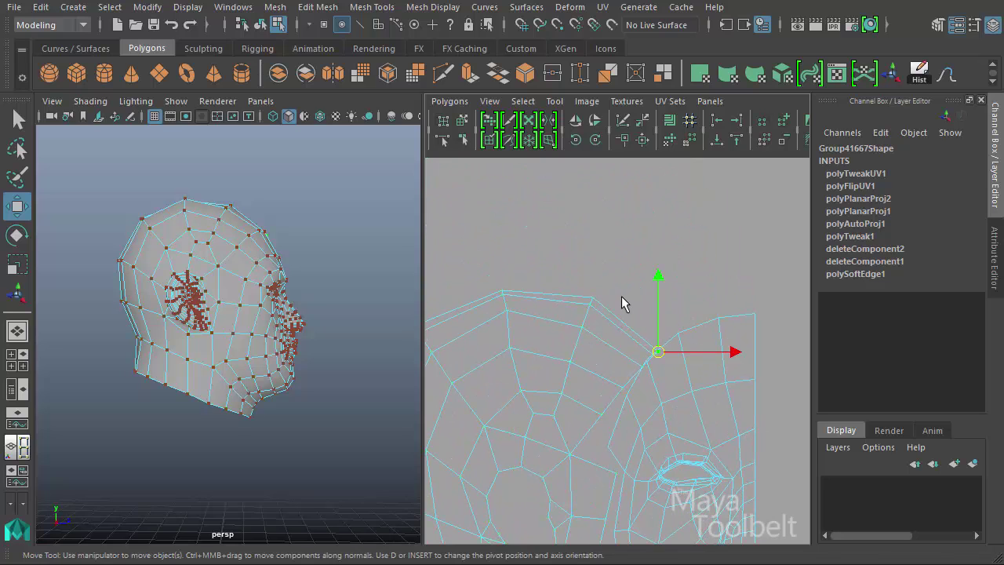
middle_click_drag(649, 458, 667, 332, "alt")
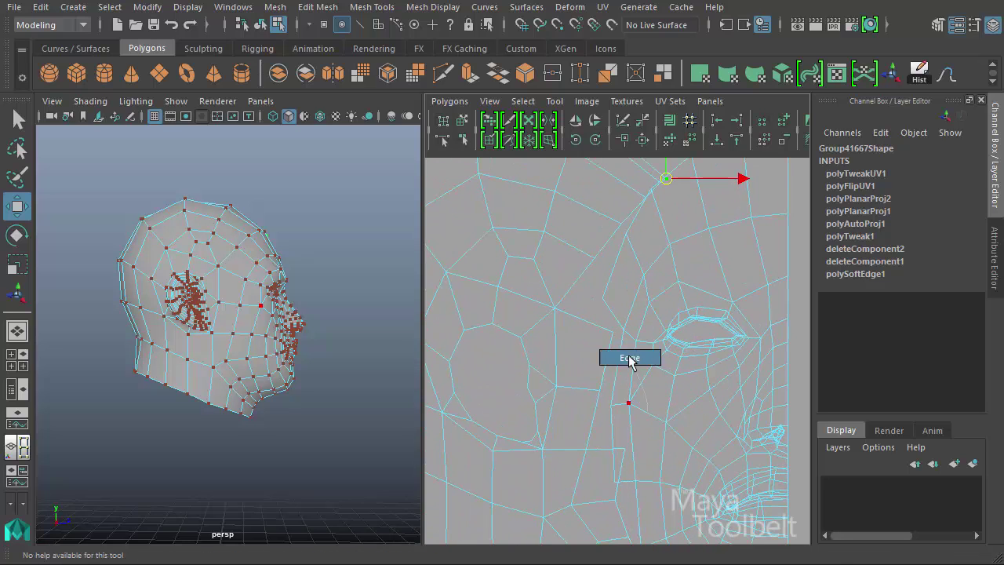
right_click_drag(632, 349, 629, 359)
left_click(615, 368)
left_click(594, 323)
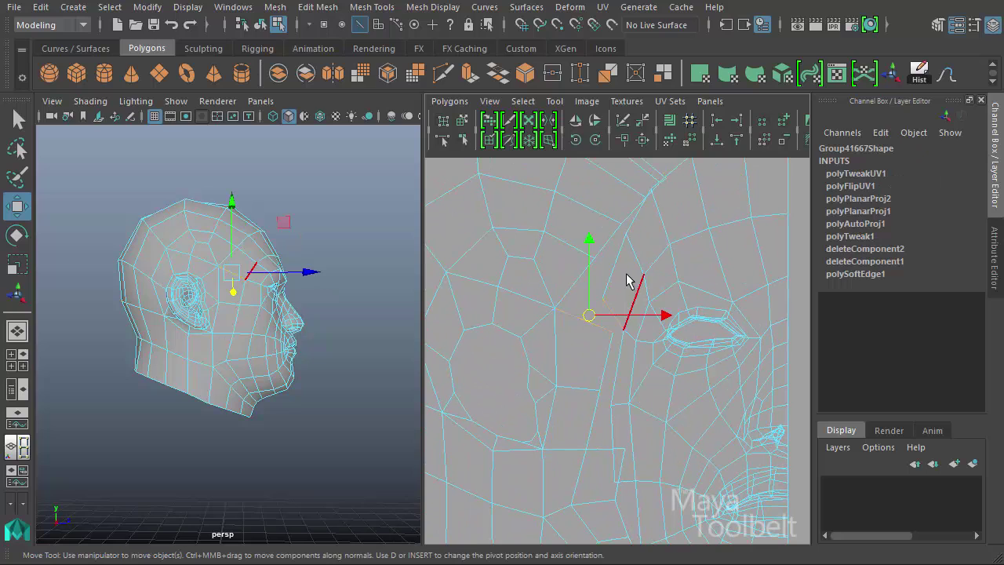
left_click(613, 269, "shift")
left_click(639, 202)
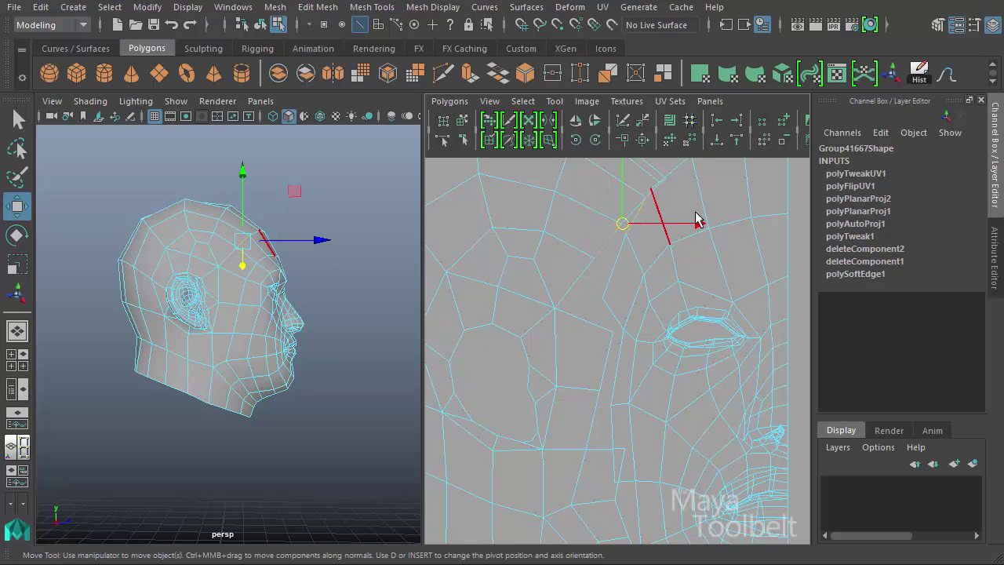
- Add the remaining seam edges between the side and face shells
middle_click_drag(637, 214, 600, 323, "alt")
left_click(601, 321)
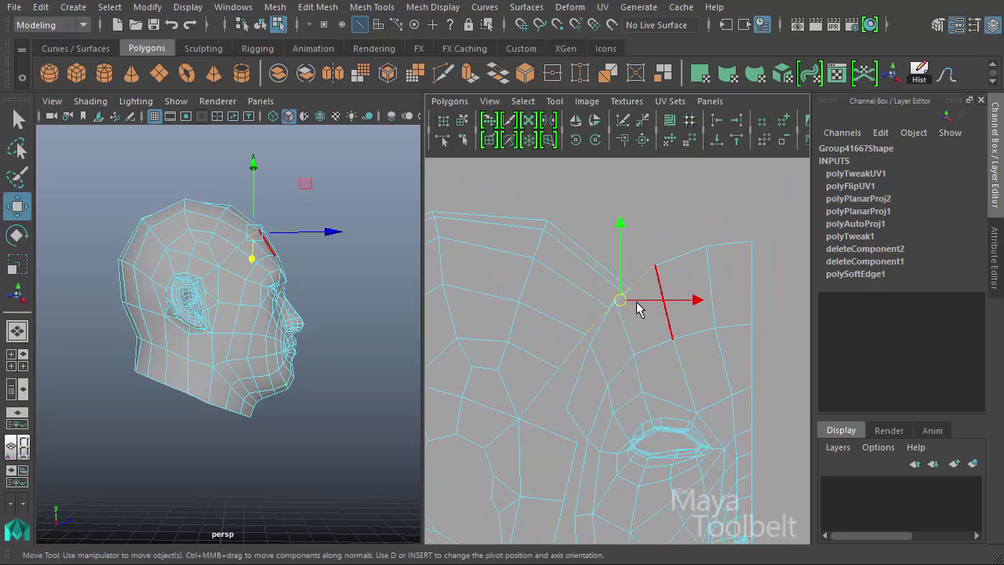
middle_click_drag(627, 426, 567, 348, "alt")
left_click(567, 337)
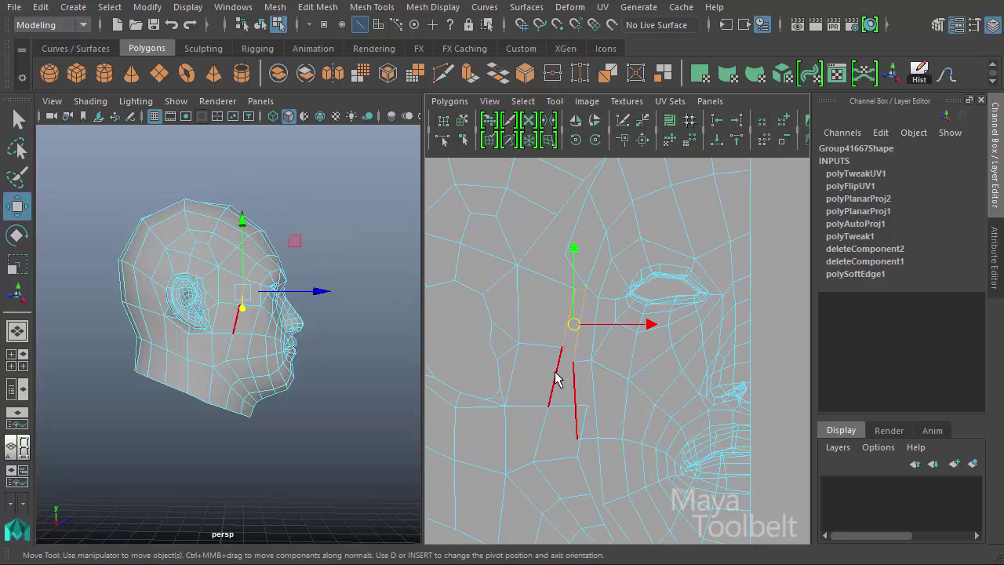
left_click(565, 404)
middle_click_drag(650, 441, 647, 452, "alt")
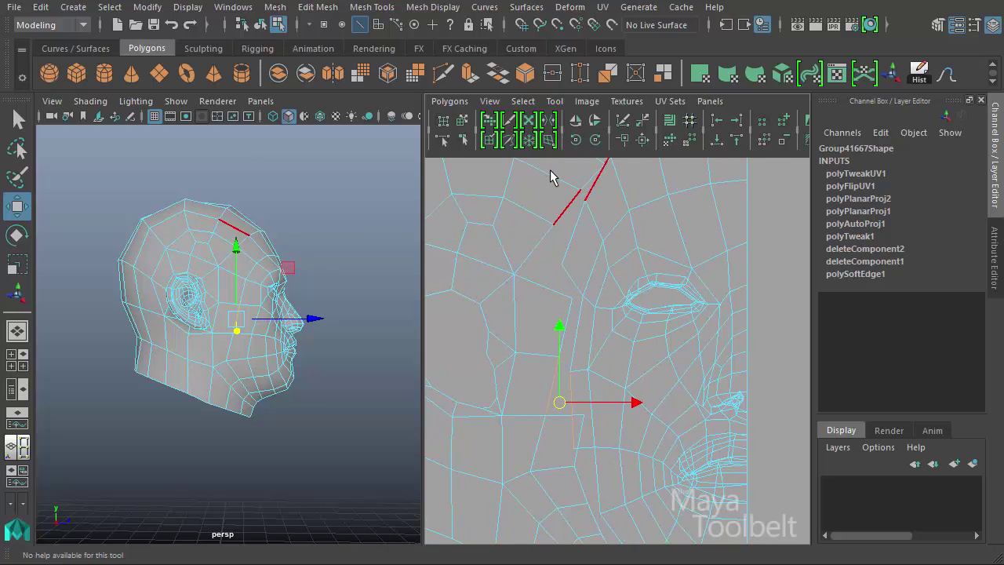
- Sew the open seam edges at the cheek and near the jaw
left_click(508, 138)
mouse_move(556, 206)
left_mouse_down()
mouse_move(570, 212)
mouse_move(574, 429)
left_mouse_up()
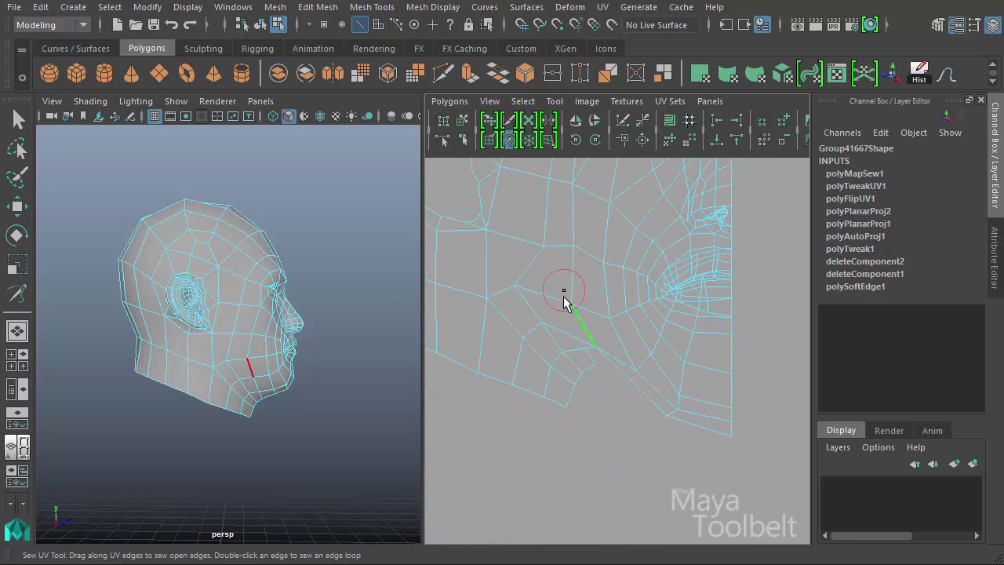
left_click_drag(560, 291, 578, 318)
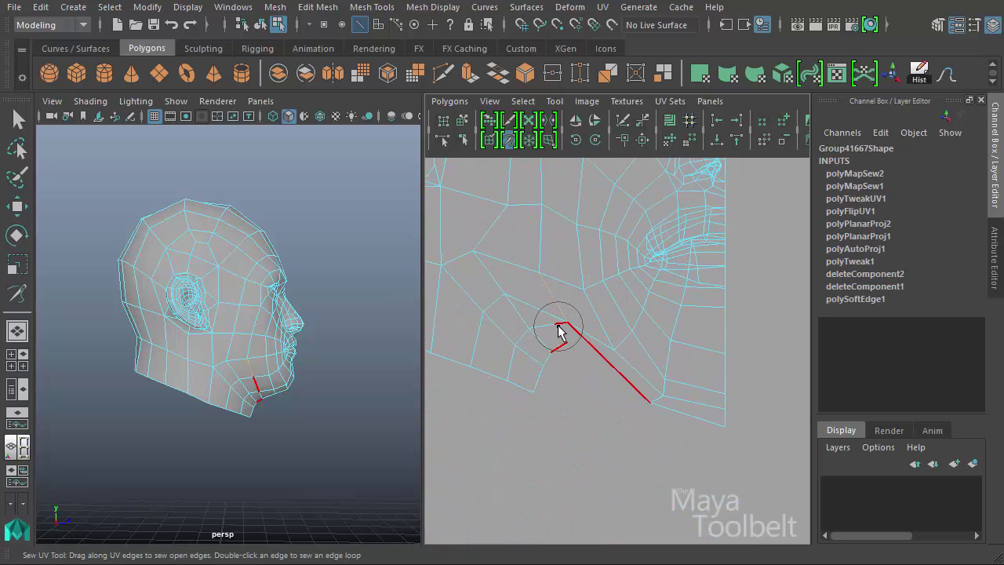
left_click_drag(623, 321, 579, 321)
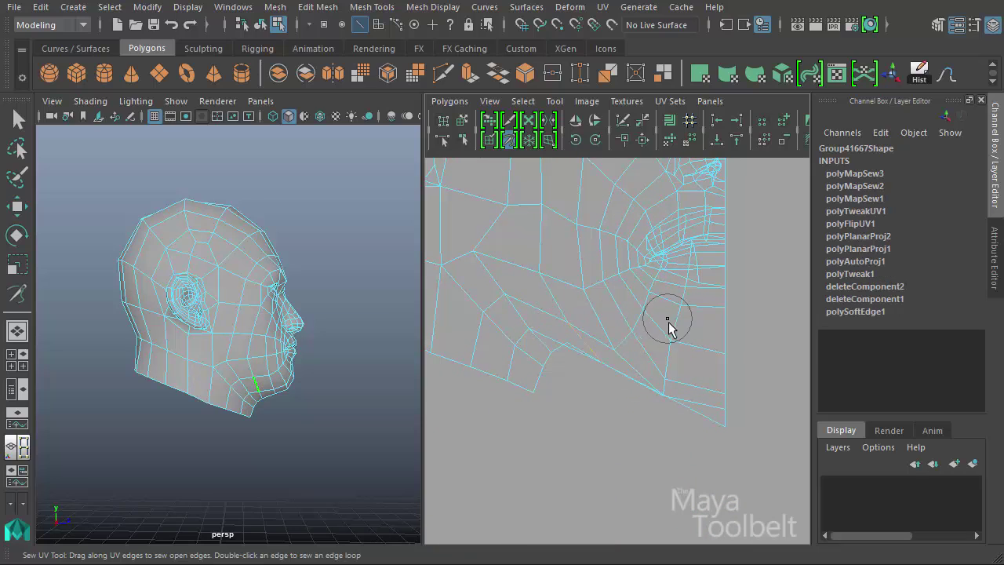
- Select the jaw-corner UVs and shift them slightly down-right
right_click_drag(547, 319, 607, 325)
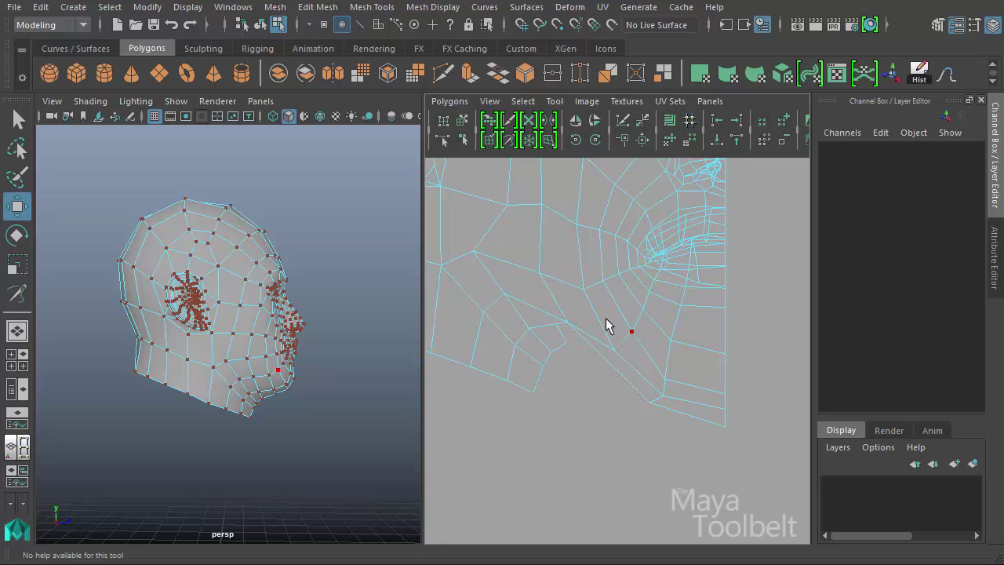
left_click_drag(564, 358, 577, 363)
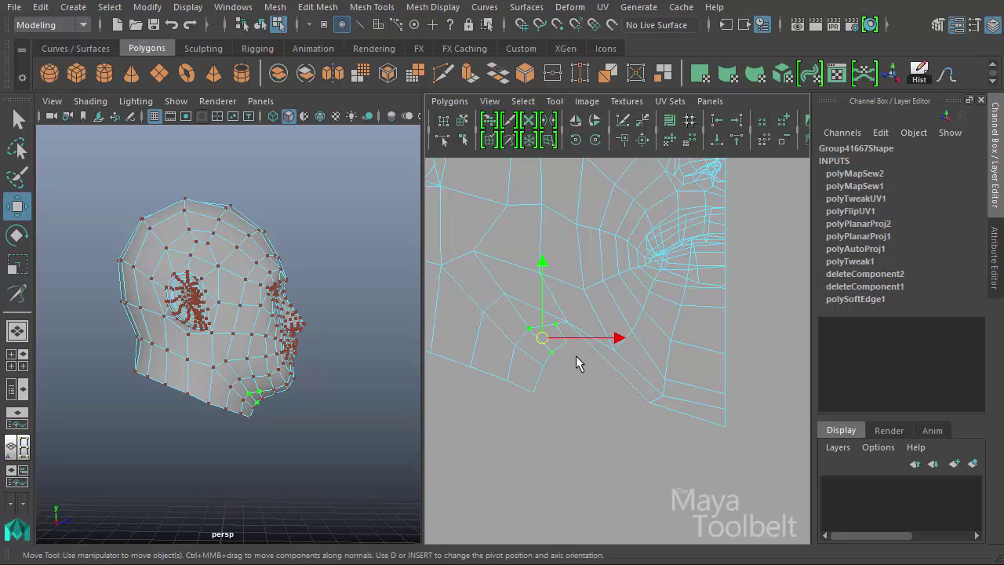
left_click_drag(539, 411, 549, 402)
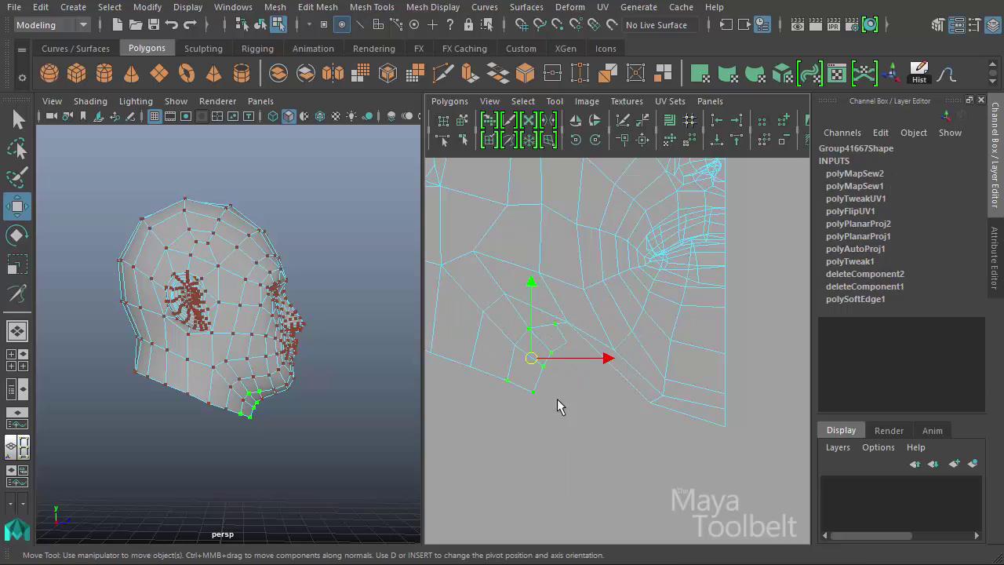
key("ctrl+z")
mouse_move(552, 373)
left_mouse_down()
mouse_move(568, 399)
mouse_move(590, 393)
left_mouse_up()
left_click(596, 373)
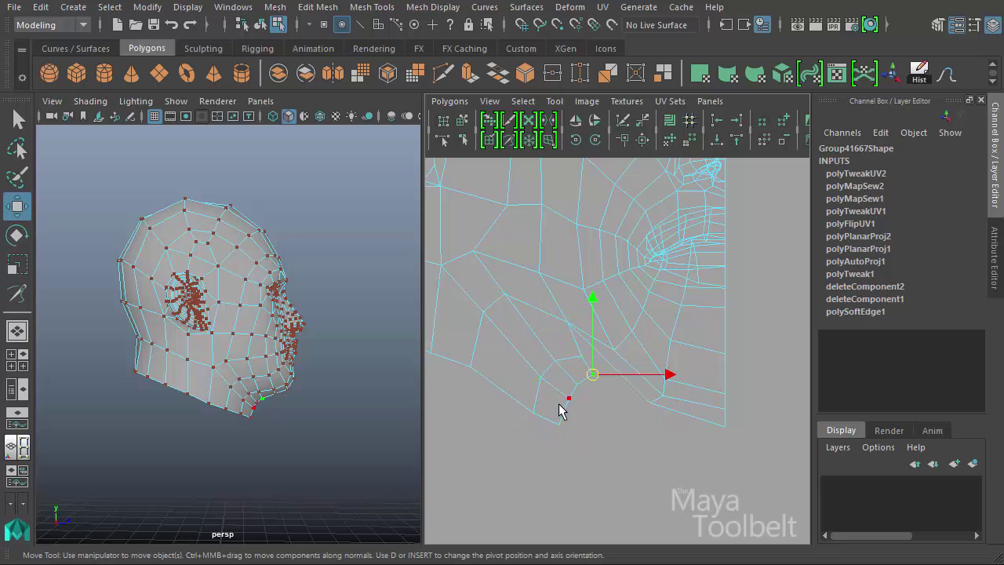
mouse_move(541, 392)
left_mouse_down("shift")
mouse_move(565, 433)
mouse_move(593, 421)
left_mouse_up("shift")
- Rotate the chin UVs about 30° clockwise and move a stray chin UV into line
key("e")
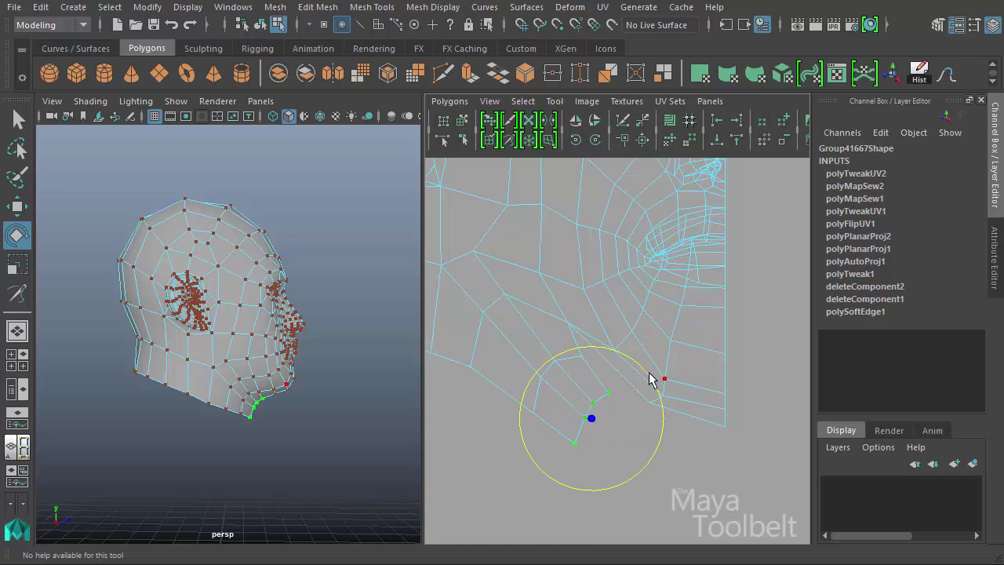
left_click_drag(649, 380, 670, 411)
key("w")
mouse_move(536, 424)
left_mouse_down()
mouse_move(516, 390)
mouse_move(555, 394)
left_mouse_up()
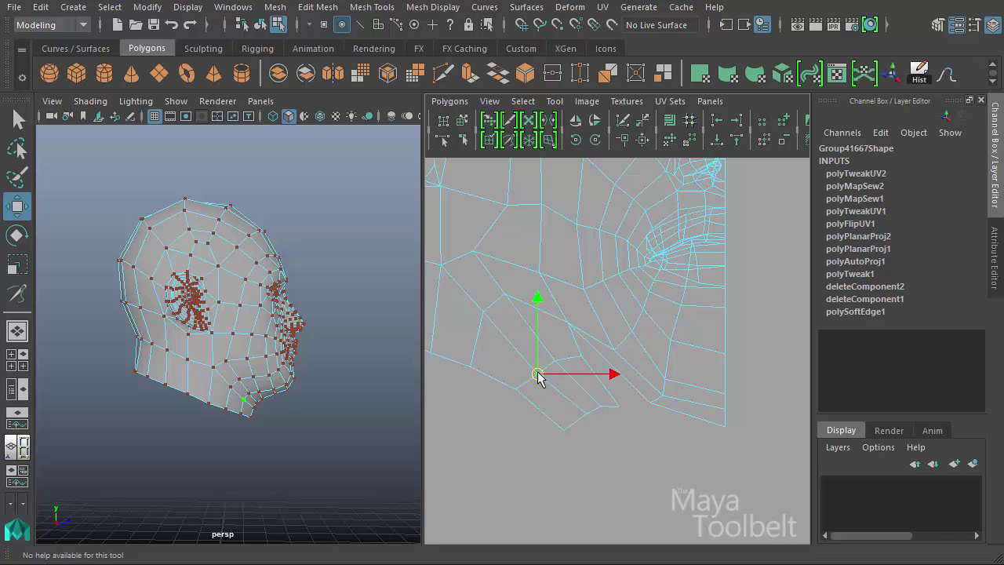
key("F10")
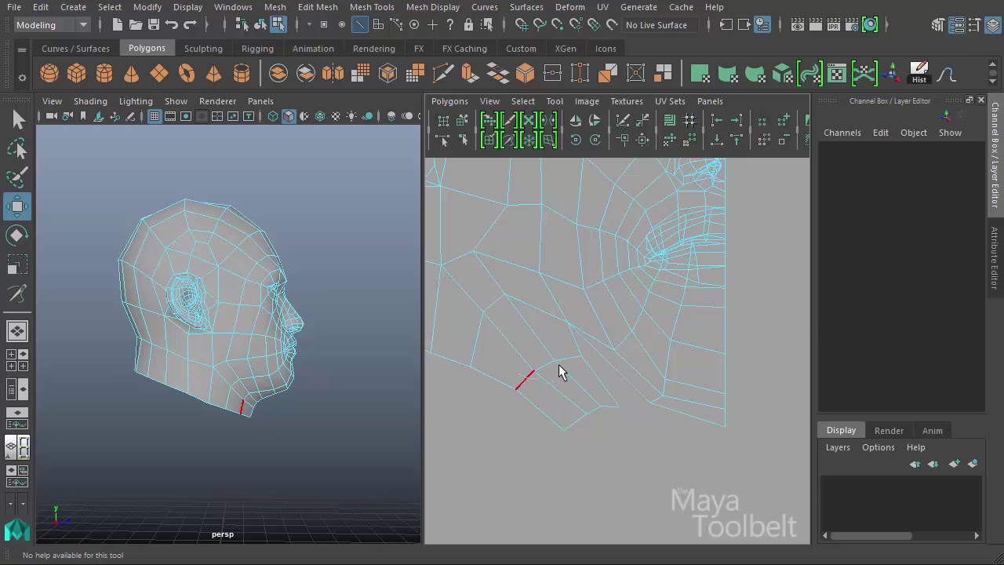
- Select the UVs along the chin seam and shift them down and to the right
key("F12")
left_click_drag(615, 350, 491, 417)
left_click_drag(549, 383, 559, 416)
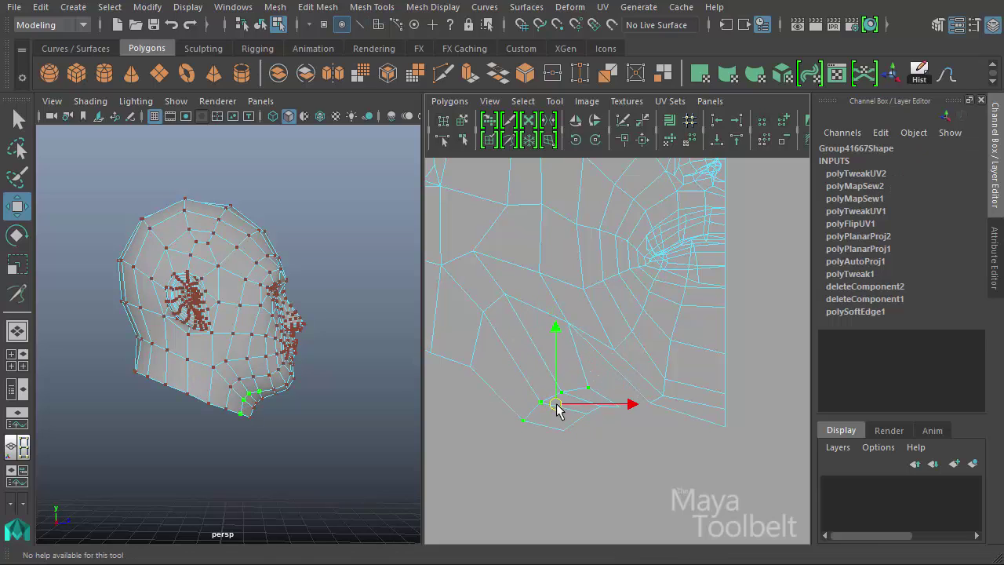
mouse_move(632, 407)
left_mouse_down()
mouse_move(594, 442)
mouse_move(663, 455)
mouse_move(625, 417)
mouse_move(679, 407)
mouse_move(626, 390)
left_mouse_up()
- Sew the chin seam edge together with the Sew UV Tool
key("F10")
left_click(588, 378)
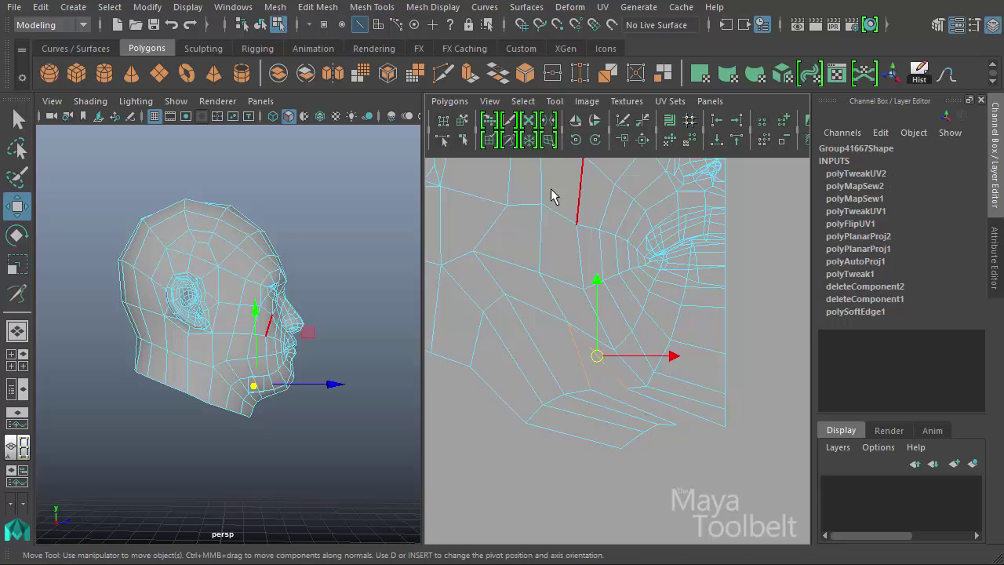
left_click(509, 140)
left_click_drag(586, 364, 628, 388)
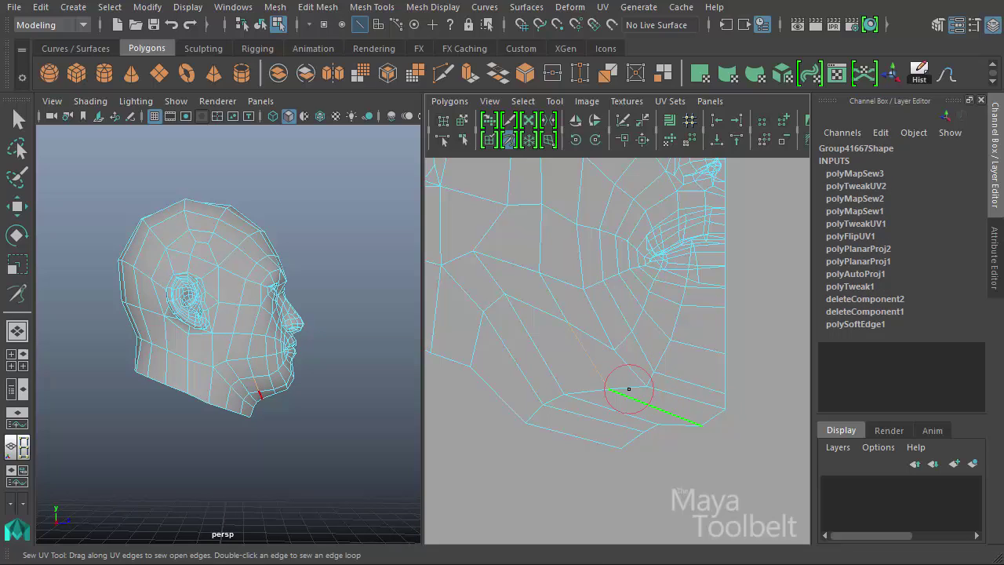
- Move a chin UV up onto the seam point and lift another seam UV toward the top edge
right_click(590, 353)
right_click_drag(590, 354, 699, 355)
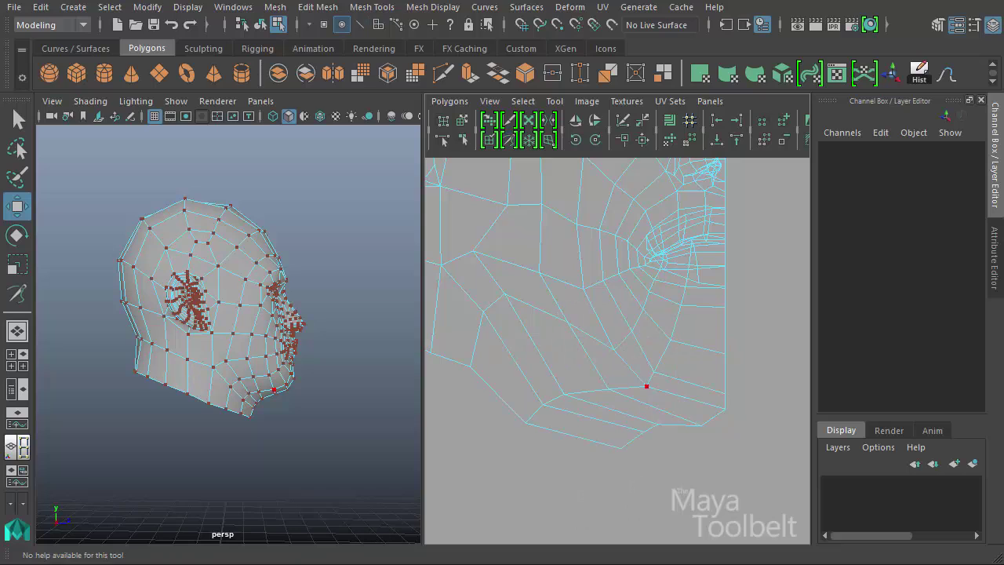
left_click(653, 371)
left_click(646, 386)
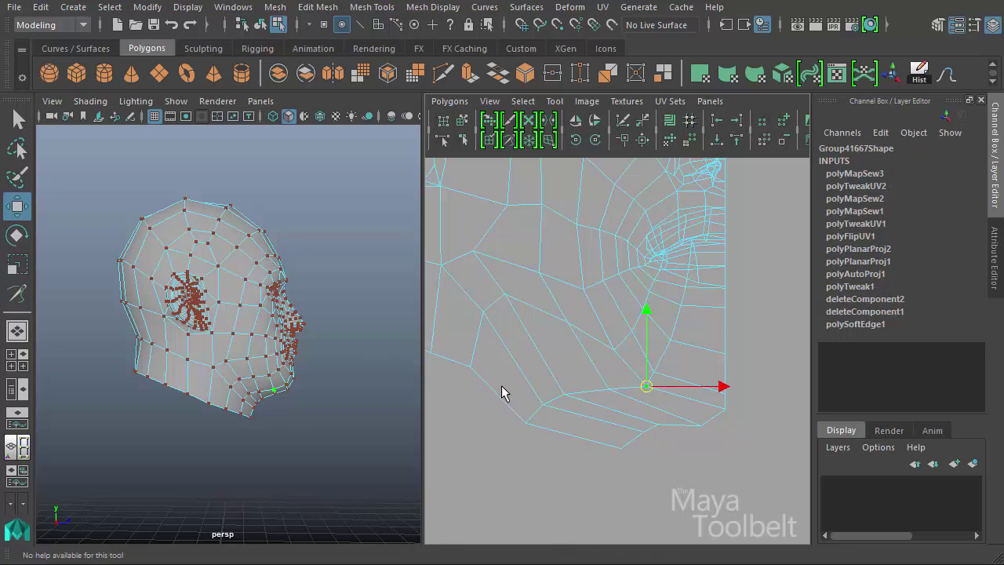
mouse_move(649, 402)
left_mouse_down()
mouse_move(633, 381)
mouse_move(654, 361)
mouse_move(662, 379)
mouse_move(623, 361)
left_mouse_up()
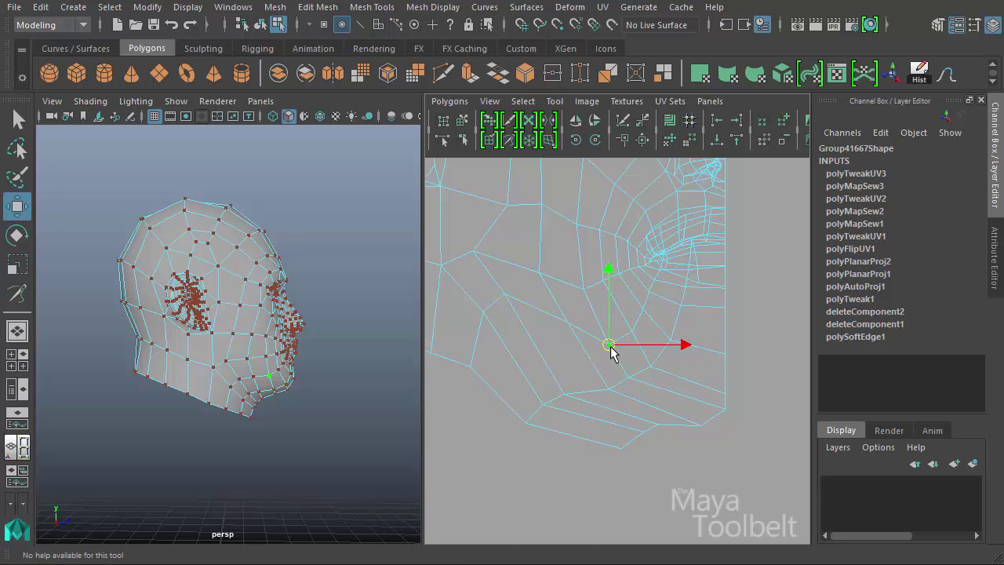
middle_click_drag(612, 349, 545, 385, "alt")
scroll(575, 389, "down", 2)
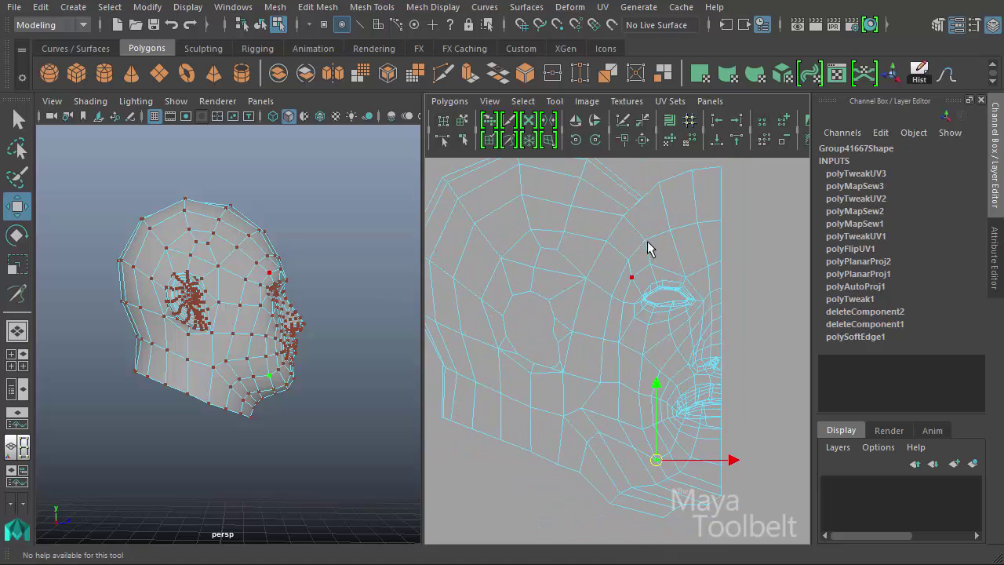
mouse_move(650, 246)
middle_mouse_down("alt")
mouse_move(598, 274)
mouse_move(634, 350)
middle_mouse_up("alt")
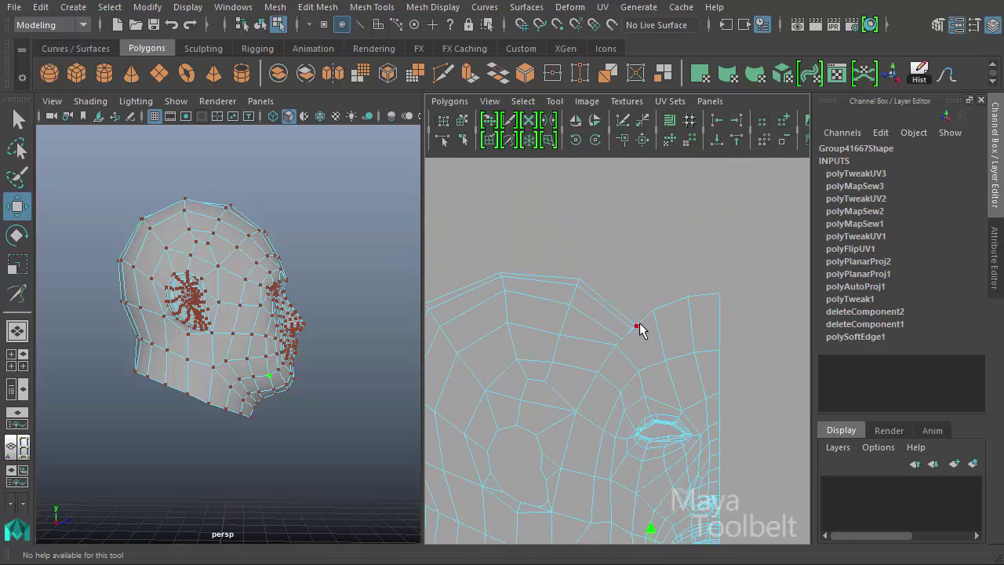
left_click_drag(635, 323, 657, 270)
- Pick the forehead seam edge, then pull the top UV right to the shell corner
key("F10")
left_click(645, 300)
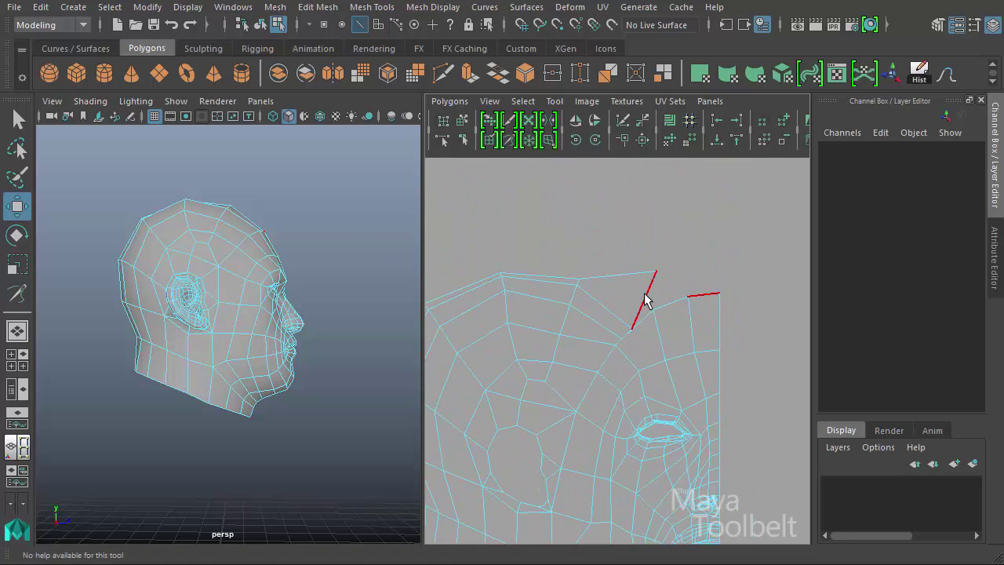
left_click(645, 300)
key("F9")
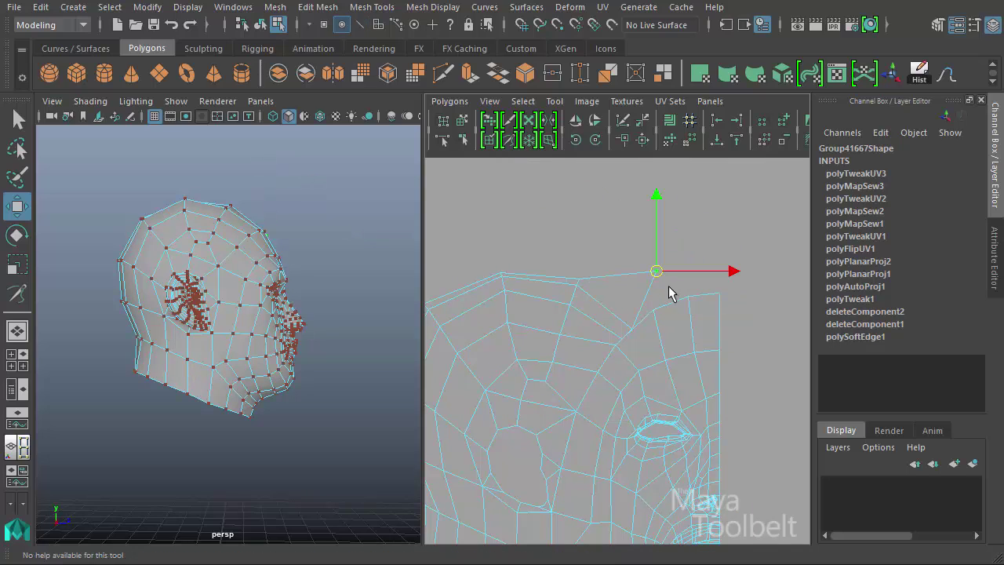
left_click_drag(655, 271, 715, 271)
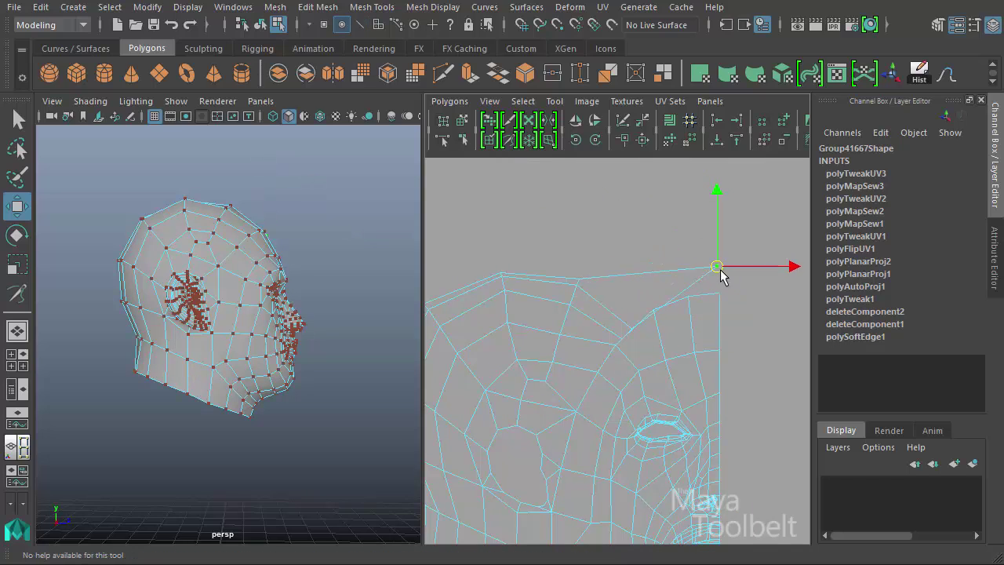
left_click(641, 347)
left_click_drag(631, 328, 657, 283)
mouse_move(610, 255)
left_mouse_down()
mouse_move(581, 293)
mouse_move(645, 232)
left_mouse_up()
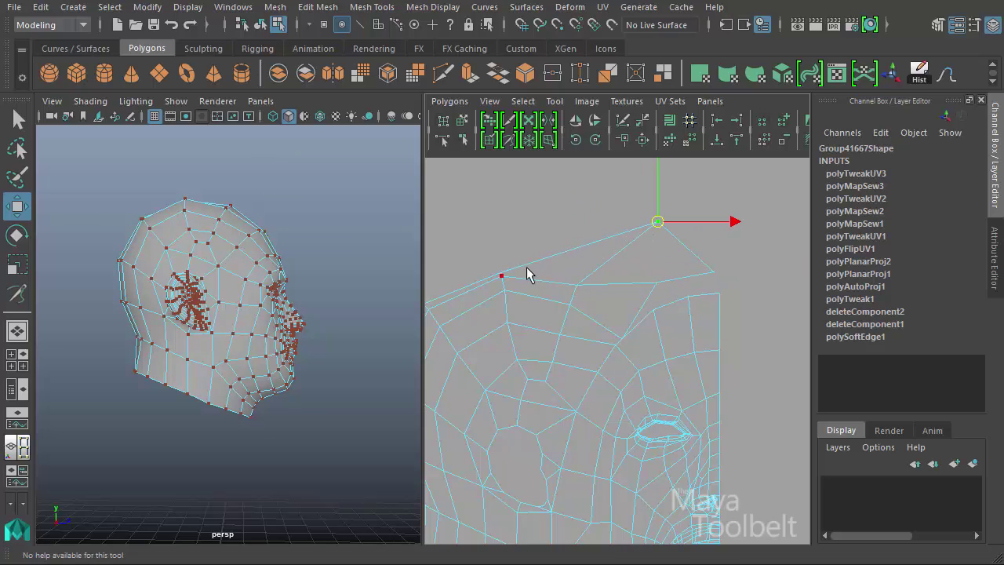
- Move forehead UVs up to smooth the top edge, snapping one onto the top-left corner
left_click(502, 272)
left_click_drag(499, 273, 561, 204)
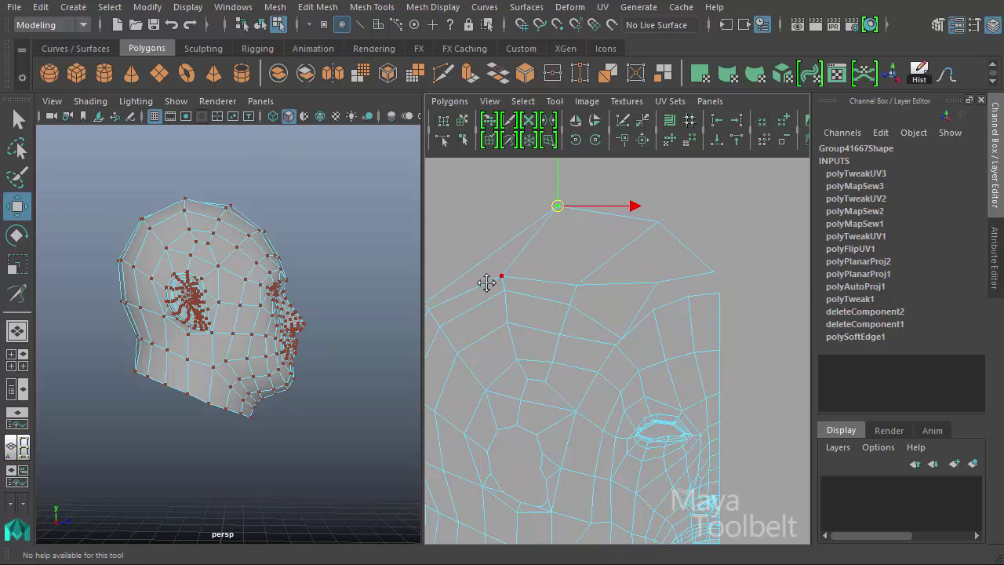
middle_click_drag(489, 282, 520, 301, "alt")
left_click(539, 298)
left_click_drag(538, 297, 514, 223)
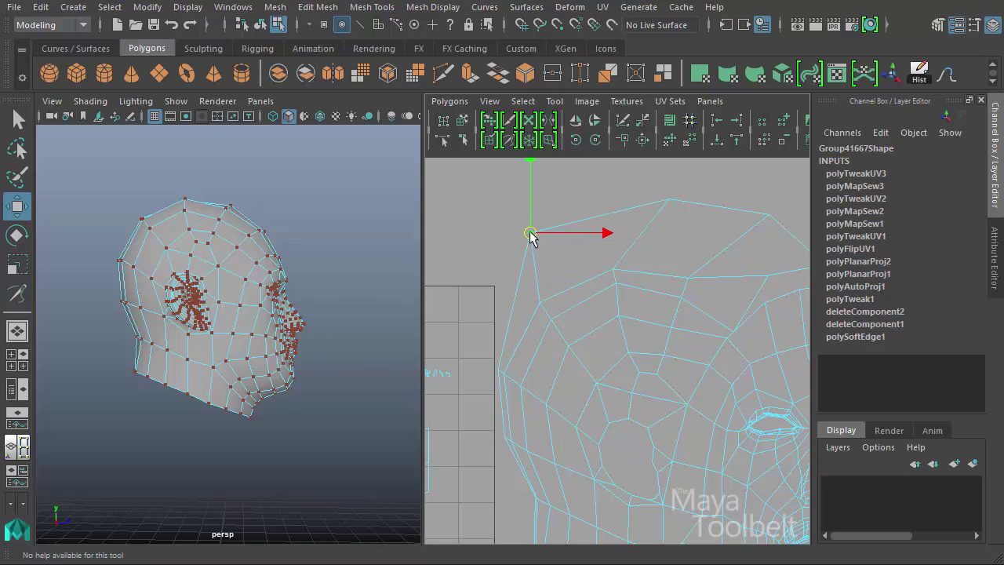
mouse_move(605, 264)
left_mouse_down()
mouse_move(624, 285)
mouse_move(637, 244)
left_mouse_up()
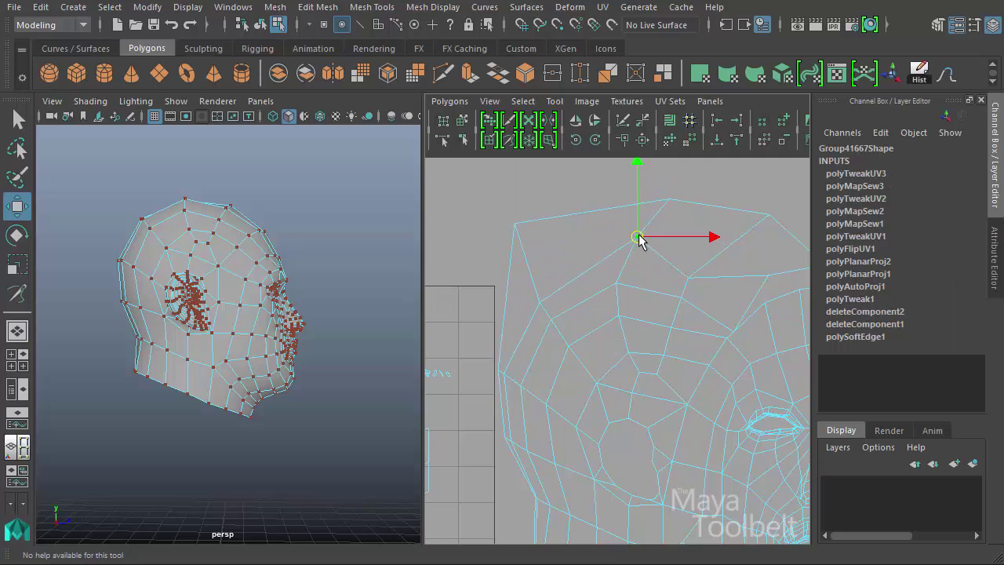
left_click(687, 278)
mouse_move(688, 280)
left_mouse_down()
mouse_move(746, 246)
mouse_move(734, 251)
left_mouse_up()
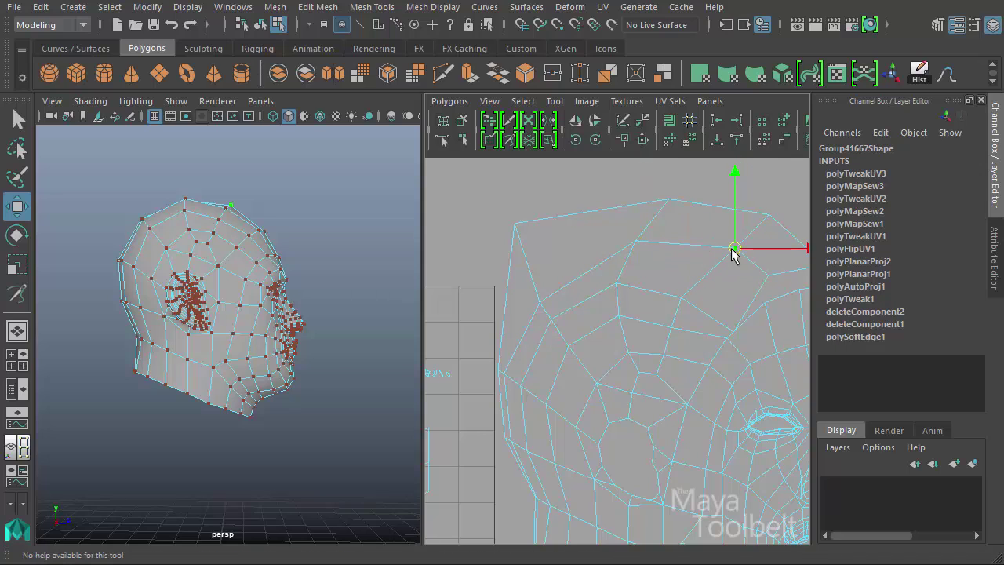
left_click_drag(561, 307, 510, 225)
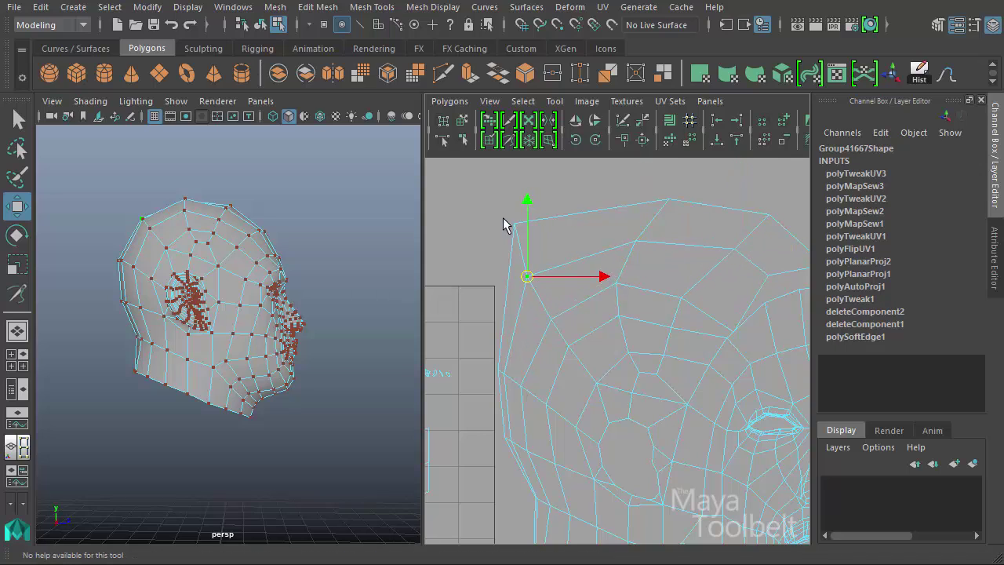
- Slide the left border UVs left along X to straighten the shell border
left_click(496, 370)
middle_click_drag(569, 386, 708, 325, "alt")
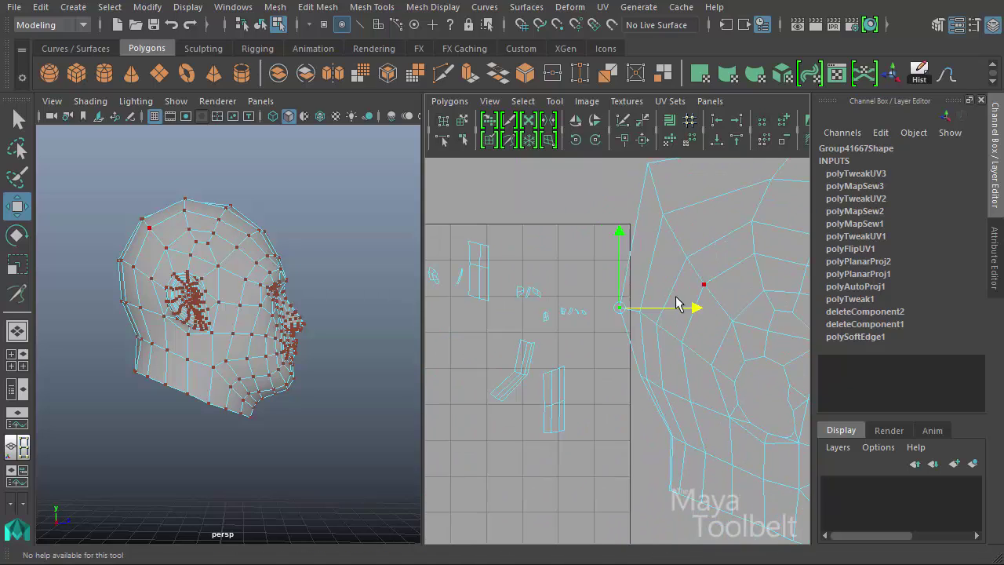
left_click_drag(672, 296, 639, 298)
left_click(641, 379)
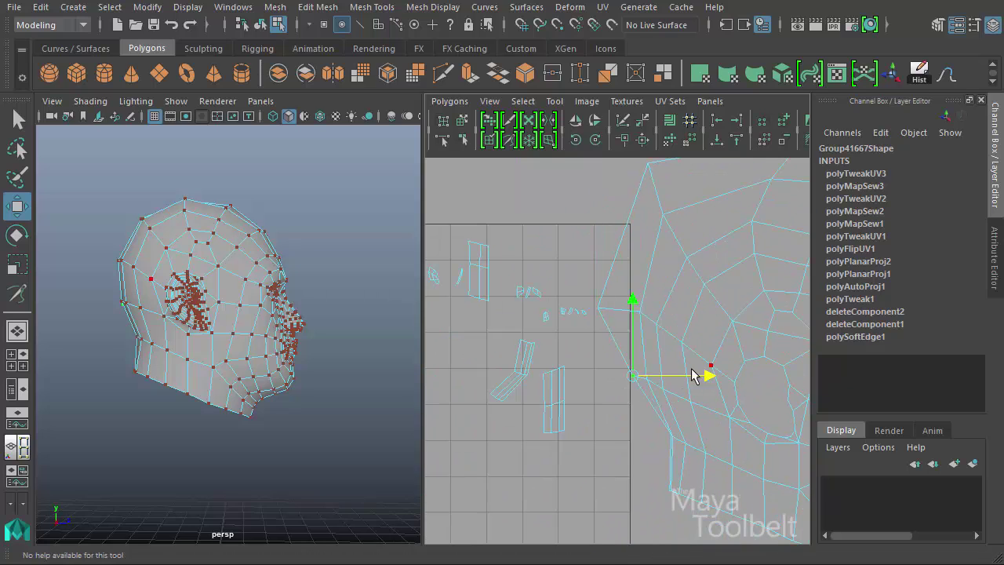
left_click_drag(705, 375, 675, 375)
left_click(670, 435)
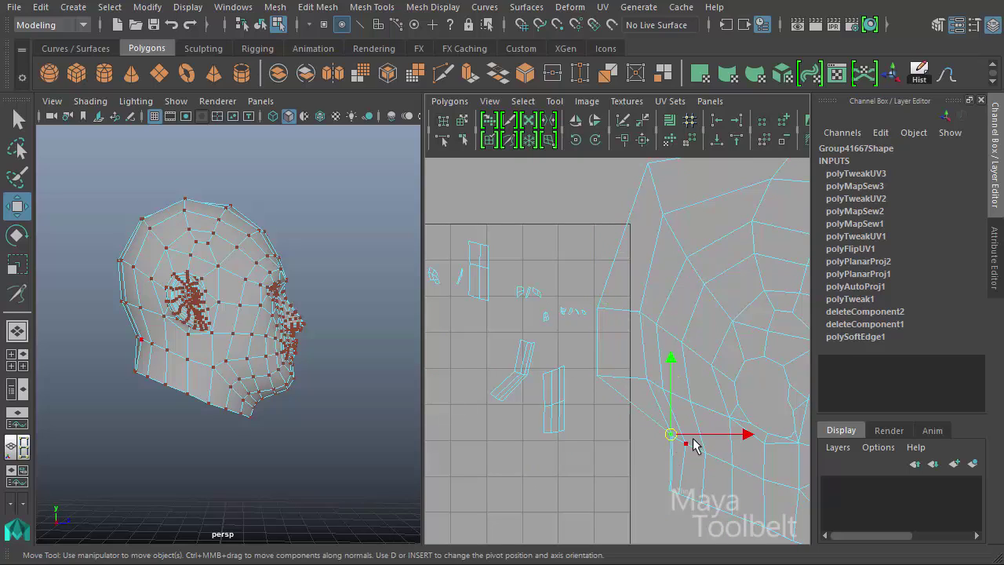
left_click_drag(681, 436, 643, 445)
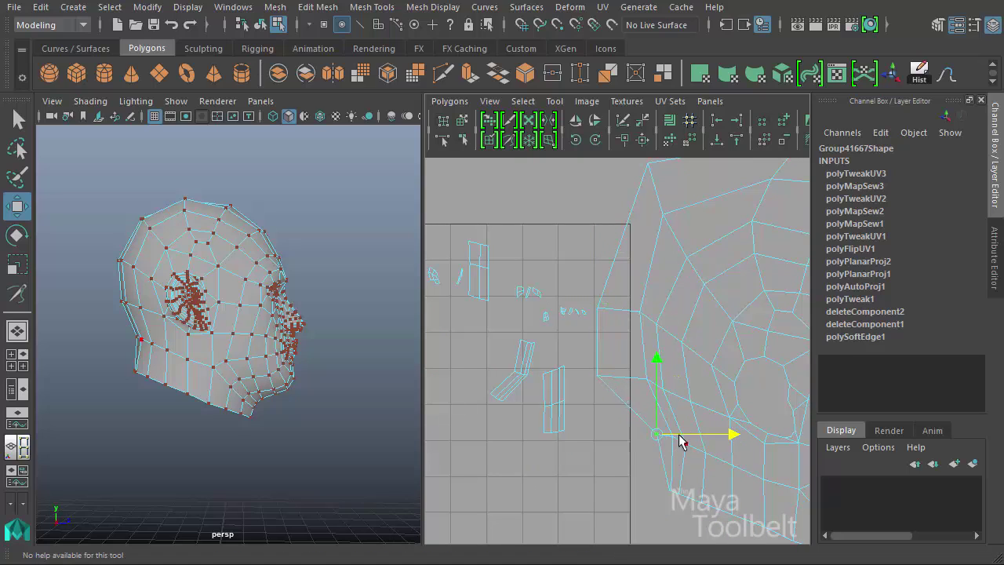
left_click(668, 494)
left_click_drag(739, 493, 710, 488)
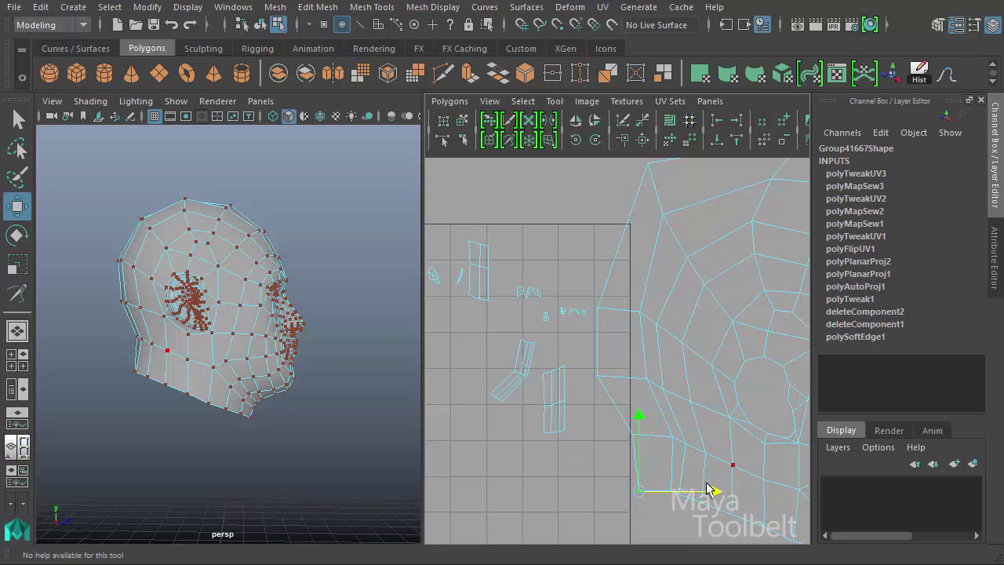
- Move the top forehead UV up-left and pull the forehead-corner UV down-right
middle_click_drag(722, 421, 544, 478, "alt")
left_click(569, 323)
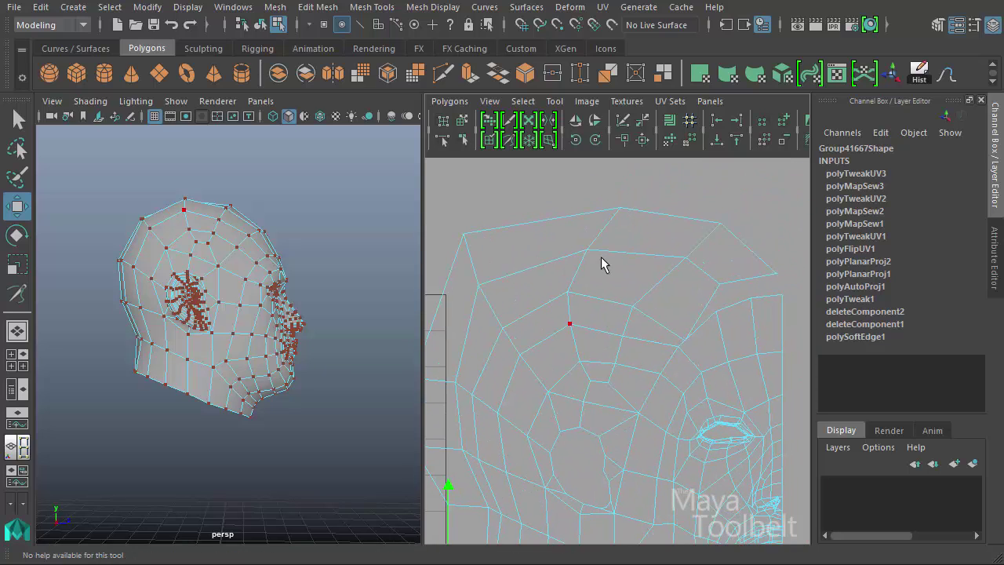
left_click(620, 208)
left_click_drag(617, 204, 604, 197)
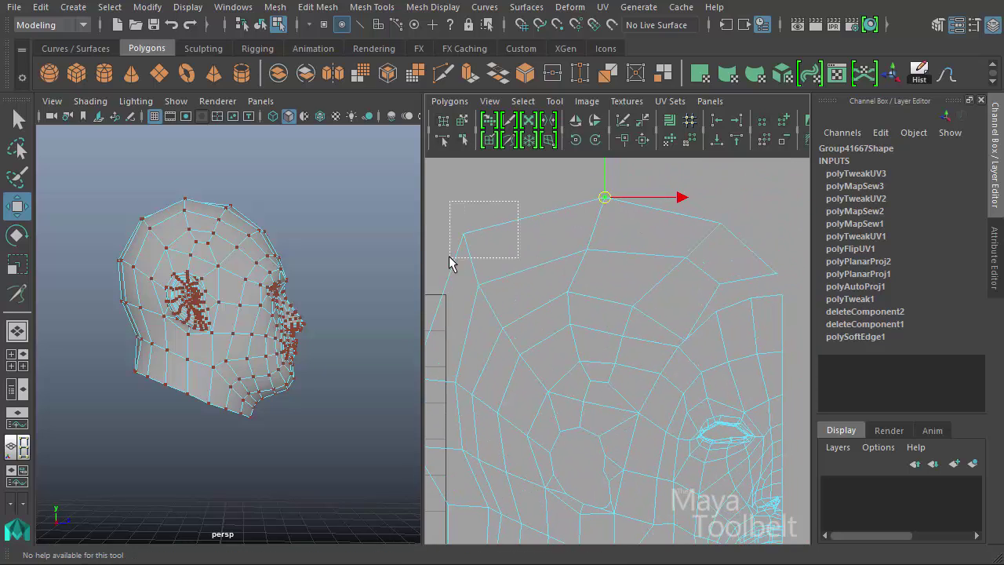
left_click_drag(448, 256, 488, 279)
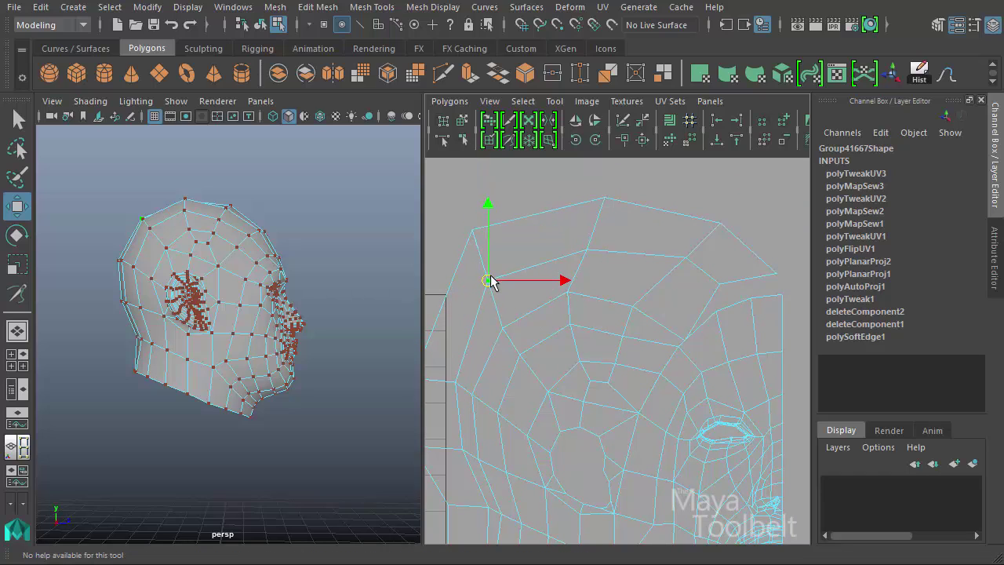
- Nudge the temple and forehead UVs to even out the grid spacing
left_click(686, 341)
mouse_move(703, 347)
left_mouse_down()
mouse_move(708, 294)
mouse_move(719, 282)
mouse_move(747, 286)
left_mouse_up()
mouse_move(709, 281)
middle_mouse_down()
mouse_move(648, 252)
mouse_move(672, 285)
middle_mouse_up()
left_click_drag(625, 319, 659, 286)
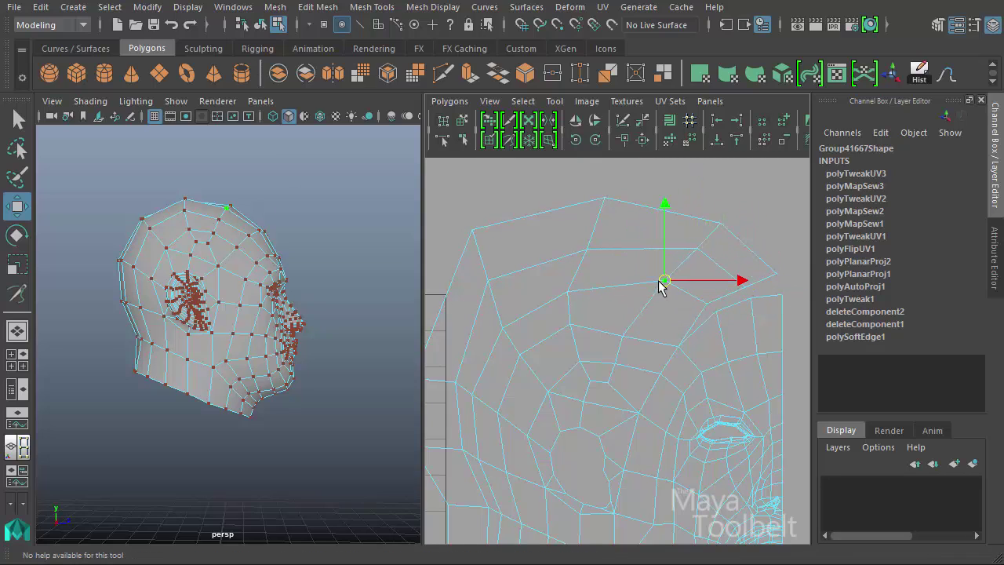
left_click_drag(569, 245, 570, 243)
left_click_drag(587, 248, 584, 237)
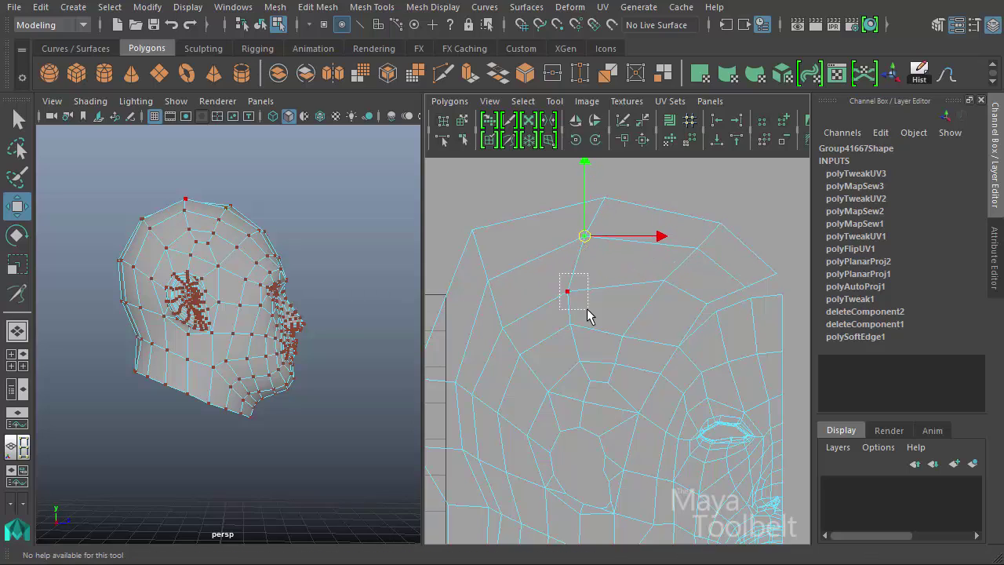
left_click_drag(590, 315, 589, 314)
left_click_drag(567, 291, 578, 281)
- Sew an open edge of the head shell with the Sew UV Tool
right_click_drag(726, 326, 761, 288)
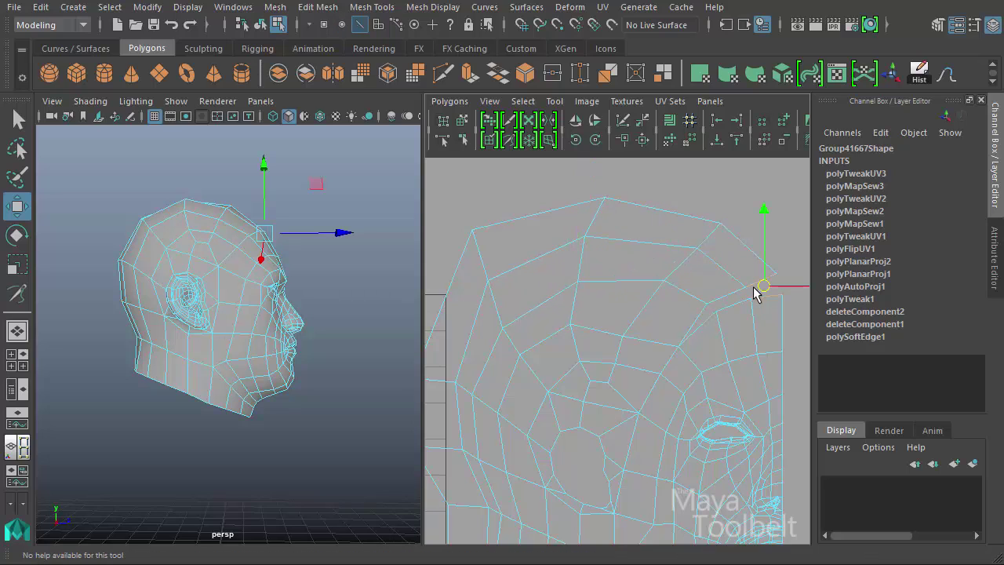
left_click(508, 140)
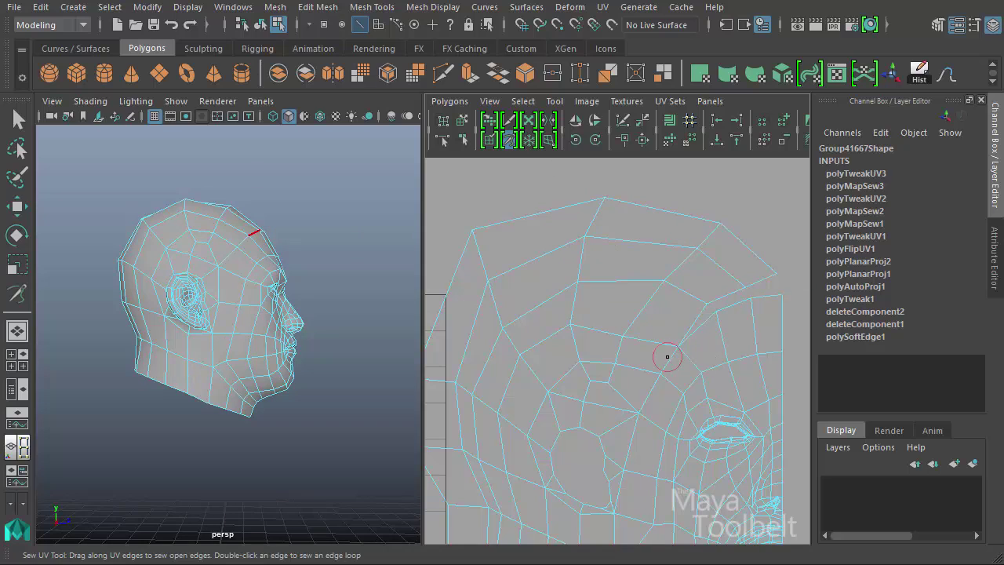
left_click_drag(666, 357, 723, 304)
mouse_move(743, 295)
middle_mouse_down("alt")
mouse_move(695, 313)
mouse_move(739, 424)
middle_mouse_up("alt")
- Clear the edge selection, reframe the views, and select a single forehead UV
key("w")
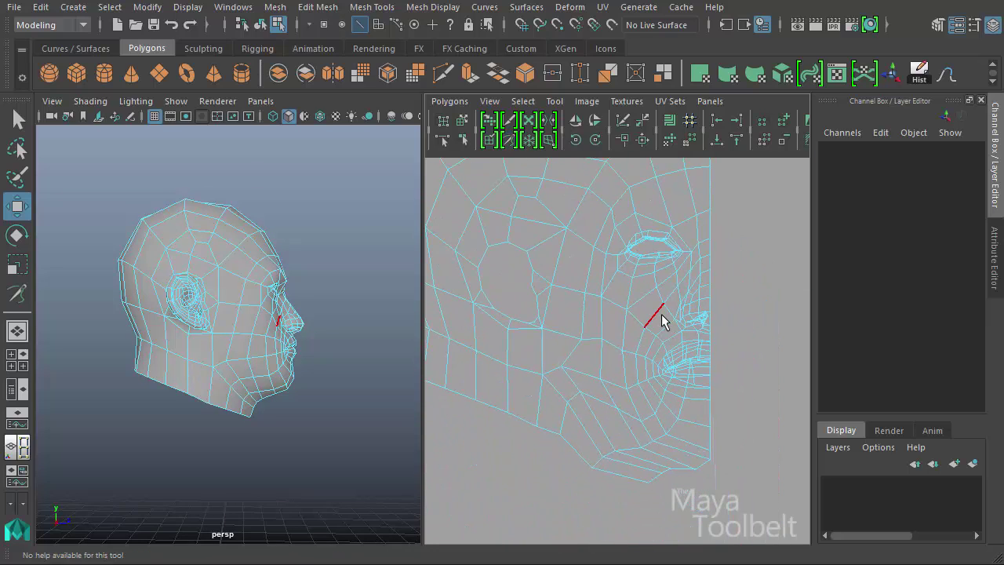
left_click(662, 314)
left_click_drag(305, 303, 259, 306, "alt")
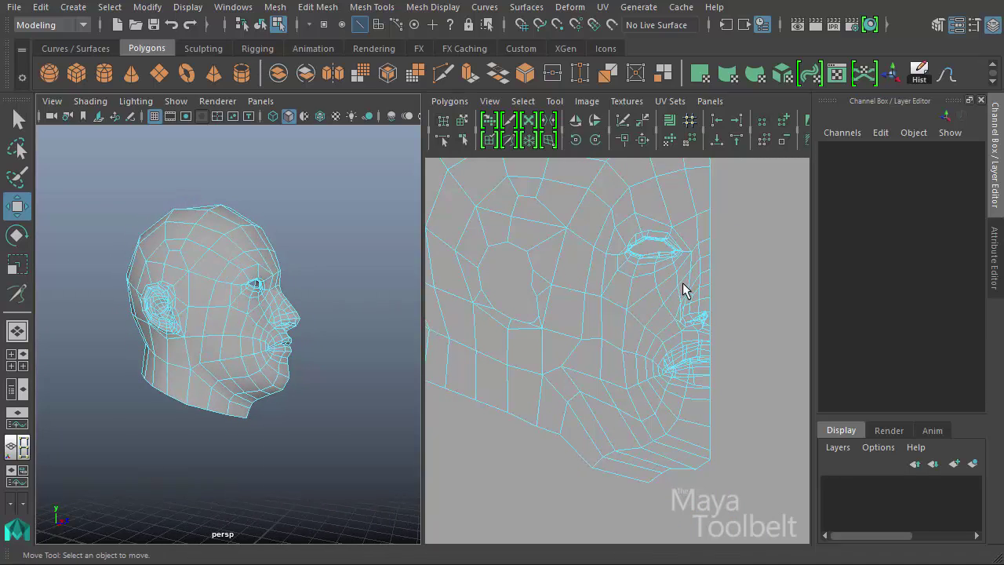
right_click_drag(684, 291, 798, 324, "alt")
key("ctrl+z")
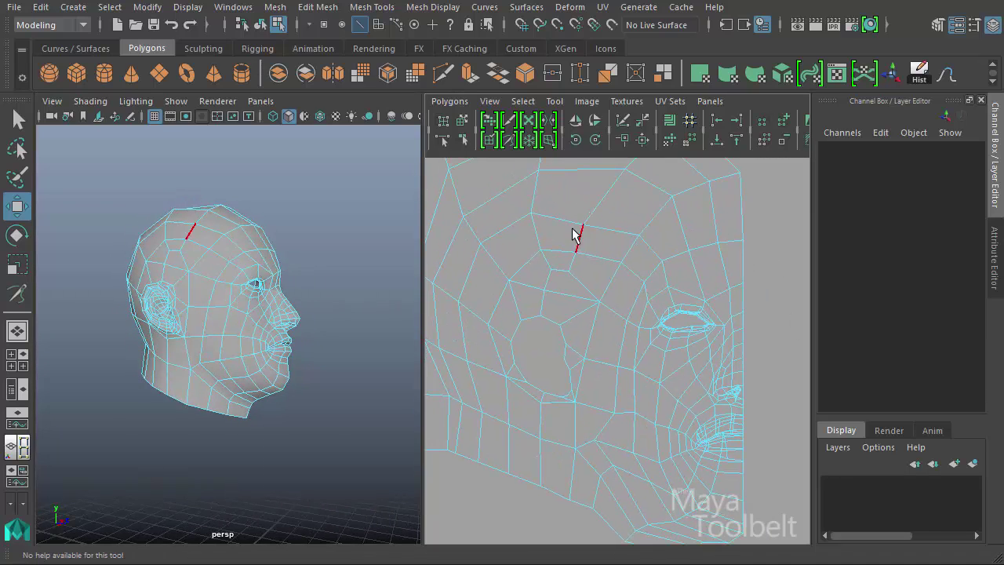
key("F9")
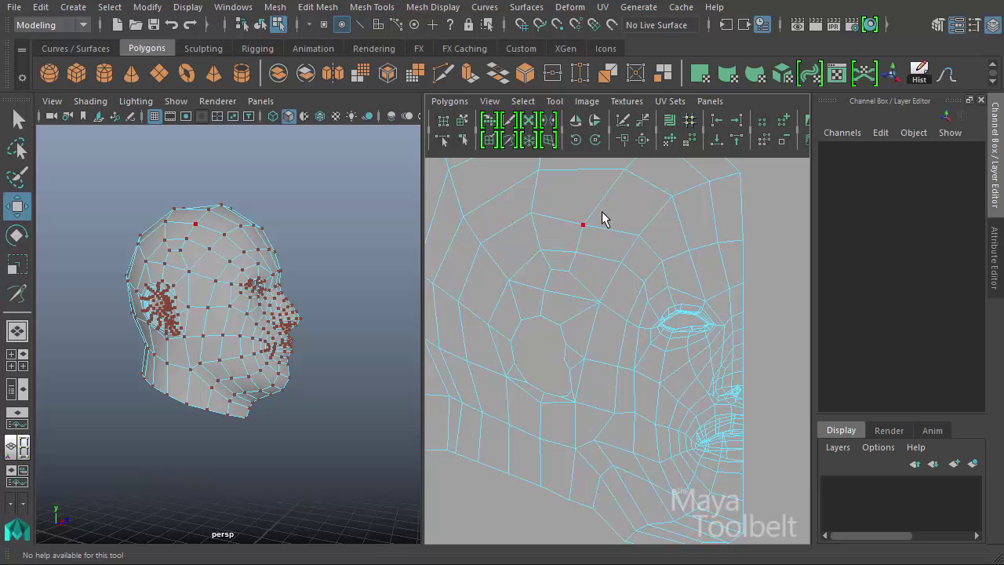
left_click(581, 216)
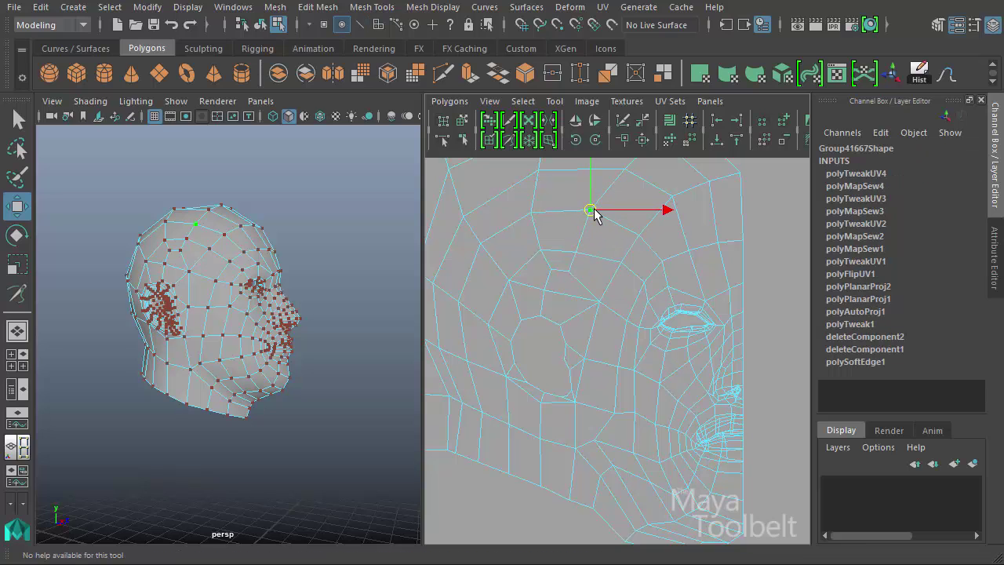
- Select UVs on the shell's side border and move them down along the border line
left_click_drag(208, 317, 226, 316, "alt")
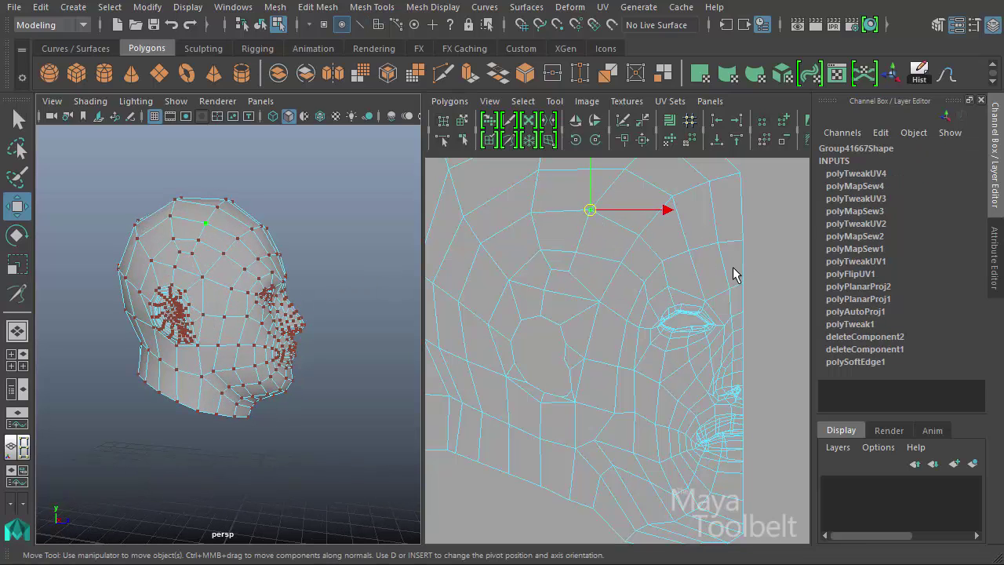
scroll(725, 284, "down", 2)
scroll(594, 314, "down", 2)
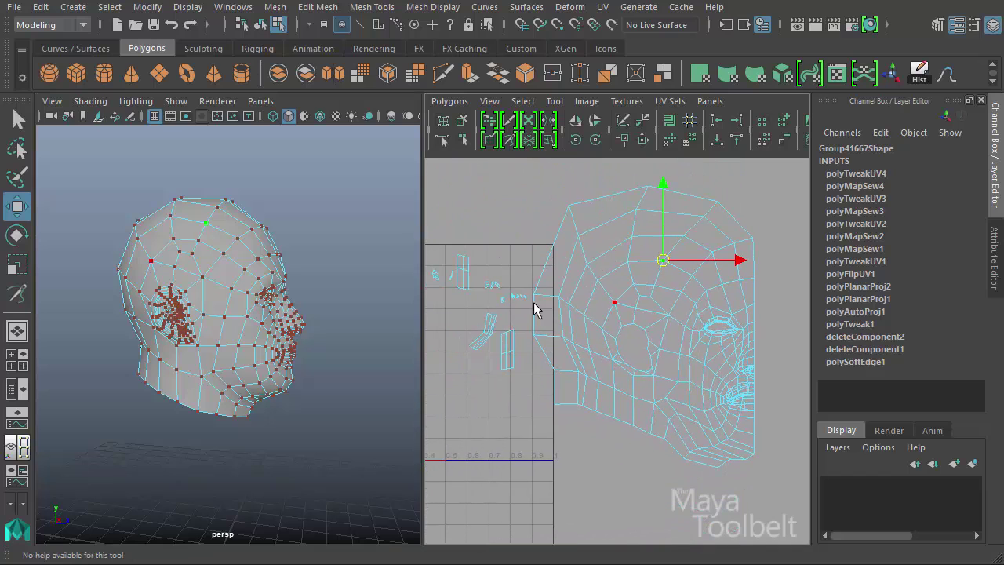
mouse_move(524, 273)
left_mouse_down()
mouse_move(541, 300)
mouse_move(531, 280)
mouse_move(567, 207)
left_mouse_up()
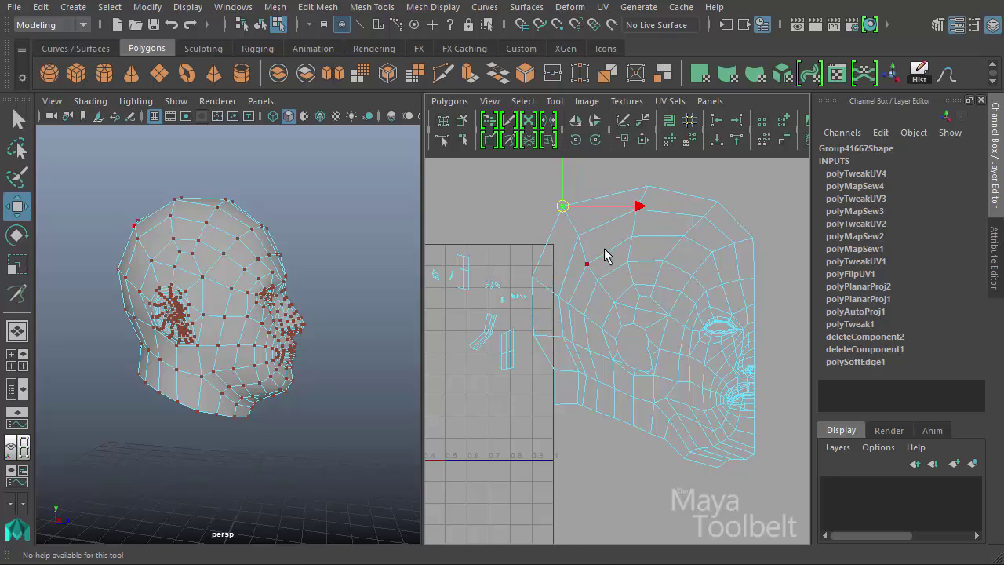
middle_click_drag(559, 370, 600, 358, "alt")
scroll(601, 359, "up", 2)
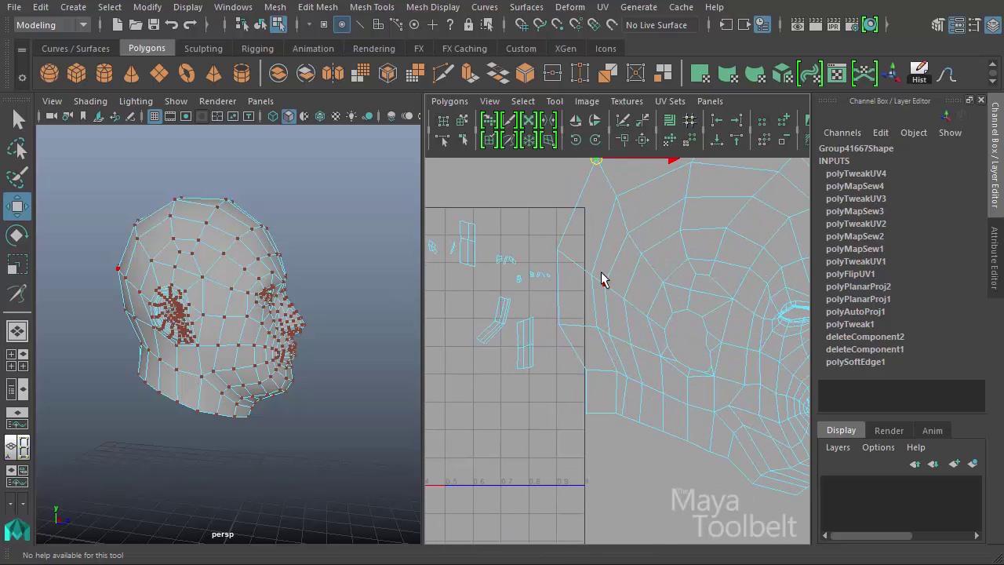
mouse_move(585, 266)
left_mouse_down()
mouse_move(588, 328)
mouse_move(621, 382)
mouse_move(604, 377)
mouse_move(620, 430)
mouse_move(570, 400)
left_mouse_up()
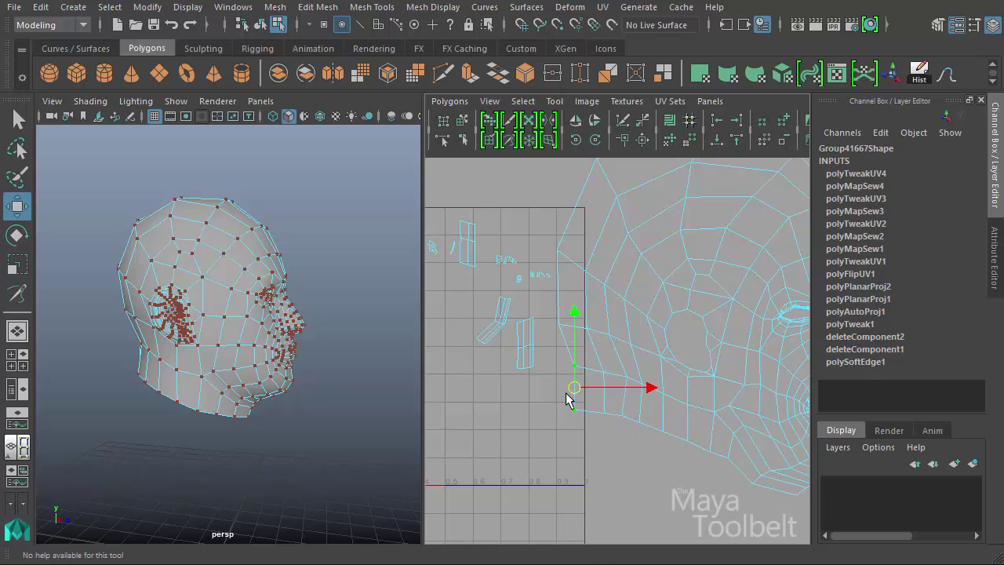
middle_click_drag(669, 392, 563, 400, "alt")
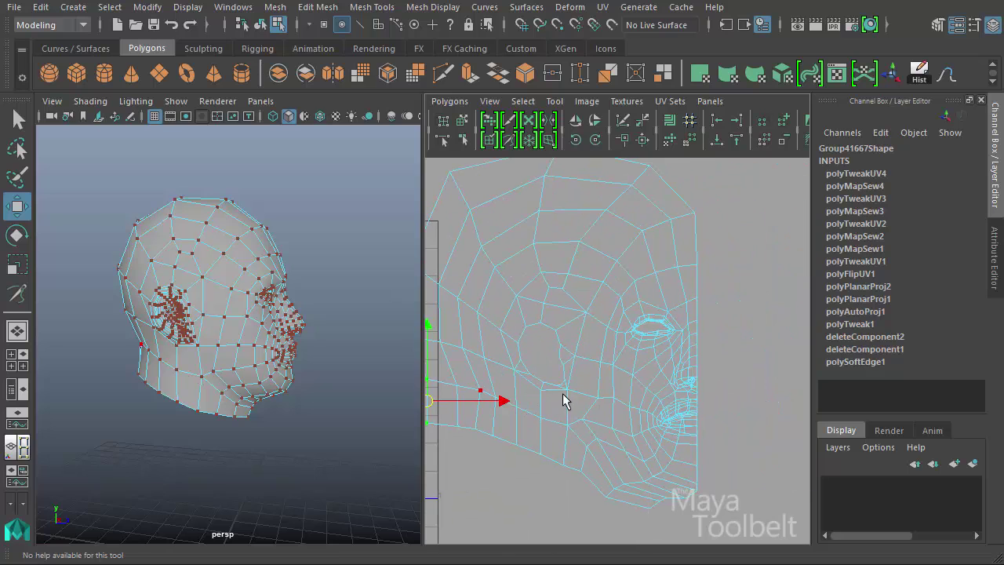
mouse_move(595, 367)
middle_mouse_down("alt")
mouse_move(552, 275)
mouse_move(601, 336)
mouse_move(588, 314)
middle_mouse_up("alt")
- Zoom in on the eye region, then zoom back out to see the separate UV shells
right_click_drag(587, 314, 764, 380, "alt")
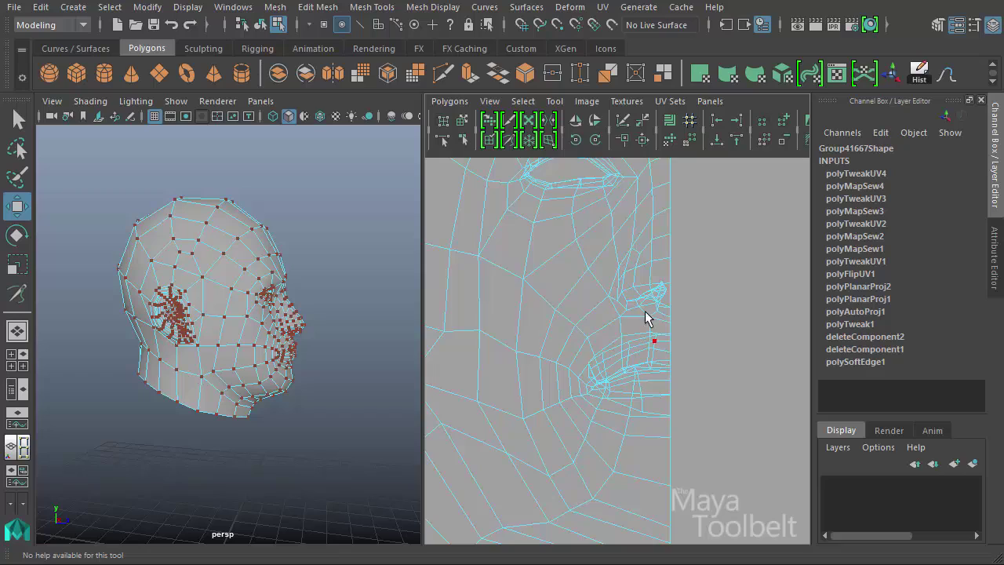
mouse_move(645, 317)
middle_mouse_down("alt")
mouse_move(679, 437)
mouse_move(643, 392)
middle_mouse_up("alt")
right_click_drag(643, 392, 796, 444, "alt")
mouse_move(795, 444)
middle_mouse_down("alt")
mouse_move(698, 422)
mouse_move(619, 381)
middle_mouse_up("alt")
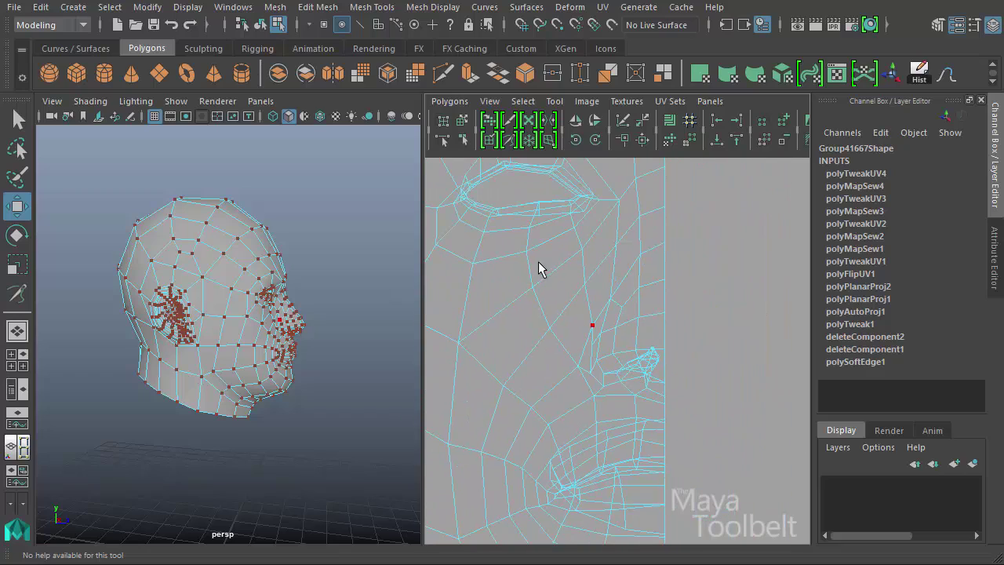
middle_click_drag(539, 269, 654, 314, "alt")
mouse_move(654, 314)
right_mouse_down("alt")
mouse_move(513, 291)
mouse_move(706, 313)
right_mouse_up("alt")
- Frame the full 0–1 UV square, turn the head, and zoom in on the face shell
middle_click_drag(705, 314, 731, 298, "alt")
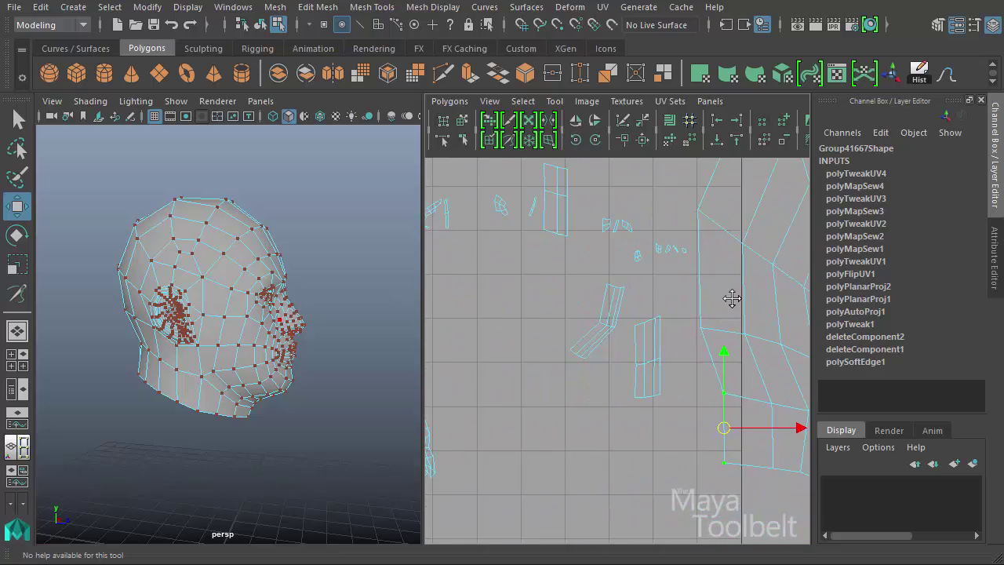
mouse_move(731, 298)
right_mouse_down("alt")
mouse_move(790, 347)
mouse_move(637, 349)
right_mouse_up("alt")
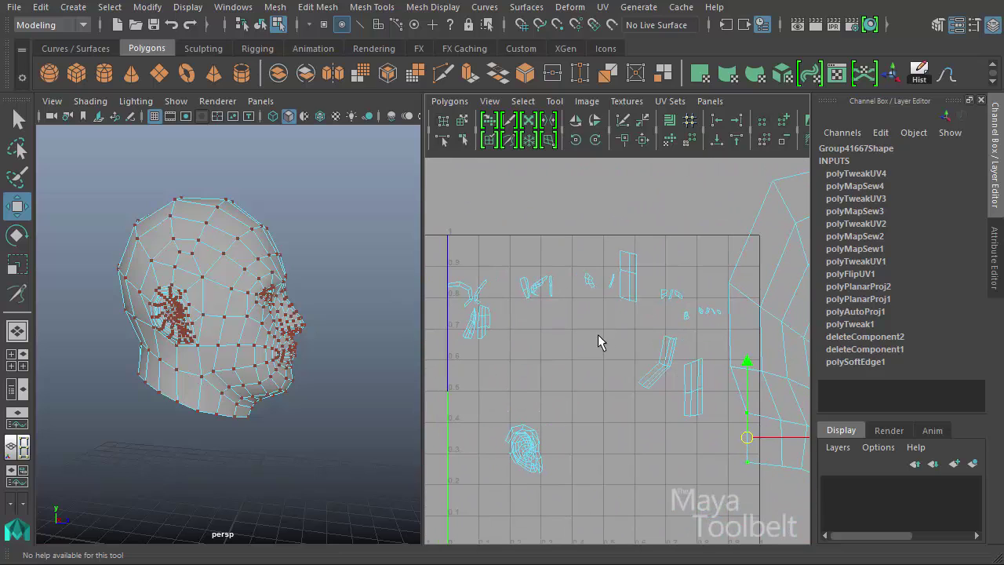
middle_click_drag(713, 347, 701, 333, "alt")
left_click_drag(407, 341, 291, 399, "alt")
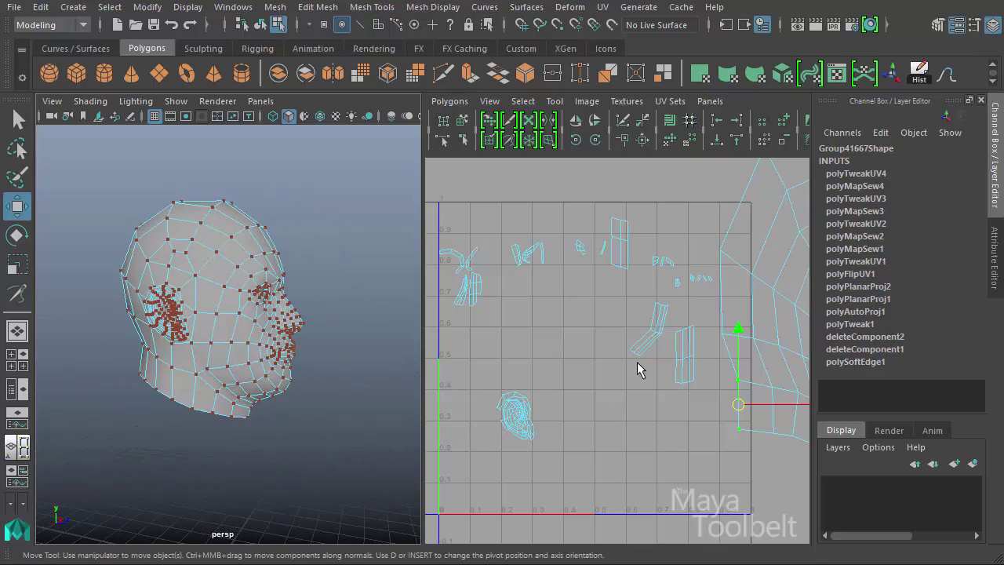
scroll(637, 361, "up", 5)
scroll(654, 397, "up", 2)
mouse_move(654, 397)
middle_mouse_down("alt")
mouse_move(601, 311)
mouse_move(510, 311)
mouse_move(439, 345)
middle_mouse_up("alt")
scroll(651, 311, "up", 3)
scroll(719, 410, "up", 2)
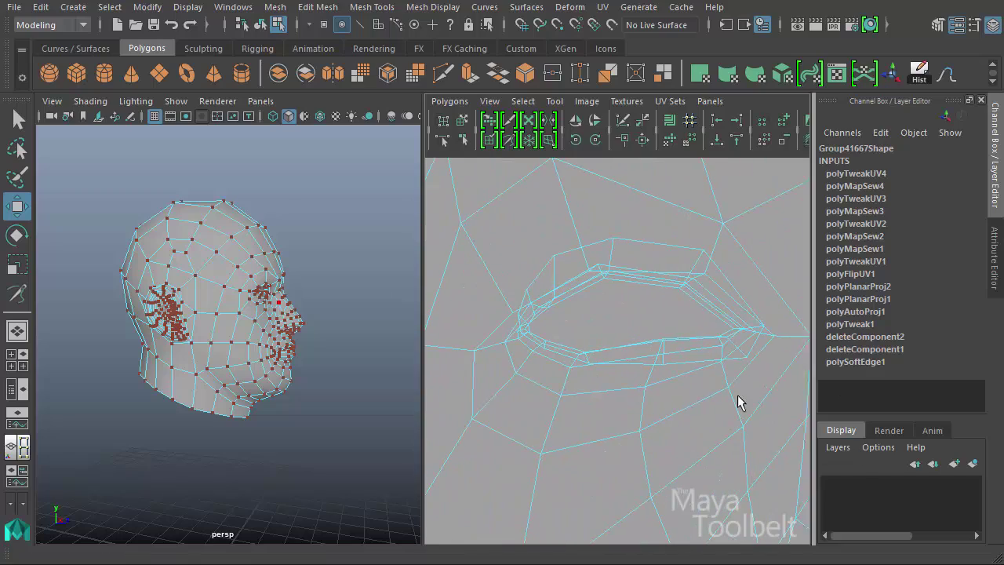
scroll(233, 385, "up", 3)
scroll(233, 369, "up", 3)
scroll(235, 328, "up", 3)
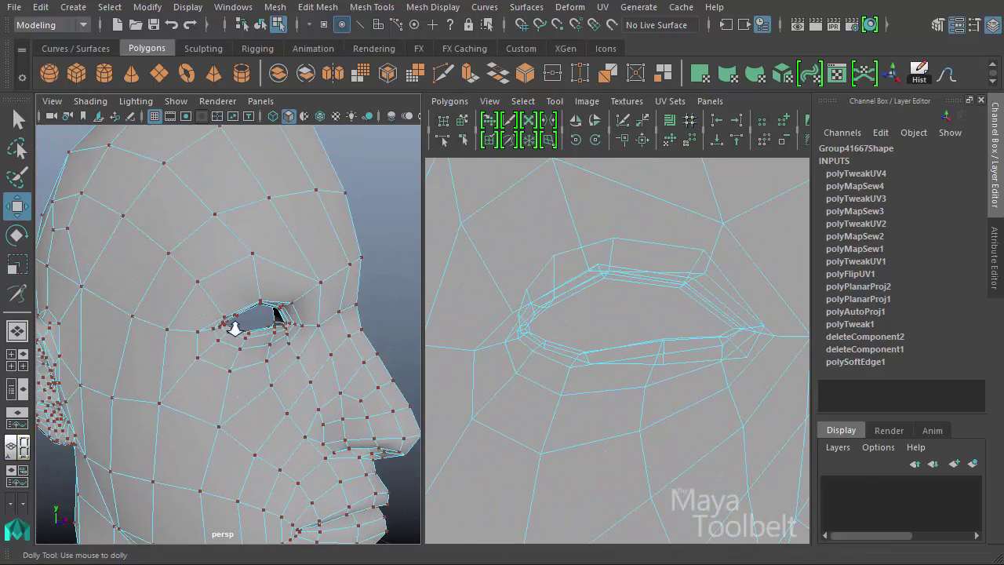
scroll(235, 328, "up", 3)
- Select the edge loop around the eye opening and bring up the Select menu's Convert Selection choices
left_click(614, 245)
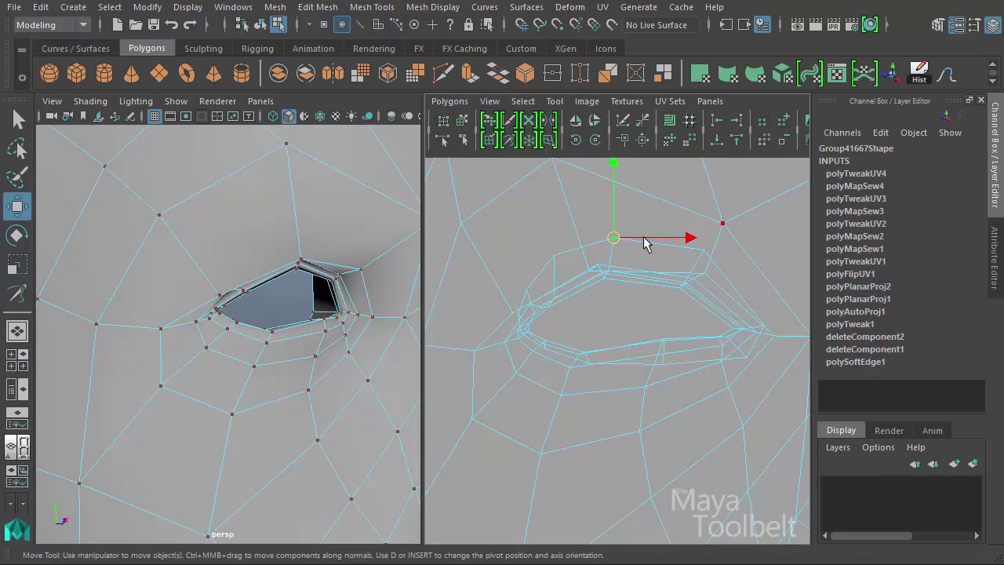
key("F10")
left_click(652, 253)
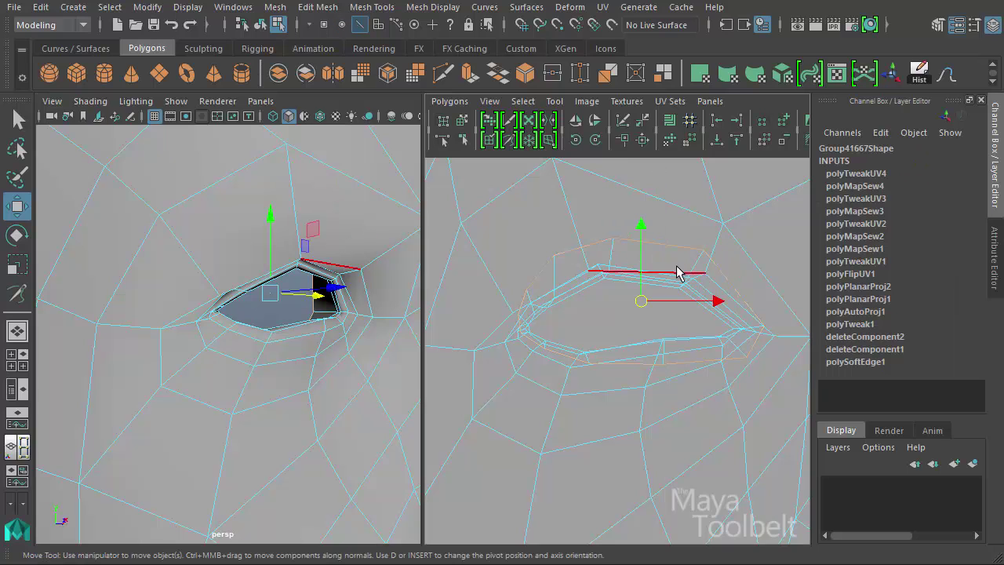
right_click_drag(595, 274, 601, 247)
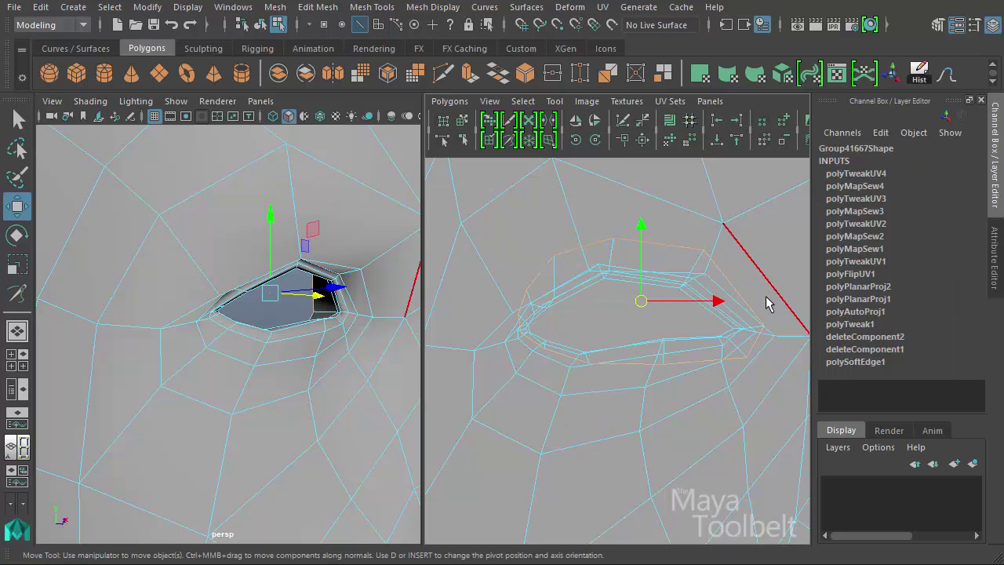
mouse_move(299, 344)
left_mouse_down("alt")
mouse_move(262, 359)
mouse_move(336, 306)
left_mouse_up("alt")
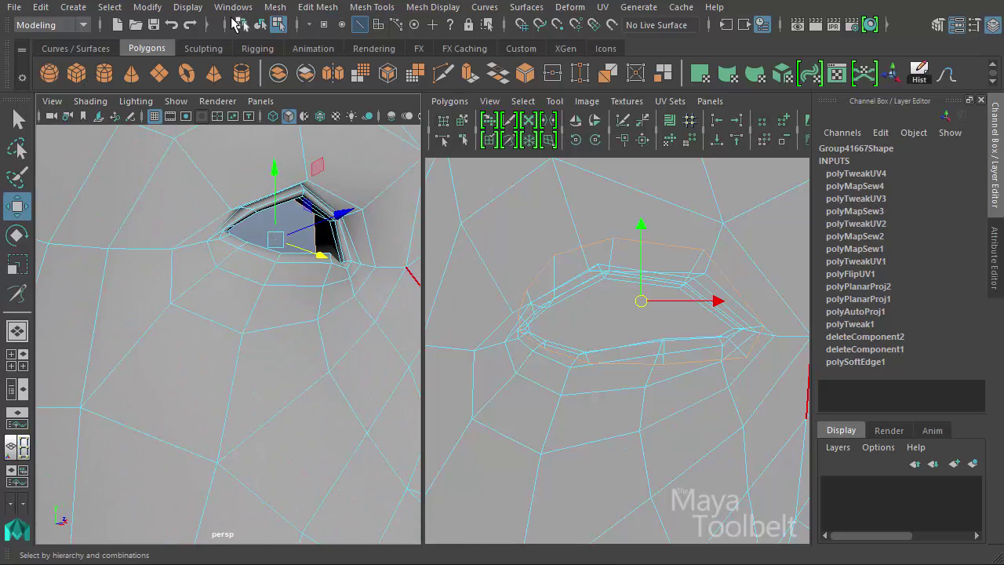
left_click(112, 9)
left_click(113, 8)
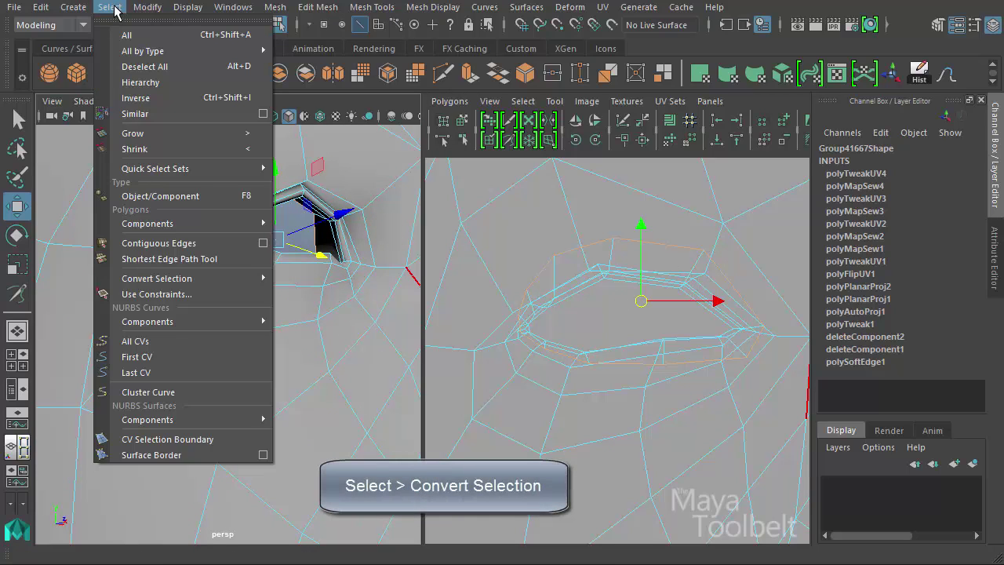
mouse_move(157, 278)
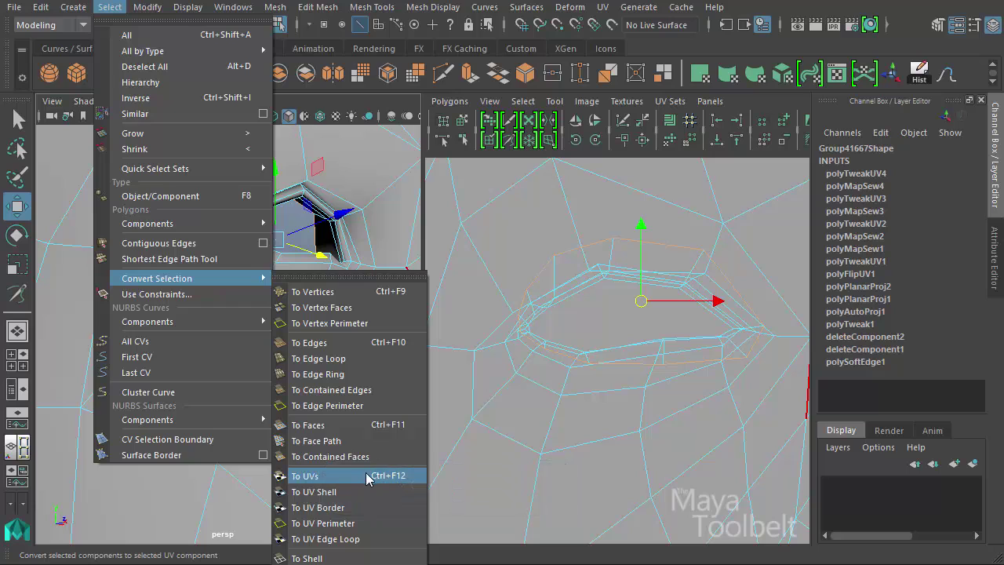
- Convert the eye edges to UVs, scale them inward and flatter, then nudge them down-left
left_click(324, 475)
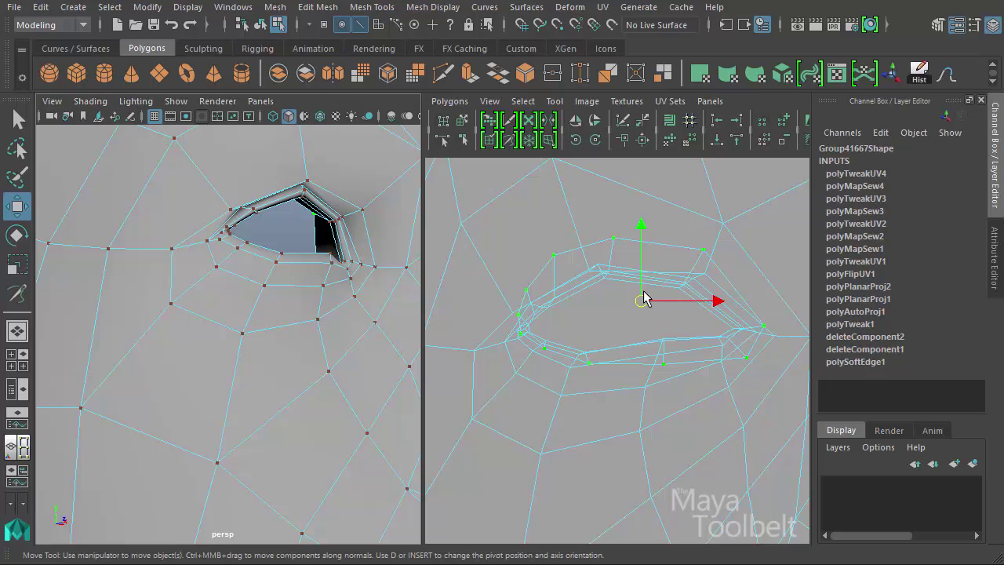
key("r")
mouse_move(643, 300)
left_mouse_down()
mouse_move(605, 309)
mouse_move(612, 320)
left_mouse_up()
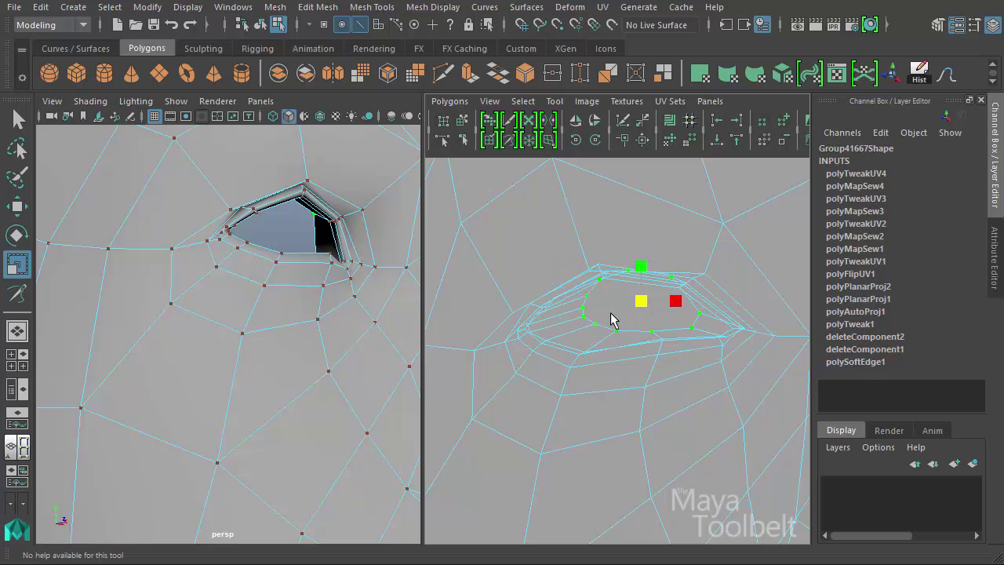
mouse_move(641, 267)
left_mouse_down()
mouse_move(640, 228)
mouse_move(641, 251)
left_mouse_up()
key("w")
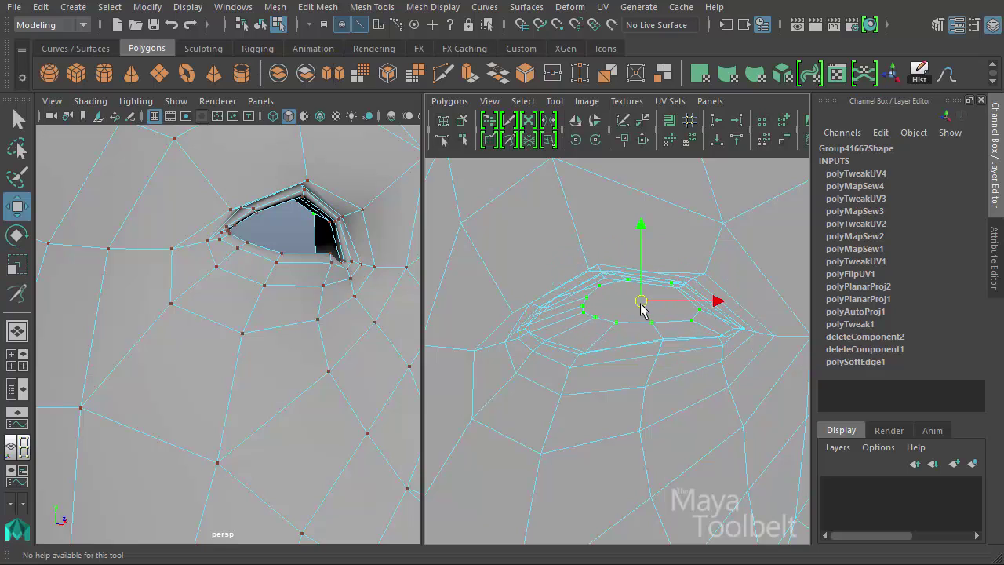
left_click_drag(641, 309, 633, 320)
- Rotate the eye UV ring slightly, shift it left, and grow the selection by one ring
left_click_drag(236, 290, 320, 333, "alt")
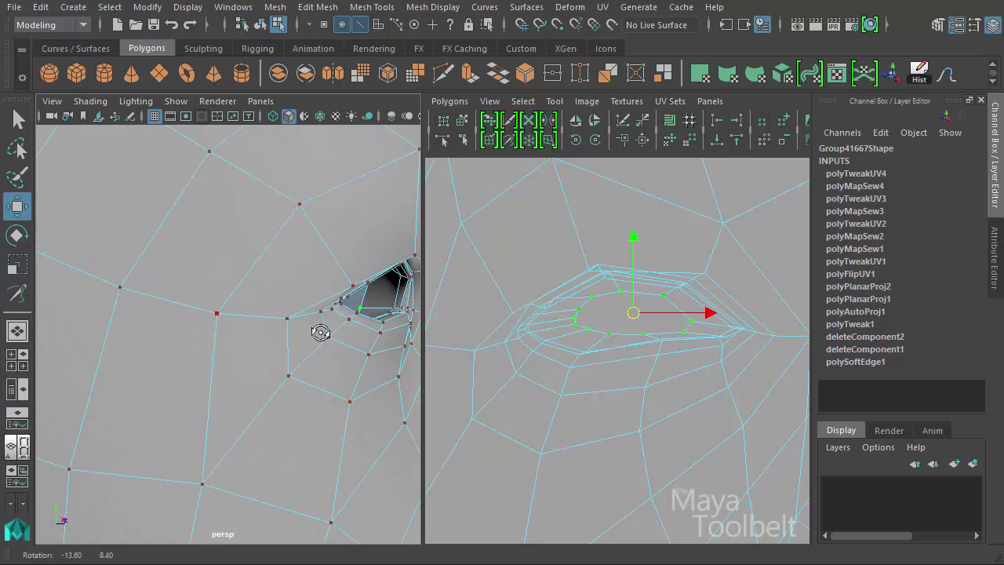
scroll(269, 332, "up", 5)
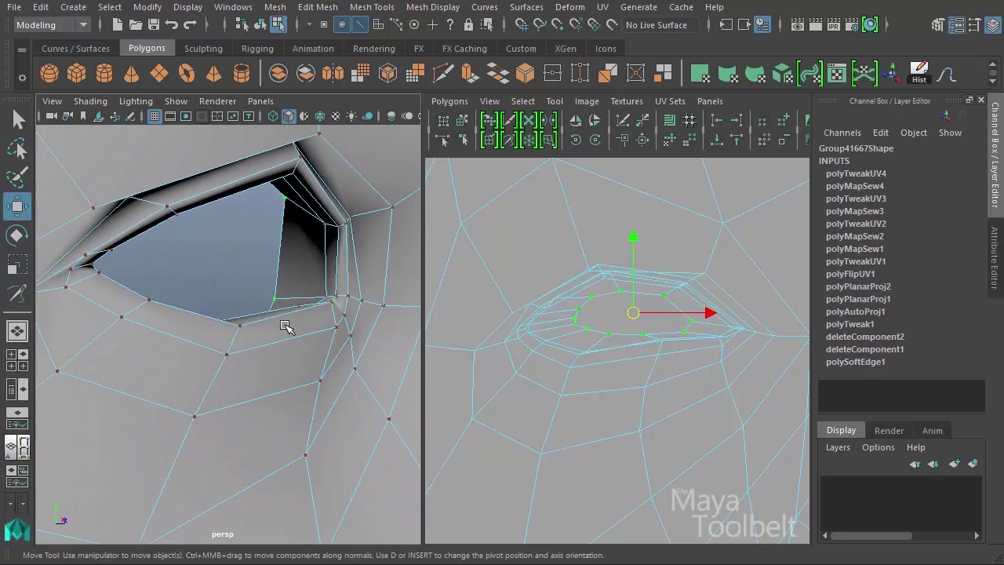
left_click_drag(335, 340, 330, 338, "alt")
key("e")
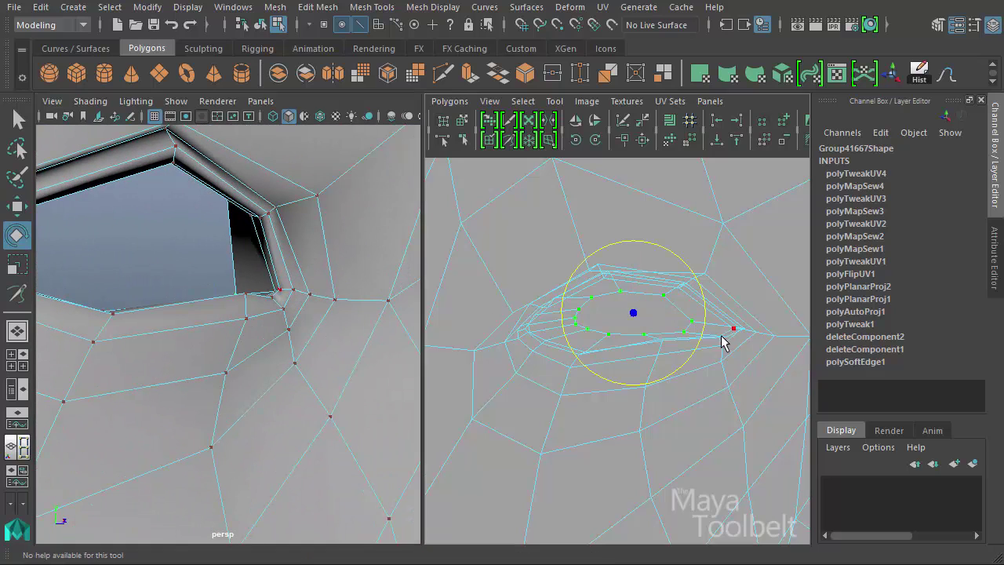
left_click_drag(692, 362, 695, 353)
key("w")
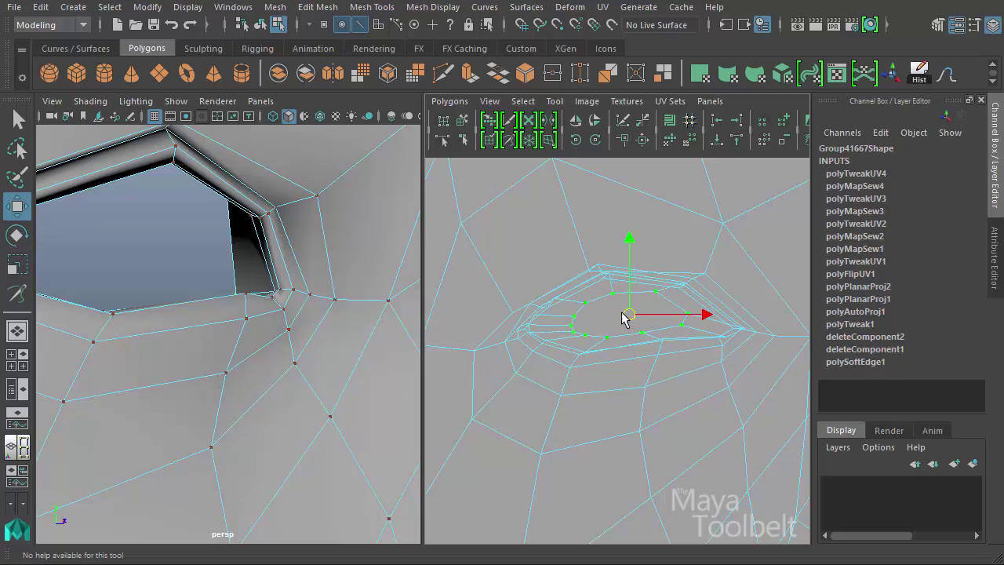
mouse_move(630, 316)
left_mouse_down()
mouse_move(600, 320)
mouse_move(671, 374)
left_mouse_up()
key("r")
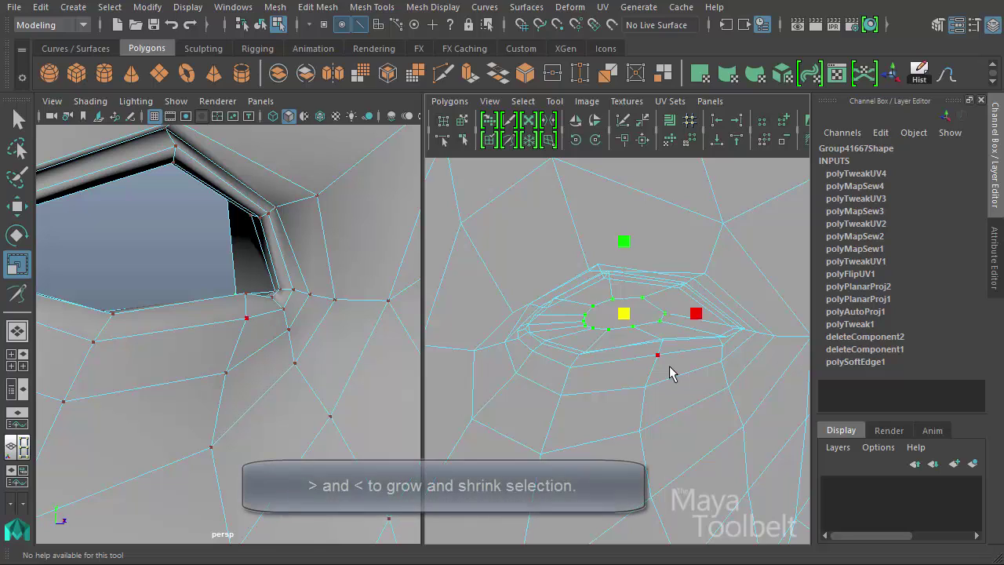
key("shift+period")
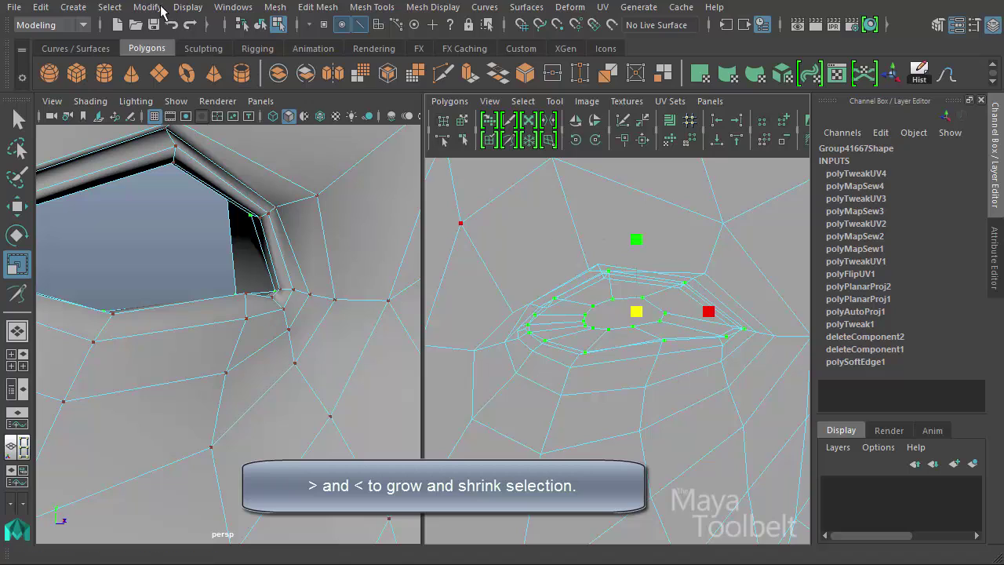
- Refine the UV selection around the eye and nudge it slightly left and down
left_click(108, 7)
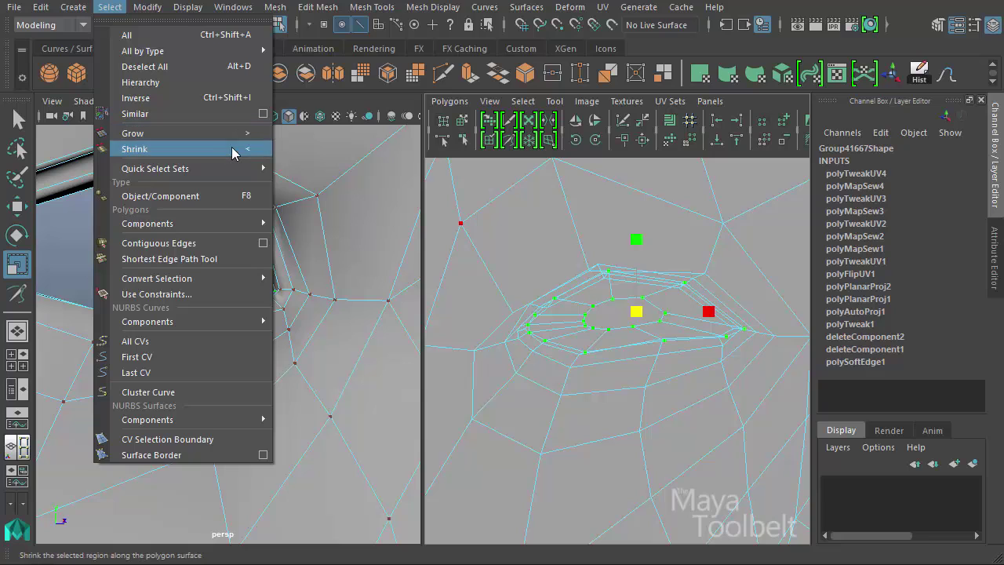
left_click(637, 316)
key("w")
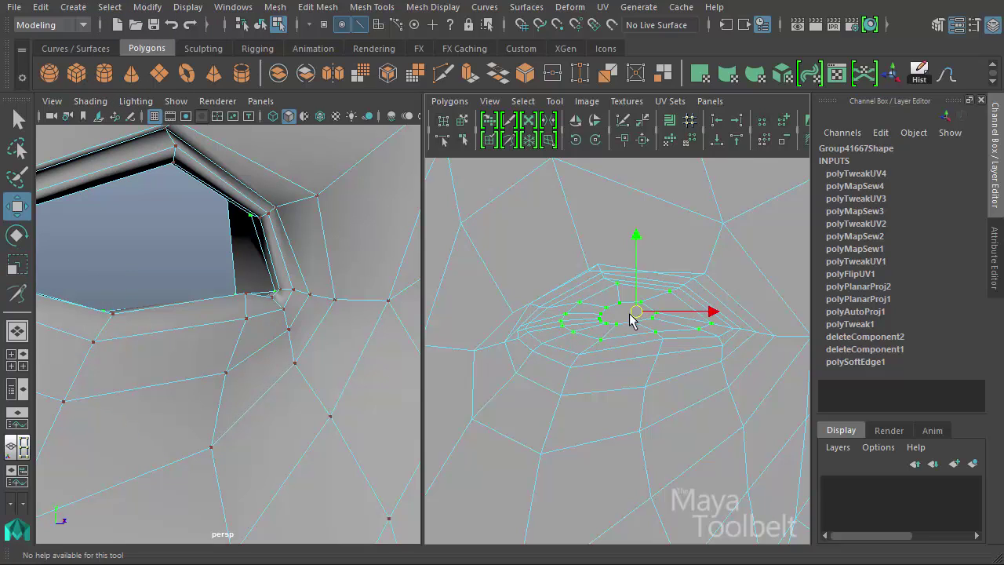
left_click_drag(630, 312, 625, 316)
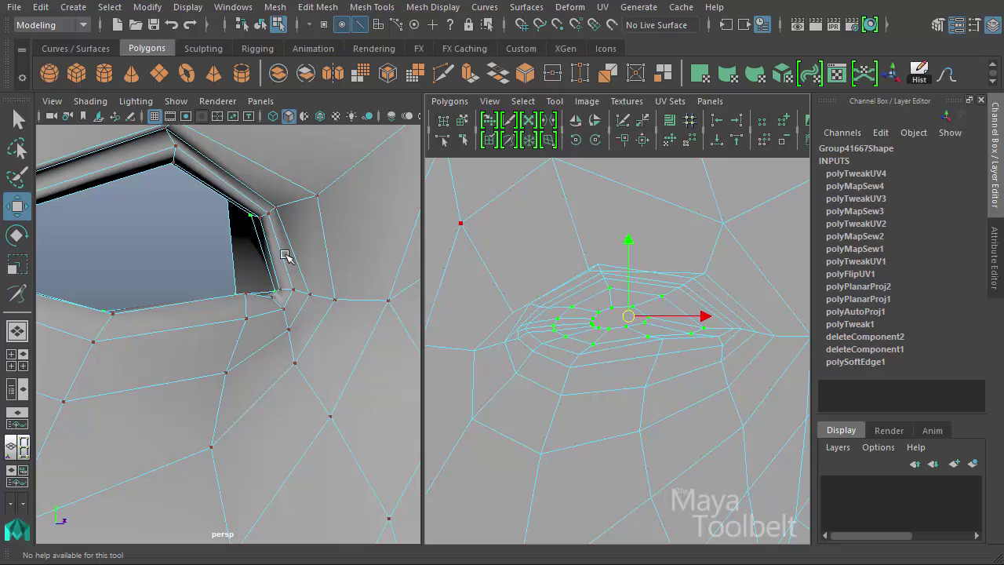
- Grow the eye selection by one ring and scale it outward to spread the loops
left_click_drag(188, 297, 382, 237, "alt")
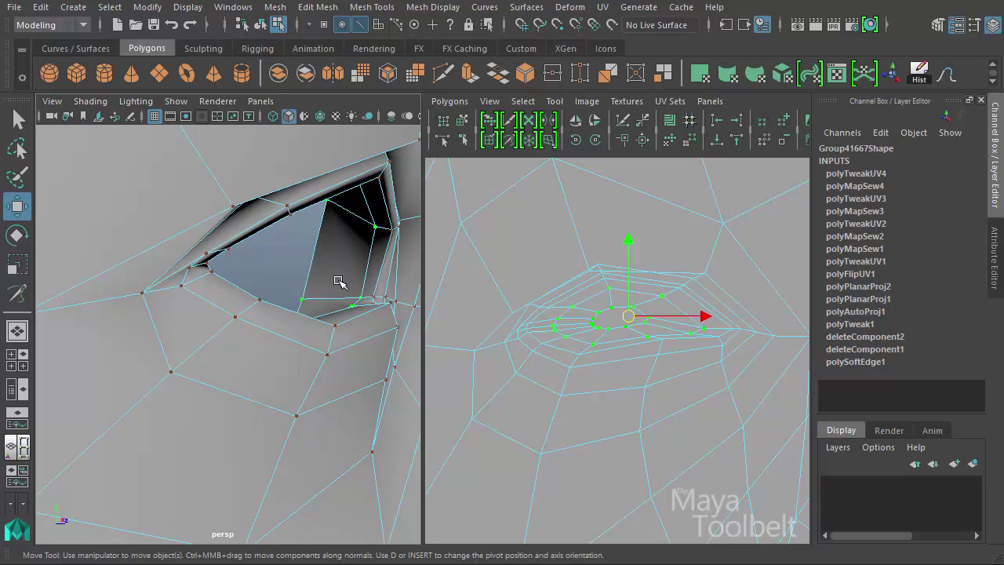
left_click_drag(339, 281, 354, 273, "alt")
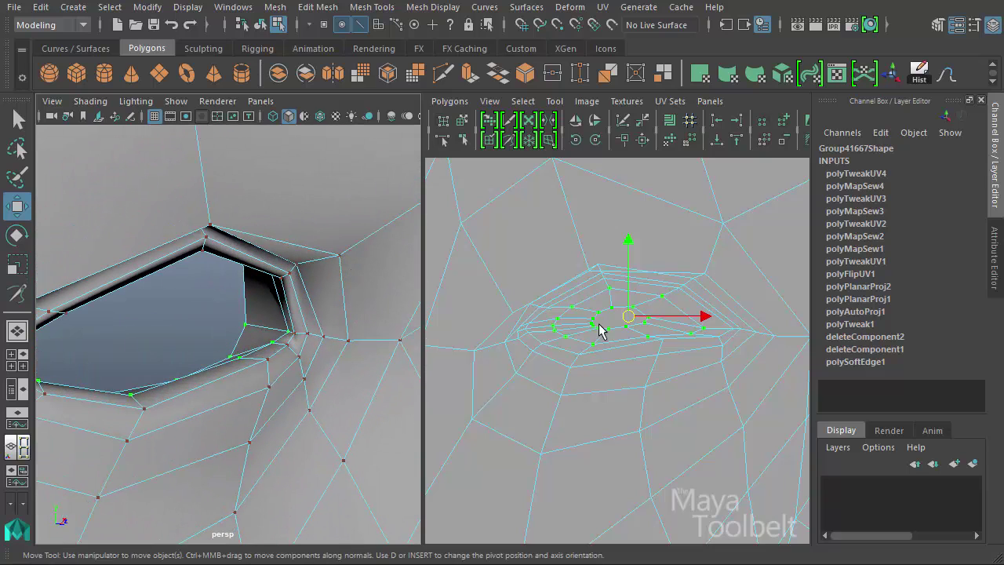
right_click_drag(598, 330, 699, 360, "alt")
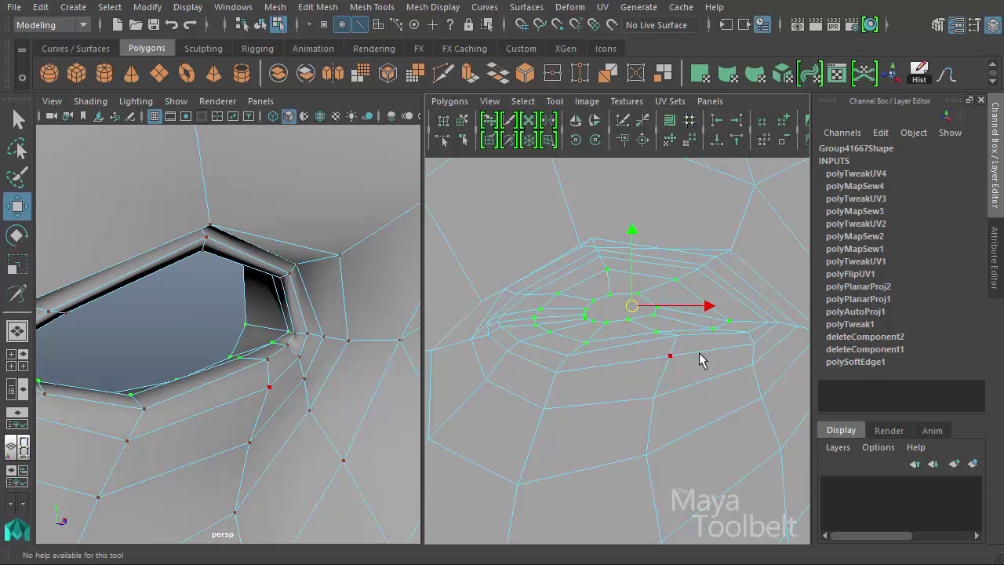
key("shift+period")
key("r")
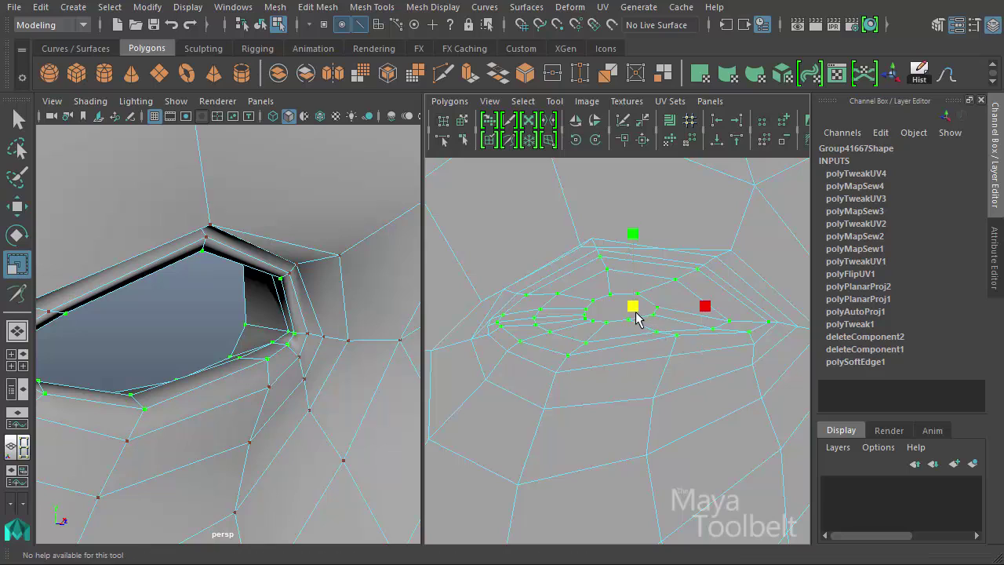
left_click_drag(633, 310, 622, 321)
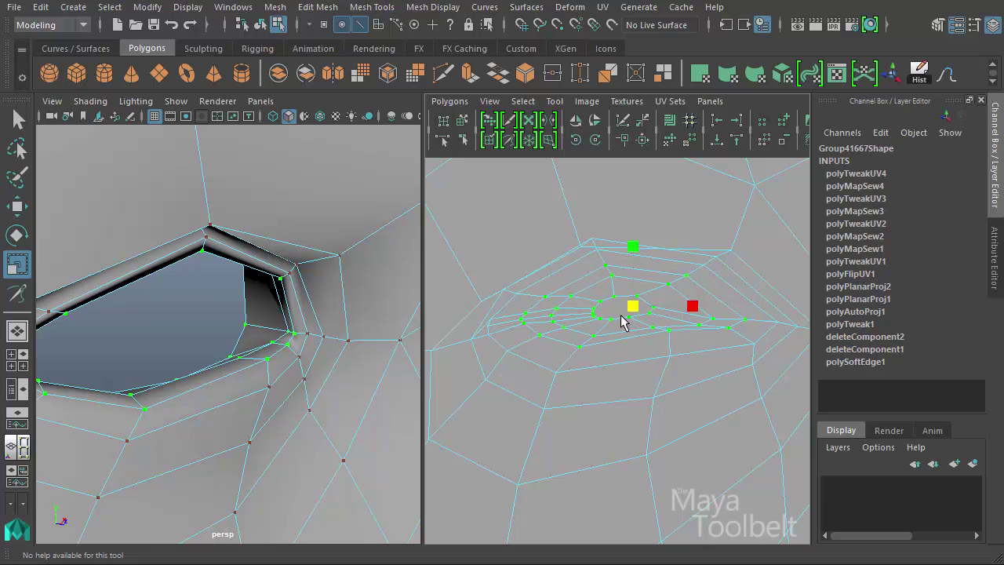
mouse_move(632, 322)
left_mouse_down()
mouse_move(645, 313)
mouse_move(631, 311)
left_mouse_up()
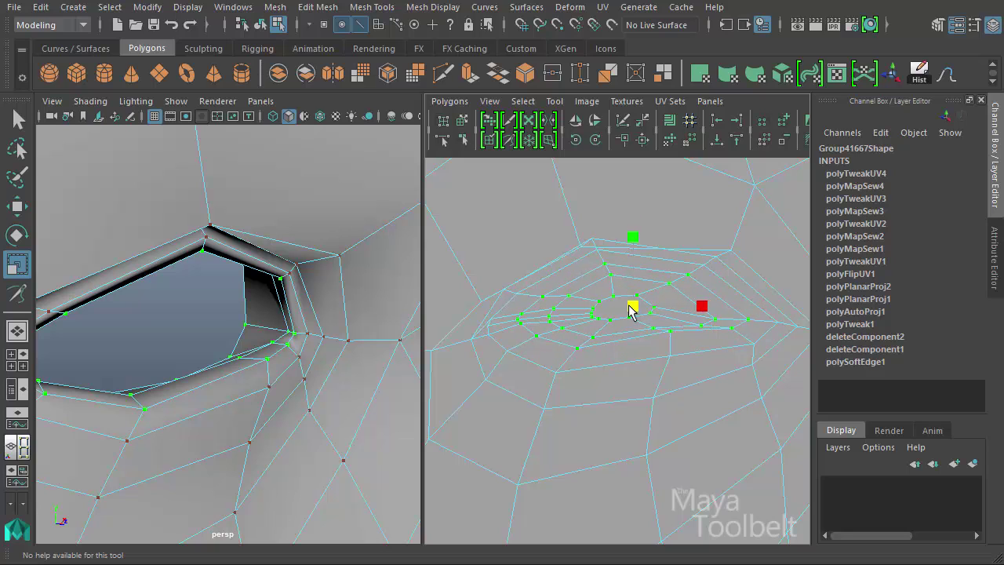
key("w")
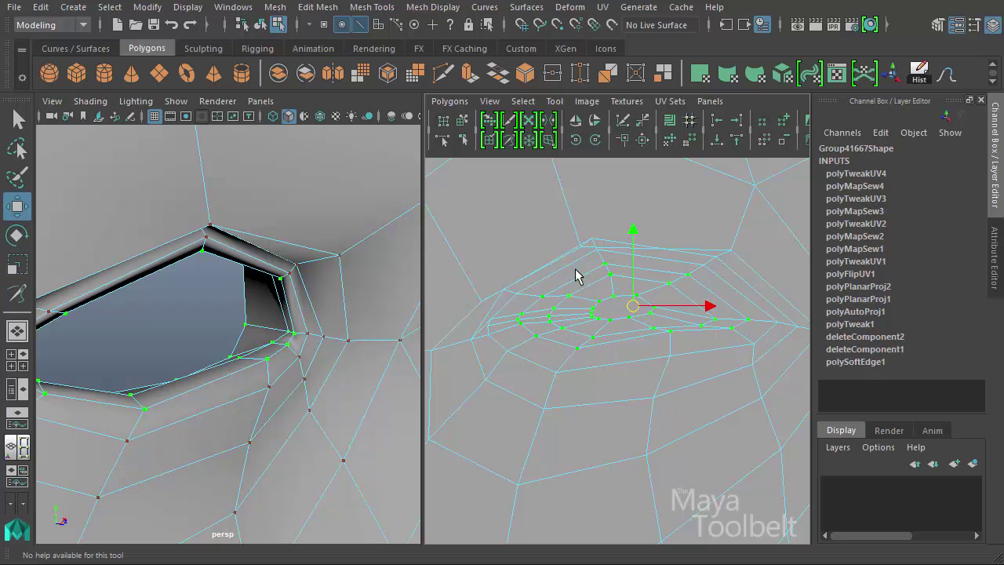
right_click_drag(586, 260, 602, 259)
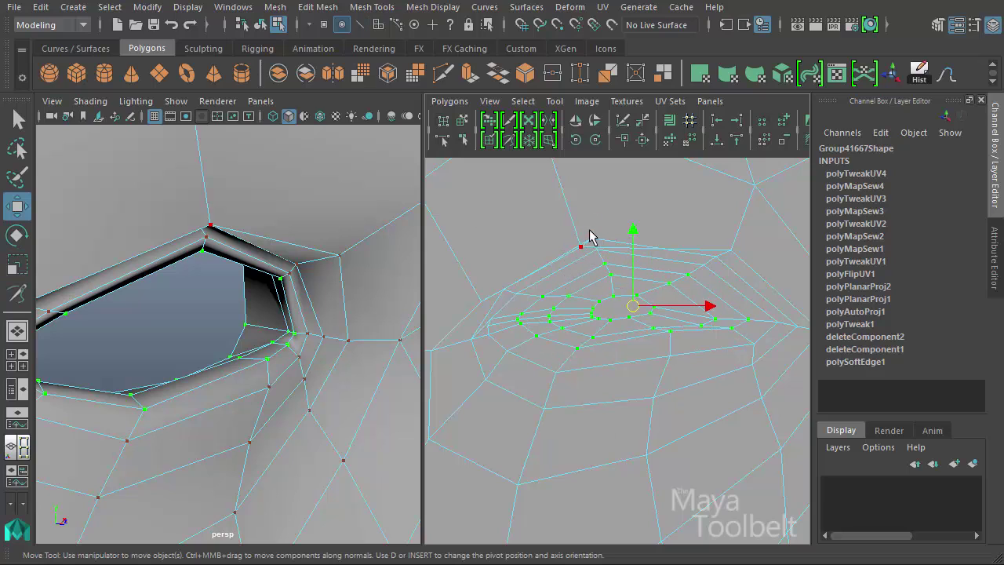
- Move two UVs near the top of the eye upward
left_click(584, 251)
left_click_drag(585, 253, 588, 226)
left_click(481, 303)
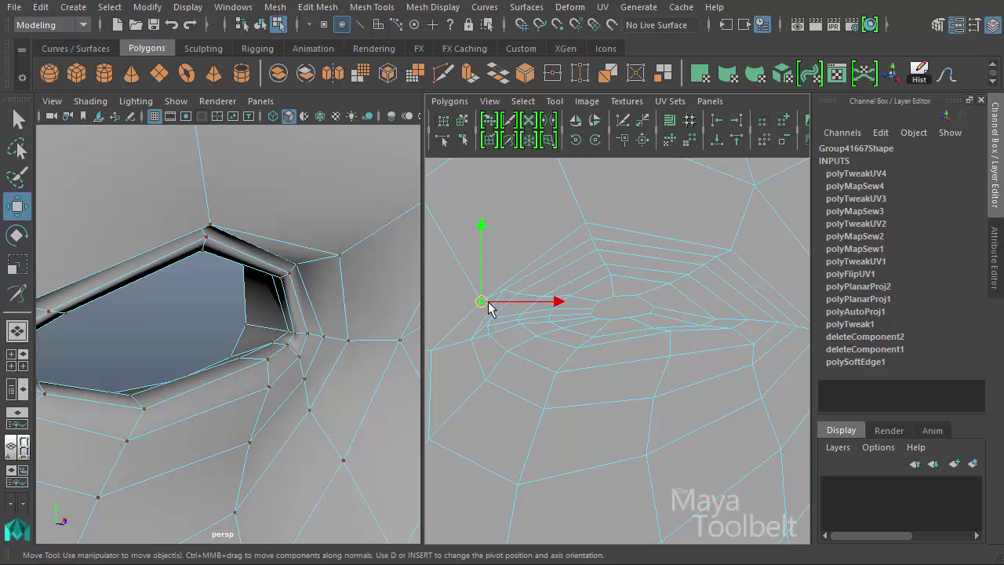
left_click_drag(483, 303, 485, 280)
- Zoom in on the eye corner and select UVs below and at the outer corner
left_click(587, 394)
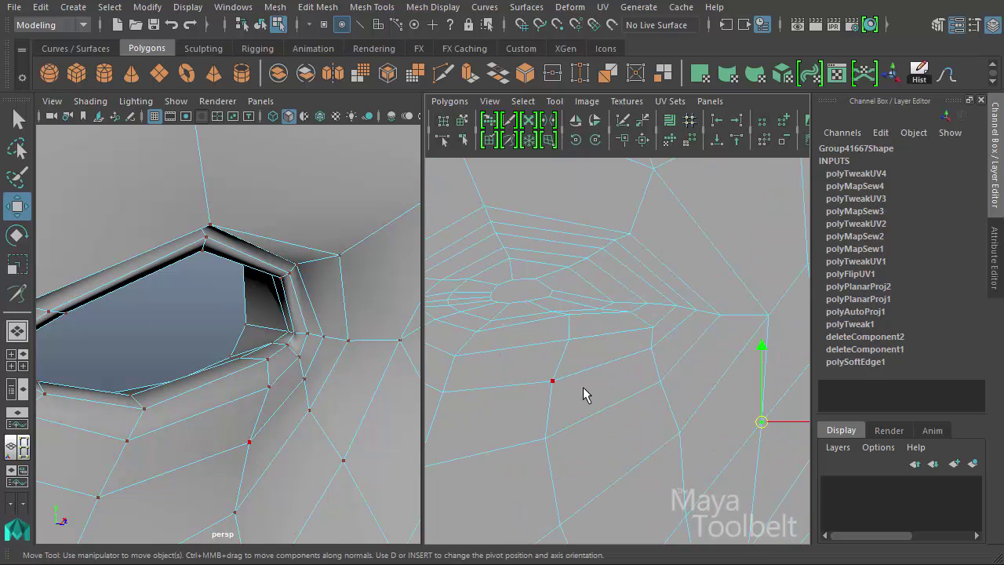
middle_click_drag(632, 358, 681, 351, "alt")
left_click(669, 310)
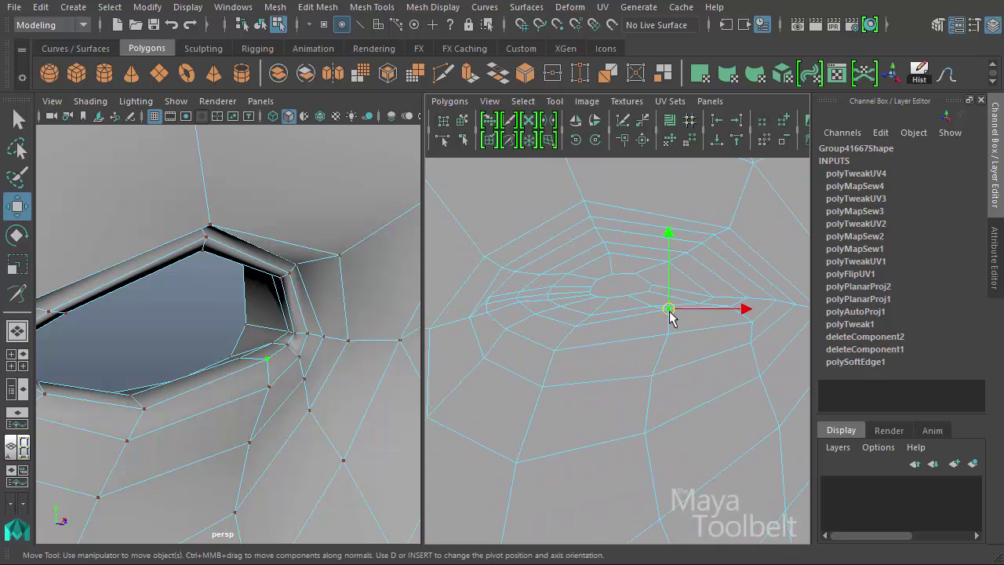
middle_click_drag(666, 317, 623, 366, "alt")
right_click_drag(623, 366, 713, 353, "alt")
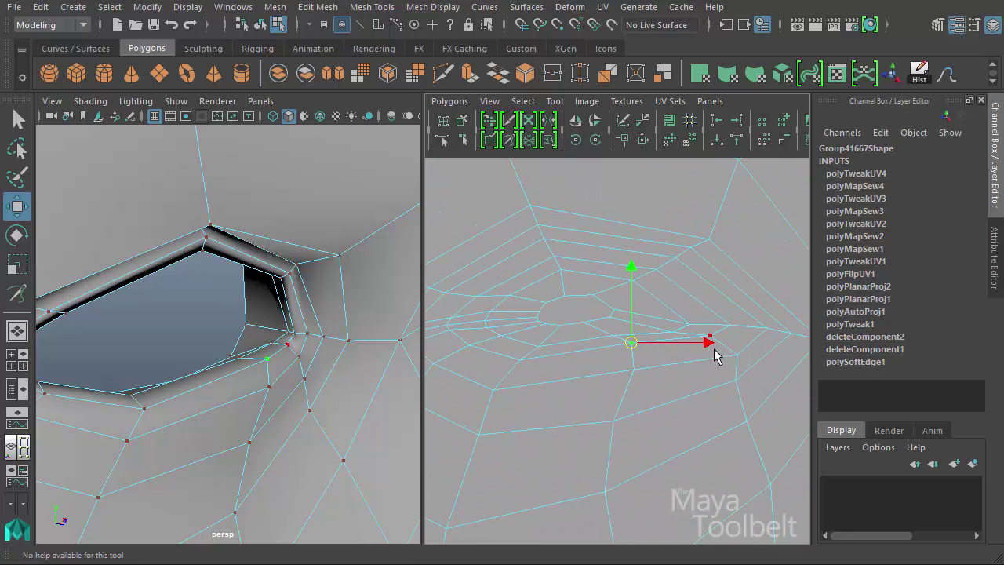
left_click(705, 343)
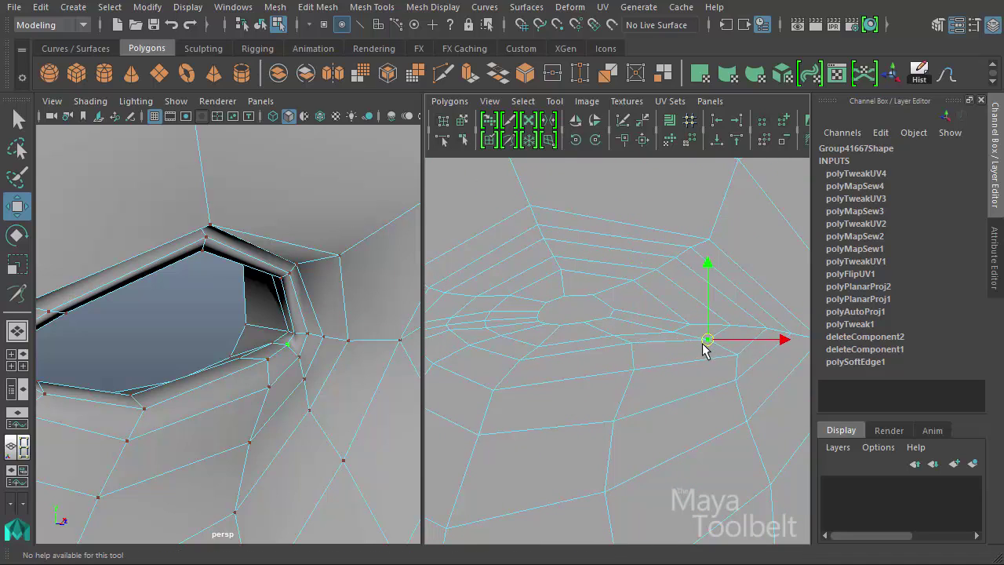
left_click(632, 344)
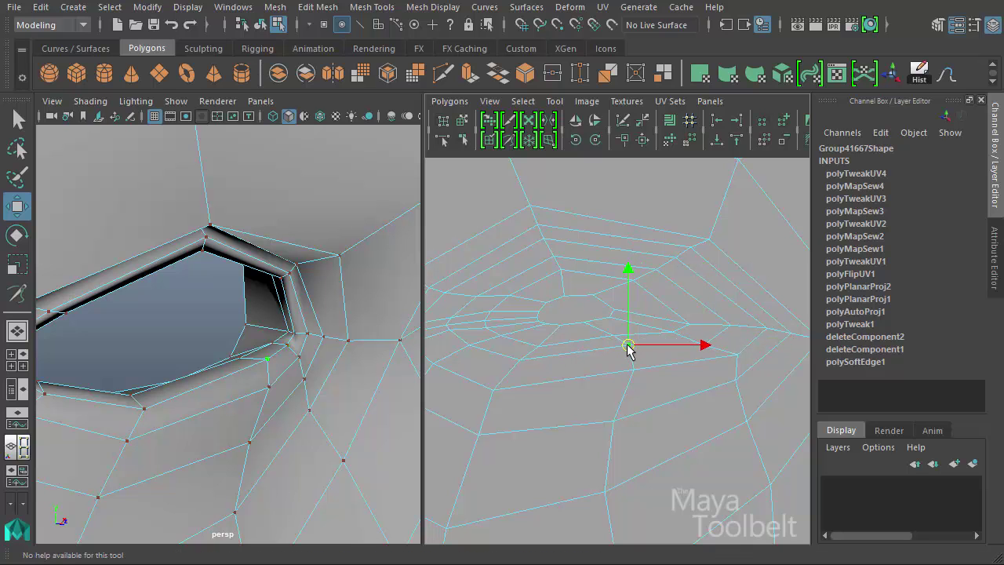
middle_click_drag(692, 339, 722, 348, "alt")
right_click_drag(721, 348, 518, 353, "alt")
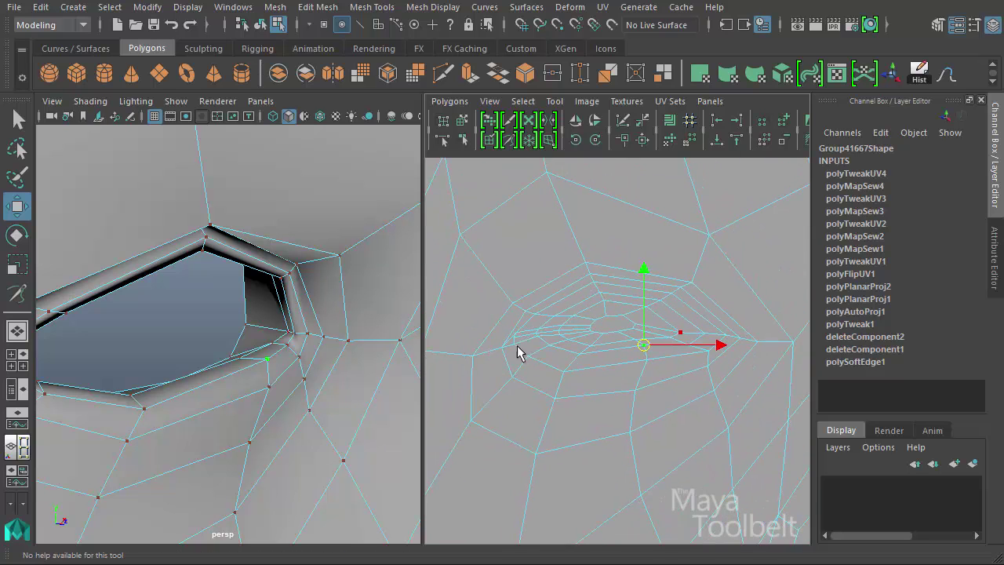
- Move the far-left eye UV upward, then recentre the eye region in view
middle_click_drag(487, 328, 740, 365, "alt")
left_click(490, 351)
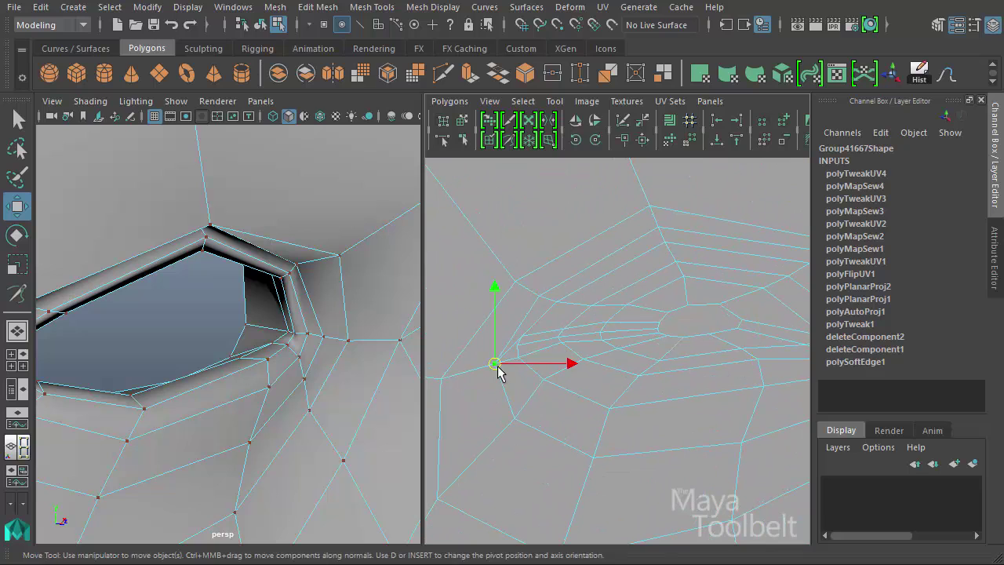
left_click(450, 384)
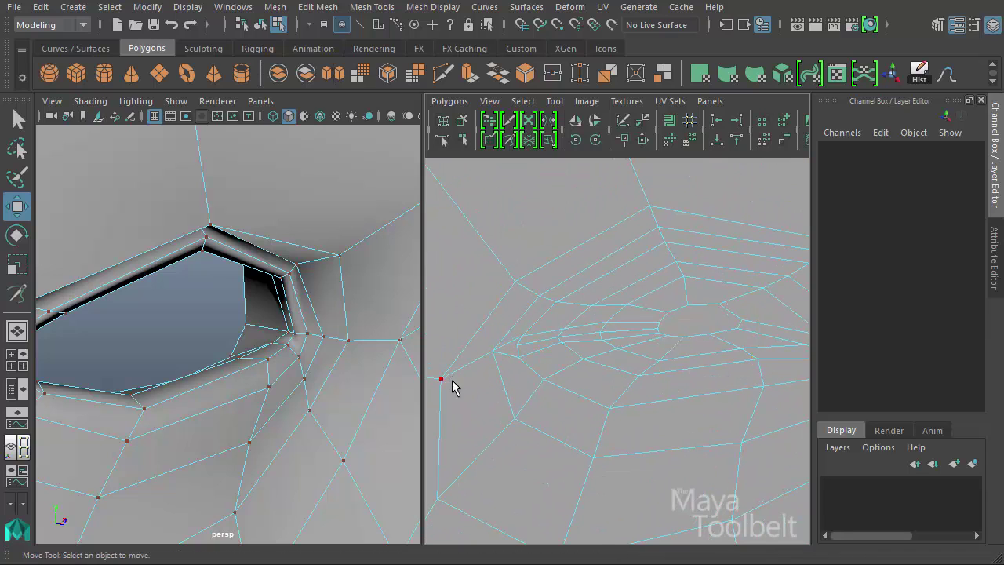
left_click(441, 379)
left_click_drag(439, 376, 436, 362)
mouse_move(291, 379)
left_mouse_down("alt")
mouse_move(274, 363)
mouse_move(307, 364)
mouse_move(240, 367)
mouse_move(259, 365)
left_mouse_up("alt")
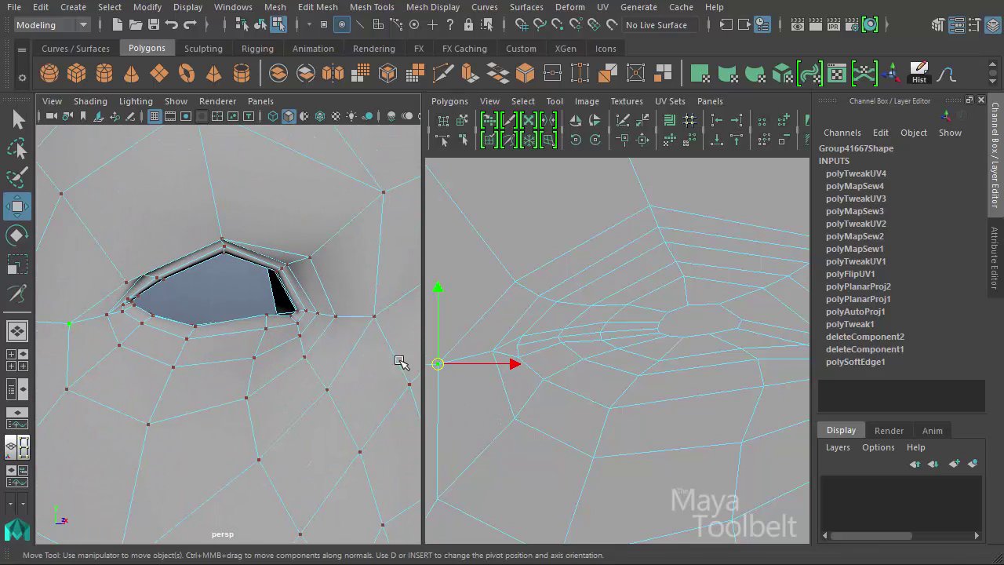
mouse_move(657, 353)
right_mouse_down("alt")
mouse_move(489, 313)
mouse_move(794, 364)
mouse_move(666, 366)
mouse_move(609, 293)
right_mouse_up("alt")
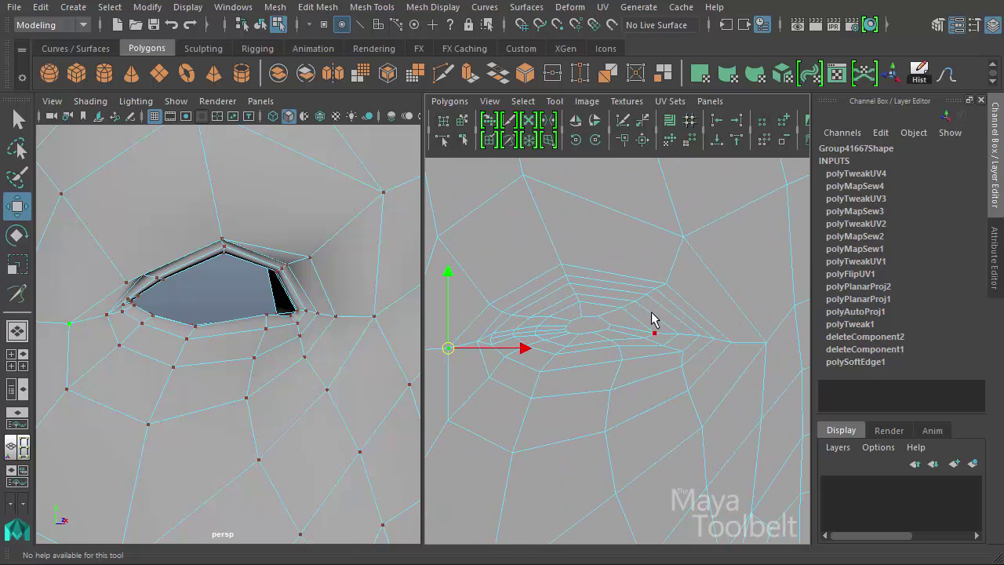
mouse_move(685, 370)
middle_mouse_down("alt")
mouse_move(578, 264)
mouse_move(701, 341)
middle_mouse_up("alt")
mouse_move(775, 334)
middle_mouse_down("alt")
mouse_move(620, 291)
mouse_move(623, 217)
middle_mouse_up("alt")
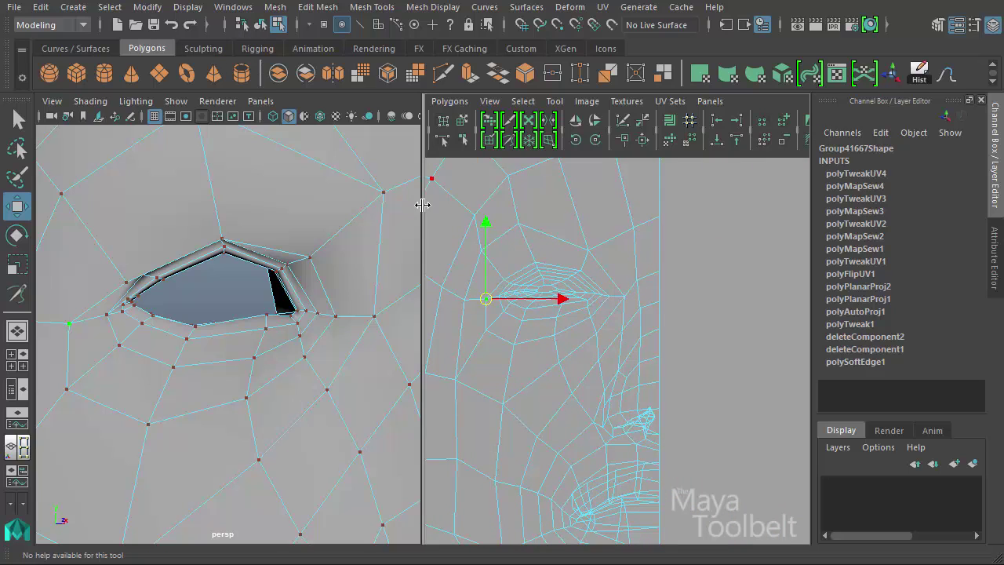
- Maximize the UV Editor with Spacebar and pan the eye region toward the centre
key("space")
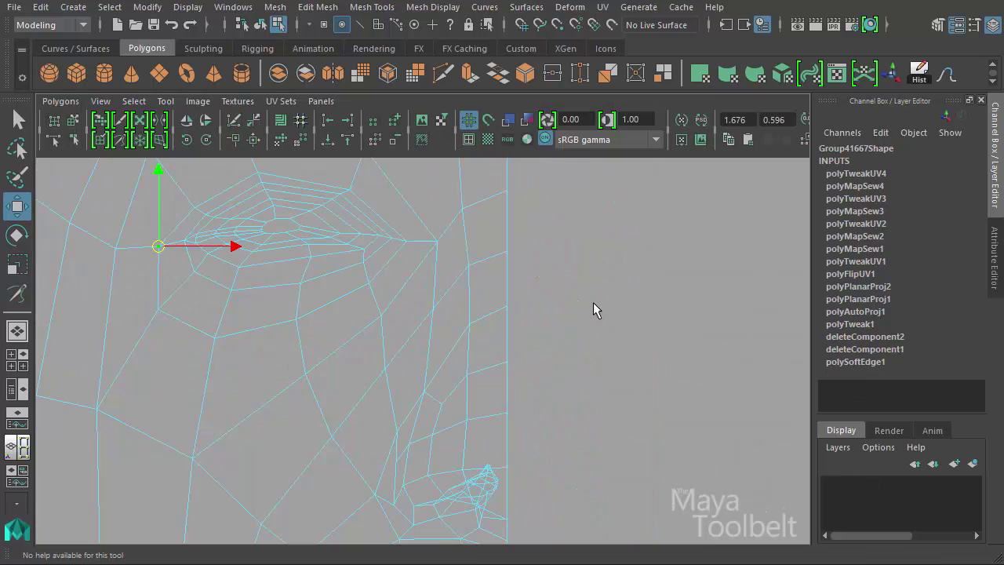
middle_click_drag(628, 321, 570, 313, "alt")
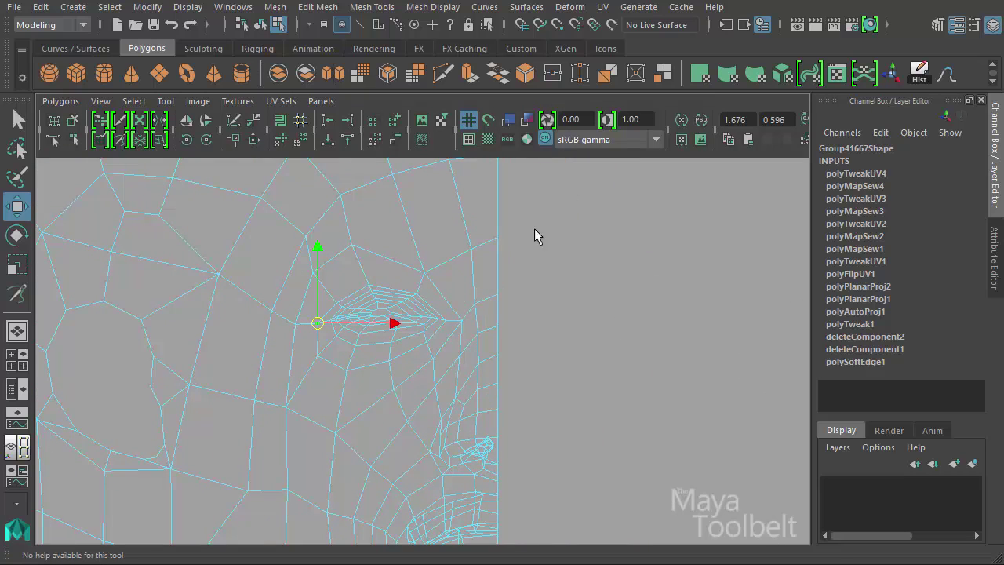
- Turn on shaded UV display and inspect the face shell and the pink shell
left_click(510, 121)
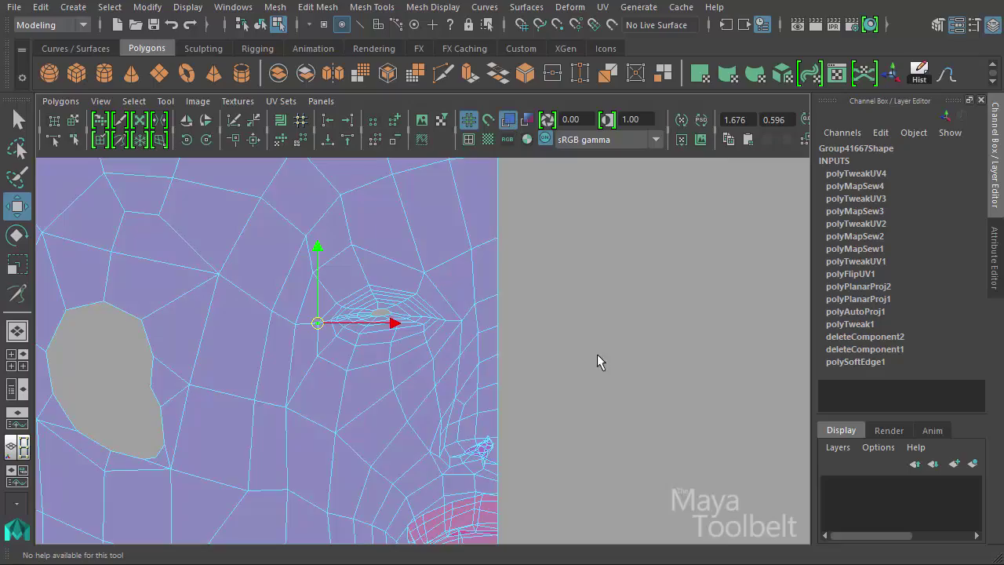
middle_click_drag(597, 354, 584, 305, "alt")
scroll(471, 353, "down", 2)
scroll(427, 345, "down", 3)
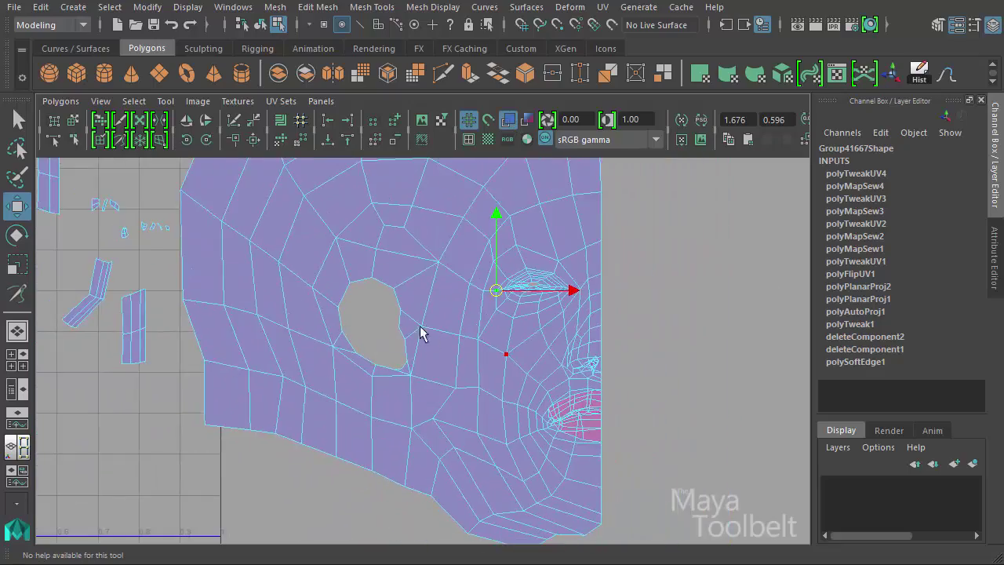
scroll(420, 353, "down", 2)
scroll(400, 373, "down", 1)
scroll(387, 375, "up", 2)
scroll(470, 353, "up", 2)
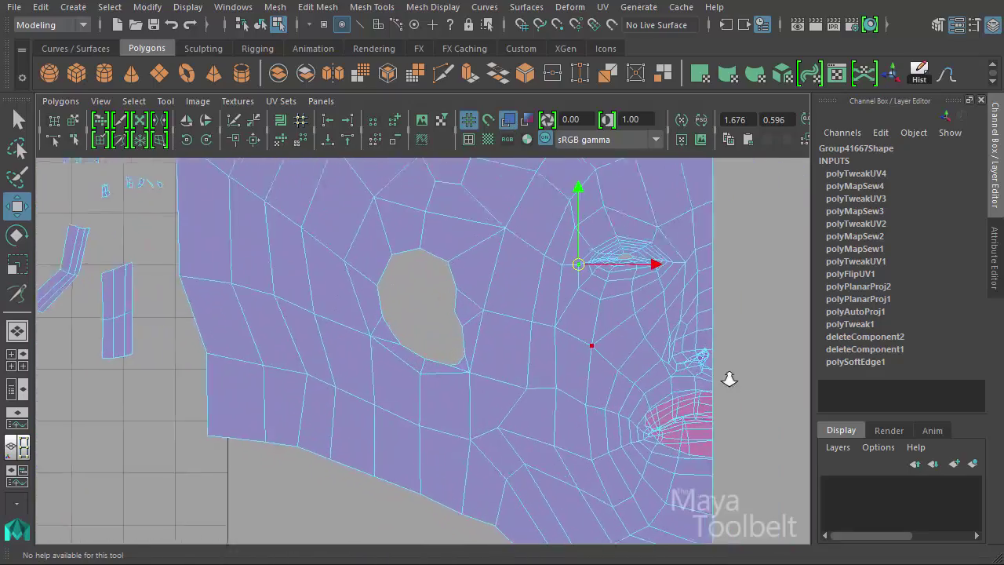
scroll(497, 396, "up", 1)
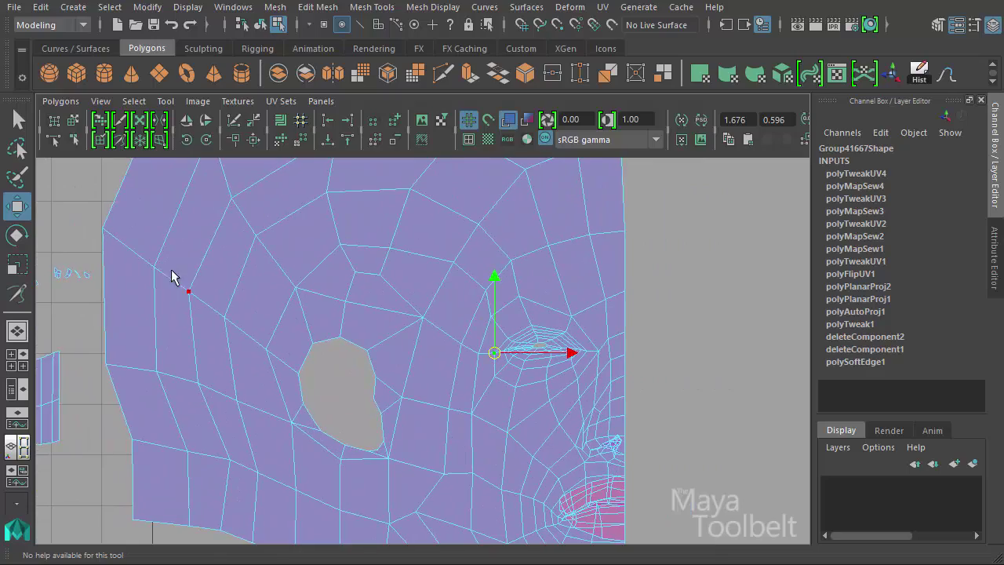
scroll(668, 225, "down", 2)
scroll(663, 309, "up", 1)
scroll(349, 247, "up", 2)
middle_click_drag(585, 369, 362, 335, "alt")
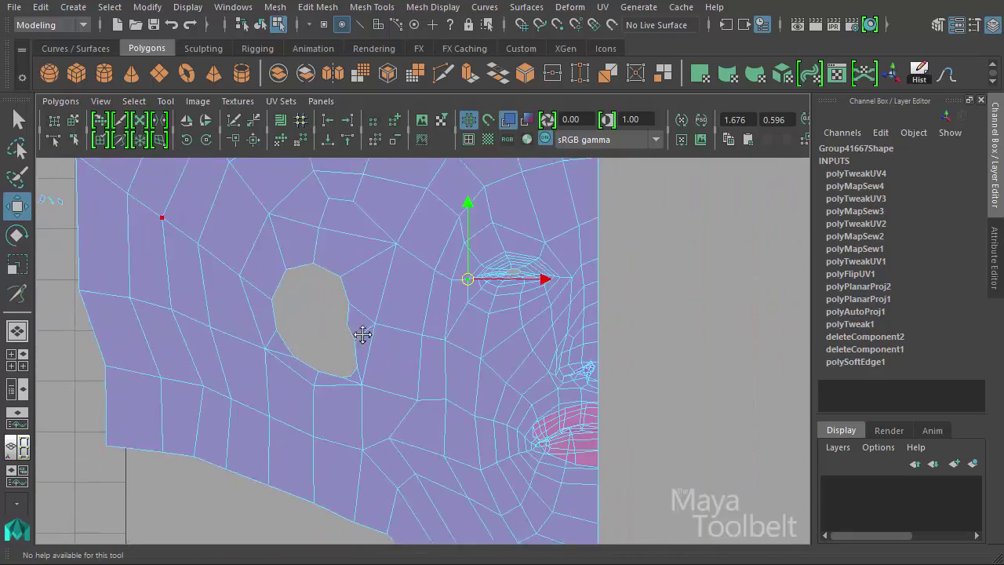
scroll(666, 364, "up", 1)
scroll(640, 332, "up", 1)
middle_click_drag(530, 416, 280, 293, "alt")
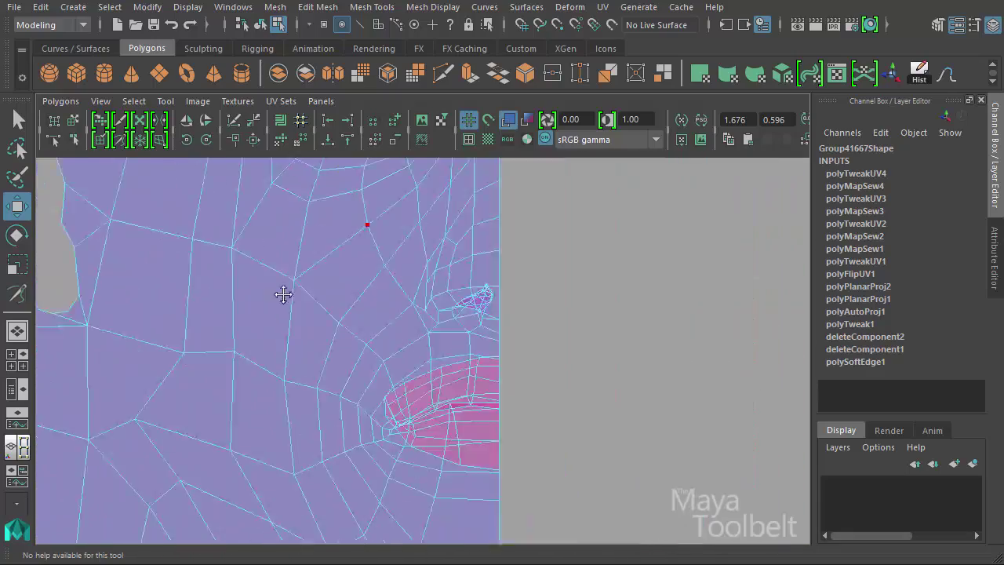
scroll(533, 343, "up", 1)
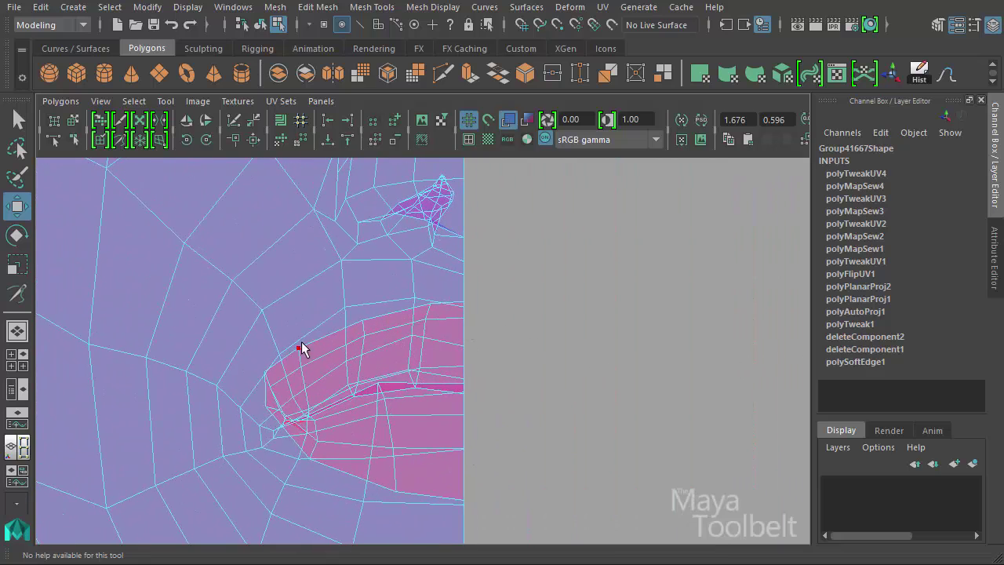
middle_click_drag(573, 267, 602, 355, "alt")
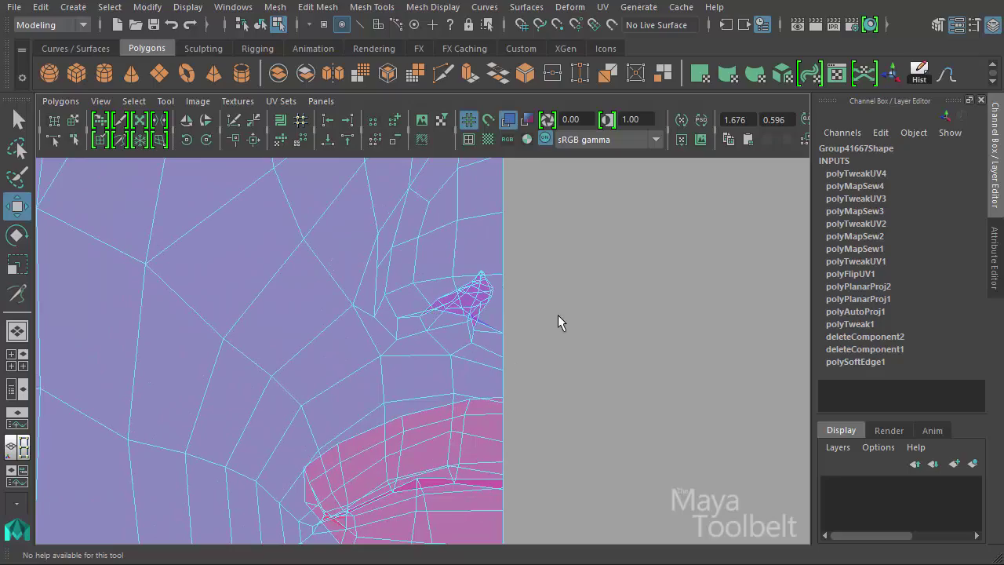
scroll(558, 321, "down", 2)
- Inspect the hole in the face UVs, the grid's other shells and the eye area
middle_click_drag(264, 306, 439, 366, "alt")
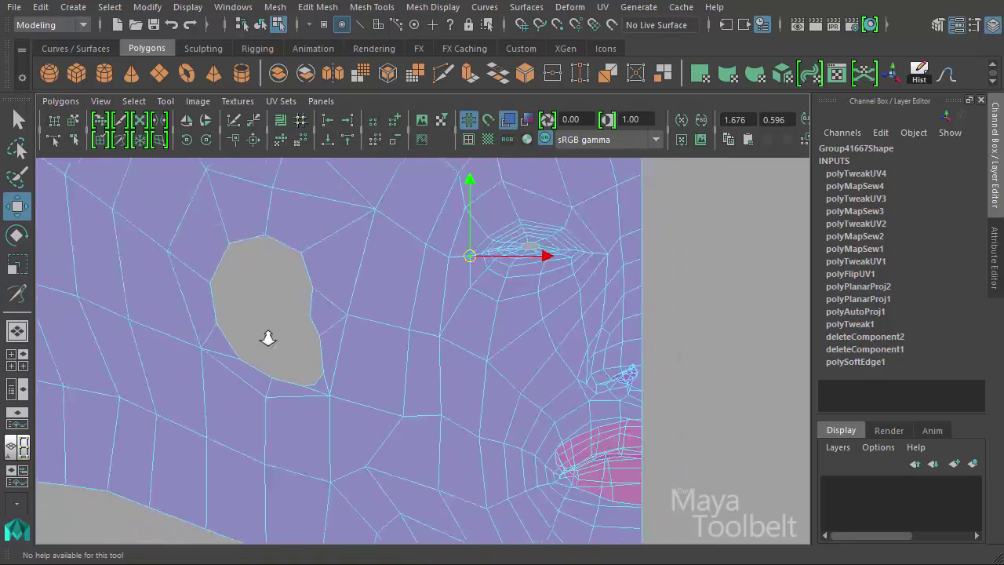
scroll(251, 325, "down", 2)
middle_click_drag(240, 318, 416, 317, "alt")
scroll(253, 316, "down", 2)
middle_click_drag(254, 316, 432, 323, "alt")
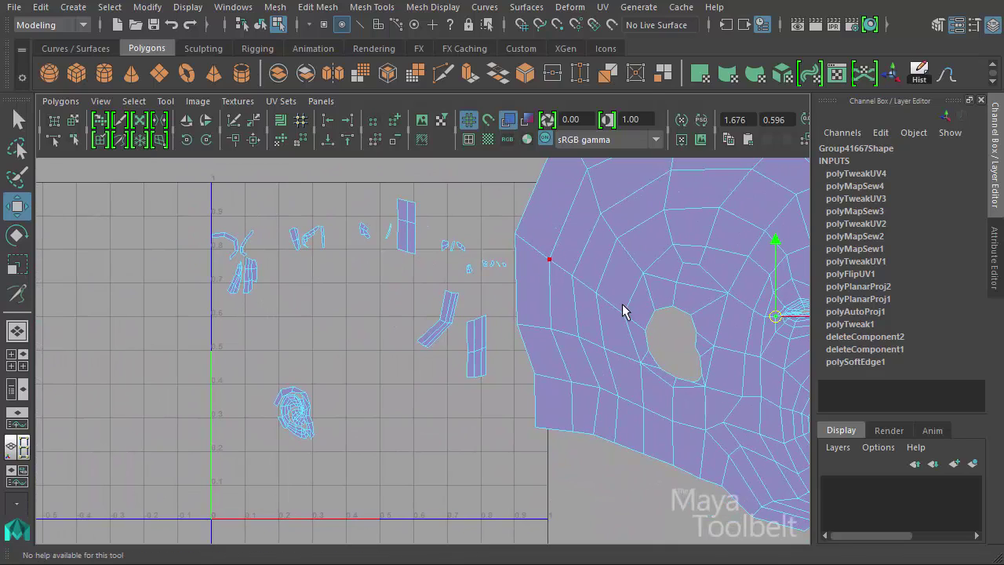
scroll(622, 312, "down", 1)
middle_click_drag(622, 312, 422, 365, "alt")
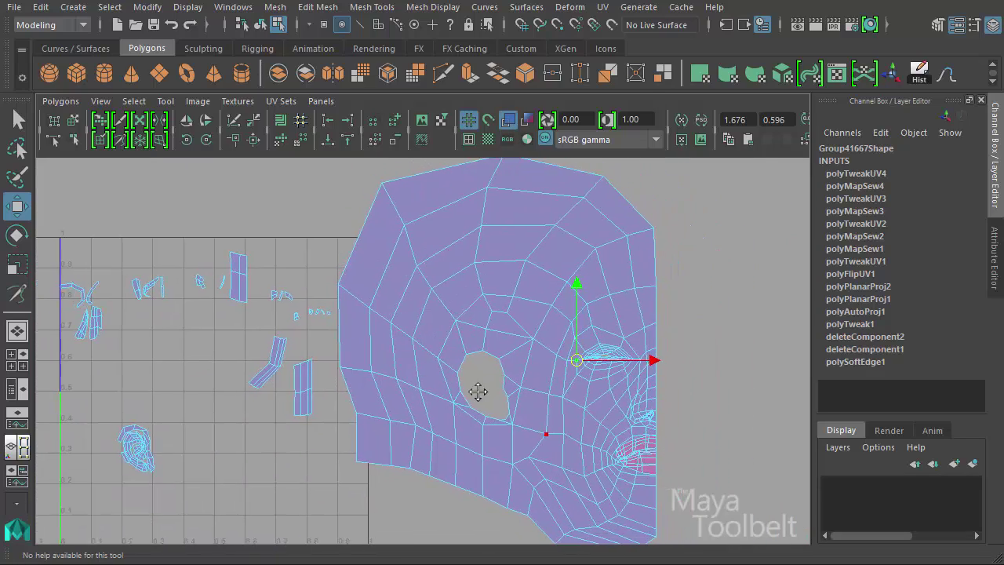
scroll(476, 390, "up", 2)
scroll(366, 392, "up", 2)
middle_click_drag(366, 392, 354, 310, "alt")
scroll(423, 350, "up", 2)
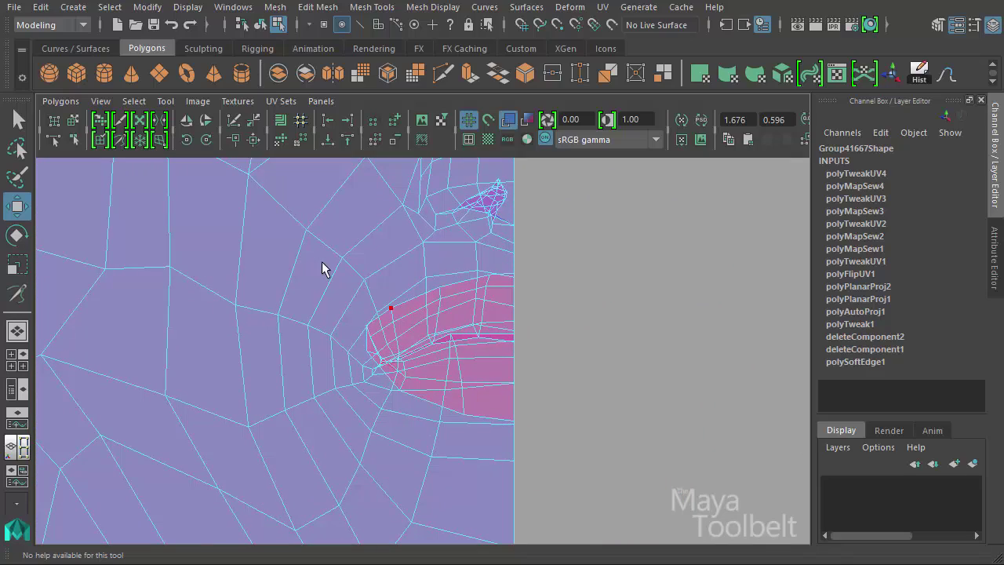
scroll(481, 318, "up", 1)
scroll(619, 339, "up", 1)
scroll(291, 431, "down", 3)
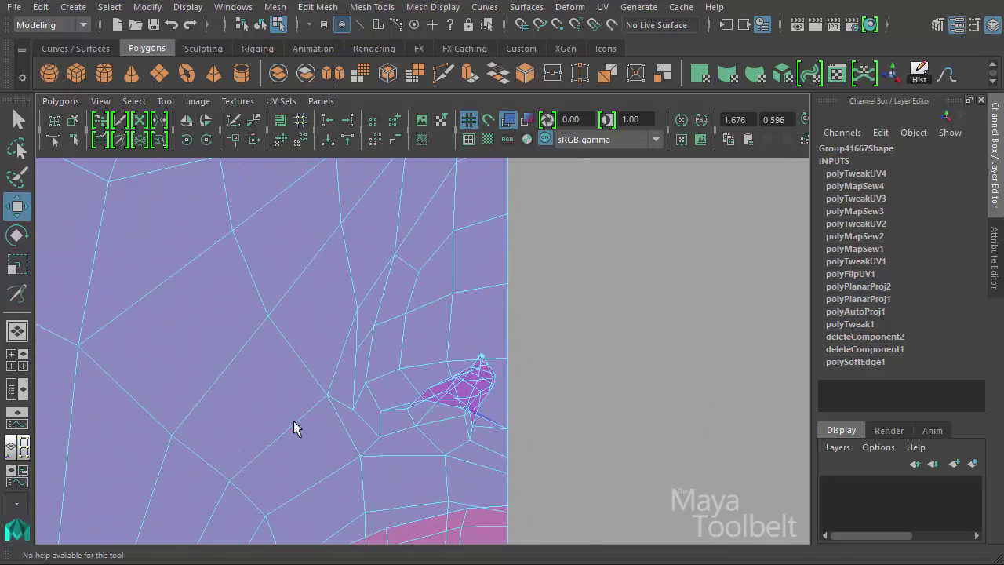
scroll(549, 408, "up", 1)
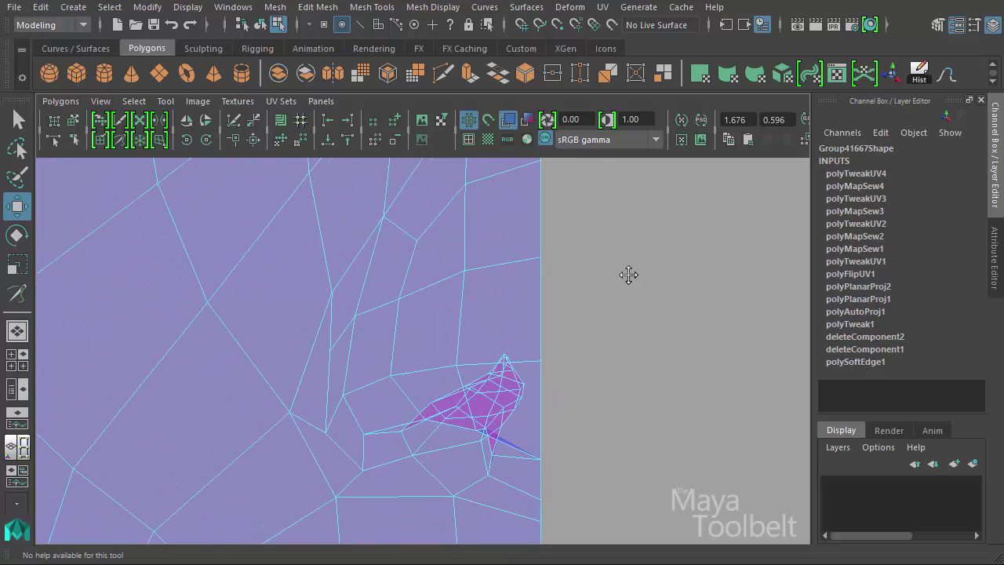
scroll(309, 336, "up", 3)
scroll(190, 319, "up", 2)
middle_click_drag(340, 363, 714, 381, "alt")
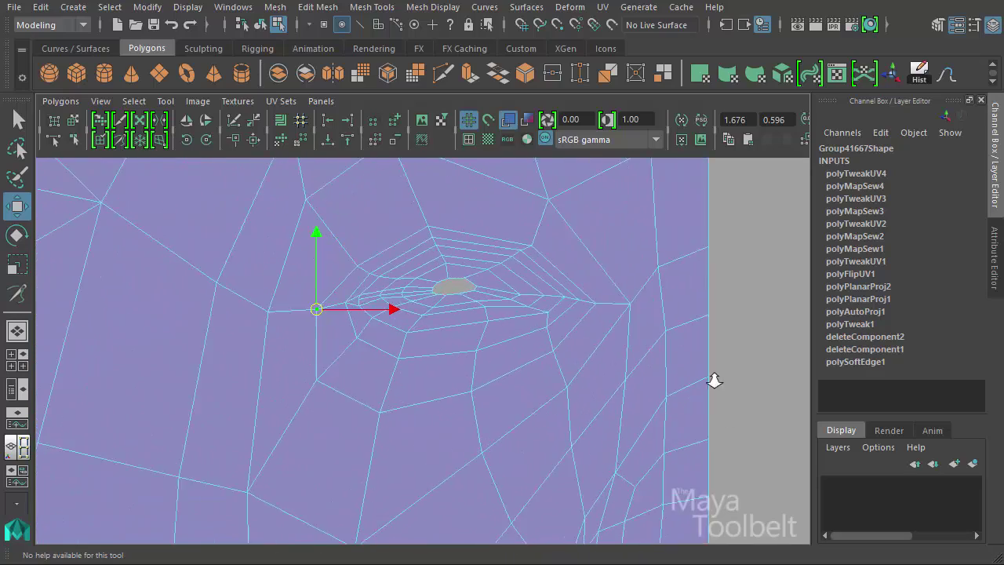
scroll(713, 380, "down", 1)
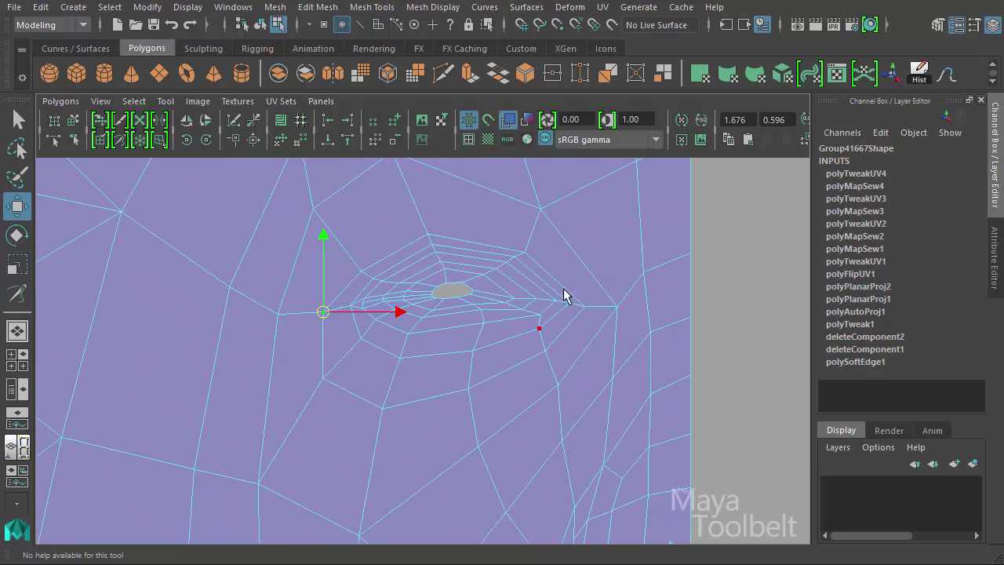
scroll(565, 296, "down", 2)
scroll(188, 314, "down", 3)
- Return the head to object mode, frame it, and orbit to view it from below
scroll(258, 332, "down", 2)
key("F8")
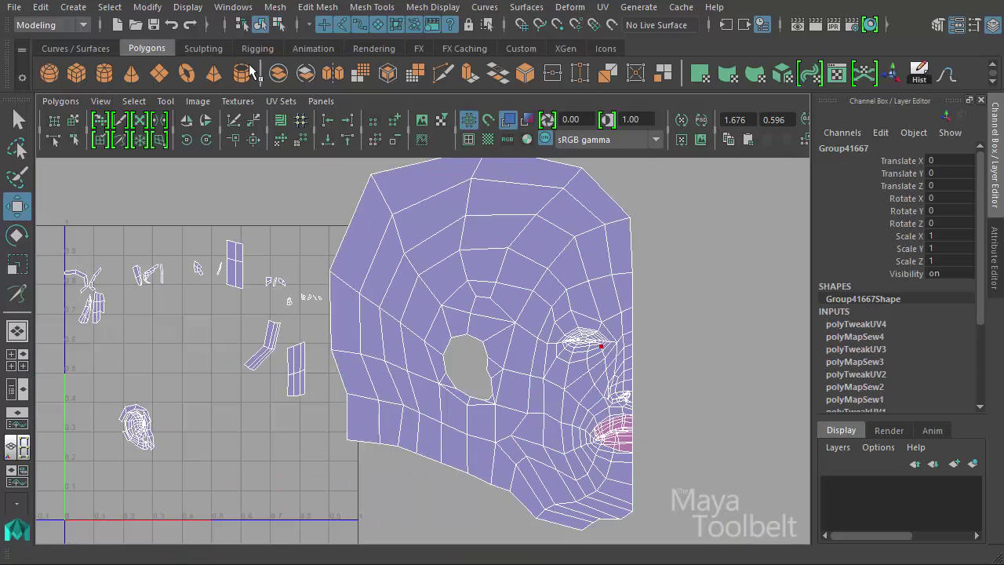
left_click(260, 24)
key("F8")
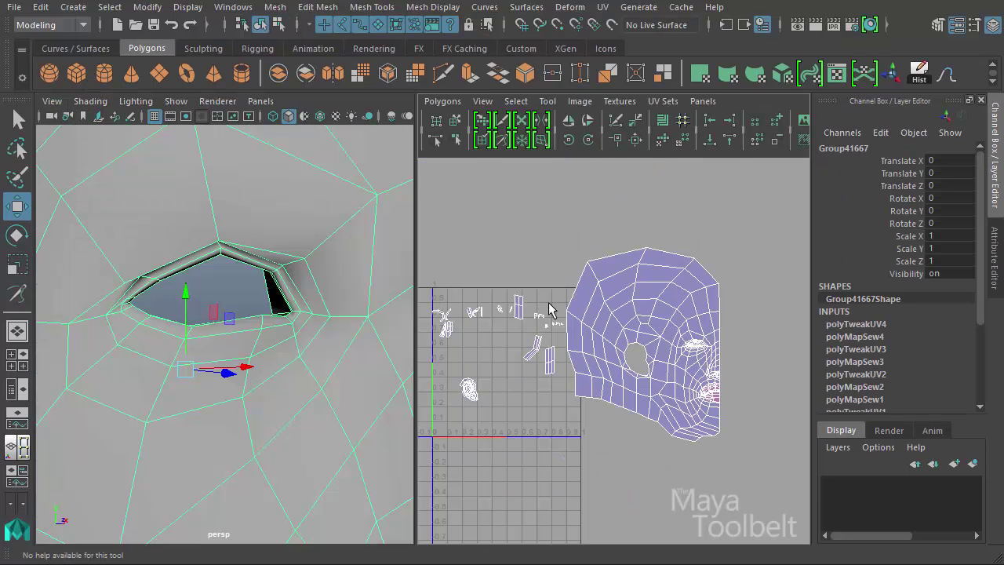
key("f")
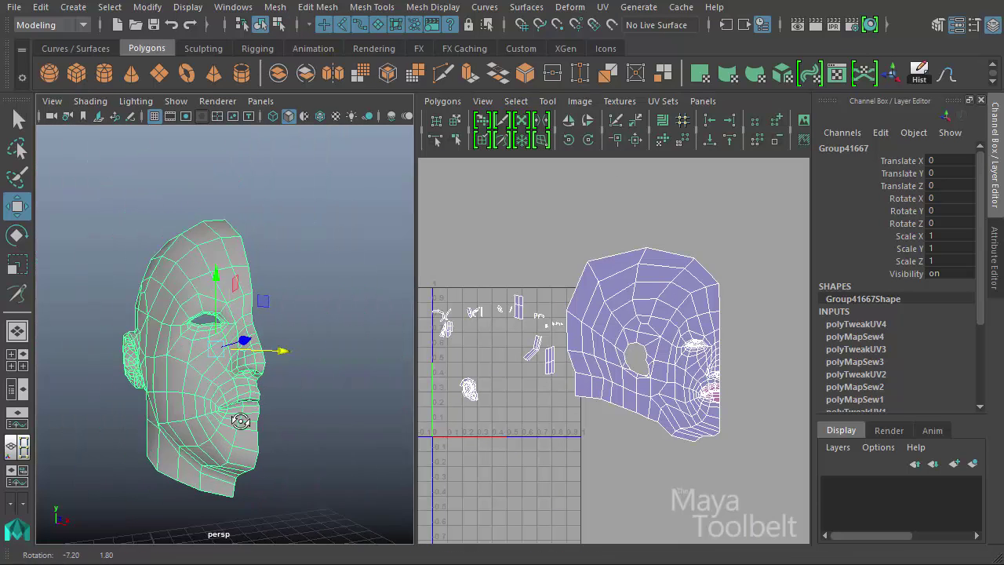
left_click(355, 448)
left_click_drag(355, 448, 314, 365, "alt")
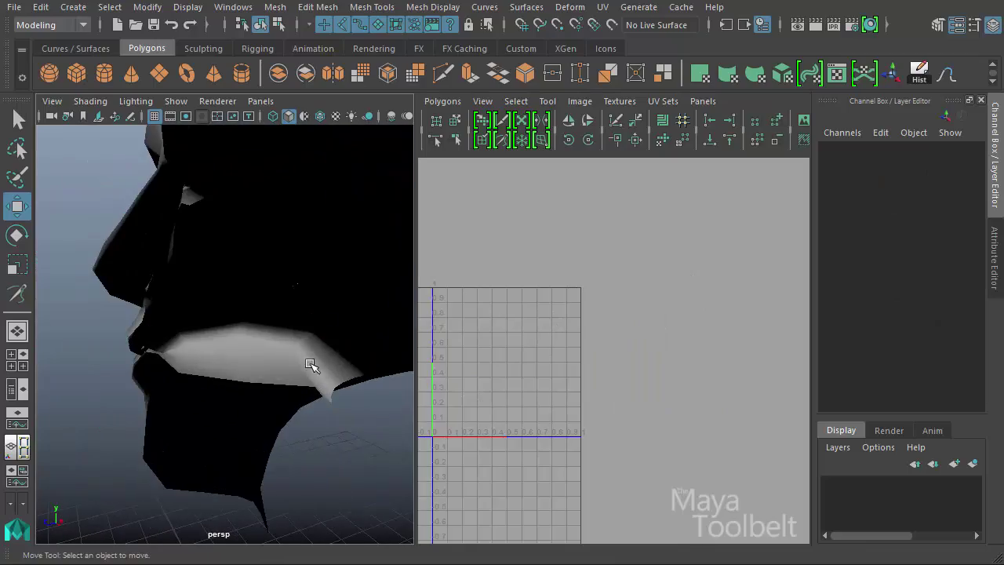
left_click(243, 374)
mouse_move(243, 373)
left_mouse_down("alt")
mouse_move(262, 395)
mouse_move(191, 330)
mouse_move(258, 354)
mouse_move(191, 312)
mouse_move(195, 282)
mouse_move(225, 235)
mouse_move(157, 253)
left_mouse_up("alt")
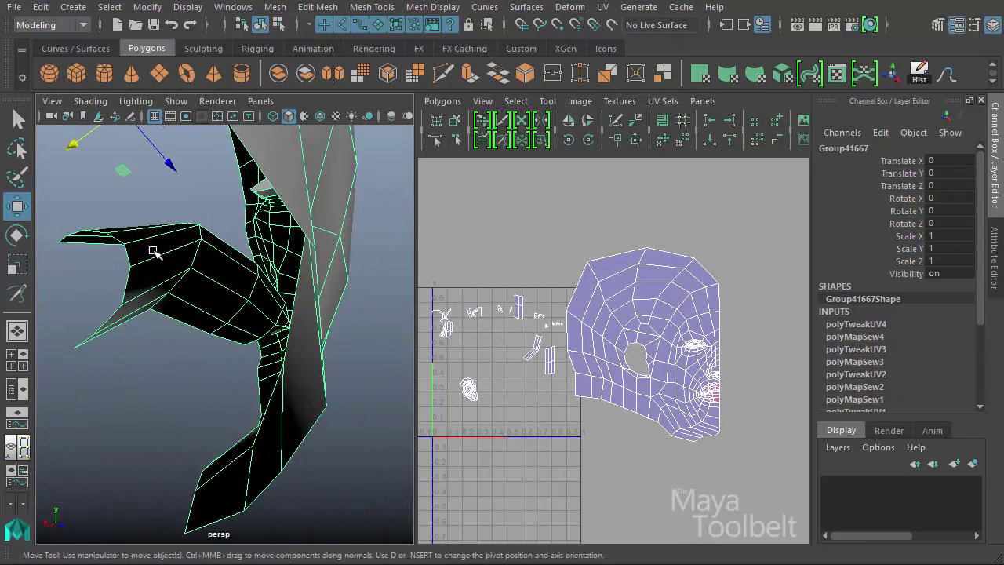
- Select a block of ear faces and grow the selection three times to cover the ear
right_click_drag(152, 251, 146, 290)
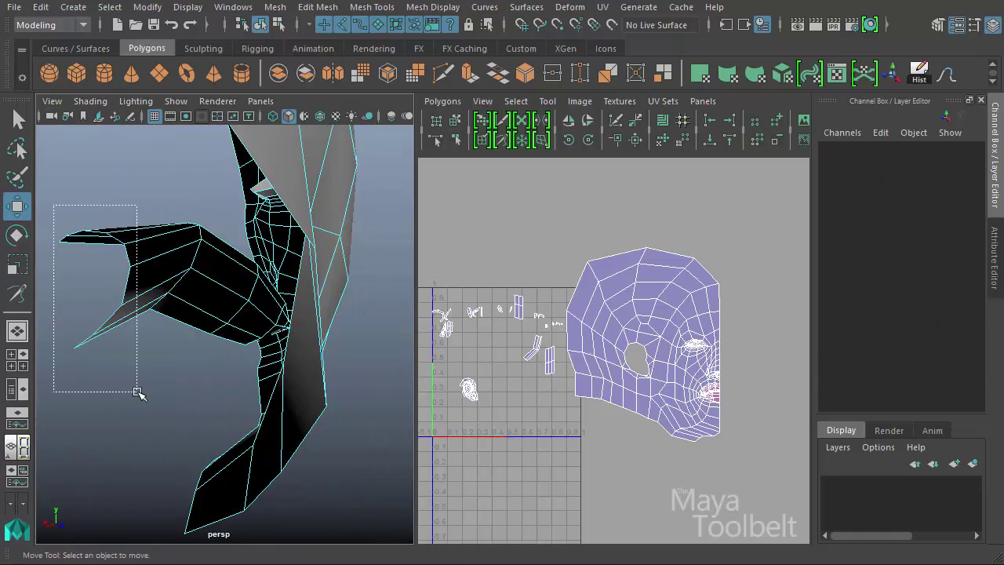
left_click_drag(121, 384, 145, 396)
key("f")
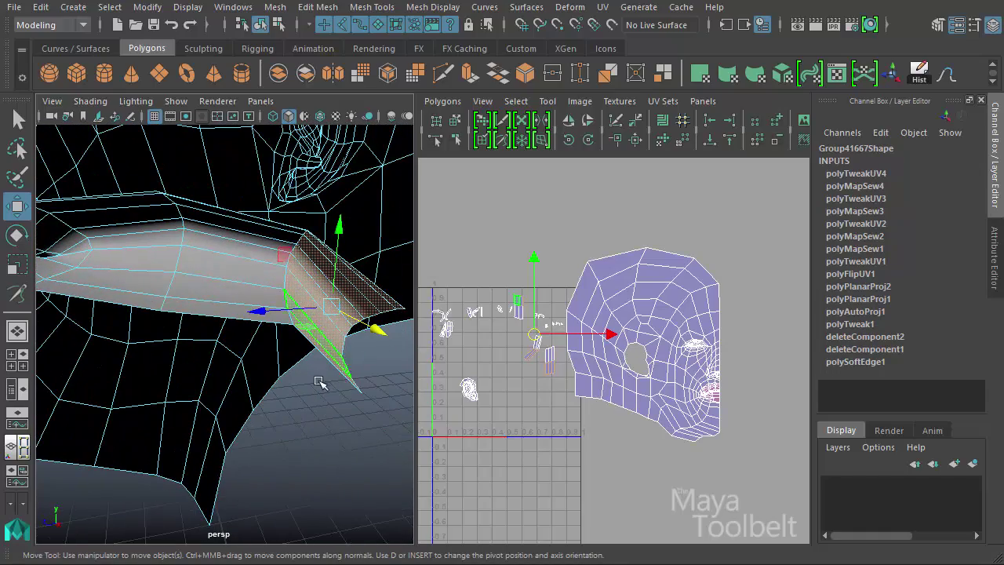
left_click_drag(347, 363, 315, 385, "alt")
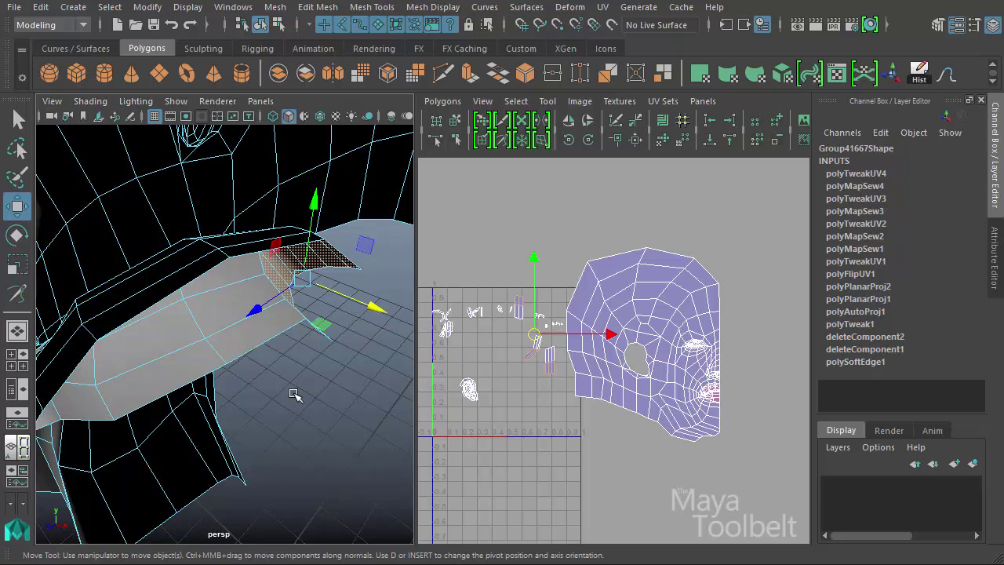
key("shift+period")
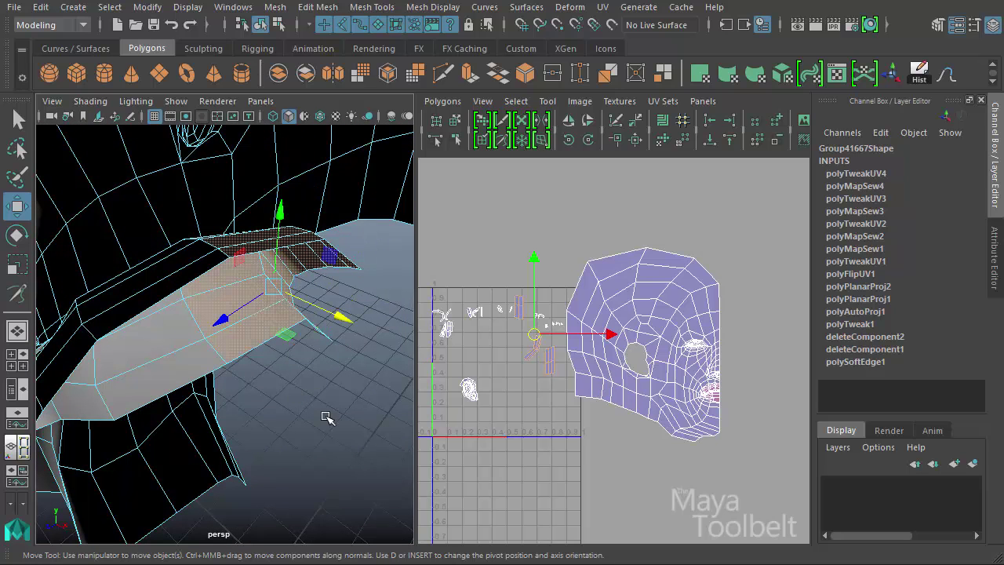
key("shift+period")
left_click_drag(212, 360, 241, 340, "alt")
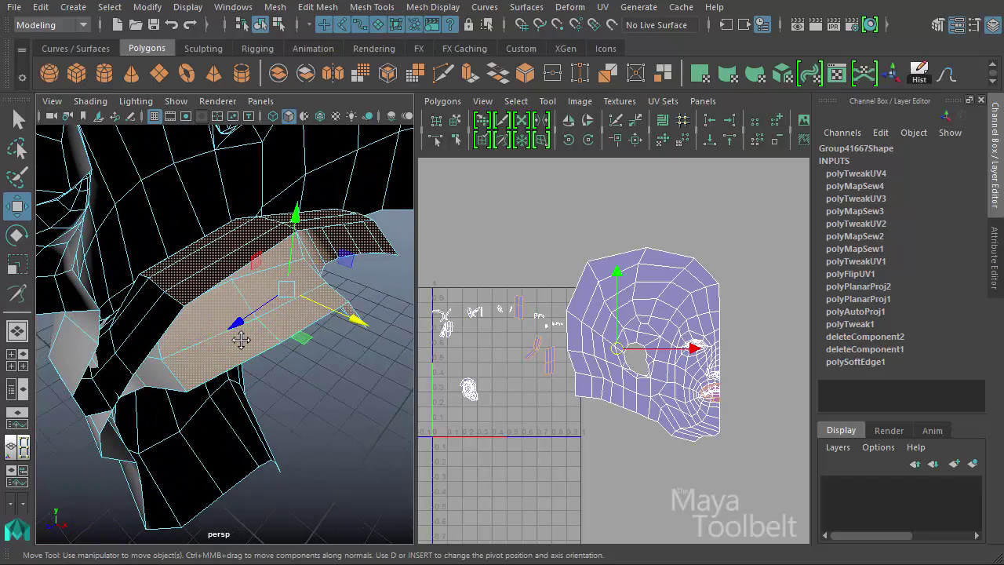
key("shift+period")
key("shift+period")
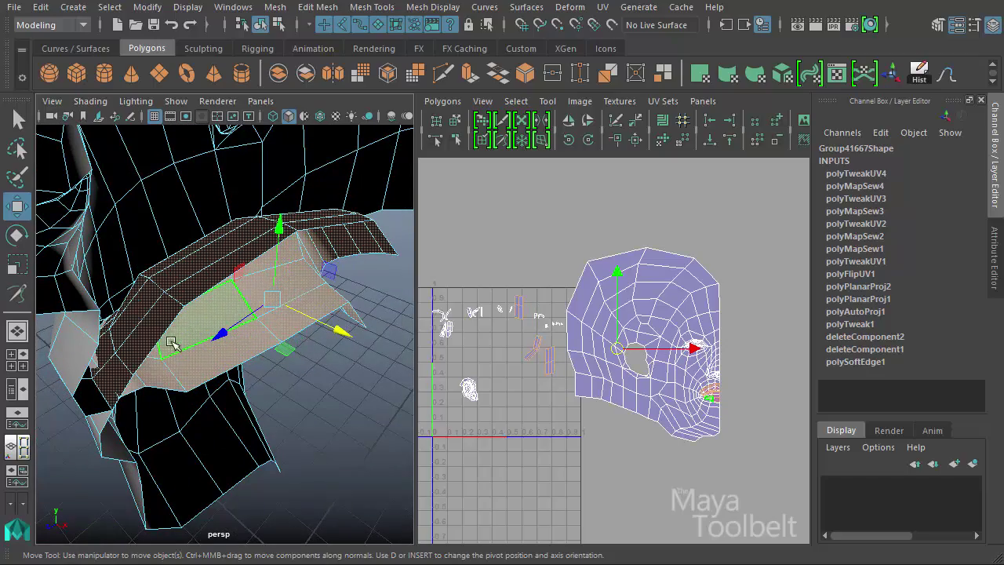
mouse_move(172, 344)
left_mouse_down("alt")
mouse_move(96, 316)
mouse_move(225, 358)
mouse_move(203, 347)
mouse_move(204, 324)
mouse_move(201, 358)
mouse_move(196, 345)
left_mouse_up("alt")
- Orbit around the selected ear faces and zoom the UV Editor out to the 0–1 layout
middle_click_drag(625, 350, 541, 288, "alt")
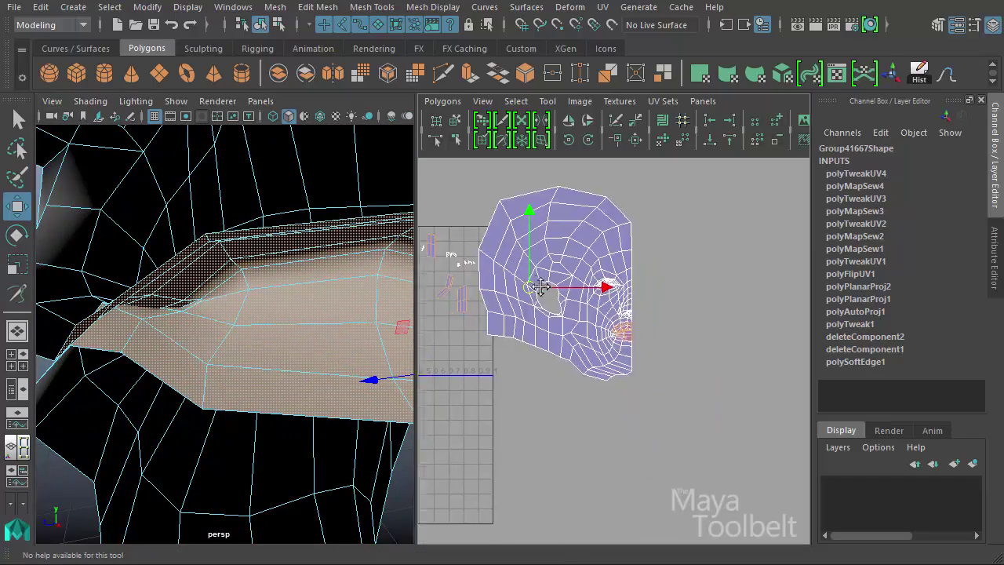
right_click_drag(541, 287, 749, 341, "alt")
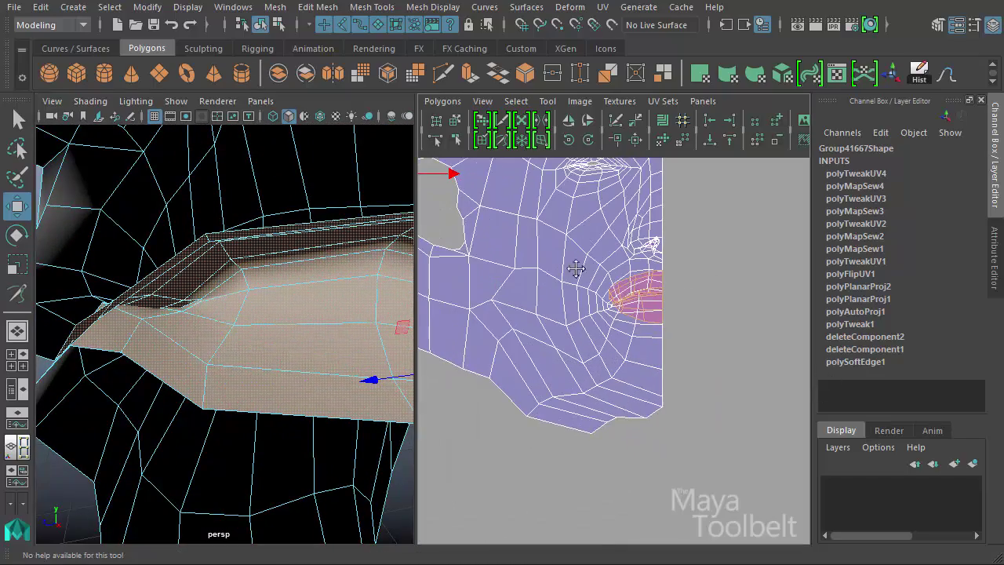
scroll(661, 330, "down", 3)
scroll(511, 309, "down", 3)
middle_click_drag(511, 309, 608, 314, "alt")
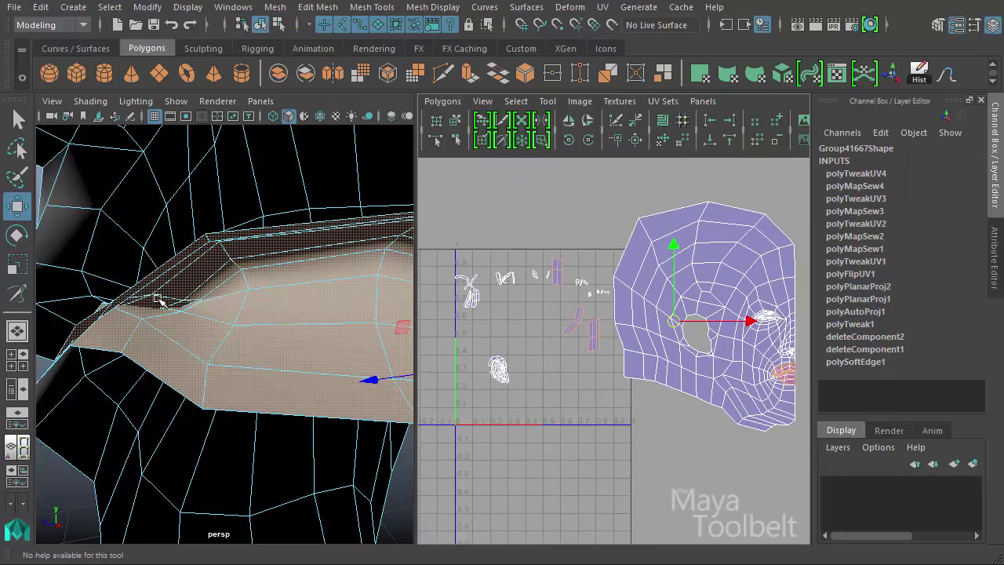
left_click_drag(157, 301, 235, 330, "alt")
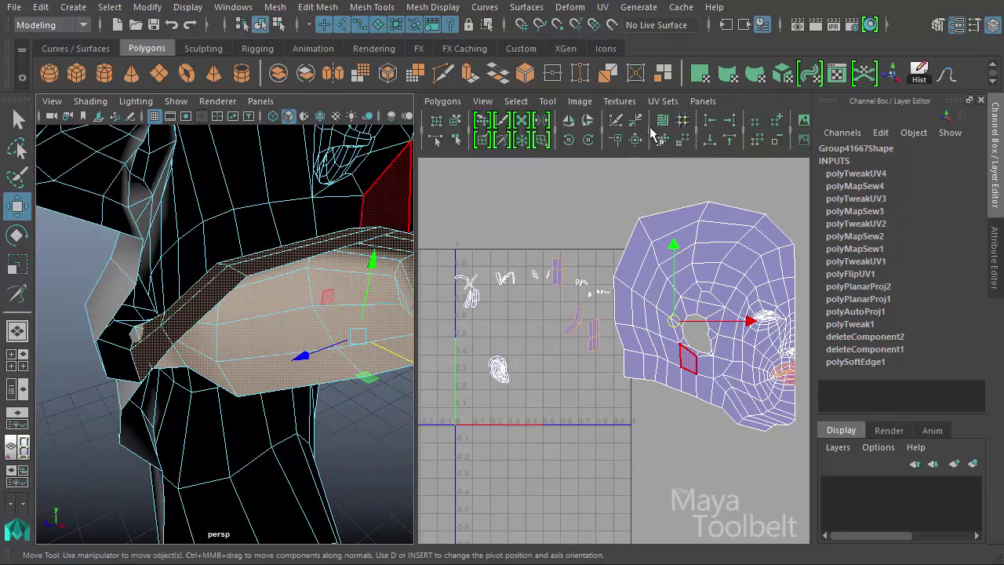
left_click_drag(288, 293, 346, 291, "alt")
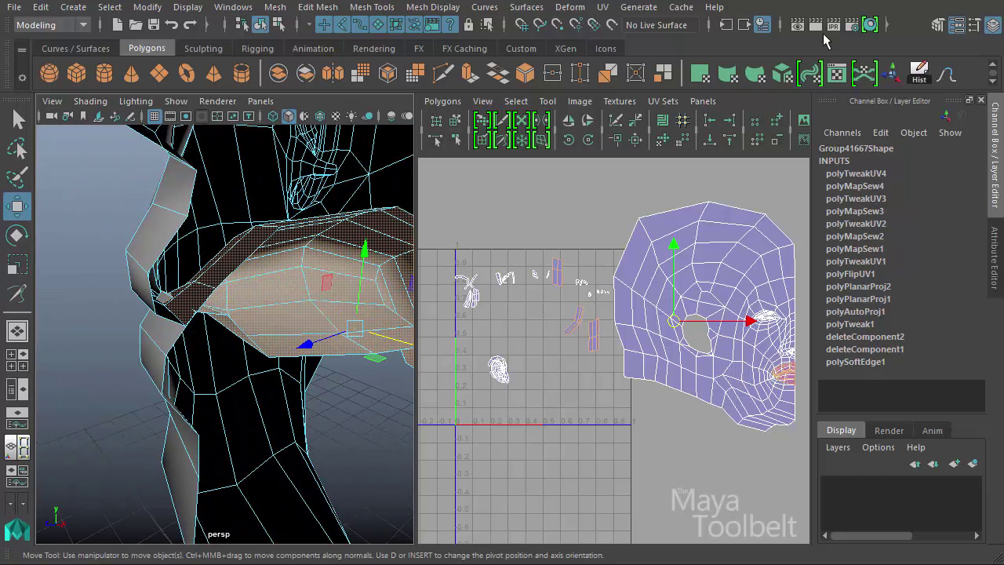
- Apply UV > Automatic projection to the selected ear faces
left_click(602, 7)
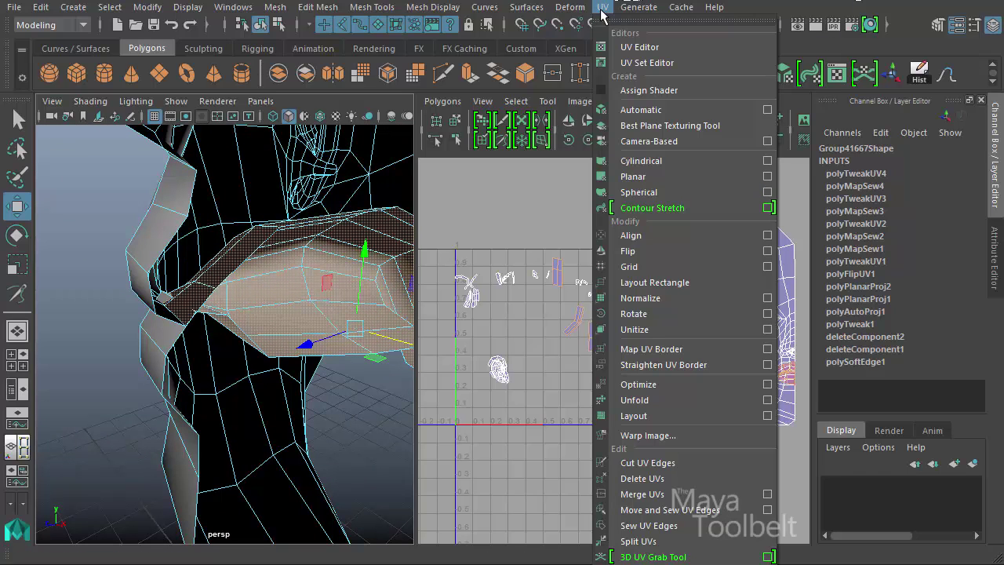
left_click(673, 113)
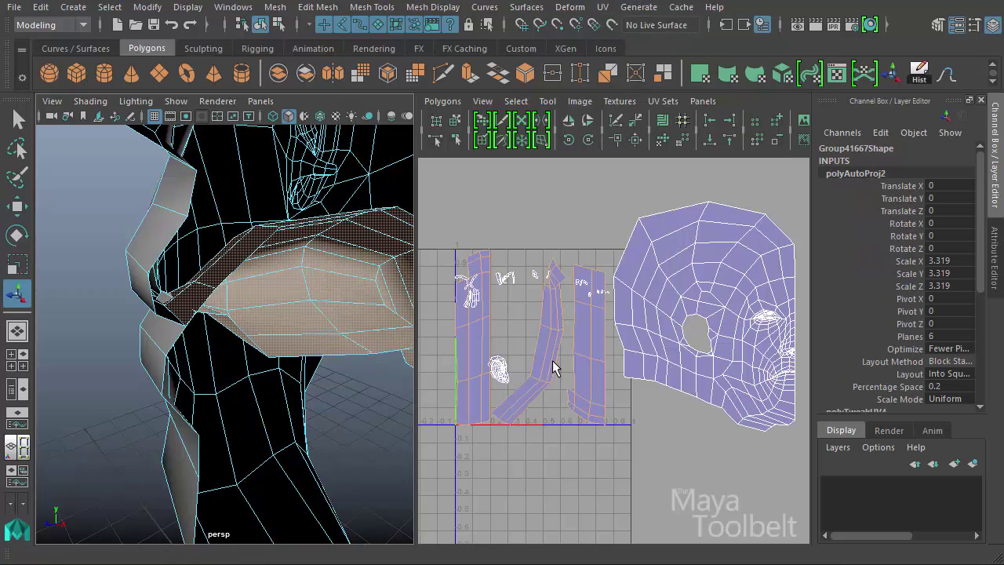
middle_click_drag(531, 407, 576, 357, "alt")
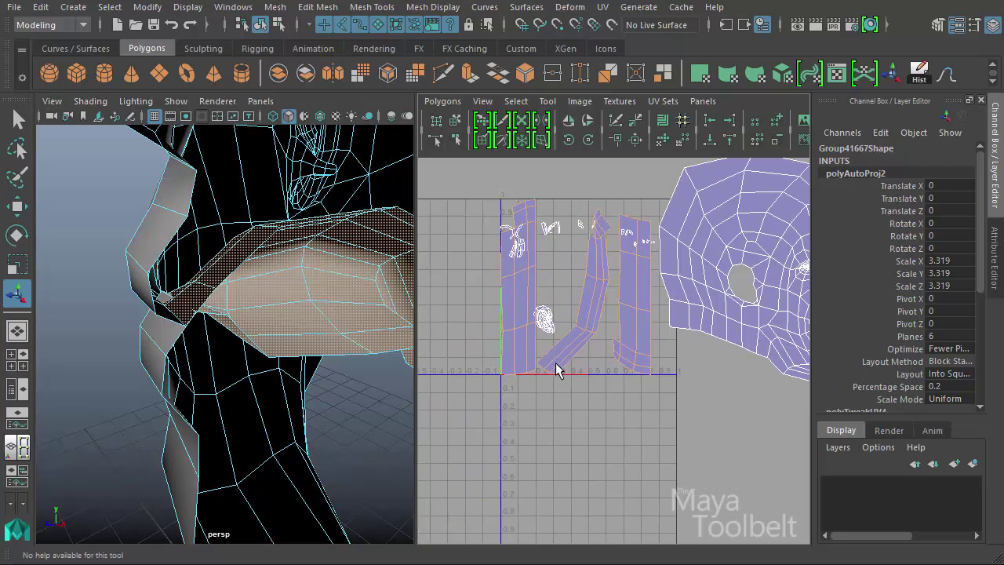
- Select the new ear UVs and expand the selection to their whole shells
right_click_drag(558, 370, 612, 363)
left_click_drag(478, 361, 672, 394)
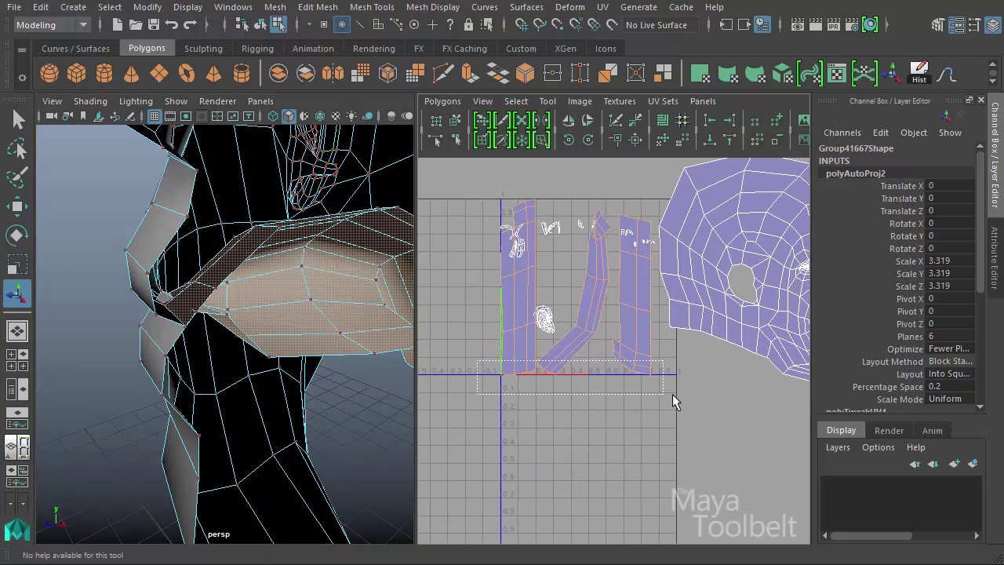
left_click(515, 102)
left_click(568, 162)
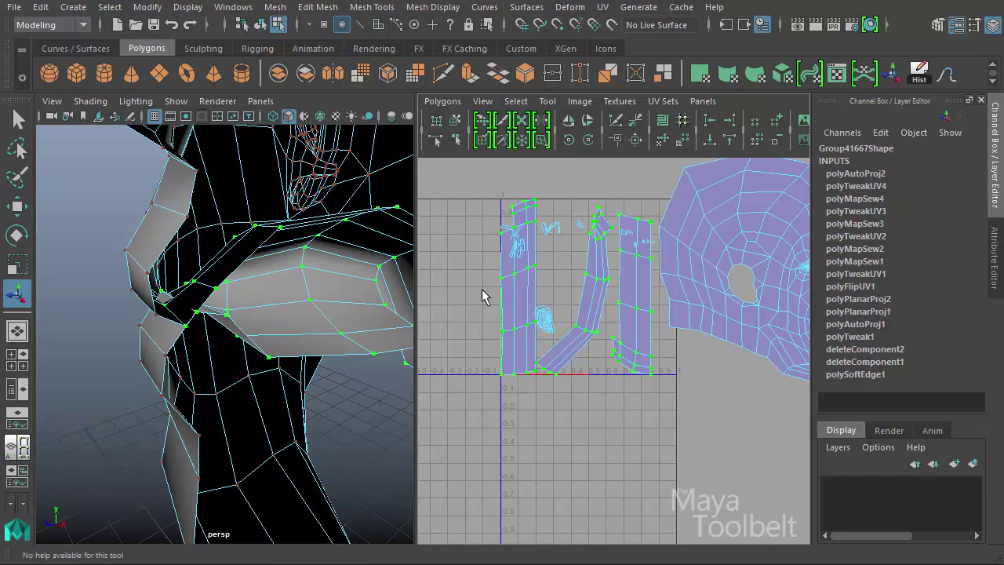
scroll(641, 308, "down", 2)
scroll(540, 352, "down", 2)
- Move the ear shells to sit right of the head shell
key("w")
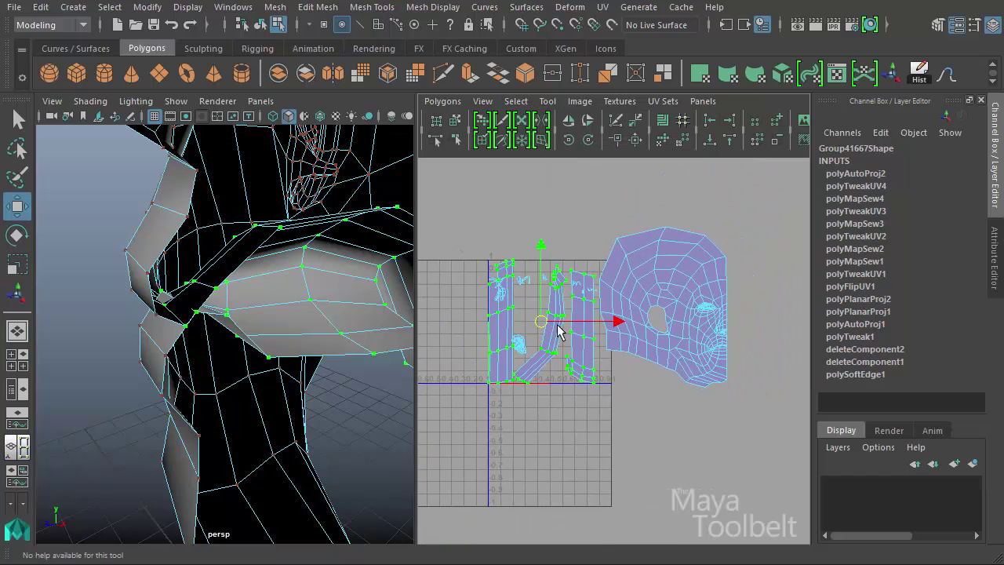
left_click_drag(600, 351, 735, 343)
middle_click_drag(734, 343, 601, 359, "alt")
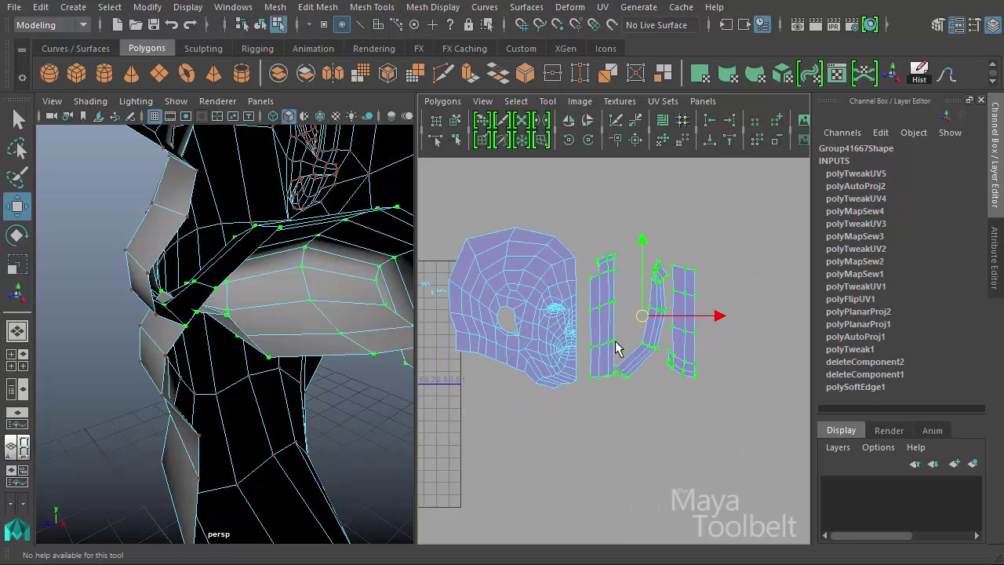
mouse_move(617, 348)
left_mouse_down()
mouse_move(563, 351)
mouse_move(655, 345)
left_mouse_up()
- Maximize the UV Editor and straighten the bent lower corner of the middle strip
key("space")
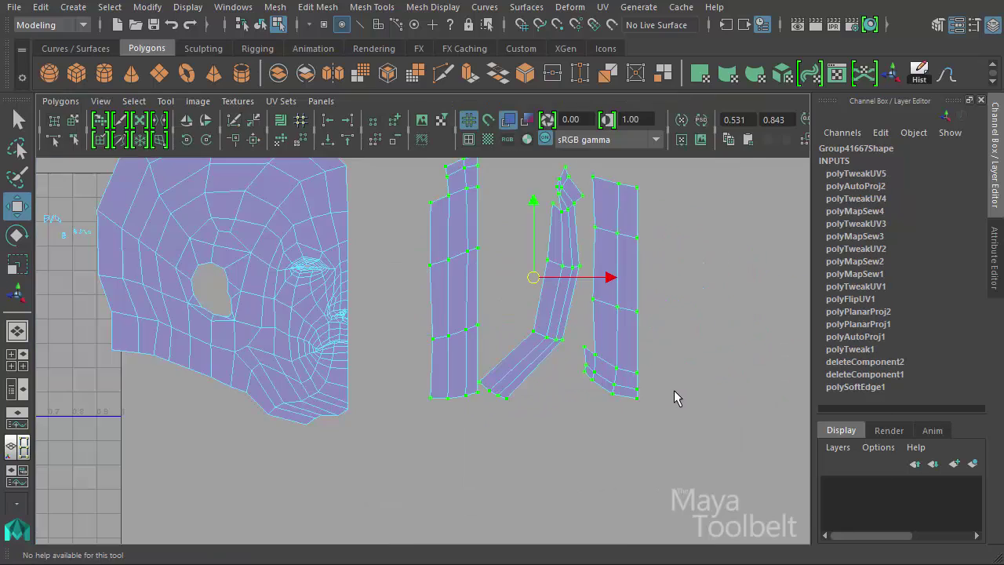
middle_click_drag(330, 320, 303, 369, "alt")
left_click(490, 344)
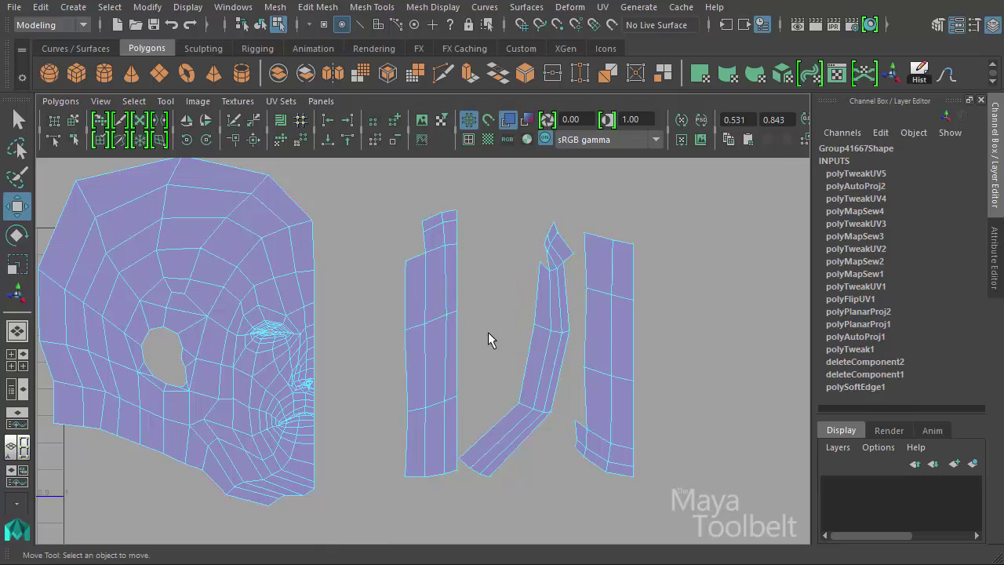
key("F10")
left_click(455, 275)
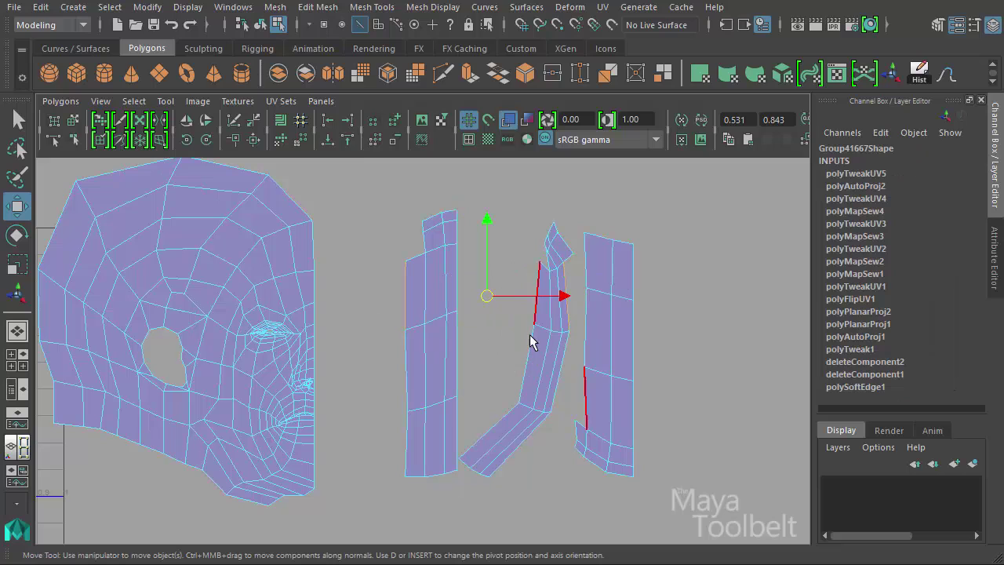
key("F9")
left_click(469, 470)
left_click_drag(471, 468, 523, 482)
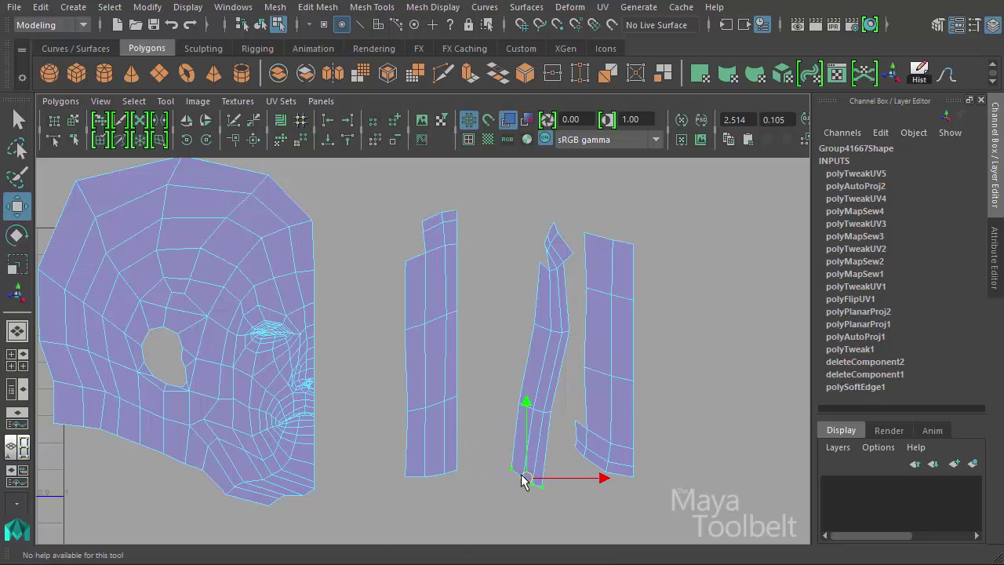
key("e")
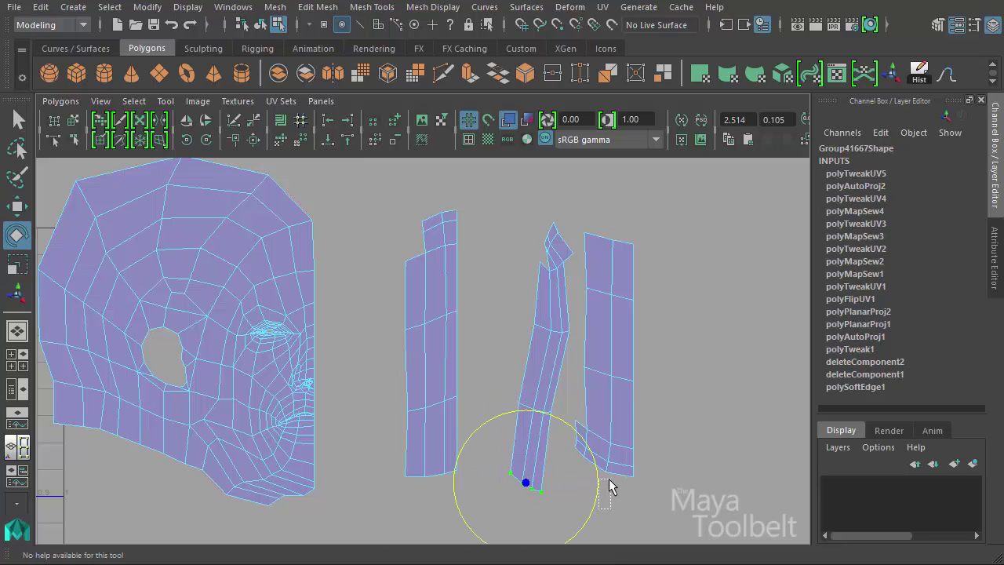
key("w")
- Rotate the middle strip's upper tip UVs counterclockwise and shift them left
middle_click_drag(510, 294, 482, 353, "alt")
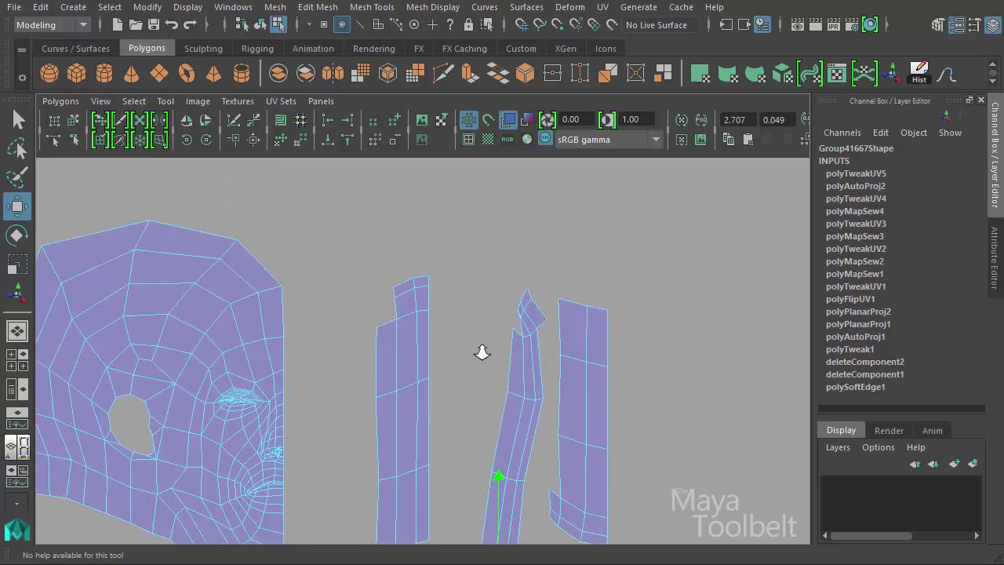
right_click_drag(482, 352, 549, 345, "alt")
left_click(567, 334)
left_click_drag(555, 324, 551, 325)
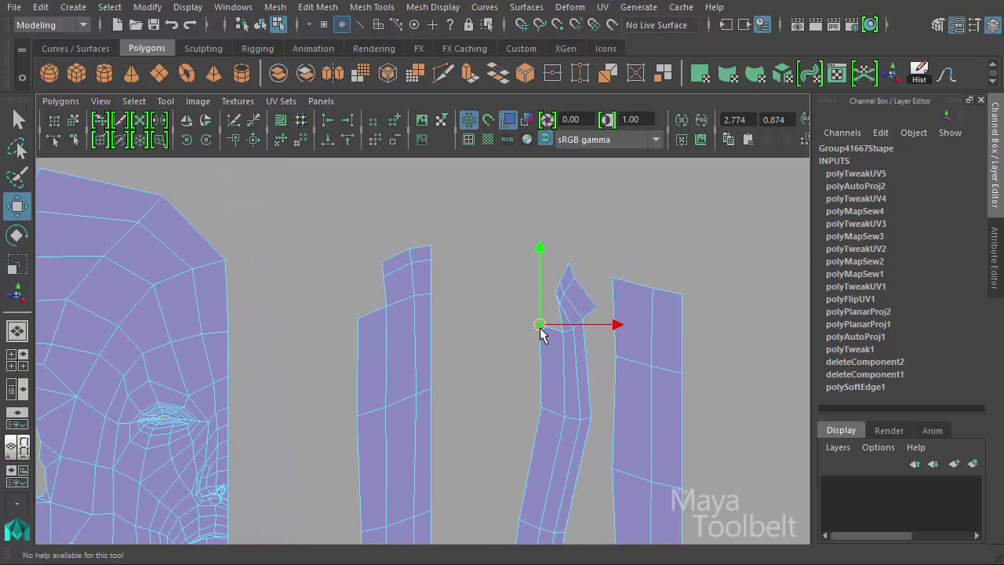
left_click_drag(585, 254, 547, 322)
key("e")
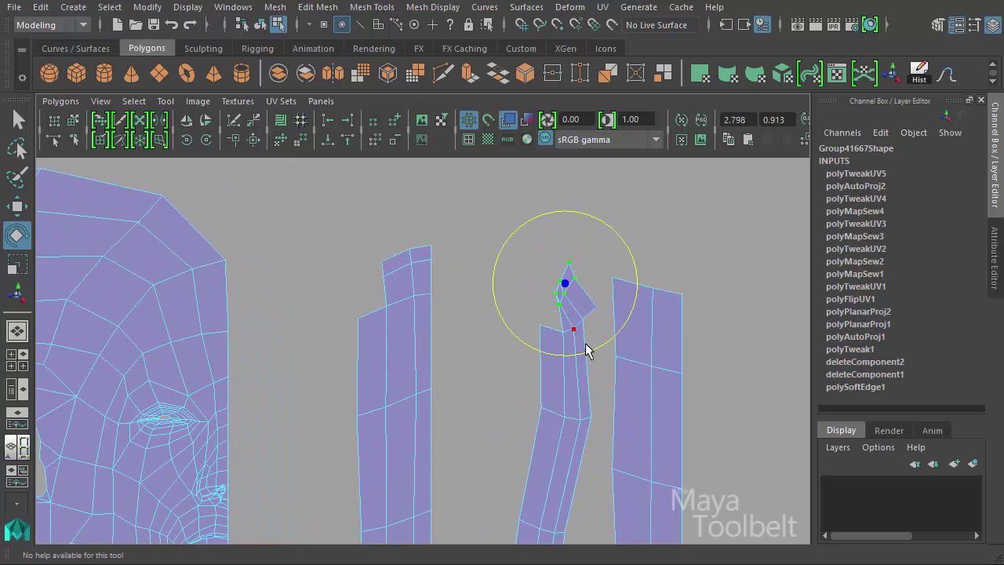
left_click_drag(596, 351, 649, 318)
key("w")
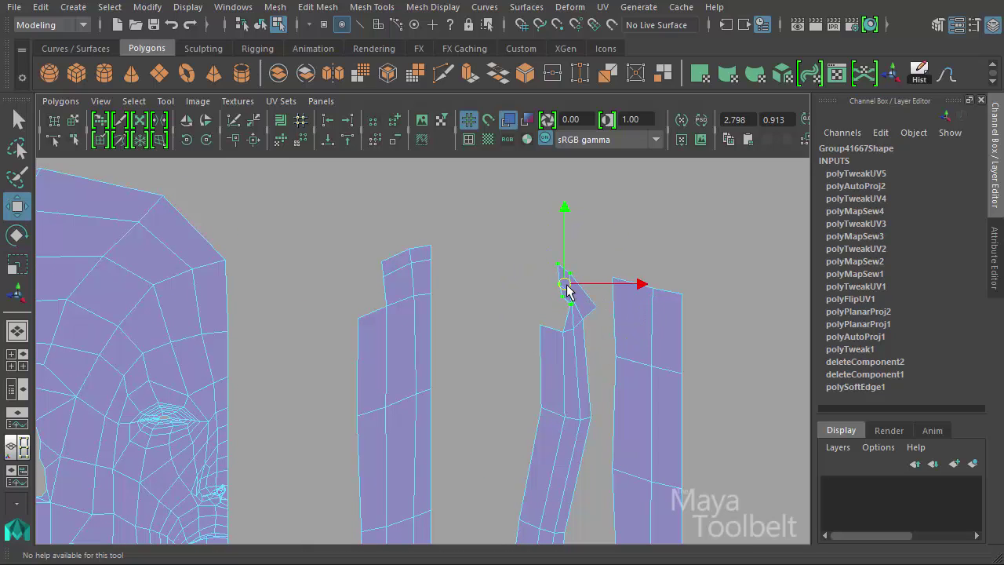
left_click_drag(567, 285, 552, 284)
right_click_drag(484, 302, 745, 331, "alt")
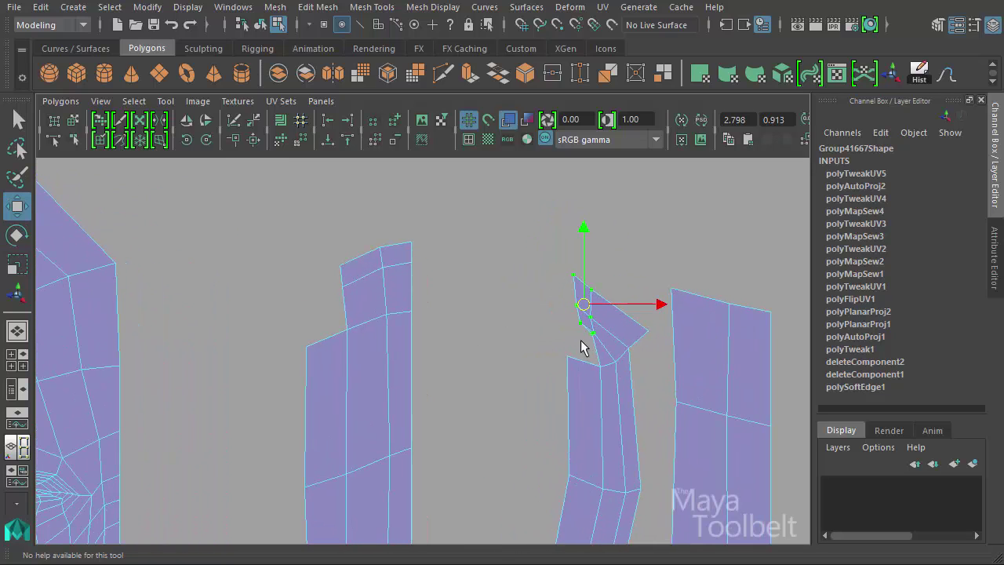
right_click_drag(592, 345, 479, 338, "alt")
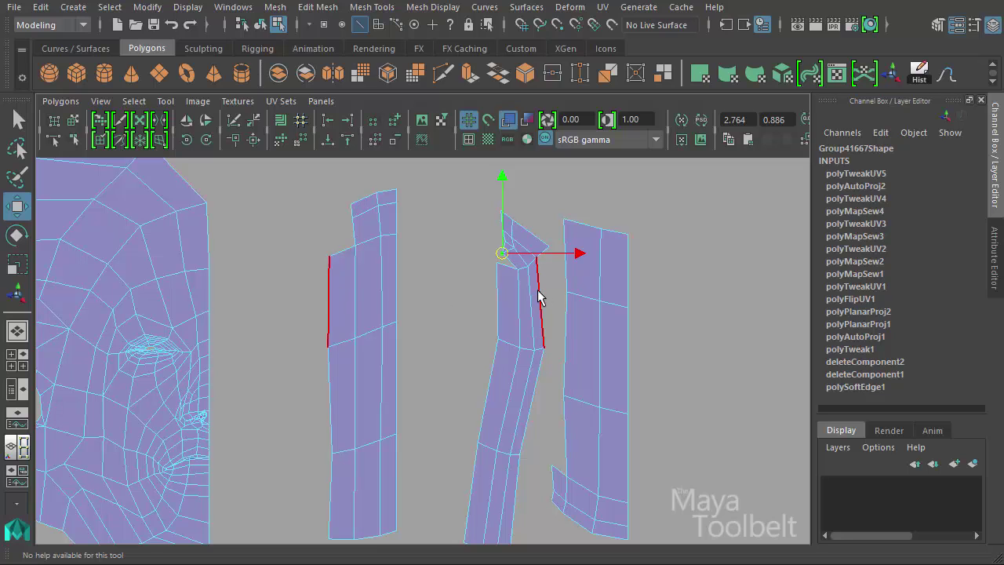
- Select the whole middle shell, slide it beside the left strip, and align its lower UVs
middle_click_drag(538, 291, 627, 280, "alt")
right_click_drag(627, 280, 542, 258, "alt")
key("F9")
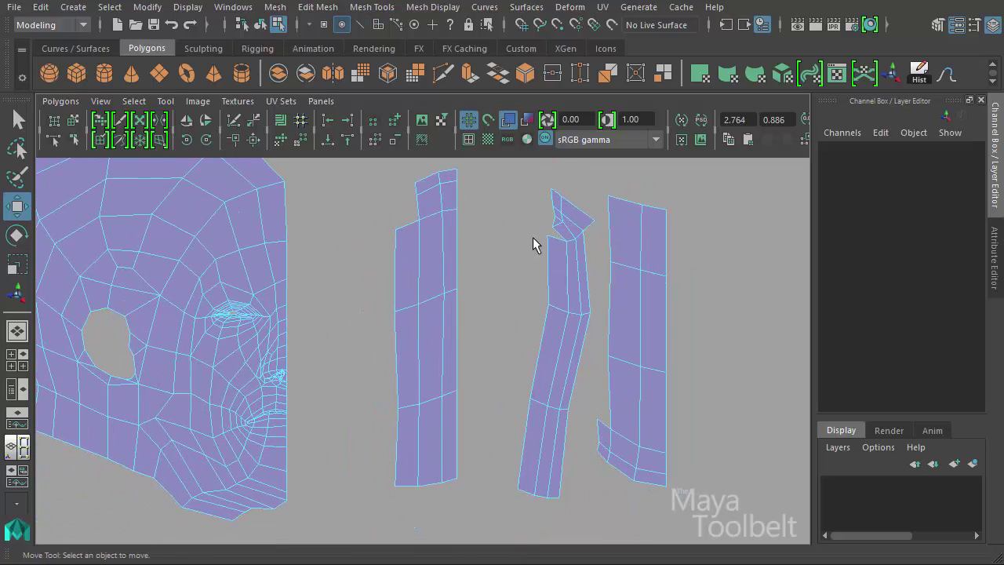
left_click_drag(541, 222, 570, 269)
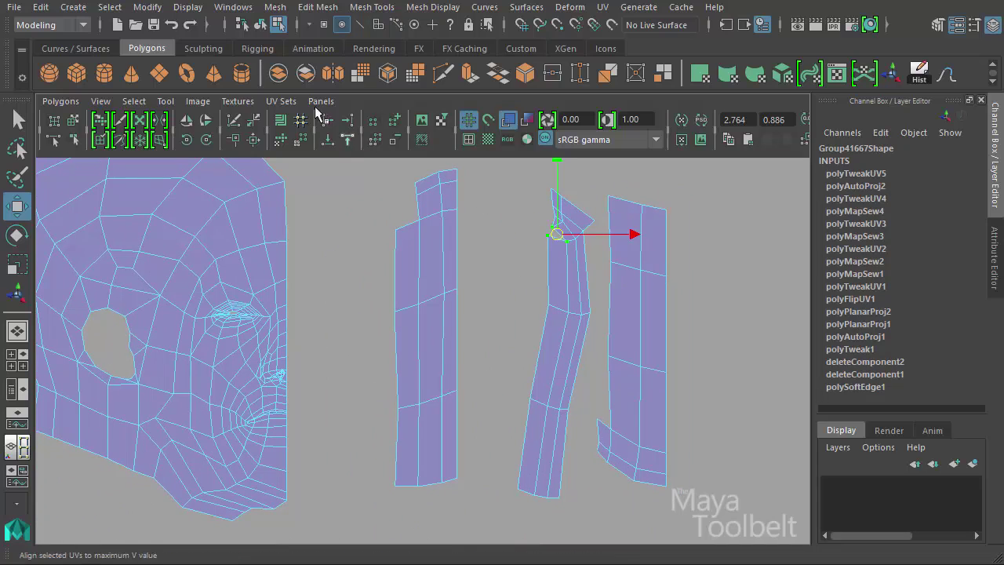
left_click(133, 101)
left_click(168, 176)
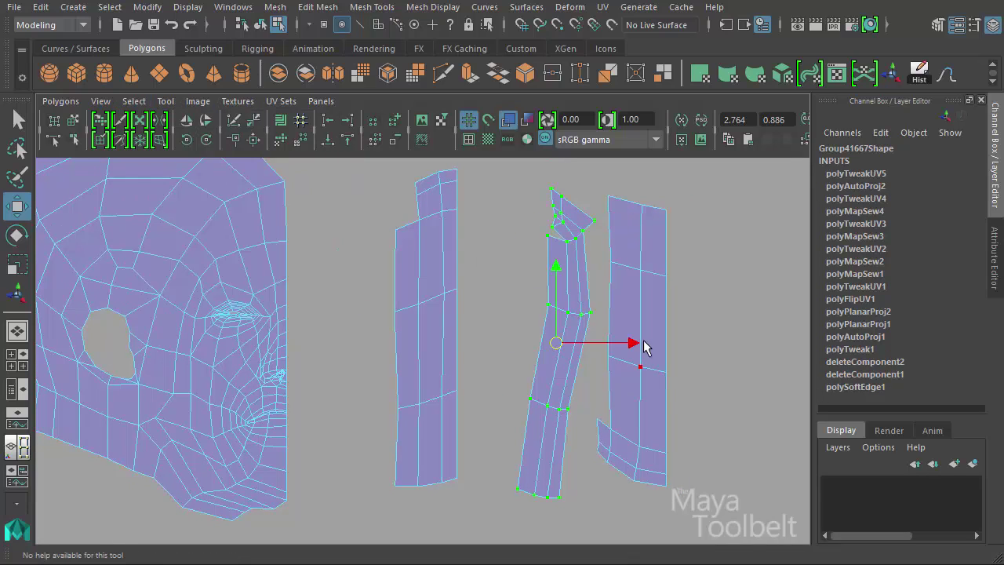
left_click_drag(643, 347, 447, 345)
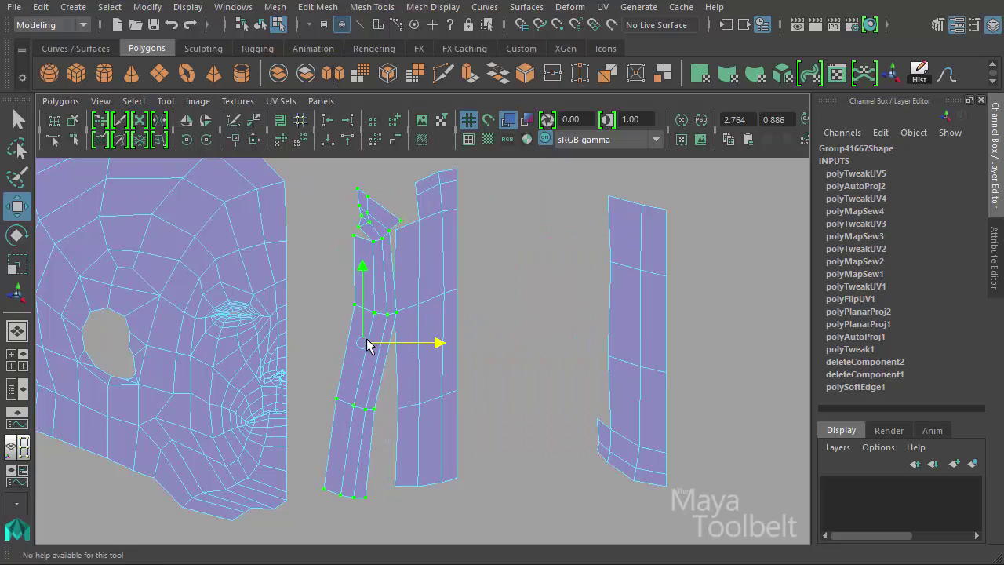
left_click_drag(369, 345, 366, 345)
key("e")
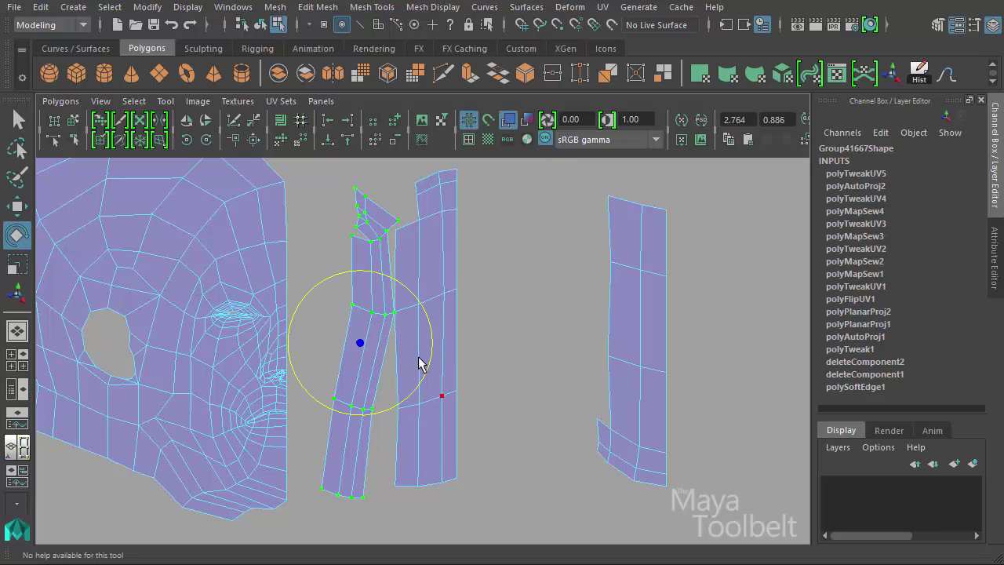
key("w")
left_click_drag(384, 431, 374, 403)
left_click_drag(379, 529, 380, 527)
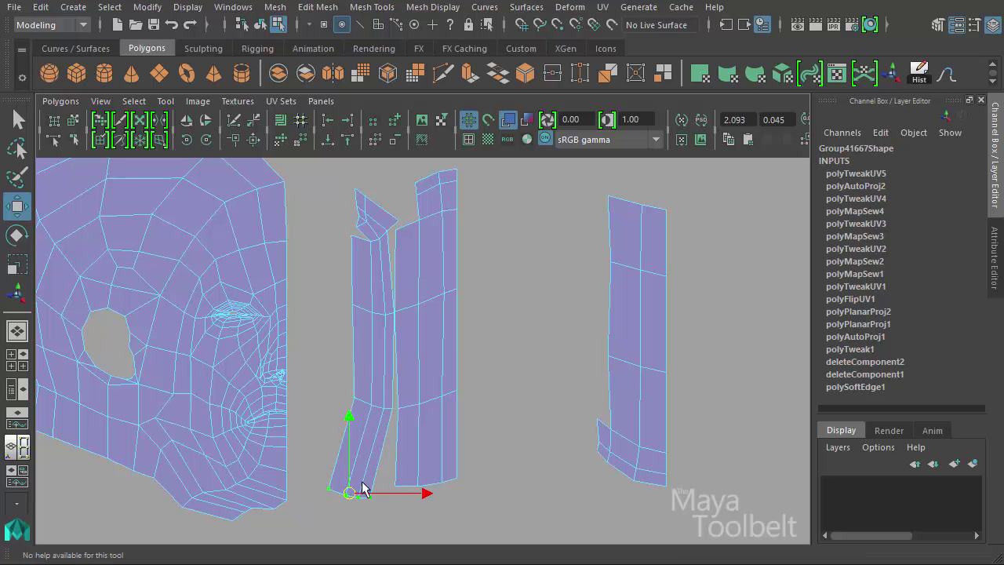
- Zoom in on the split ear shell and select the thin edge inside the gap
left_click_drag(358, 487, 365, 480)
right_click_drag(399, 285, 678, 388, "alt")
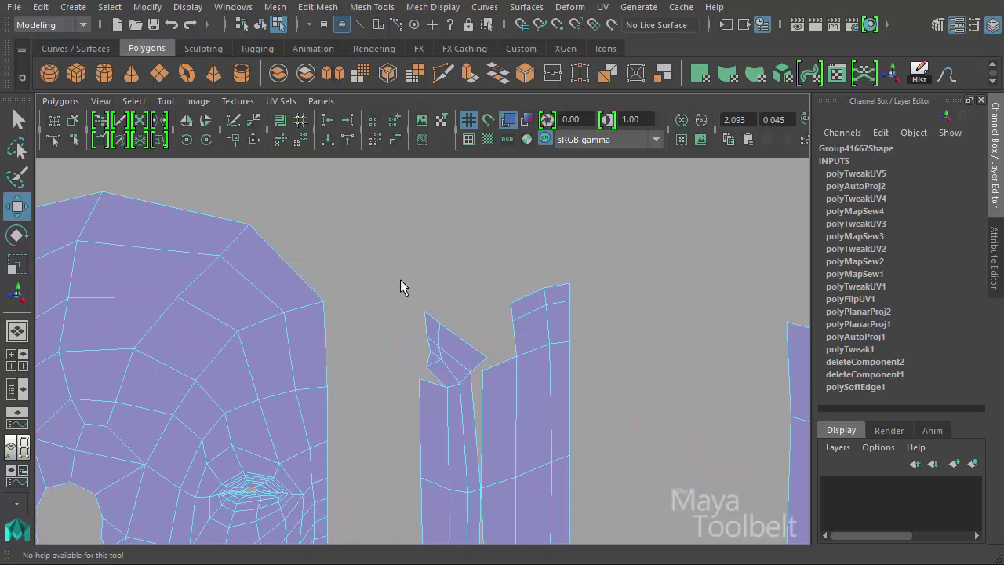
right_click_drag(428, 339, 654, 320, "alt")
left_click(517, 352)
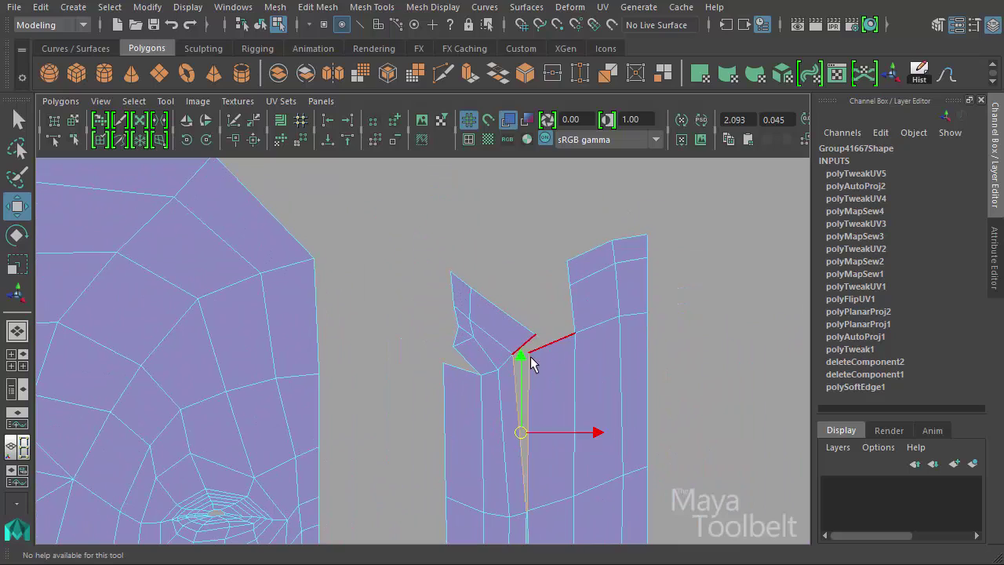
left_click(534, 333)
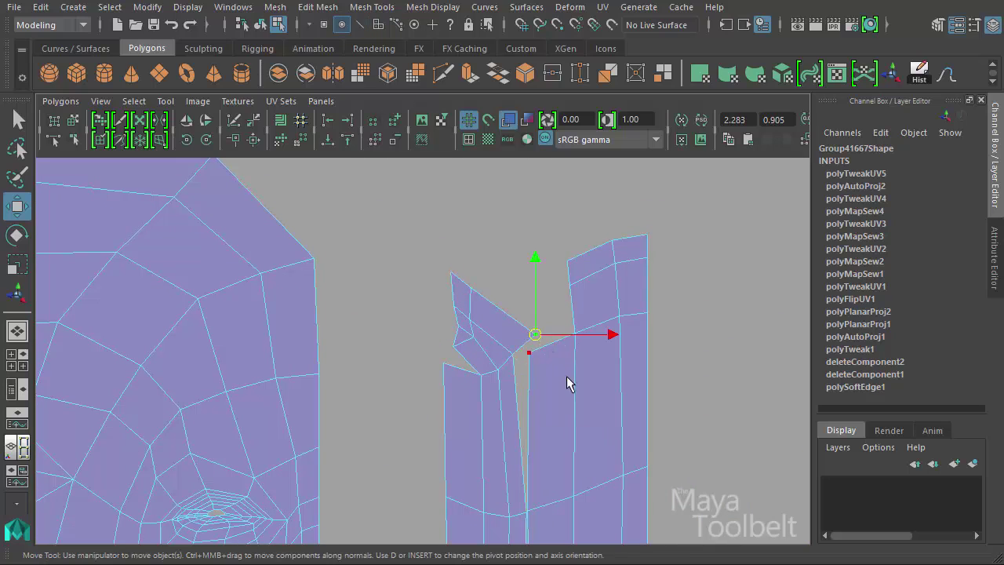
key("ctrl+z")
- Sew two open edges of the split ear shell, then undo the second sew
left_click(120, 138)
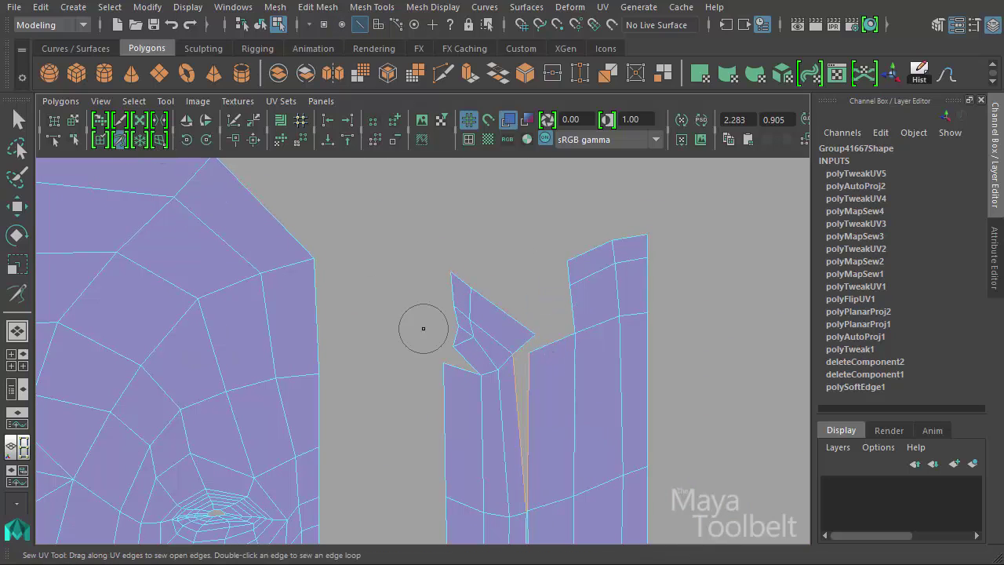
left_click_drag(518, 357, 524, 414)
scroll(524, 414, "up", 3)
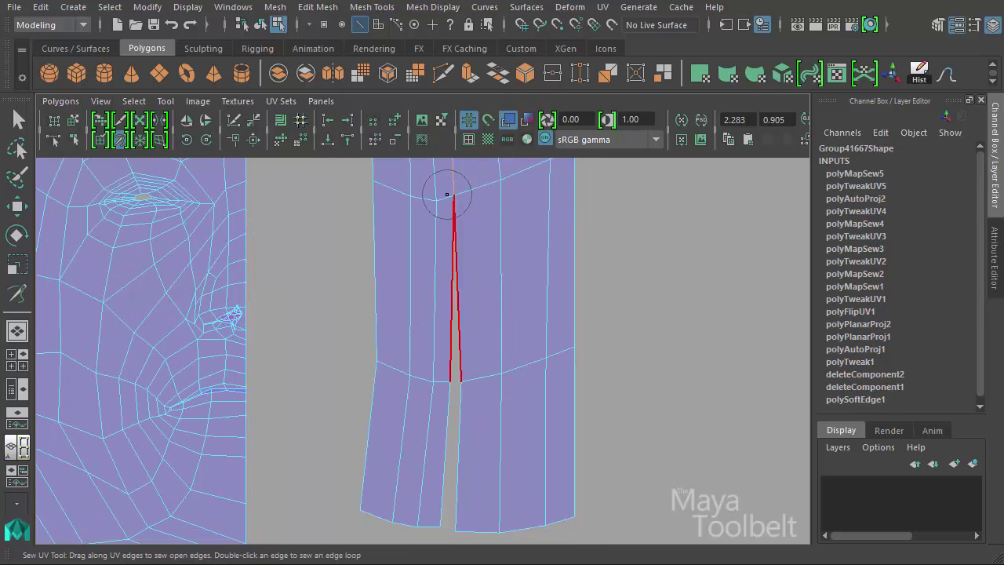
left_click_drag(448, 179, 470, 447)
scroll(668, 408, "down", 3)
key("ctrl+z")
- Move the middle shell right, shift the right shell, and flip the left shell vertically and horizontally
key("w")
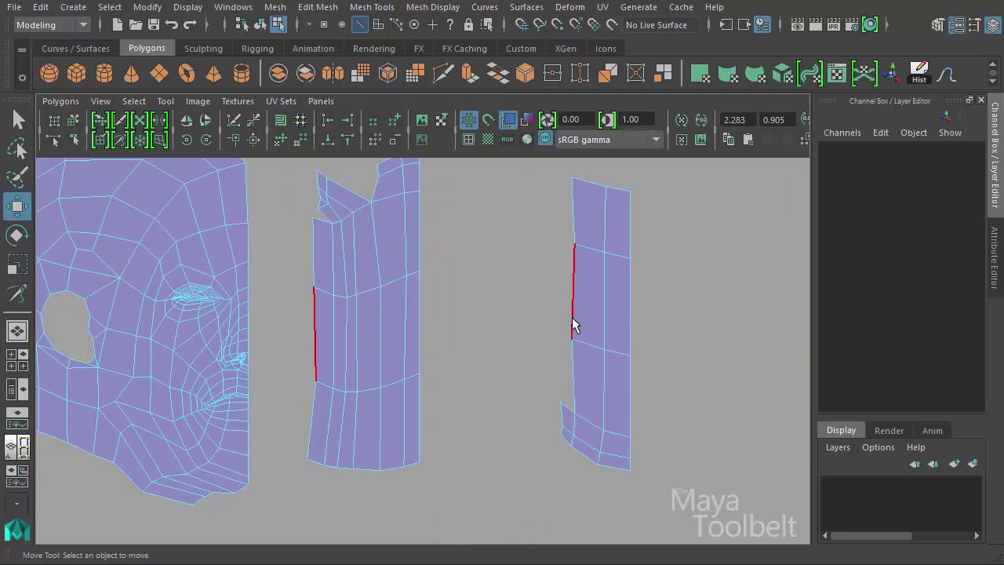
key("f")
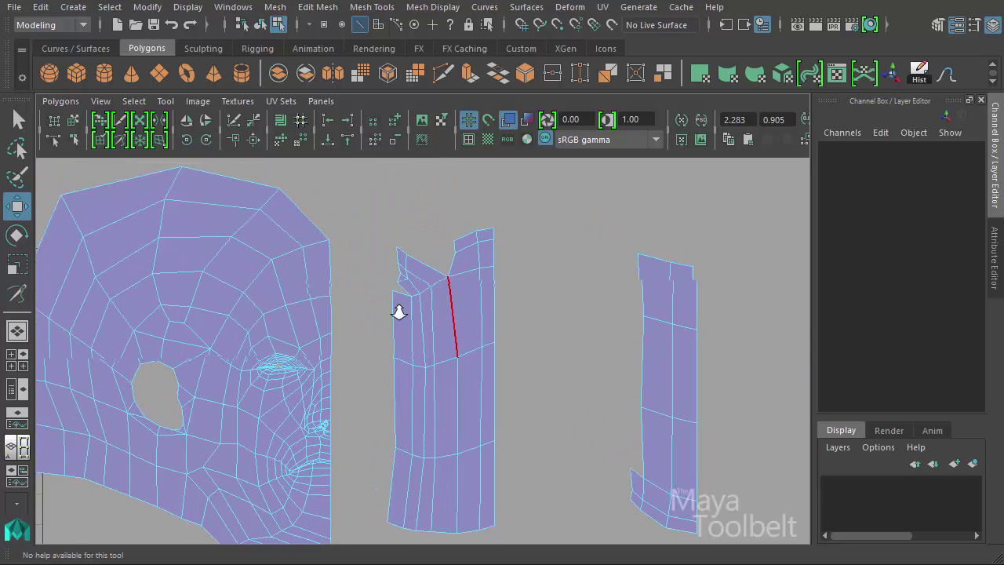
mouse_move(540, 207)
left_mouse_down()
mouse_move(437, 479)
mouse_move(370, 537)
left_mouse_up()
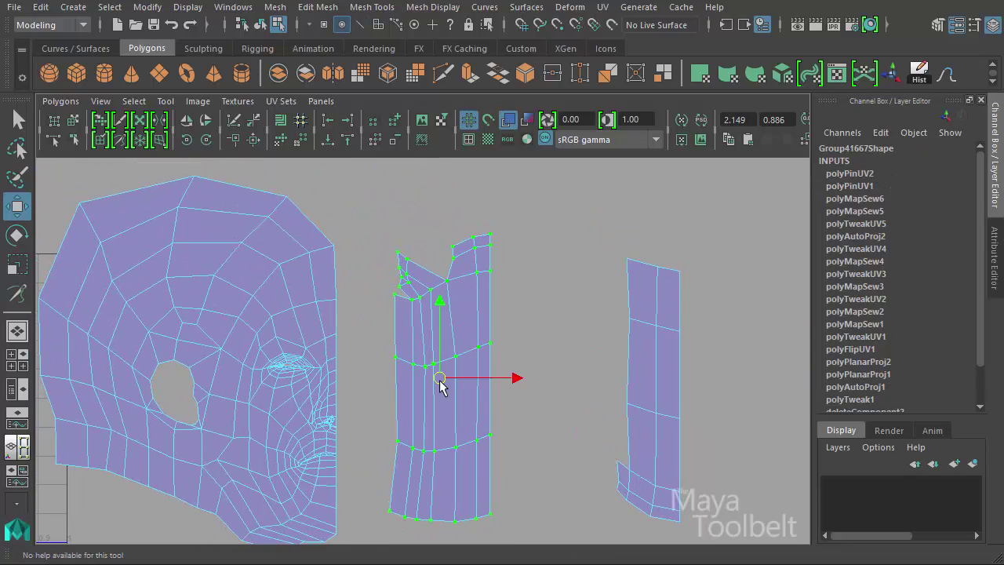
mouse_move(440, 375)
left_mouse_down()
mouse_move(782, 363)
mouse_move(764, 378)
left_mouse_up()
middle_click_drag(698, 318, 581, 267, "alt")
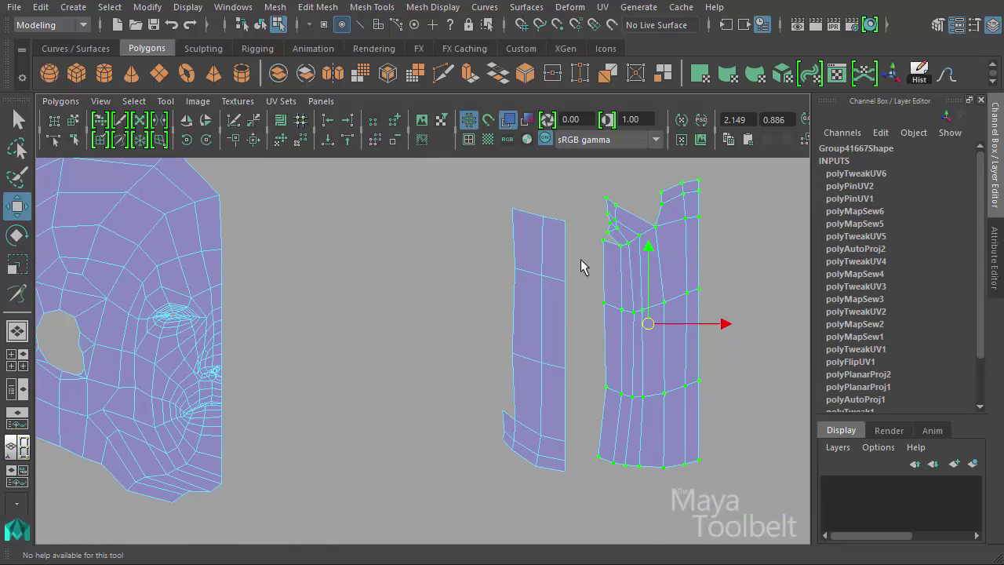
left_click(546, 359)
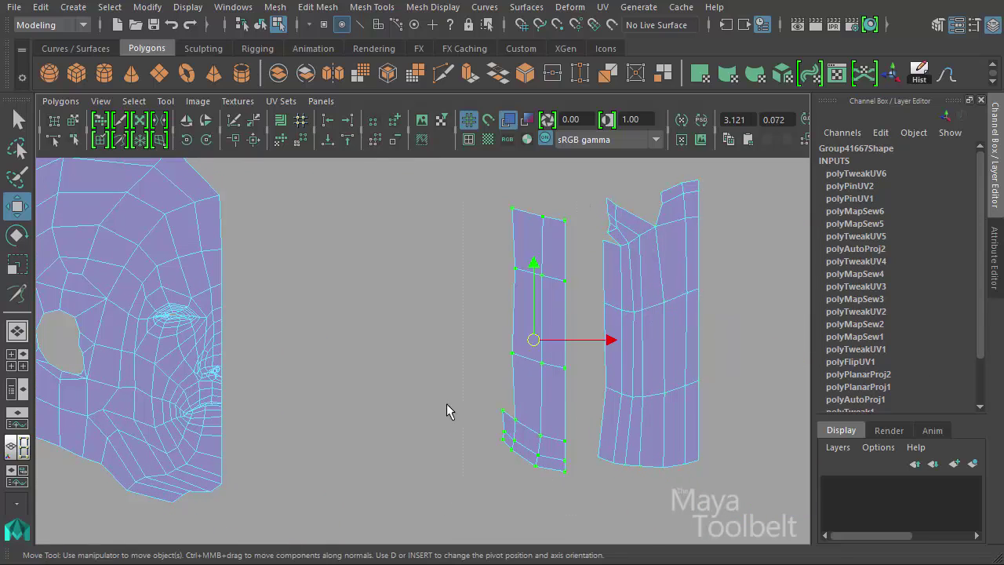
left_click(206, 124)
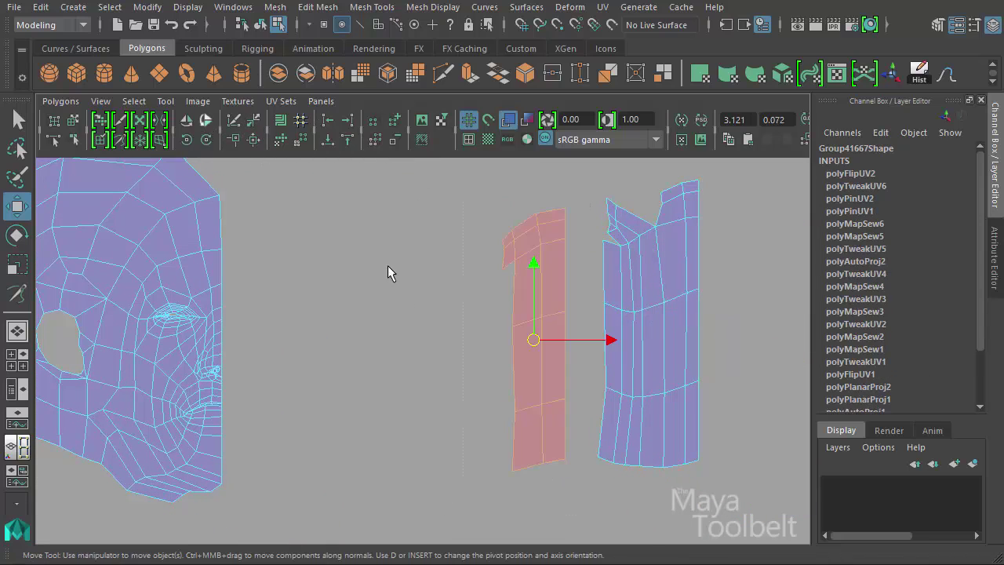
left_click(185, 122)
middle_click_drag(481, 306, 491, 265, "alt")
- Place the flipped left shell beside the right shell and zoom in on their top edges
key("F10")
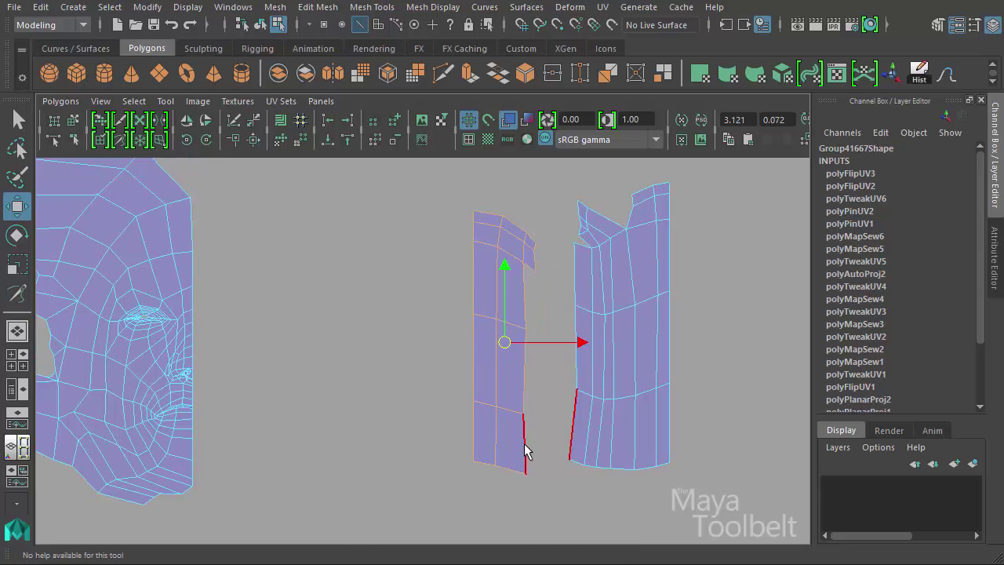
key("F8")
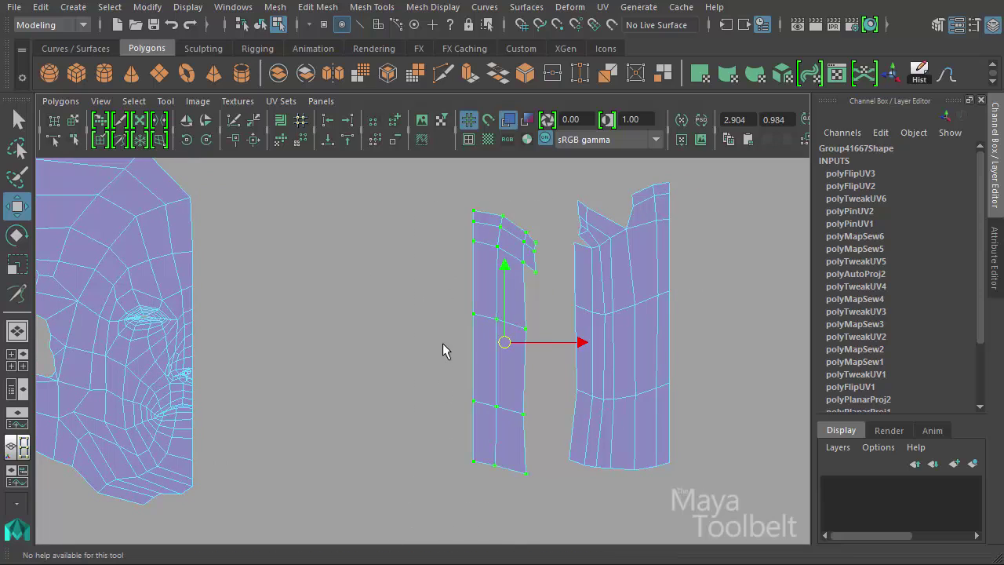
scroll(596, 381, "up", 3)
left_click_drag(480, 372, 531, 353)
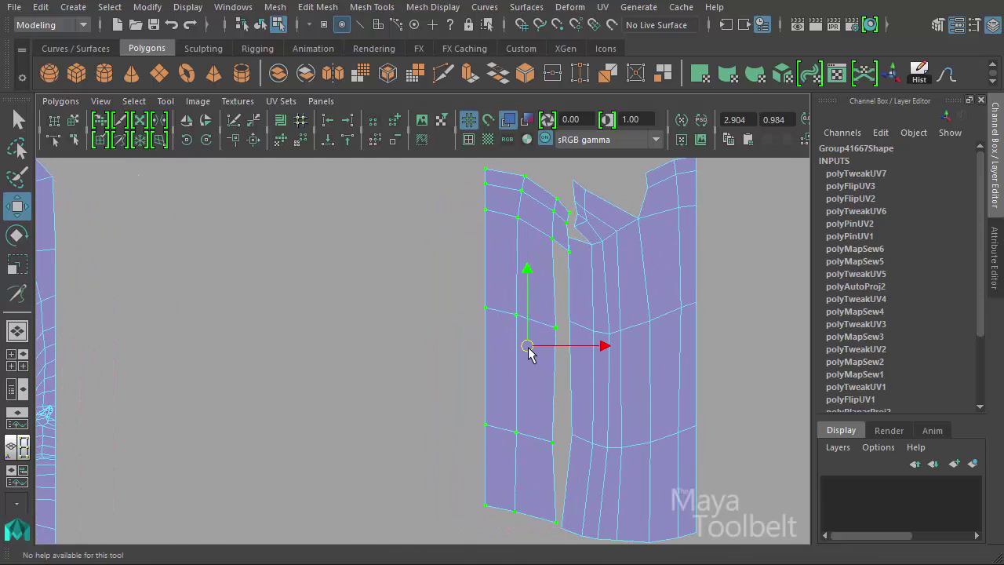
middle_click_drag(514, 328, 471, 437, "alt")
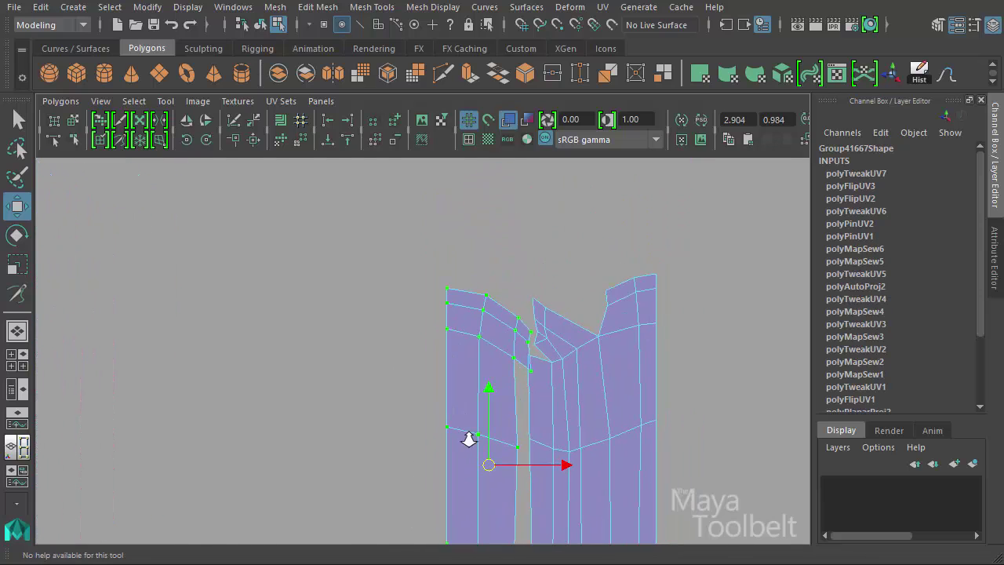
scroll(549, 408, "up", 3)
middle_click_drag(650, 376, 459, 385, "alt")
scroll(533, 365, "up", 2)
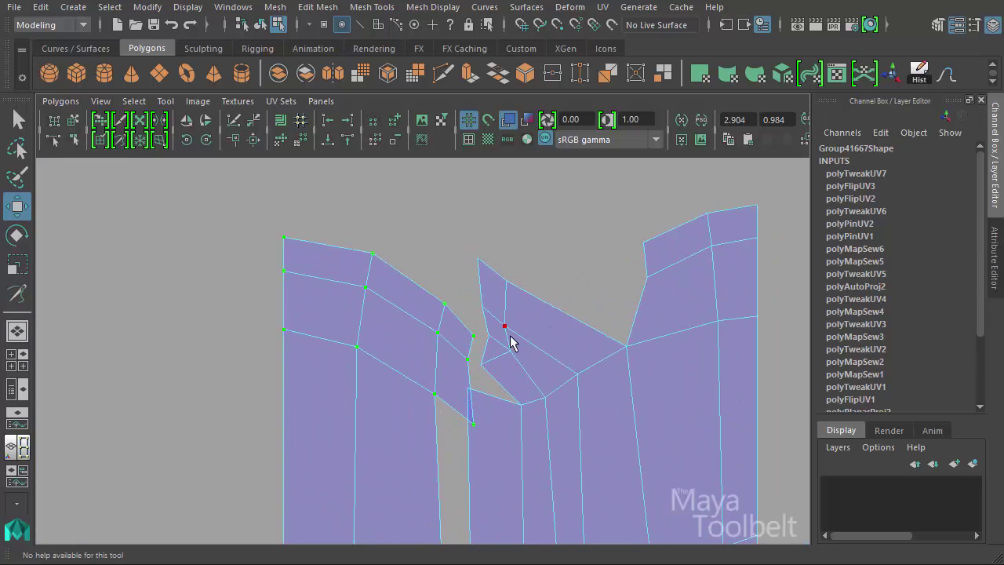
- Drag the shells' top corner UVs so the two pieces line up
key("w")
mouse_move(484, 432)
middle_mouse_down()
mouse_move(468, 437)
mouse_move(502, 394)
middle_mouse_up()
left_click(439, 390)
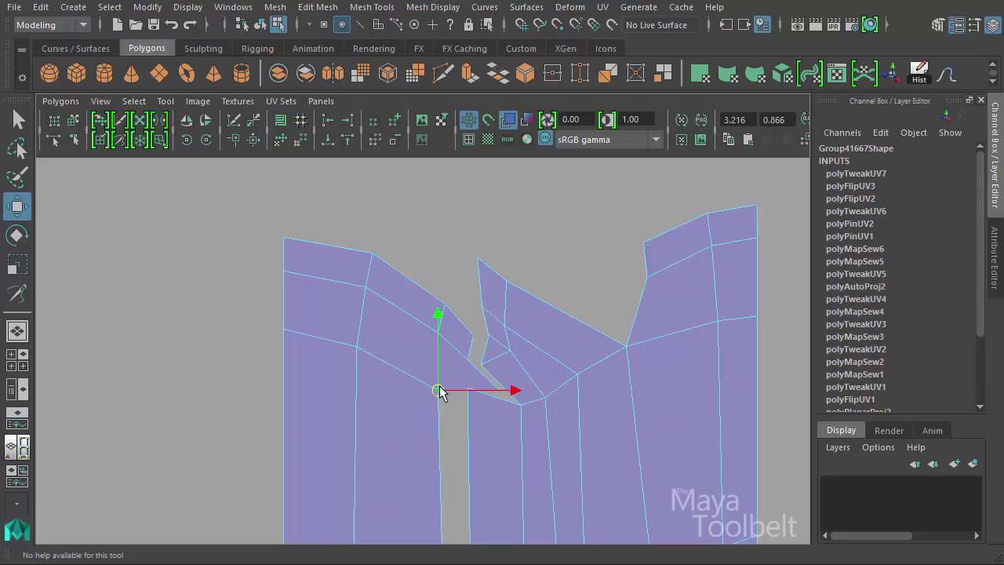
mouse_move(440, 390)
middle_mouse_down()
mouse_move(477, 348)
mouse_move(499, 377)
mouse_move(479, 368)
middle_mouse_up()
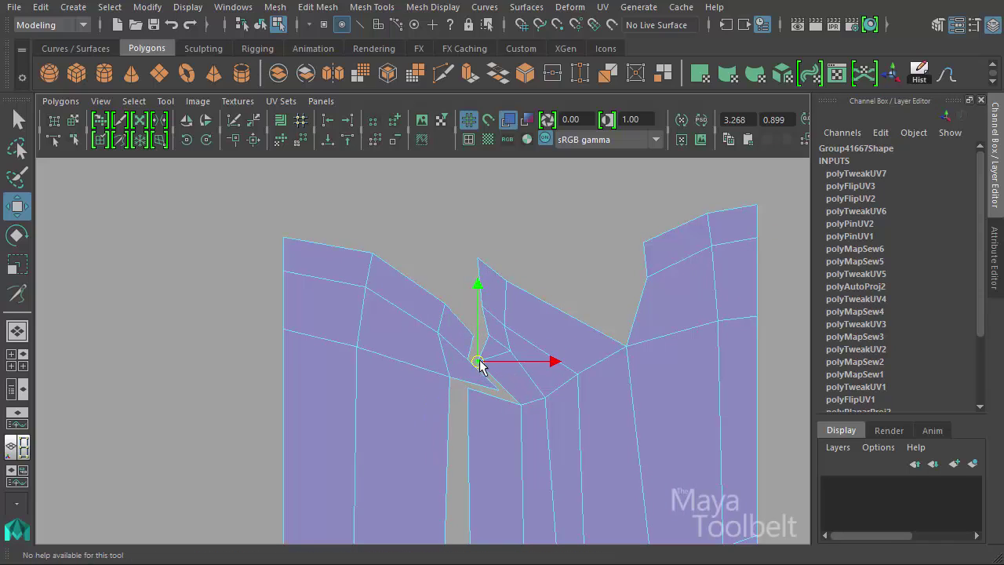
scroll(549, 314, "down", 1)
scroll(549, 298, "down", 1)
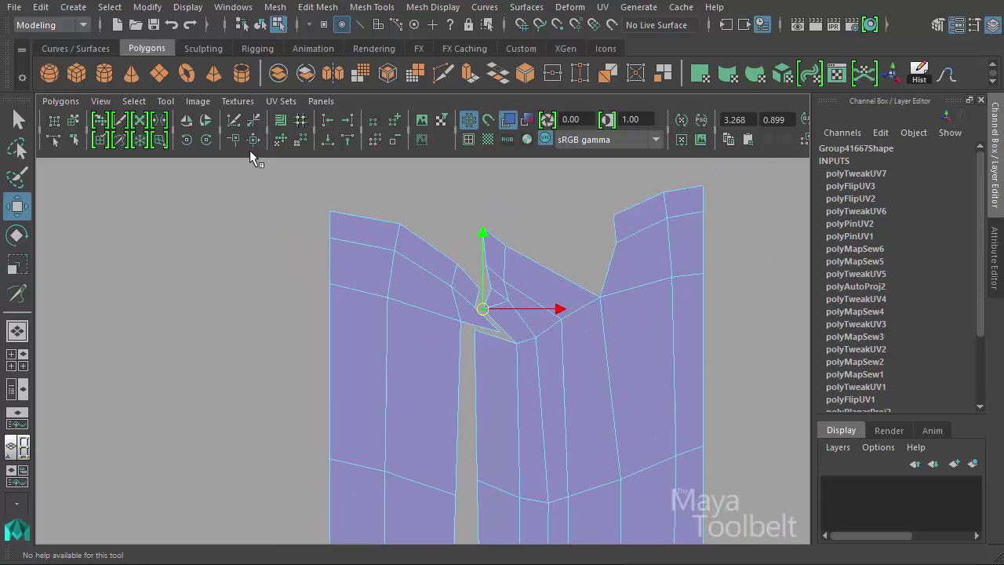
- Sew the gap between the two shells and their lower open edges together
left_click(119, 140)
left_click_drag(460, 306, 510, 341)
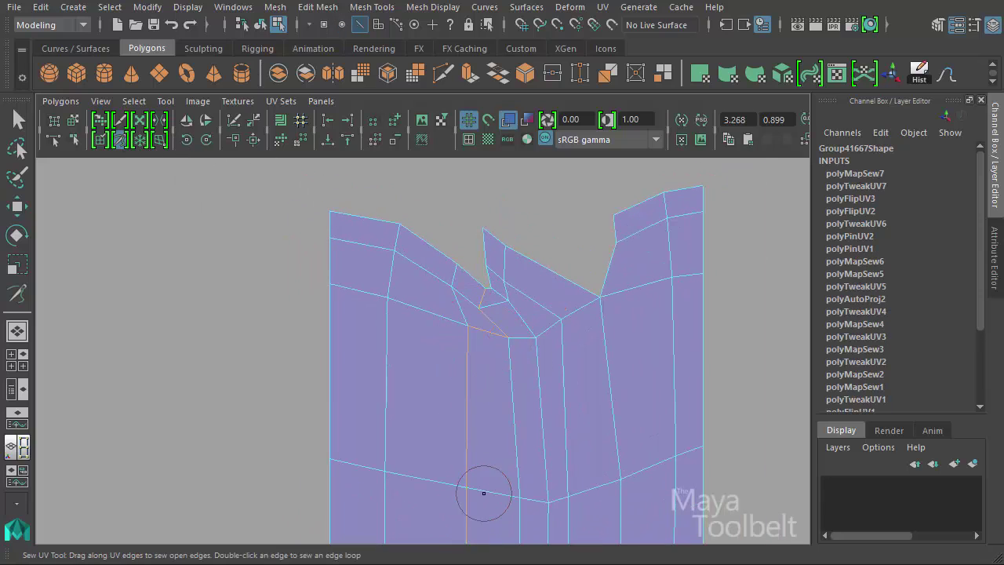
scroll(545, 300, "up", 2)
scroll(545, 299, "down", 1)
middle_click_drag(549, 463, 459, 313, "alt")
left_click_drag(459, 314, 494, 330)
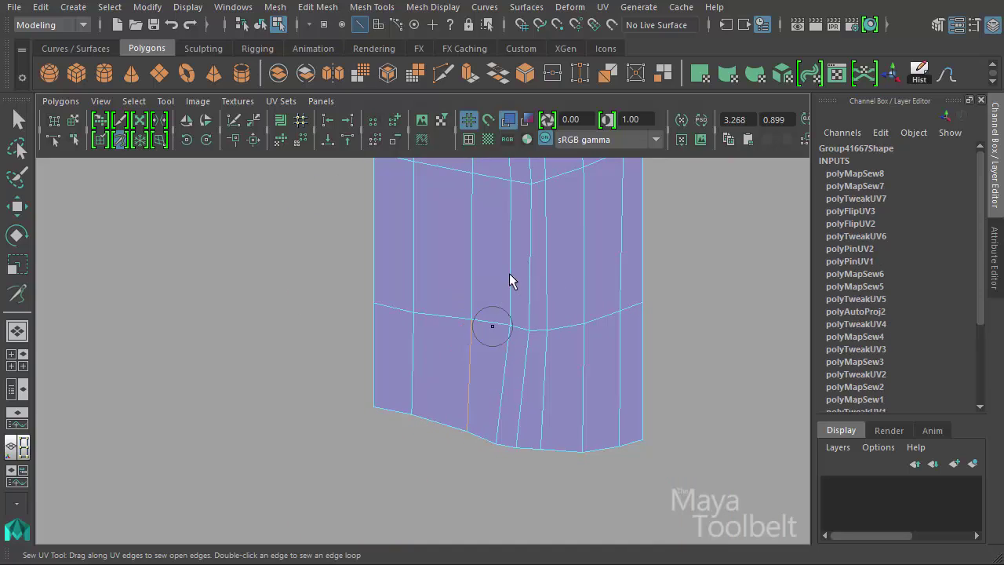
mouse_move(521, 325)
middle_mouse_down("alt")
mouse_move(524, 358)
mouse_move(460, 442)
middle_mouse_up("alt")
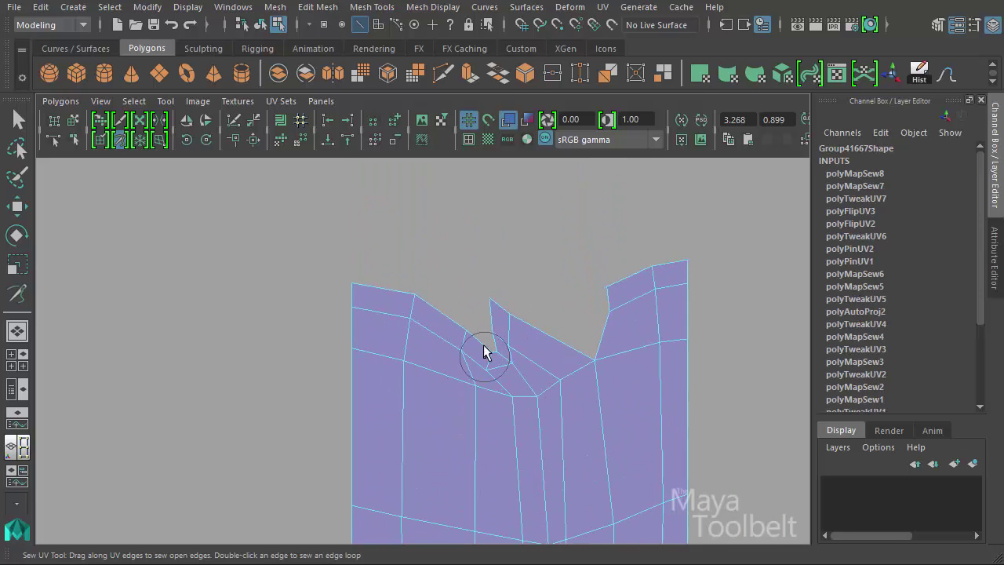
- Sew the notched top edges, leaving a small notch, and zoom in on it
key("w")
right_click_drag(596, 365, 303, 275, "alt")
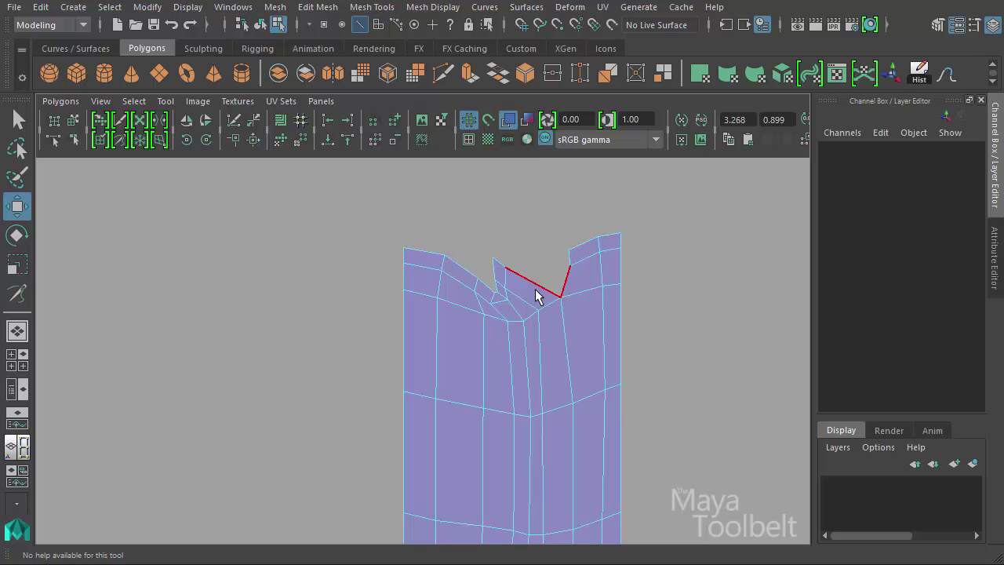
left_click(120, 140)
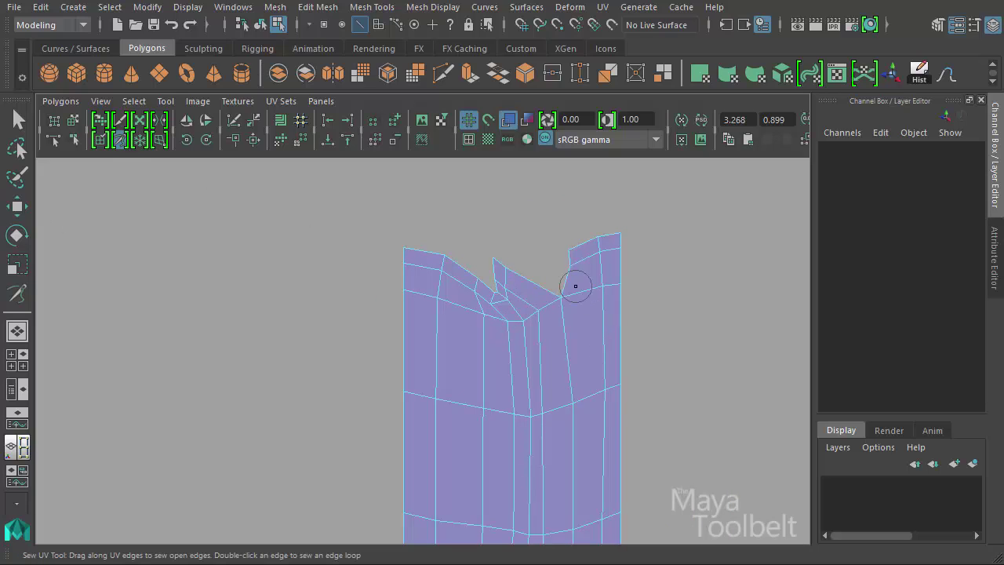
mouse_move(576, 282)
left_mouse_down()
mouse_move(540, 287)
mouse_move(534, 278)
left_mouse_up()
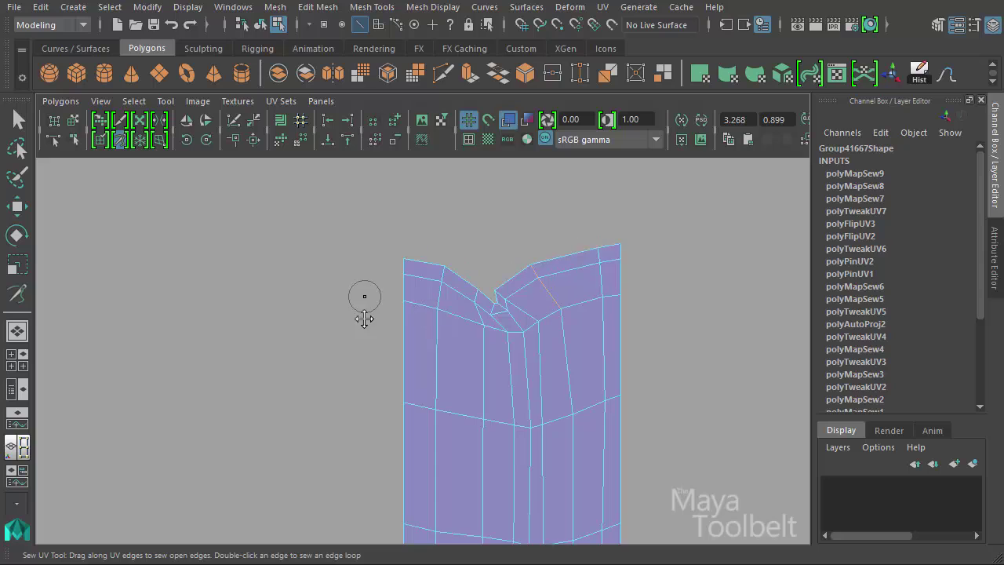
right_click_drag(366, 291, 648, 342, "alt")
key("w")
mouse_move(505, 309)
right_mouse_down()
mouse_move(553, 315)
mouse_move(525, 320)
right_mouse_up()
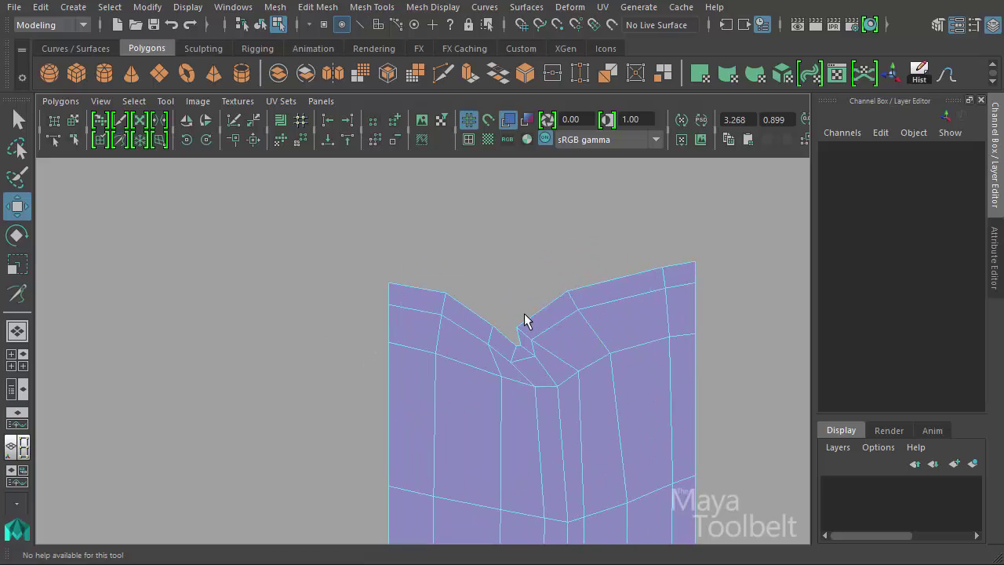
- Drag the notch UV and nearby top-edge UVs up and right to even out the top edge
left_click_drag(543, 342, 541, 342)
left_click(581, 380)
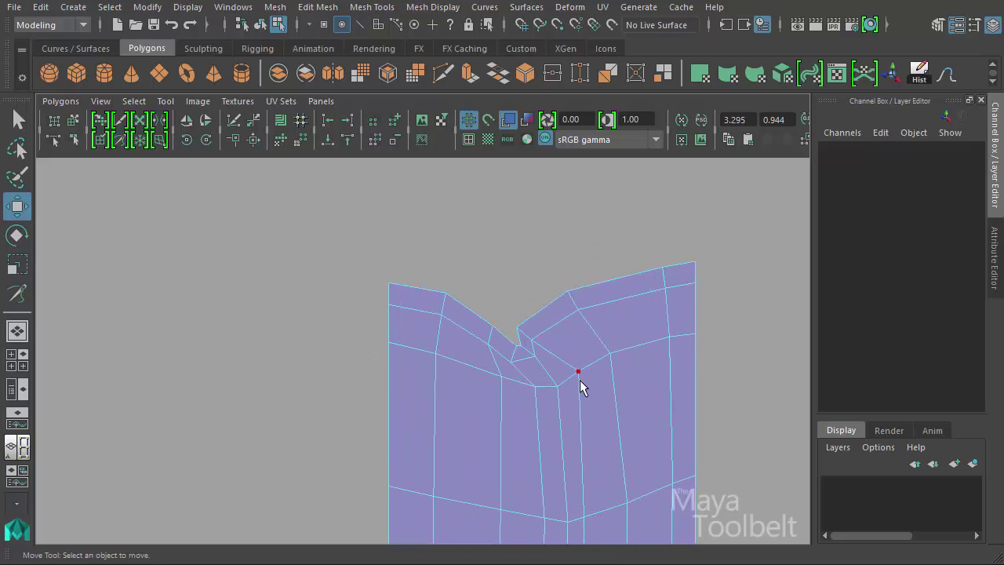
left_click(530, 332)
left_click_drag(527, 329, 553, 303)
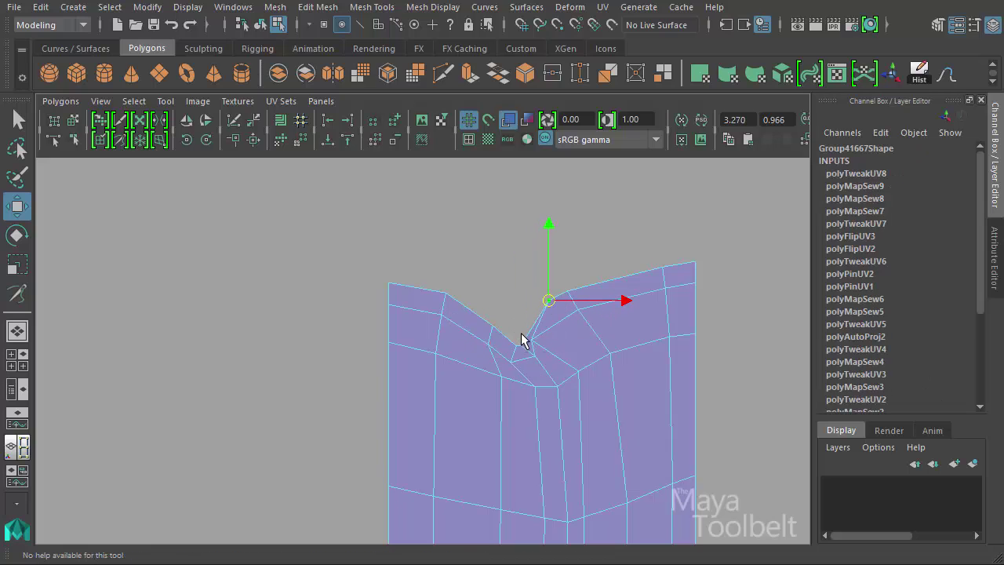
left_click(539, 342)
left_click(539, 346)
left_click_drag(540, 347, 615, 277)
left_click(567, 293)
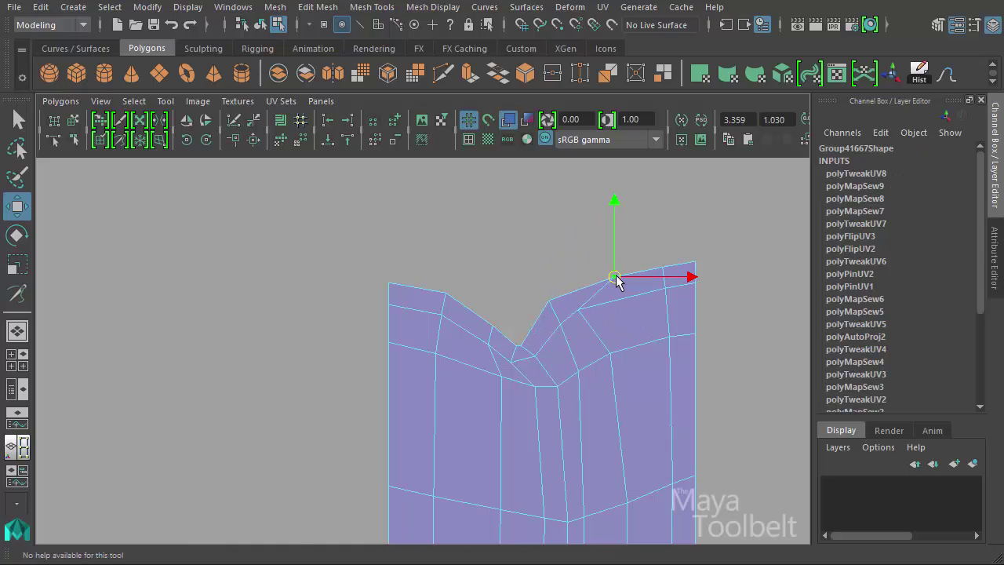
left_click(578, 310)
left_click_drag(581, 312, 619, 303)
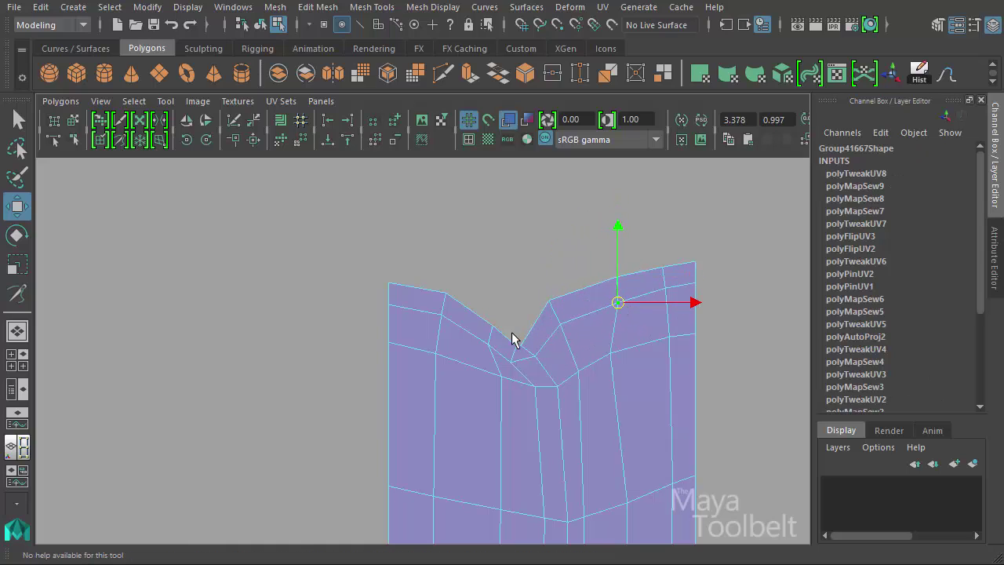
mouse_move(527, 353)
left_mouse_down()
mouse_move(532, 318)
mouse_move(555, 298)
mouse_move(473, 363)
left_mouse_up()
left_click(548, 300)
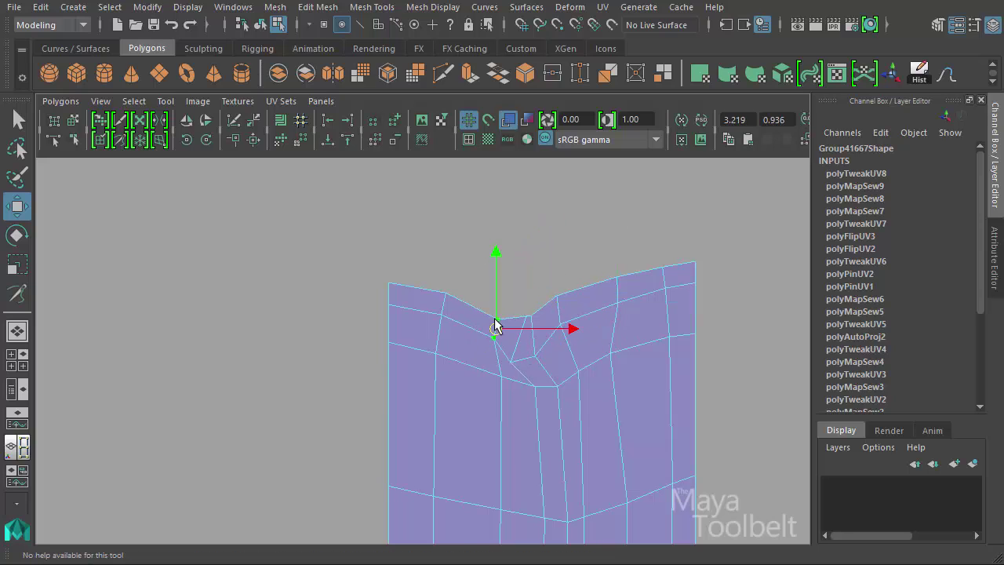
- Select the entire top row of UVs, corner to corner, and align it level
scroll(398, 329, "down", 3)
middle_click_drag(399, 330, 365, 275, "alt")
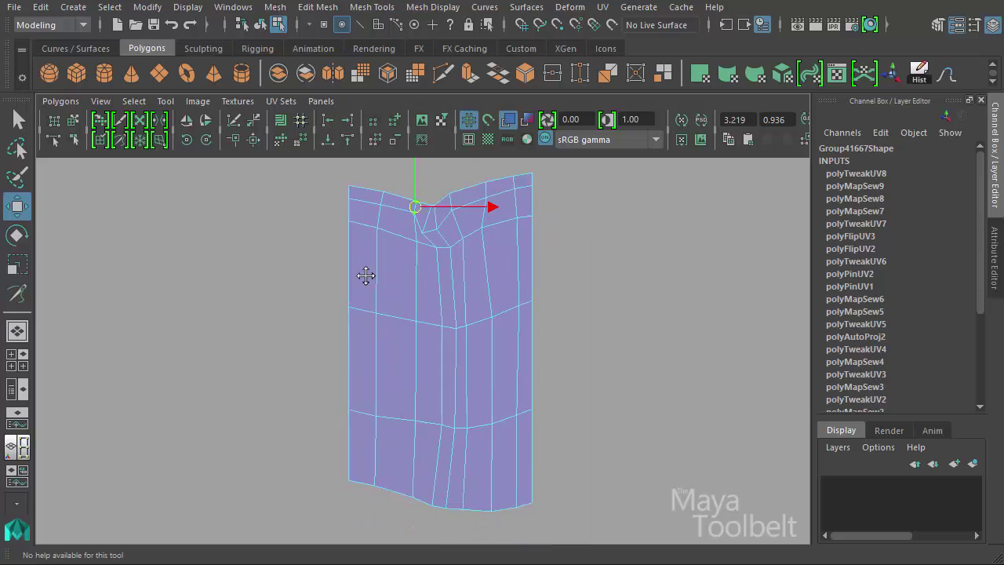
scroll(319, 332, "up", 2)
scroll(640, 300, "up", 1)
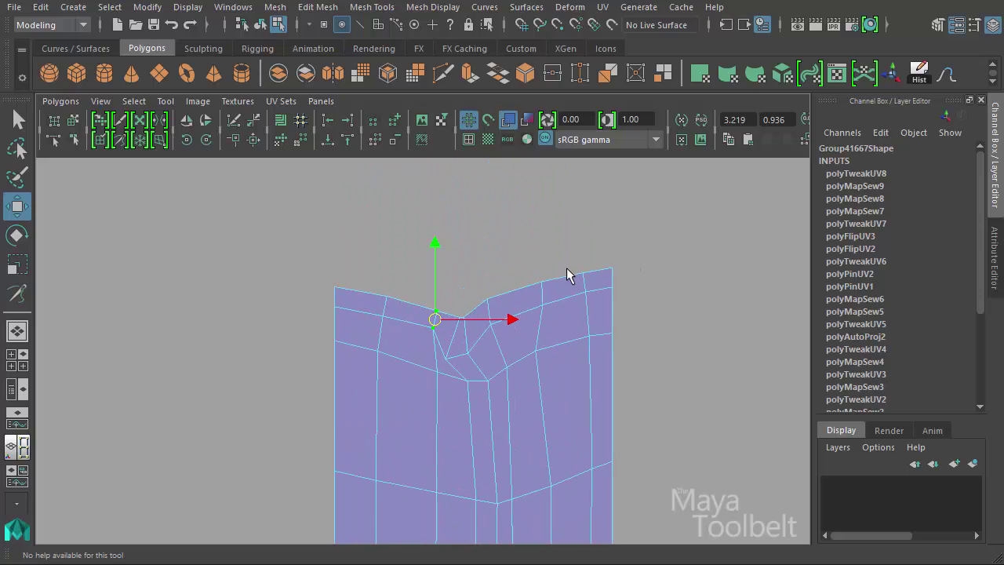
left_click_drag(558, 288, 549, 295)
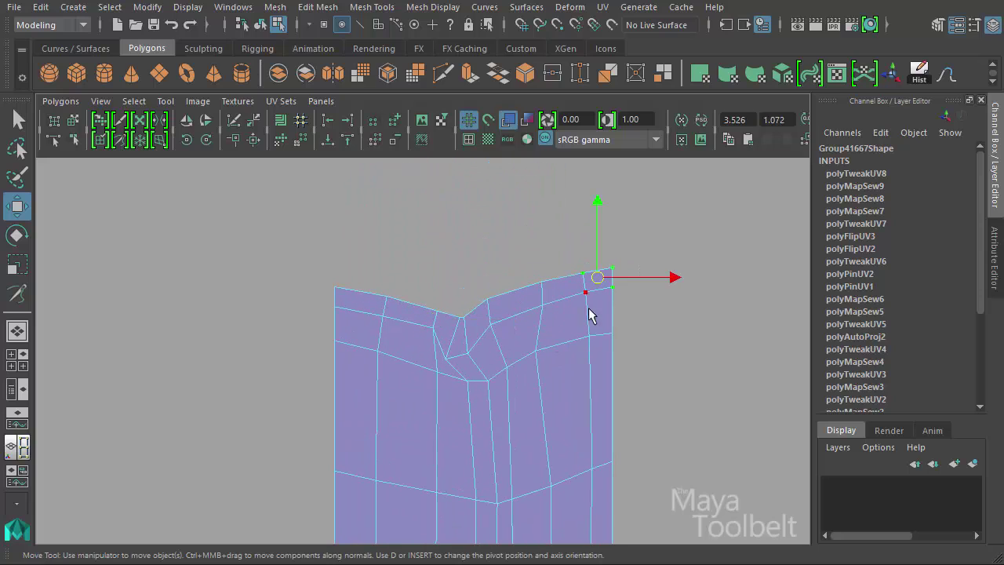
left_click_drag(621, 284, 605, 294, "ctrl")
left_click_drag(556, 264, 530, 298, "shift")
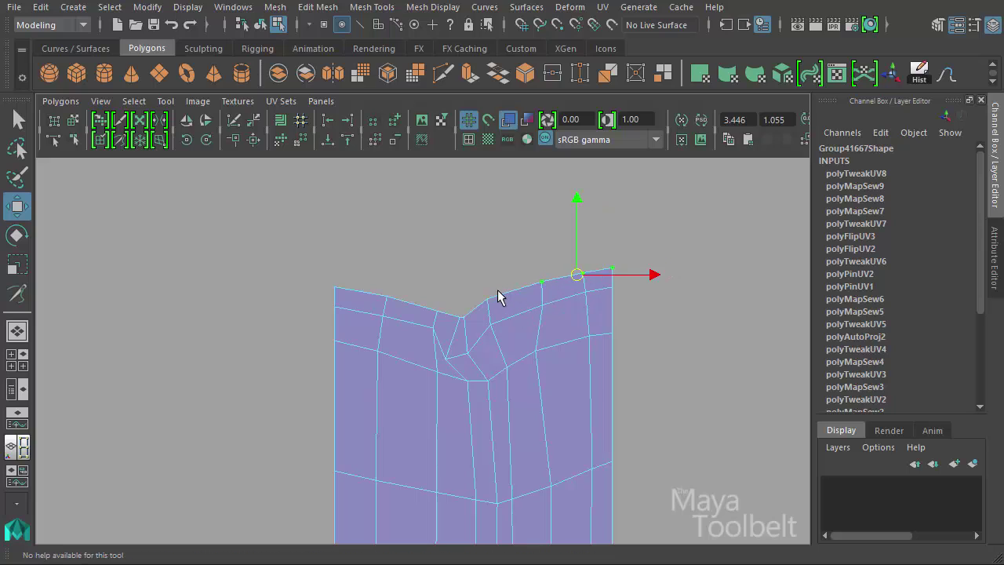
left_click(487, 298, "shift")
left_click(463, 317, "shift")
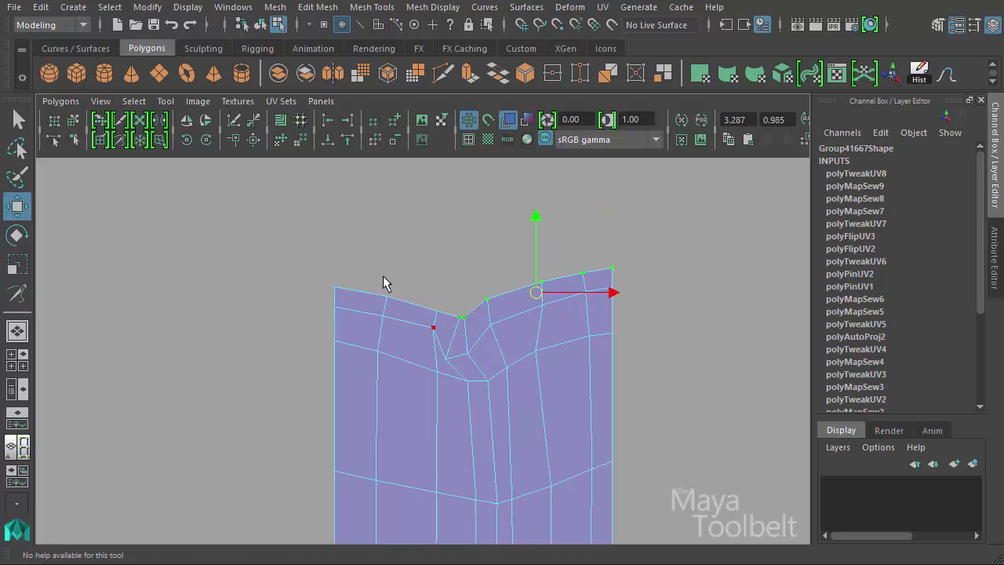
left_click_drag(383, 277, 311, 256, "shift")
left_click_drag(292, 291, 292, 292, "shift")
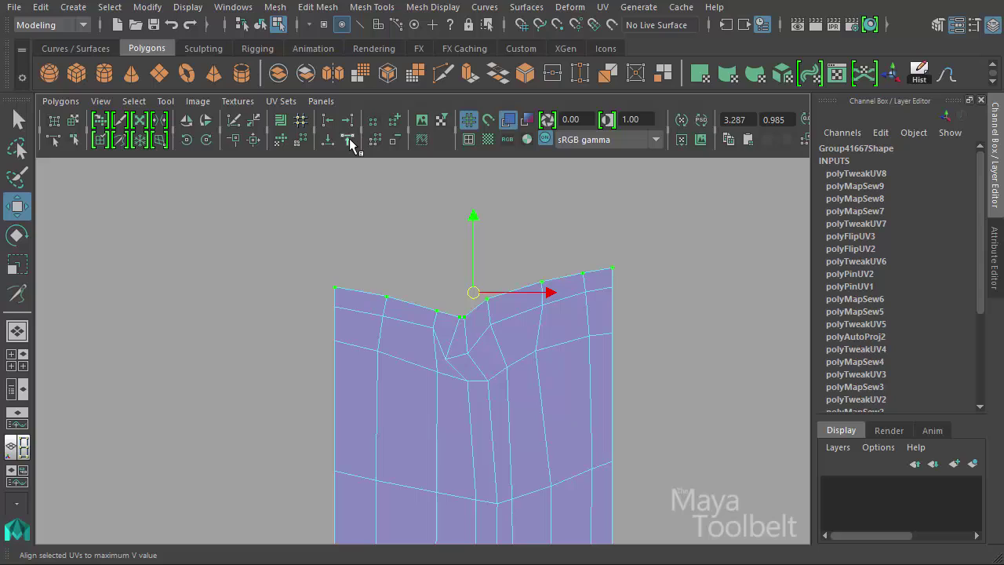
left_click(349, 146)
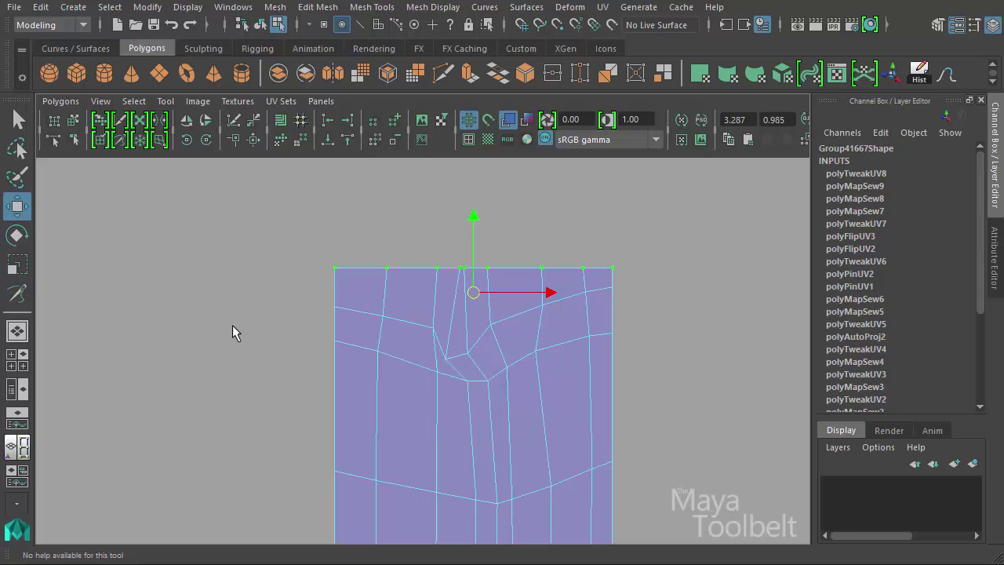
- Straighten the second UV row and move it down slightly
left_click_drag(297, 290, 712, 375)
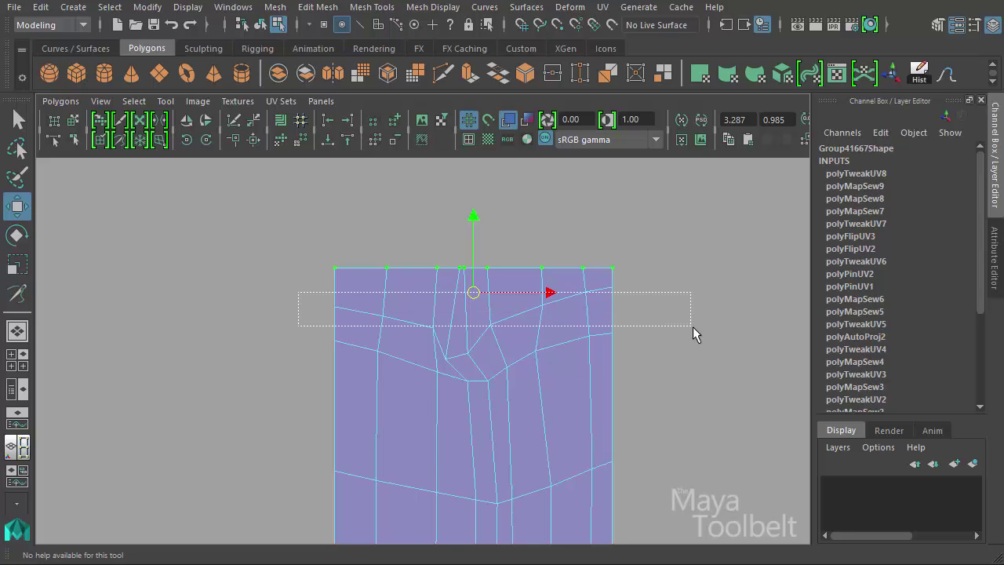
mouse_move(643, 307)
left_mouse_down()
mouse_move(575, 281)
mouse_move(559, 359)
left_mouse_up()
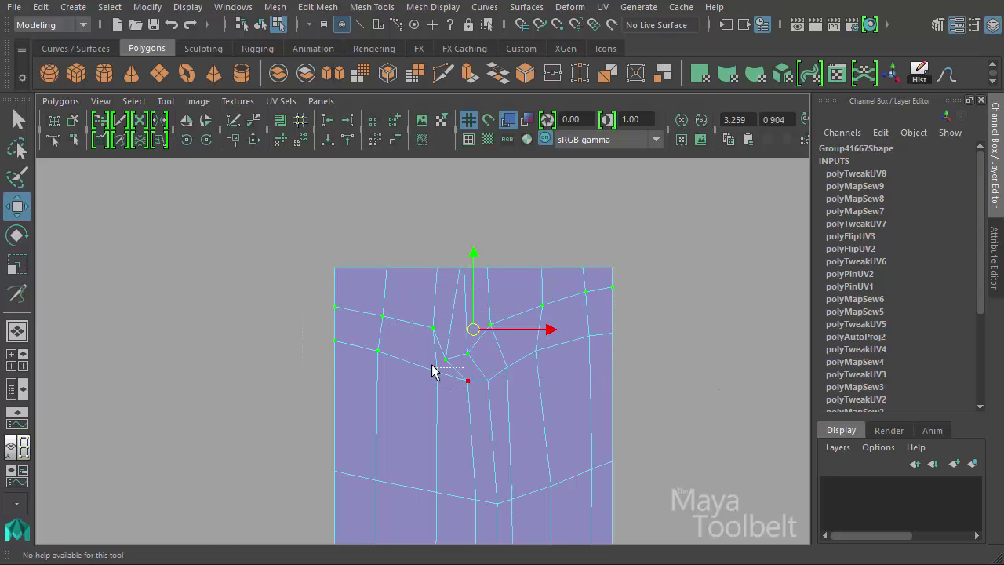
left_click_drag(396, 359, 333, 334, "shift")
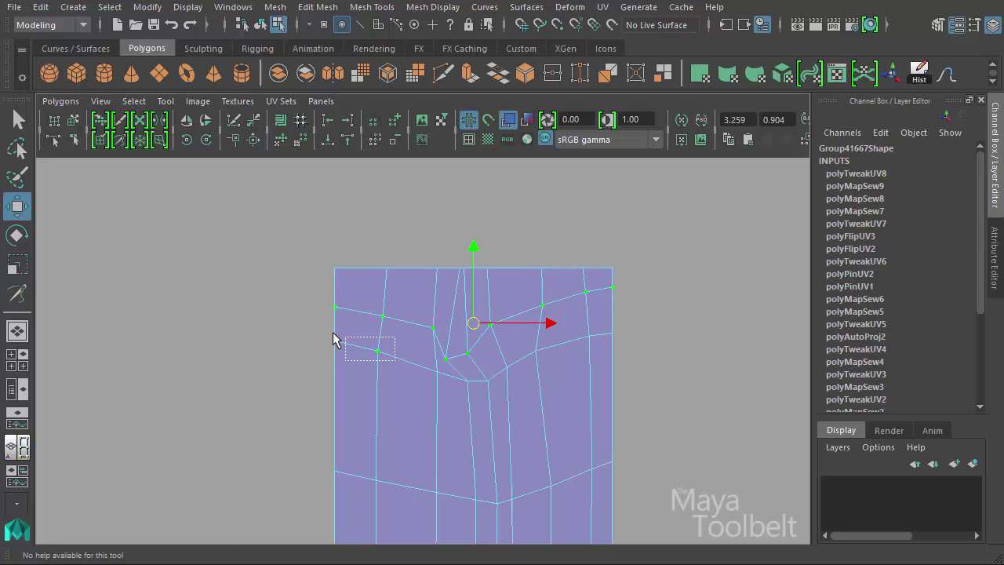
left_click(347, 139)
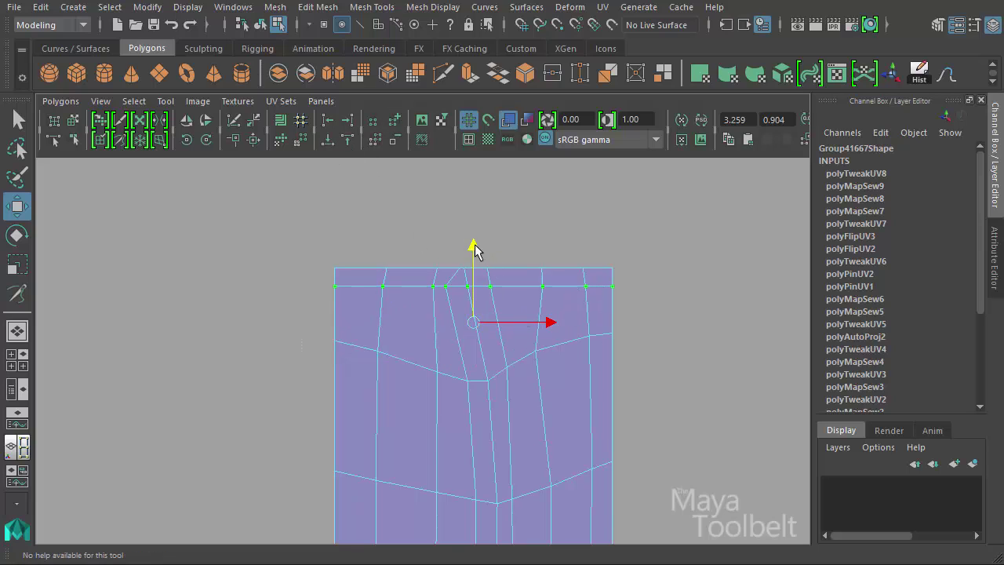
left_click_drag(474, 249, 474, 261)
- Straighten the middle row and each lower row down to the bottom row
left_click_drag(642, 323, 390, 396)
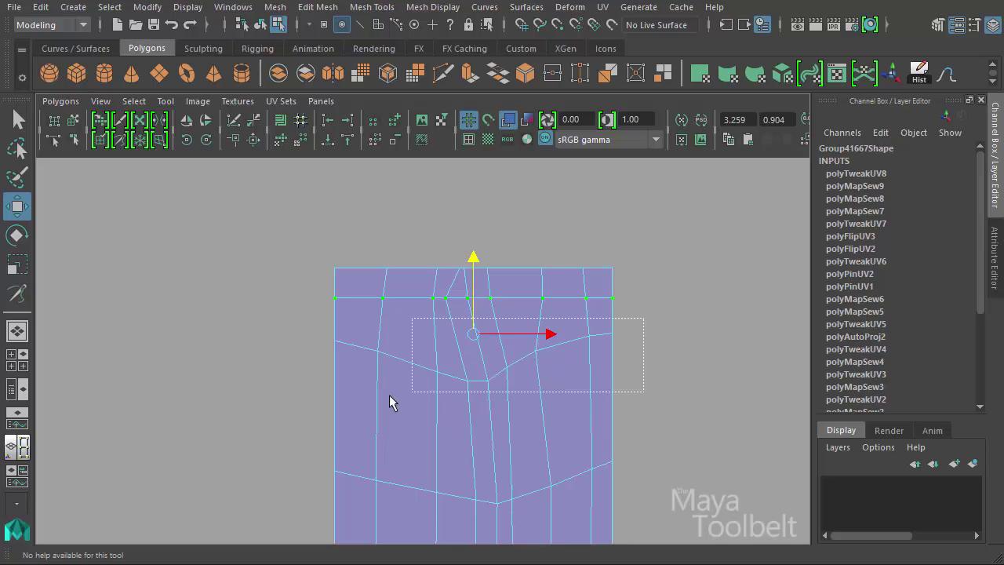
left_click(328, 143)
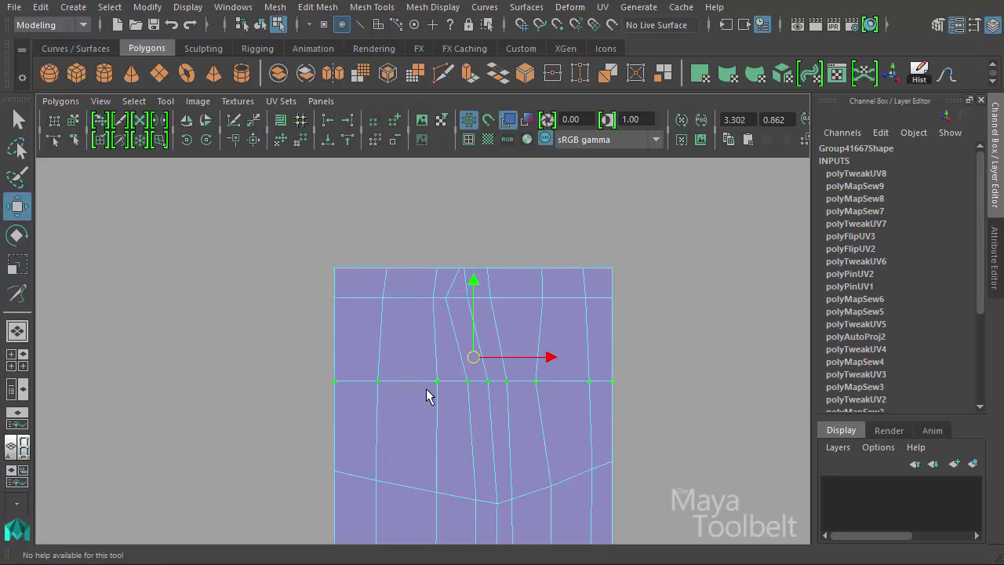
left_click_drag(612, 504, 644, 325)
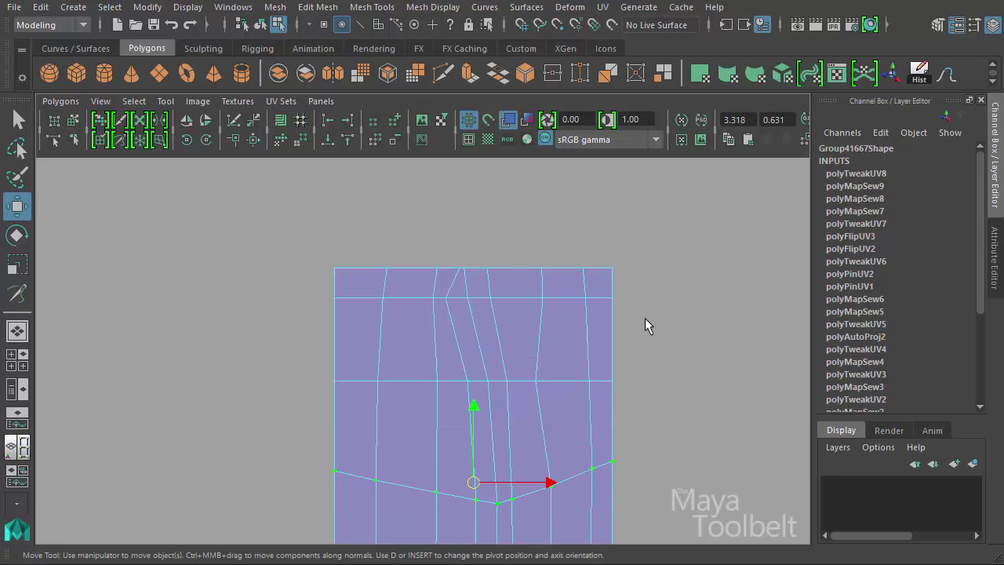
left_click(372, 147)
scroll(688, 336, "down", 3)
left_click_drag(330, 387, 597, 482)
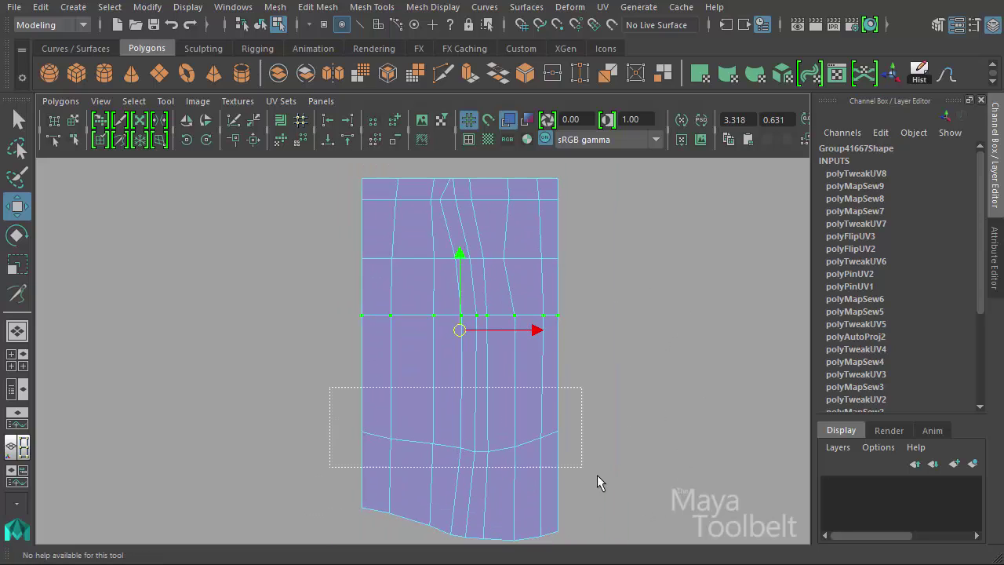
left_click(349, 139)
left_click_drag(340, 465, 693, 549)
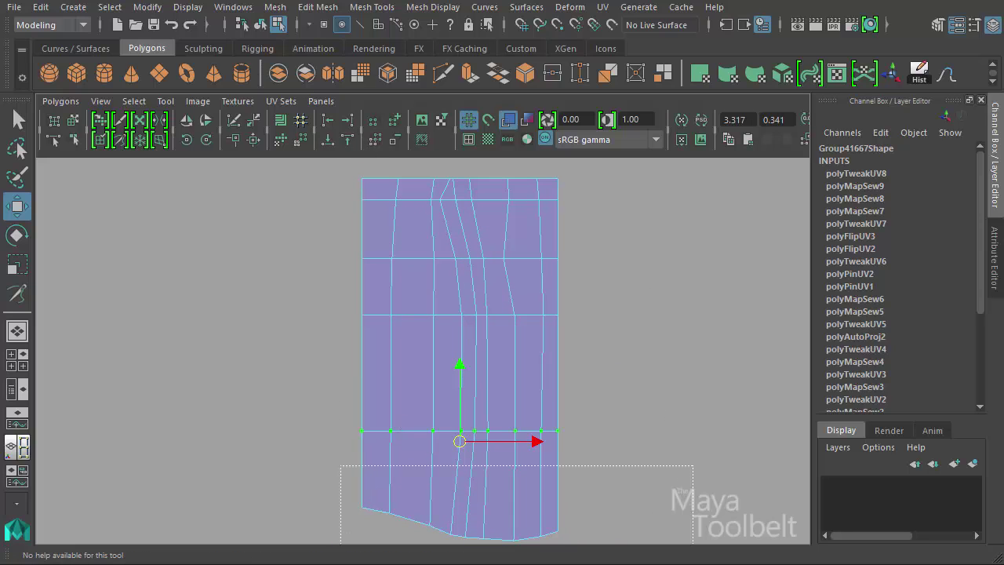
left_click(349, 139)
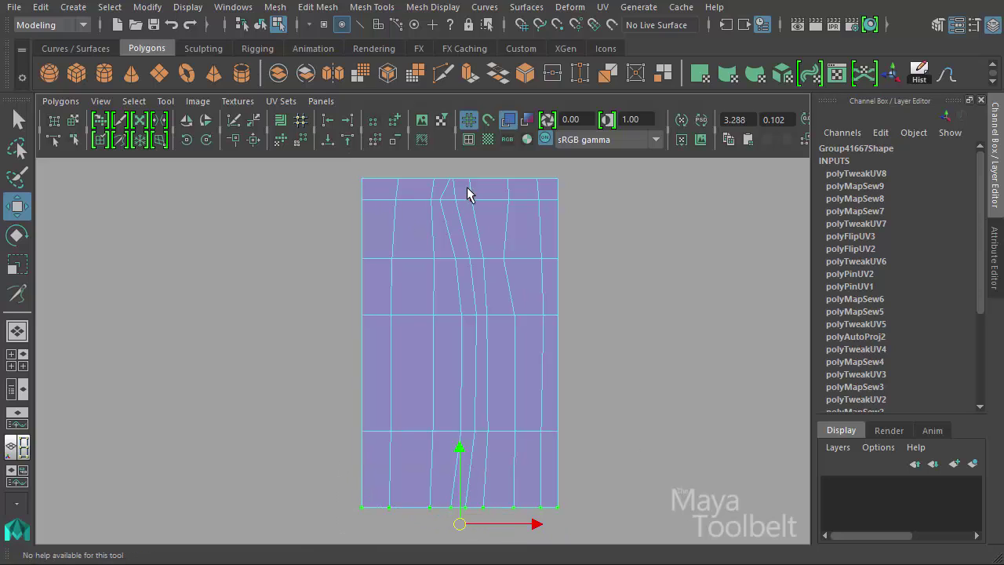
- Nudge a stray top-edge UV back into place, then zoom out to the neighbouring shells
middle_click_drag(441, 220, 410, 258, "alt")
right_click_drag(411, 258, 784, 352, "alt")
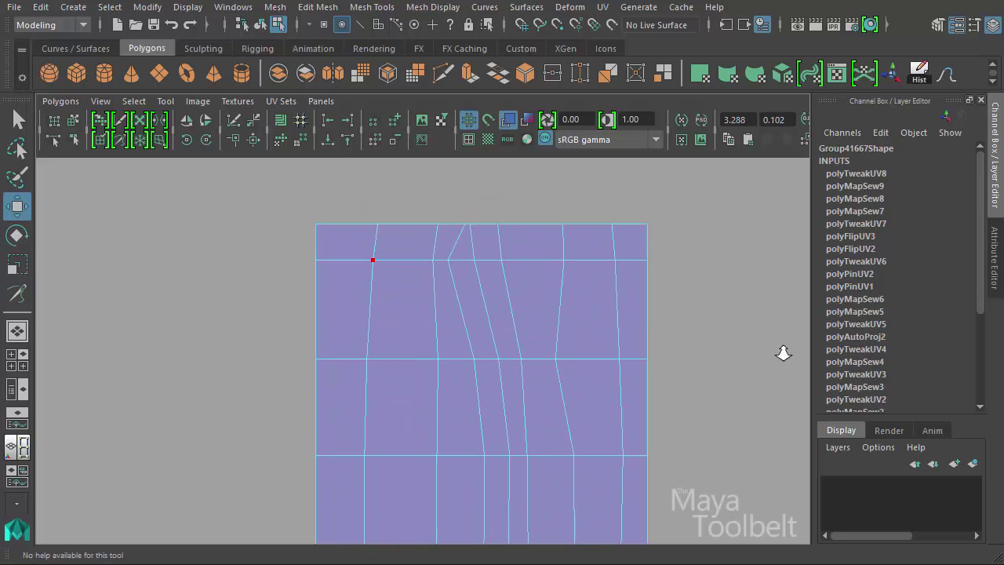
left_click(474, 233)
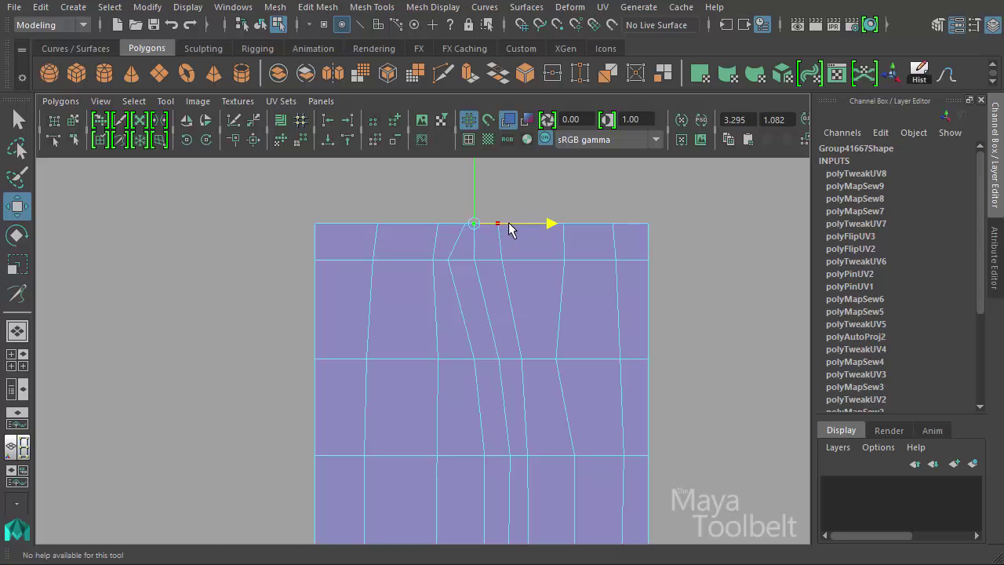
mouse_move(502, 225)
left_mouse_down()
mouse_move(514, 230)
mouse_move(480, 275)
left_mouse_up()
mouse_move(661, 347)
right_mouse_down("alt")
mouse_move(541, 240)
mouse_move(670, 290)
right_mouse_up("alt")
middle_click_drag(670, 290, 601, 318, "alt")
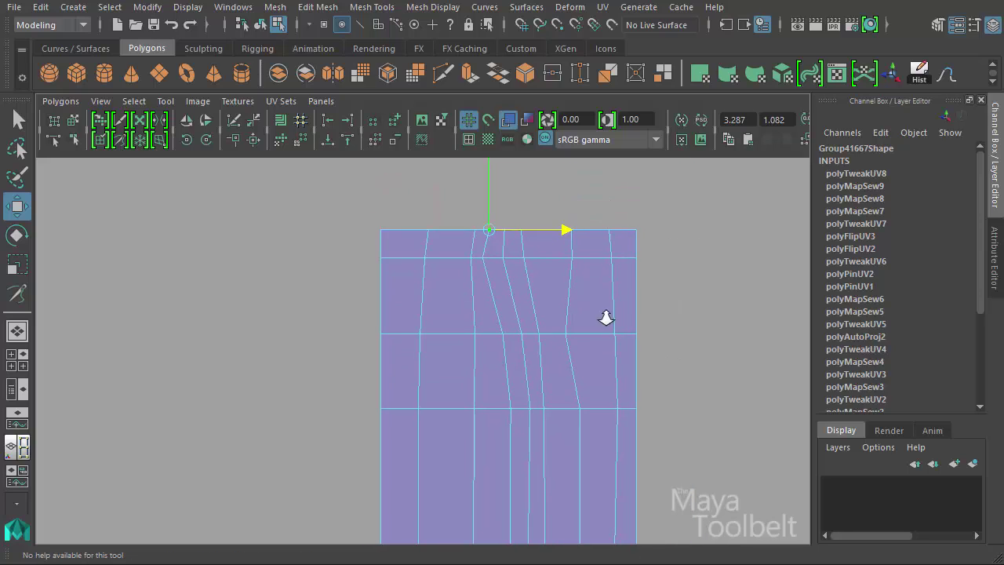
middle_click_drag(488, 273, 613, 292, "alt")
right_click_drag(613, 292, 443, 226, "alt")
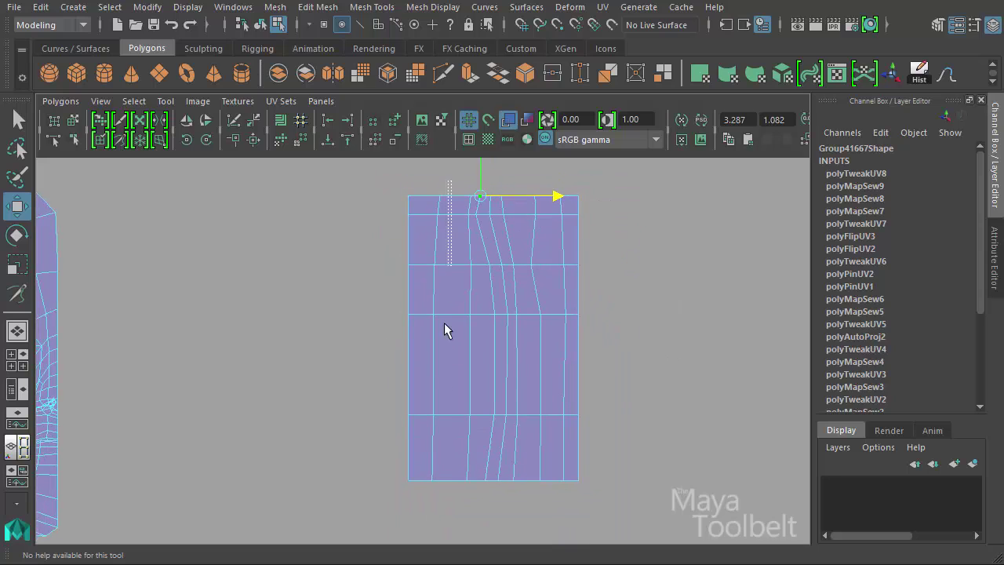
- Straighten the ear shell's UV columns one by one with Align UVs, up to the rightmost column
left_click_drag(444, 330, 439, 490)
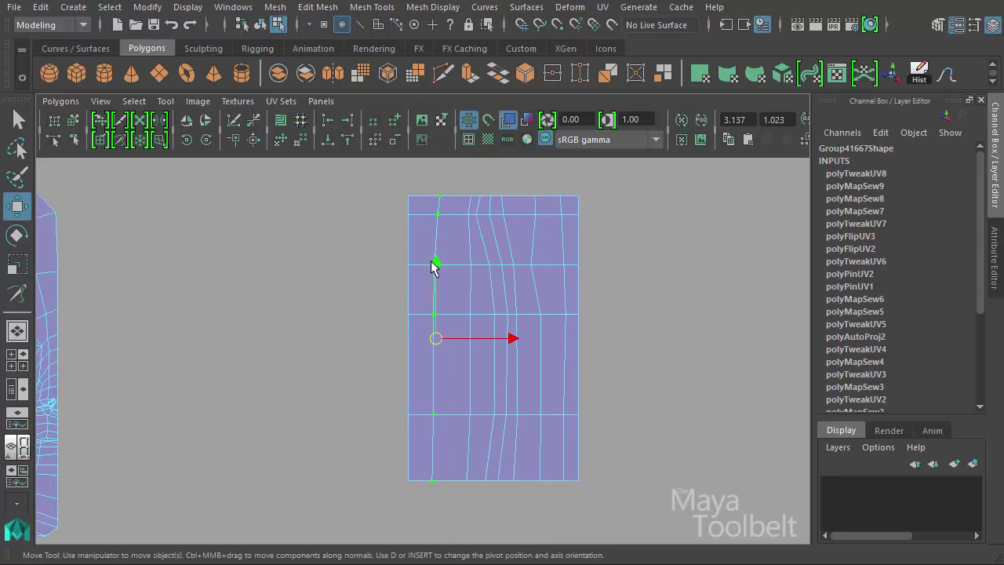
left_click(330, 123)
left_click_drag(447, 183, 474, 497)
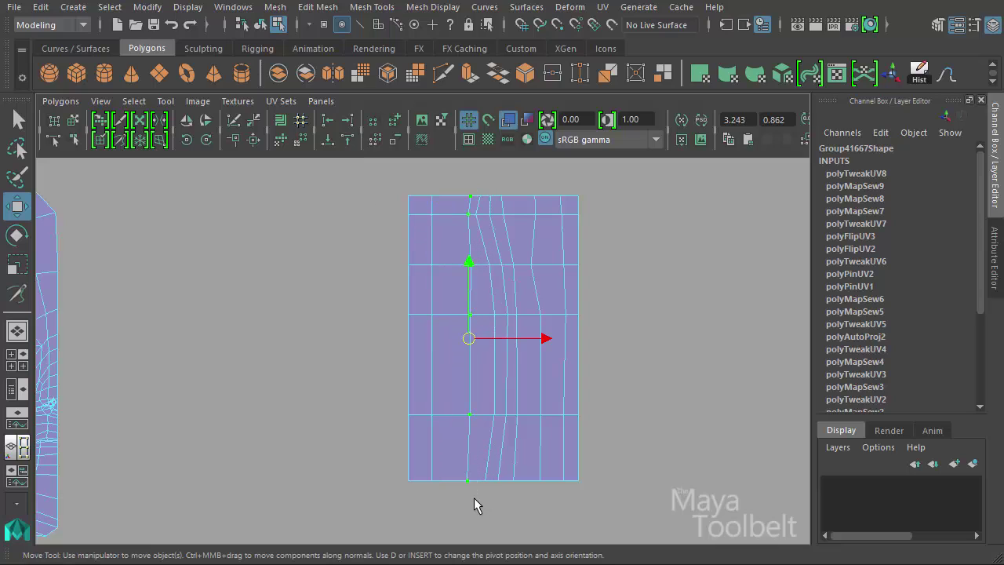
left_click(330, 123)
left_click(478, 206)
left_click_drag(480, 246, 502, 505)
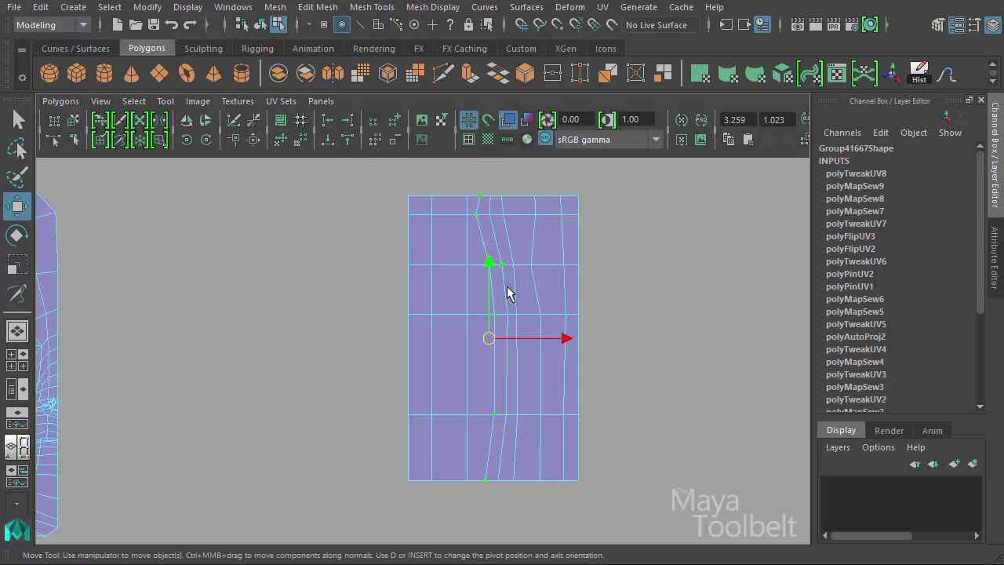
left_click(330, 123)
left_click_drag(490, 200, 511, 504)
left_click(330, 123)
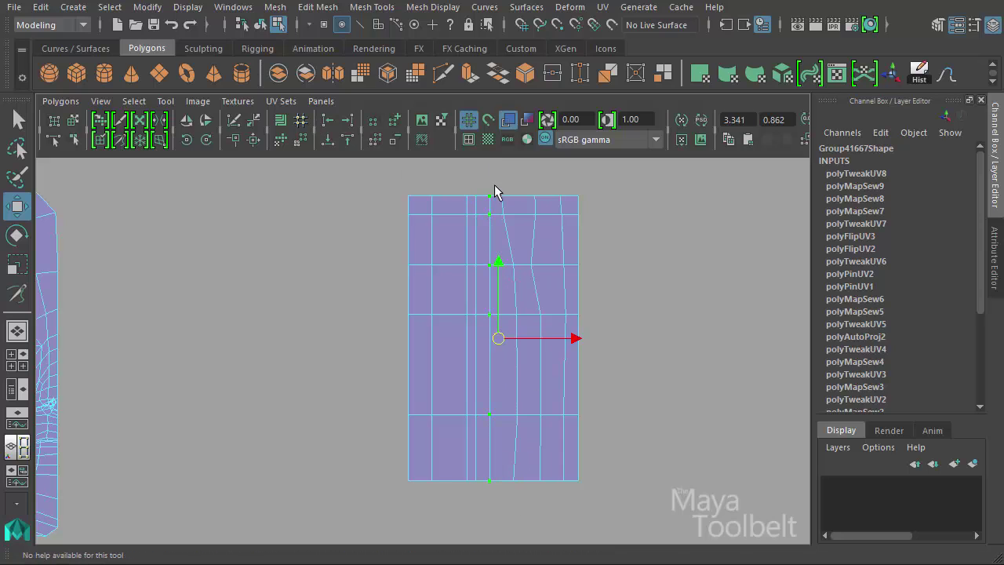
left_click_drag(527, 185, 542, 537)
left_click(330, 123)
left_click_drag(549, 183, 572, 510)
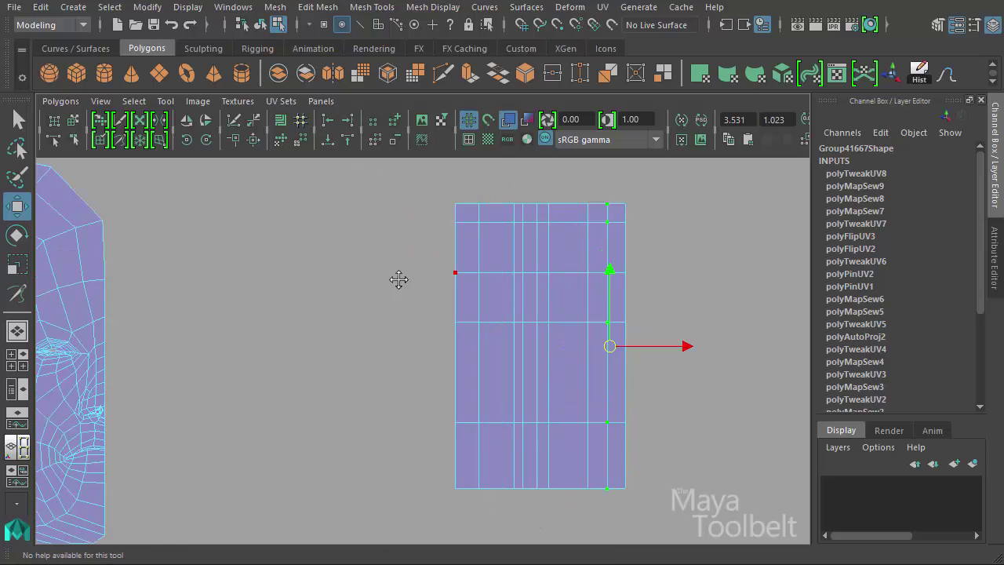
right_click_drag(573, 510, 360, 308, "alt")
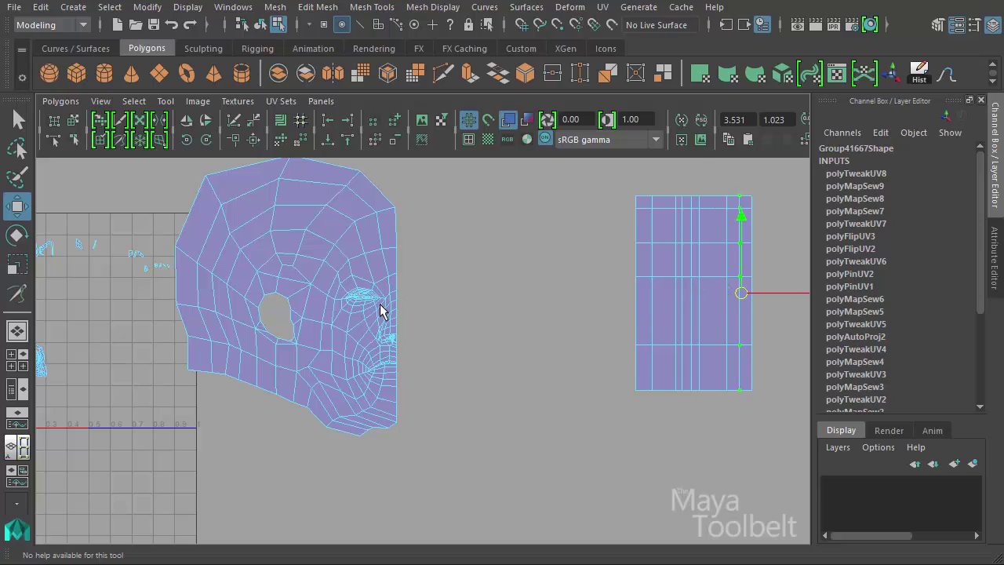
- Clear the UV selection and zoom in on the head shell around the eye hole
middle_click_drag(380, 309, 414, 324, "alt")
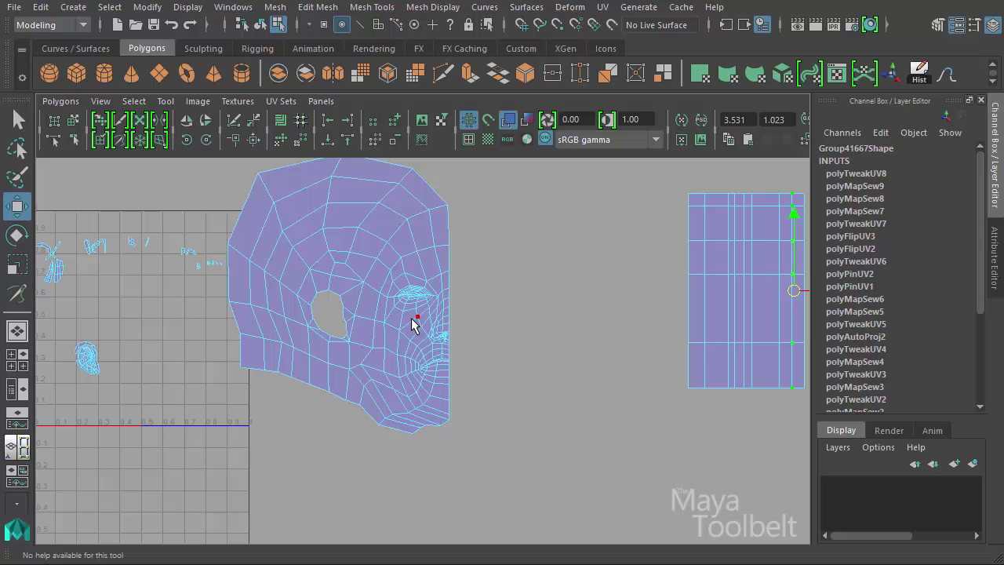
left_click(723, 425)
middle_click_drag(361, 301, 331, 320, "alt")
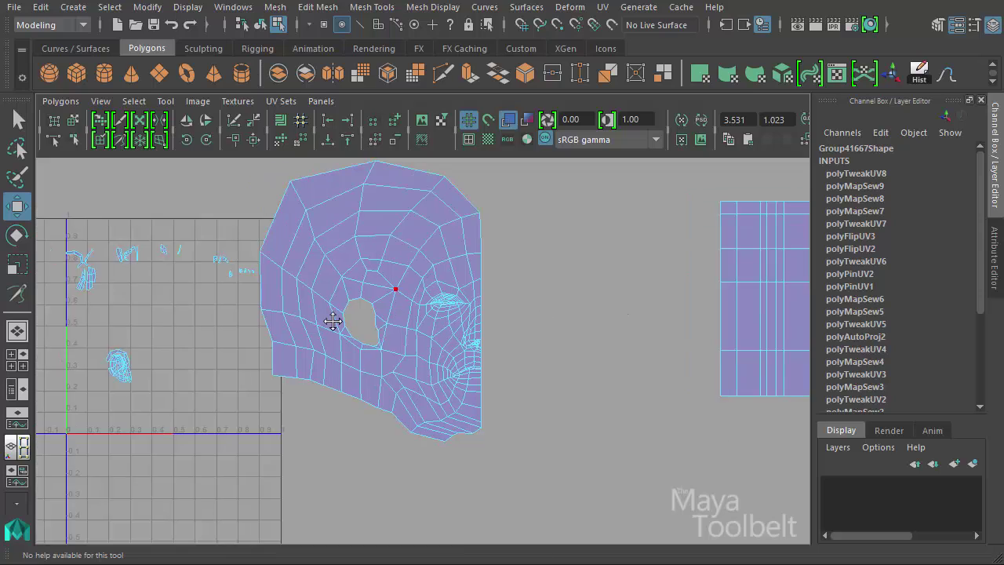
mouse_move(332, 320)
right_mouse_down("alt")
mouse_move(751, 322)
mouse_move(731, 367)
right_mouse_up("alt")
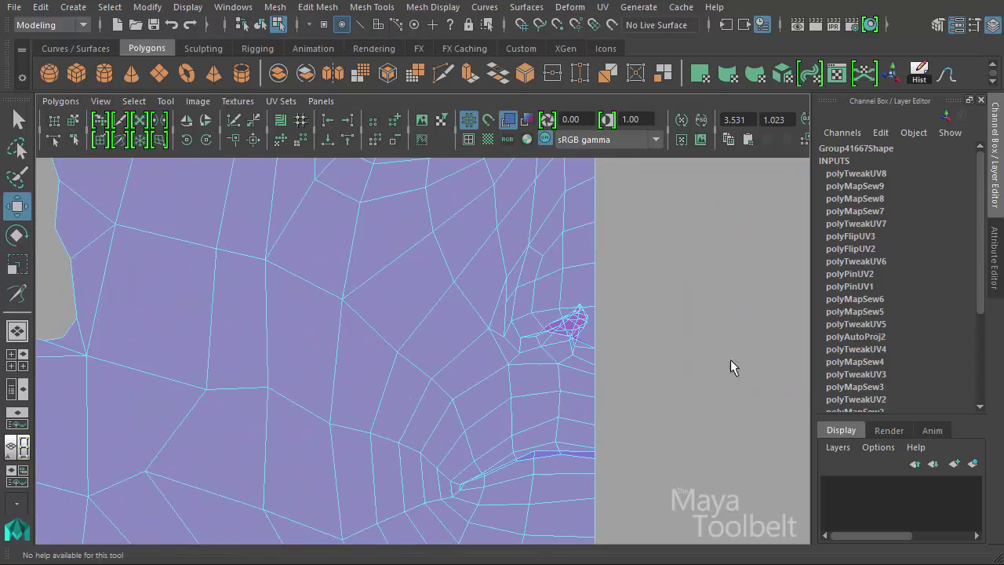
- Switch the panel to the perspective view and frame the head's eye opening
middle_click_drag(531, 350, 432, 334, "alt")
key("space")
mouse_move(432, 332)
left_mouse_down()
mouse_move(432, 291)
mouse_move(599, 316)
mouse_move(650, 225)
mouse_move(529, 335)
mouse_move(285, 404)
mouse_move(250, 380)
left_mouse_up()
right_click_drag(249, 380, 484, 406, "alt")
scroll(432, 363, "up", 2)
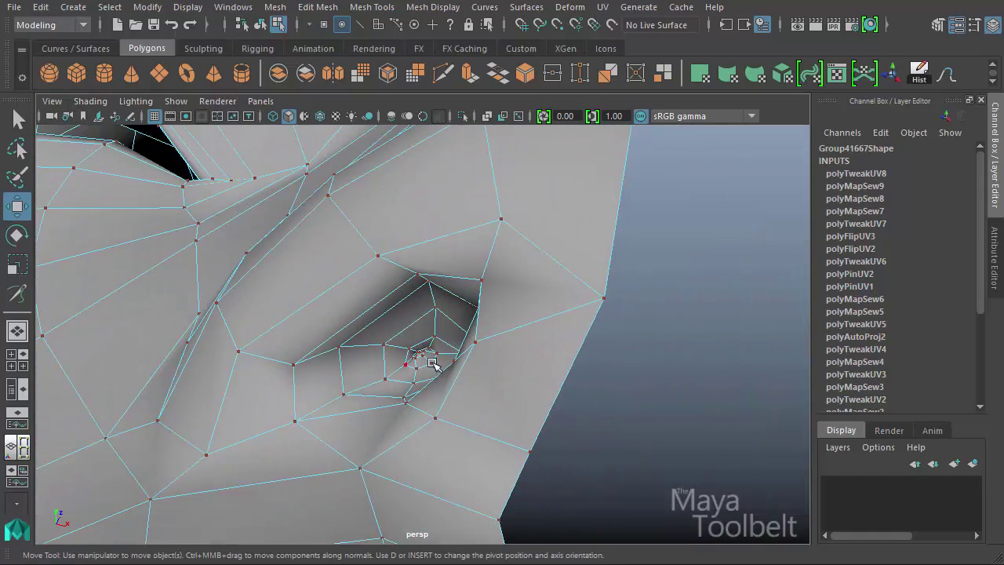
mouse_move(438, 307)
left_mouse_down("alt")
mouse_move(439, 398)
mouse_move(426, 422)
mouse_move(520, 407)
mouse_move(494, 385)
mouse_move(450, 419)
mouse_move(411, 419)
mouse_move(414, 396)
mouse_move(516, 399)
left_mouse_up("alt")
- Use the hotbox to set a two-pane layout with Persp beside the UV Editor
key("space")
left_click(411, 419)
key("space")
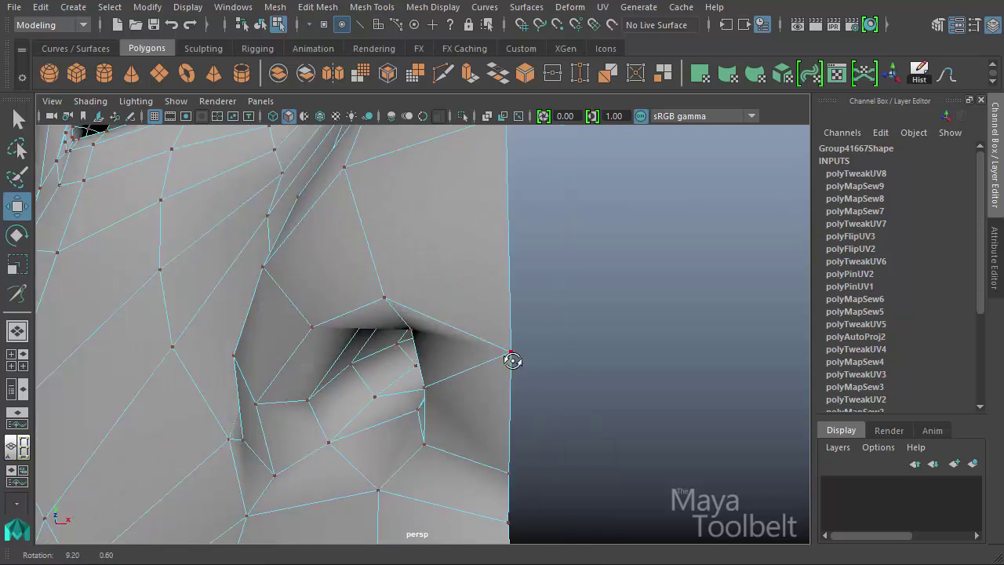
key("space")
key("space")
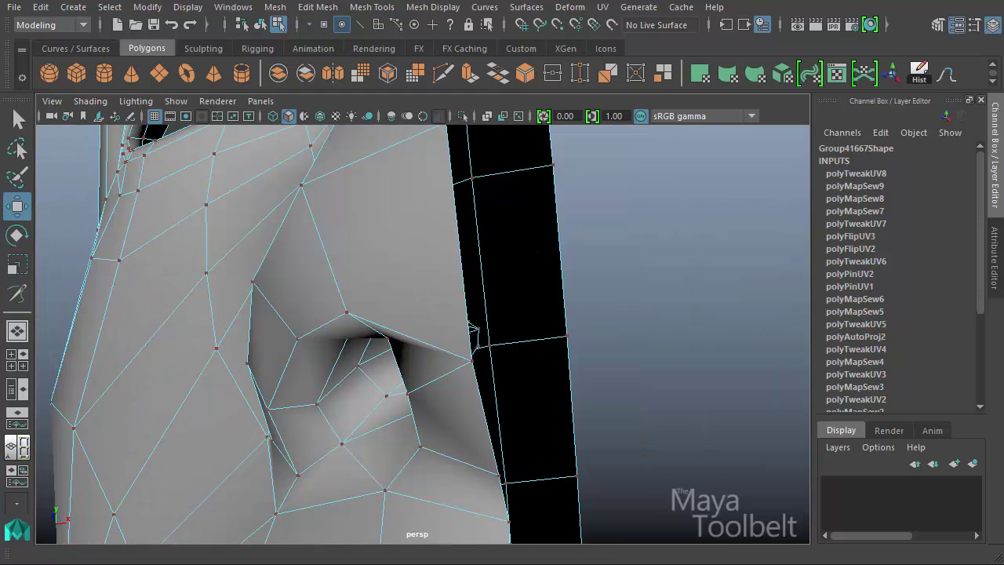
left_click(17, 448)
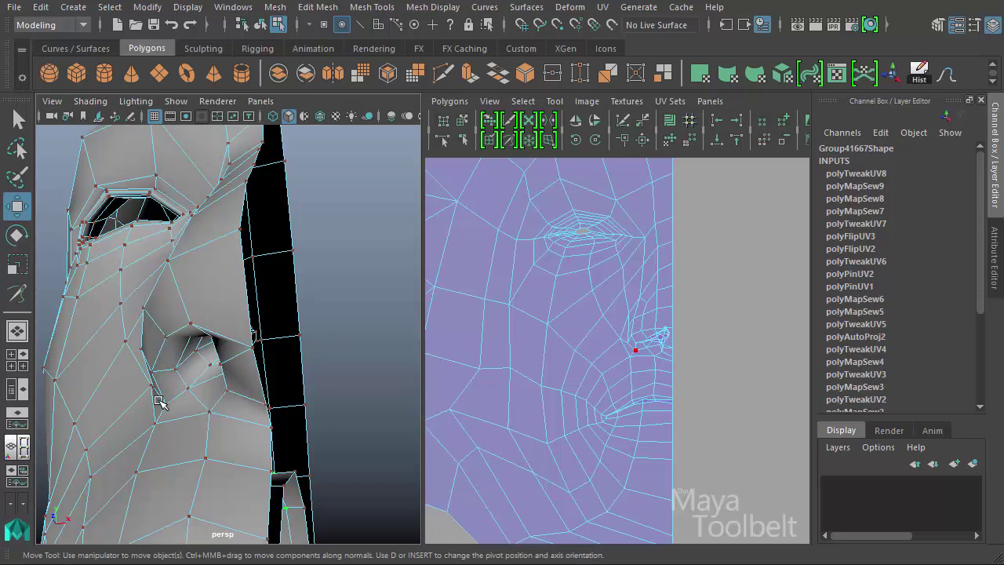
- Select a nostril rim vertex and drag it to reshape the nostril opening
scroll(220, 377, "up", 10)
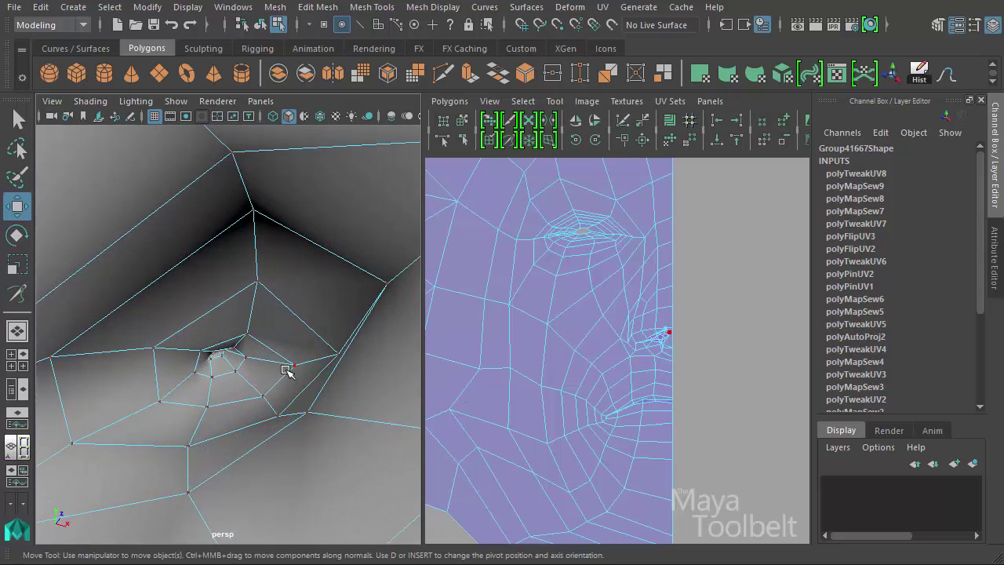
left_click_drag(287, 372, 236, 330, "alt")
right_click_drag(235, 288, 243, 373)
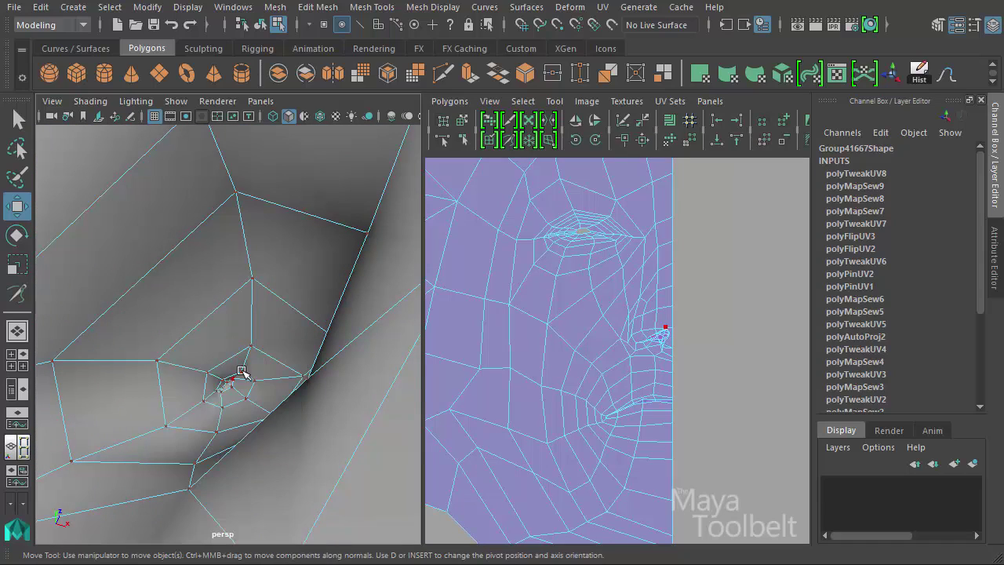
left_click(242, 372)
mouse_move(243, 372)
left_mouse_down("alt")
mouse_move(291, 371)
mouse_move(78, 444)
mouse_move(179, 392)
mouse_move(219, 424)
mouse_move(243, 416)
mouse_move(167, 442)
mouse_move(164, 374)
mouse_move(211, 401)
mouse_move(269, 406)
mouse_move(190, 405)
mouse_move(208, 361)
mouse_move(300, 444)
left_mouse_up("alt")
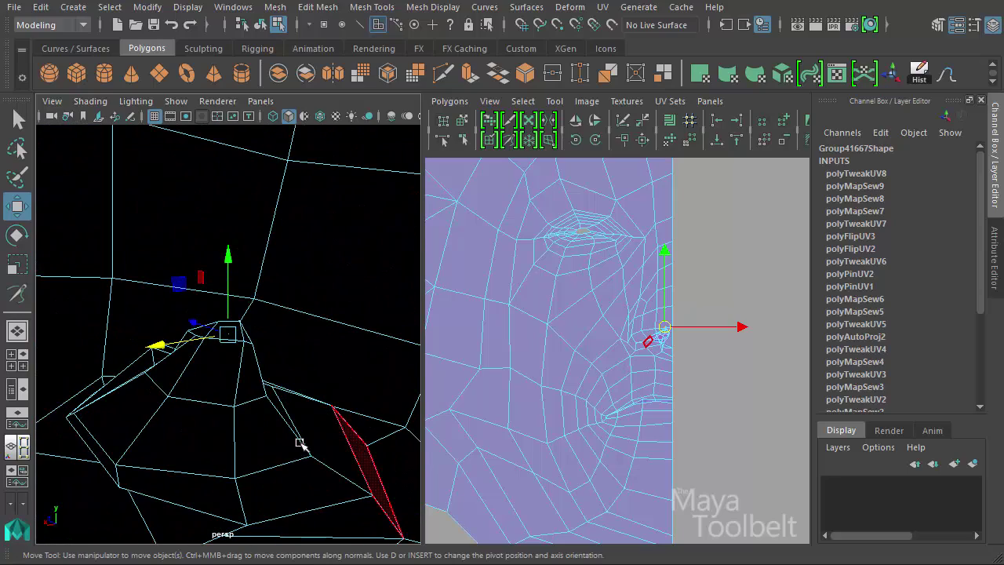
left_click_drag(258, 337, 303, 421, "alt")
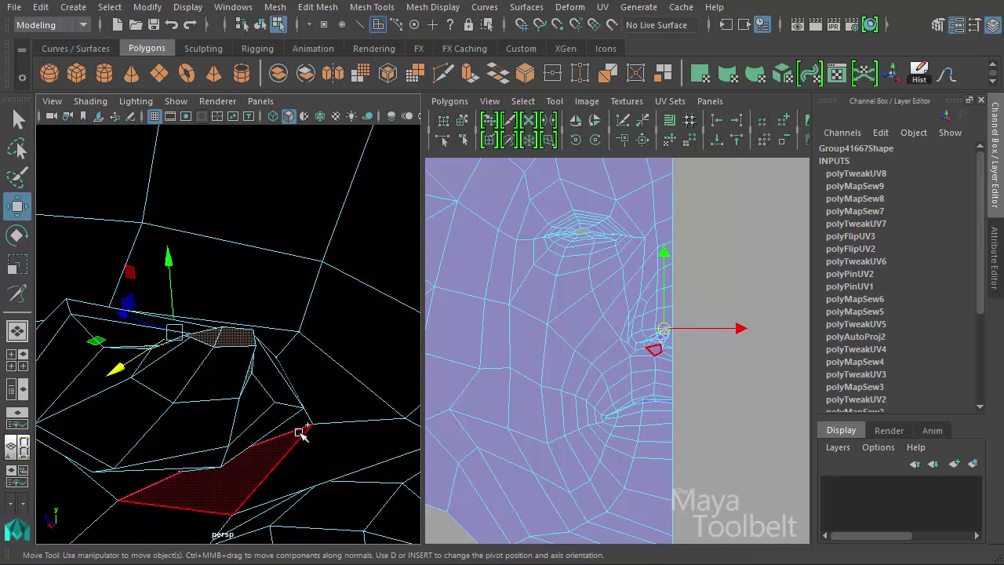
middle_click_drag(302, 434, 274, 390)
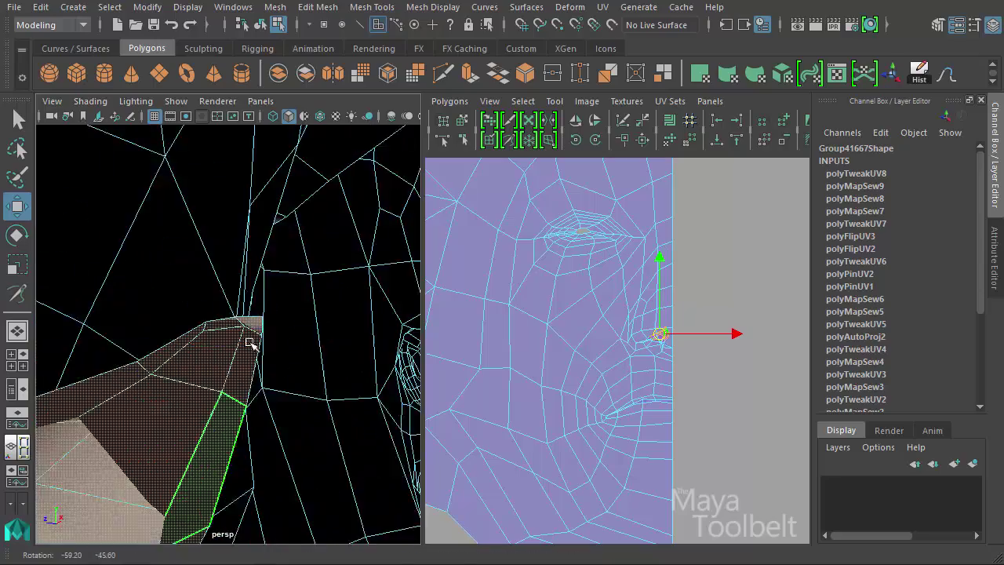
scroll(142, 405, "down", 5)
- Orbit around the nostril and select the faces inside it
left_click_drag(150, 354, 231, 336, "alt")
scroll(231, 336, "up", 5)
mouse_move(274, 373)
left_mouse_down("alt")
mouse_move(392, 348)
mouse_move(374, 386)
left_mouse_up("alt")
mouse_move(315, 424)
left_mouse_down("alt")
mouse_move(348, 384)
mouse_move(188, 389)
left_mouse_up("alt")
scroll(347, 385, "down", 3)
scroll(188, 392, "up", 5)
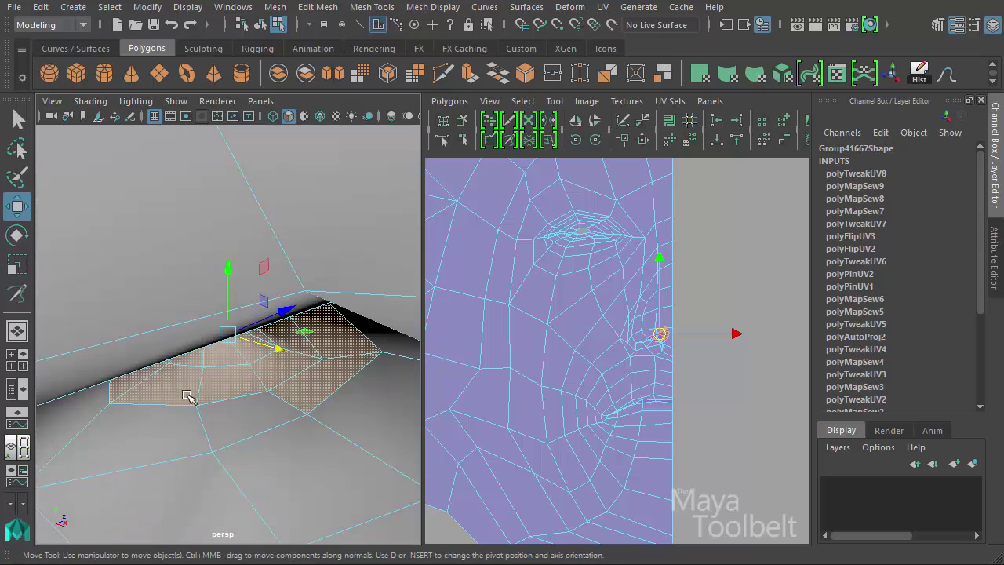
scroll(253, 410, "up", 2)
left_click(93, 414)
mouse_move(92, 414)
left_mouse_down("alt")
mouse_move(167, 398)
mouse_move(130, 288)
left_mouse_up("alt")
mouse_move(253, 197)
left_mouse_down("alt")
mouse_move(338, 315)
mouse_move(364, 327)
mouse_move(336, 340)
mouse_move(329, 372)
mouse_move(293, 389)
mouse_move(403, 376)
mouse_move(365, 377)
left_mouse_up("alt")
scroll(706, 368, "up", 5)
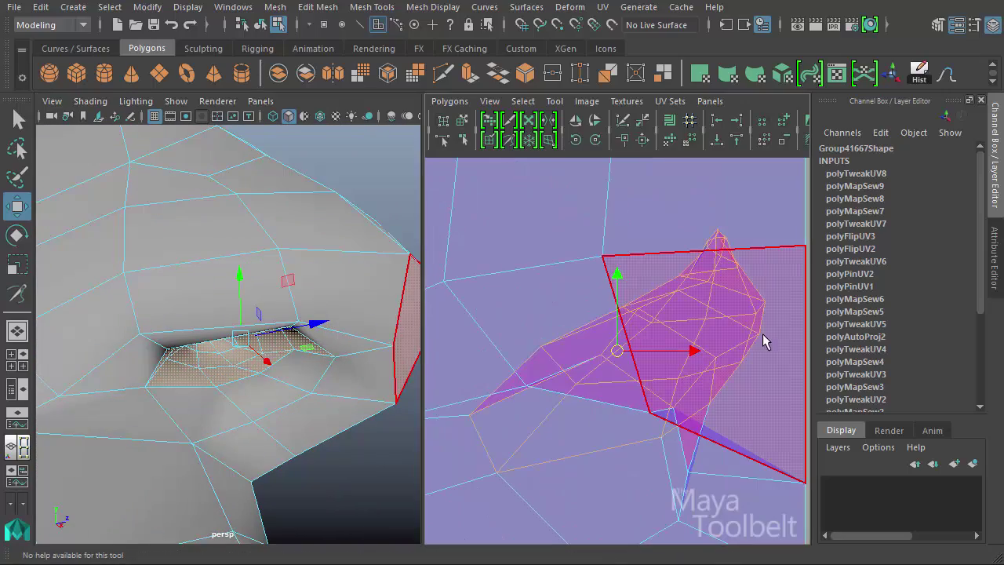
scroll(745, 392, "down", 3)
scroll(651, 377, "down", 3)
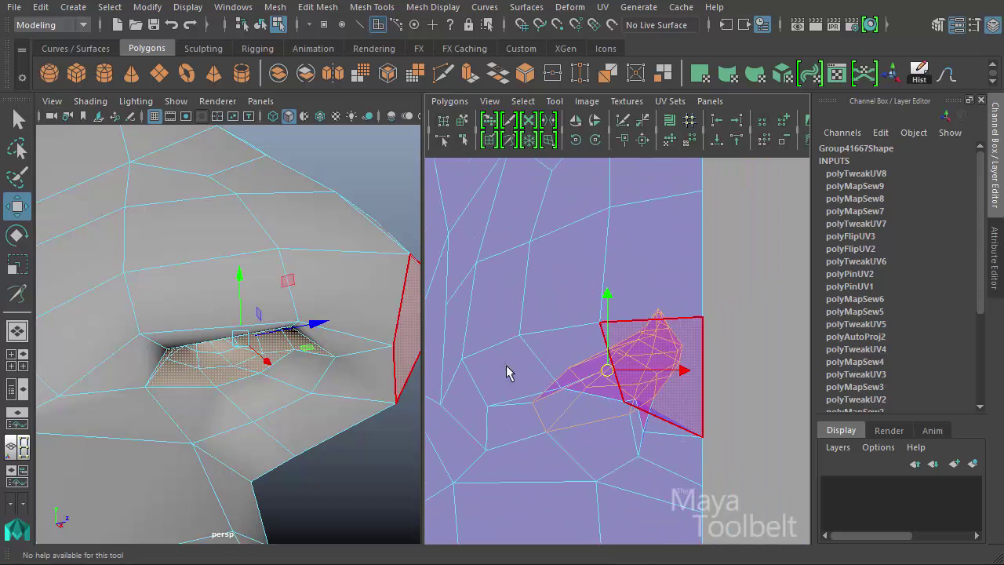
- Apply Automatic UV projection to the selected inner nostril faces
left_click(602, 7)
left_click(627, 107)
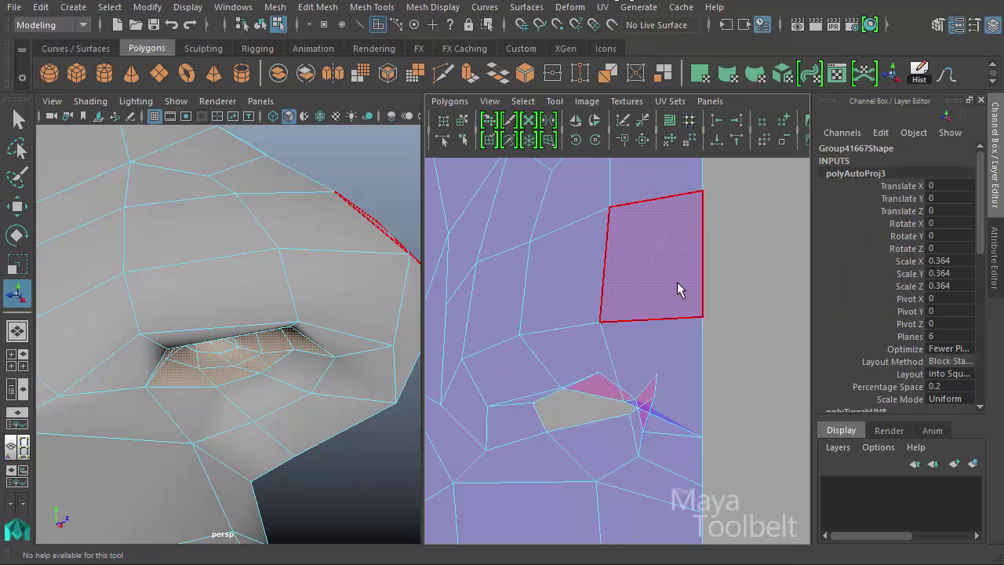
scroll(680, 291, "down", 1)
scroll(724, 291, "down", 3)
scroll(563, 275, "down", 3)
scroll(767, 306, "down", 2)
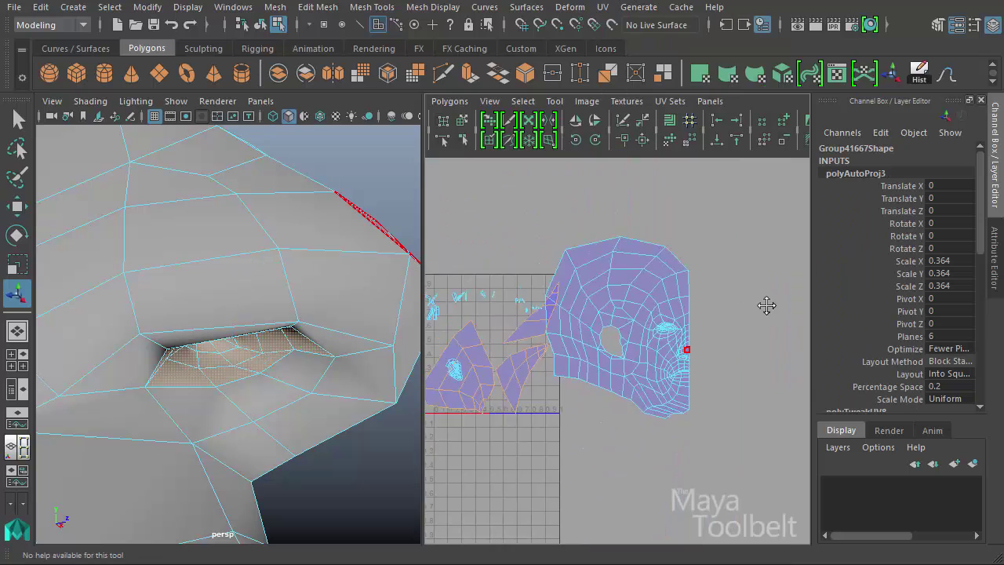
scroll(585, 337, "up", 1)
scroll(617, 288, "up", 1)
scroll(544, 291, "up", 2)
scroll(646, 316, "up", 2)
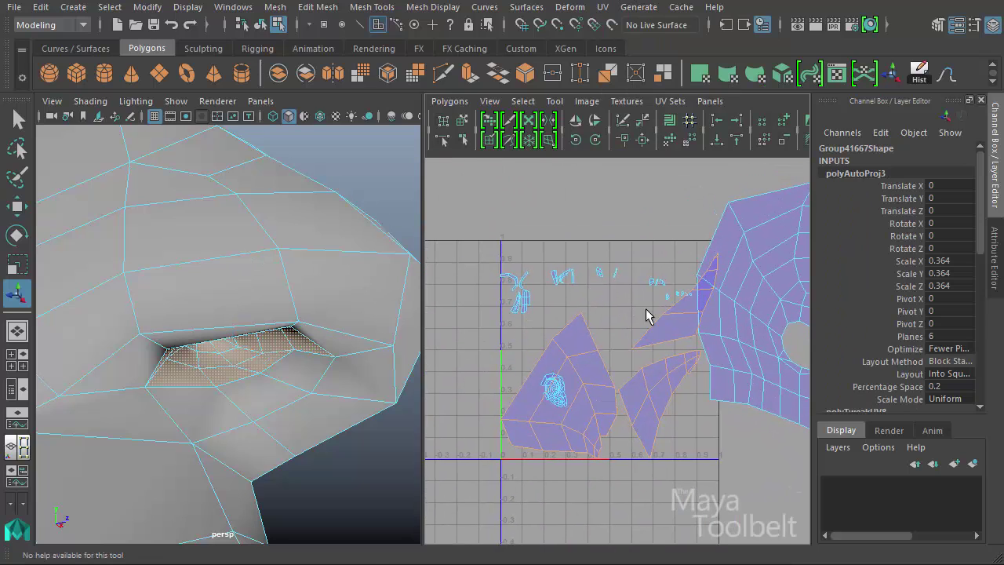
- Select the new nostril UVs, expand to whole shells, and move them clear of the face shell
right_click_drag(598, 358, 664, 359)
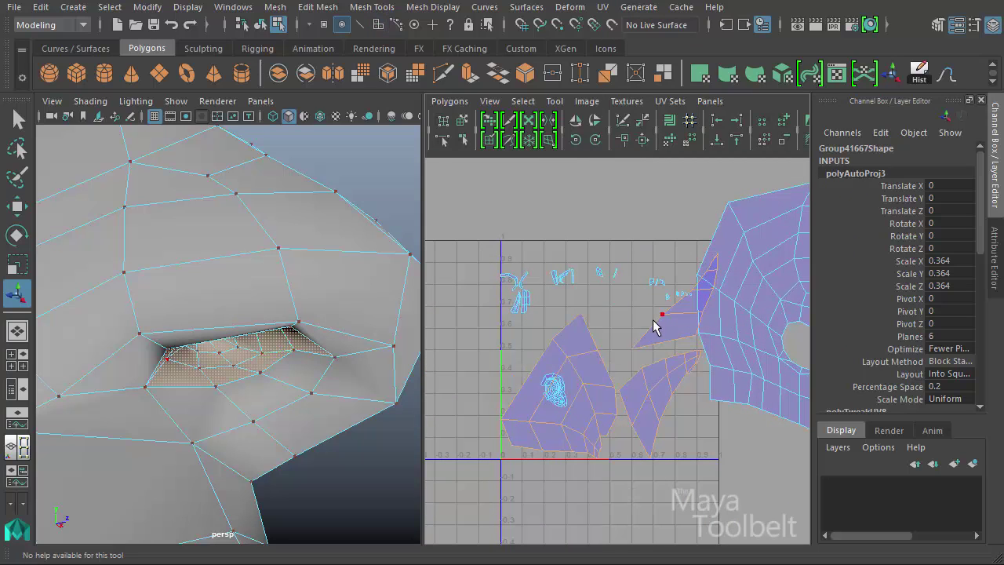
left_click_drag(655, 328, 612, 396)
left_click(523, 101)
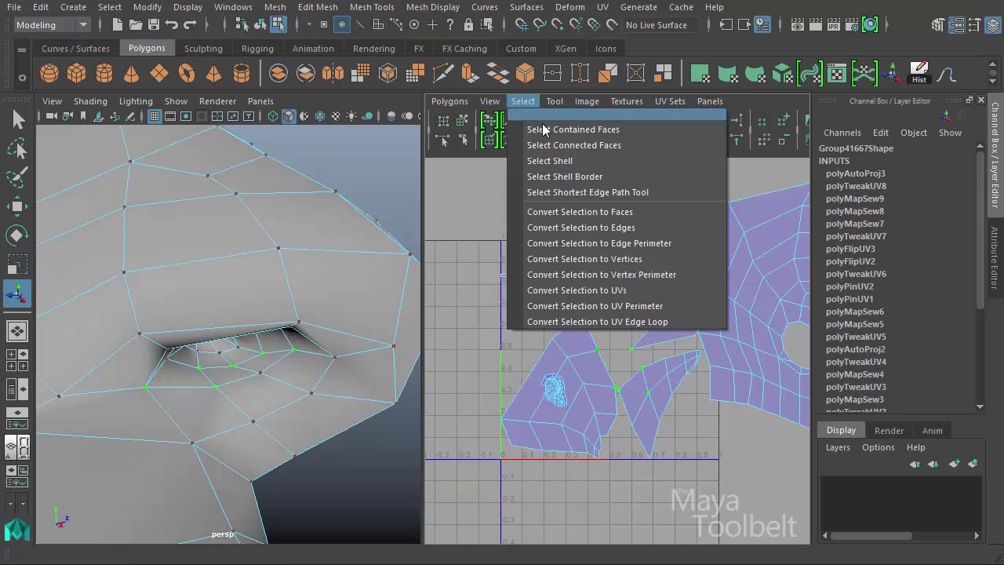
left_click(551, 161)
scroll(445, 265, "down", 2)
scroll(619, 230, "down", 2)
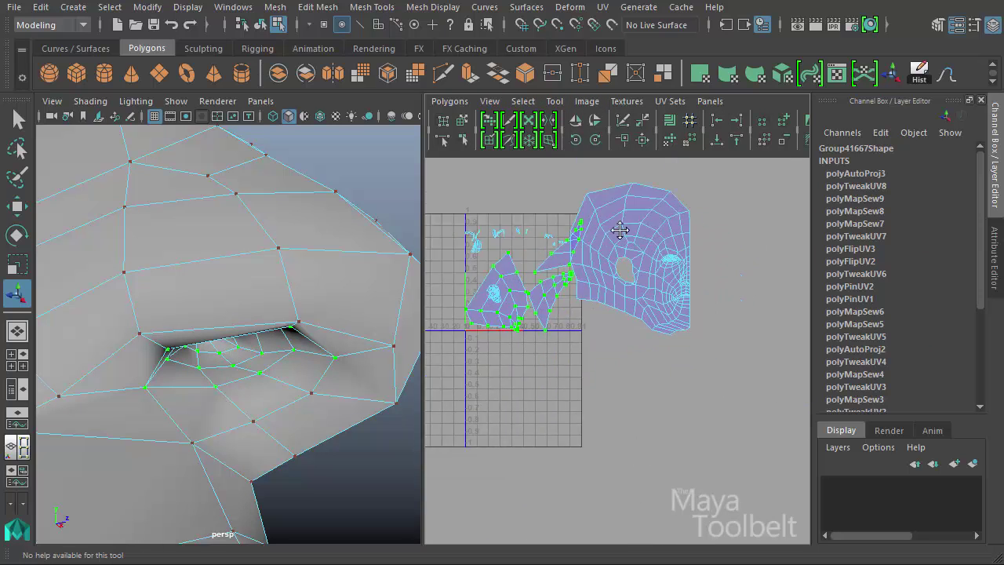
scroll(620, 230, "up", 1)
key("w")
left_click_drag(511, 260, 730, 339)
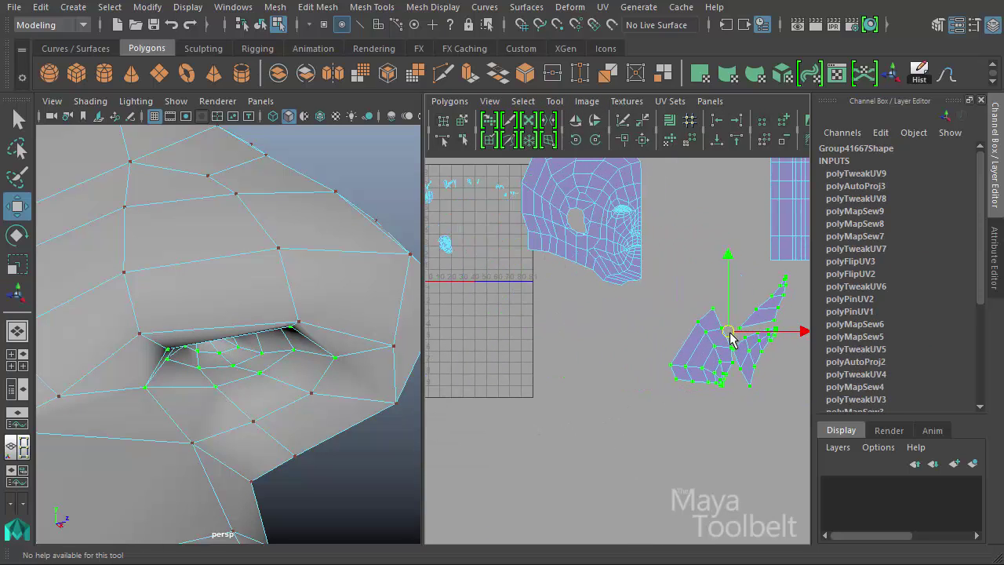
middle_click_drag(730, 339, 632, 339, "alt")
scroll(683, 354, "up", 2)
scroll(578, 375, "up", 1)
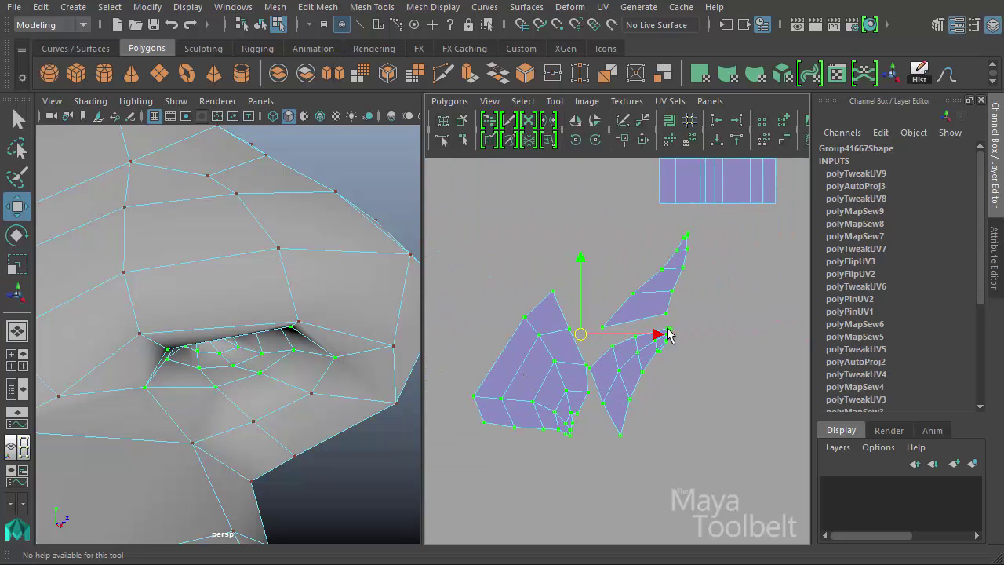
scroll(651, 333, "up", 1)
scroll(639, 325, "up", 1)
- Select matching border edges on the new nostril shells, then look over the shells
key("F10")
left_click(243, 359)
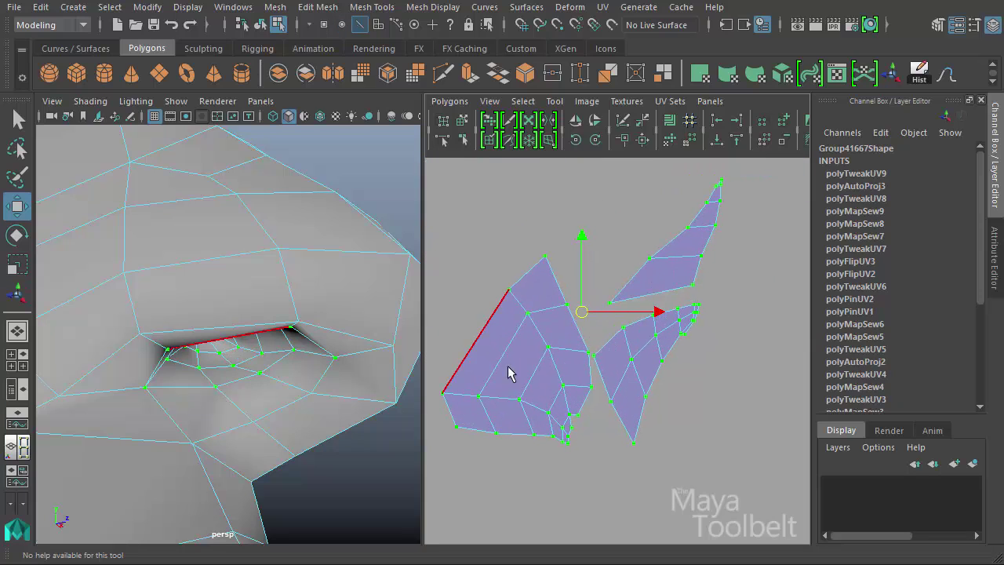
scroll(509, 374, "up", 1)
scroll(632, 319, "up", 1)
left_click_drag(526, 249, 594, 394)
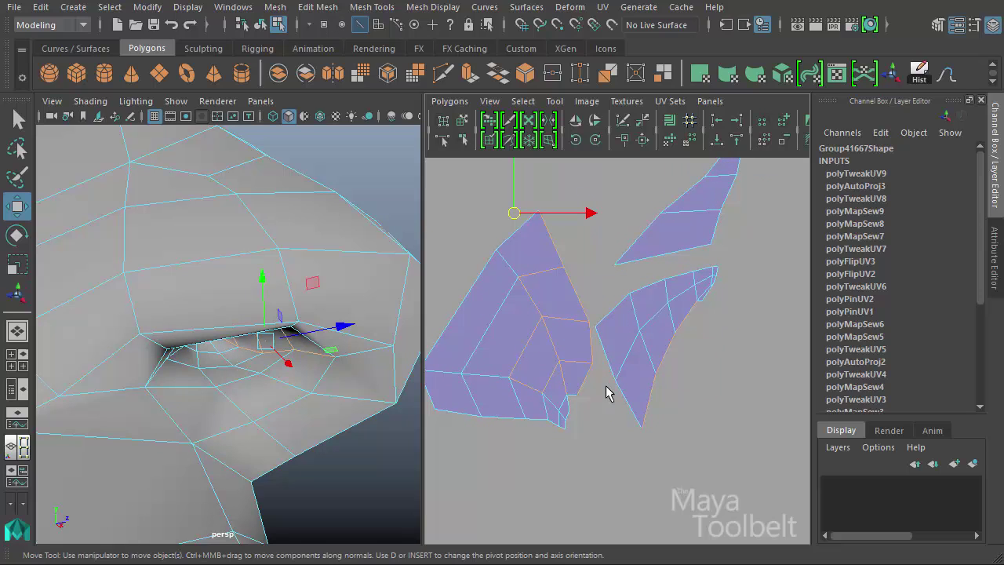
left_click(676, 382)
key("q")
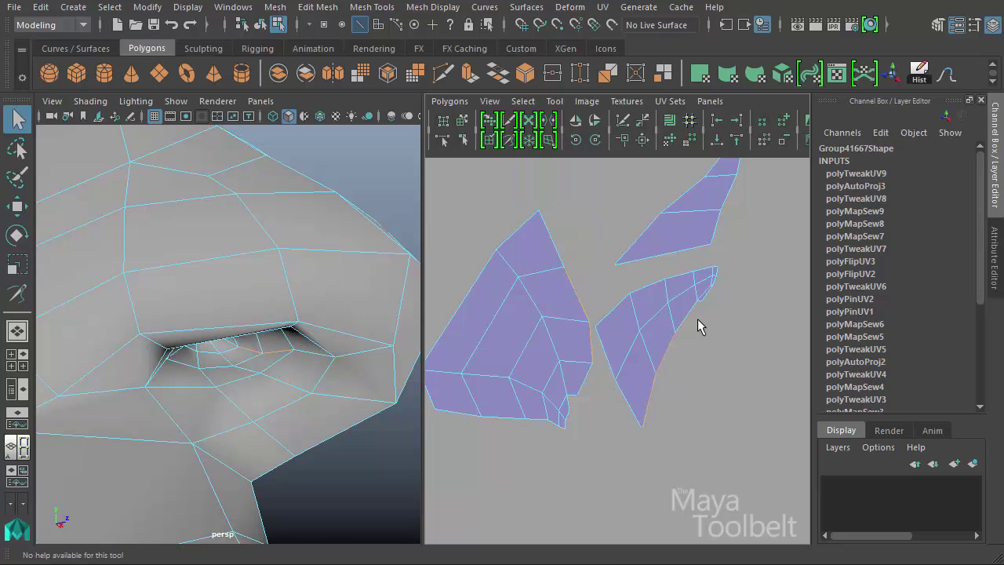
mouse_move(685, 314)
right_mouse_down("alt")
mouse_move(511, 337)
mouse_move(891, 325)
right_mouse_up("alt")
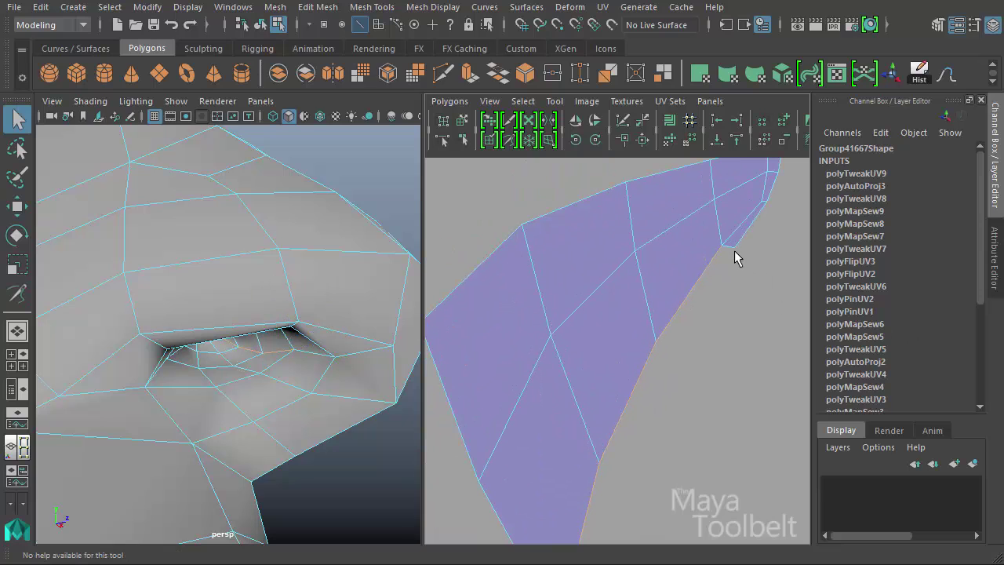
mouse_move(704, 328)
right_mouse_down("alt")
mouse_move(651, 314)
mouse_move(471, 314)
right_mouse_up("alt")
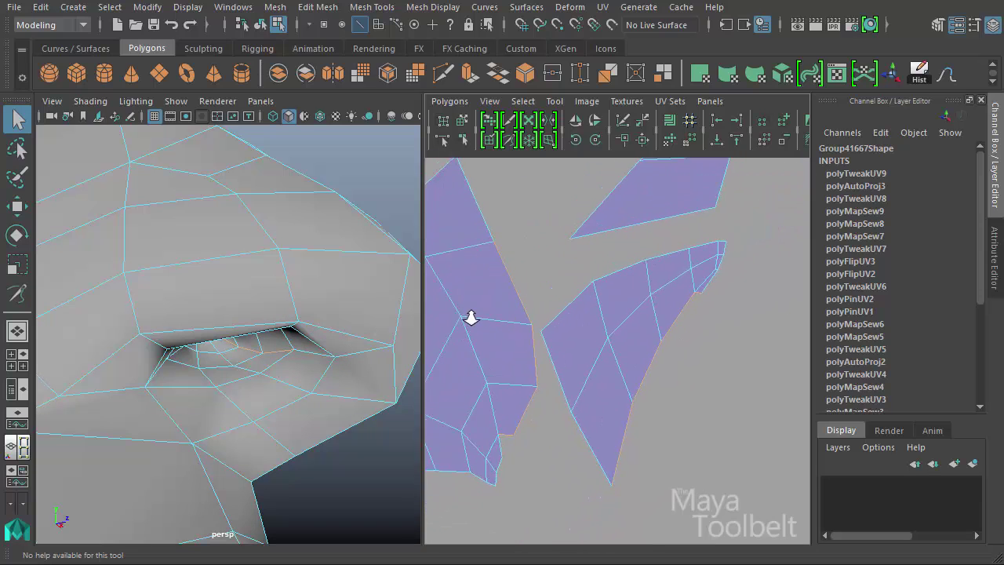
middle_click_drag(471, 314, 558, 334, "alt")
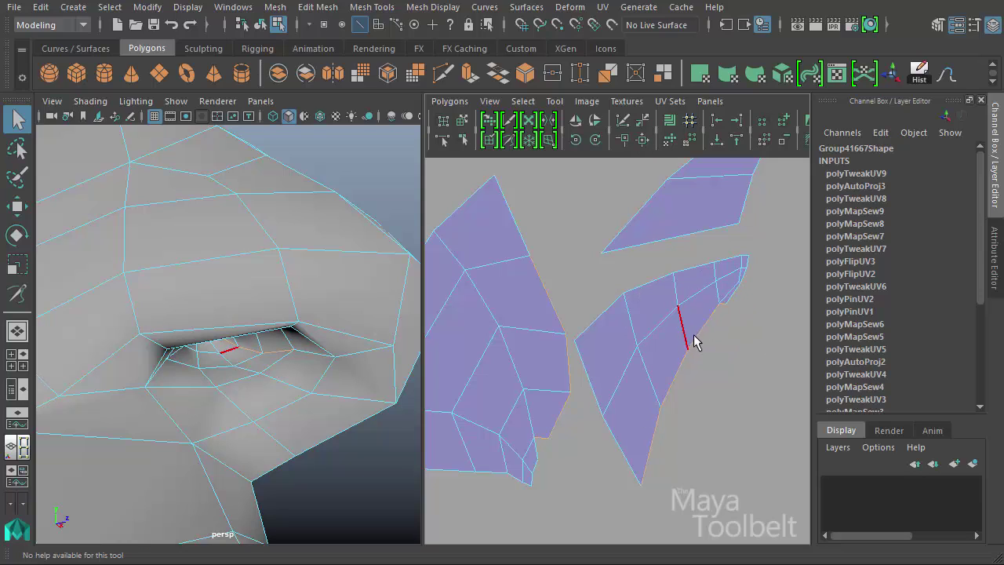
- Move and sew the small nostril UV pieces onto the larger shell along the selected edges
left_click(643, 141)
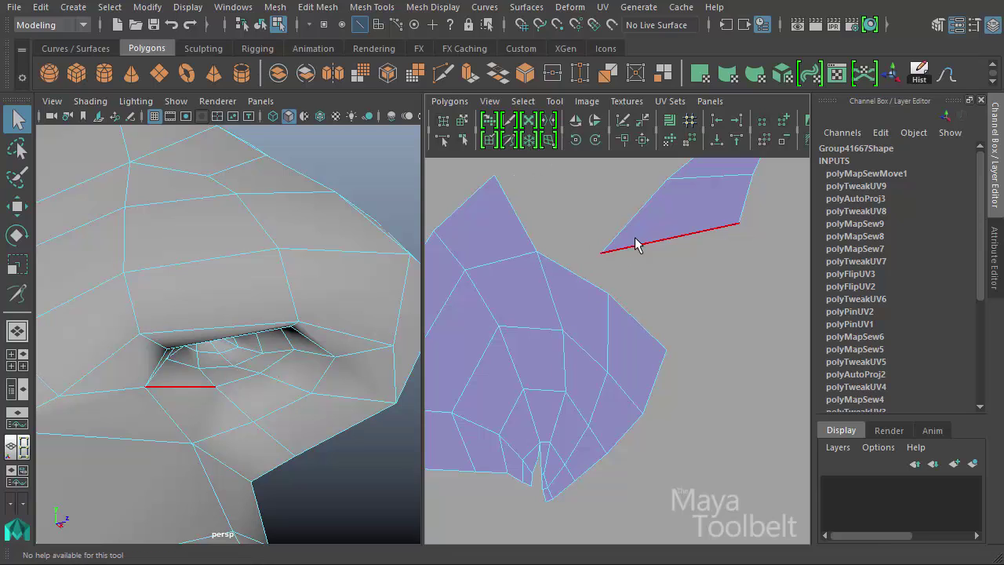
scroll(722, 269, "down", 2)
scroll(698, 259, "down", 2)
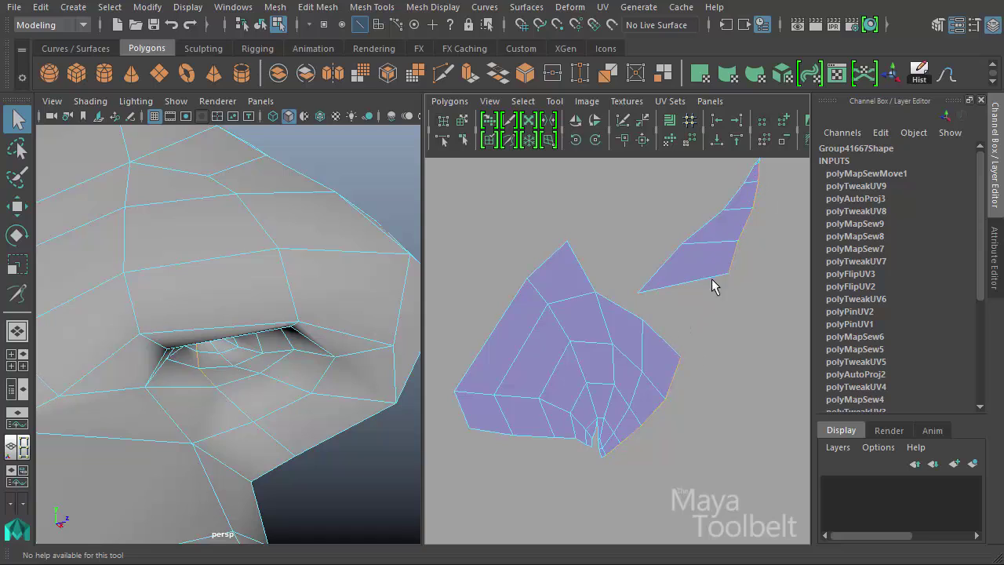
left_click(642, 145)
scroll(455, 335, "up", 3)
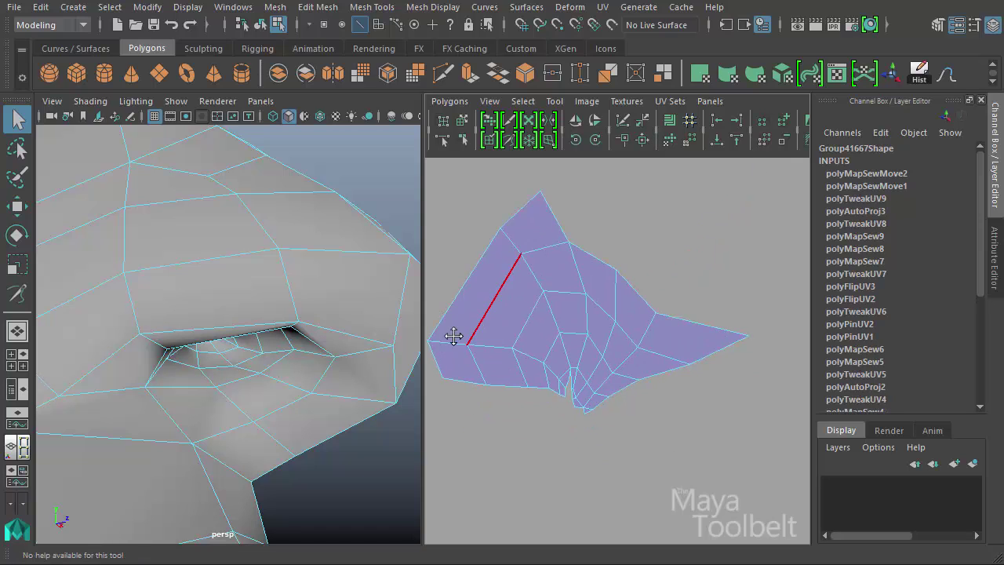
scroll(638, 405, "up", 3)
scroll(638, 405, "up", 2)
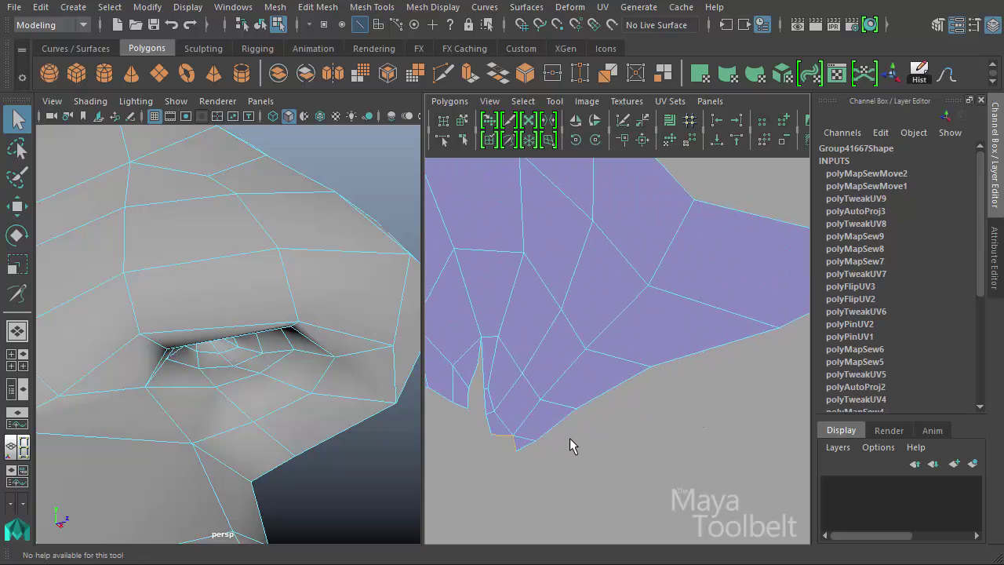
- Sew the remaining open edges and both sides of the bottom slit closed
right_click_drag(570, 437, 617, 392, "shift")
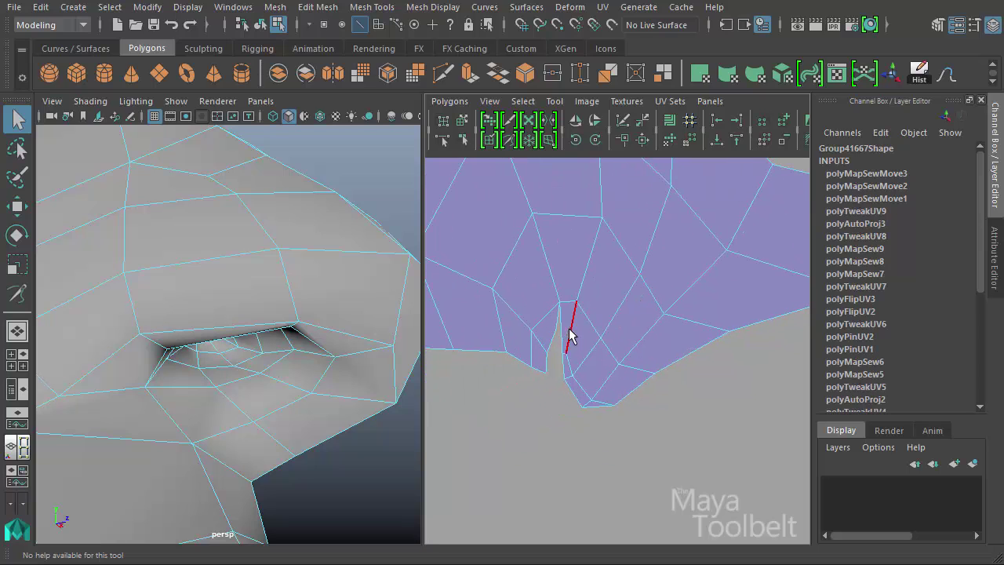
left_click(562, 327, "ctrl")
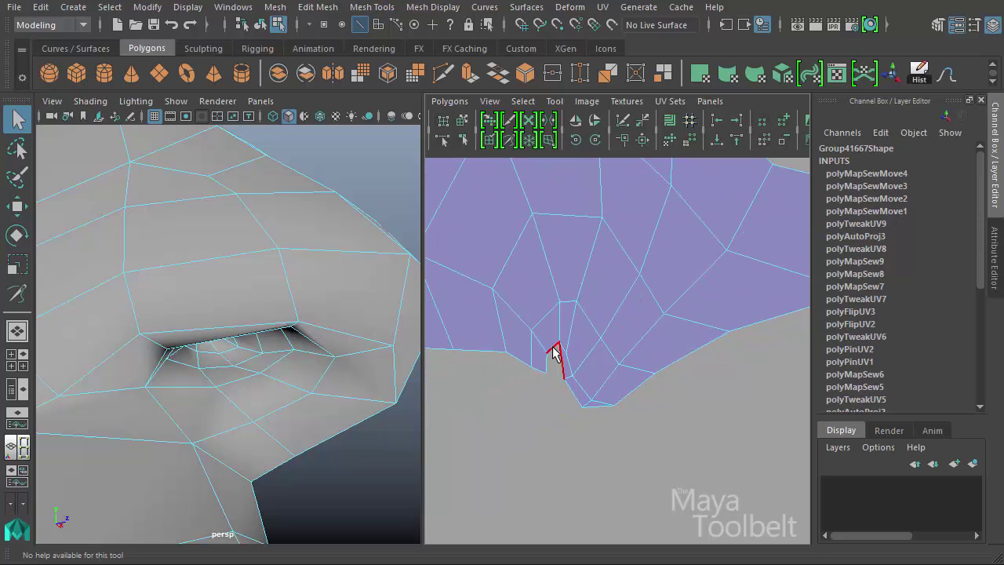
left_click(554, 370, "ctrl")
right_click_drag(549, 376, 634, 421, "shift")
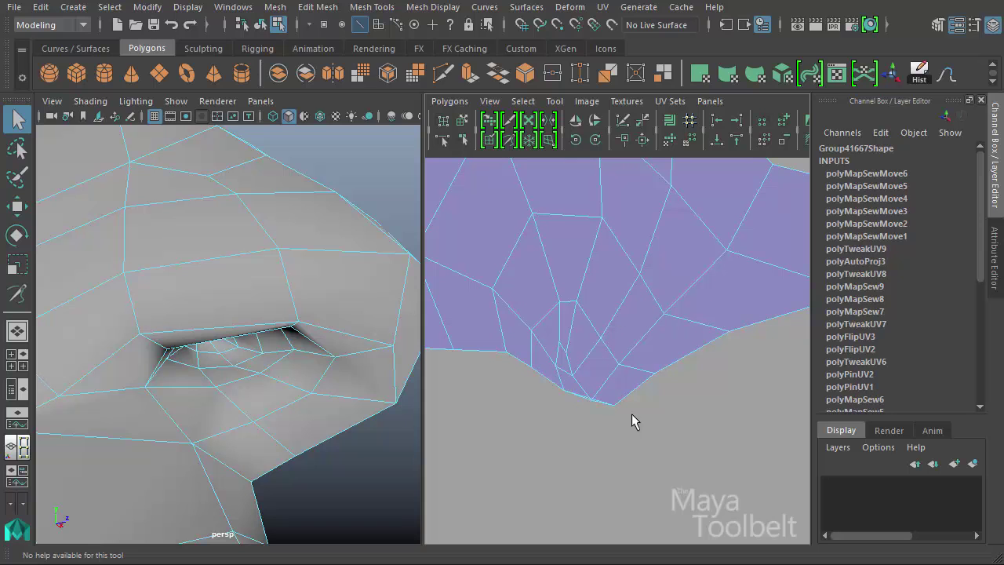
middle_click_drag(575, 298, 638, 370, "alt")
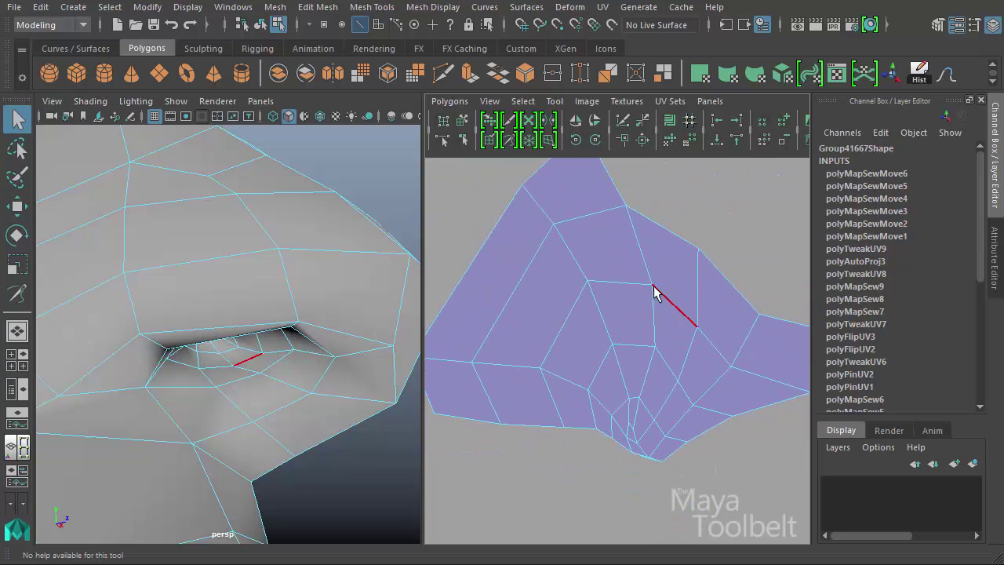
scroll(656, 291, "down", 3)
scroll(578, 285, "down", 3)
scroll(651, 306, "down", 3)
- Move the sewn nostril shell beside the rectangle shell and scale it down to almost nothing
scroll(513, 298, "down", 1)
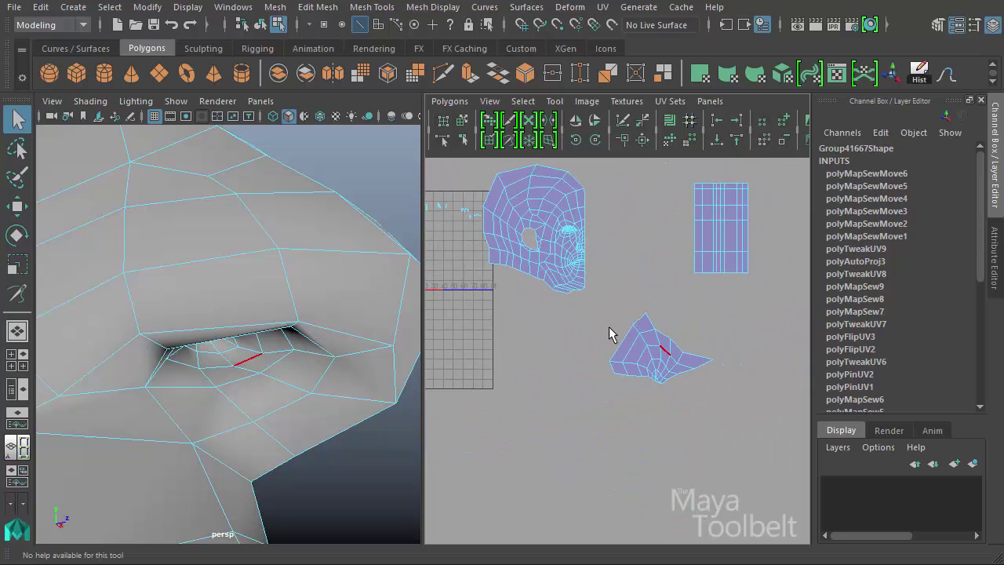
right_click_drag(612, 334, 667, 330)
left_click_drag(733, 425, 733, 424)
key("w")
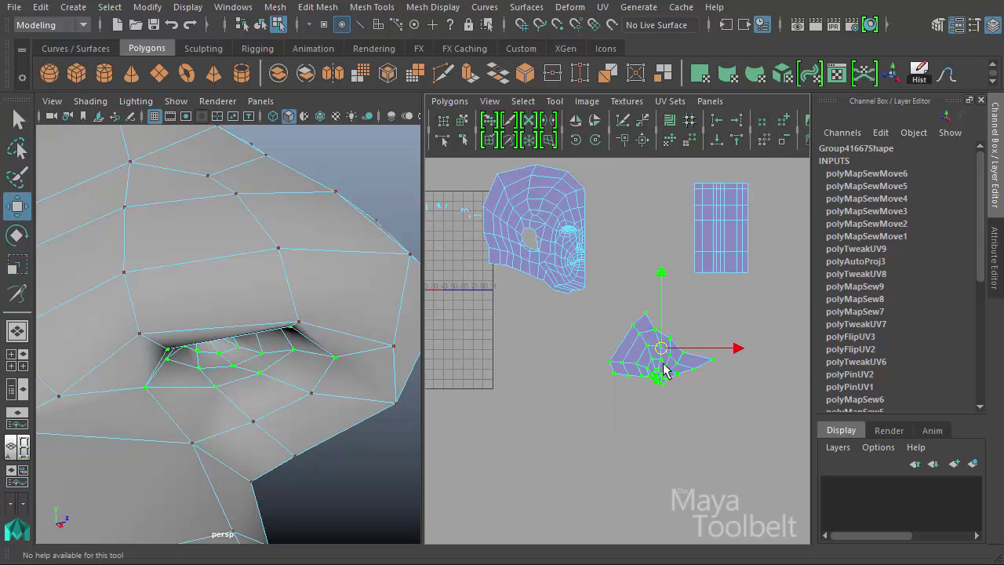
mouse_move(661, 370)
left_mouse_down()
mouse_move(784, 226)
mouse_move(773, 226)
left_mouse_up()
key("r")
middle_click_drag(767, 223, 703, 254)
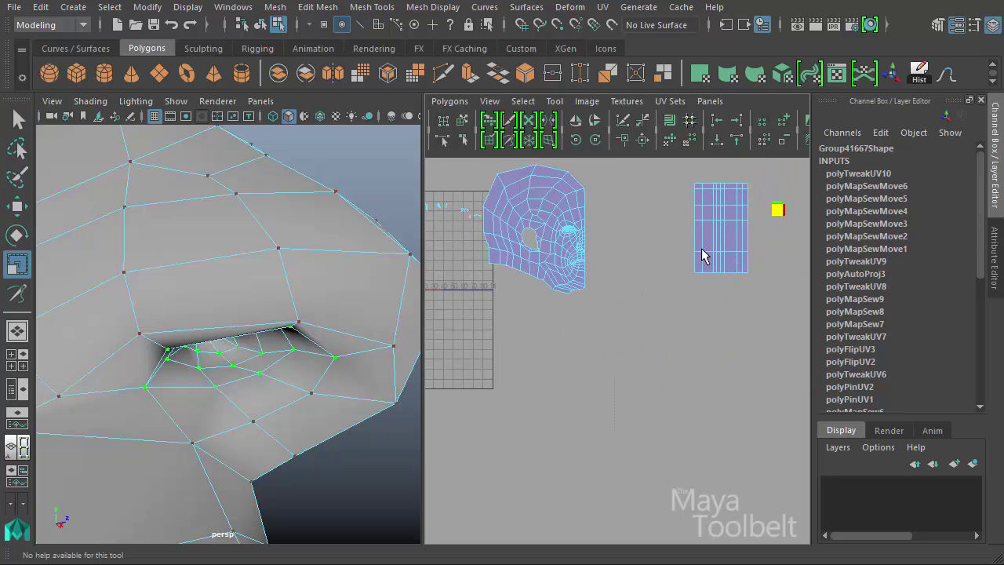
scroll(704, 214, "up", 2)
key("w")
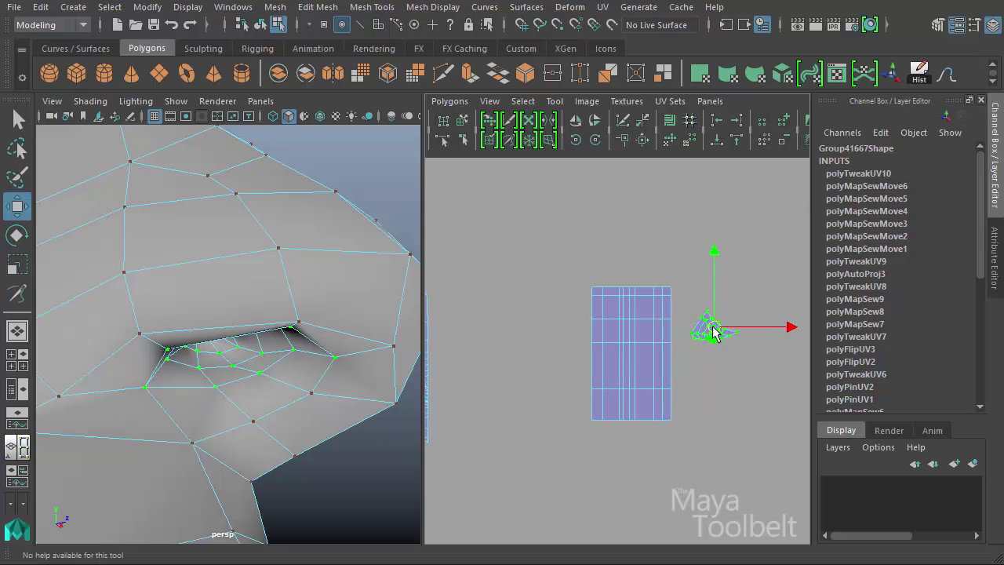
- Clear the selection and zoom the UV view in on the face shell's eye corner
left_click(704, 408)
mouse_move(705, 400)
middle_mouse_down("alt")
mouse_move(636, 332)
mouse_move(679, 331)
middle_mouse_up("alt")
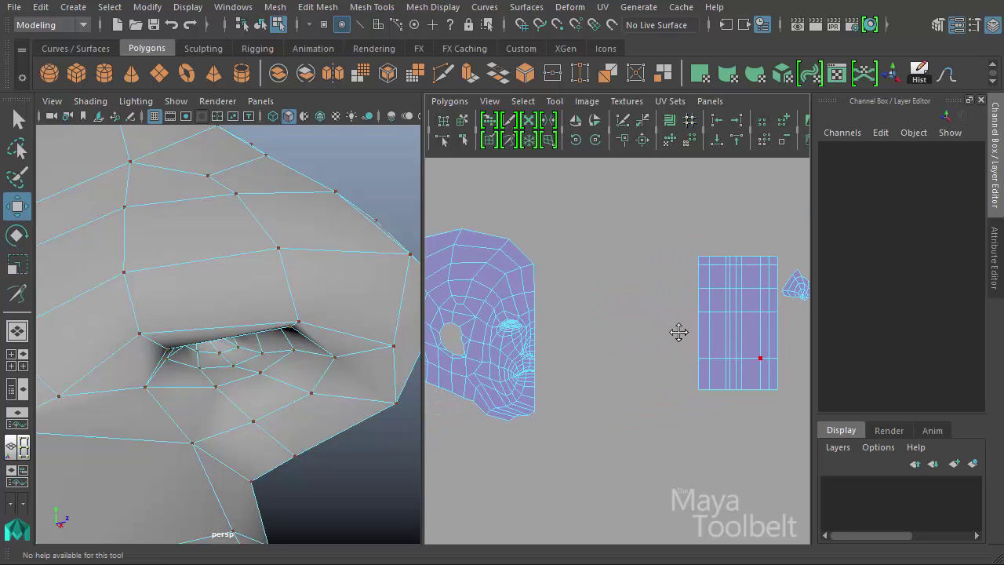
mouse_move(513, 410)
middle_mouse_down("alt")
mouse_move(583, 381)
mouse_move(594, 421)
middle_mouse_up("alt")
scroll(583, 381, "up", 5)
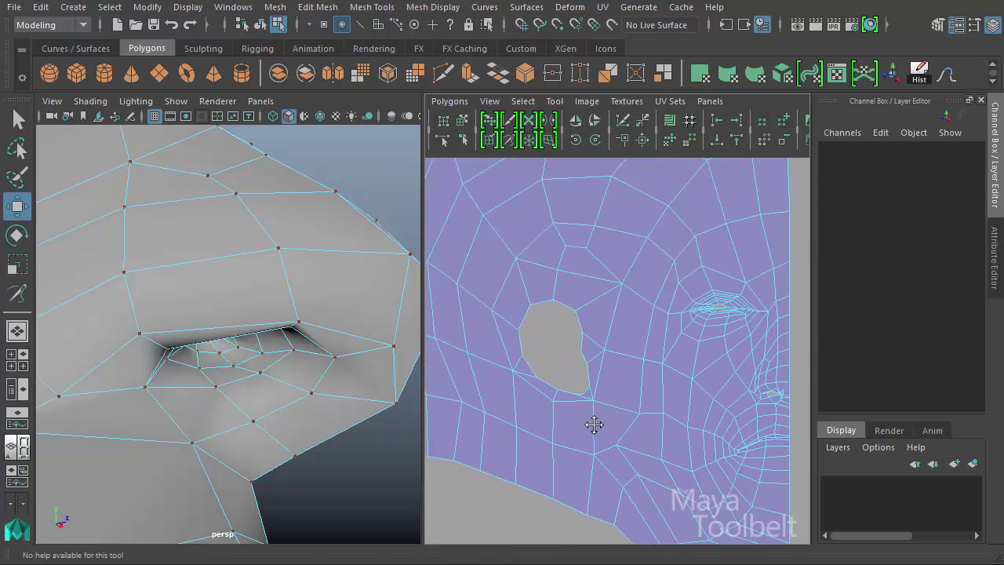
middle_click_drag(722, 408, 571, 382, "alt")
right_click_drag(571, 381, 780, 426, "alt")
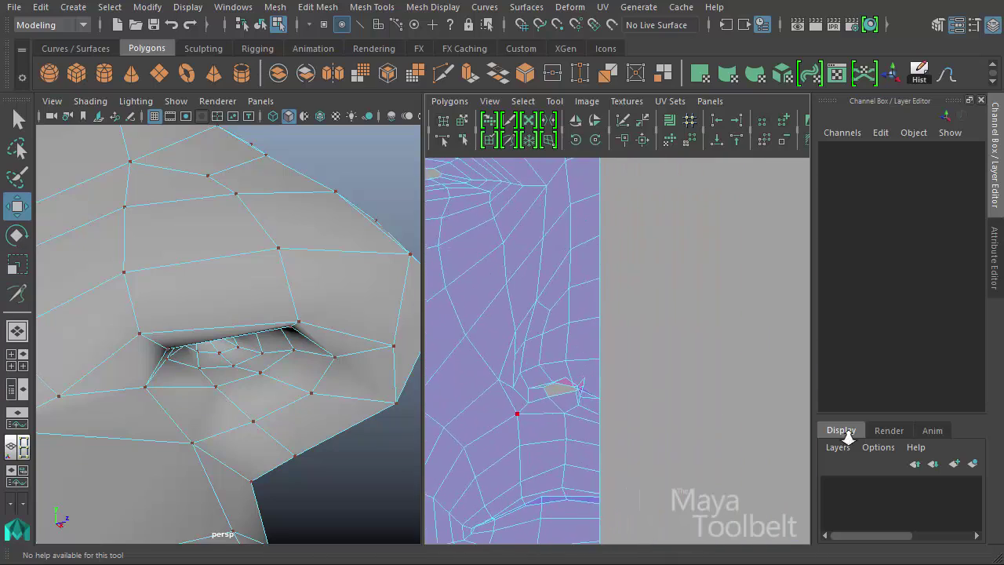
right_click_drag(594, 372, 777, 425, "alt")
mouse_move(560, 381)
right_mouse_down("alt")
mouse_move(612, 403)
mouse_move(673, 325)
right_mouse_up("alt")
- Pull the stretched eye-corner UVs down-left to collapse the pink stretched faces
right_click_drag(560, 342, 600, 326)
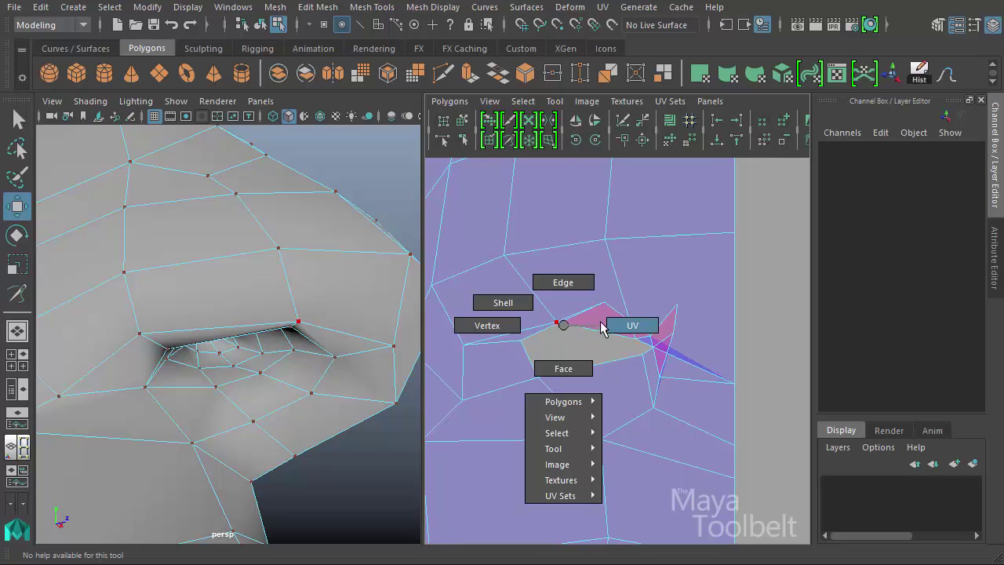
mouse_move(596, 295)
left_mouse_down()
mouse_move(605, 303)
mouse_move(588, 340)
mouse_move(573, 343)
left_mouse_up()
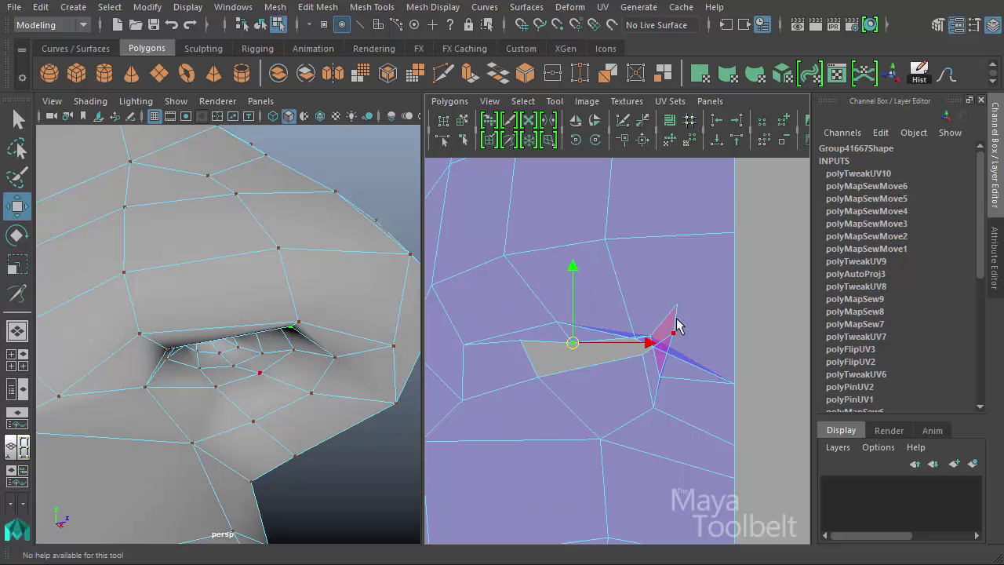
left_click_drag(671, 294, 691, 322)
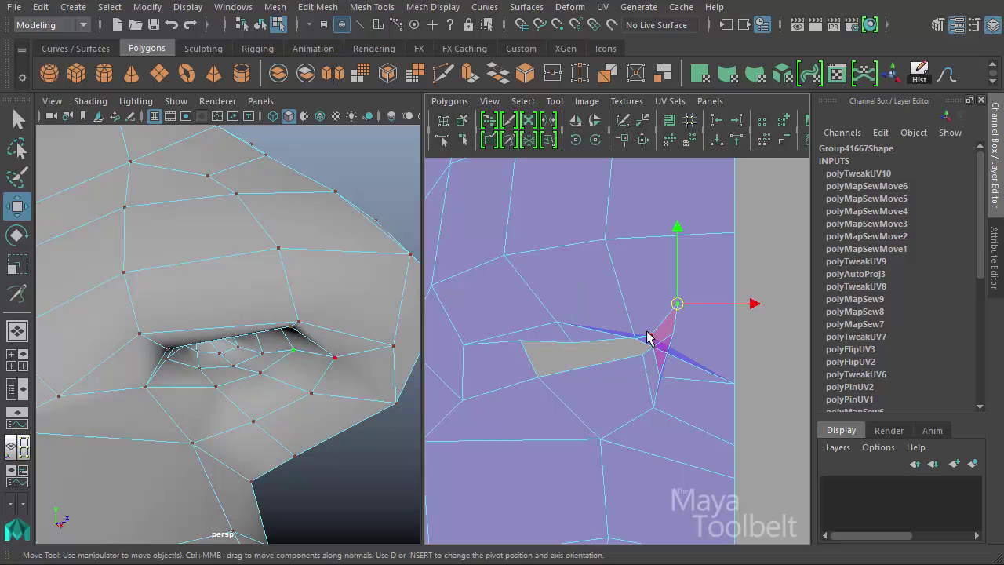
left_click(651, 342)
left_click(642, 339)
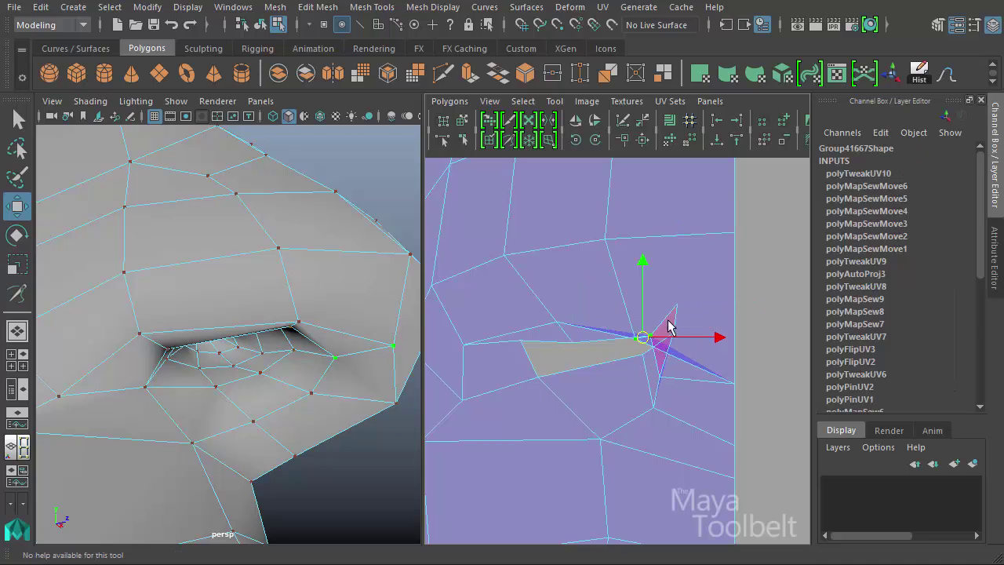
mouse_move(652, 337)
left_mouse_down()
mouse_move(620, 351)
mouse_move(637, 385)
left_mouse_up()
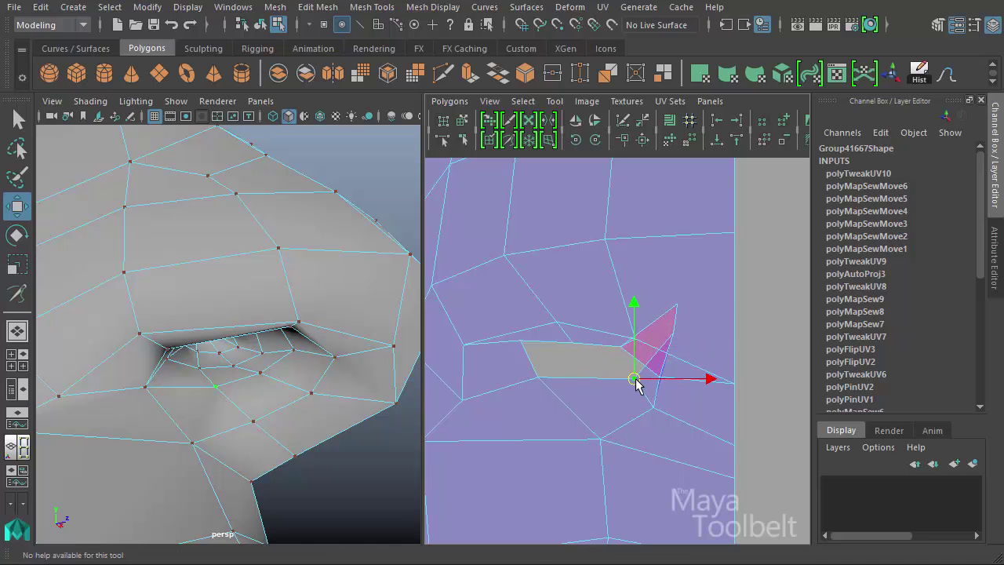
left_click_drag(669, 345, 639, 372)
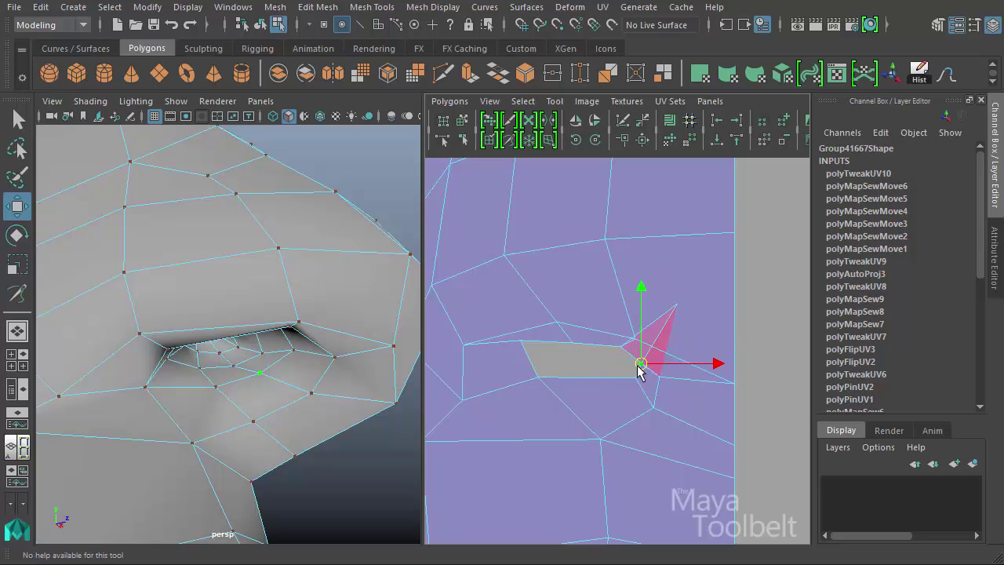
left_click_drag(665, 304, 629, 370)
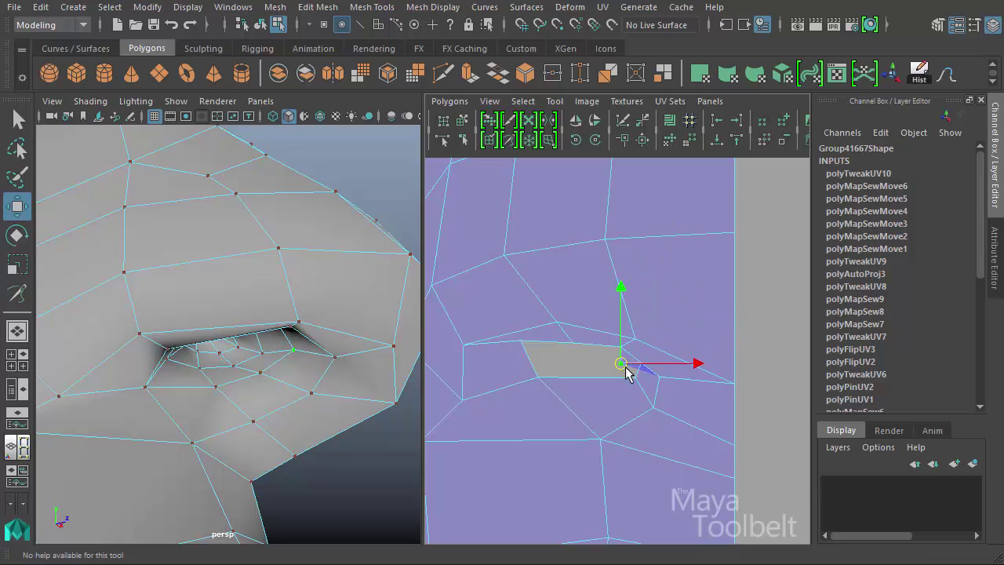
- Adjust the neighbouring UVs below and beside the corner to remove the flipped face
left_click(637, 379)
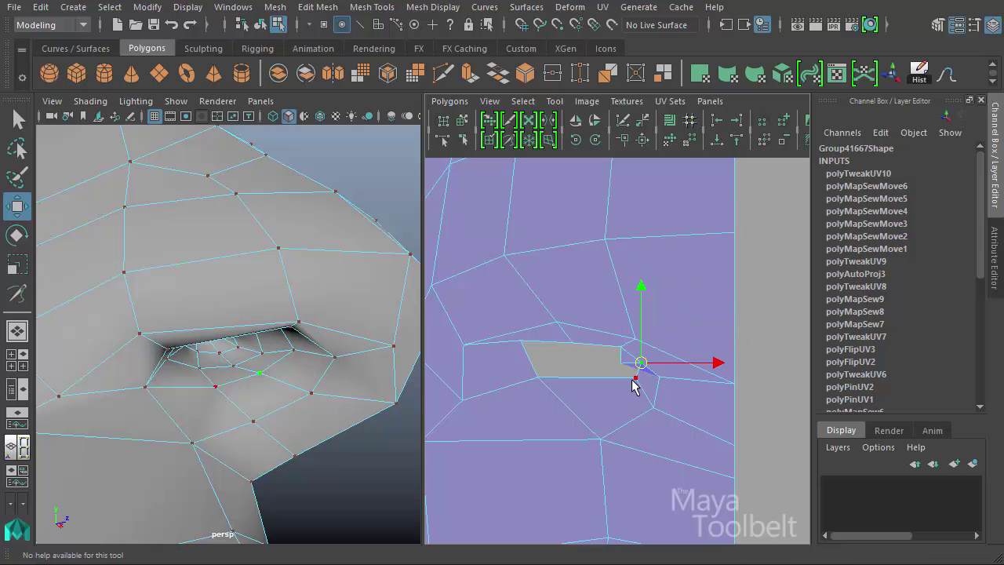
mouse_move(636, 375)
left_mouse_down()
mouse_move(625, 382)
mouse_move(620, 361)
left_mouse_up()
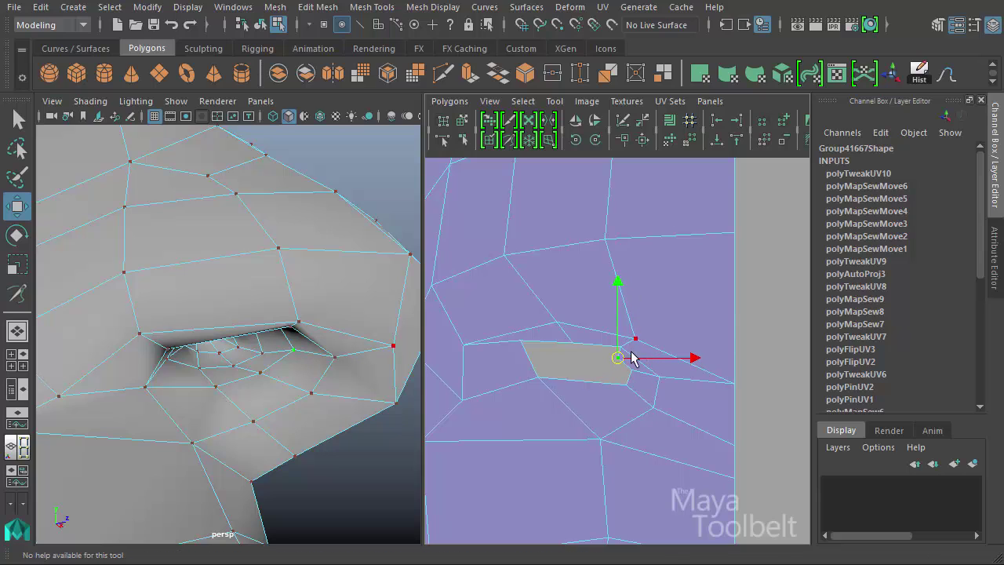
left_click(523, 345)
left_click_drag(528, 353, 530, 364)
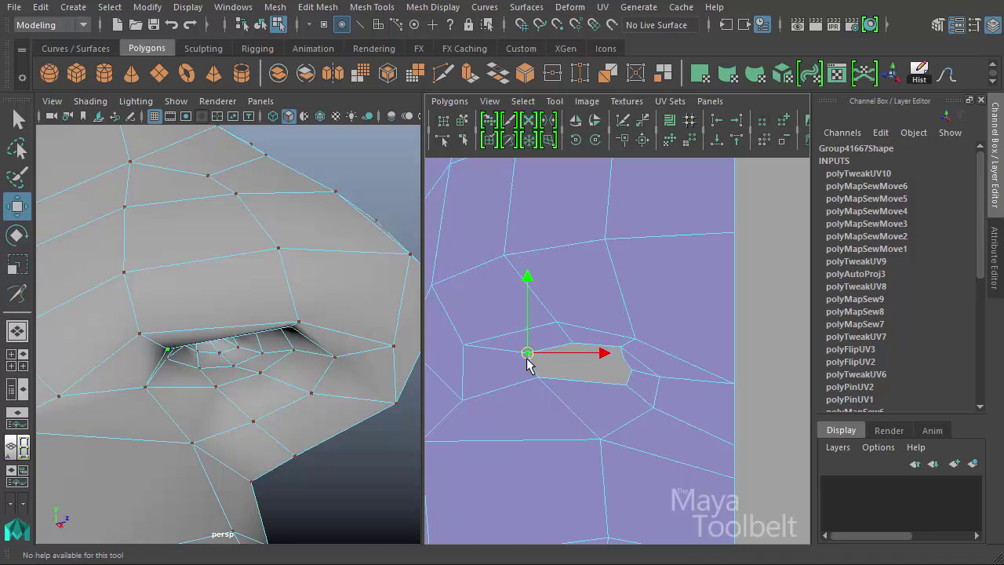
left_click(636, 338)
left_click_drag(635, 336, 635, 328)
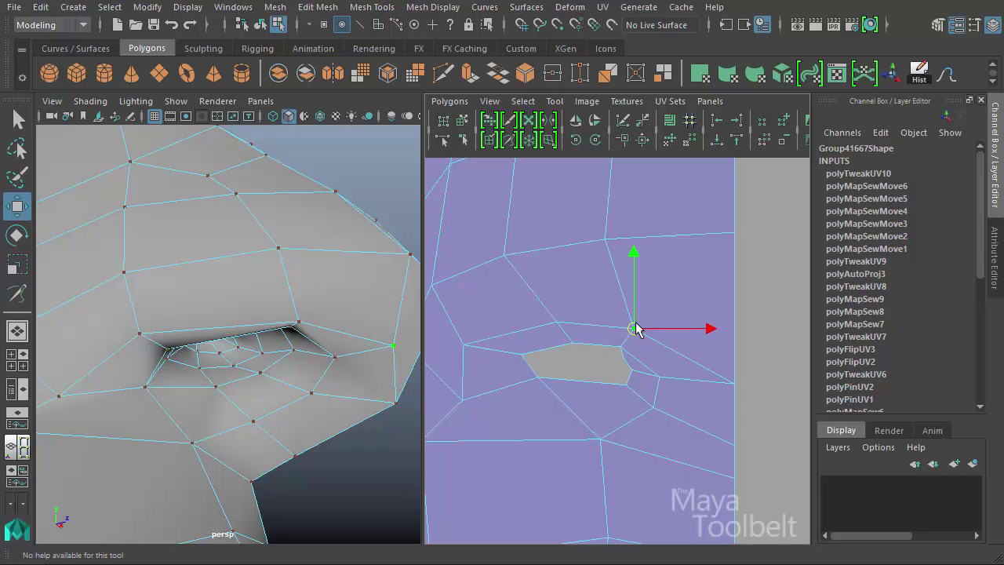
left_click(621, 360)
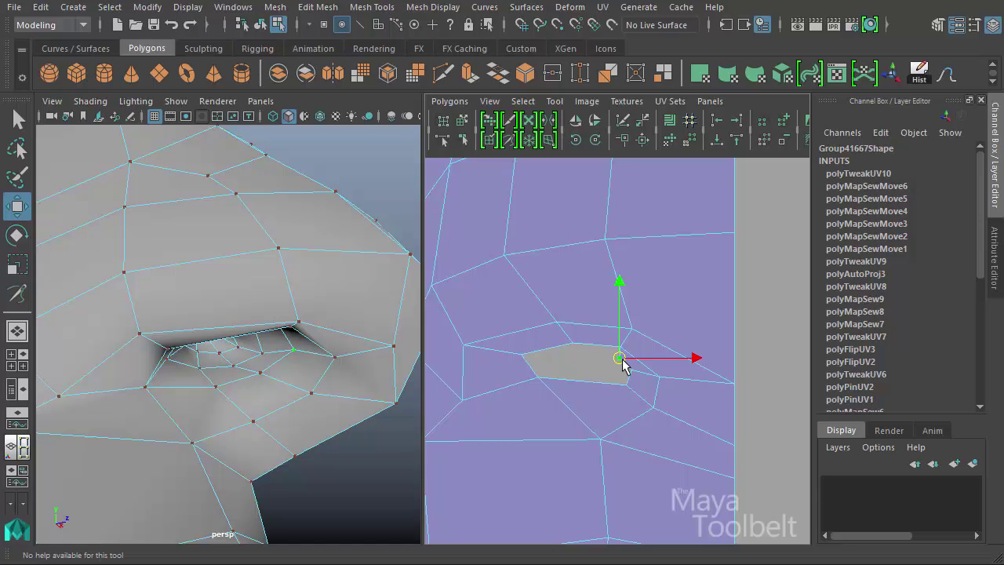
mouse_move(622, 365)
middle_mouse_down("alt")
mouse_move(683, 387)
mouse_move(724, 383)
middle_mouse_up("alt")
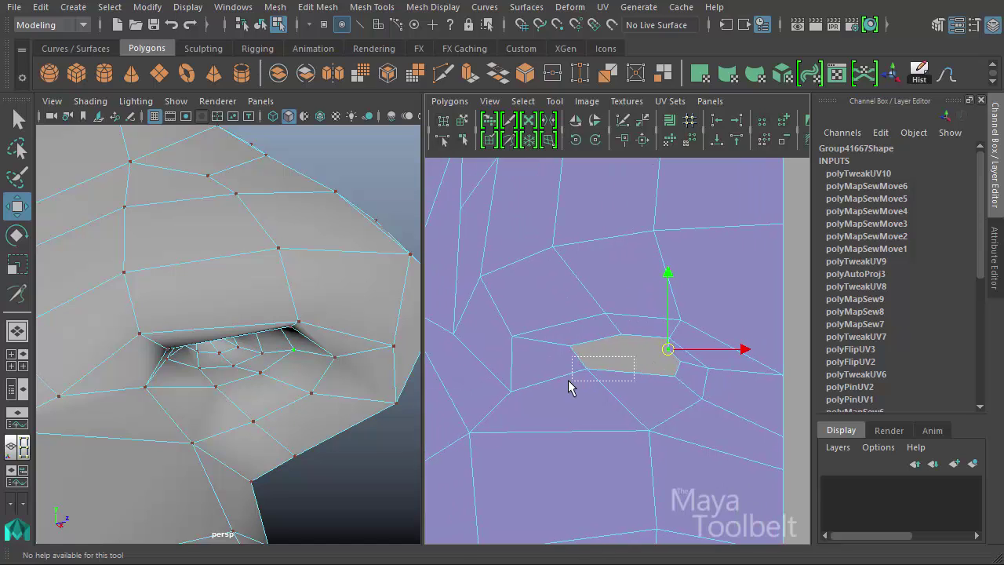
- Nudge the UVs along the thin eye-corner sliver down-right to flatten and narrow the strip
left_click_drag(570, 386, 601, 377)
scroll(708, 410, "down", 2)
scroll(620, 303, "down", 2)
scroll(751, 337, "down", 1)
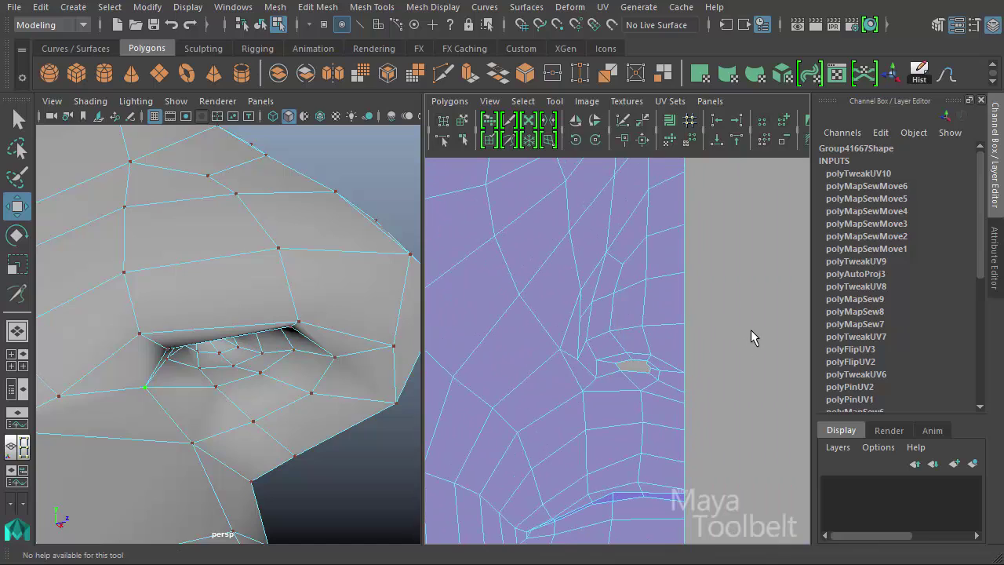
left_click(751, 337)
scroll(549, 269, "up", 1)
scroll(549, 263, "up", 2)
scroll(730, 314, "up", 2)
scroll(665, 328, "up", 1)
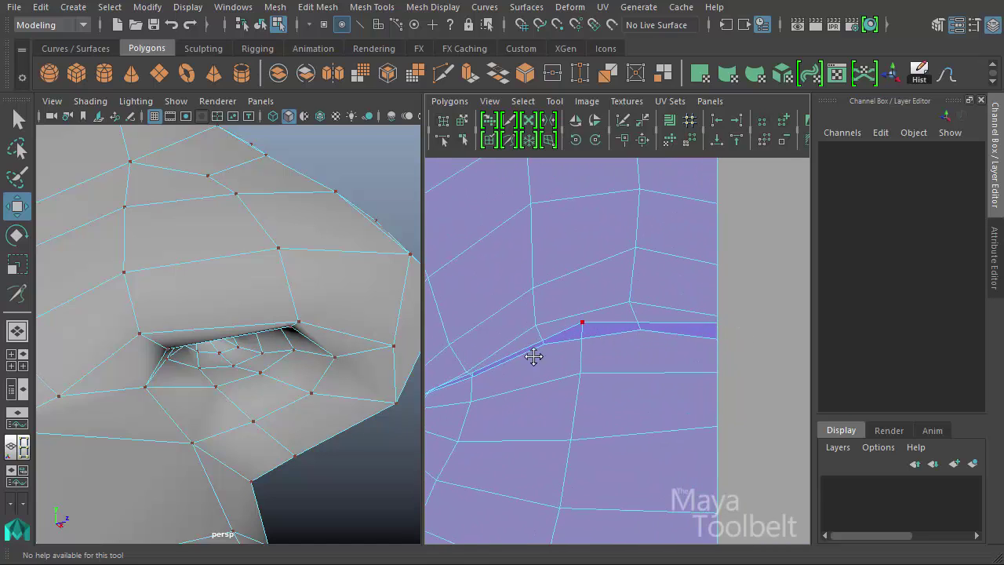
middle_click_drag(533, 357, 556, 340, "alt")
scroll(556, 341, "up", 1)
scroll(534, 363, "up", 1)
scroll(539, 371, "up", 1)
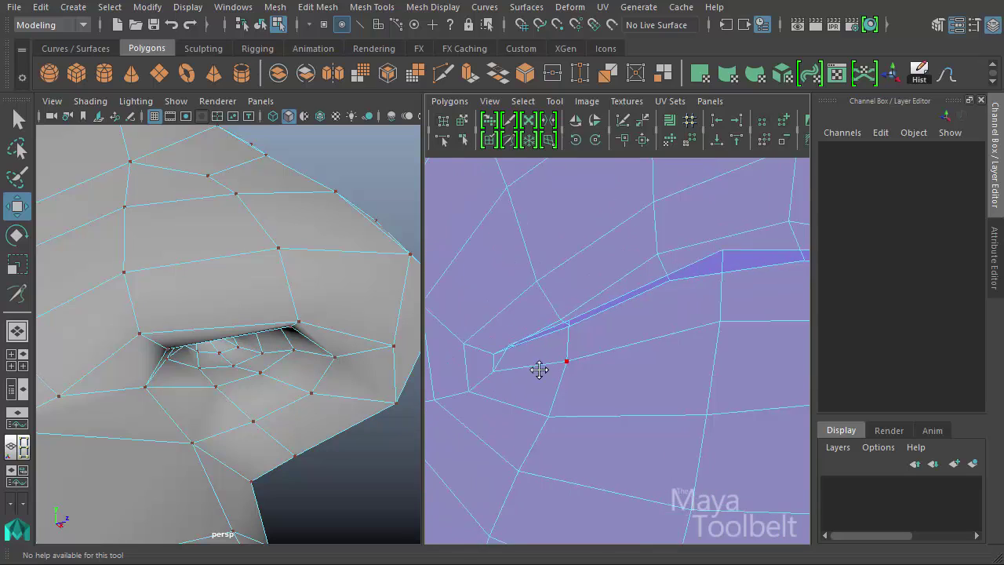
scroll(539, 370, "up", 2)
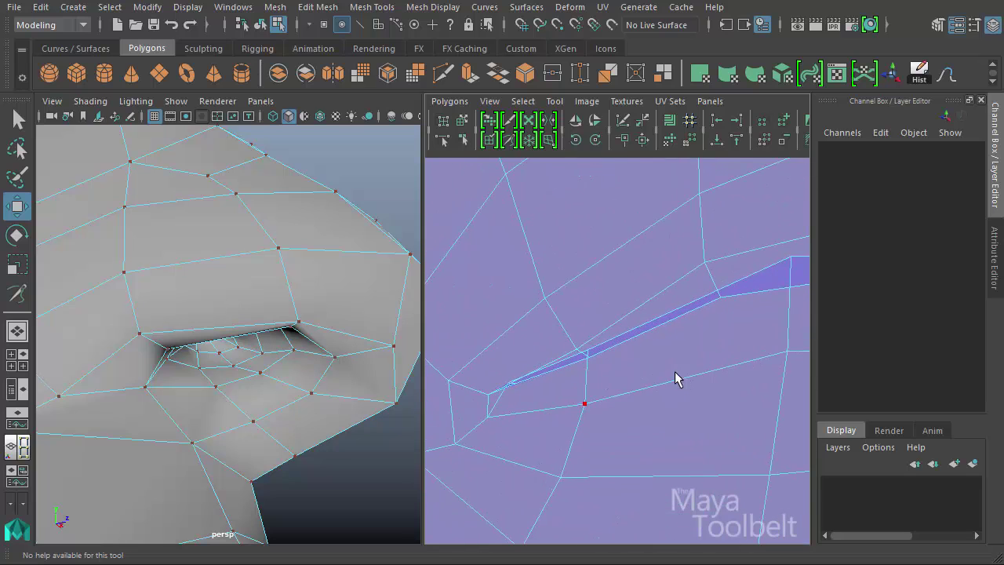
left_click(505, 389)
left_click_drag(506, 386, 516, 395)
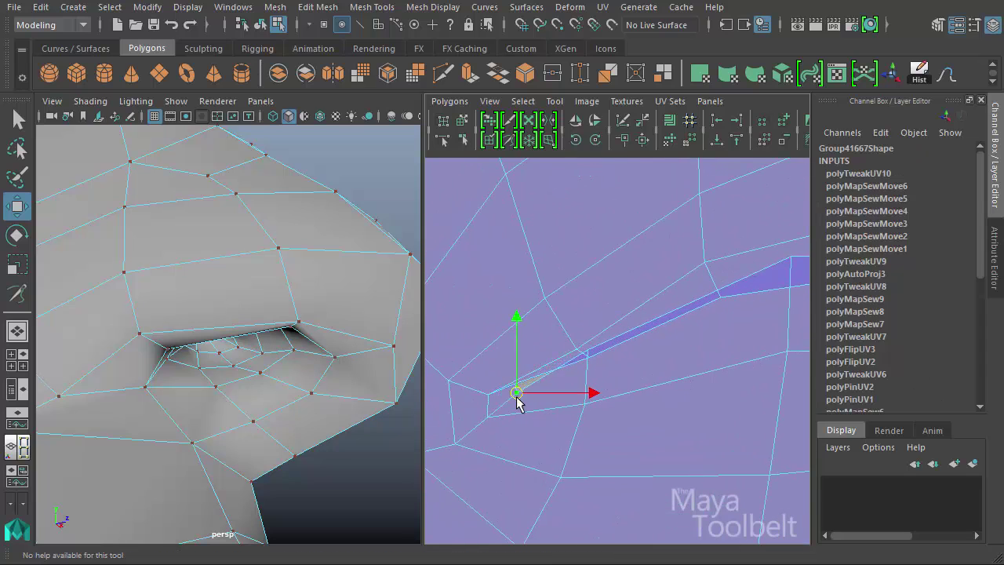
left_click(585, 353)
left_click_drag(589, 355, 596, 375)
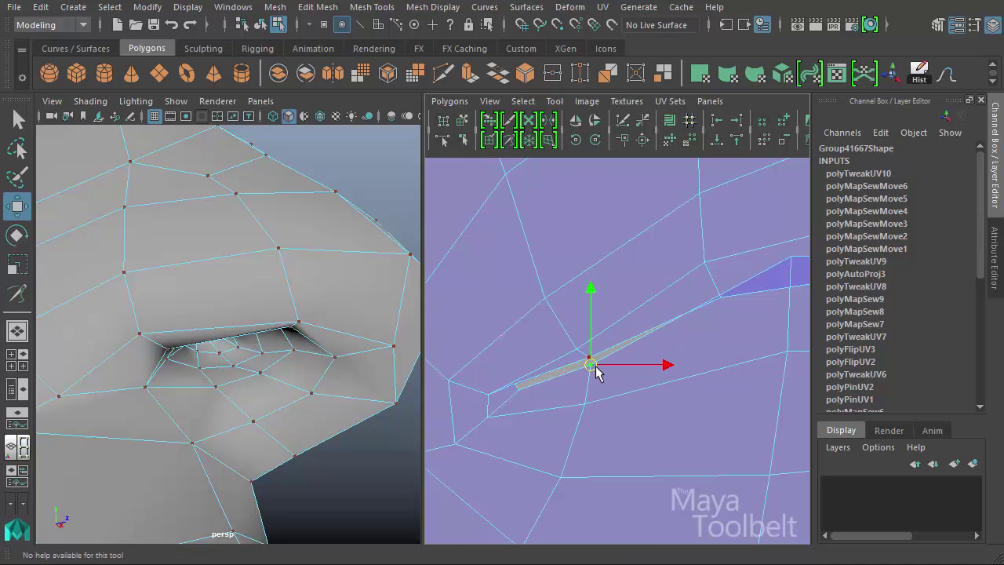
middle_click_drag(634, 345, 576, 357, "alt")
left_click(636, 314)
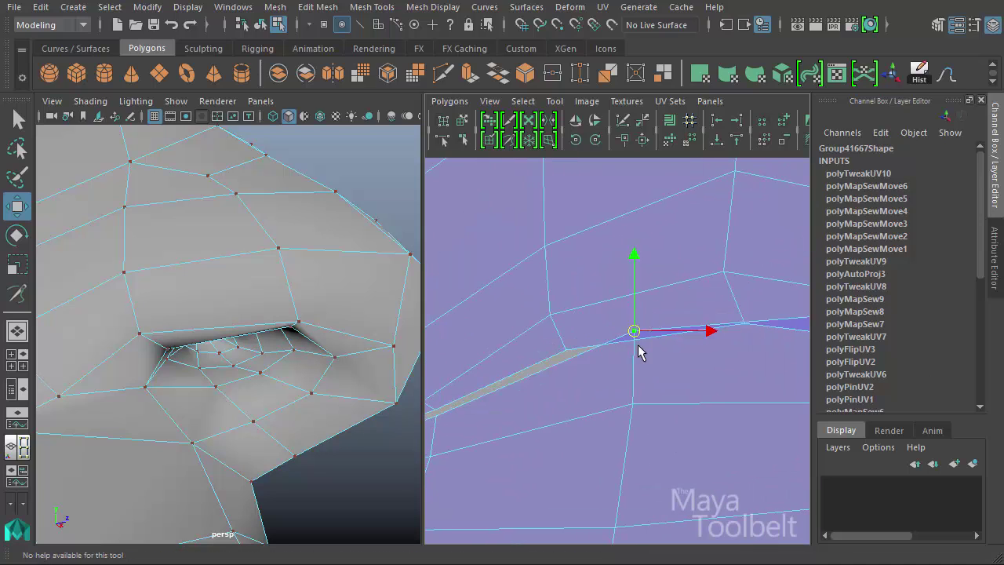
left_click_drag(637, 315, 635, 351)
- Move the shell's outer edge UV straight down onto the strip, redoing it after an undo
middle_click_drag(706, 345, 661, 328, "alt")
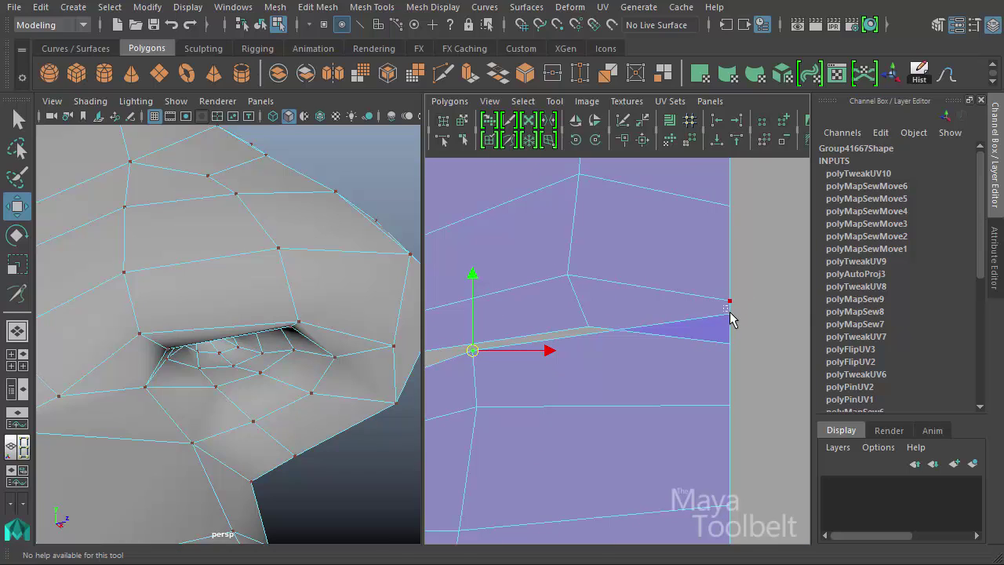
left_click(730, 302)
left_click_drag(729, 311, 724, 352)
key("ctrl+z")
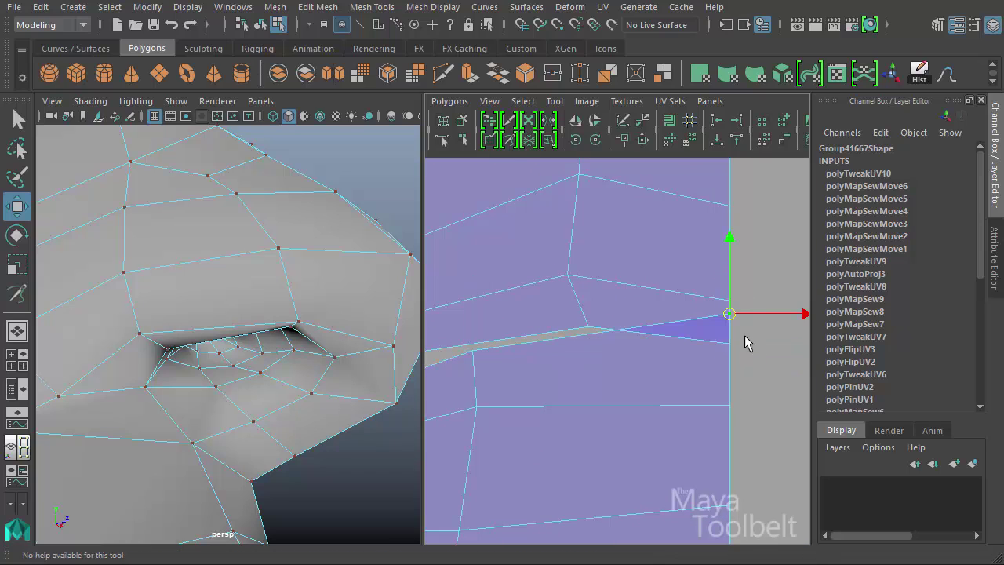
left_click_drag(730, 281, 728, 324)
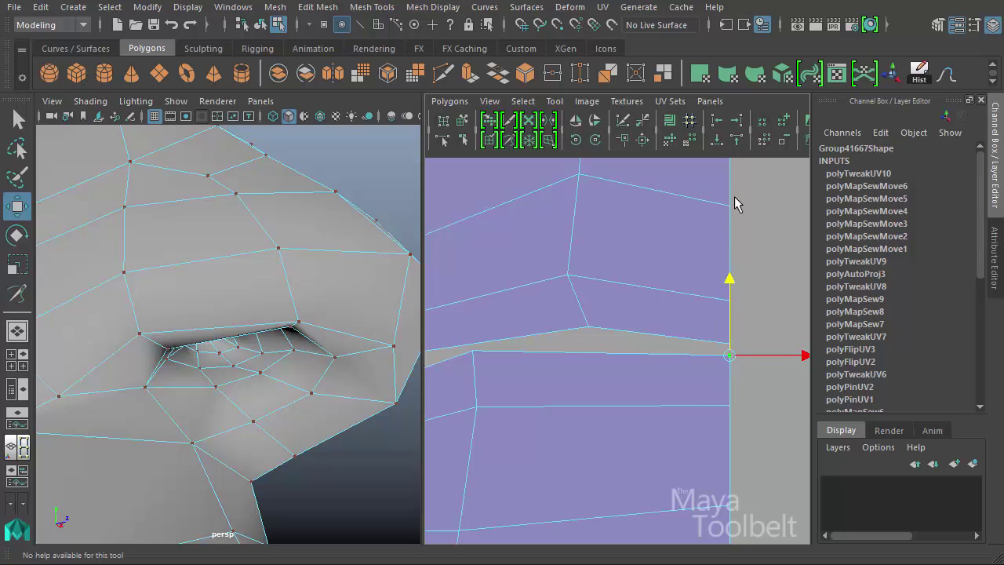
scroll(566, 366, "down", 3)
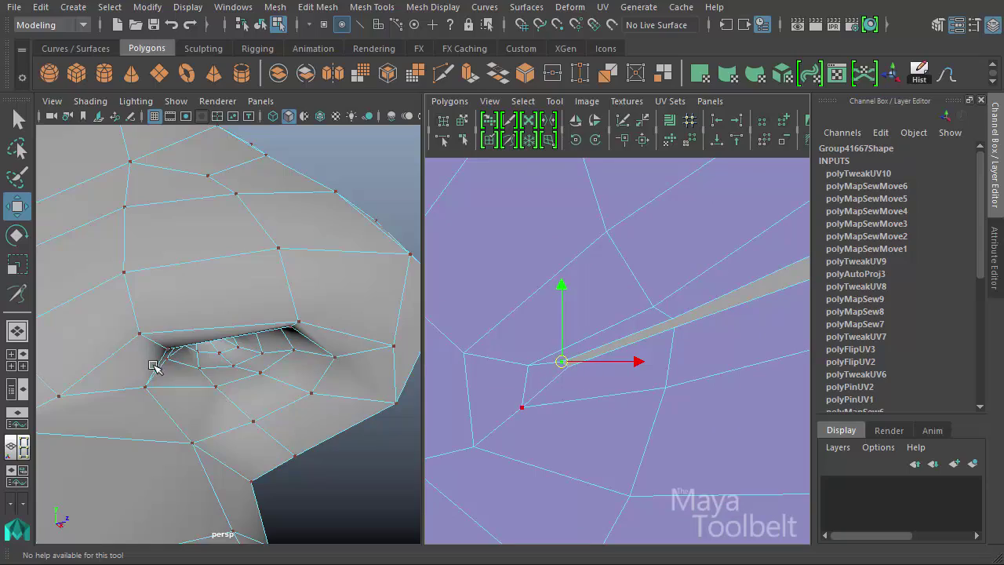
- Frame the head in the 3D view and nudge the mouth-corner UV slightly down
mouse_move(155, 367)
right_mouse_down("alt")
mouse_move(206, 319)
mouse_move(134, 369)
mouse_move(145, 404)
mouse_move(345, 444)
right_mouse_up("alt")
mouse_move(346, 444)
left_mouse_down("alt")
mouse_move(246, 414)
mouse_move(175, 452)
mouse_move(164, 525)
mouse_move(321, 444)
mouse_move(302, 330)
mouse_move(280, 413)
left_mouse_up("alt")
key("f")
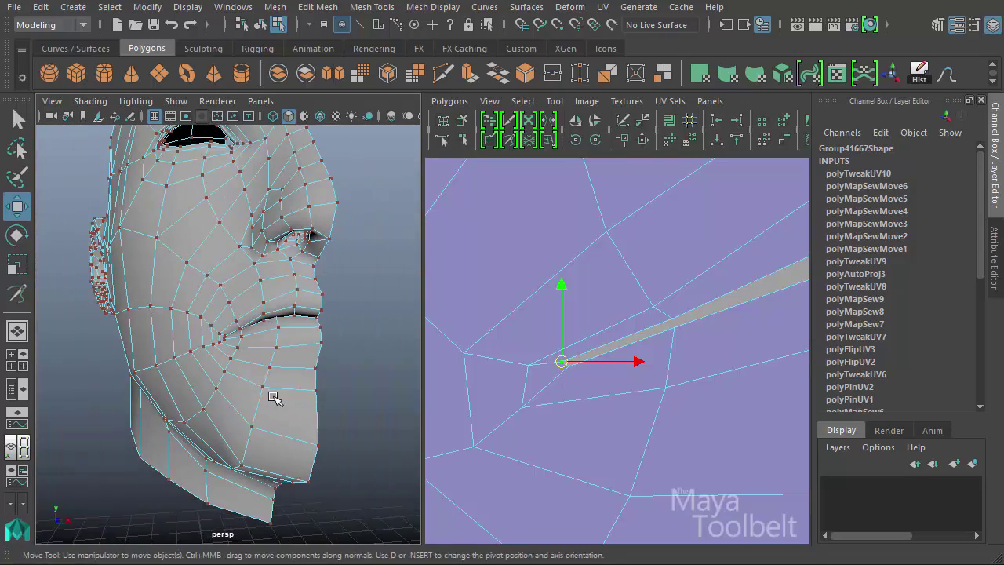
mouse_move(273, 398)
right_mouse_down("alt")
mouse_move(388, 411)
mouse_move(416, 400)
right_mouse_up("alt")
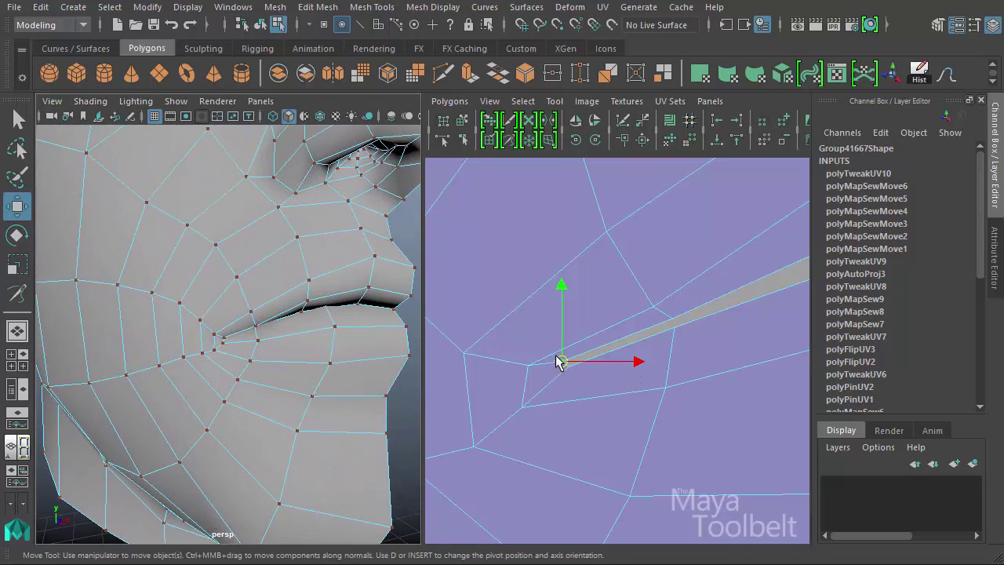
left_click_drag(562, 345, 562, 350)
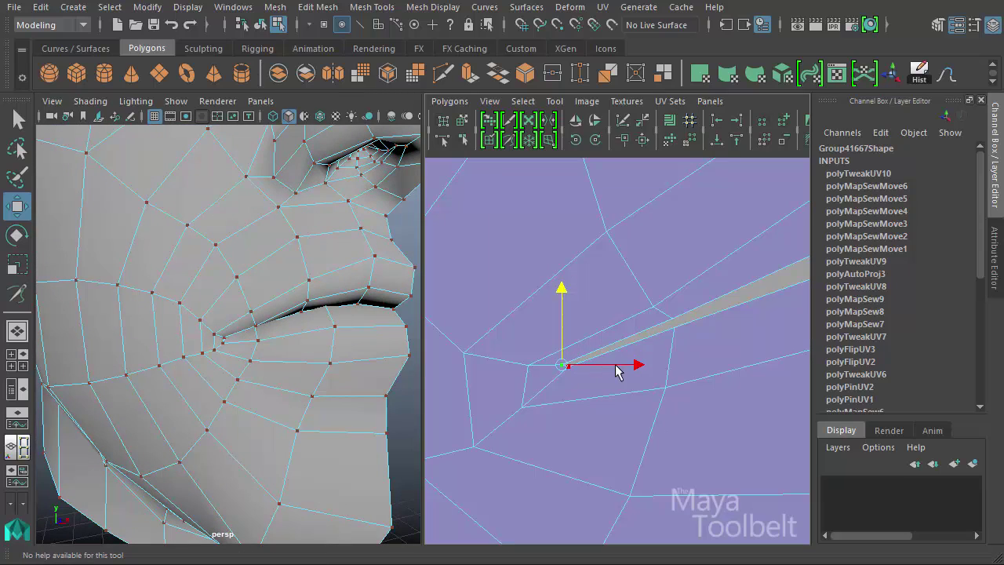
- Zoom the UV view out to survey the whole layout
scroll(703, 308, "down", 2)
scroll(617, 348, "down", 2)
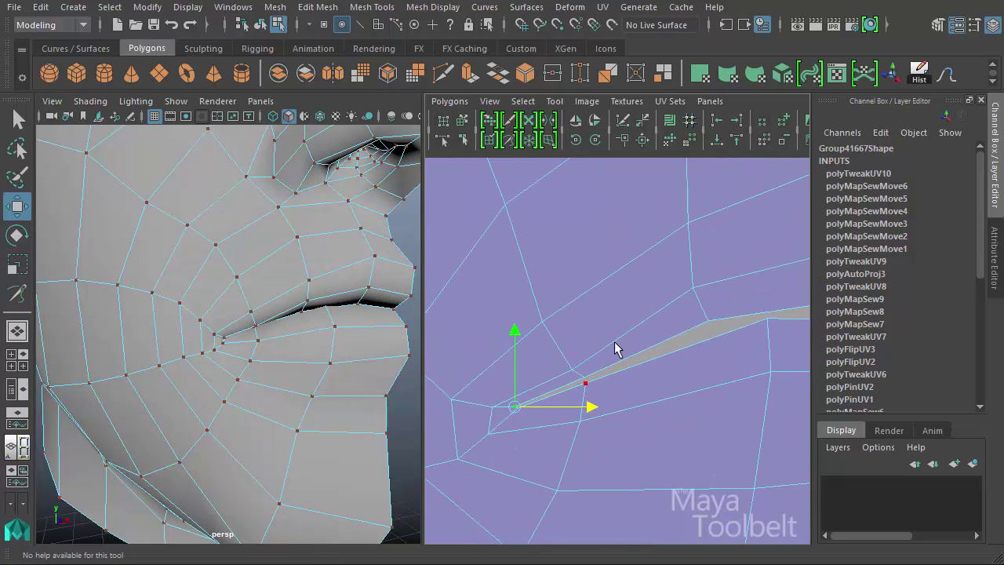
scroll(729, 314, "down", 2)
scroll(659, 332, "down", 2)
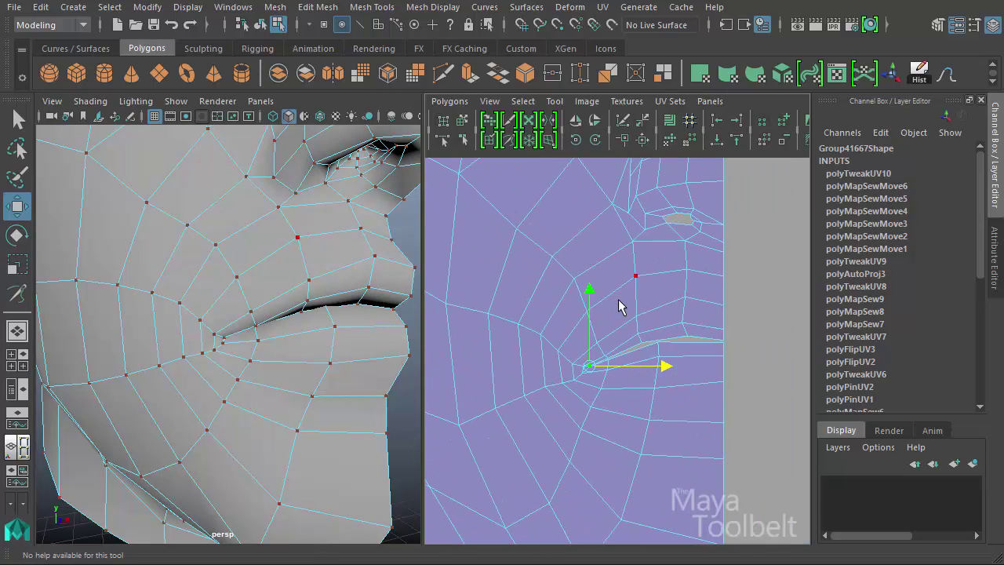
middle_click_drag(638, 296, 667, 311, "alt")
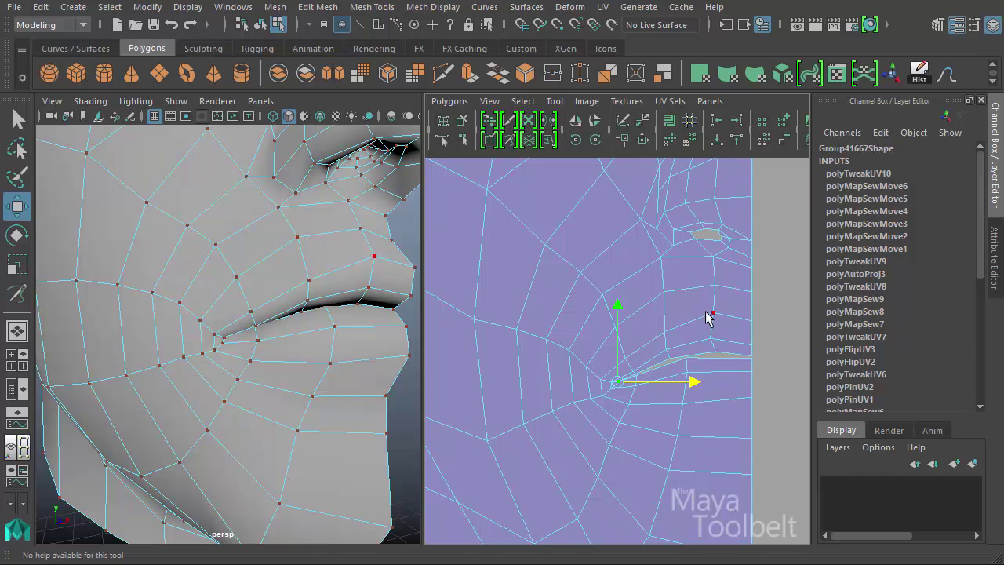
scroll(712, 358, "down", 1)
scroll(785, 298, "down", 1)
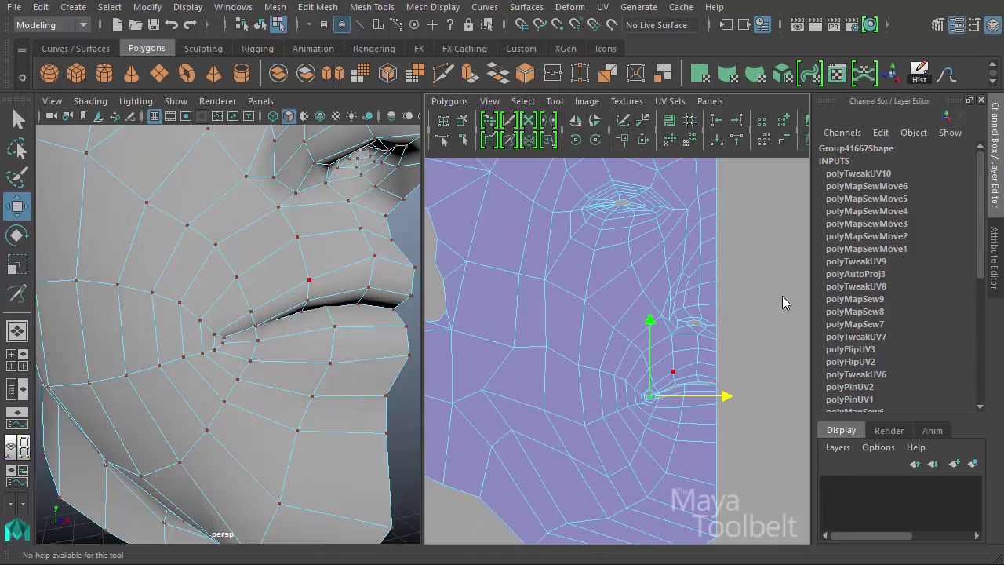
scroll(578, 273, "down", 1)
scroll(705, 322, "down", 1)
scroll(668, 306, "down", 1)
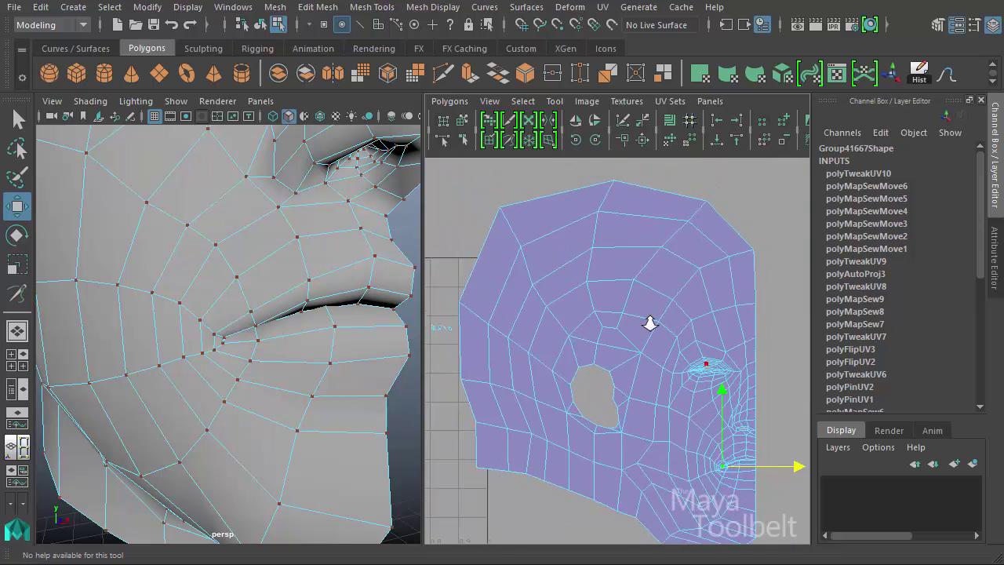
scroll(651, 320, "down", 1)
scroll(751, 341, "down", 1)
scroll(777, 307, "down", 1)
scroll(784, 306, "up", 3)
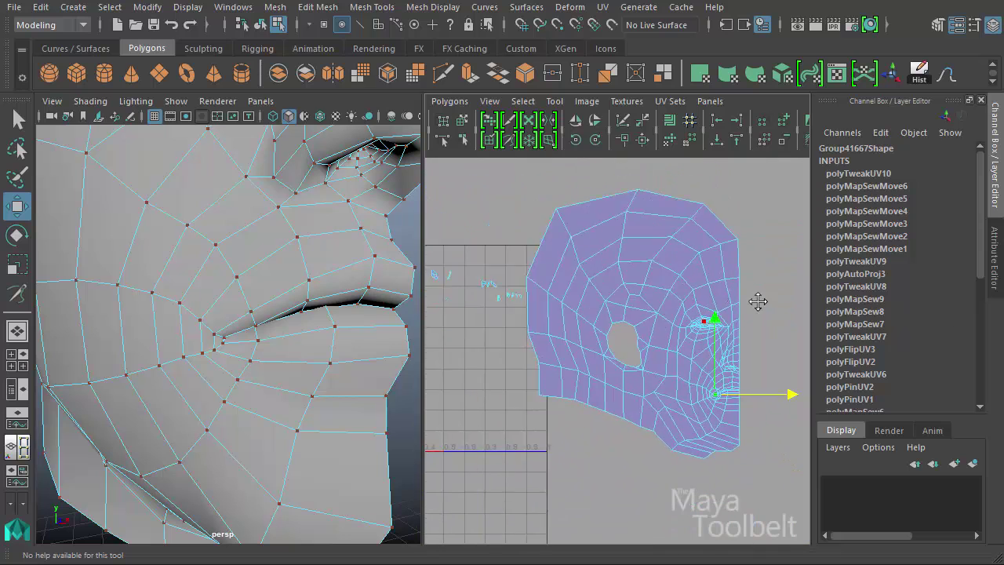
scroll(682, 309, "down", 3)
scroll(704, 321, "up", 1)
scroll(667, 322, "up", 2)
scroll(706, 298, "down", 2)
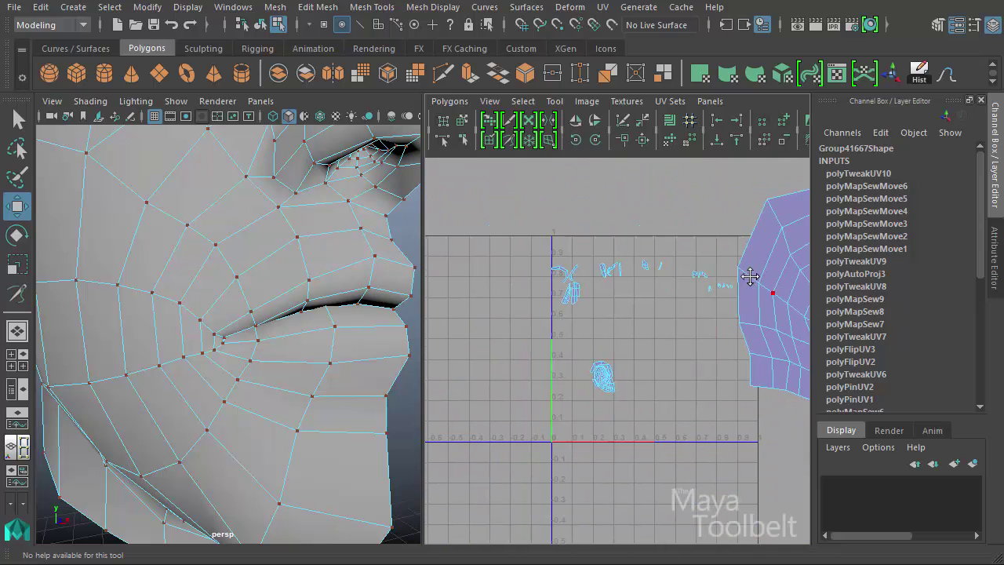
right_click(659, 290)
- Select the ear UV shell's faces, then frame and orbit the ear in the 3D view
right_click_drag(659, 323, 659, 325)
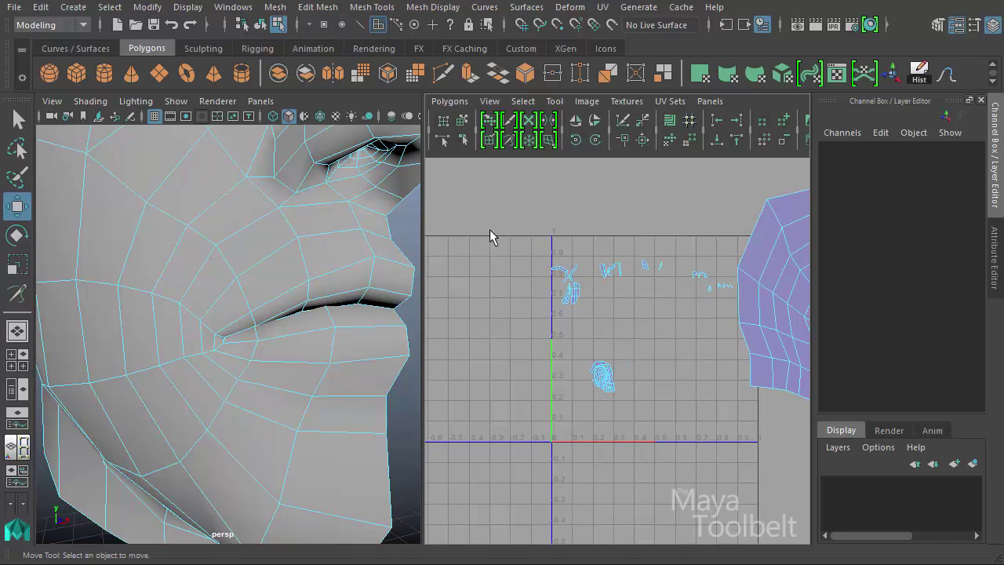
left_click_drag(655, 410, 742, 456)
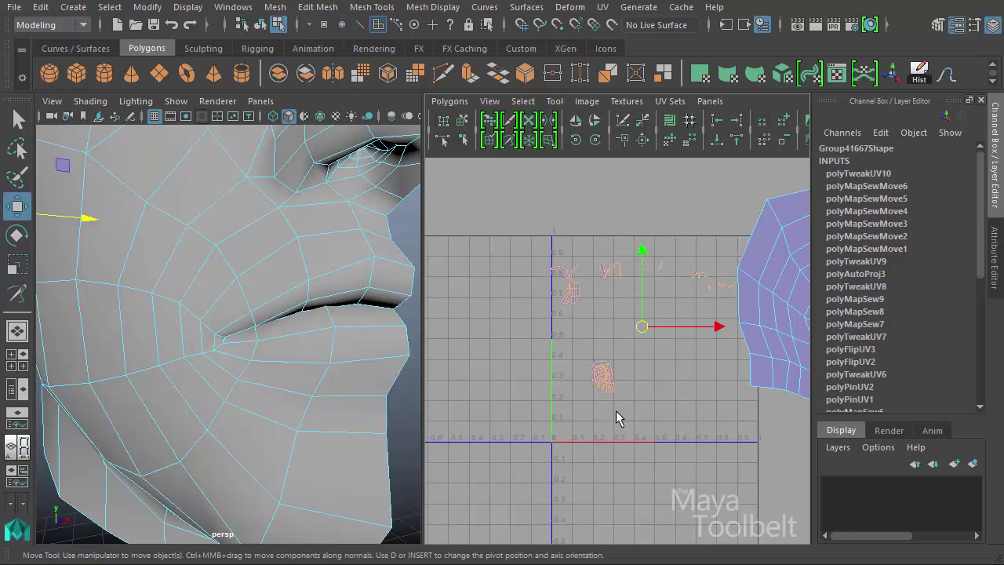
key("f")
mouse_move(237, 355)
left_mouse_down("alt")
mouse_move(520, 347)
mouse_move(343, 274)
mouse_move(225, 370)
mouse_move(303, 352)
mouse_move(334, 369)
mouse_move(291, 358)
mouse_move(319, 471)
mouse_move(365, 387)
mouse_move(473, 371)
mouse_move(437, 358)
mouse_move(280, 377)
mouse_move(486, 321)
mouse_move(146, 410)
mouse_move(201, 440)
mouse_move(248, 355)
mouse_move(213, 382)
mouse_move(287, 460)
mouse_move(363, 431)
mouse_move(394, 385)
mouse_move(294, 354)
mouse_move(227, 381)
mouse_move(258, 350)
mouse_move(240, 350)
mouse_move(260, 343)
mouse_move(259, 351)
left_mouse_up("alt")
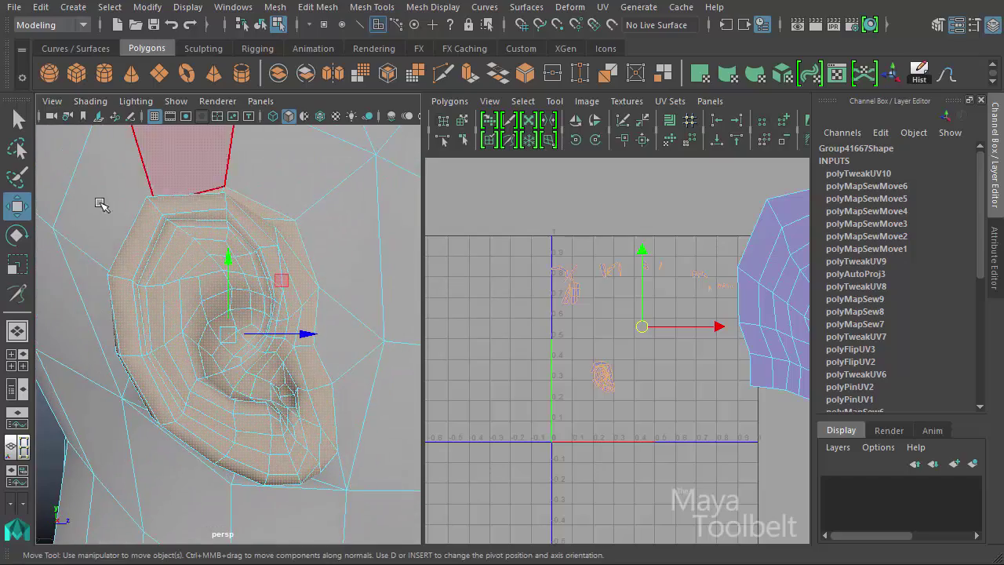
- Add the face beside the ear and a top-rim face to the ear selection, orbiting around the ear
mouse_move(317, 331)
left_mouse_down("alt")
mouse_move(168, 434)
mouse_move(342, 433)
mouse_move(264, 425)
mouse_move(305, 403)
mouse_move(309, 434)
left_mouse_up("alt")
left_click(255, 393)
mouse_move(255, 392)
left_mouse_down("alt")
mouse_move(225, 291)
mouse_move(337, 324)
mouse_move(392, 307)
mouse_move(327, 289)
mouse_move(314, 228)
left_mouse_up("alt")
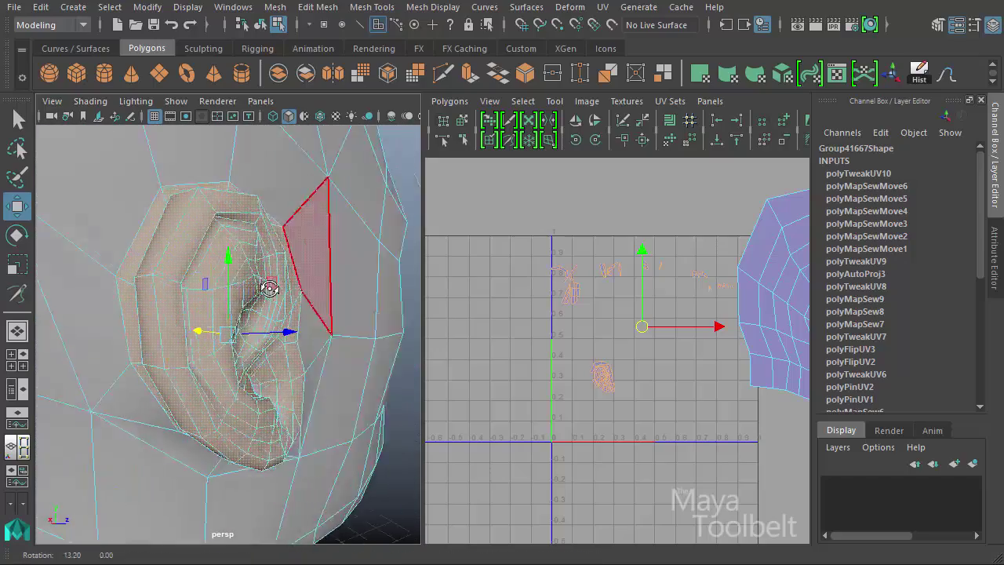
left_click(203, 194)
mouse_move(152, 331)
left_mouse_down("alt")
mouse_move(246, 477)
mouse_move(199, 390)
left_mouse_up("alt")
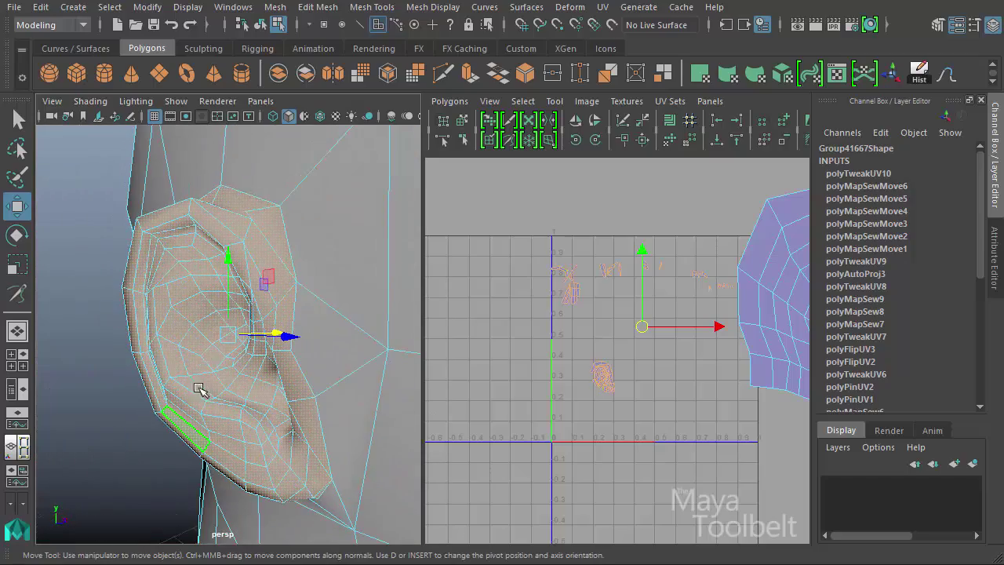
mouse_move(245, 317)
left_mouse_down("alt")
mouse_move(280, 415)
mouse_move(466, 321)
mouse_move(298, 262)
mouse_move(299, 182)
left_mouse_up("alt")
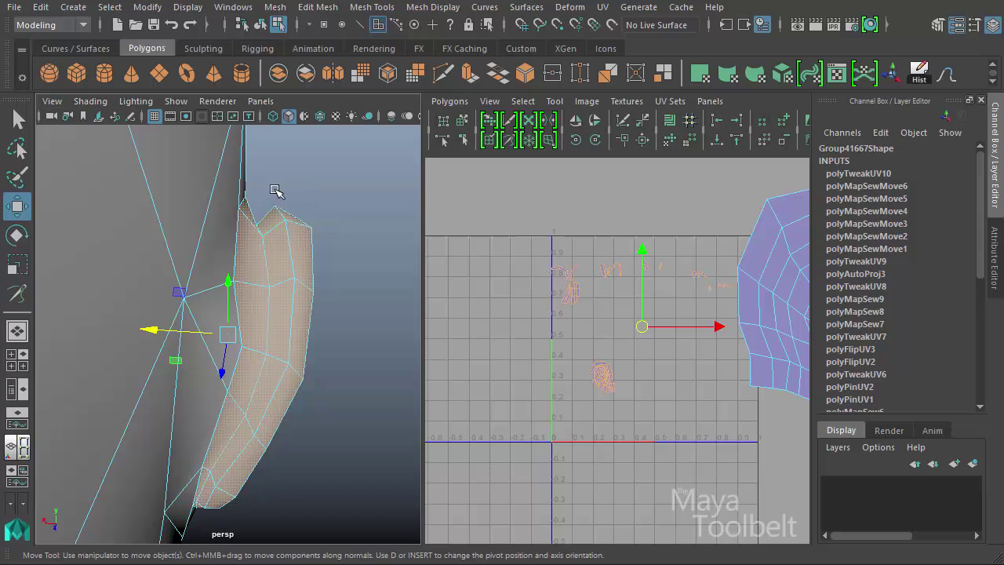
mouse_move(260, 297)
left_mouse_down("alt")
mouse_move(258, 448)
mouse_move(200, 357)
left_mouse_up("alt")
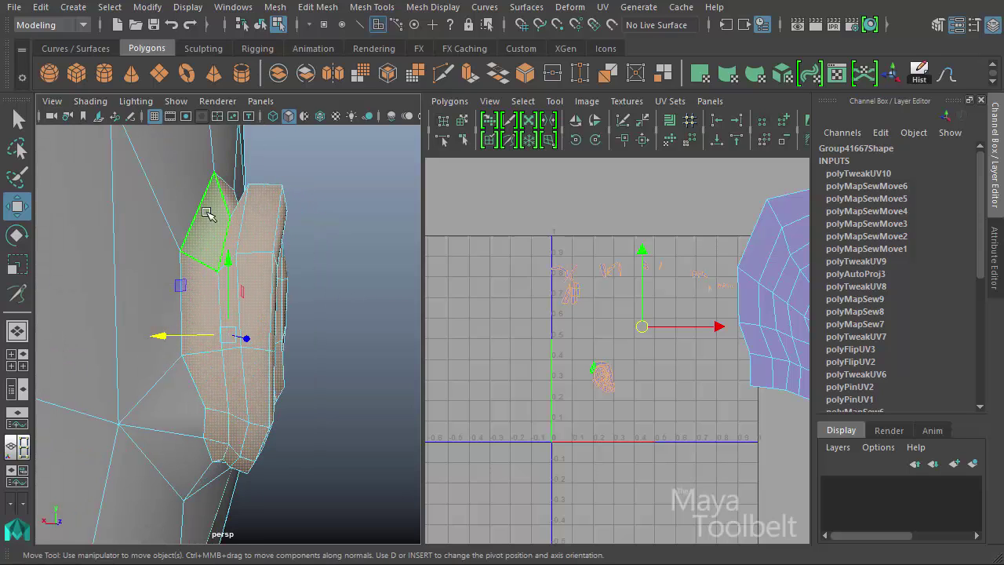
mouse_move(252, 309)
left_mouse_down("alt")
mouse_move(258, 399)
mouse_move(282, 336)
mouse_move(279, 290)
mouse_move(225, 329)
mouse_move(96, 353)
mouse_move(79, 404)
mouse_move(98, 423)
left_mouse_up("alt")
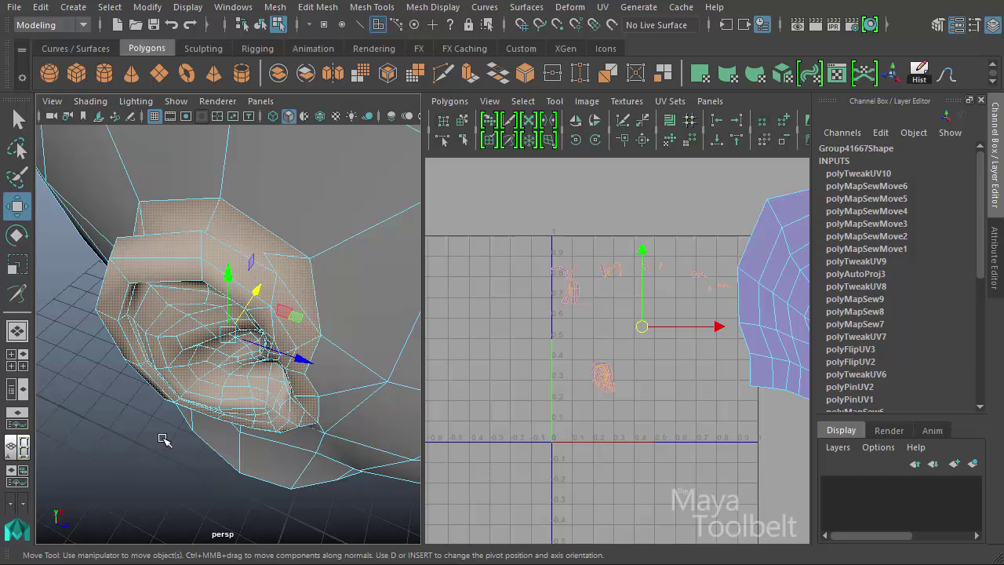
mouse_move(222, 431)
left_mouse_down("alt")
mouse_move(352, 336)
mouse_move(459, 357)
mouse_move(496, 347)
left_mouse_up("alt")
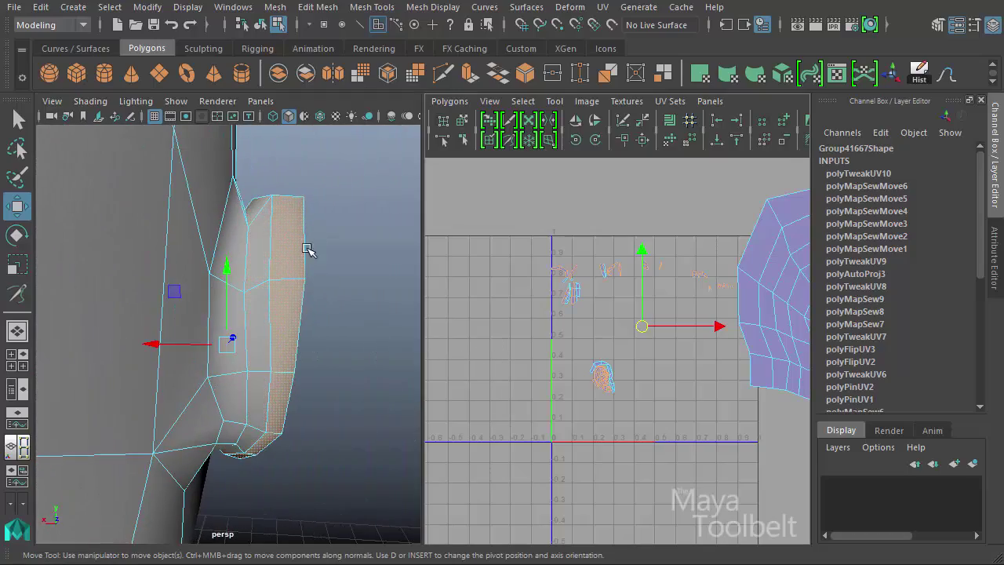
mouse_move(335, 313)
left_mouse_down("alt")
mouse_move(123, 309)
mouse_move(101, 262)
mouse_move(123, 309)
mouse_move(230, 290)
mouse_move(329, 350)
mouse_move(359, 394)
mouse_move(265, 215)
left_mouse_up("alt")
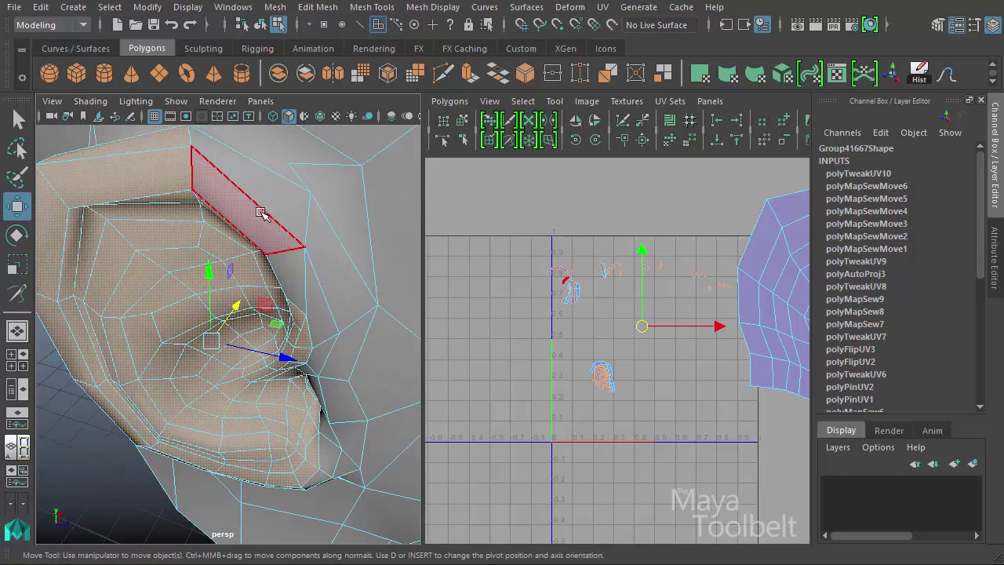
- Add the ear's lower-edge faces and the large upper face to the selection
mouse_move(290, 269)
left_mouse_down("alt")
mouse_move(353, 329)
mouse_move(366, 271)
mouse_move(373, 323)
mouse_move(278, 370)
mouse_move(293, 387)
left_mouse_up("alt")
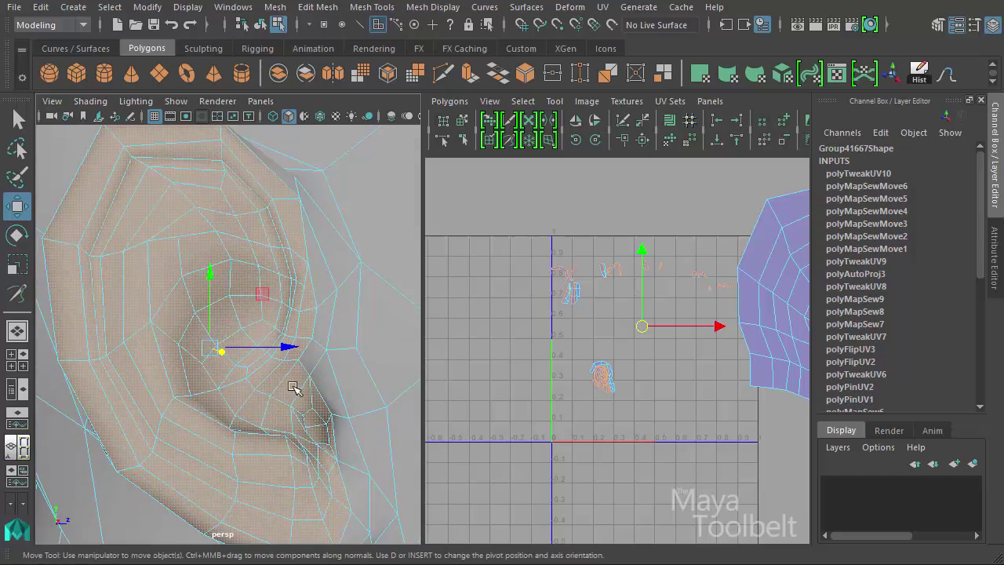
left_click(345, 447, "shift")
mouse_move(370, 510)
left_mouse_down("alt")
mouse_move(363, 457)
mouse_move(222, 397)
mouse_move(385, 430)
left_mouse_up("alt")
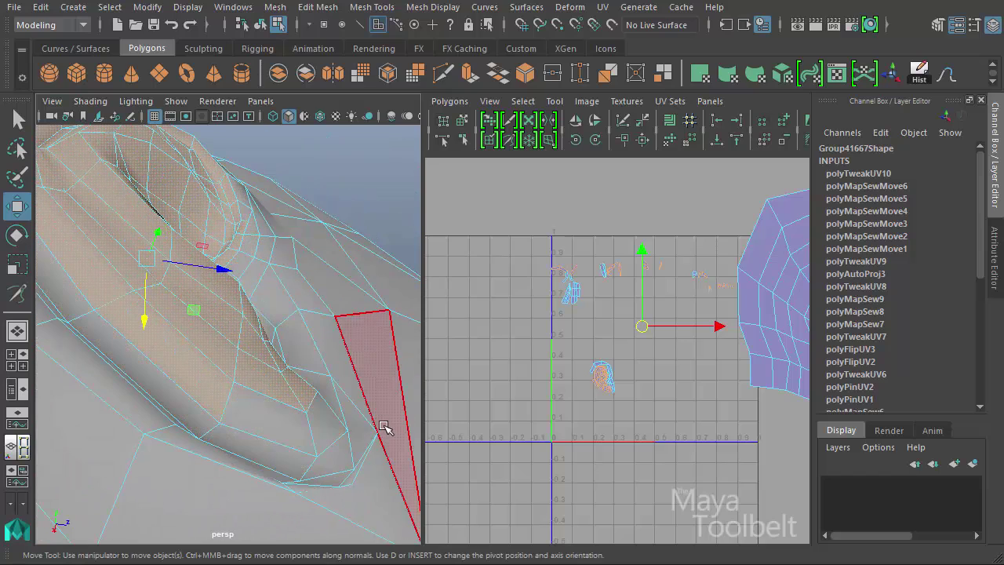
left_click_drag(290, 381, 324, 437, "alt")
mouse_move(265, 464)
left_mouse_down("alt")
mouse_move(260, 343)
mouse_move(250, 392)
left_mouse_up("alt")
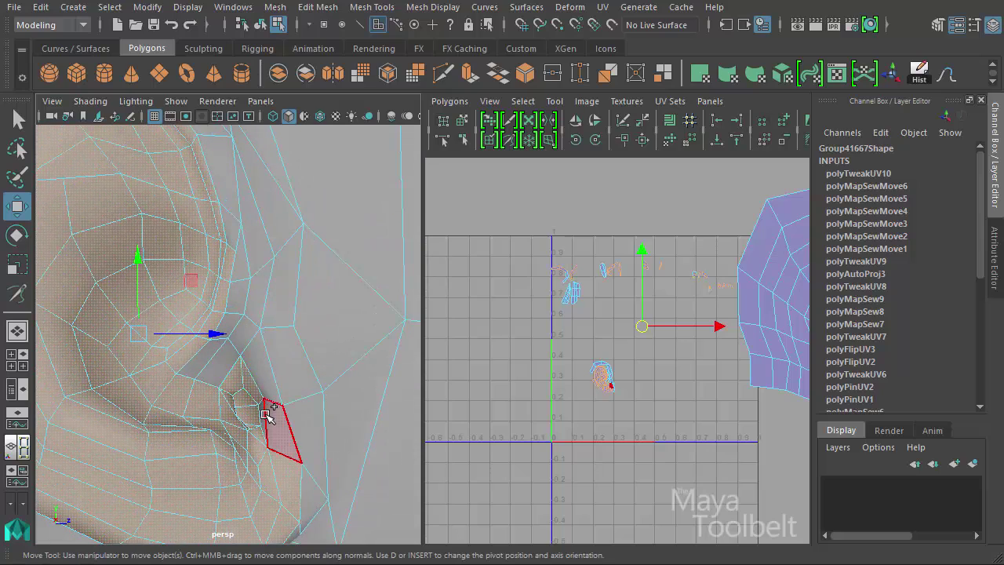
left_click_drag(279, 424, 273, 414, "alt")
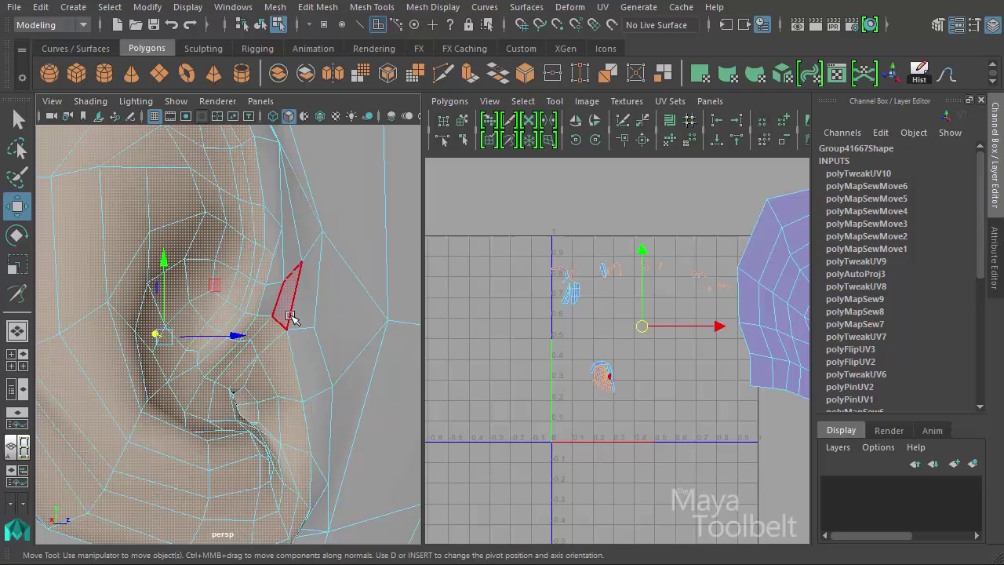
mouse_move(290, 316)
left_mouse_down("alt")
mouse_move(202, 285)
mouse_move(282, 343)
left_mouse_up("alt")
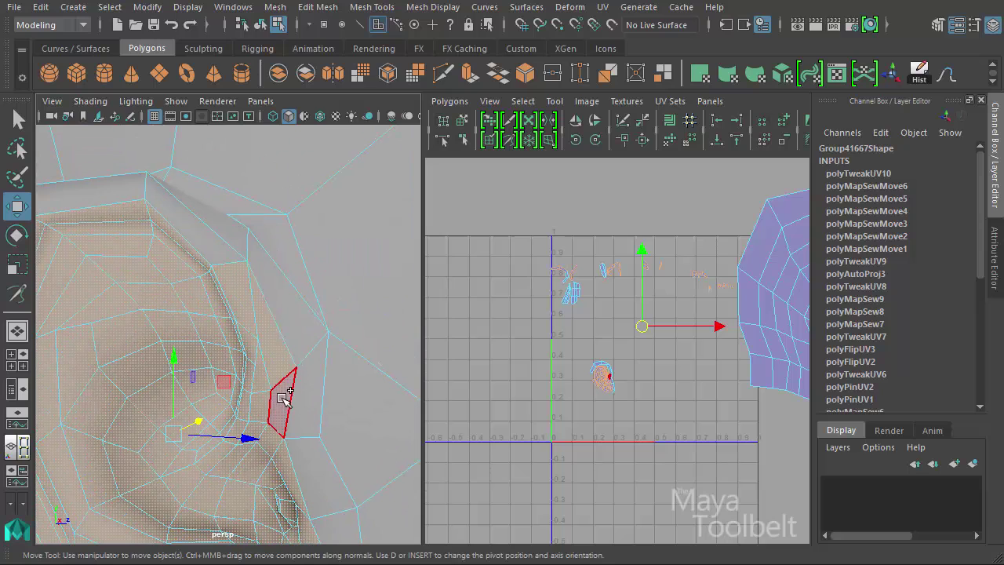
left_click(310, 436, "shift")
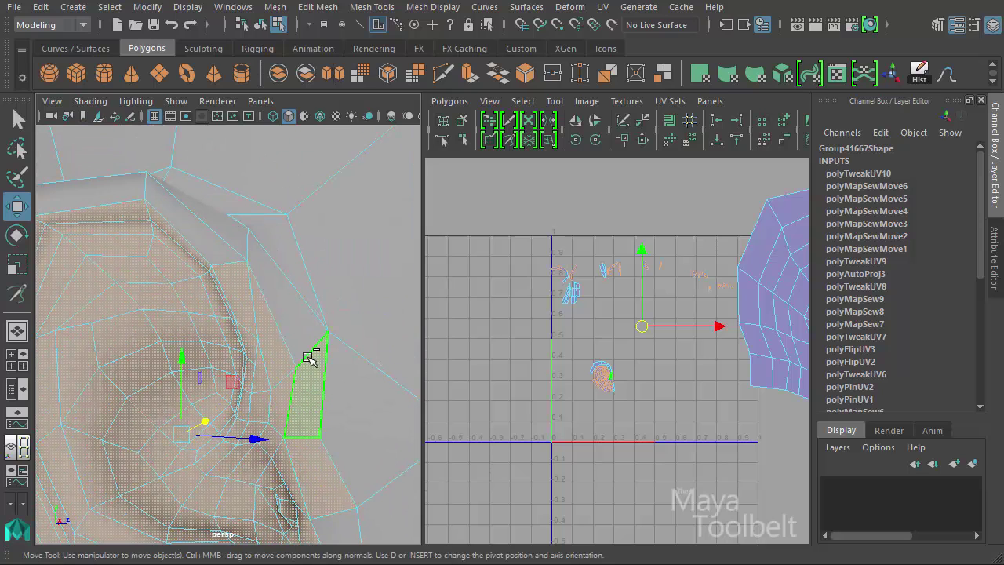
left_click(291, 314, "shift")
- Add the face behind the ear and review the full ear selection from several angles
mouse_move(264, 301)
left_mouse_down("alt")
mouse_move(266, 334)
mouse_move(259, 254)
mouse_move(224, 240)
left_mouse_up("alt")
left_click(388, 394, "shift")
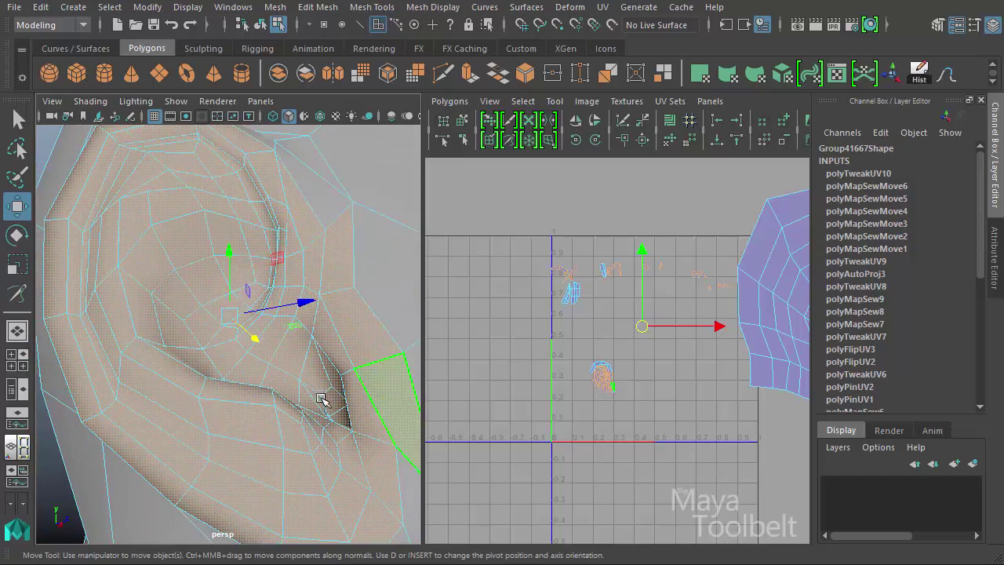
left_click_drag(325, 399, 207, 314, "alt")
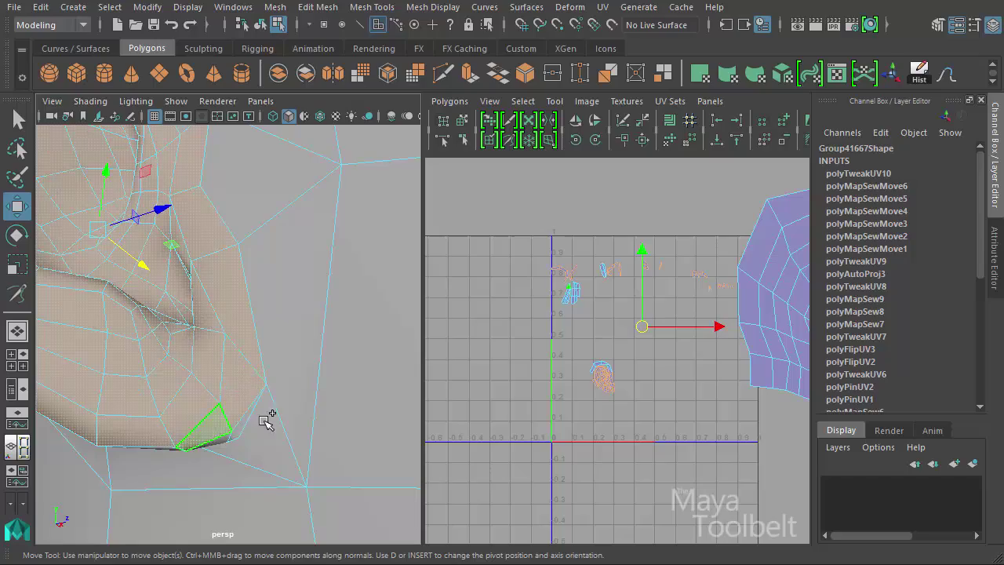
left_click_drag(265, 416, 248, 215, "alt")
mouse_move(209, 267)
left_mouse_down("alt")
mouse_move(309, 322)
mouse_move(287, 378)
left_mouse_up("alt")
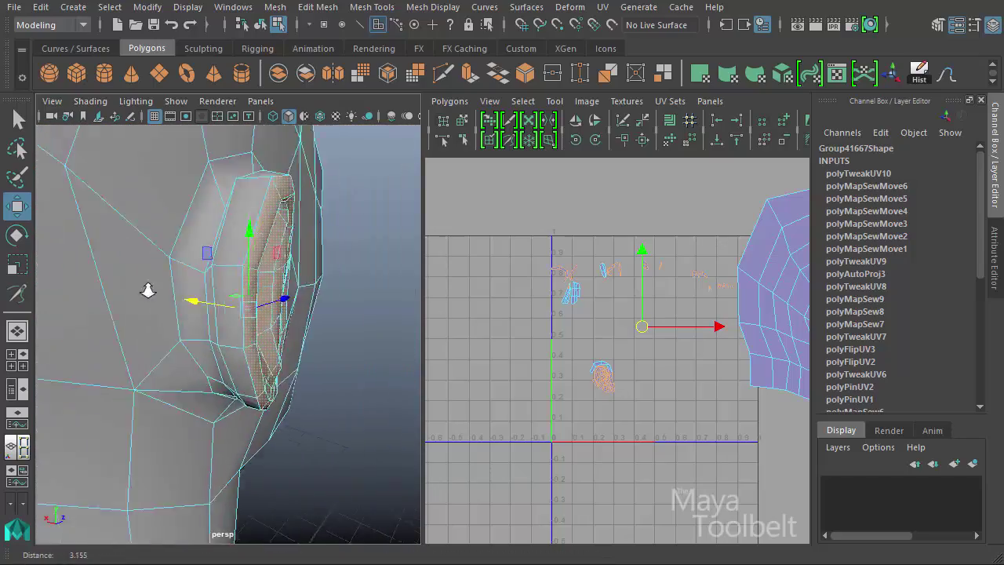
left_click_drag(276, 342, 95, 349, "alt")
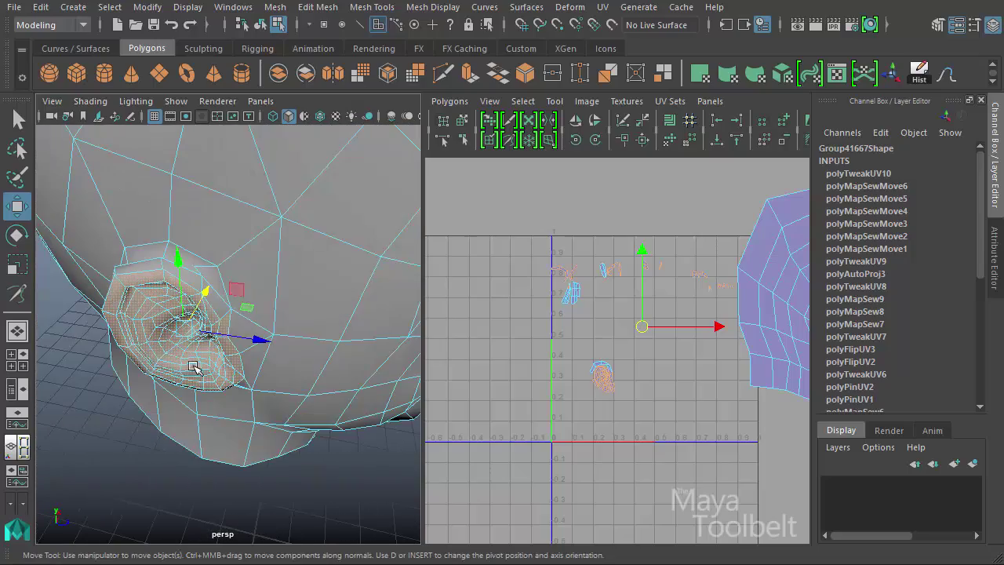
mouse_move(194, 367)
left_mouse_down("alt")
mouse_move(294, 321)
mouse_move(298, 352)
mouse_move(377, 368)
mouse_move(403, 385)
mouse_move(381, 396)
mouse_move(348, 334)
mouse_move(364, 356)
mouse_move(355, 350)
left_mouse_up("alt")
- Apply a planar UV projection from the camera to the selected ear faces
left_click(601, 6)
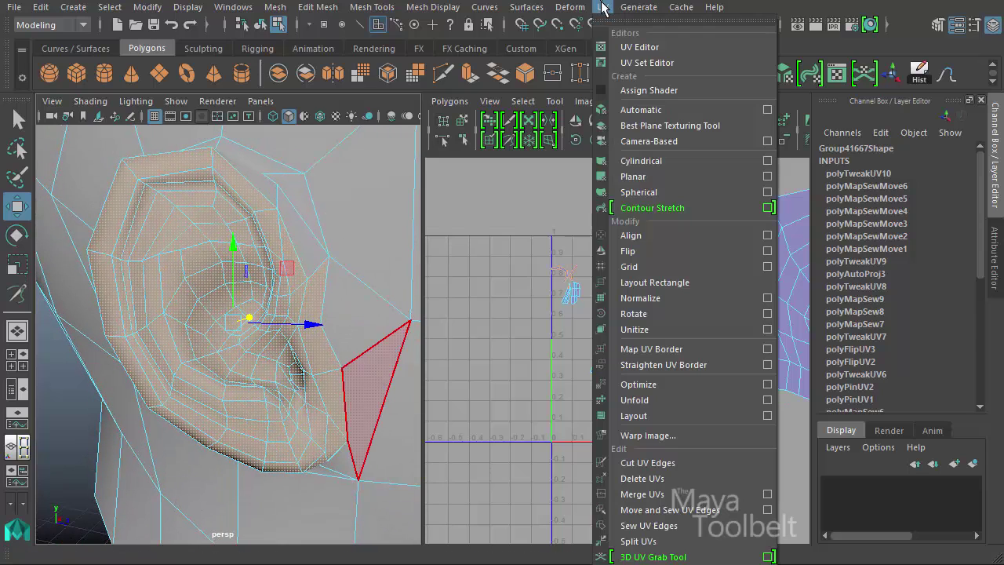
left_click(767, 176)
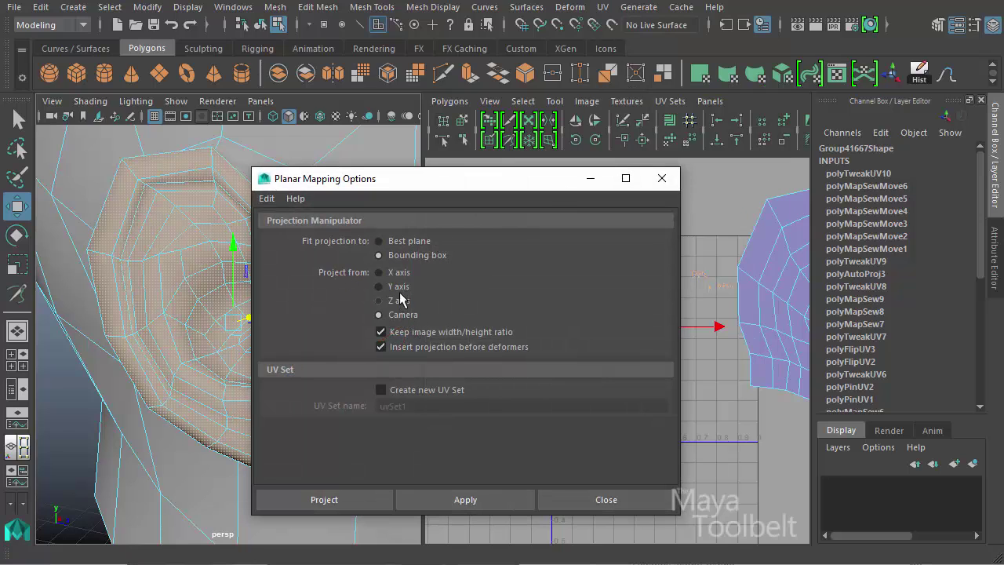
left_click(365, 502)
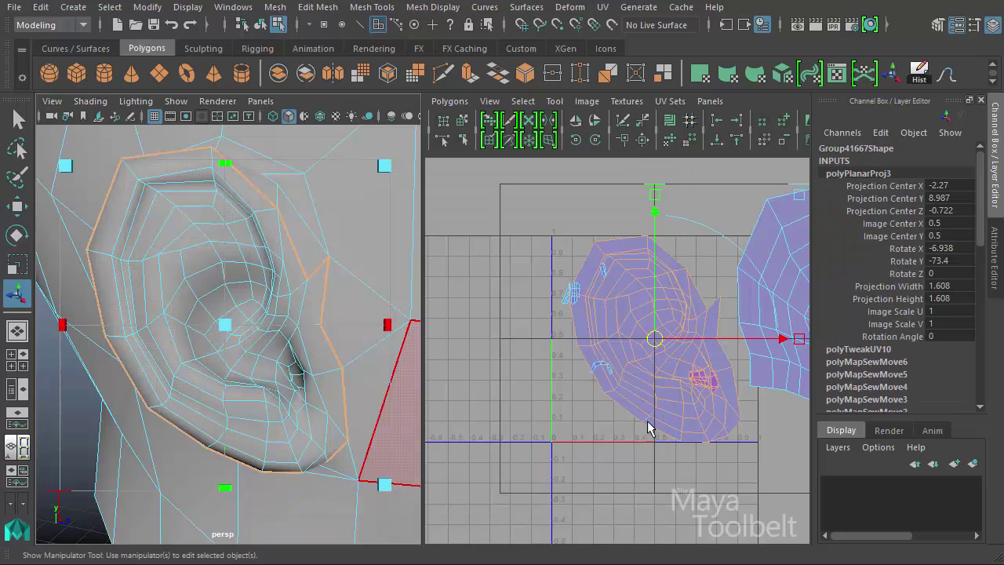
- Move the projected ear shell right of the face shell (centre 2.592, -0.277) and zoom in
left_click_drag(565, 286, 688, 377)
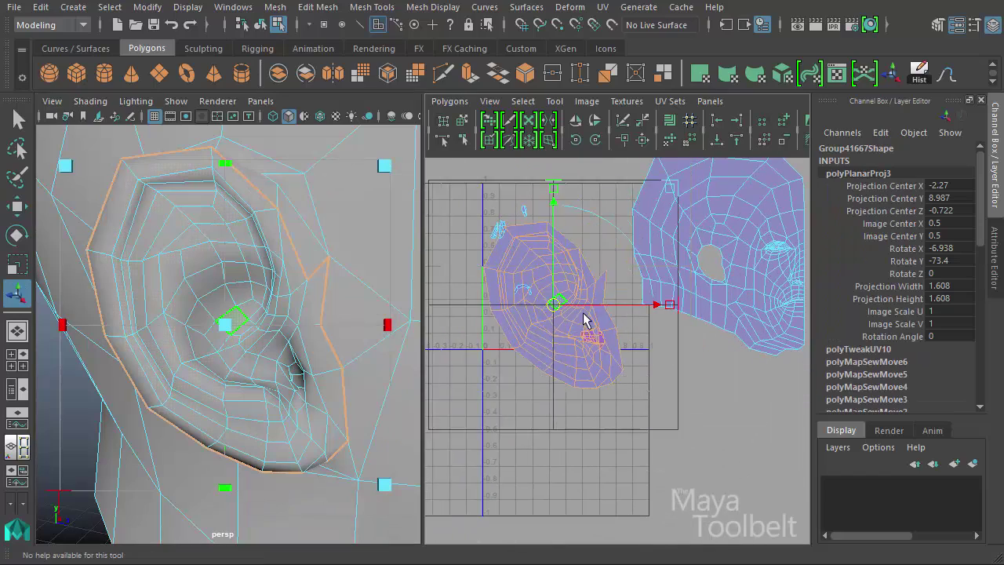
middle_click_drag(688, 377, 430, 307, "alt")
right_click_drag(583, 329, 510, 313, "alt")
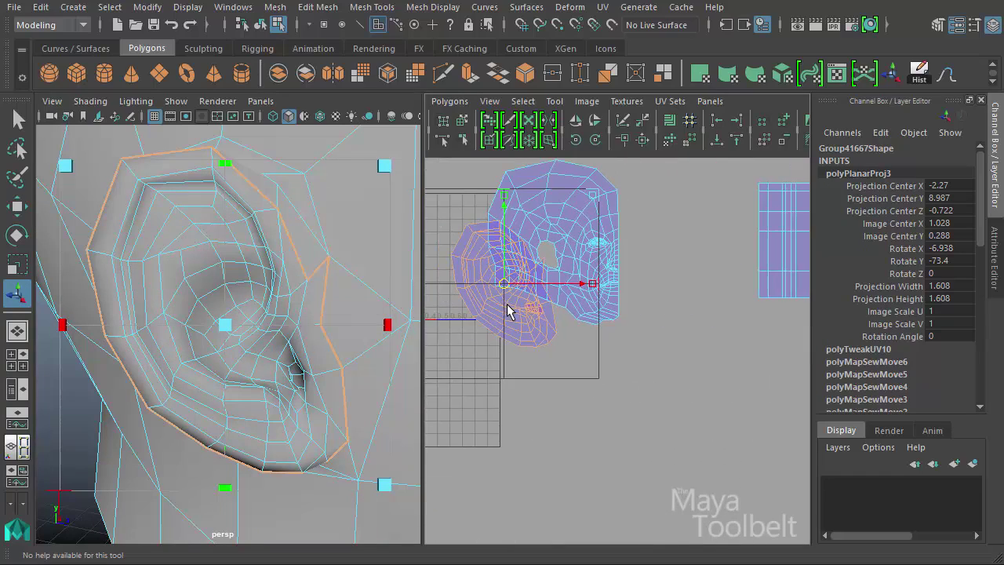
left_click_drag(511, 313, 704, 364)
right_click_drag(605, 352, 789, 400, "alt")
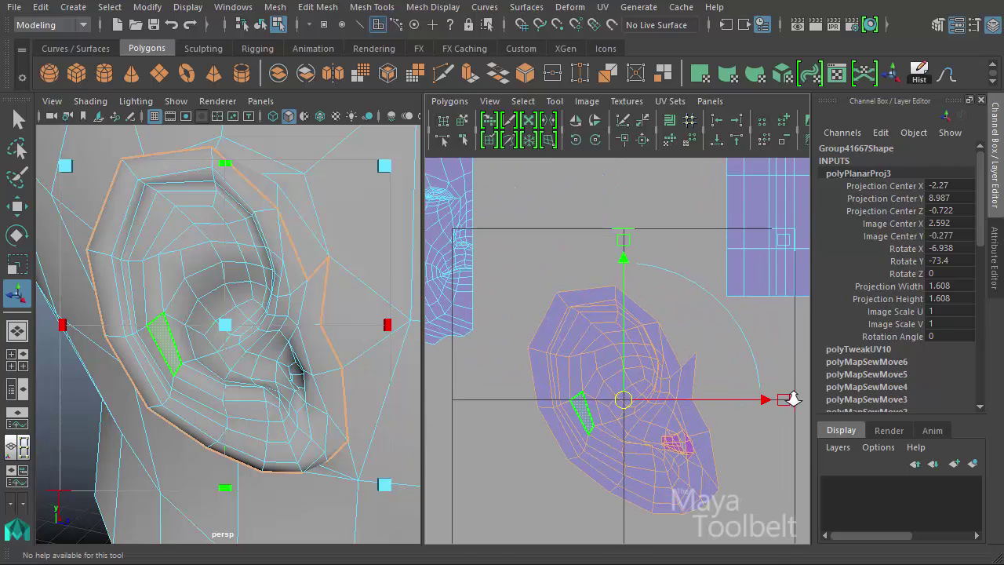
middle_click_drag(785, 399, 704, 341, "alt")
right_click_drag(704, 341, 735, 361, "alt")
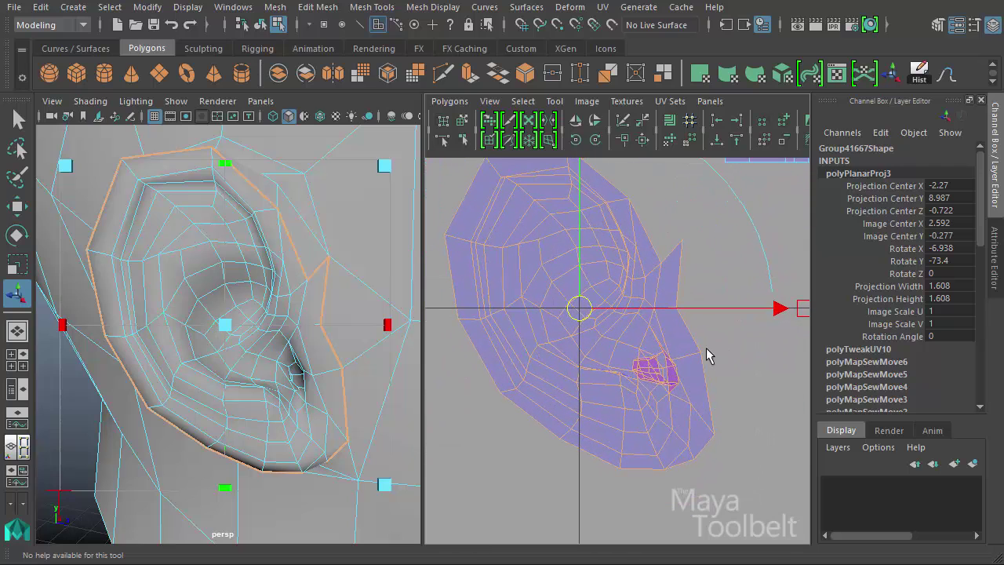
right_click_drag(680, 348, 672, 347, "alt")
middle_click_drag(672, 348, 666, 390, "alt")
right_click_drag(666, 390, 570, 322, "alt")
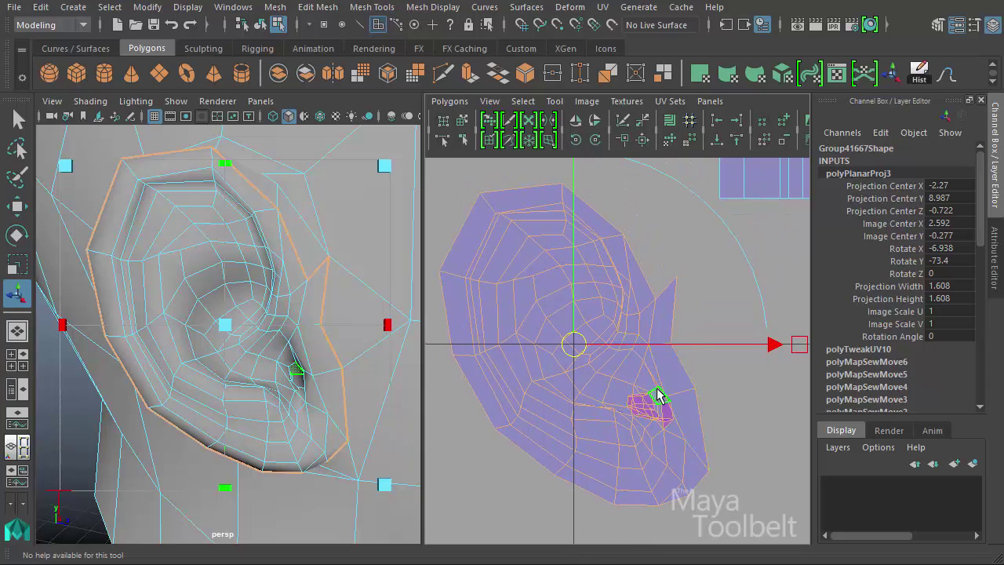
- Orbit to look into the inner ear and select the narrow face beside it
mouse_move(282, 384)
left_mouse_down("alt")
mouse_move(296, 392)
mouse_move(154, 354)
left_mouse_up("alt")
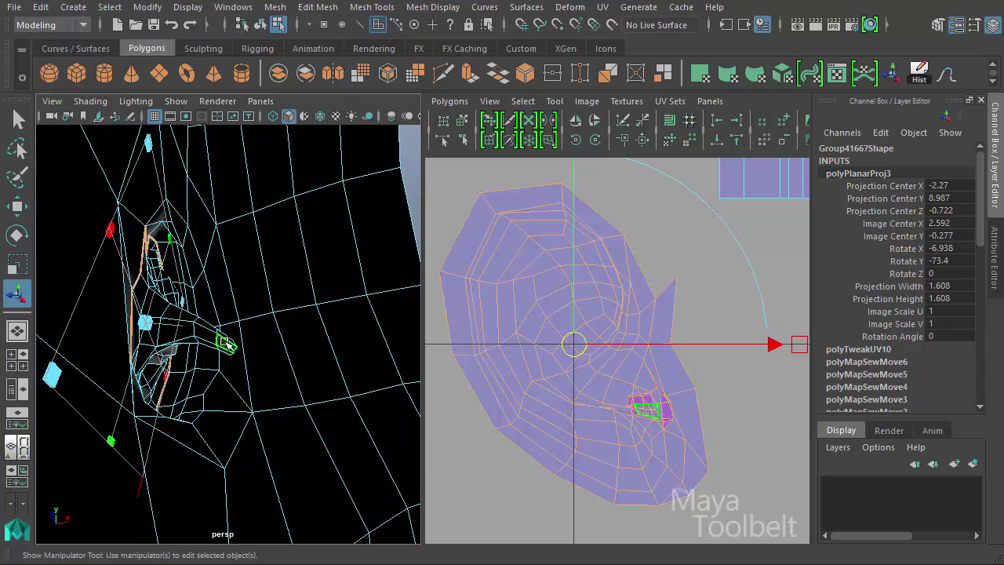
mouse_move(196, 336)
left_mouse_down("alt")
mouse_move(208, 339)
mouse_move(191, 342)
mouse_move(253, 336)
mouse_move(127, 374)
mouse_move(197, 402)
mouse_move(166, 378)
mouse_move(321, 393)
mouse_move(291, 369)
mouse_move(339, 370)
left_mouse_up("alt")
left_click(183, 331)
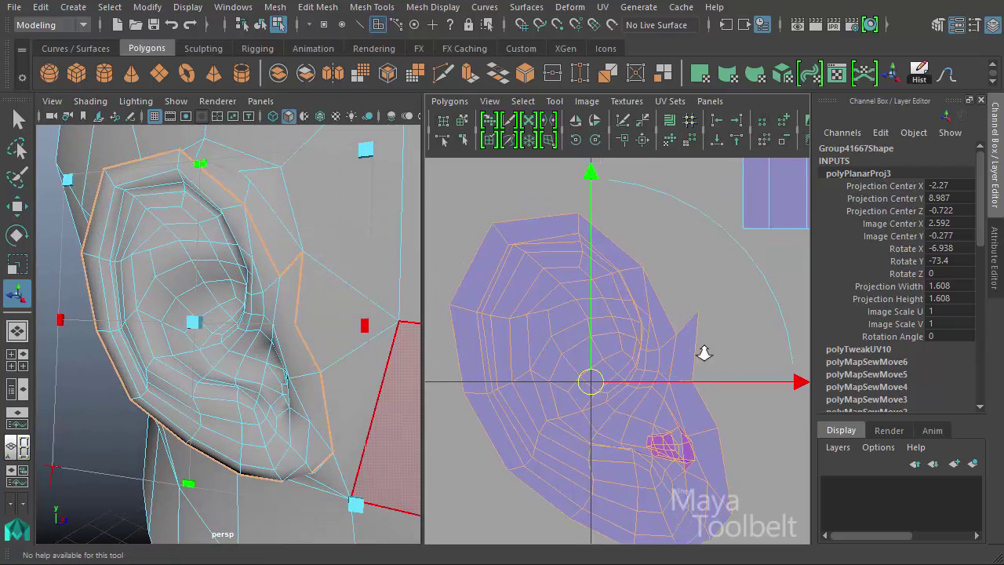
- Switch to UV vertex mode and move a single UV point inside the ear shell
scroll(702, 350, "up", 5)
left_click(605, 274)
key("w")
scroll(628, 295, "up", 2)
right_click_drag(627, 295, 534, 320)
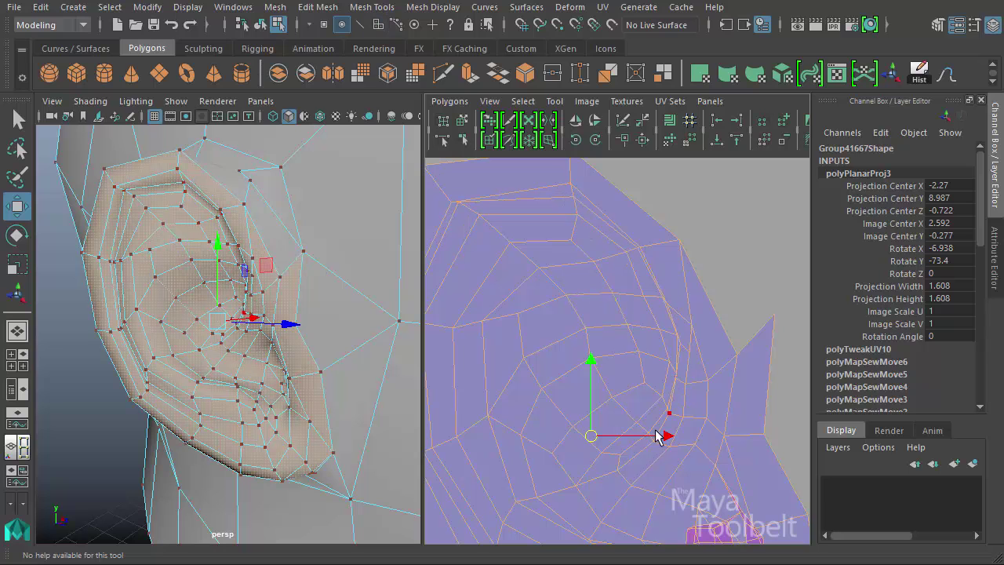
scroll(590, 381, "up", 2)
scroll(778, 408, "up", 2)
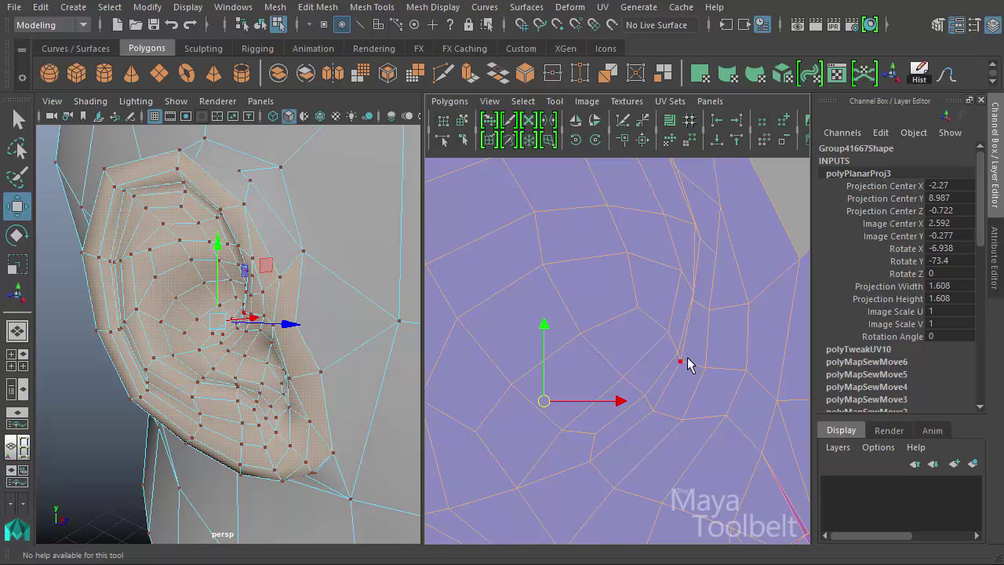
left_click_drag(689, 363, 678, 350)
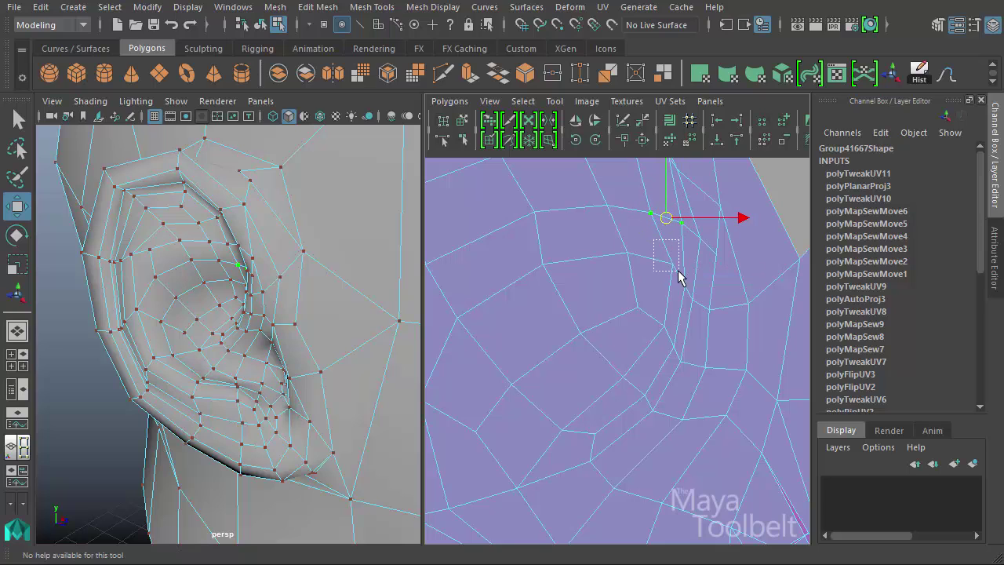
middle_click_drag(684, 242, 688, 359, "alt")
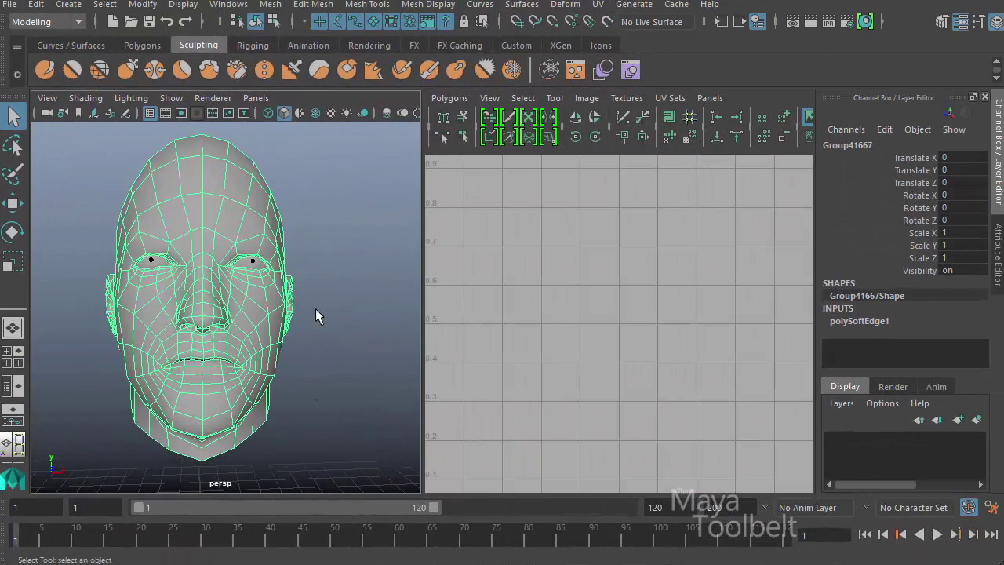
- Tumble and frame the reopened head front-on beside the empty 0–1 UV grid
left_click_drag(318, 314, 357, 322, "alt")
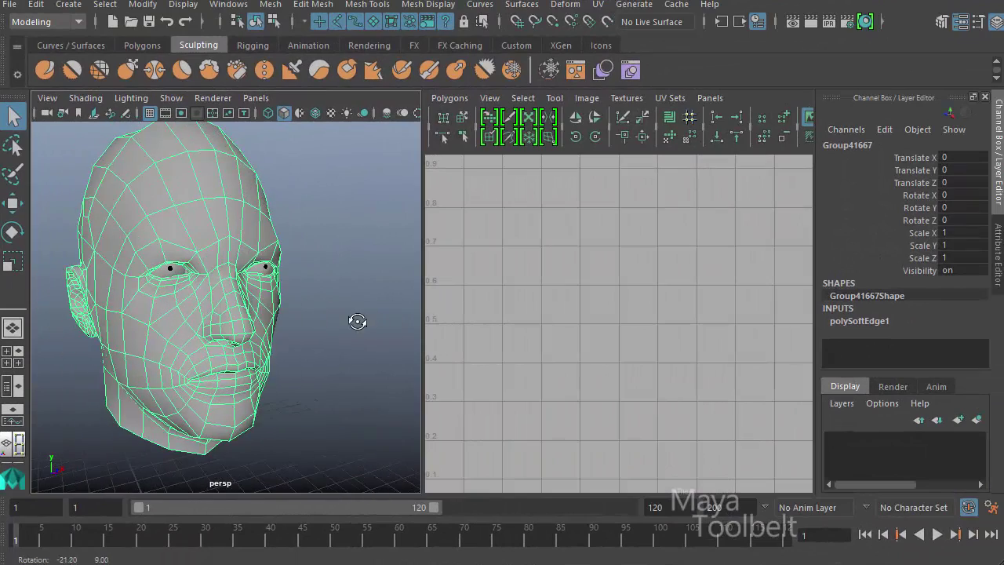
scroll(470, 314, "down", 3)
mouse_move(251, 292)
left_mouse_down("alt")
mouse_move(278, 282)
mouse_move(291, 314)
mouse_move(442, 291)
mouse_move(476, 296)
mouse_move(369, 366)
mouse_move(241, 287)
mouse_move(226, 300)
left_mouse_up("alt")
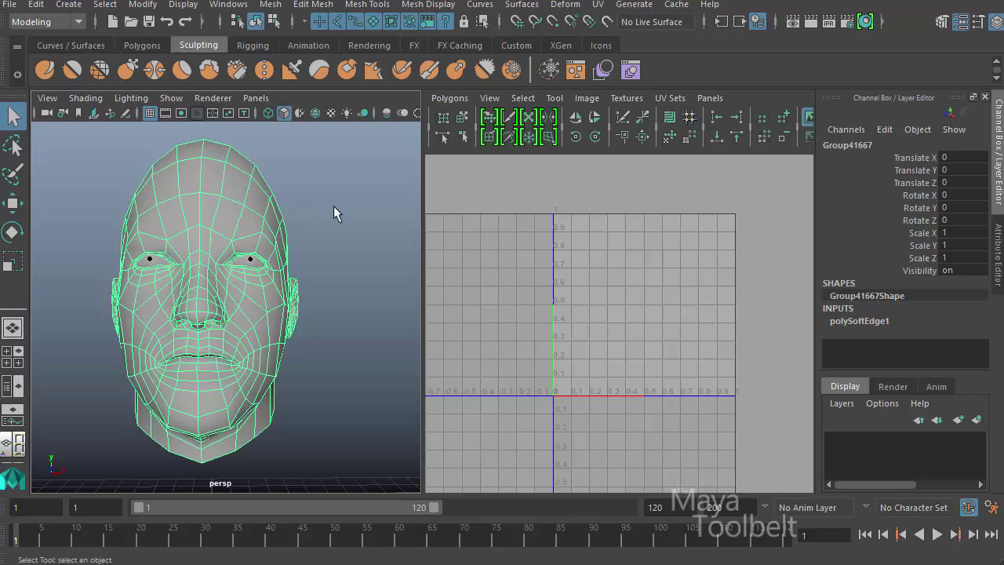
- Switch to the front view and delete one half of the head's faces
left_click_drag(334, 213, 340, 220, "alt")
mouse_move(299, 173)
left_mouse_down("alt")
mouse_move(291, 179)
mouse_move(313, 198)
left_mouse_up("alt")
key("space")
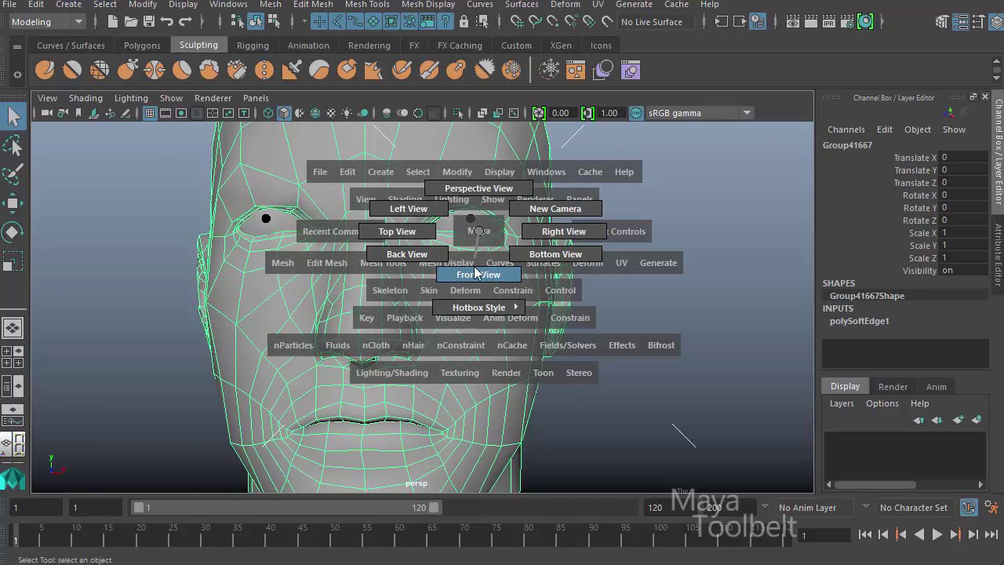
left_click_drag(480, 235, 466, 272)
key("f")
left_click_drag(557, 157, 438, 405)
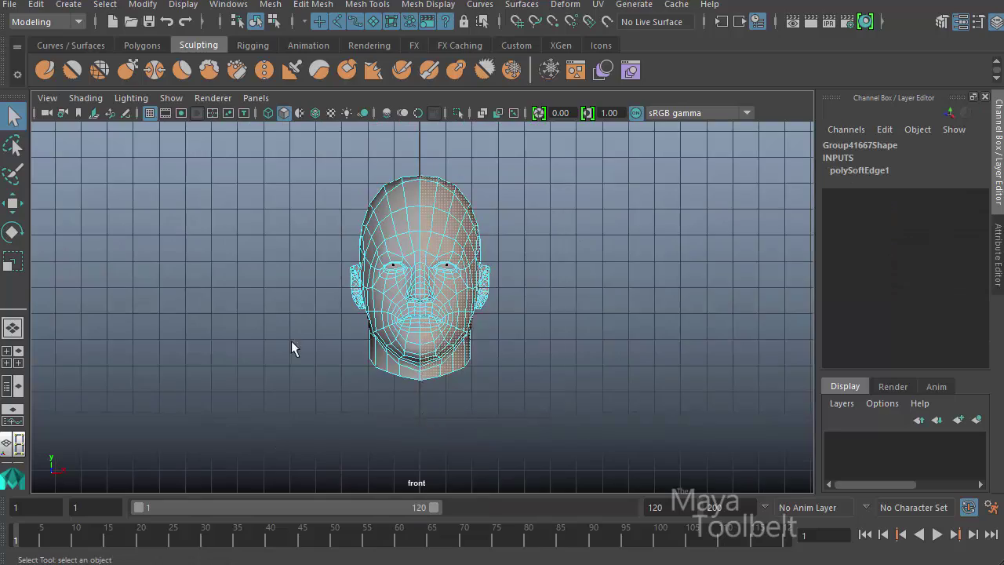
key("f")
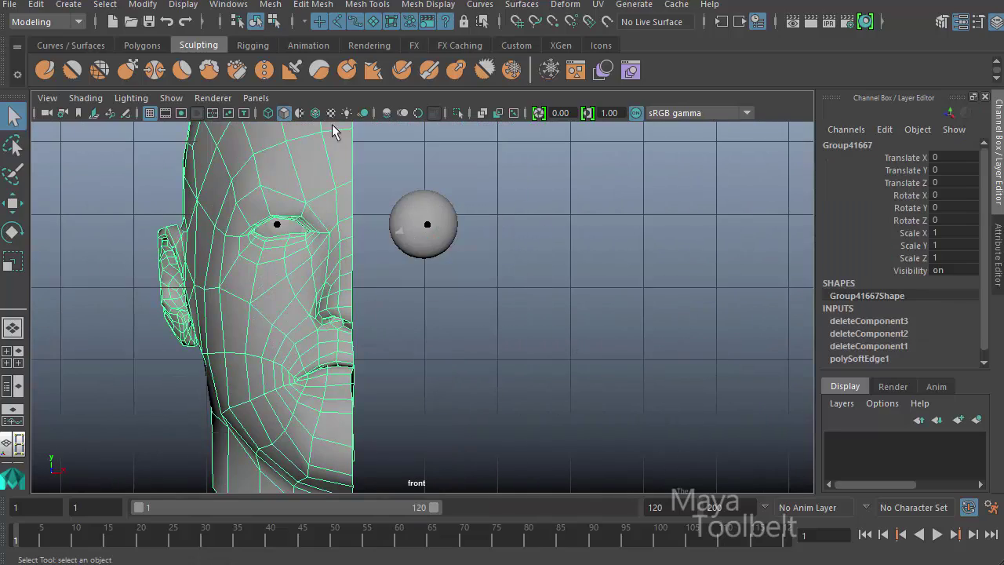
- Select the vertices along the head's centre line, ready to move them
key("f")
key("F9")
left_click_drag(465, 129, 414, 478)
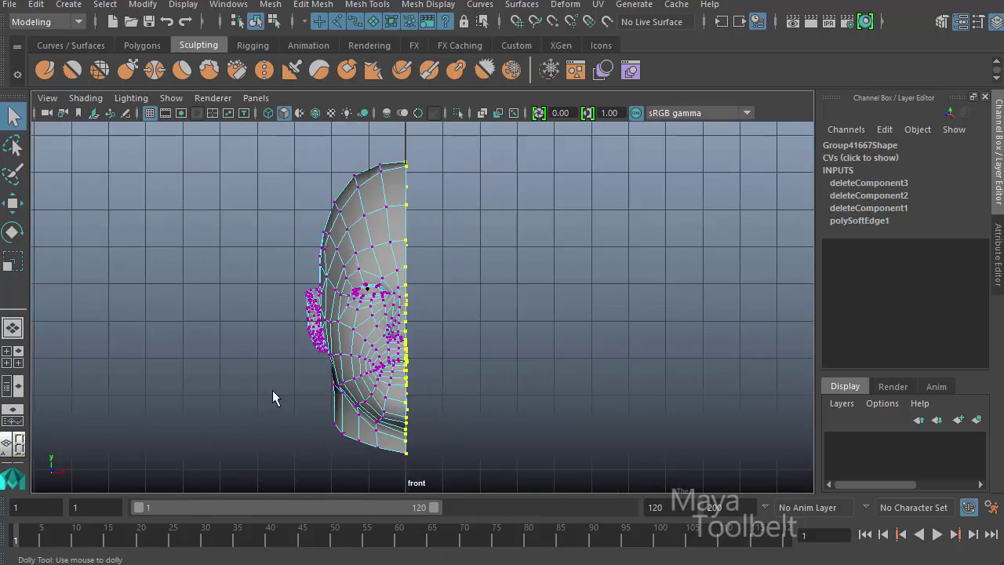
key("f")
key("w")
- Back in the perspective view, select and frame the inner lip piece
key("space")
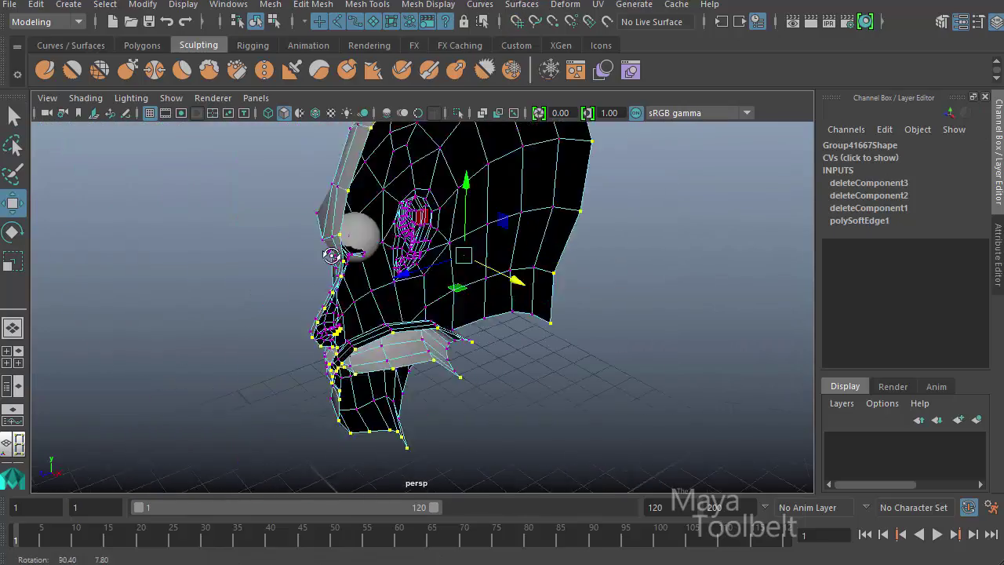
key("F8")
mouse_move(417, 245)
left_mouse_down("alt")
mouse_move(399, 348)
mouse_move(500, 359)
left_mouse_up("alt")
left_click(470, 310)
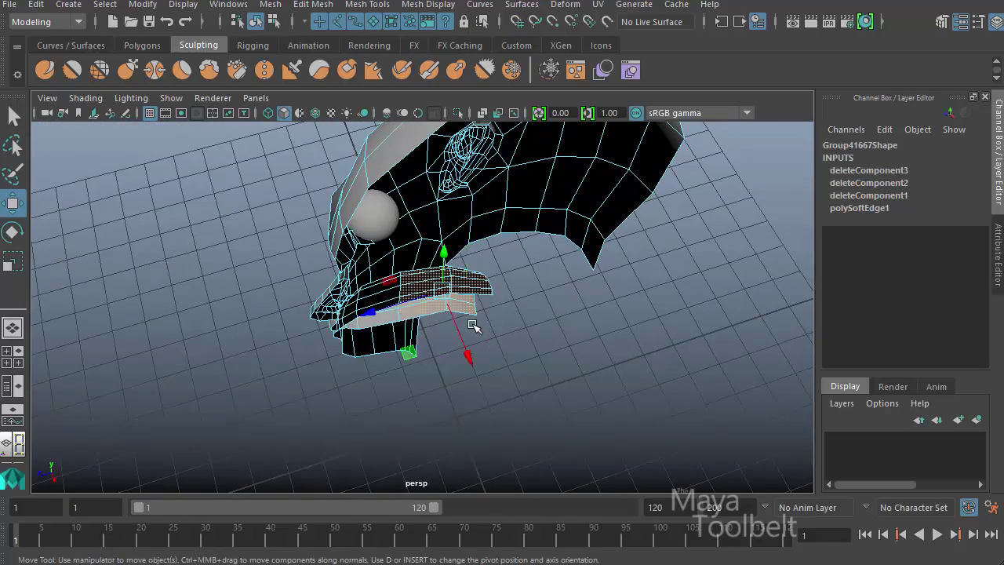
key("f")
left_click_drag(448, 308, 291, 280, "alt")
- Apply automatic UV mapping to the inner lip piece and the nostril interior
left_click(598, 4)
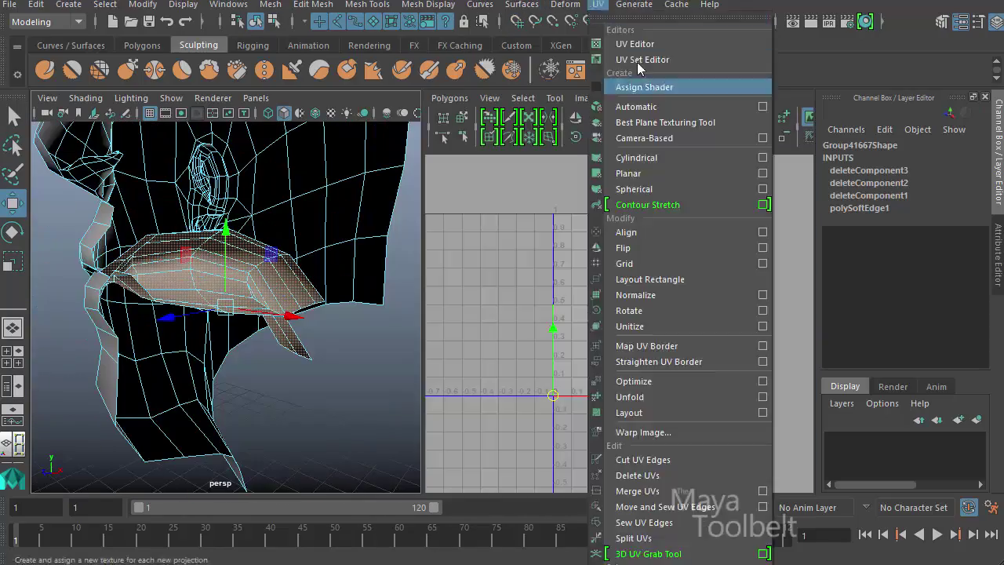
left_click(672, 168)
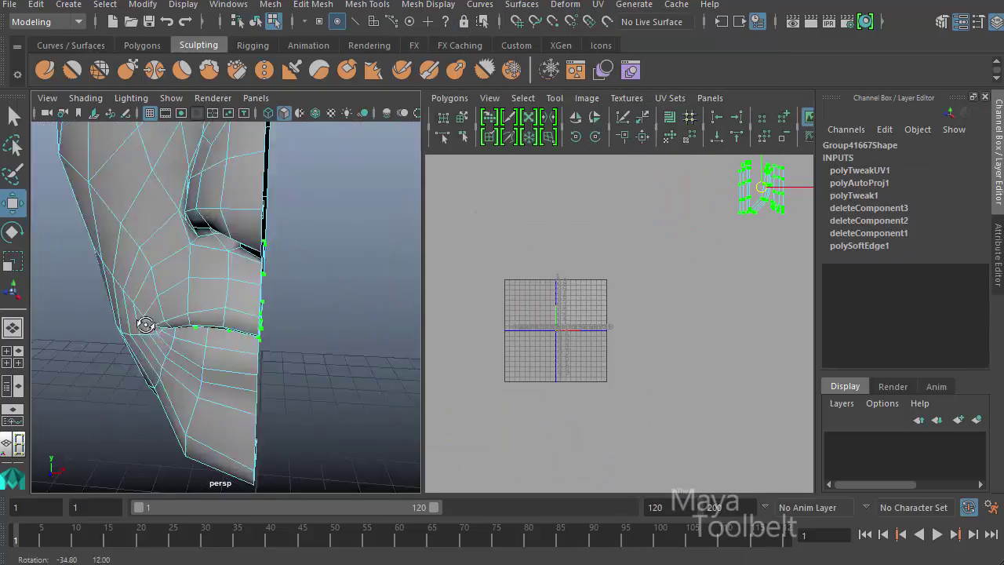
mouse_move(392, 330)
left_mouse_down("alt")
mouse_move(347, 332)
mouse_move(281, 279)
mouse_move(233, 390)
mouse_move(243, 372)
mouse_move(348, 332)
mouse_move(220, 308)
mouse_move(289, 334)
mouse_move(238, 293)
mouse_move(162, 285)
mouse_move(261, 372)
mouse_move(341, 410)
mouse_move(263, 401)
mouse_move(291, 352)
mouse_move(303, 374)
mouse_move(191, 385)
mouse_move(209, 287)
mouse_move(313, 337)
mouse_move(314, 349)
left_mouse_up("alt")
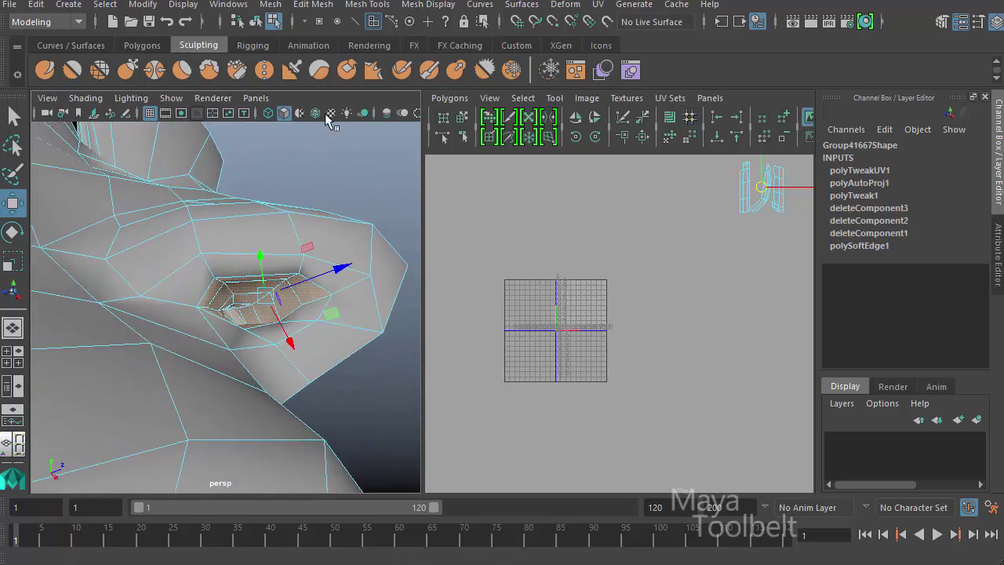
left_click(598, 4)
left_click(612, 105)
- Select the half head's outer face polygons and bring up the Planar Mapping options
key("a")
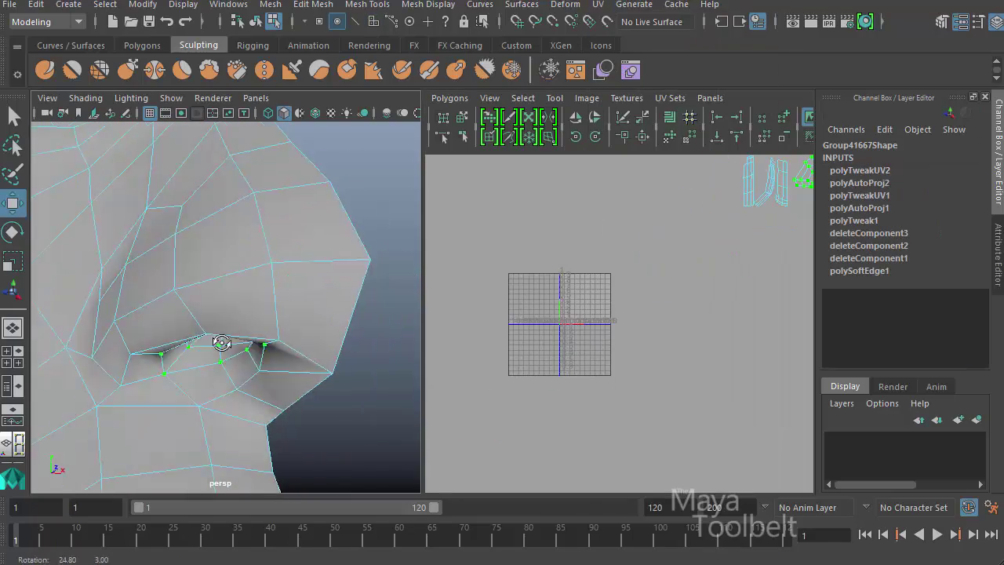
key("F8")
left_click(225, 232)
left_click_drag(225, 232, 331, 251, "alt")
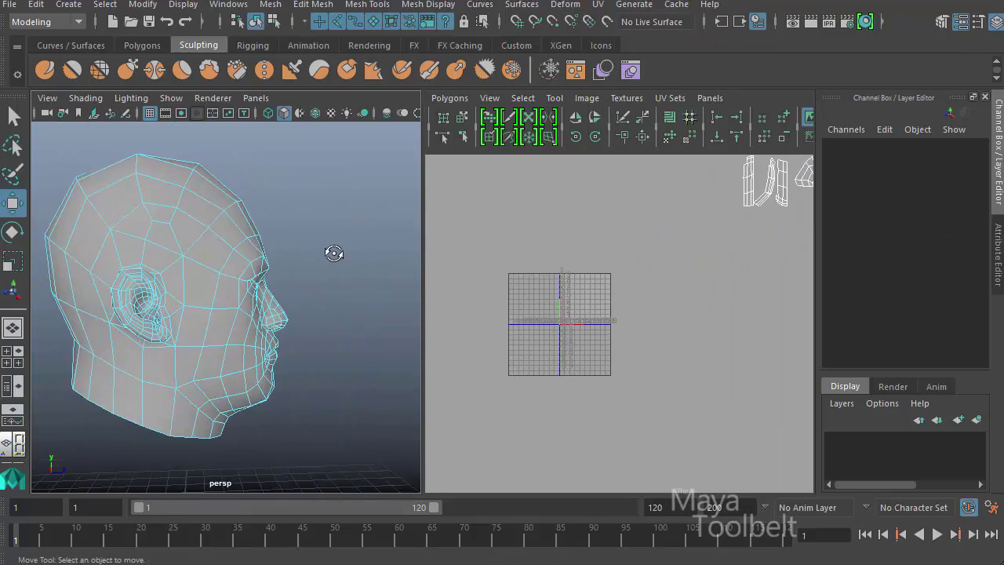
left_click_drag(348, 397, 359, 452)
left_click_drag(222, 246, 222, 246)
left_click_drag(197, 277, 227, 439, "alt")
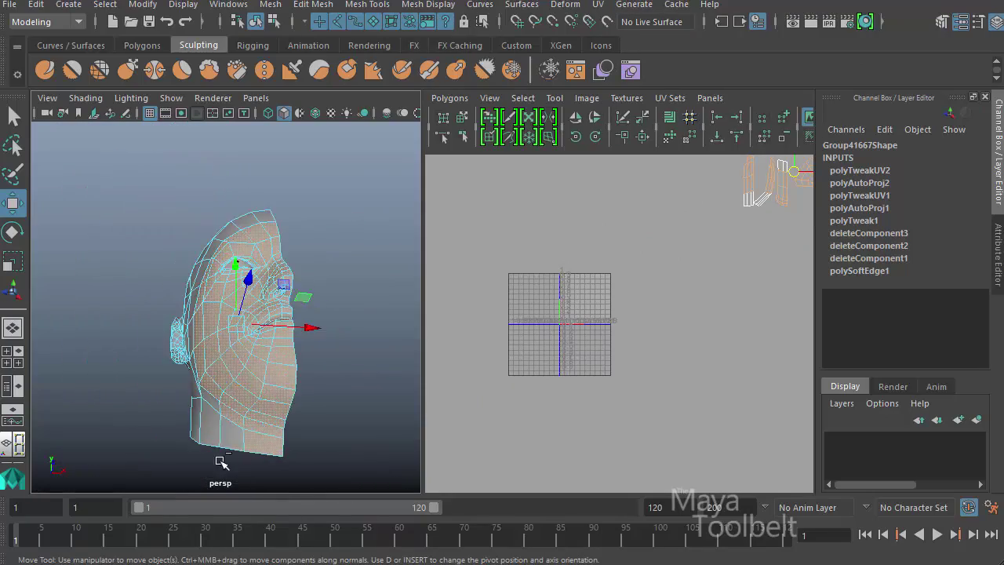
right_click(759, 178)
left_click_drag(338, 259, 340, 226, "alt")
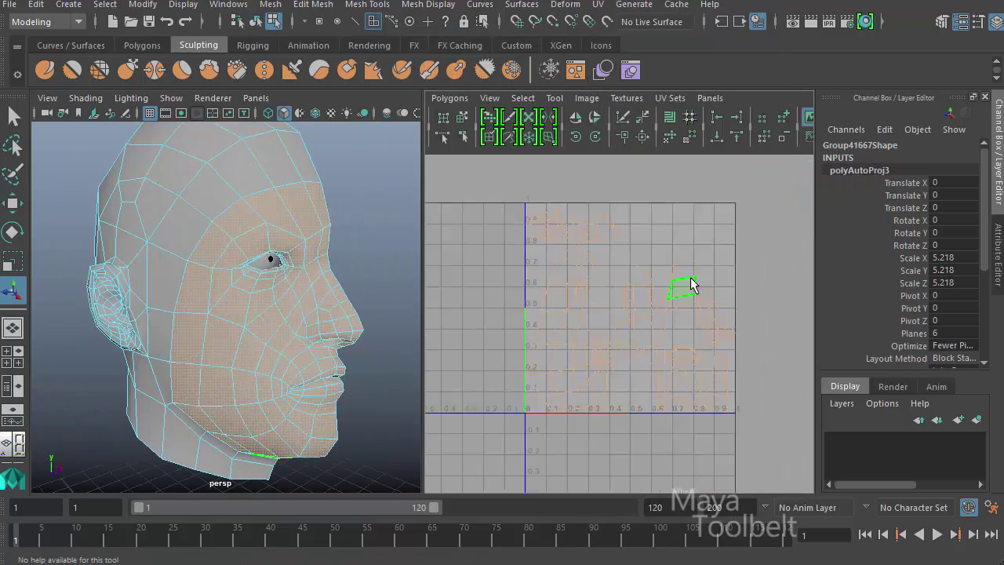
left_click(597, 4)
left_click(760, 173)
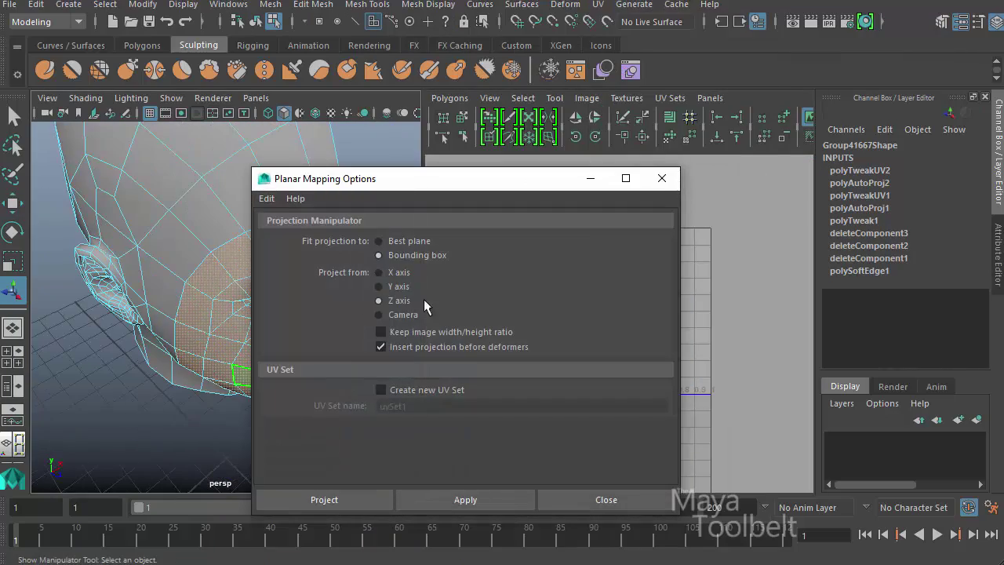
- Planar-project the face with Keep image width/height ratio on, shifting the shell right
left_click(382, 331)
left_click(326, 495)
left_click_drag(626, 322, 696, 282)
scroll(789, 339, "up", 3)
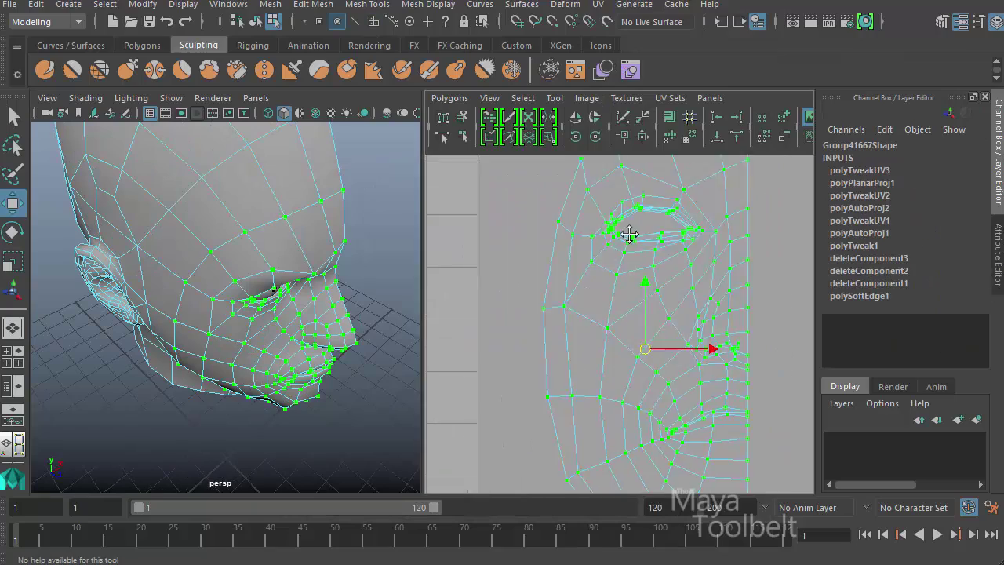
scroll(789, 340, "up", 2)
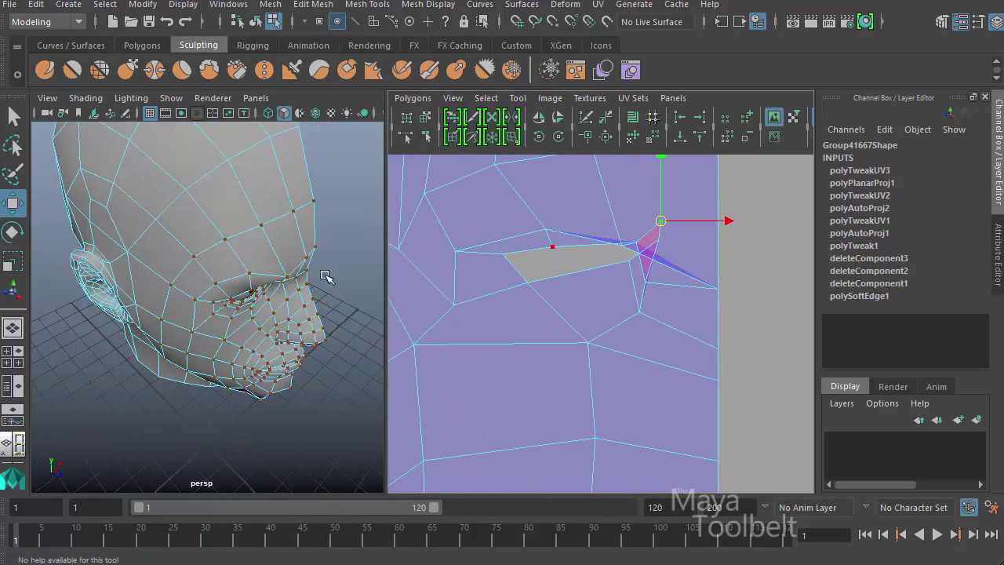
- Move nostril-edge UVs to remove overlaps, undoing one unwanted move
mouse_move(529, 284)
left_mouse_down()
mouse_move(474, 328)
mouse_move(437, 288)
left_mouse_up()
left_click_drag(558, 364, 498, 309)
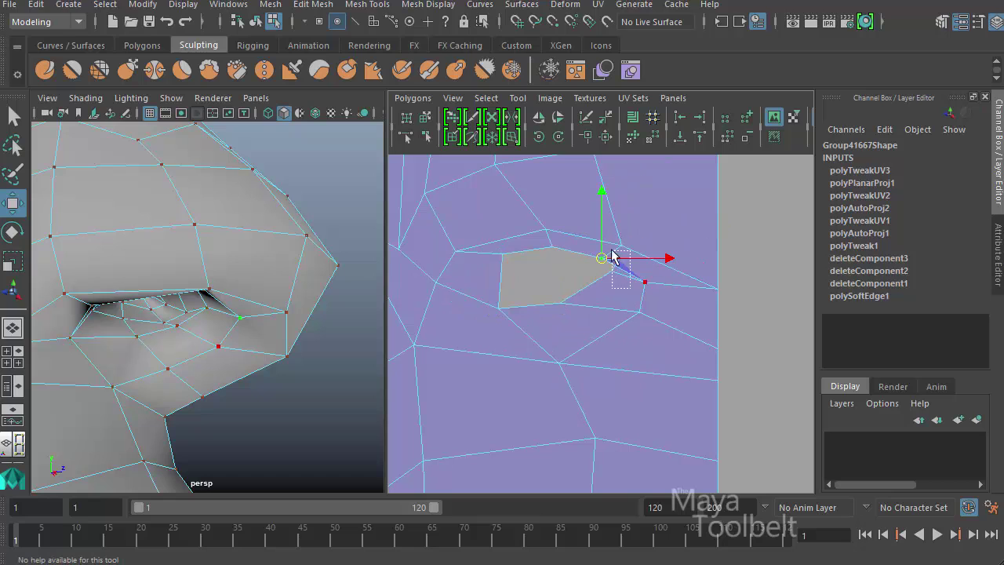
left_click_drag(609, 259, 633, 245)
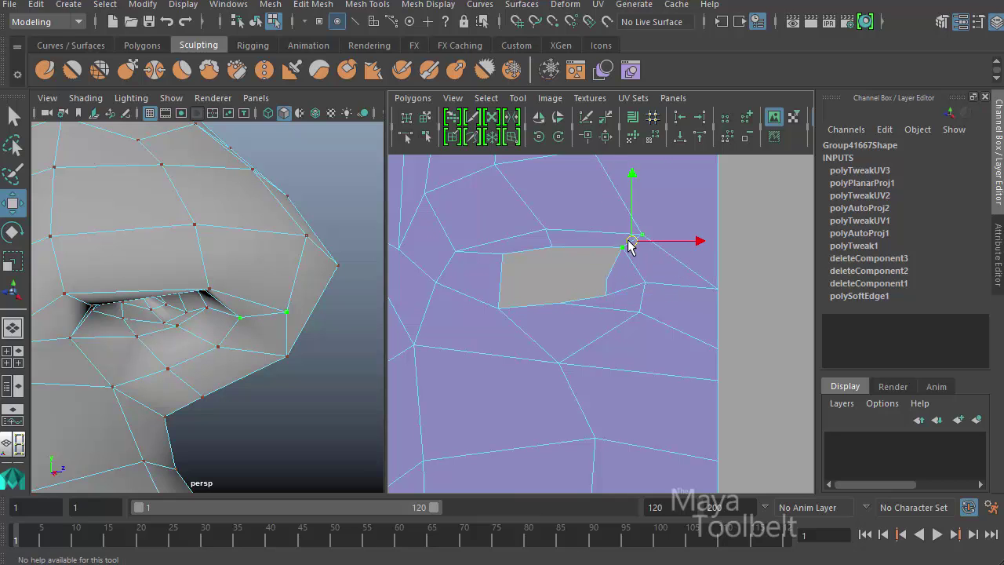
key("ctrl+z")
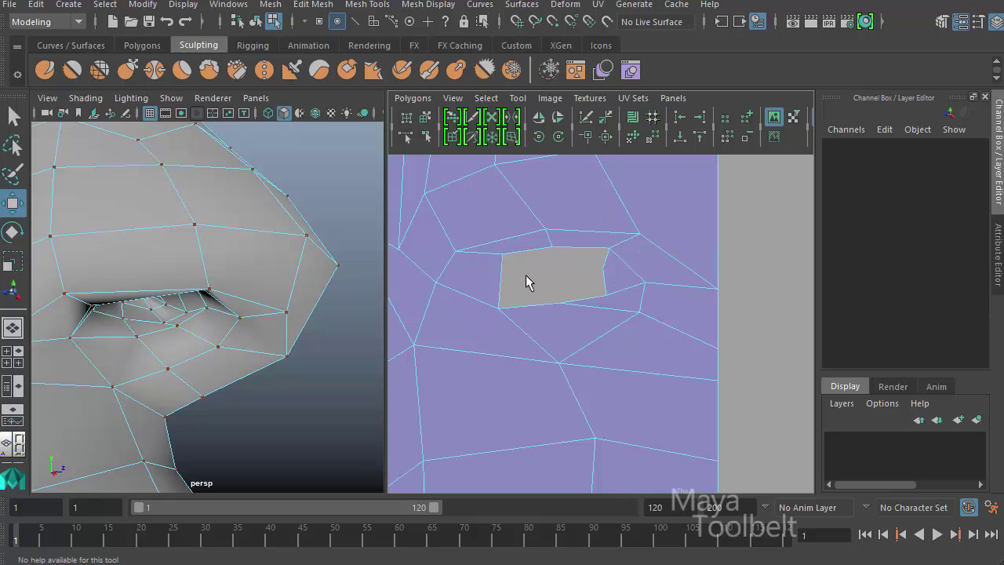
left_click(456, 252)
left_click(622, 280)
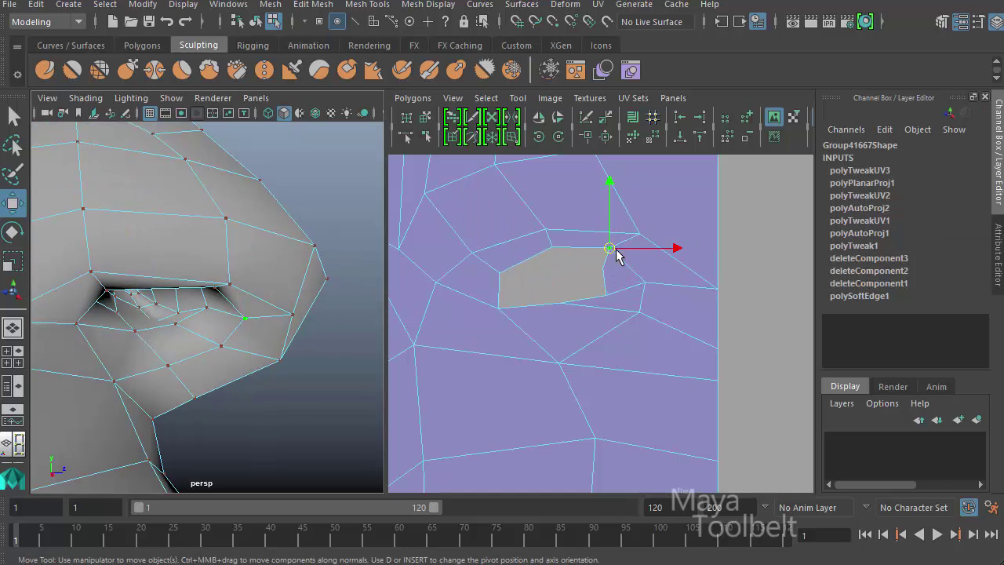
scroll(520, 280, "down", 3)
scroll(624, 351, "up", 2)
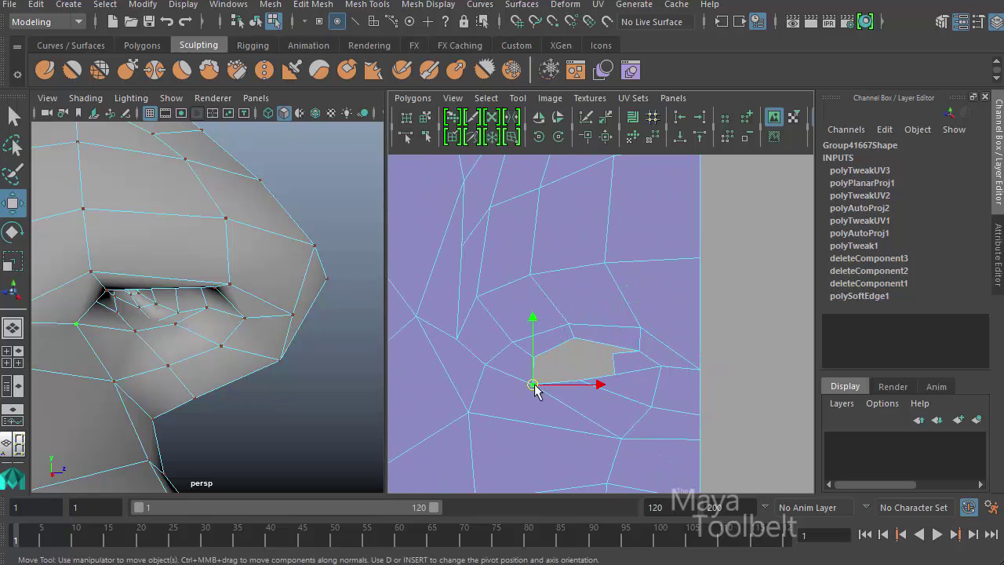
scroll(376, 343, "down", 3)
- Reposition the remaining UVs around the nostril hole's bottom and edges
left_click(563, 352)
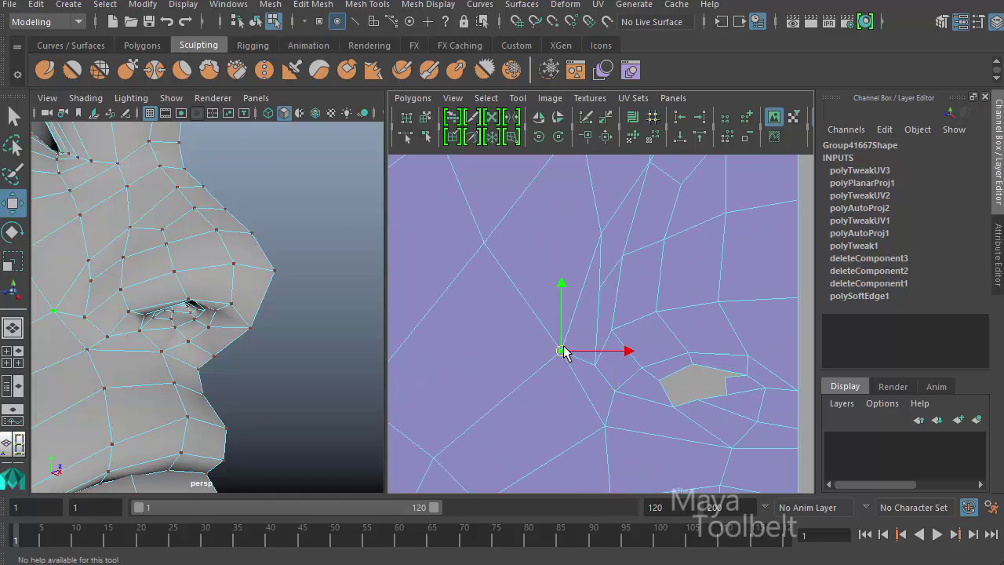
scroll(602, 361, "up", 2)
scroll(602, 361, "up", 1)
left_click(627, 381)
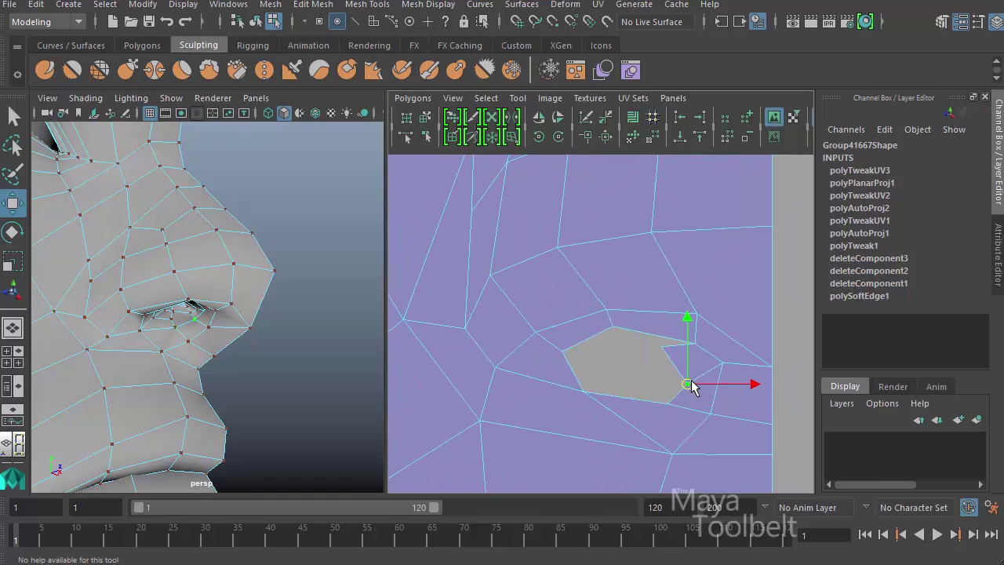
left_click(692, 300)
scroll(683, 321, "down", 2)
scroll(665, 343, "up", 1)
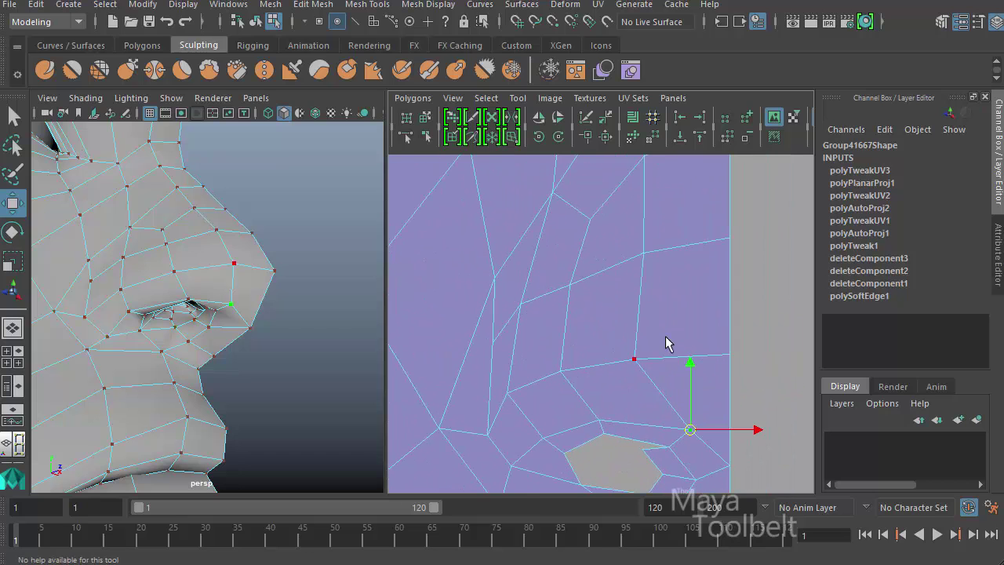
left_click_drag(679, 366, 675, 259)
left_click_drag(330, 369, 358, 358, "alt")
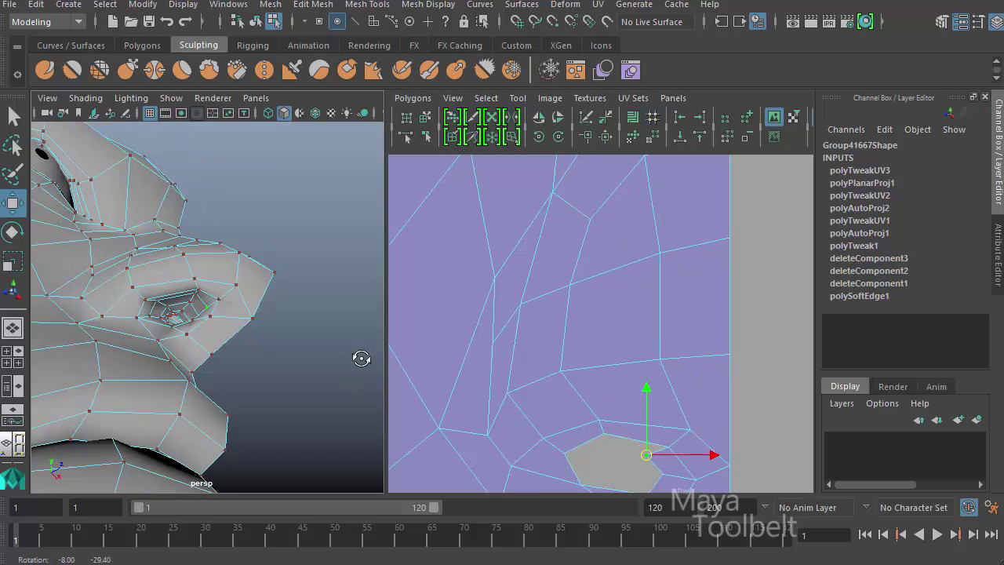
middle_click_drag(638, 390, 639, 280, "alt")
scroll(594, 402, "up", 1)
left_click_drag(545, 400, 596, 441)
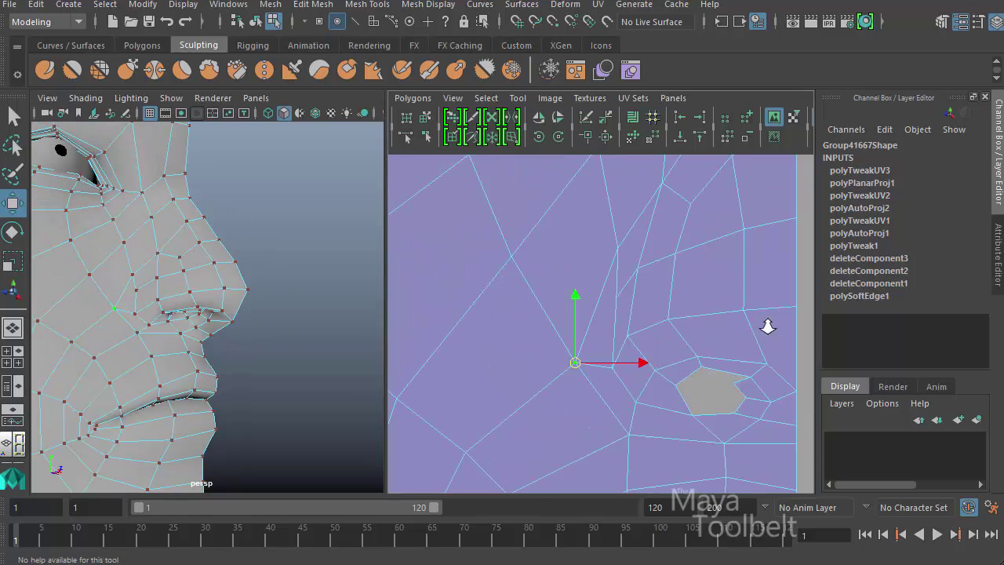
- Convert the lip selection to UVs, scale the lip shell down and adjust a corner UV
left_click(105, 4)
mouse_move(152, 275)
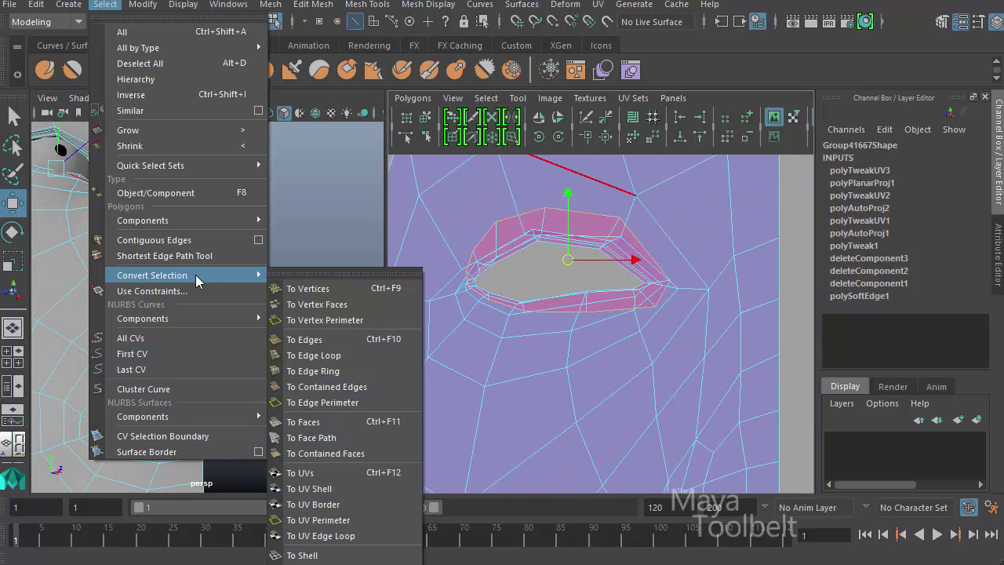
left_click(314, 475)
scroll(761, 298, "up", 3)
key("r")
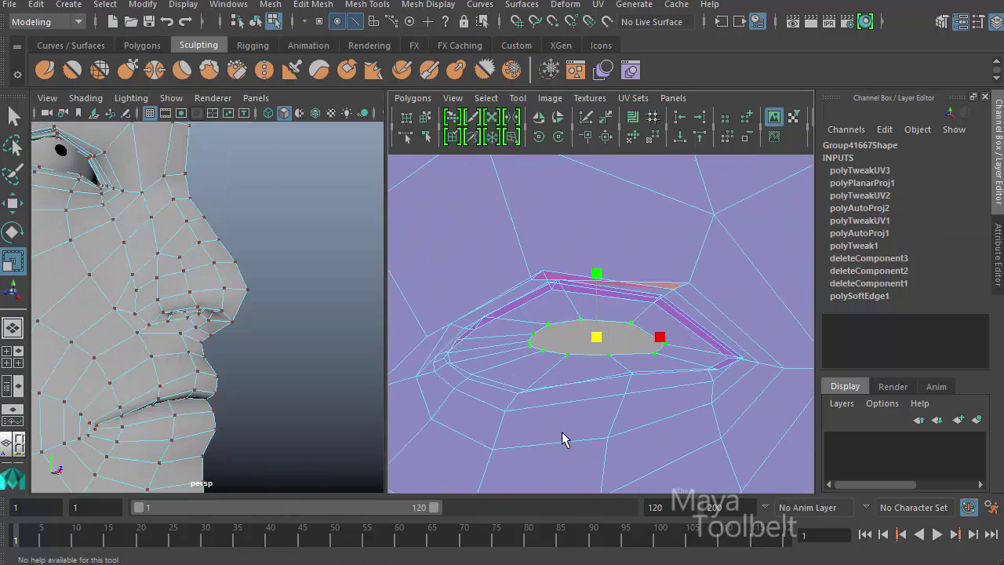
left_click_drag(595, 334, 581, 351)
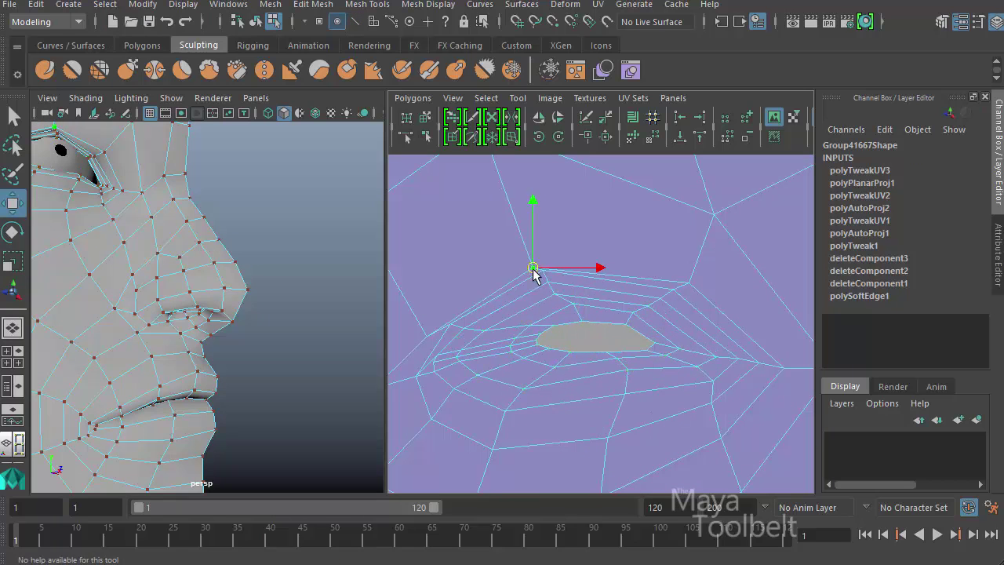
left_click_drag(533, 268, 526, 320)
scroll(484, 337, "down", 2)
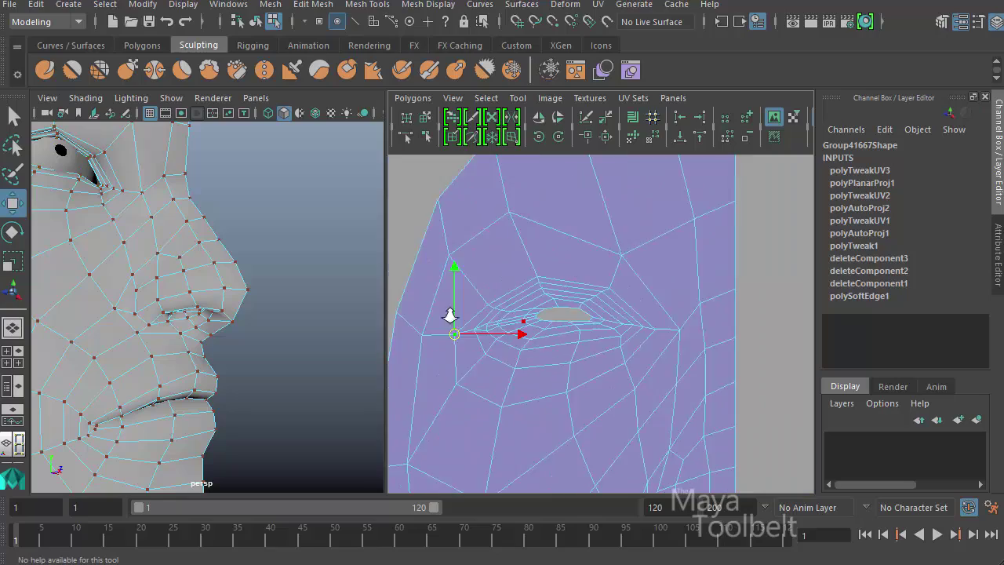
scroll(470, 321, "down", 3)
scroll(541, 322, "down", 2)
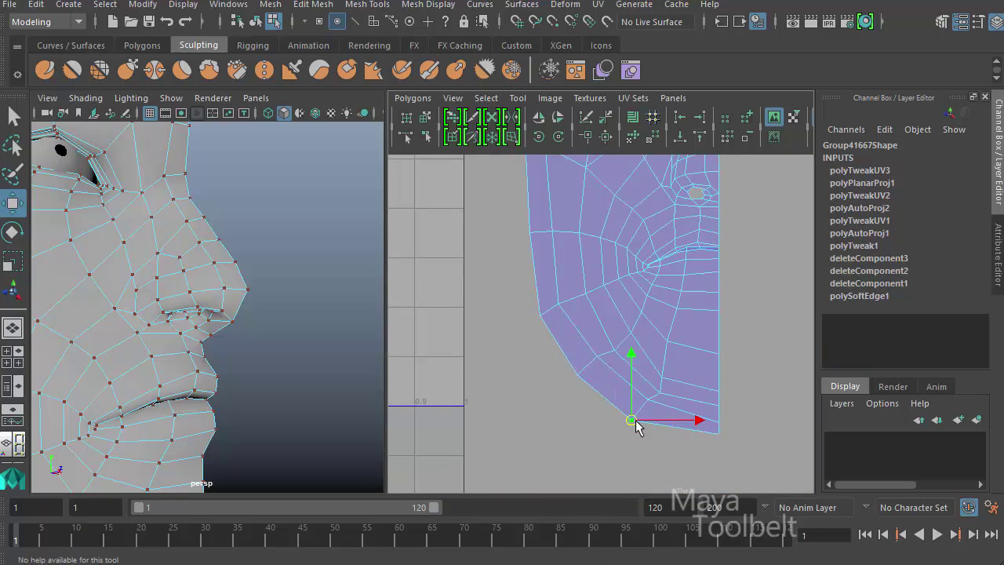
scroll(720, 419, "down", 3)
- Select all of the head's faces in face selection mode
key("F8")
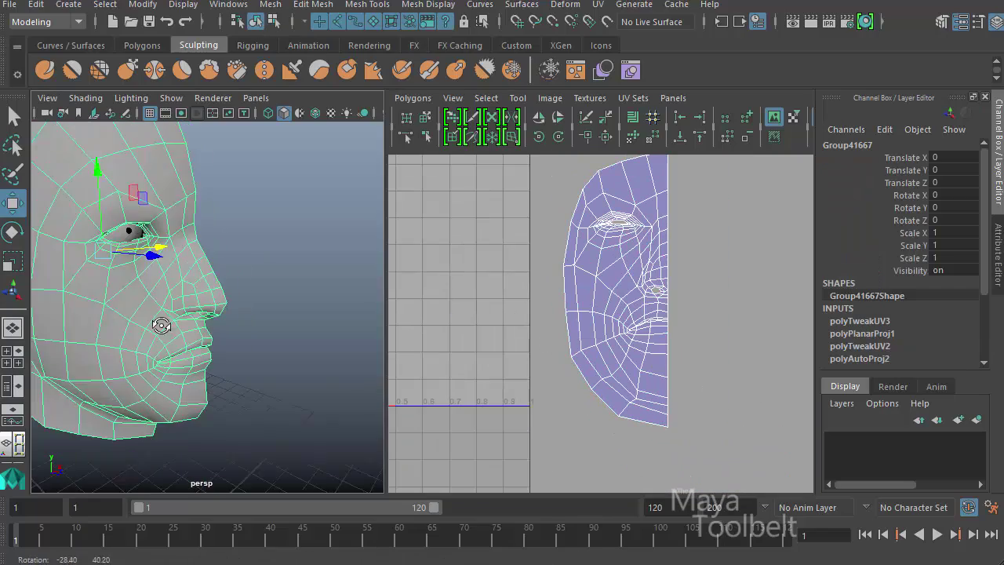
left_click_drag(235, 274, 276, 270, "alt")
scroll(275, 271, "up", 3)
scroll(298, 317, "down", 3)
key("F11")
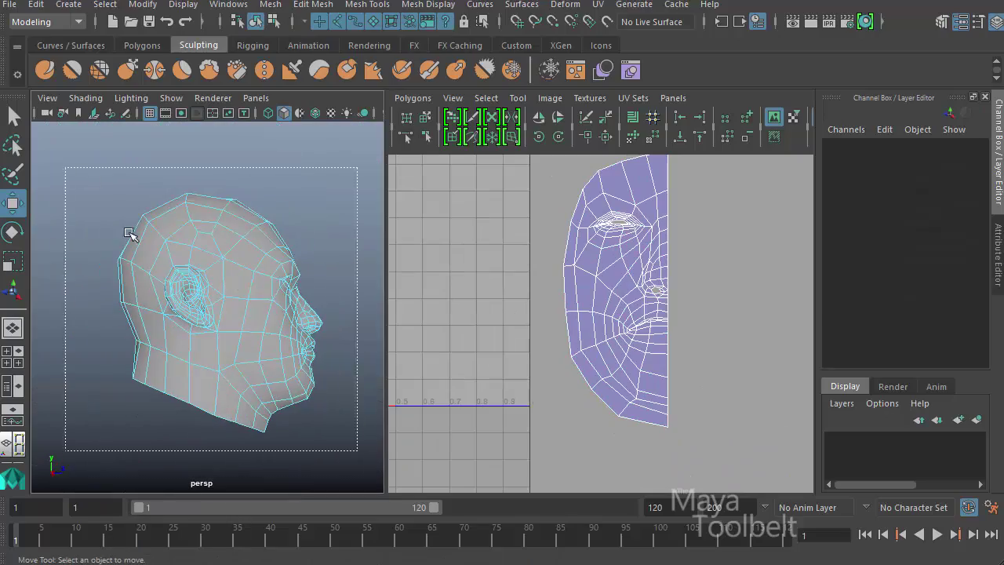
left_click_drag(67, 168, 376, 486)
scroll(689, 360, "down", 3)
scroll(493, 359, "up", 3)
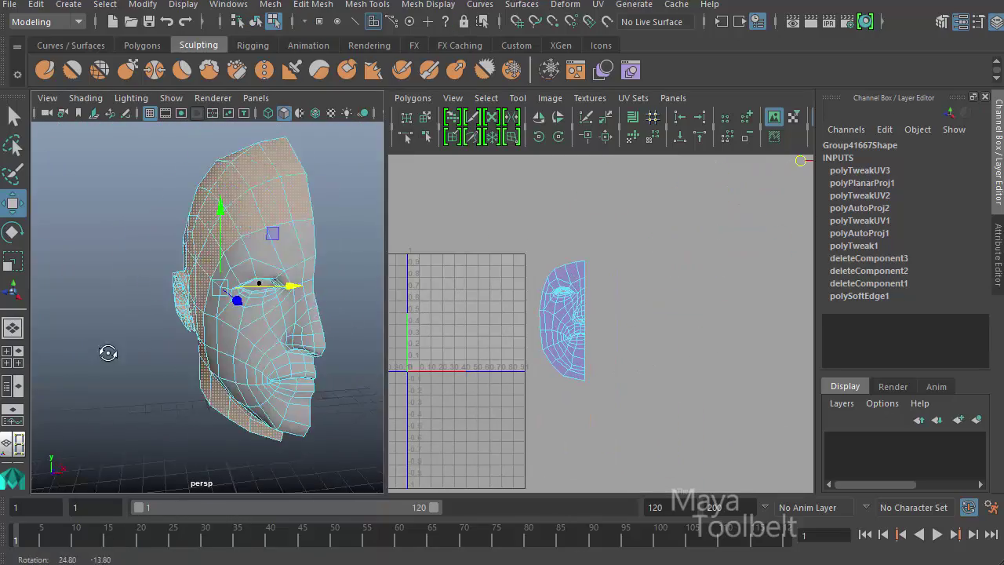
- Show the head shaded, turn to its side, and bring up the Planar Mapping options
left_click_drag(105, 352, 487, 302, "alt")
left_click_drag(269, 314, 146, 347, "alt")
scroll(235, 314, "up", 3)
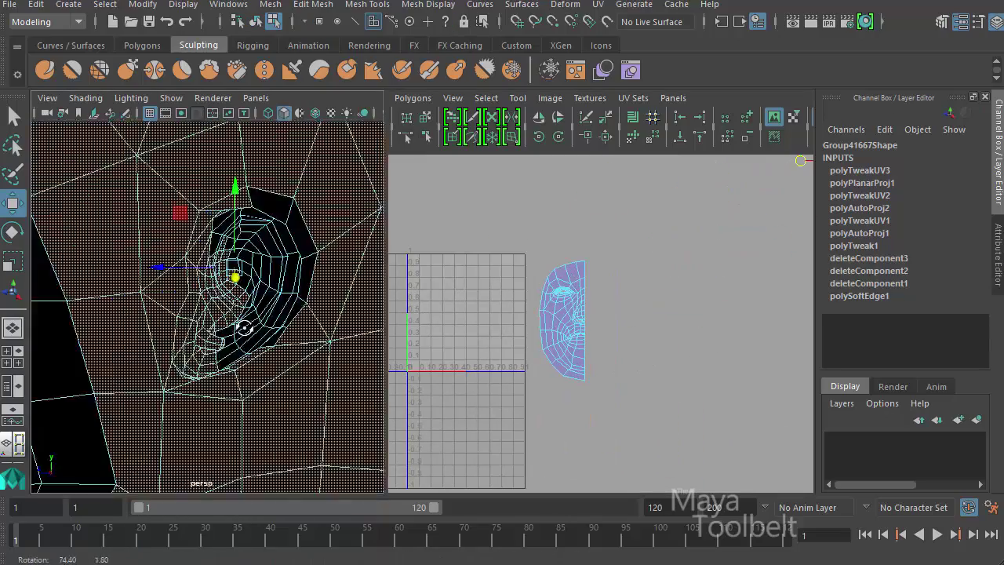
scroll(174, 388, "up", 2)
left_click_drag(175, 388, 302, 361, "alt")
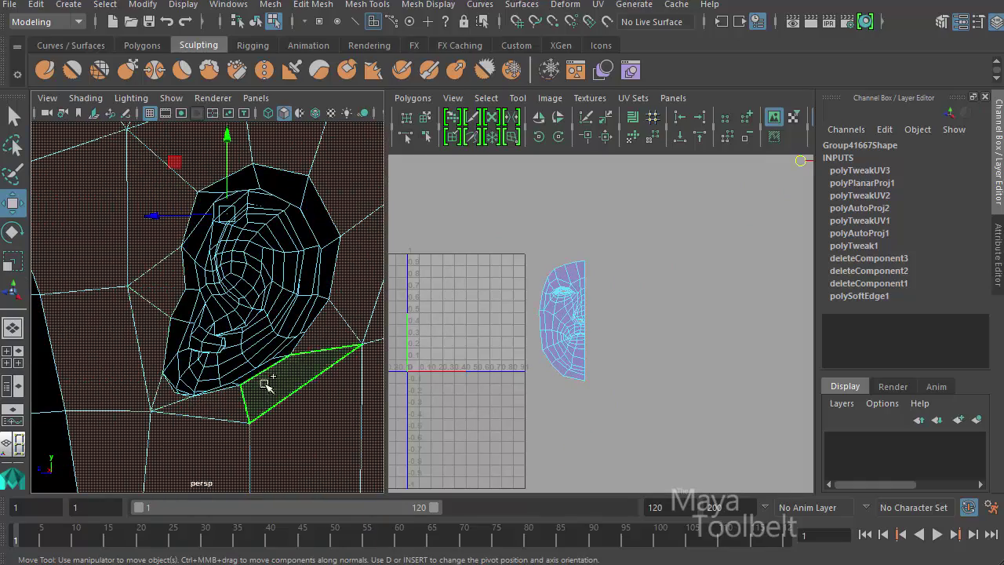
key("5")
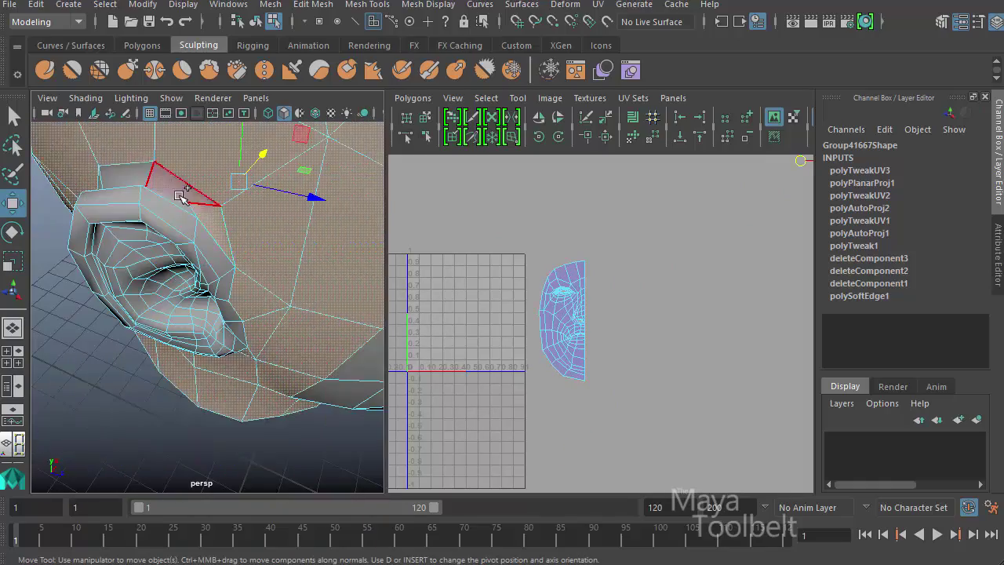
mouse_move(302, 361)
left_mouse_down("alt")
mouse_move(102, 250)
mouse_move(167, 314)
mouse_move(278, 309)
mouse_move(369, 348)
mouse_move(188, 305)
mouse_move(183, 291)
mouse_move(207, 303)
mouse_move(262, 288)
left_mouse_up("alt")
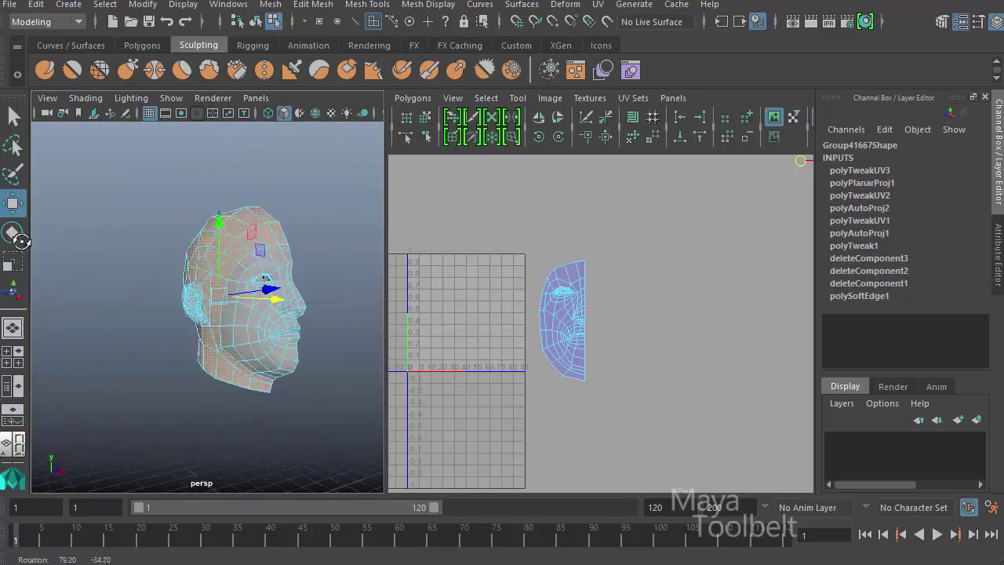
left_click(597, 5)
left_click(763, 173)
- Apply the side-on planar projection and transform the new shell beside the face shell
left_click(325, 497)
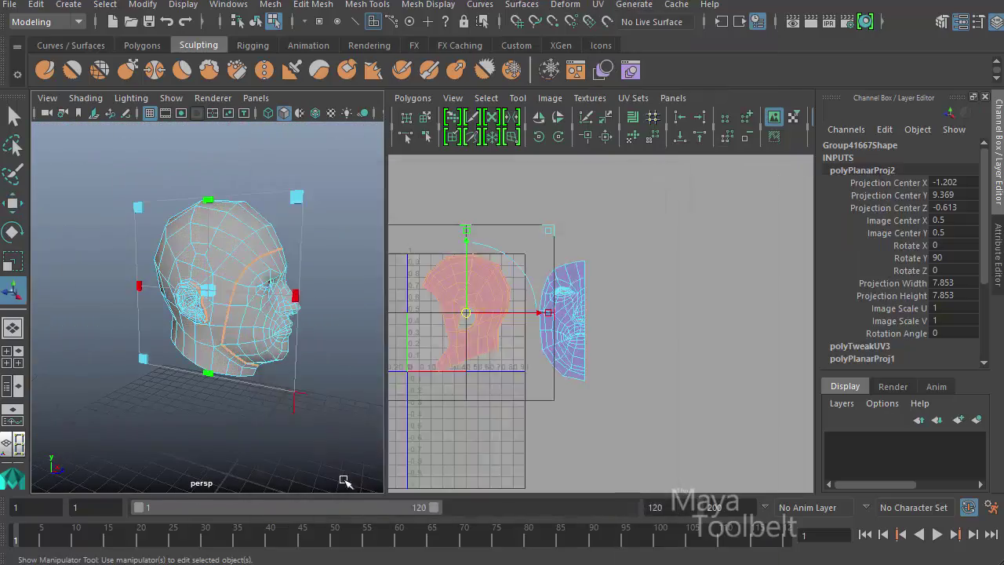
key("w")
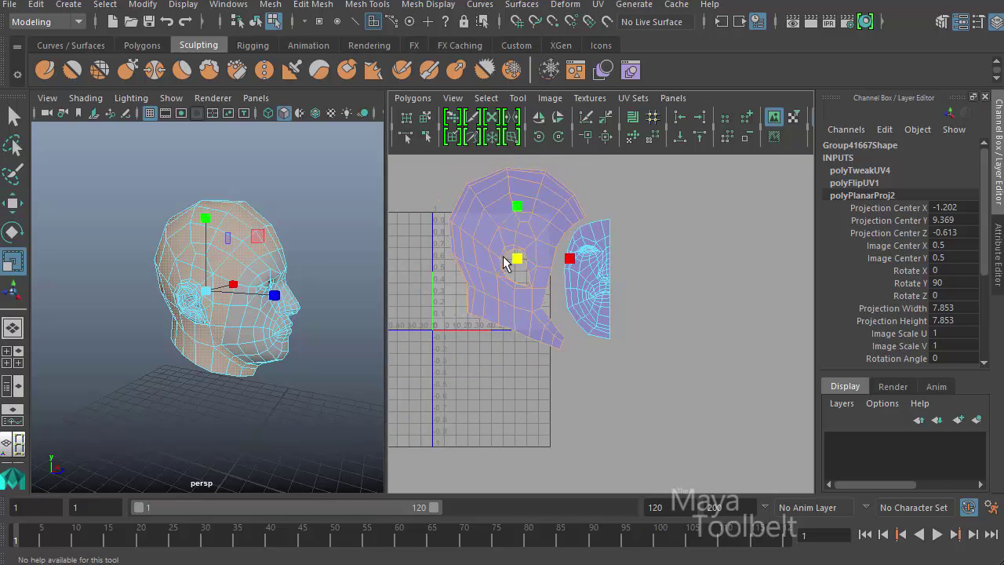
key("e")
key("w")
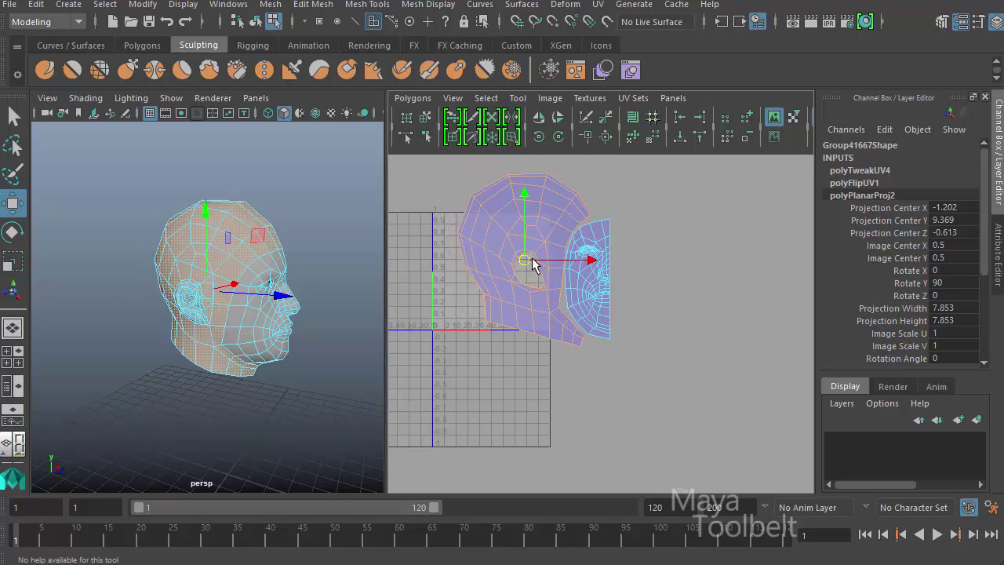
scroll(534, 275, "up", 3)
- Drag the shell's top and left border UVs into place, then sew its shared edge to the face shell
left_click(645, 223)
middle_click_drag(611, 198, 631, 268, "alt")
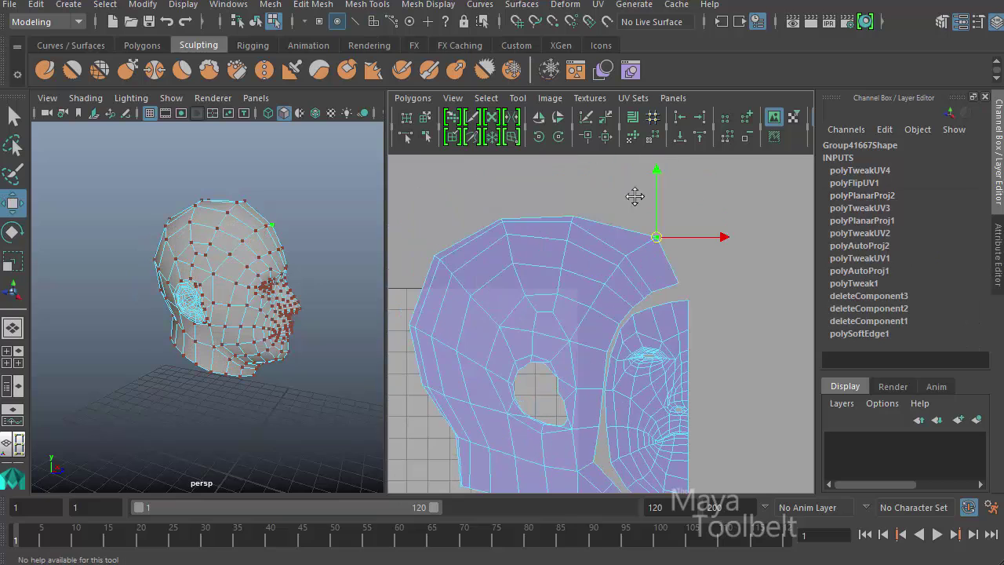
left_click_drag(634, 196, 592, 201)
left_click_drag(510, 236, 509, 219)
left_click(434, 264)
middle_click_drag(433, 264, 502, 204, "alt")
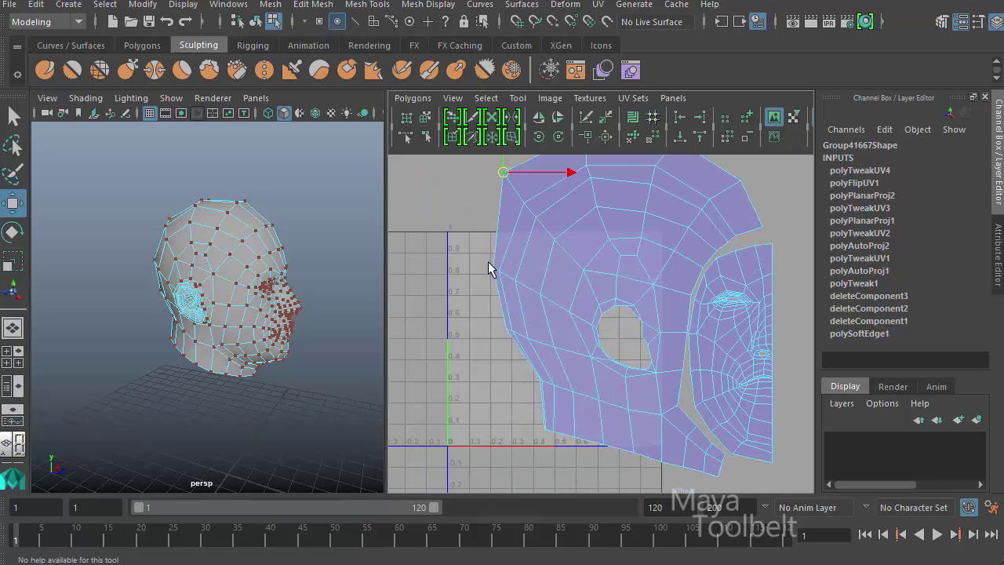
mouse_move(498, 174)
left_mouse_down()
mouse_move(467, 267)
mouse_move(472, 347)
mouse_move(517, 392)
mouse_move(517, 425)
left_mouse_up()
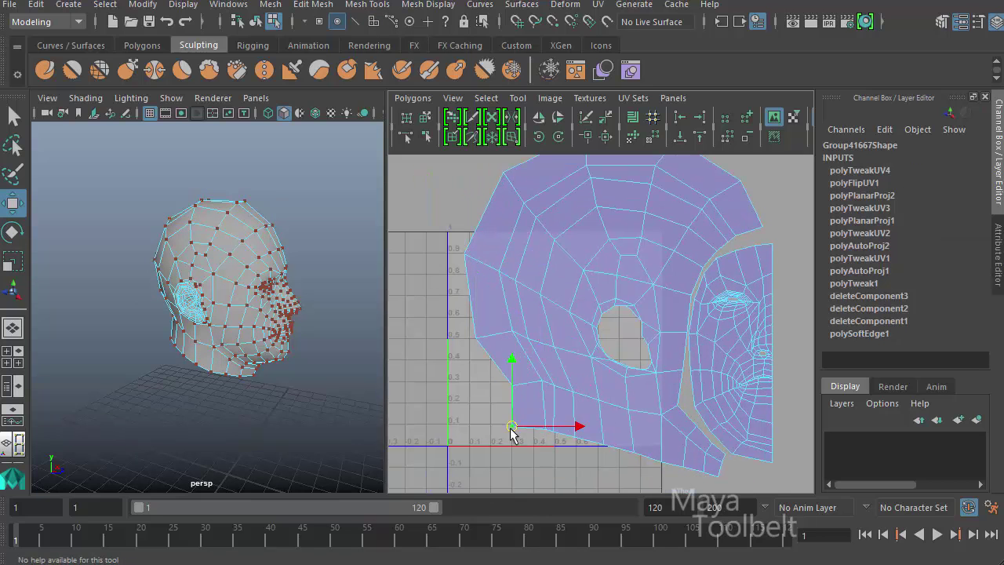
middle_click_drag(682, 338, 533, 287, "alt")
left_click(478, 140)
left_click(574, 202)
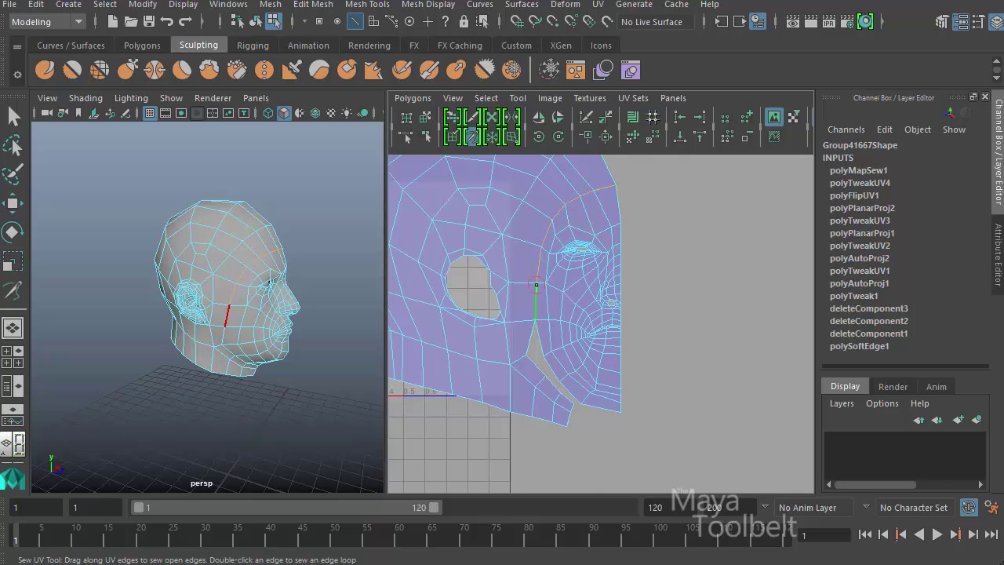
- Move a bottom border UV to close the seam and line up the face-edge UVs
key("w")
mouse_move(582, 364)
left_mouse_down()
mouse_move(601, 414)
mouse_move(580, 422)
left_mouse_up()
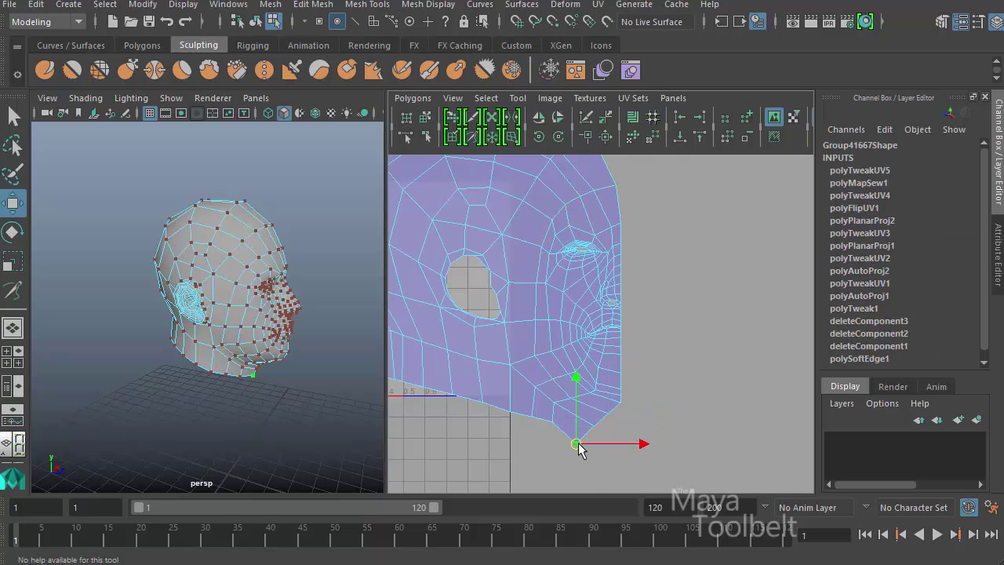
scroll(554, 408, "up", 3)
middle_click_drag(632, 332, 632, 235, "alt")
left_click(634, 226)
left_click(645, 317, "shift")
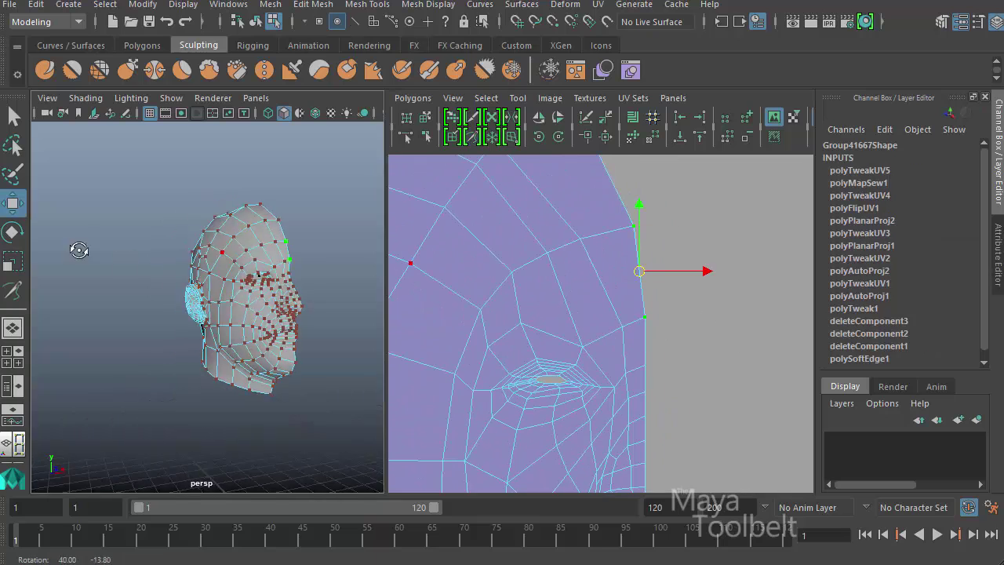
left_click_drag(78, 251, 125, 251, "alt")
scroll(777, 212, "down", 2)
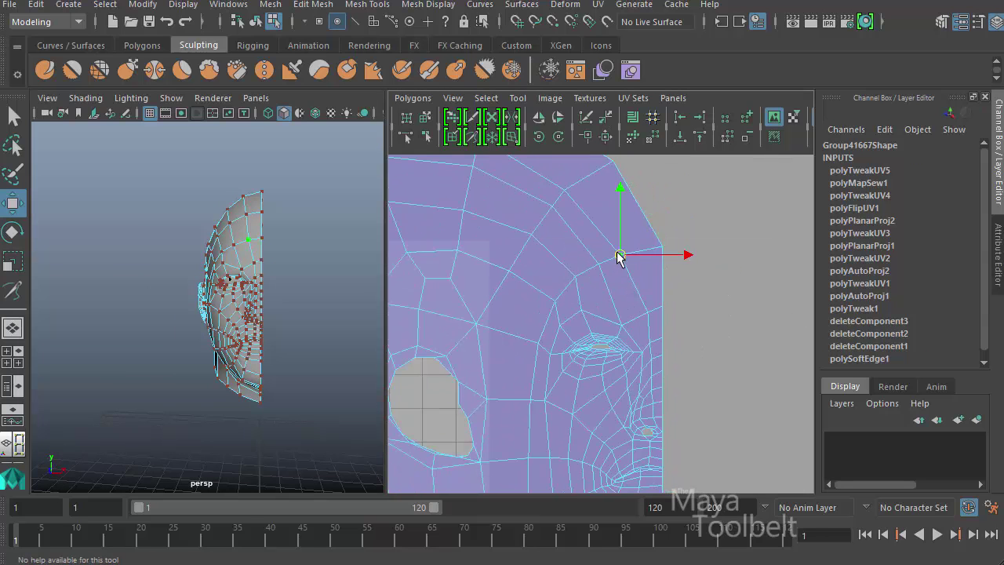
left_click(555, 283)
- Even out a cheek UV's spacing, then return to object mode and clear the selection
left_click(546, 307)
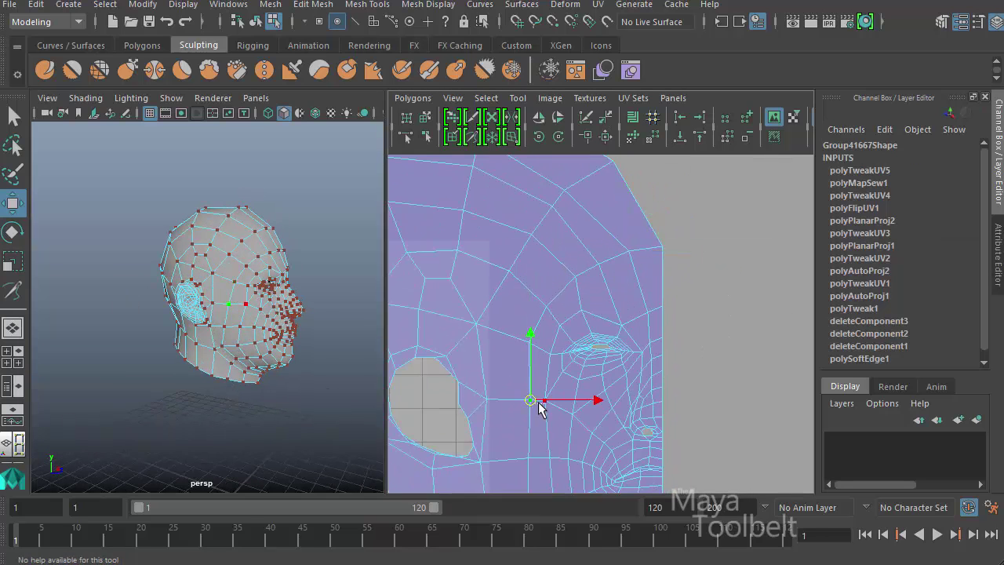
middle_click_drag(628, 451, 655, 295, "alt")
scroll(509, 314, "down", 2)
scroll(710, 267, "down", 2)
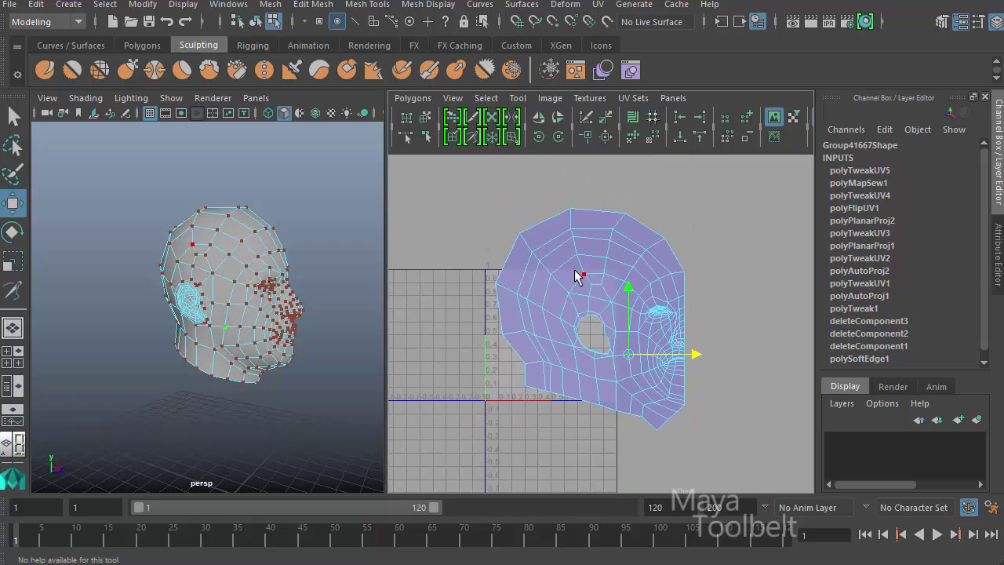
scroll(705, 264, "up", 1)
scroll(705, 264, "down", 2)
key("F8")
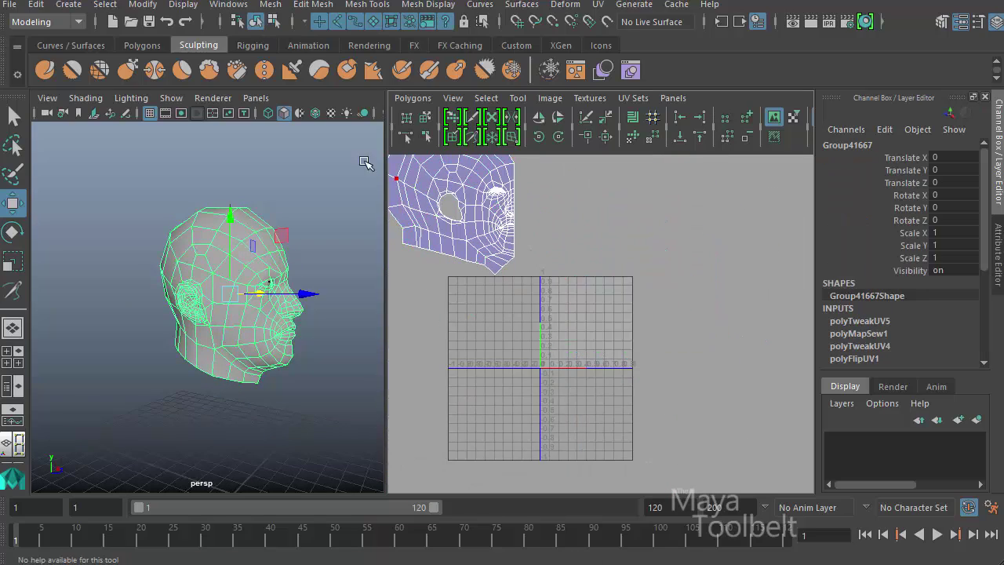
left_click(154, 262)
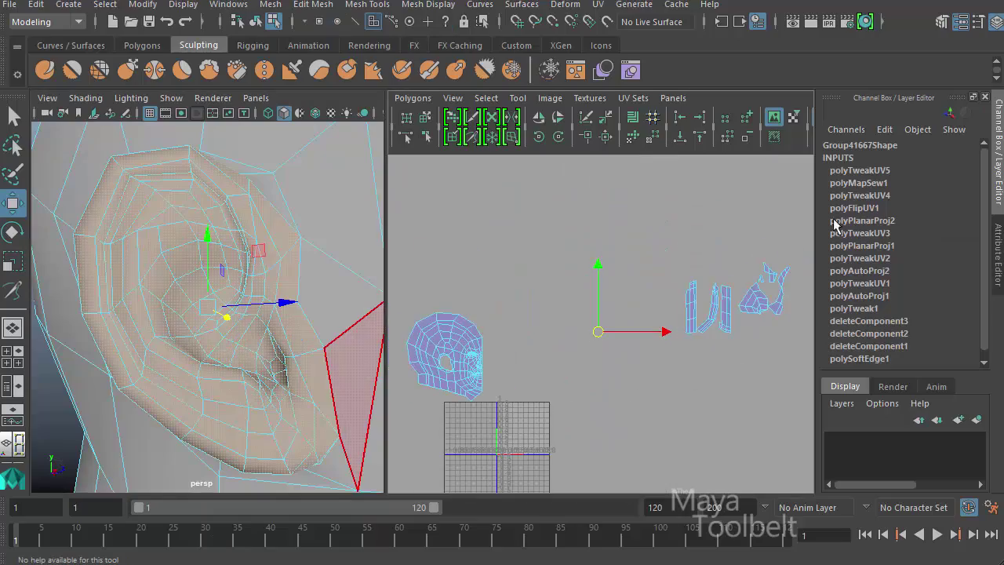
left_click_drag(277, 405, 209, 259, "alt")
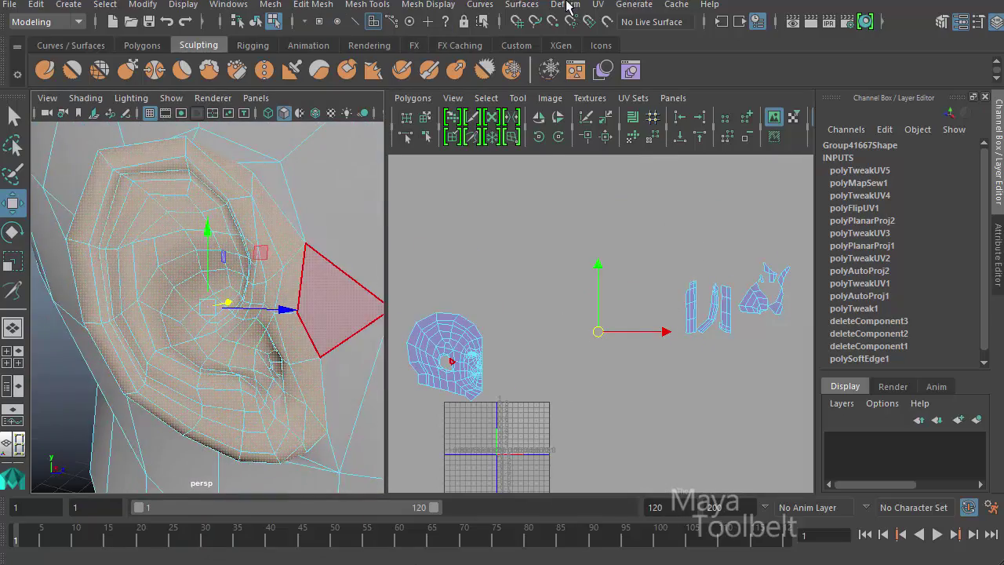
- Planar-project the ear's UVs from the side and rotate the ear shell upright
left_click(598, 4)
left_click(762, 171)
left_click(324, 497)
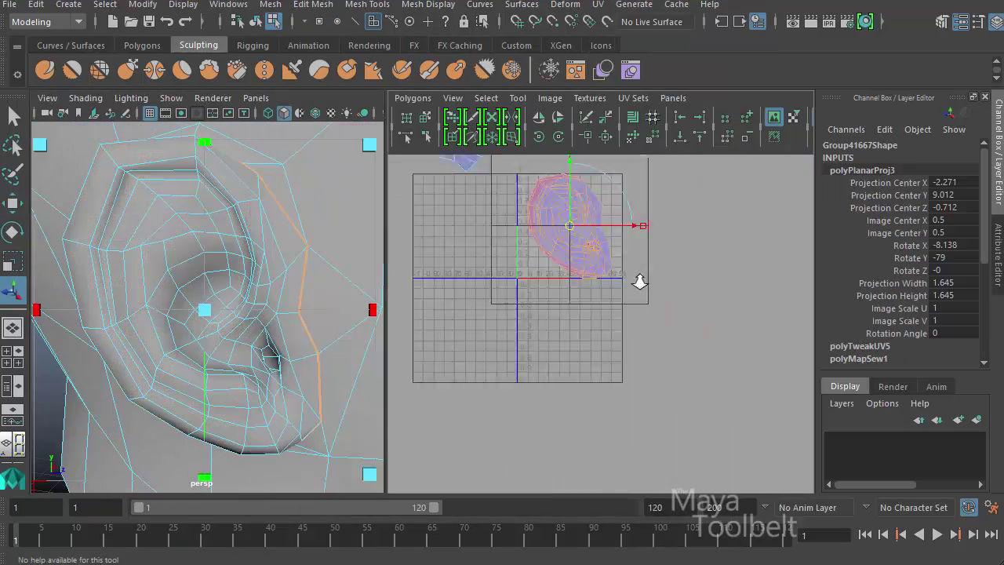
scroll(531, 354, "down", 3)
key("e")
left_click_drag(693, 317, 648, 303)
key("w")
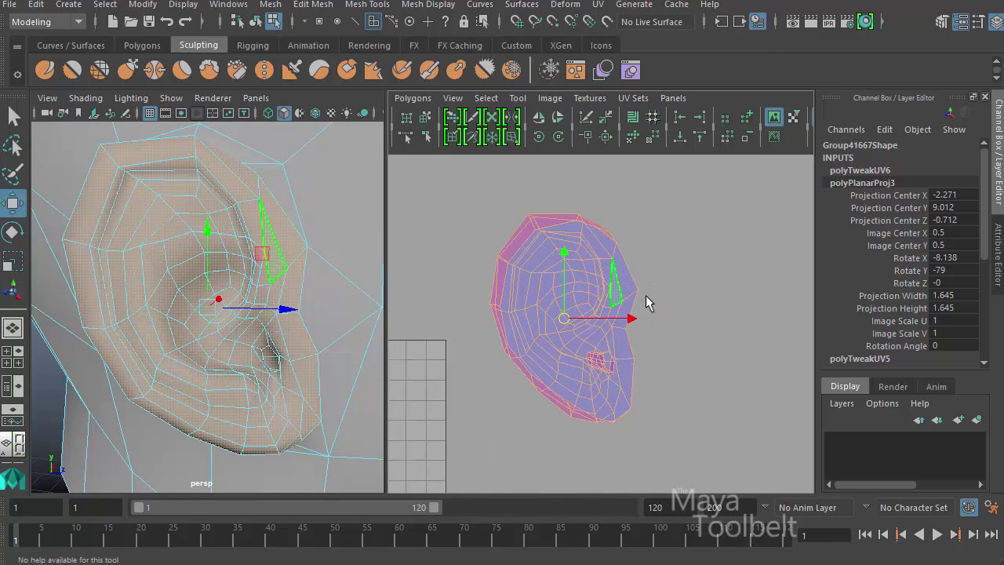
scroll(633, 257, "up", 2)
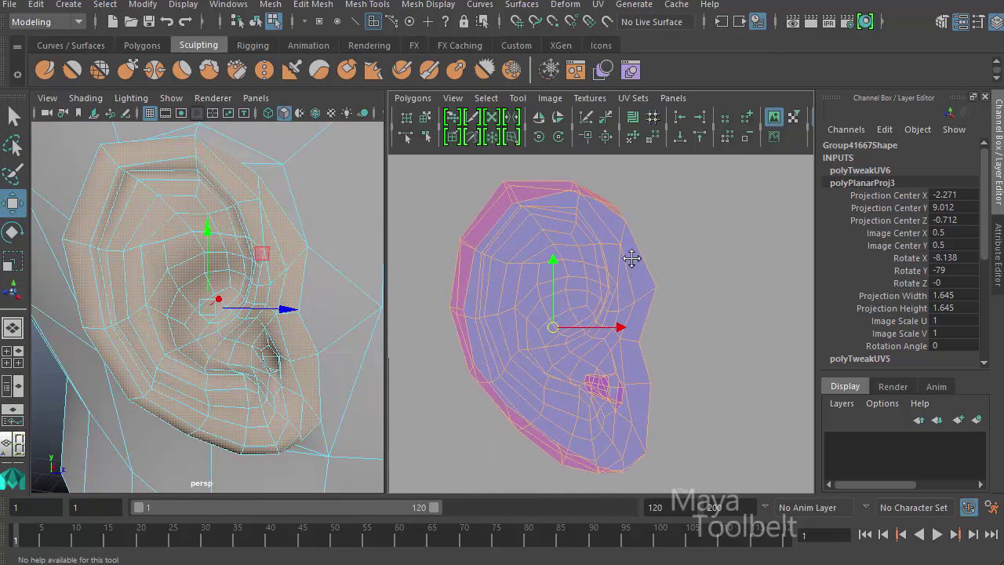
- Unfold the ear UV shell, then deselect it
left_click(630, 137)
scroll(655, 245, "down", 3)
scroll(673, 343, "up", 3)
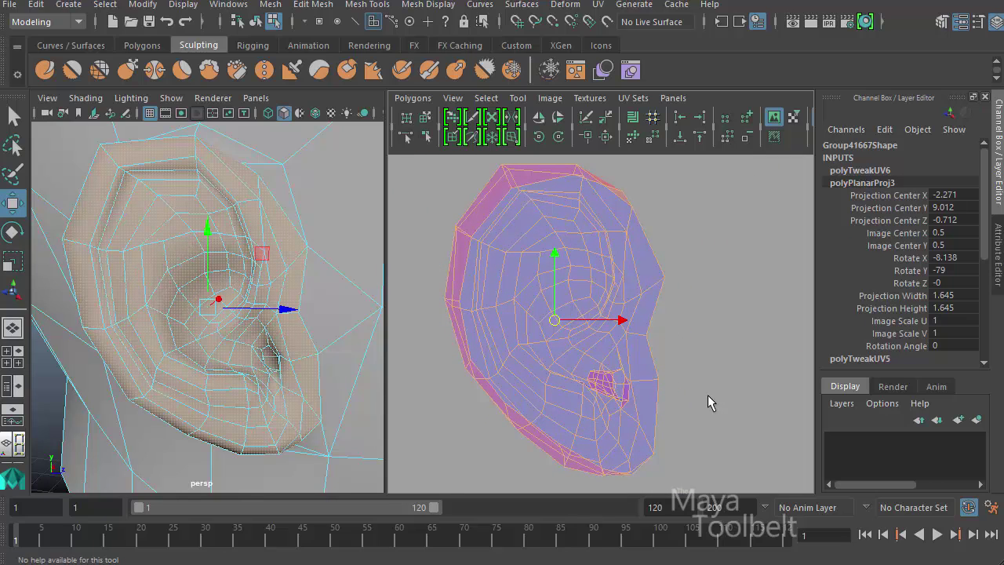
left_click(707, 310)
scroll(714, 312, "down", 2)
scroll(723, 316, "down", 2)
scroll(691, 405, "down", 1)
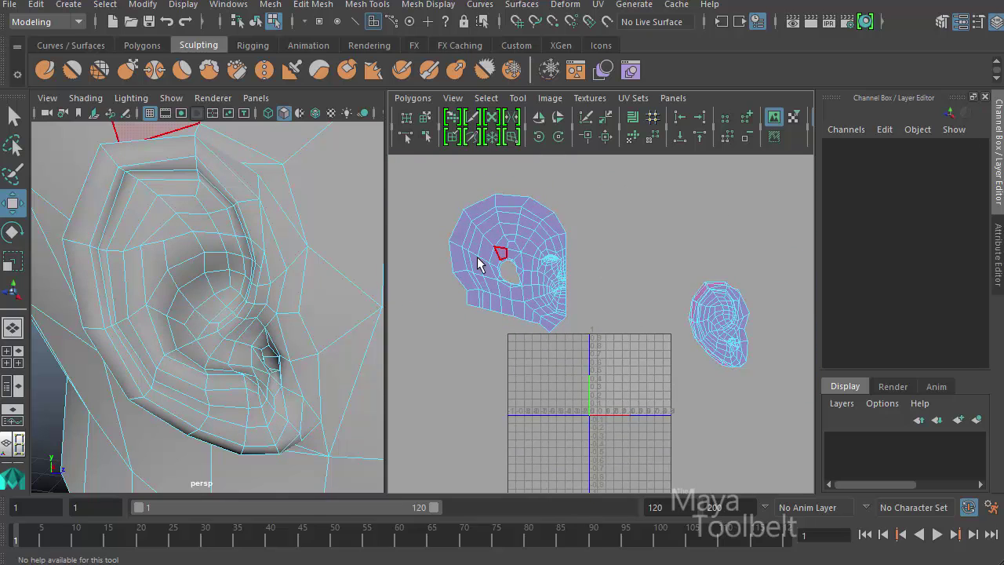
scroll(564, 286, "up", 1)
scroll(647, 298, "up", 2)
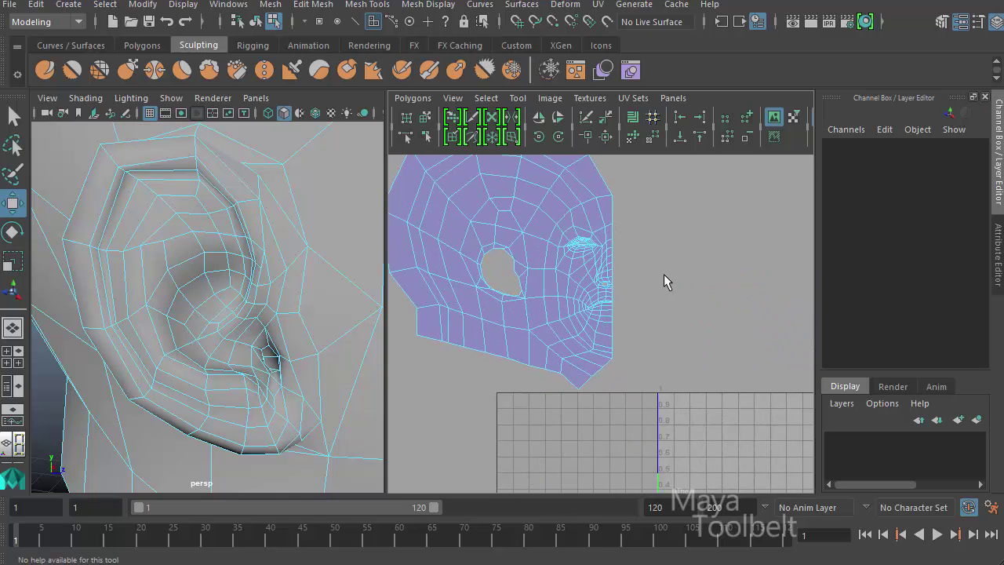
scroll(666, 290, "down", 1)
- Compare the ear and face UV shells, then reselect the ear mesh for unfolding
mouse_move(717, 324)
middle_mouse_down("alt")
mouse_move(636, 291)
mouse_move(511, 354)
mouse_move(394, 345)
middle_mouse_up("alt")
middle_click_drag(659, 262, 510, 328, "alt")
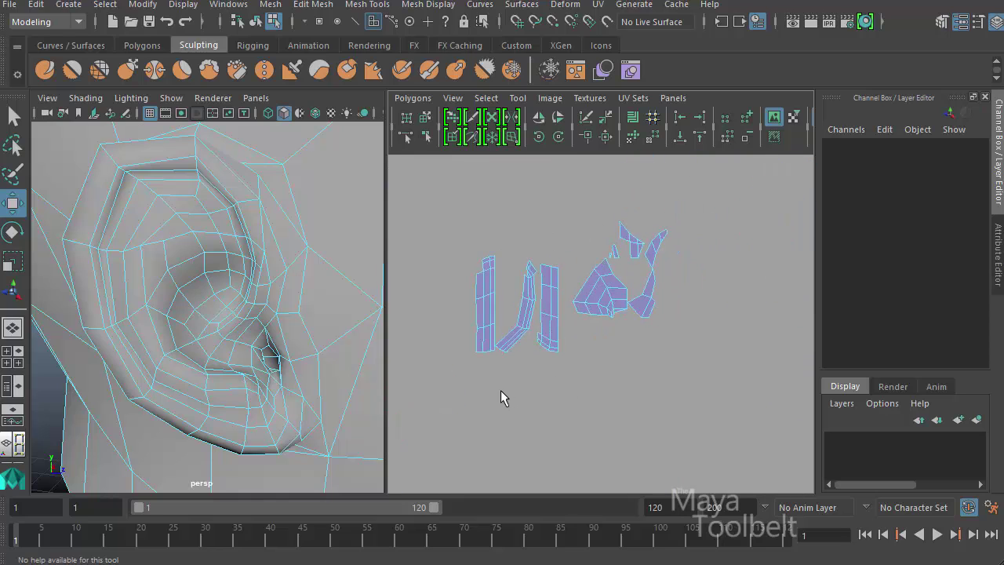
mouse_move(500, 390)
middle_mouse_down("alt")
mouse_move(618, 309)
mouse_move(765, 275)
middle_mouse_up("alt")
scroll(549, 322, "up", 3)
middle_click_drag(561, 293, 580, 299, "alt")
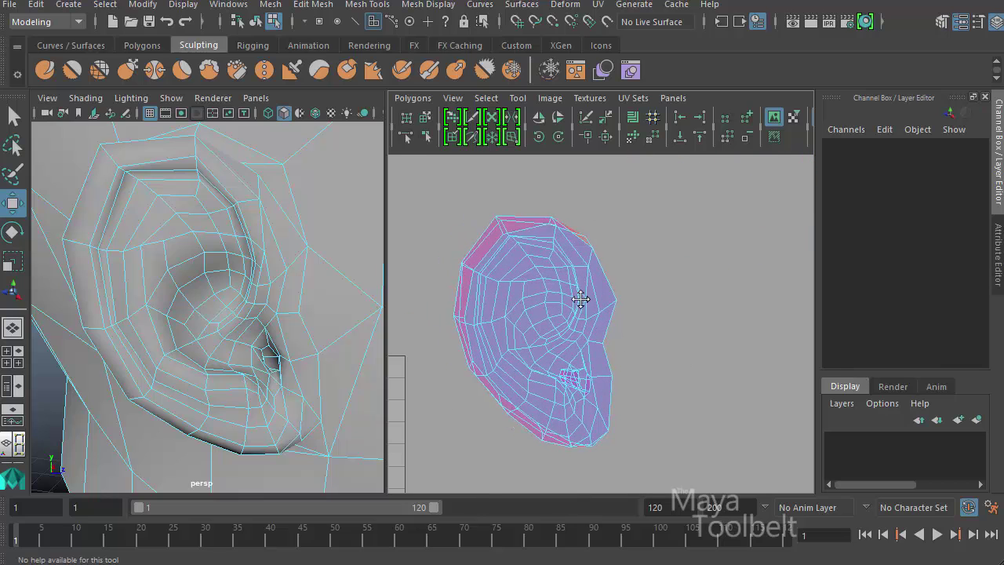
scroll(596, 302, "up", 1)
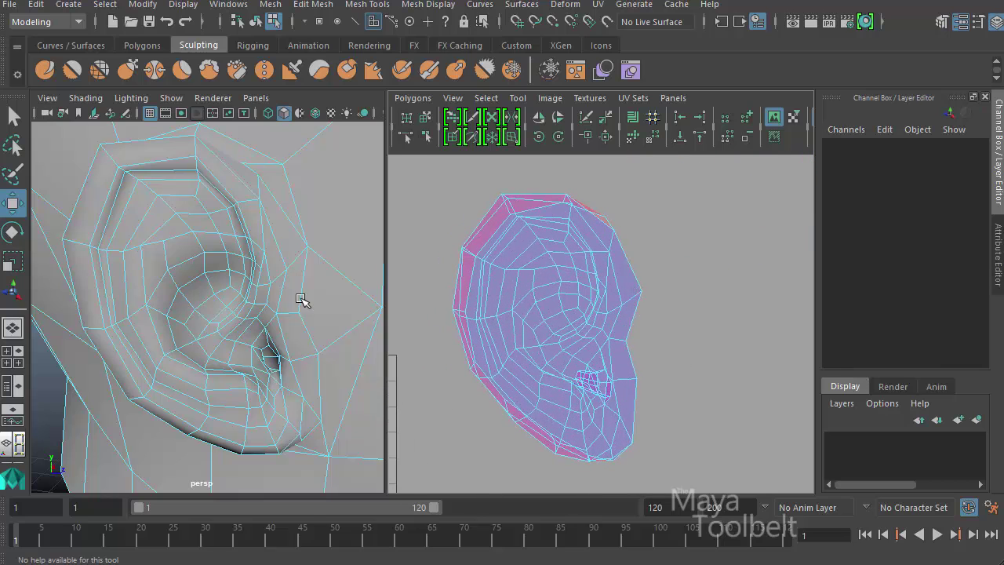
right_click_drag(545, 261, 459, 205)
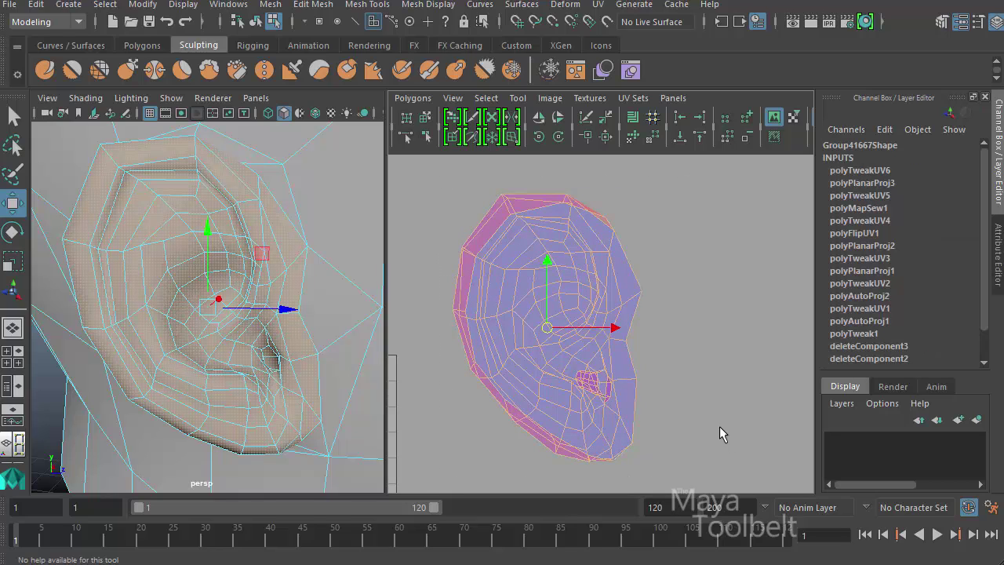
left_click(547, 245)
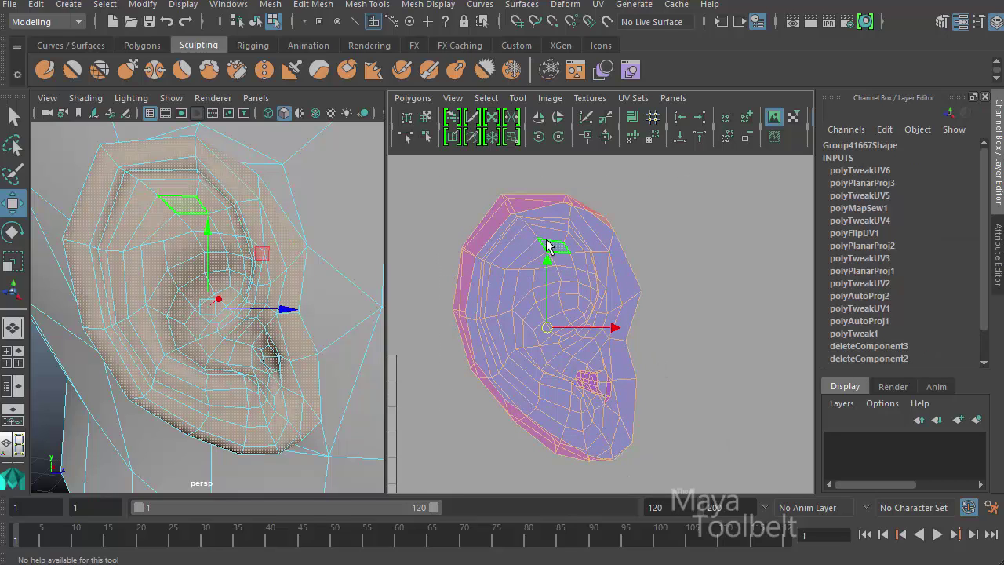
- Unfold the ear UV shell again and clear the edge selection
left_click(634, 142)
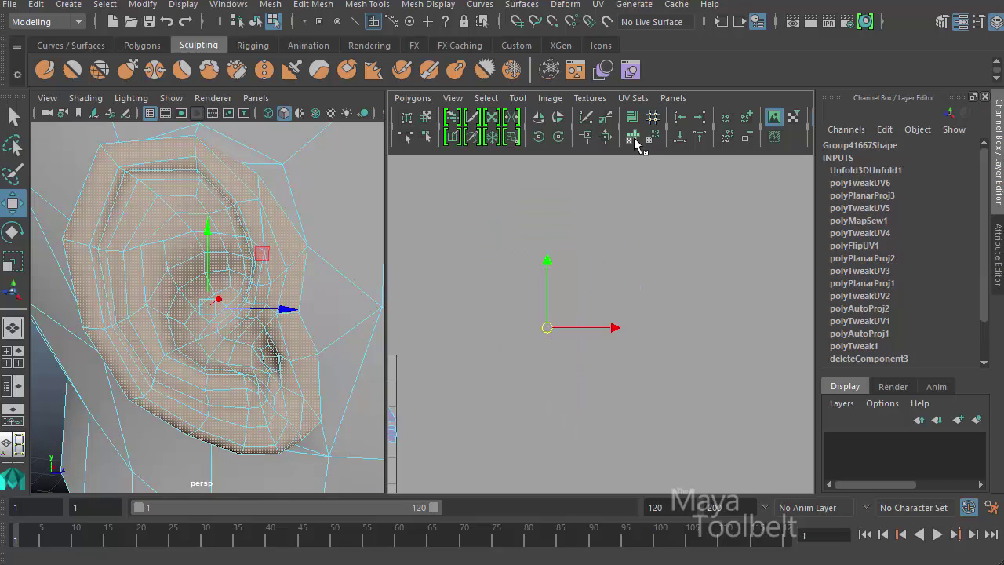
scroll(655, 294, "up", 3)
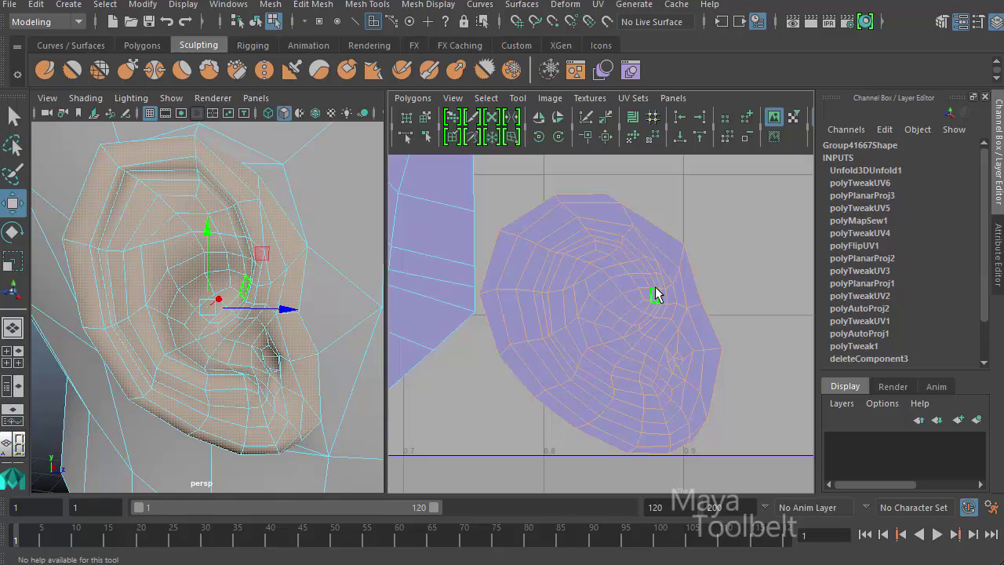
left_click(681, 463)
- Select the whole ear UV shell, rotate it slightly, then deselect it
right_click_drag(563, 283, 627, 276)
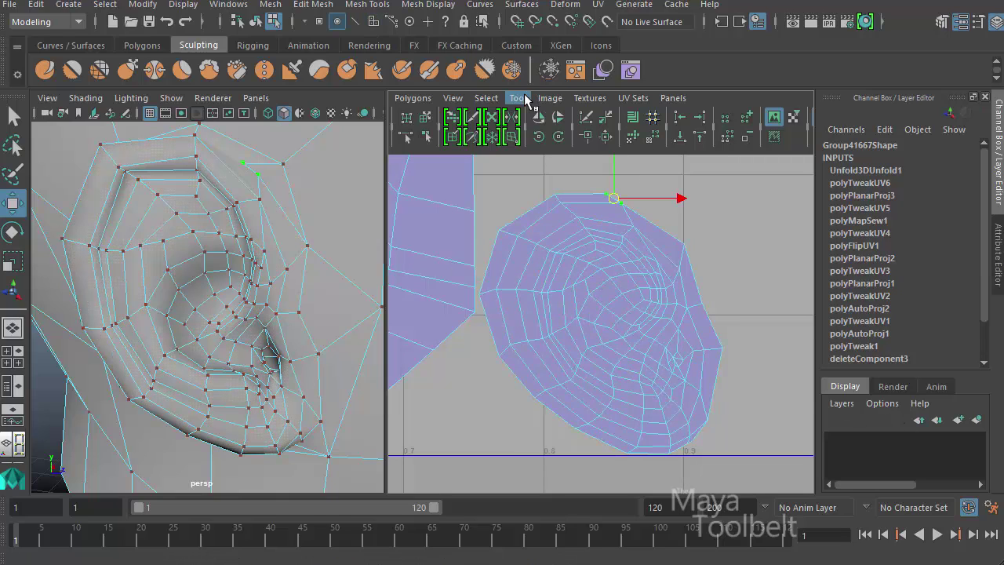
left_click(486, 98)
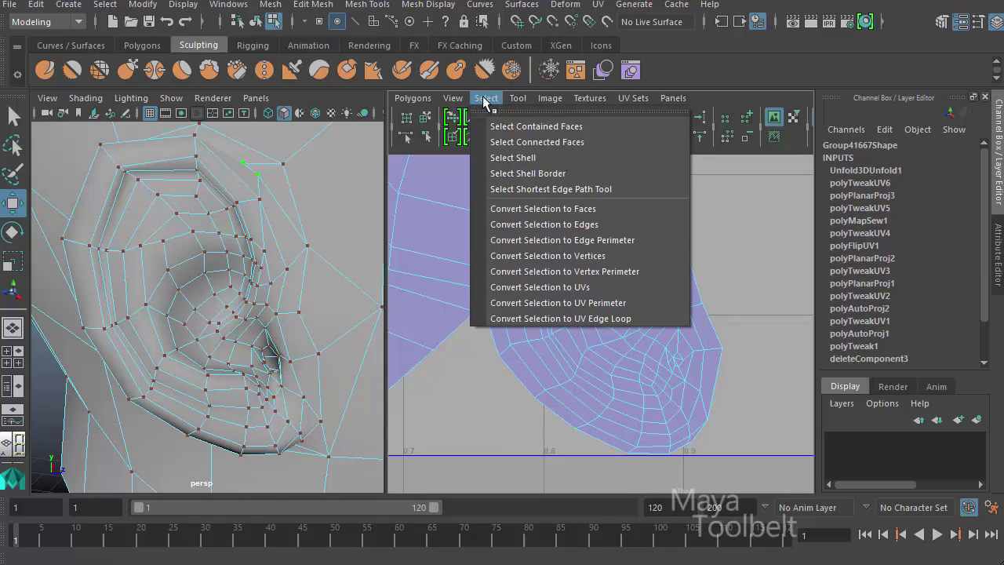
left_click(515, 157)
key("e")
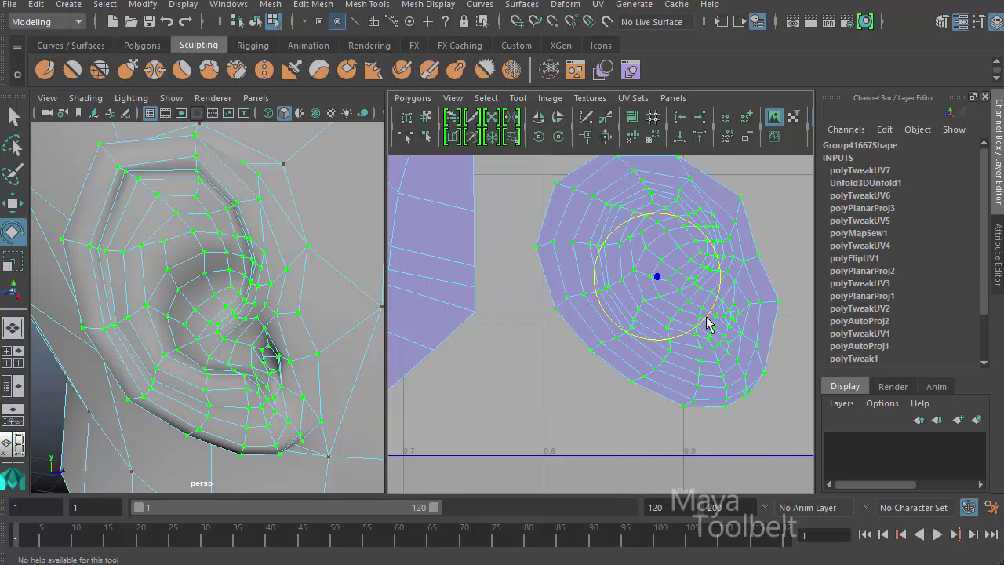
mouse_move(707, 323)
left_mouse_down()
mouse_move(688, 340)
mouse_move(711, 339)
left_mouse_up()
key("w")
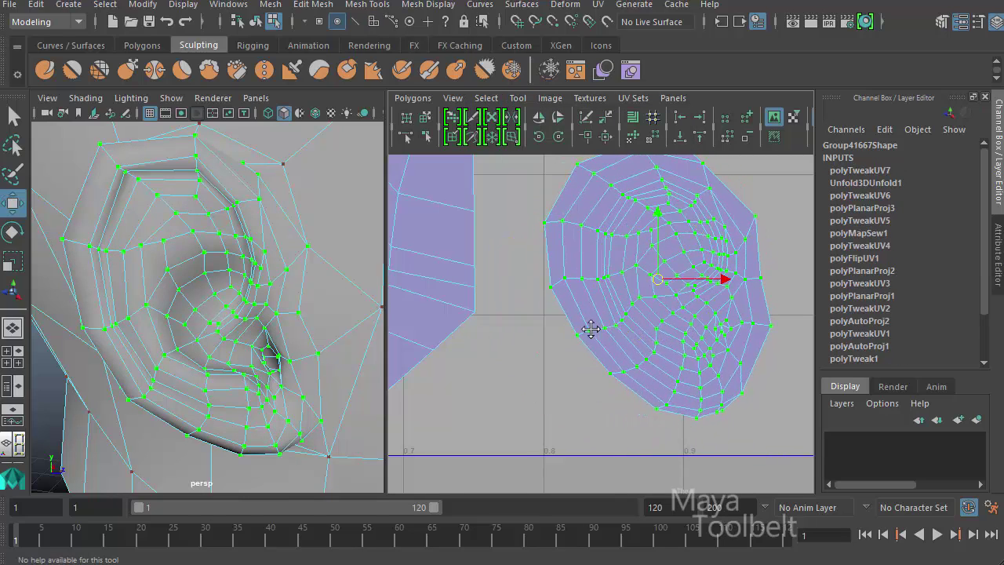
scroll(591, 328, "up", 3)
left_click(562, 391)
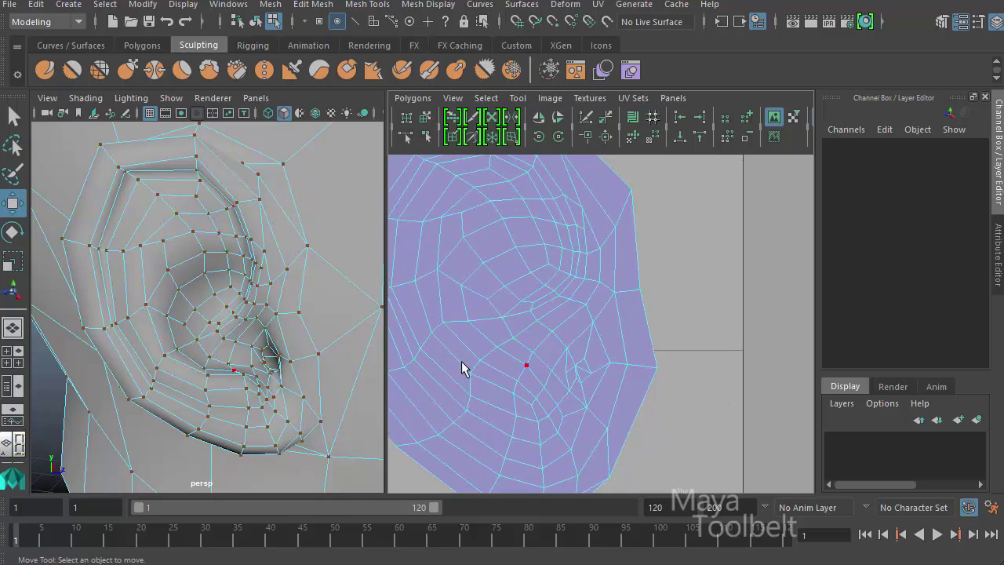
left_click(271, 354)
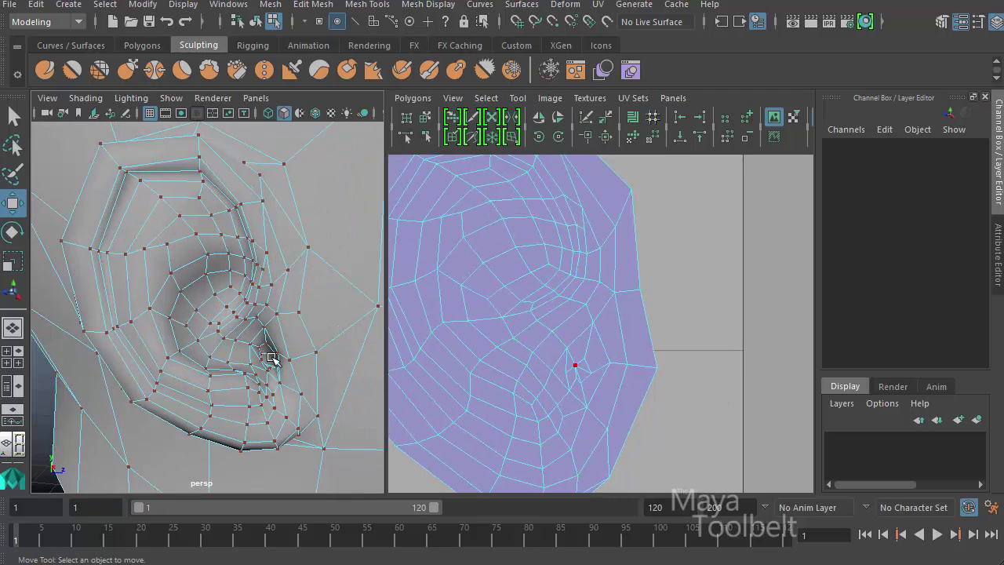
left_click_drag(283, 361, 211, 388, "alt")
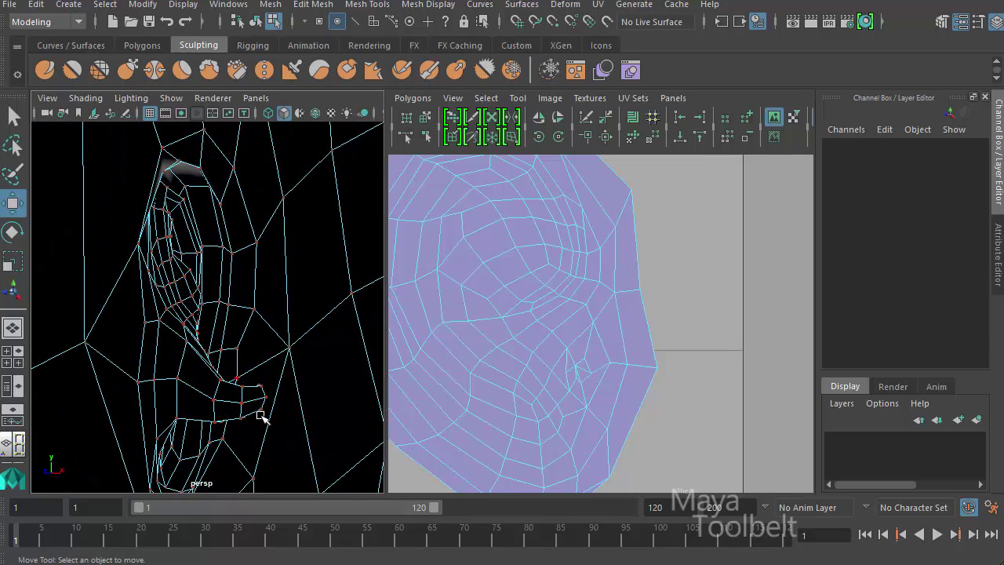
mouse_move(248, 400)
left_mouse_down("alt")
mouse_move(157, 399)
mouse_move(146, 385)
mouse_move(190, 403)
left_mouse_up("alt")
right_click(182, 401)
left_click(141, 385)
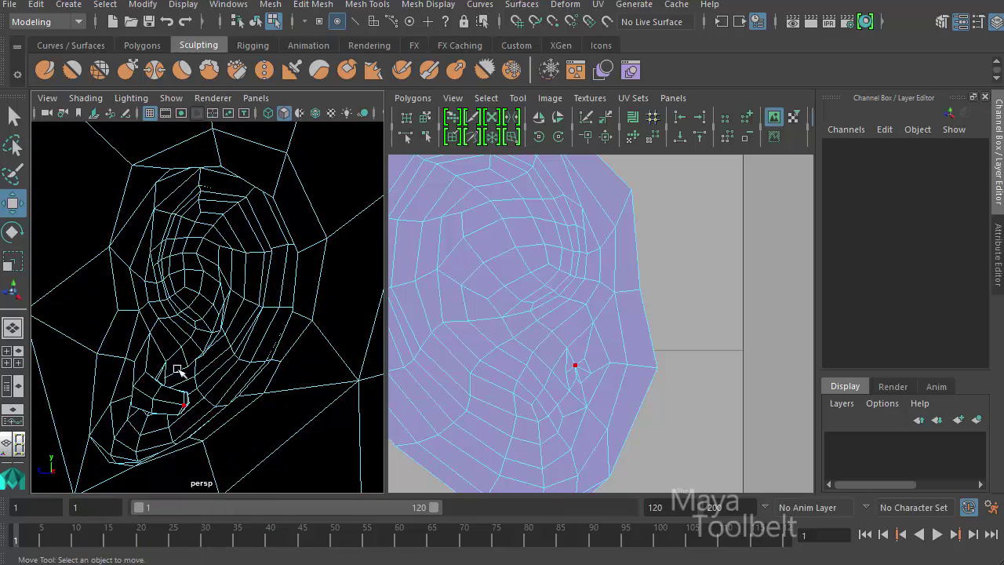
left_click(168, 369)
mouse_move(168, 369)
left_mouse_down("alt")
mouse_move(251, 376)
mouse_move(245, 416)
mouse_move(228, 384)
left_mouse_up("alt")
left_click(244, 416)
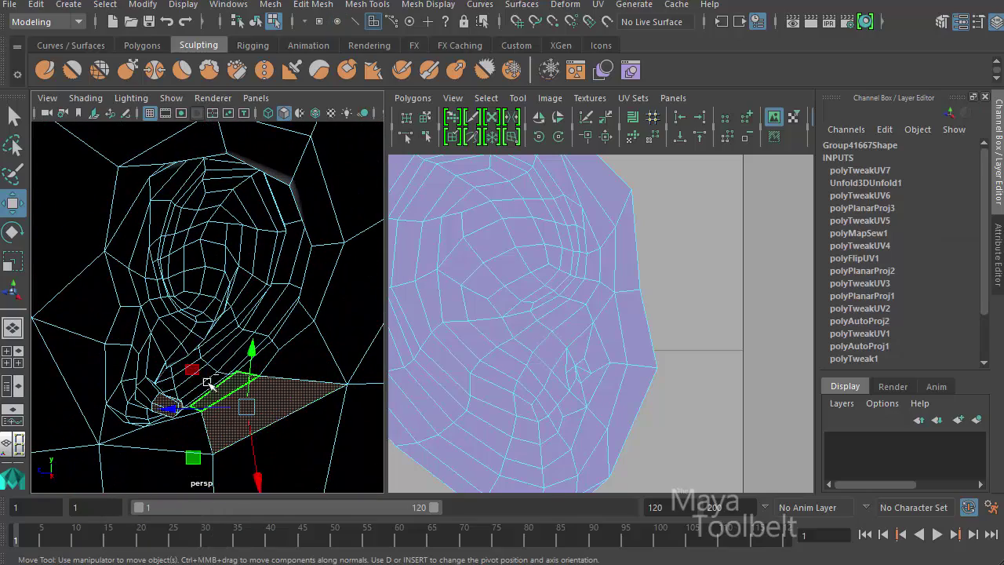
left_click(304, 364)
scroll(643, 331, "up", 2)
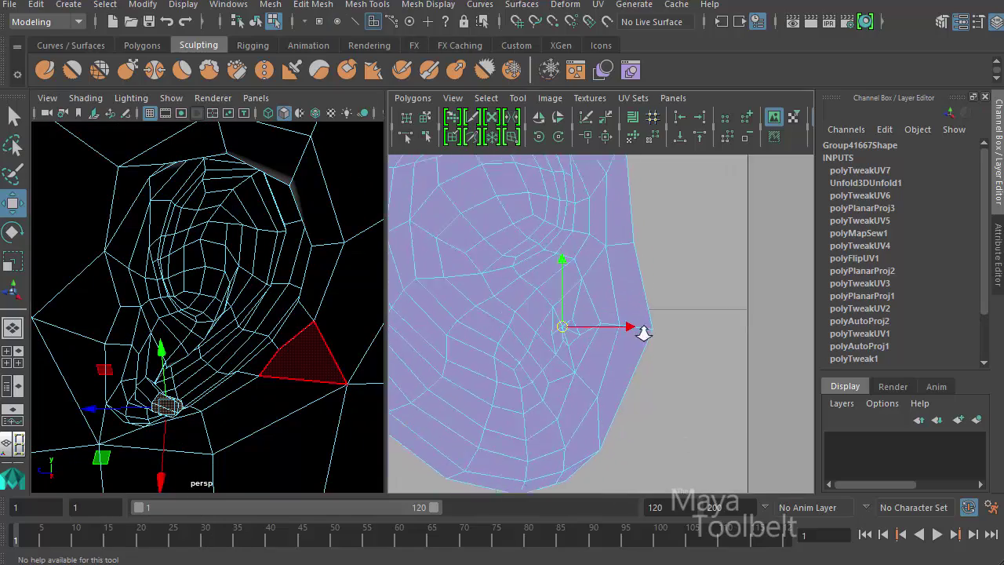
scroll(641, 381, "up", 2)
scroll(559, 346, "up", 1)
scroll(559, 346, "up", 3)
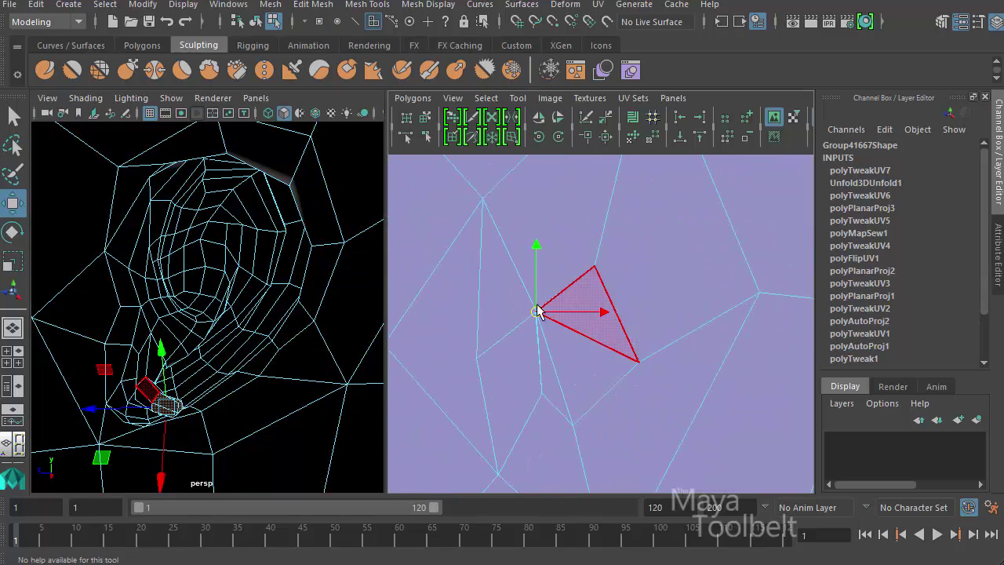
left_click_drag(169, 376, 243, 376, "alt")
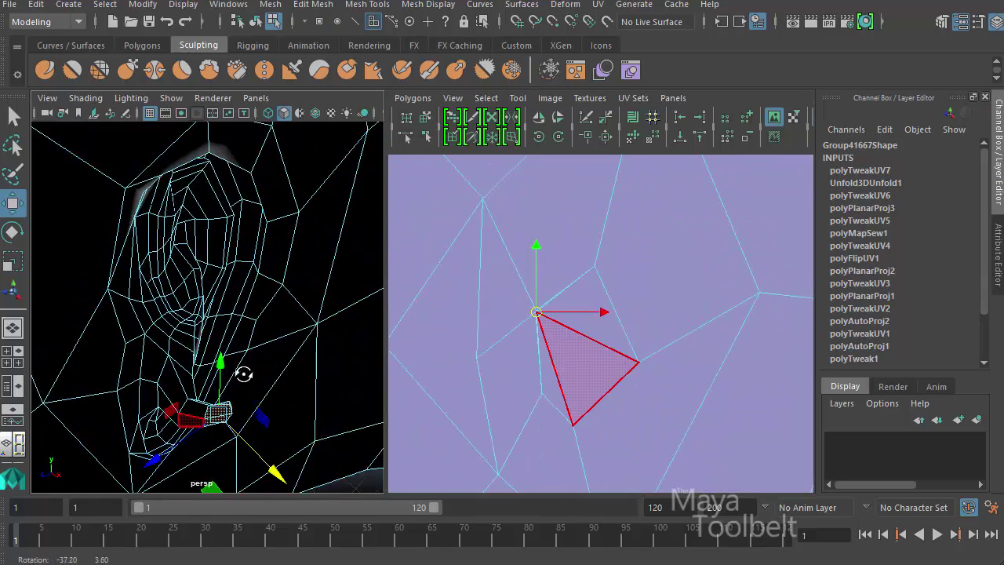
double_click(547, 411)
scroll(688, 307, "down", 2)
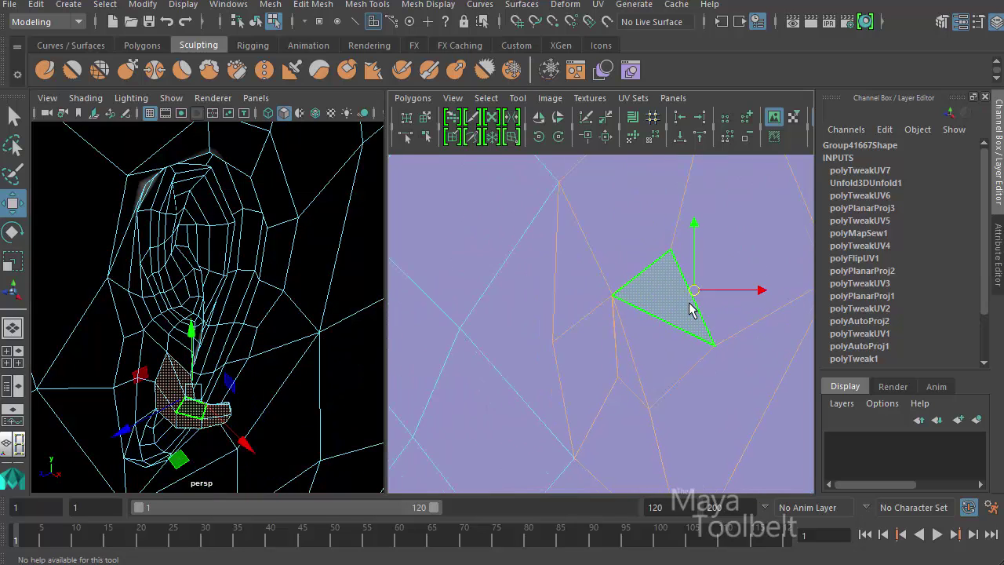
scroll(510, 287, "down", 2)
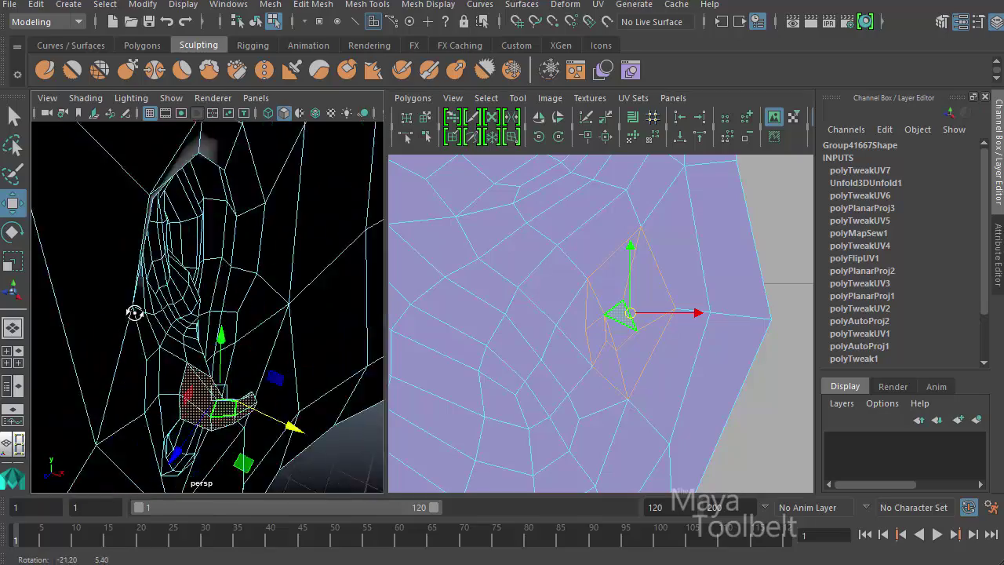
left_click_drag(134, 314, 304, 280, "alt")
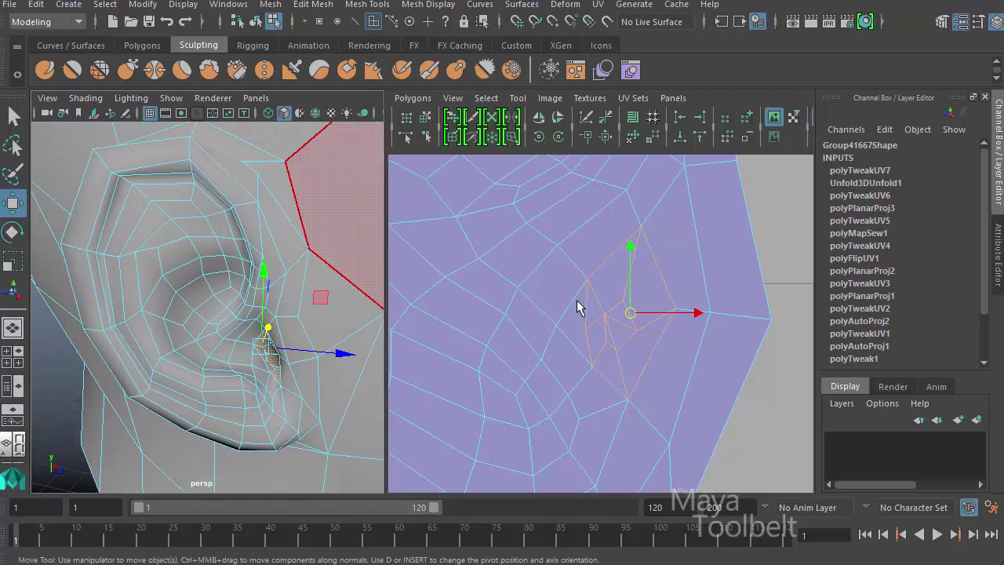
scroll(651, 368, "down", 2)
scroll(690, 400, "down", 2)
scroll(628, 329, "down", 2)
mouse_move(609, 290)
middle_mouse_down("alt")
mouse_move(657, 332)
mouse_move(594, 298)
mouse_move(667, 314)
mouse_move(620, 339)
middle_mouse_up("alt")
left_click(651, 312)
left_click(658, 439)
scroll(628, 298, "down", 3)
left_click(660, 350)
right_click_drag(683, 334, 794, 323)
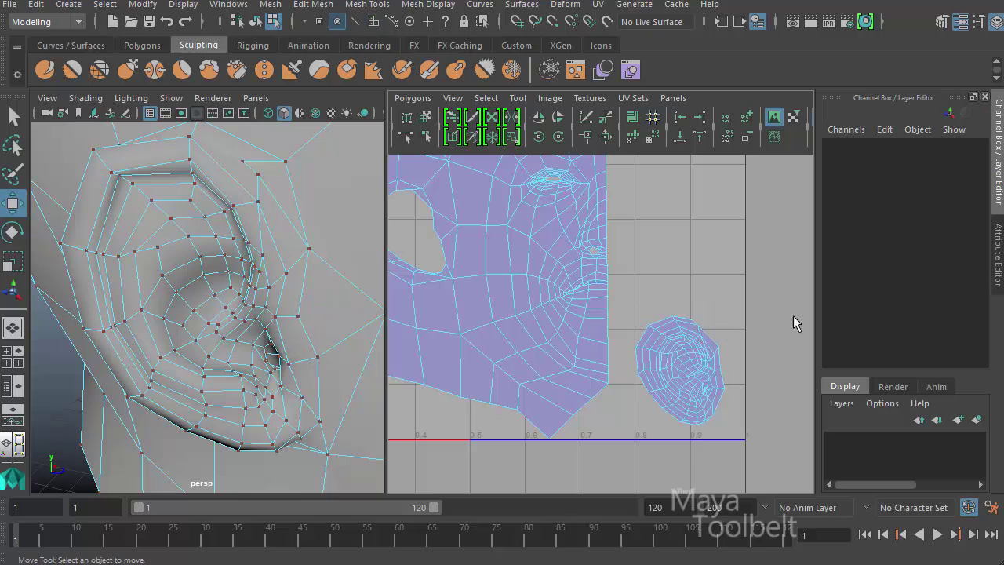
- Move the ear shell into the face shell's hole and undo a trial rescale
left_click_drag(676, 371, 420, 227)
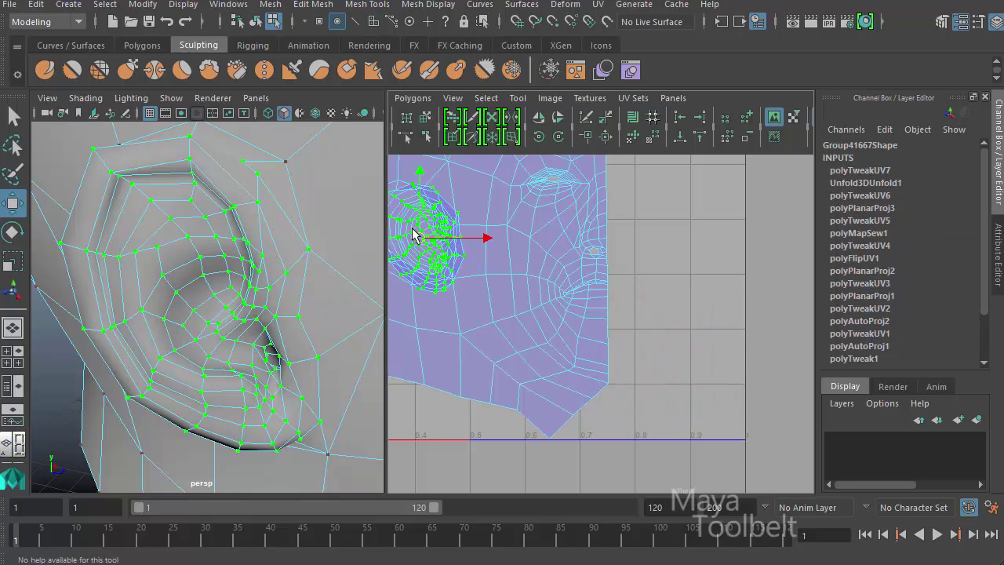
middle_click_drag(419, 228, 656, 347, "alt")
scroll(575, 327, "up", 2)
key("r")
left_click_drag(574, 327, 555, 347)
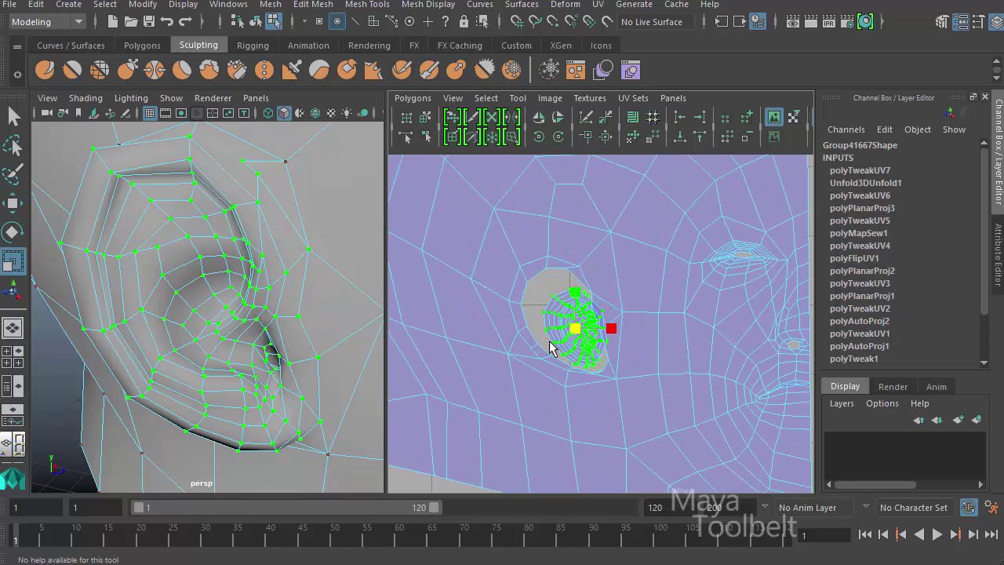
key("ctrl+z")
- Pick the ear and sew its UV shell into the face shell's hole
middle_click_drag(690, 412, 589, 296, "alt")
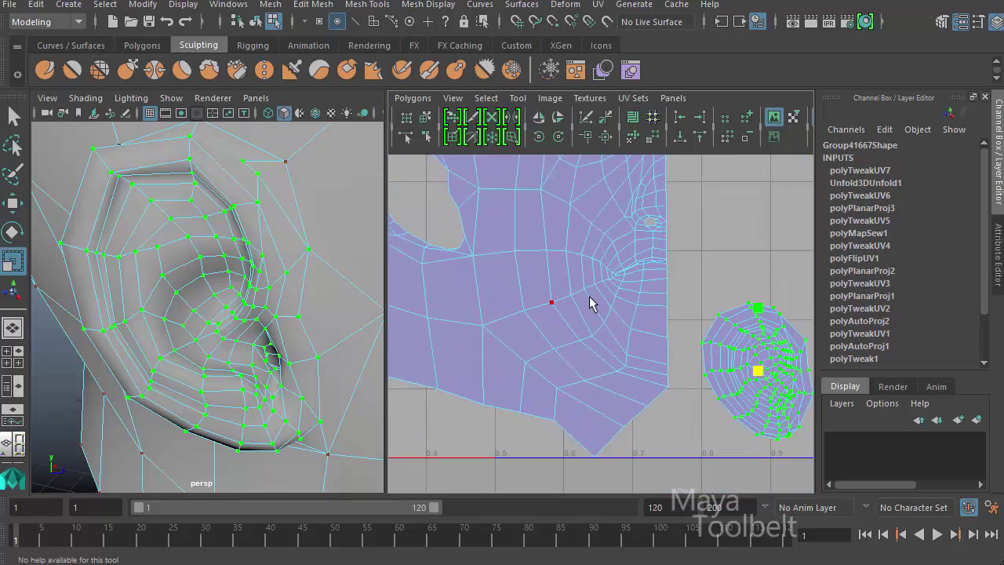
scroll(628, 298, "down", 2)
key("w")
scroll(670, 342, "up", 1)
left_click(646, 271)
key("F8")
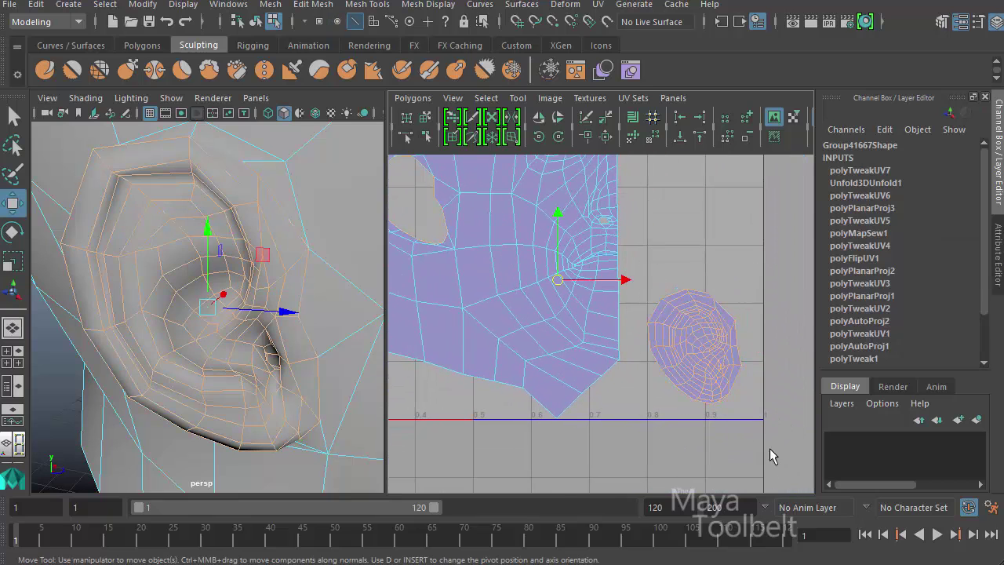
scroll(559, 303, "up", 2)
scroll(593, 311, "up", 2)
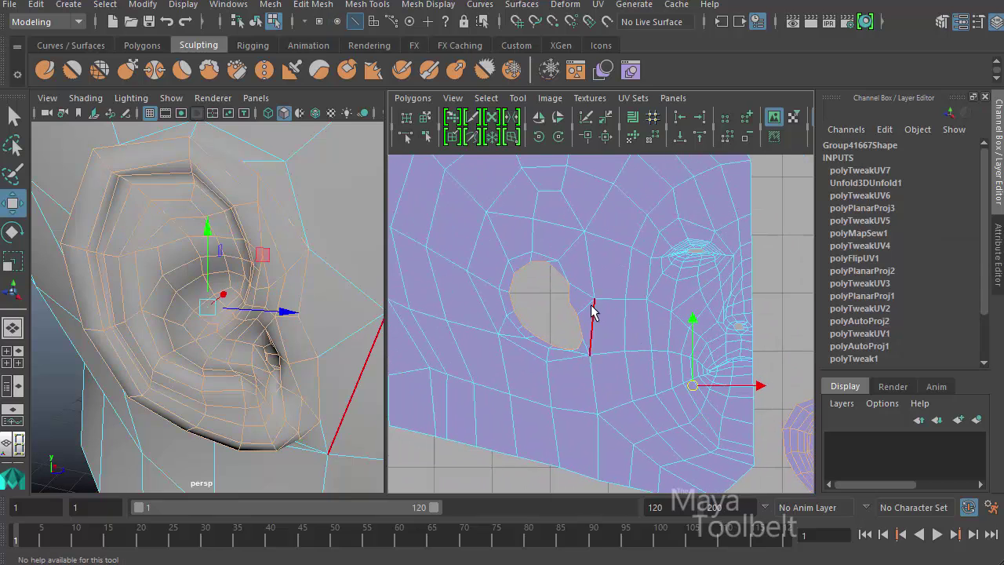
left_click(611, 143)
- Undo the sew so the ear shell stays separate from the face
scroll(608, 325, "up", 2)
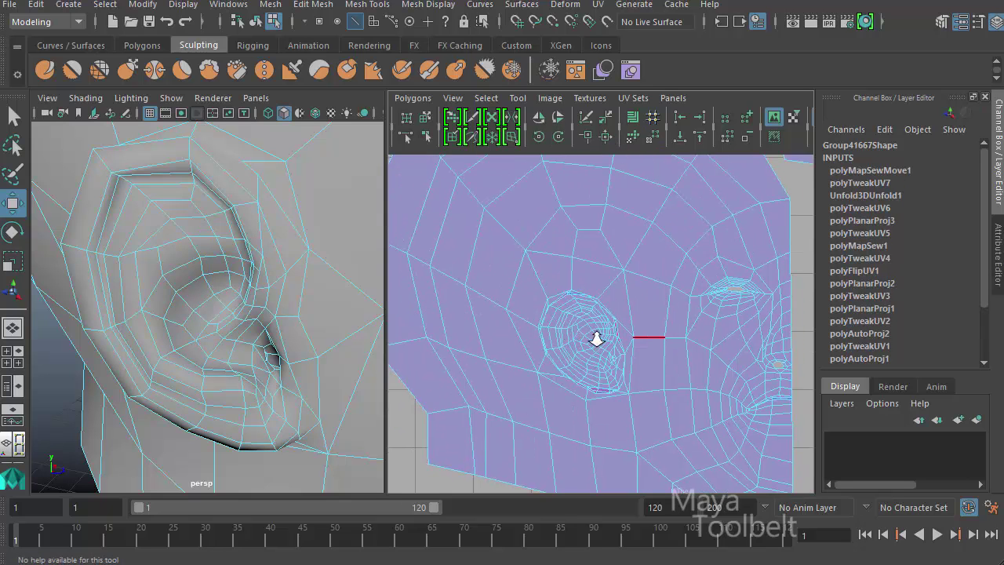
scroll(599, 341, "up", 2)
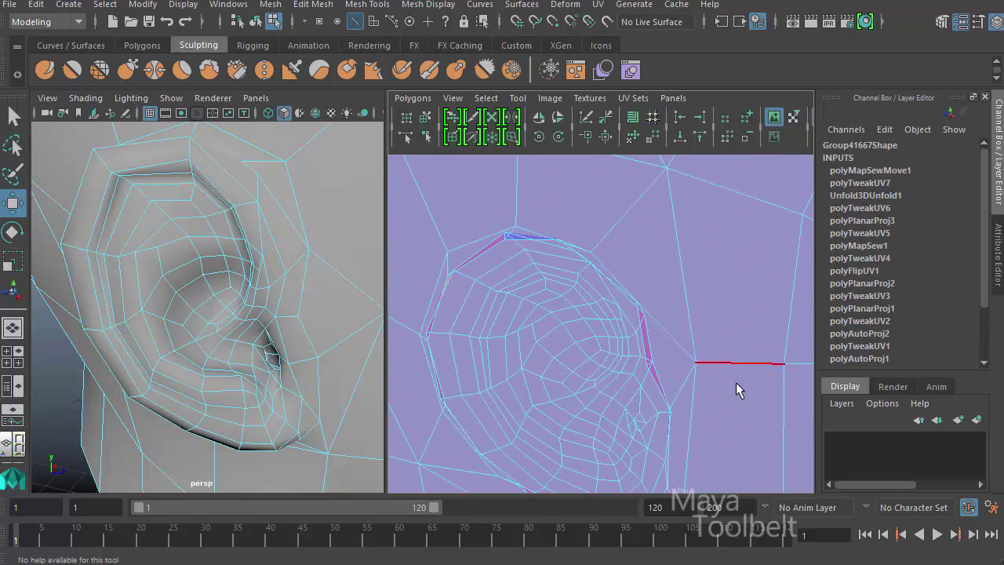
scroll(721, 345, "up", 2)
scroll(710, 313, "up", 2)
scroll(704, 286, "up", 2)
key("ctrl+z")
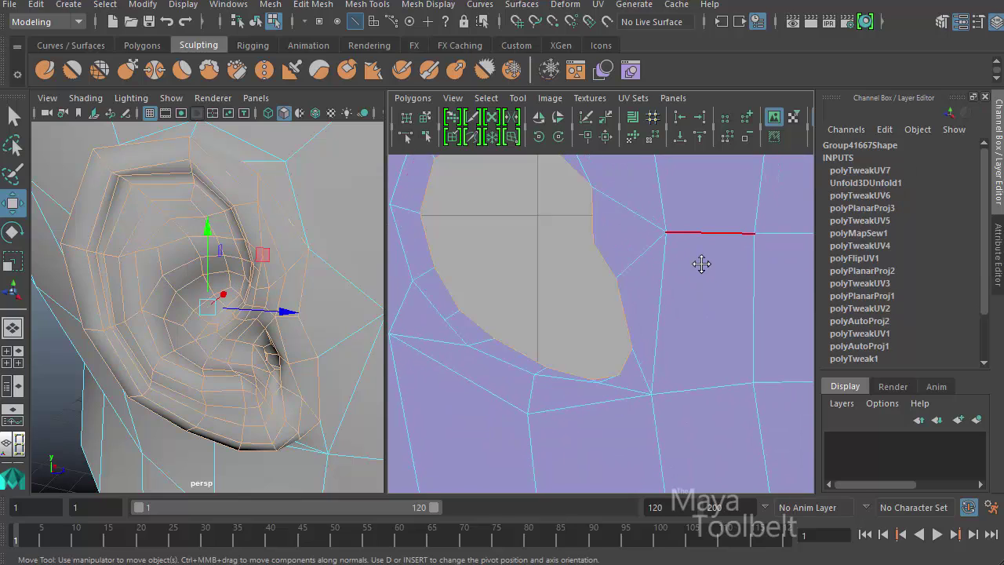
scroll(735, 341, "down", 1)
scroll(667, 320, "down", 1)
scroll(589, 324, "down", 2)
scroll(534, 303, "down", 2)
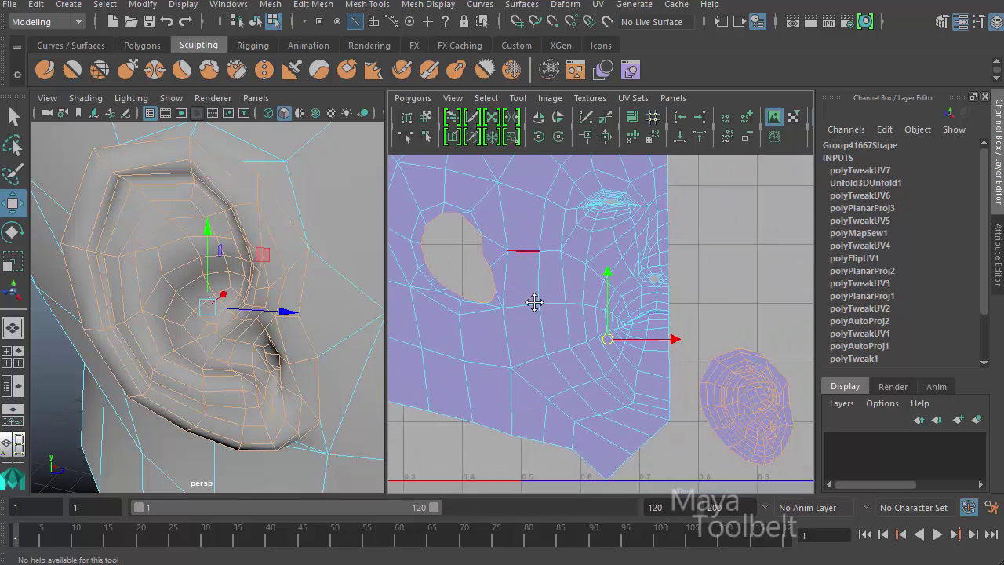
scroll(534, 303, "down", 1)
scroll(736, 376, "up", 1)
- Box-select all ear UVs and rotate the shell upright below the face shell
right_click_drag(783, 347, 785, 352)
mouse_move(793, 317)
left_mouse_down()
mouse_move(700, 461)
mouse_move(668, 486)
left_mouse_up()
key("e")
left_click_drag(770, 367, 781, 381)
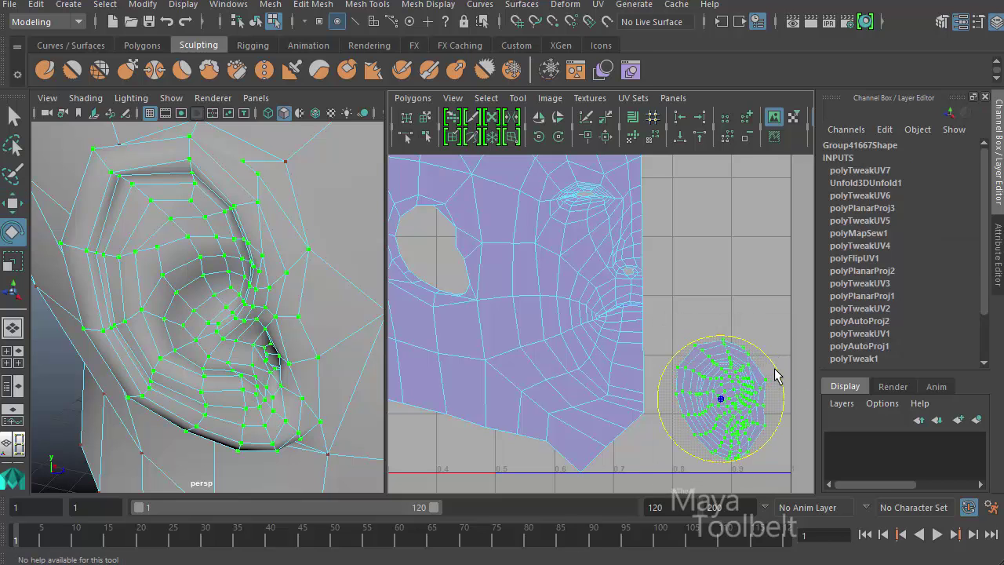
key("w")
middle_click_drag(693, 266, 761, 325, "alt")
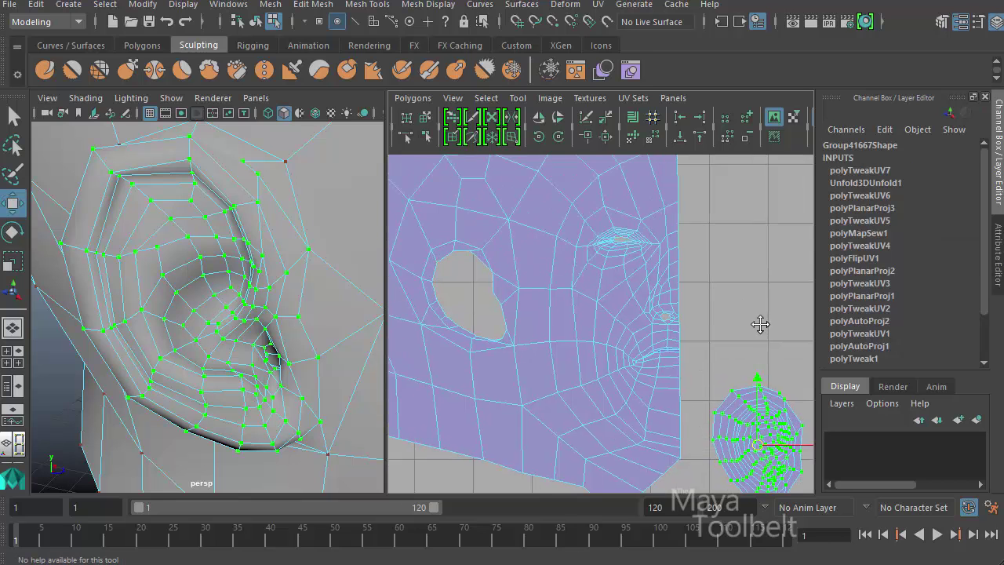
right_click_drag(762, 325, 444, 298, "alt")
mouse_move(444, 298)
middle_mouse_down("alt")
mouse_move(524, 286)
mouse_move(567, 343)
middle_mouse_up("alt")
scroll(525, 296, "down", 1)
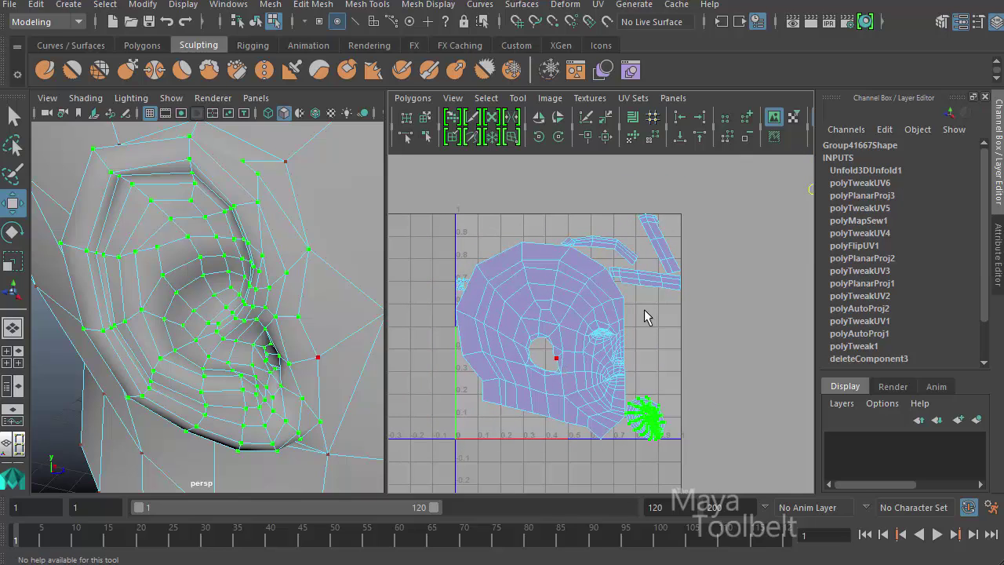
- Select the thin strip shells above the face and move them right past U=1
mouse_move(494, 362)
middle_mouse_down("alt")
mouse_move(556, 231)
mouse_move(655, 219)
middle_mouse_up("alt")
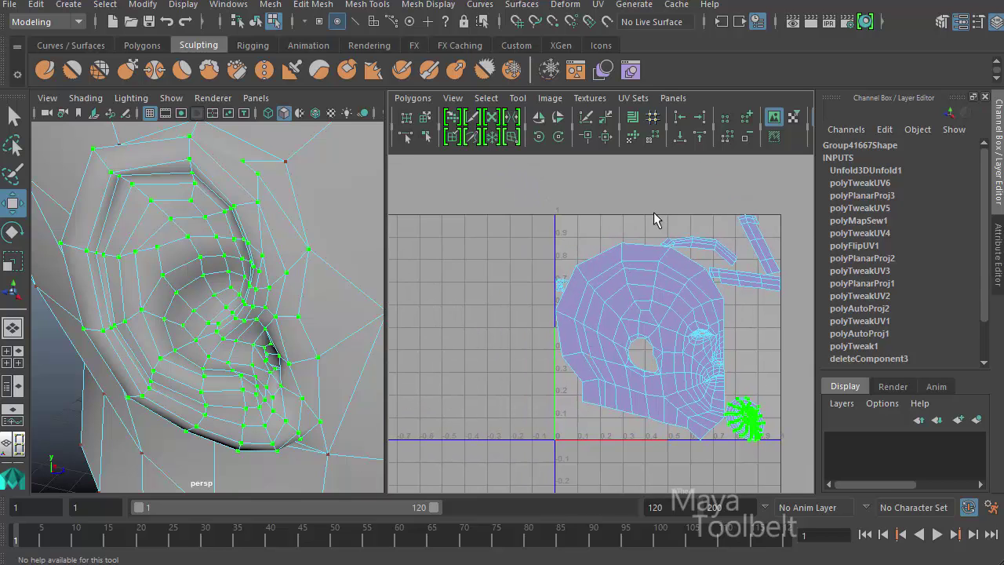
scroll(524, 291, "up", 3)
scroll(663, 403, "down", 2)
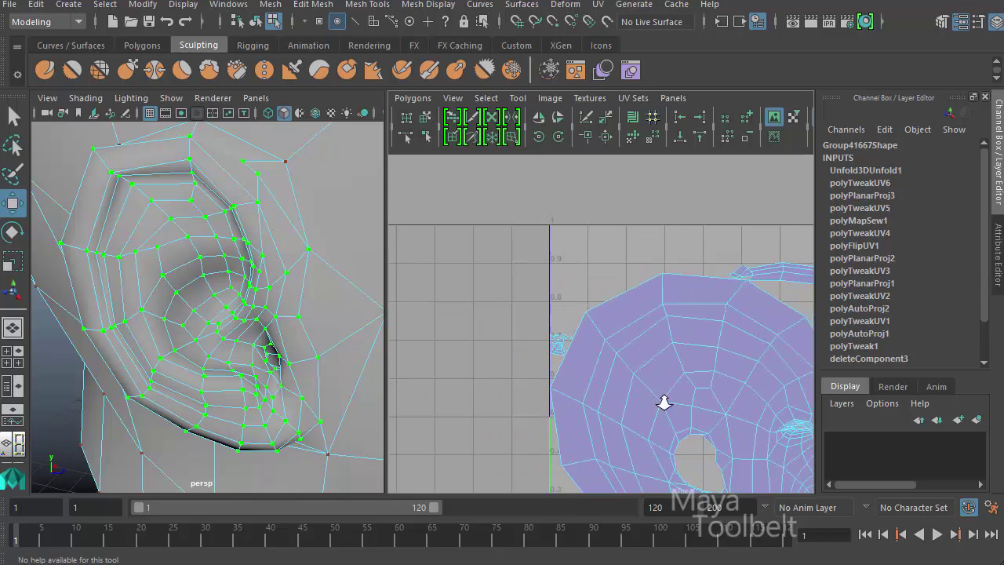
mouse_move(664, 403)
middle_mouse_down("alt")
mouse_move(479, 320)
mouse_move(405, 305)
middle_mouse_up("alt")
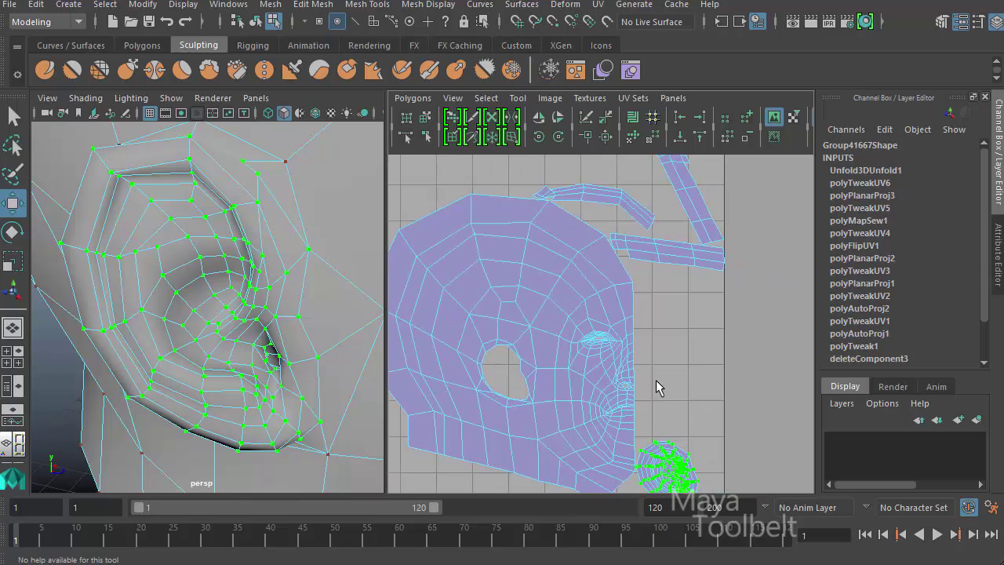
middle_click_drag(655, 379, 665, 312, "alt")
mouse_move(557, 244)
middle_mouse_down("alt")
mouse_move(646, 330)
mouse_move(695, 330)
mouse_move(665, 328)
mouse_move(622, 295)
middle_mouse_up("alt")
right_click_drag(616, 253, 635, 229)
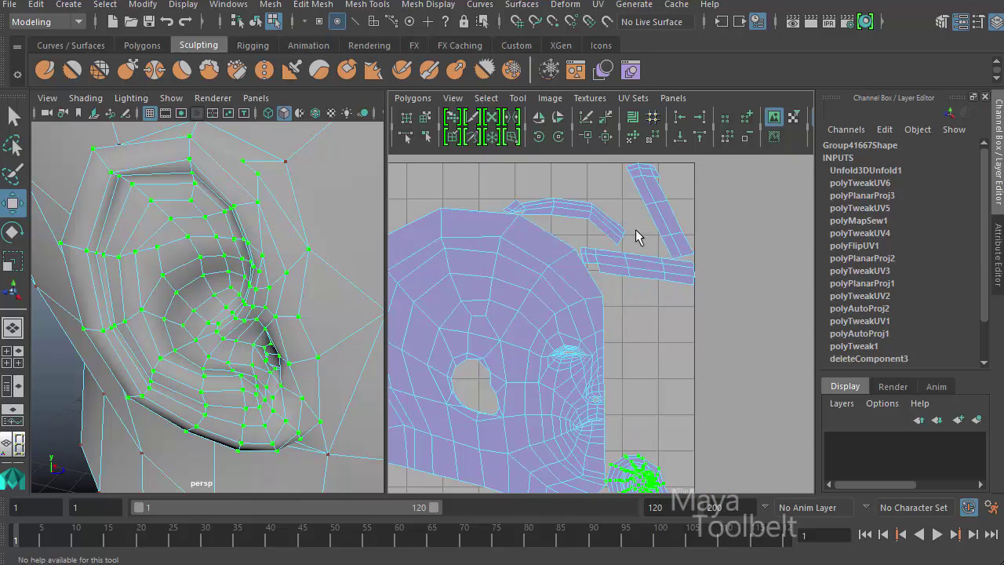
left_click_drag(703, 284, 704, 285)
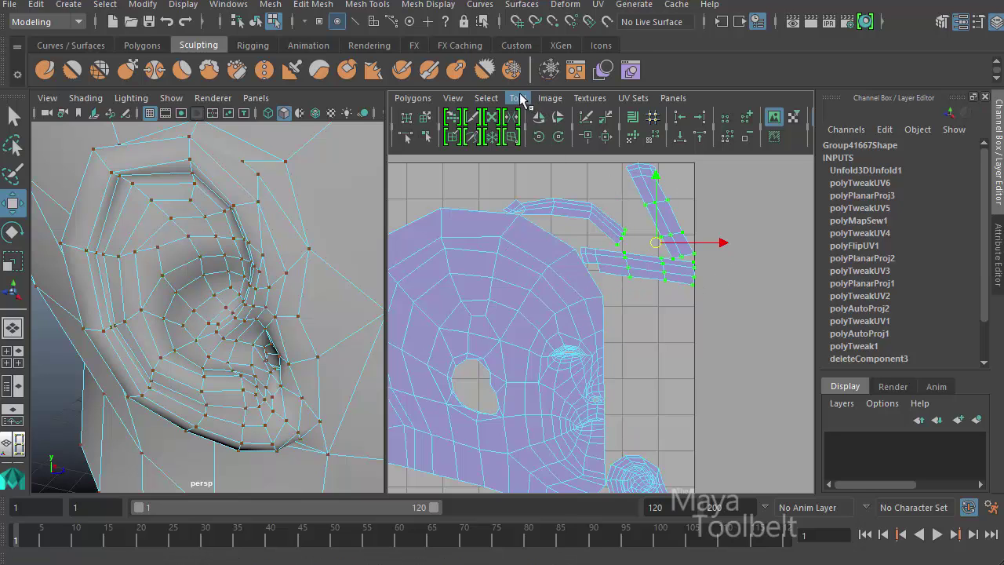
left_click(487, 97)
left_click(520, 157)
middle_click_drag(499, 268, 699, 265)
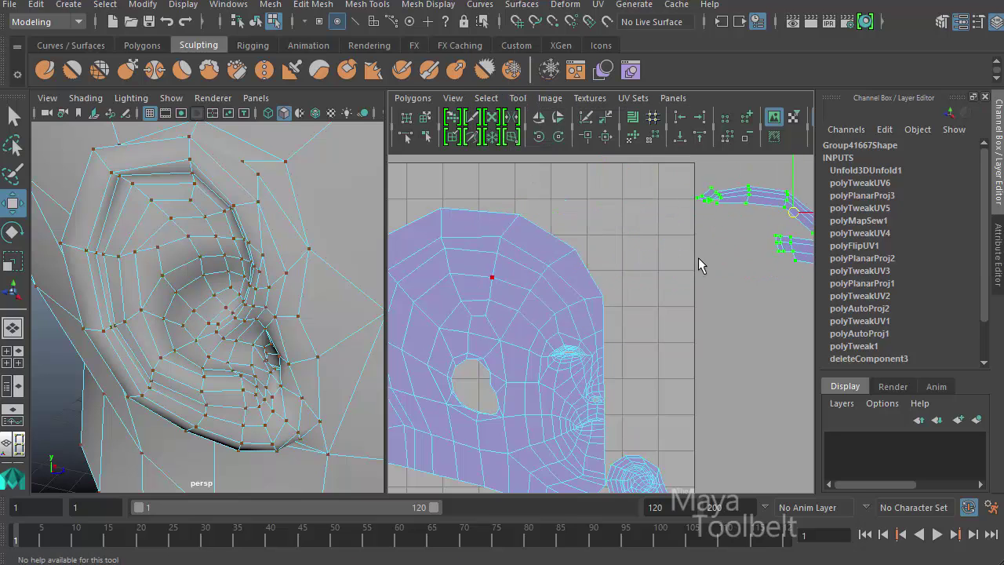
scroll(706, 258, "up", 3)
- Select the small shell at the U=0 edge and move it out of 0–1 space
middle_click_drag(478, 197, 573, 337)
scroll(566, 267, "up", 2)
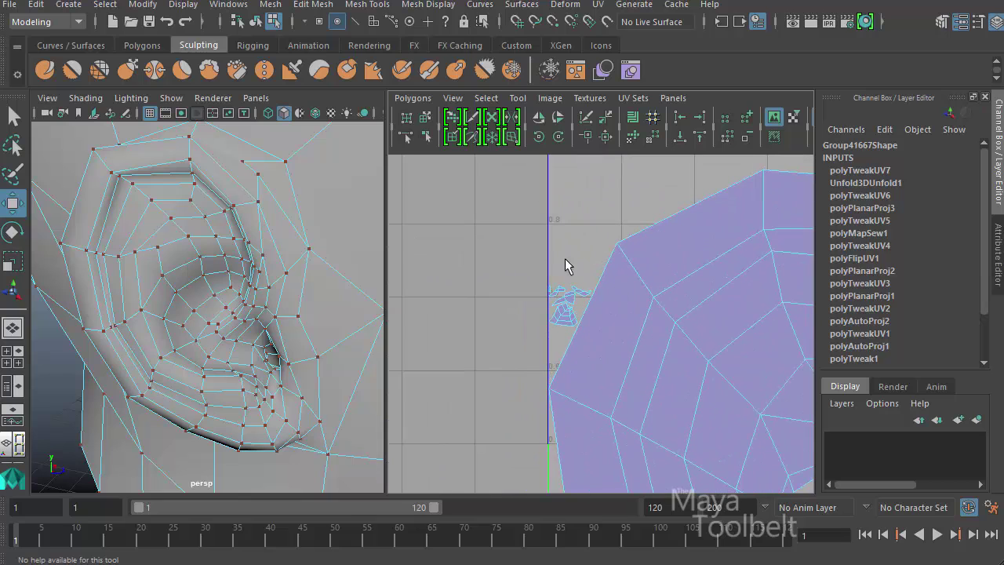
left_click_drag(581, 315, 582, 313)
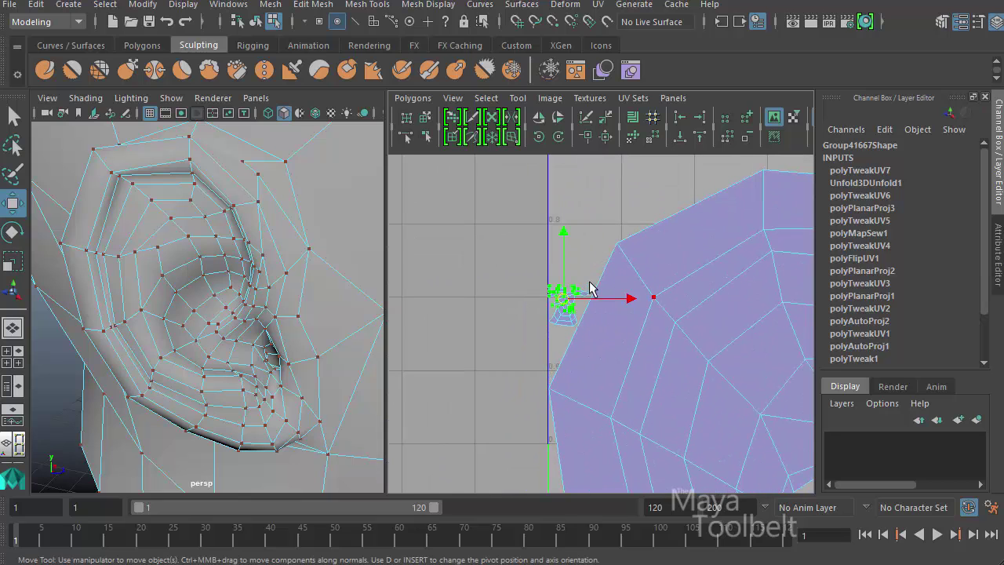
left_click(487, 97)
left_click(516, 157)
scroll(656, 303, "down", 3)
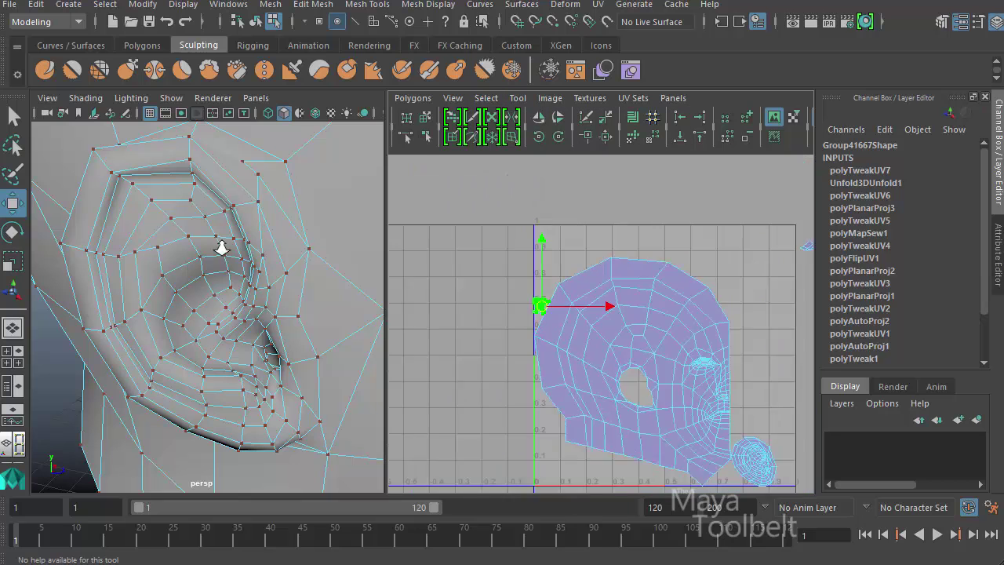
scroll(632, 350, "down", 2)
scroll(513, 328, "down", 2)
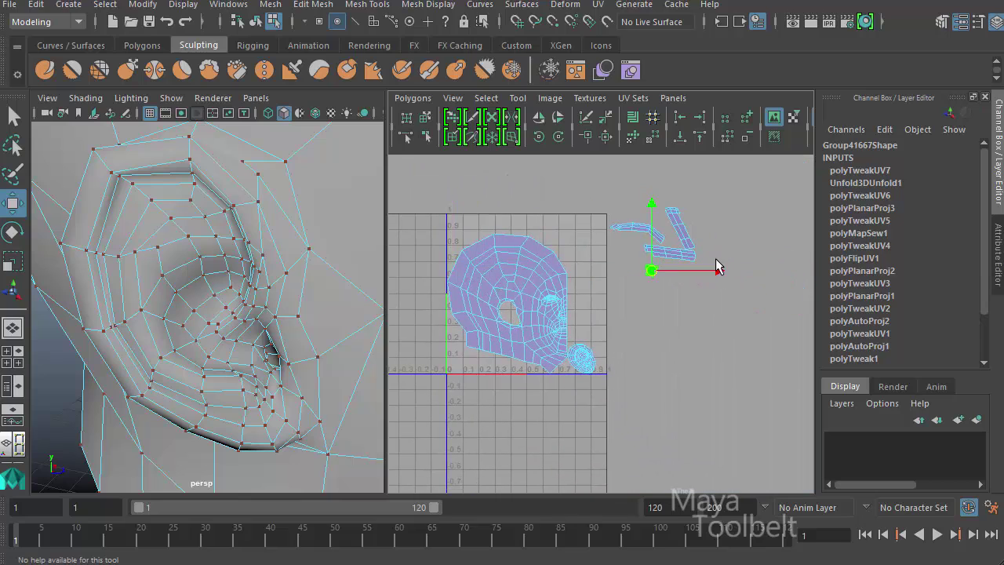
middle_click_drag(505, 232, 509, 220)
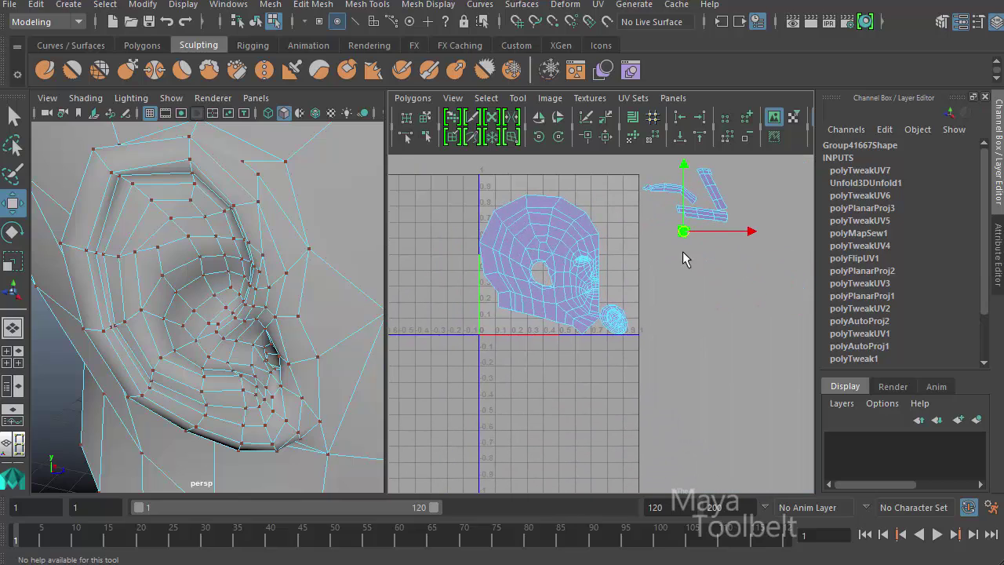
- Select the whole ear UV shell and rotate it
left_click(620, 326)
left_click(486, 97)
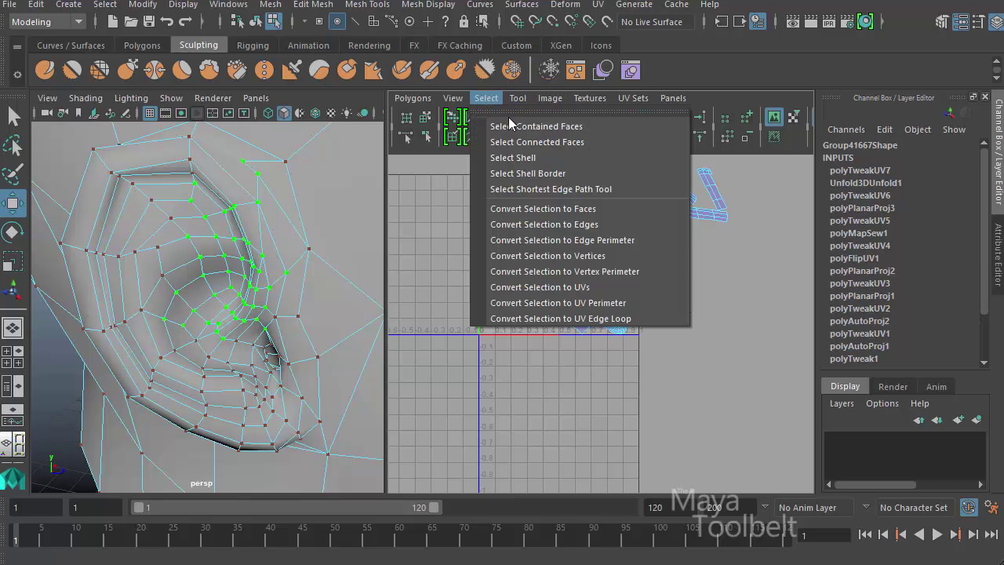
left_click(541, 162)
scroll(498, 265, "up", 3)
scroll(664, 291, "up", 2)
key("e")
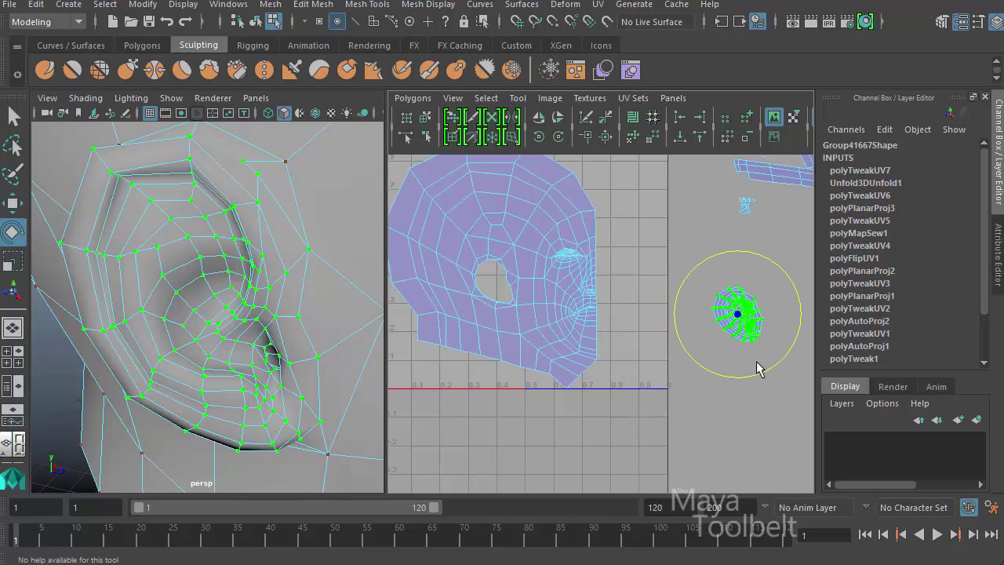
left_click_drag(759, 381, 729, 383)
key("w")
- Box-select the face shell's UVs, then return to object selection mode
left_click(635, 405)
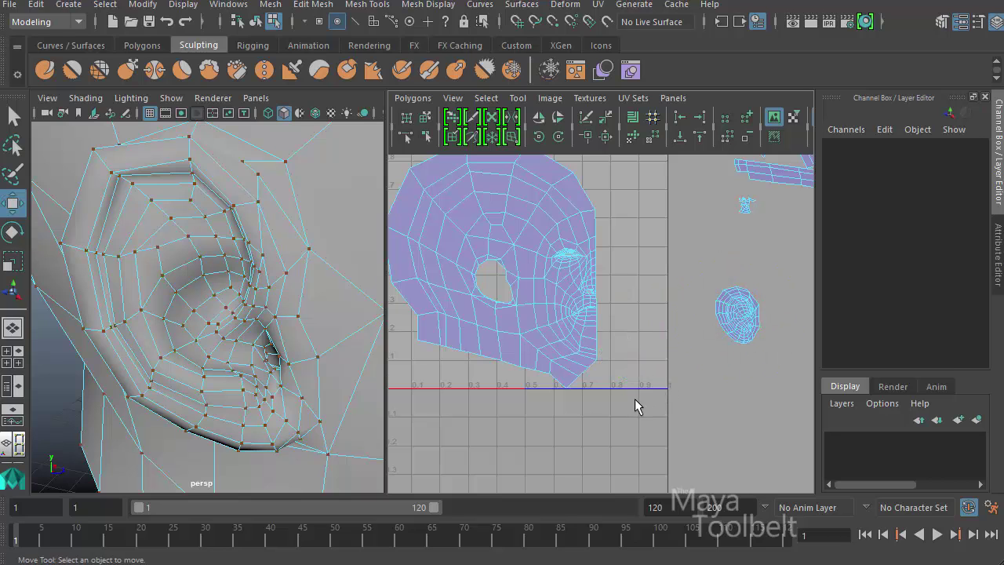
left_click_drag(634, 405, 348, 124)
middle_click_drag(567, 331, 582, 369, "alt")
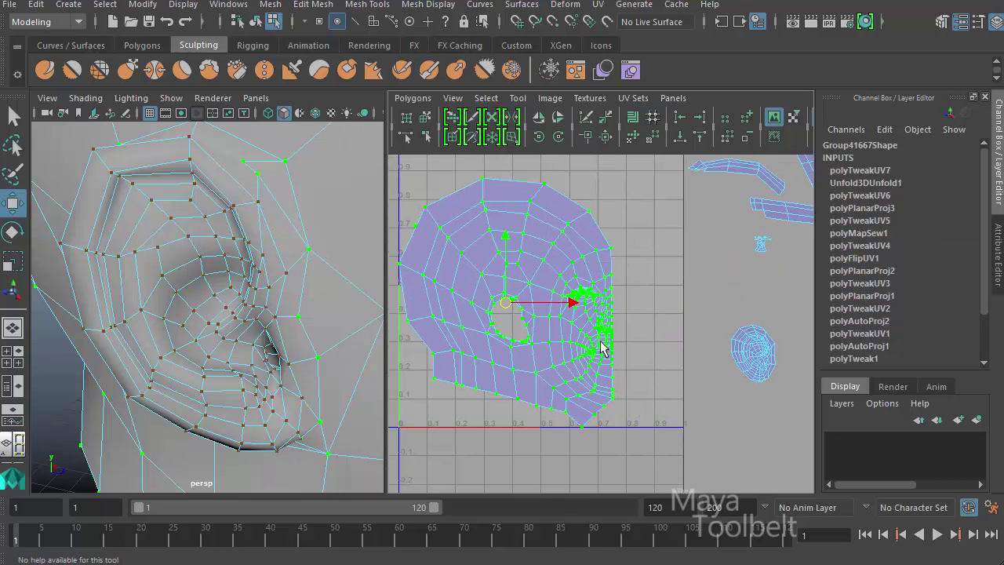
middle_click_drag(653, 308, 631, 300, "alt")
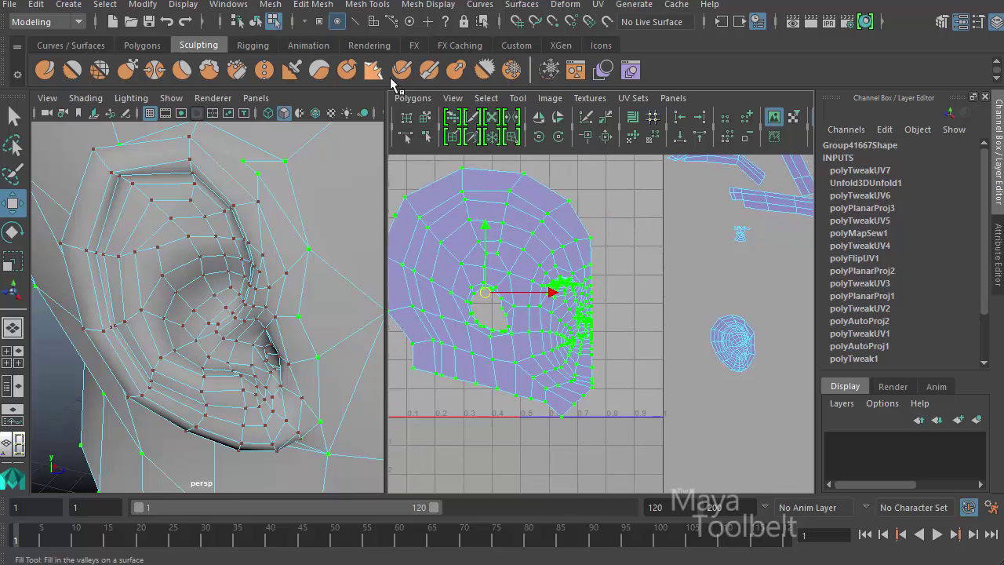
left_click(255, 21)
- Mirror the head by setting its Scale X to -1
key("f")
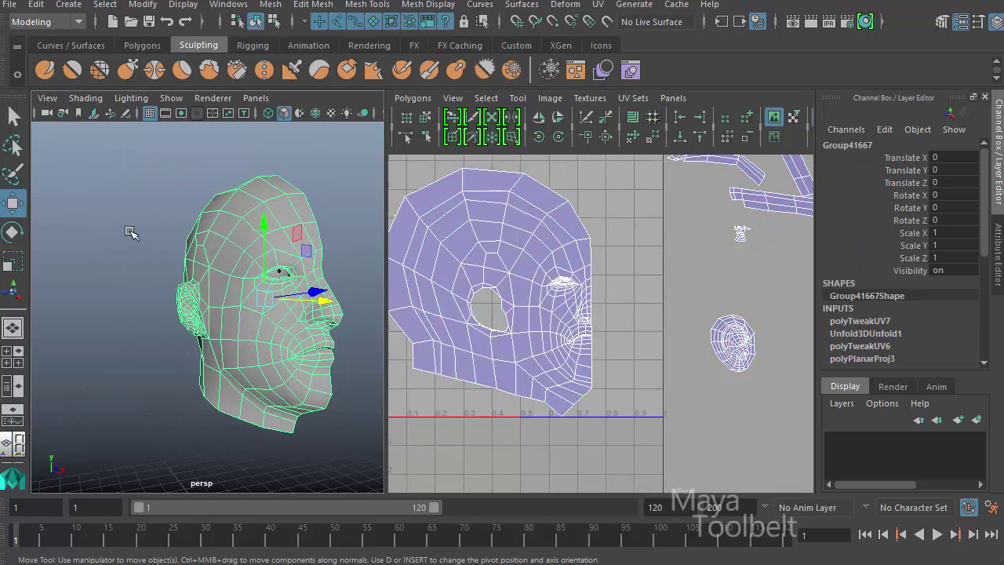
left_click(130, 232)
mouse_move(130, 232)
left_mouse_down("alt")
mouse_move(274, 242)
mouse_move(278, 283)
left_mouse_up("alt")
left_click(274, 243)
type("-")
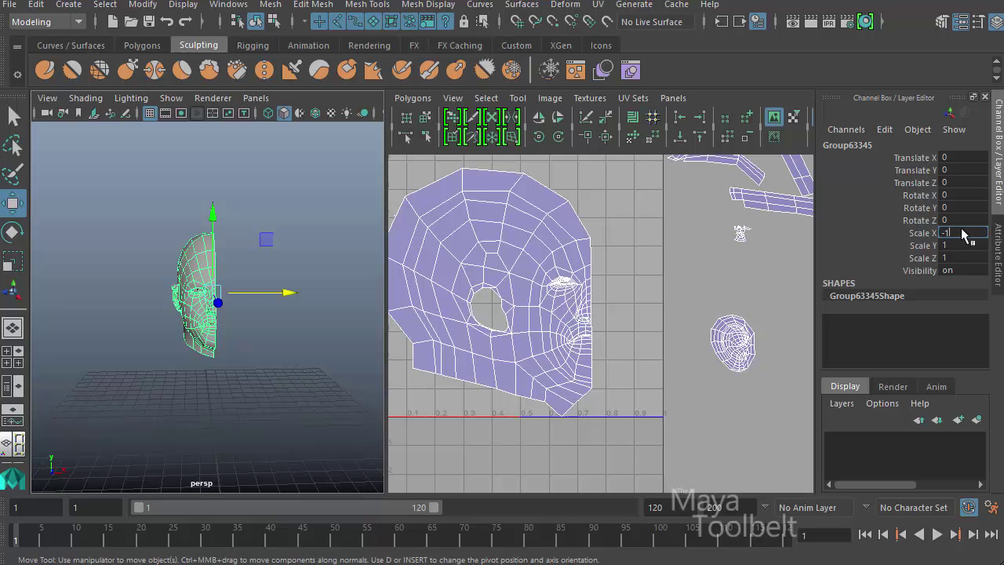
type("1")
key("Return")
- Select only the mirrored right half of the head
left_click(171, 242)
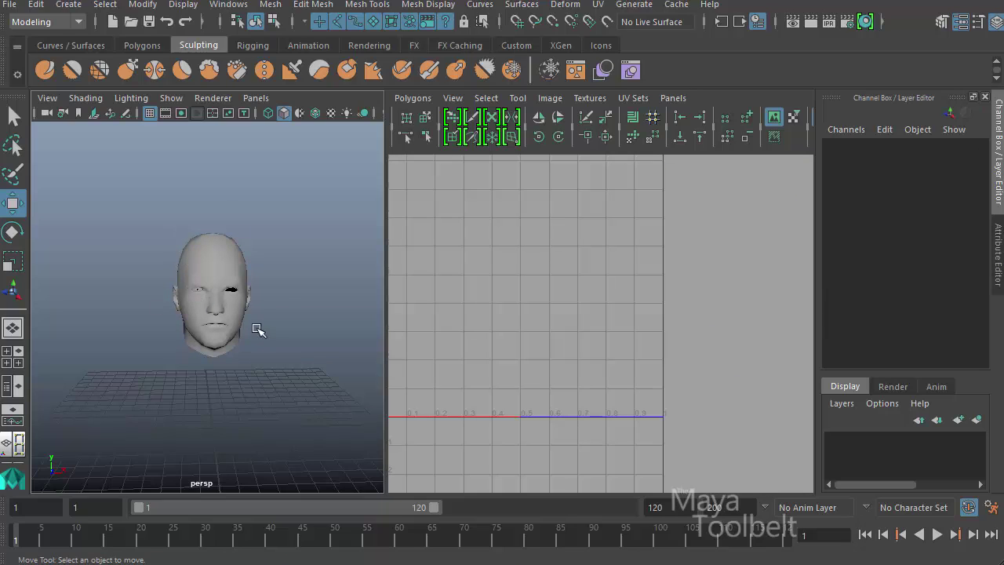
left_click_drag(257, 329, 259, 246, "alt")
left_click(251, 245)
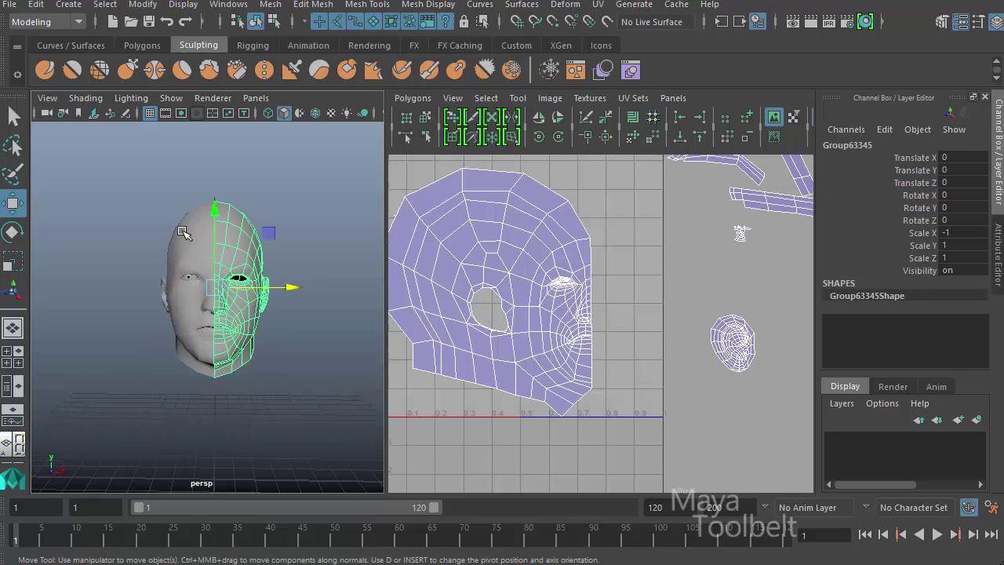
left_click_drag(182, 232, 215, 277)
left_click(254, 245)
- Move the face UV shell one unit down below 0–1 space and flip it horizontally
middle_click_drag(526, 331, 675, 309, "alt")
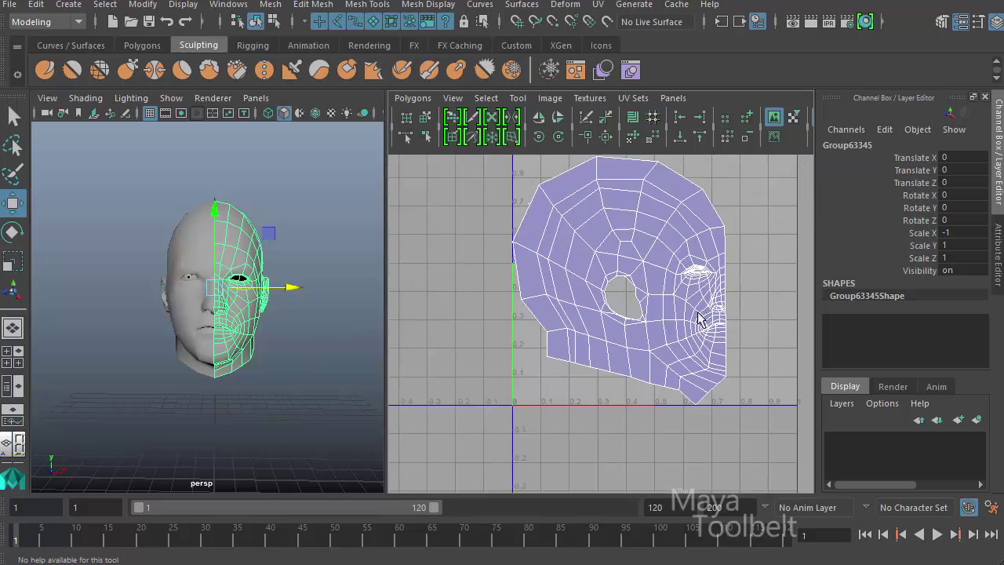
scroll(675, 309, "down", 2)
right_click_drag(583, 251, 548, 242)
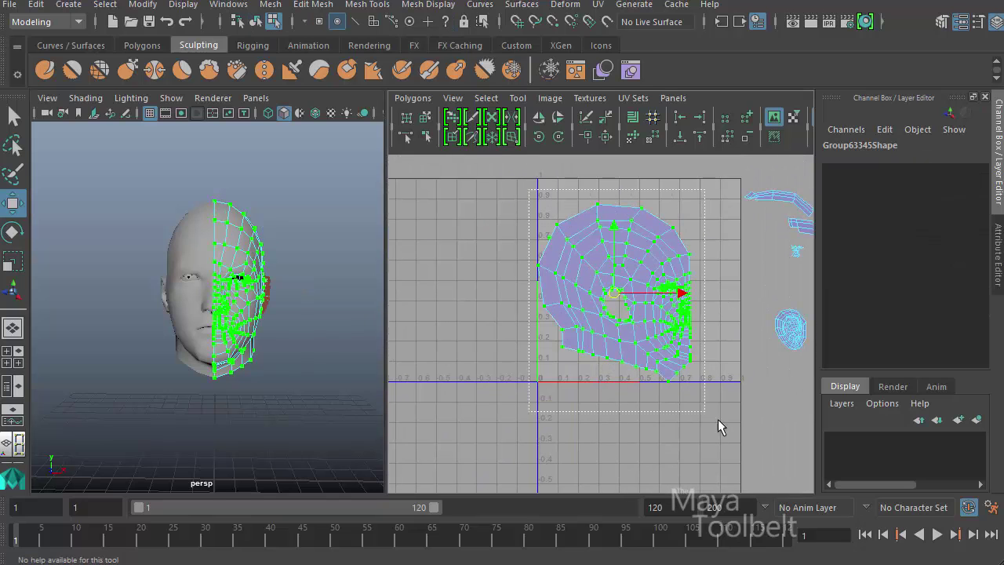
middle_click_drag(690, 298, 551, 284, "alt")
scroll(552, 284, "down", 1)
left_click_drag(533, 295, 541, 447)
middle_click_drag(594, 376, 604, 293, "alt")
left_click(540, 118)
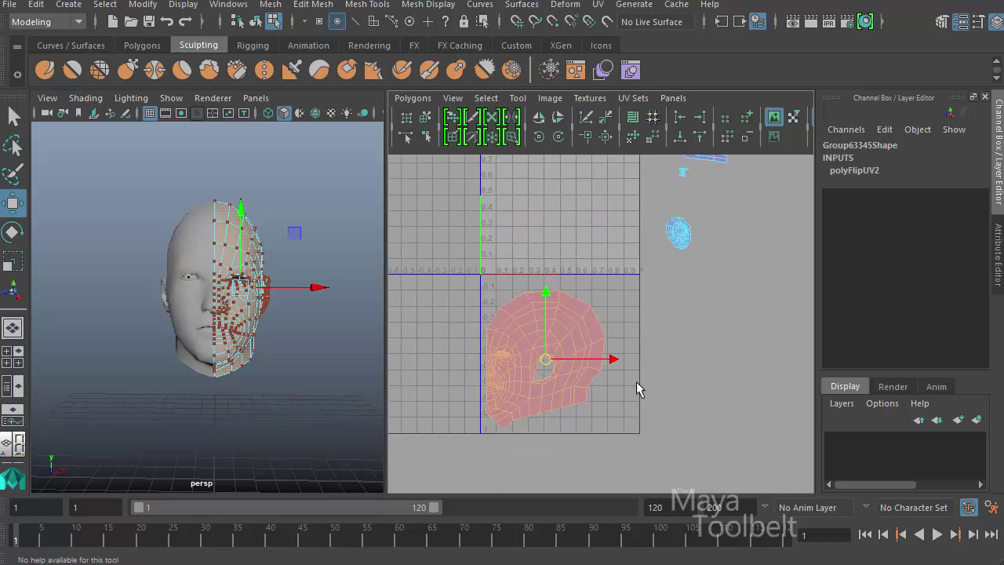
- Select the ear UV shells and move them down and to the right
key("F8")
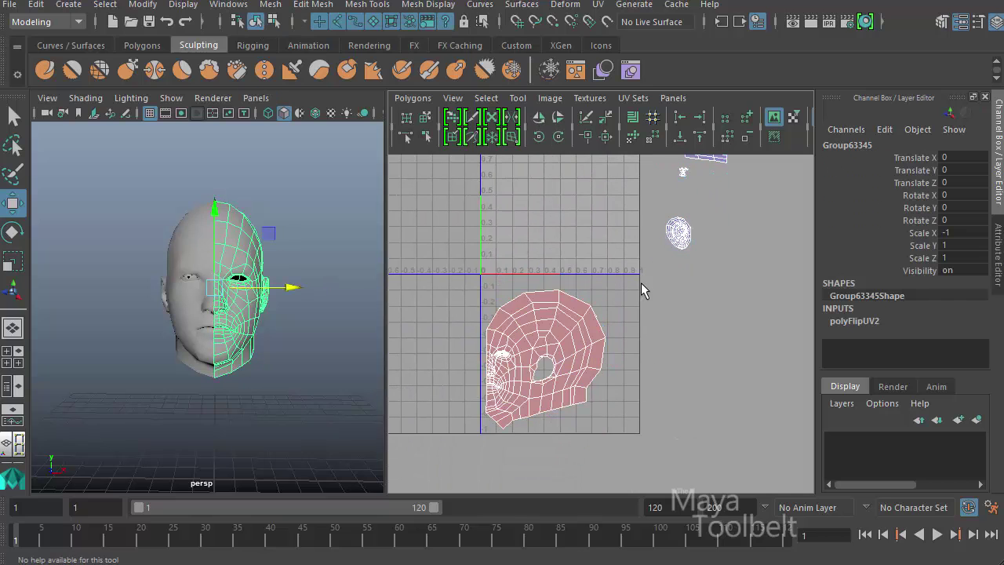
middle_click_drag(624, 198, 588, 264, "alt")
key("F8")
left_click_drag(599, 161, 761, 342)
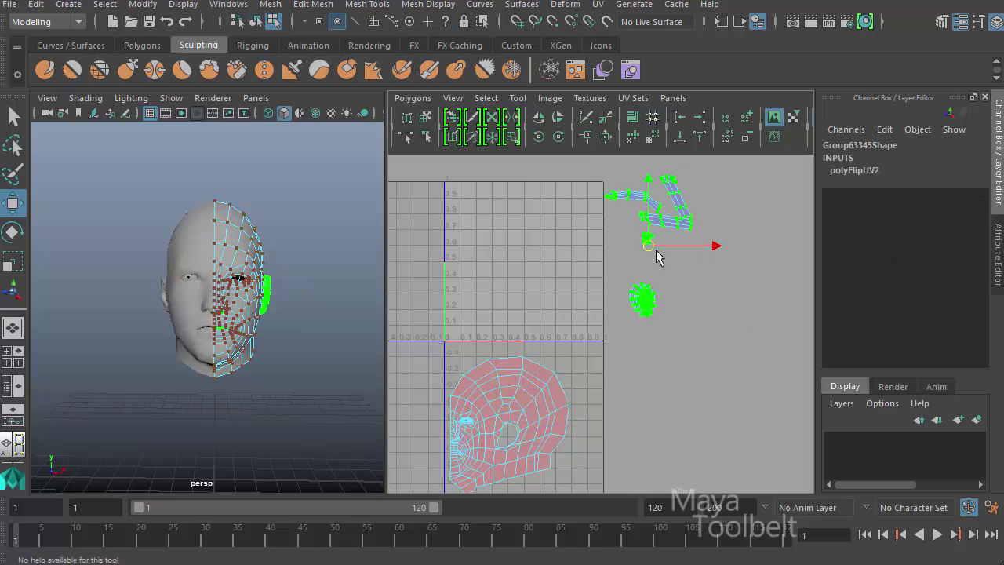
mouse_move(656, 249)
left_mouse_down()
mouse_move(780, 456)
mouse_move(767, 456)
left_mouse_up()
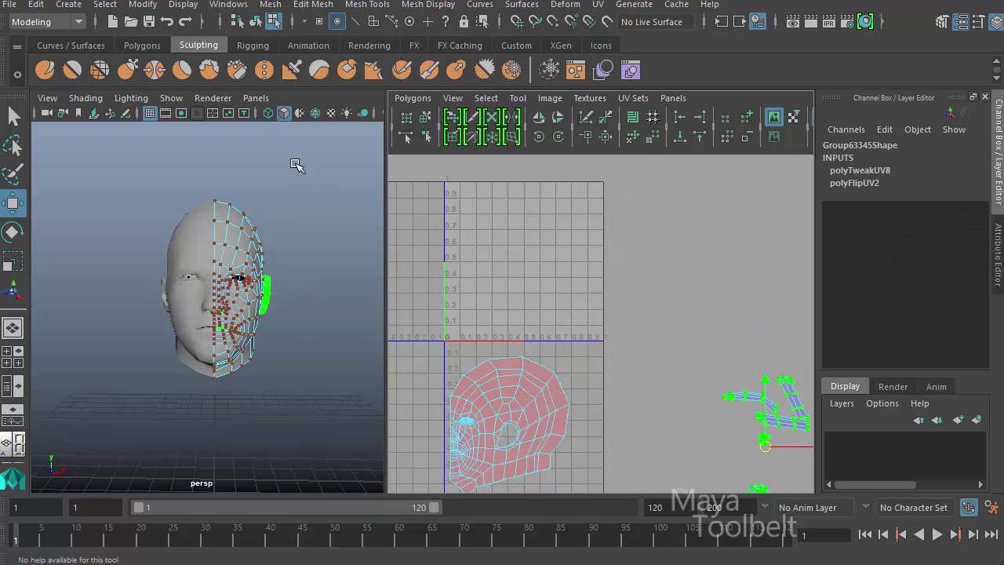
- In object mode, select the mirrored head half and maximize the 3D view
key("F8")
left_click(259, 251)
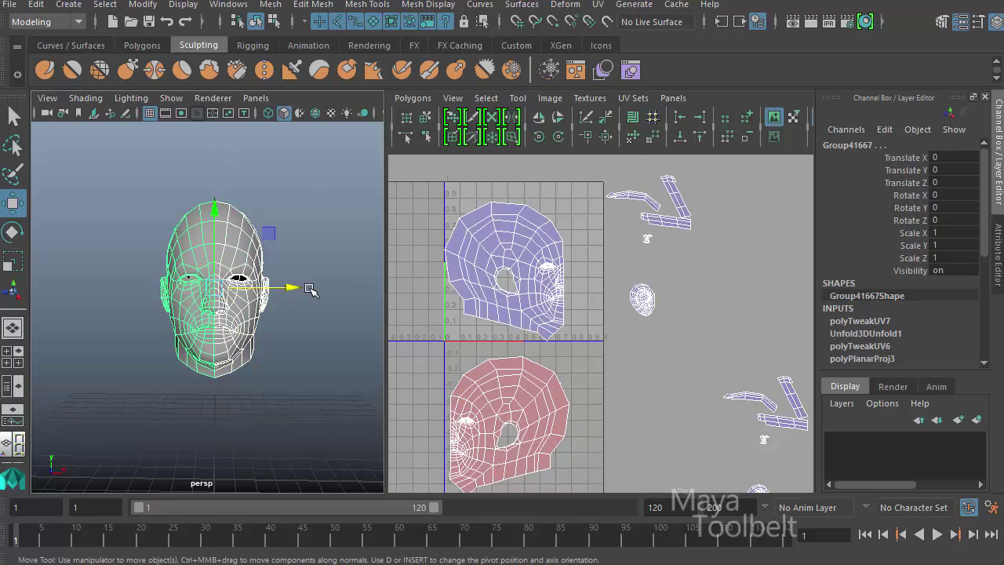
key("ctrl+shift+d")
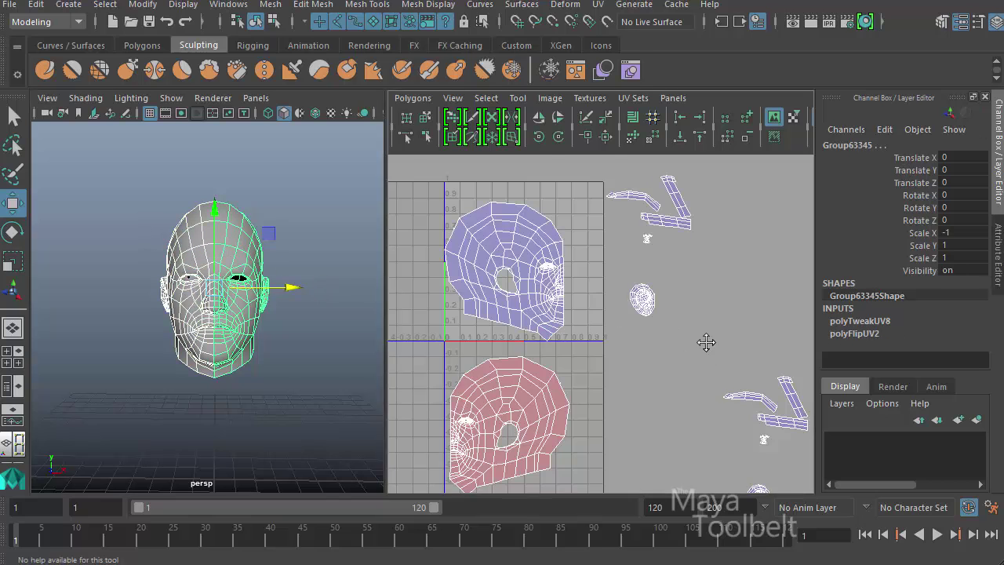
middle_click_drag(759, 364, 675, 303, "alt")
middle_click_drag(489, 162, 574, 278, "alt")
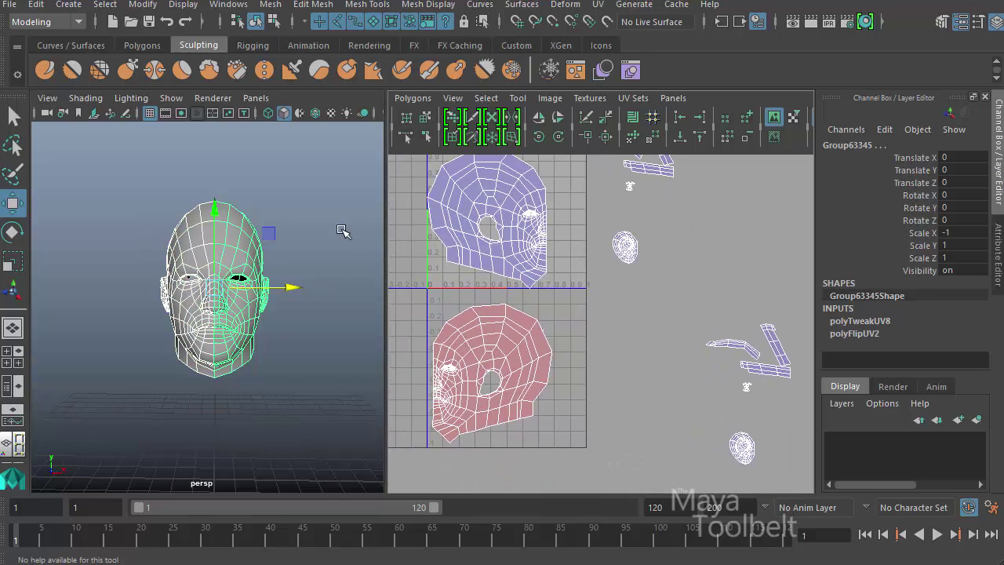
key("space")
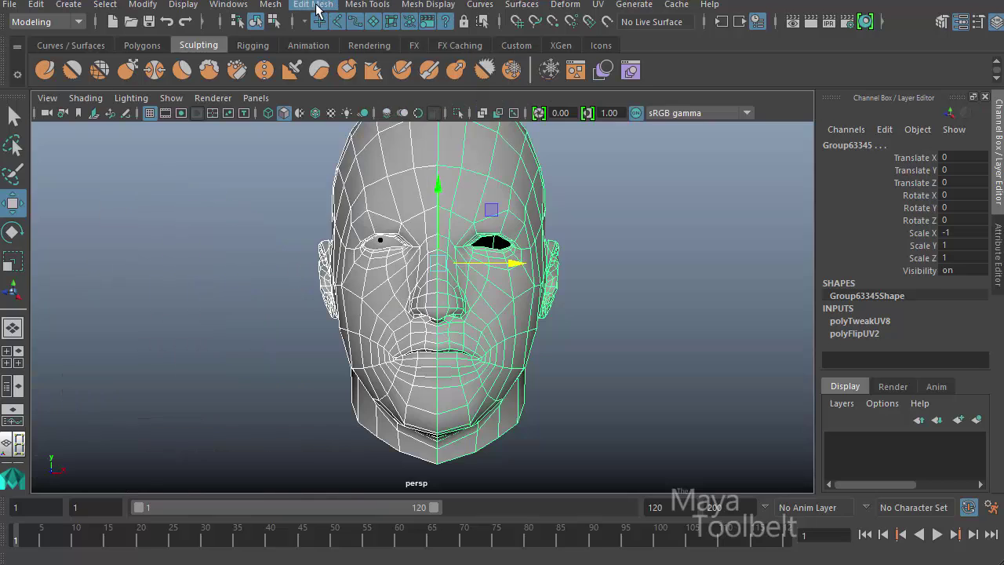
- Combine the two head halves into a single mesh with Mesh > Combine
left_click(270, 4)
left_click(301, 59)
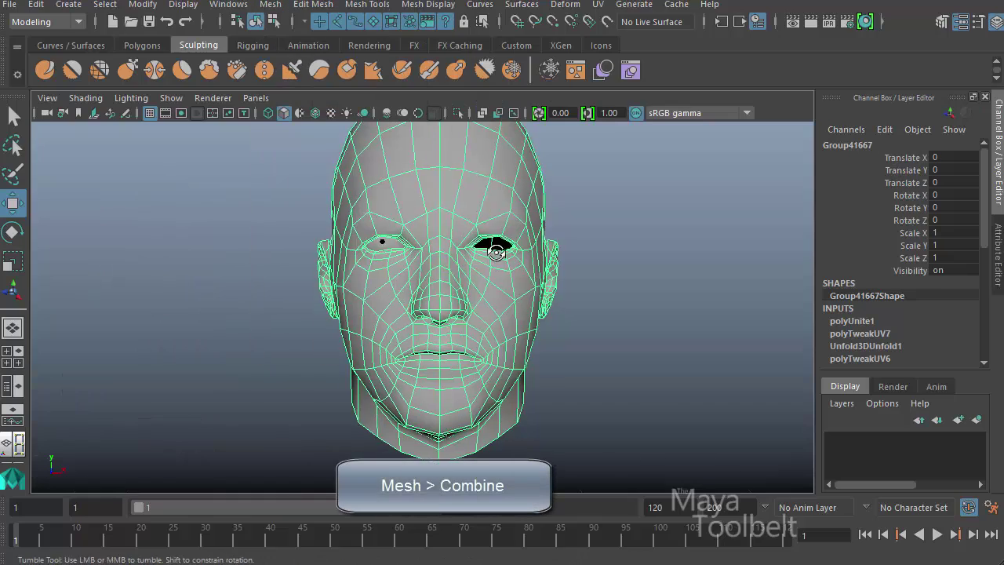
mouse_move(502, 329)
left_mouse_down("alt")
mouse_move(547, 263)
mouse_move(439, 251)
mouse_move(448, 222)
left_mouse_up("alt")
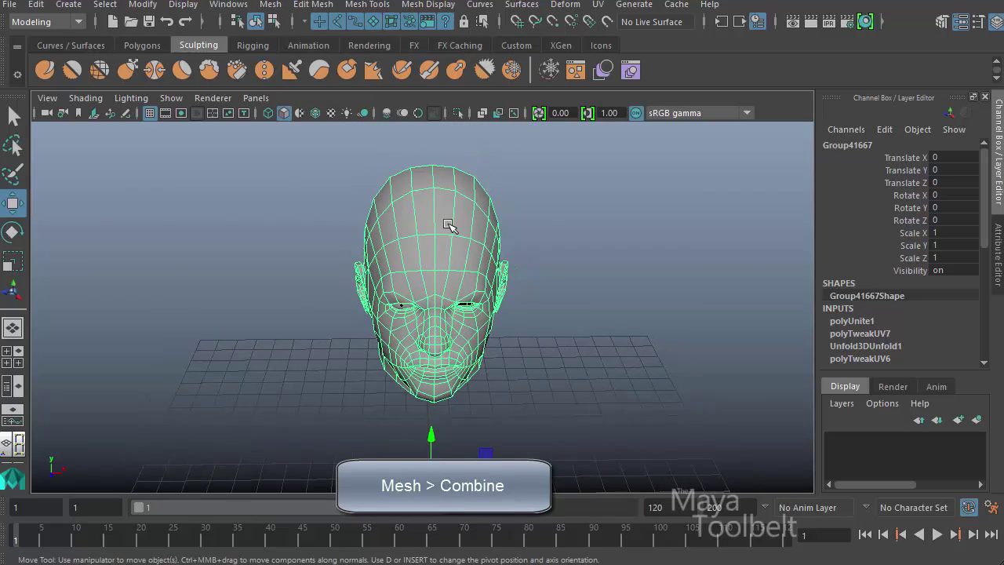
- Select the centre seam vertices and merge them at a 0.001 threshold
right_click_drag(447, 222, 370, 222)
left_click_drag(370, 222, 478, 234, "alt")
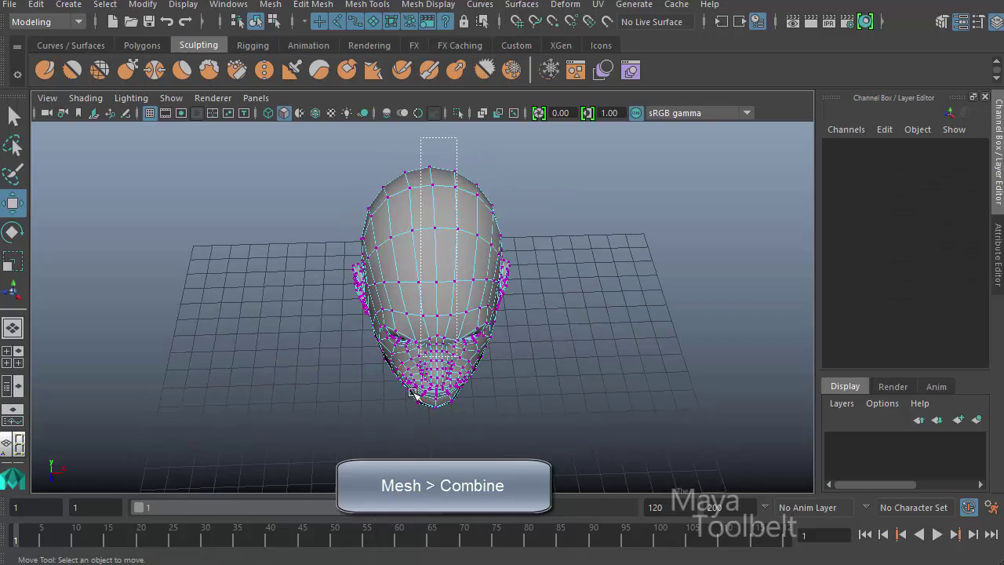
mouse_move(414, 392)
left_mouse_down()
mouse_move(594, 332)
mouse_move(587, 196)
mouse_move(441, 293)
mouse_move(443, 259)
left_mouse_up()
left_click(368, 6)
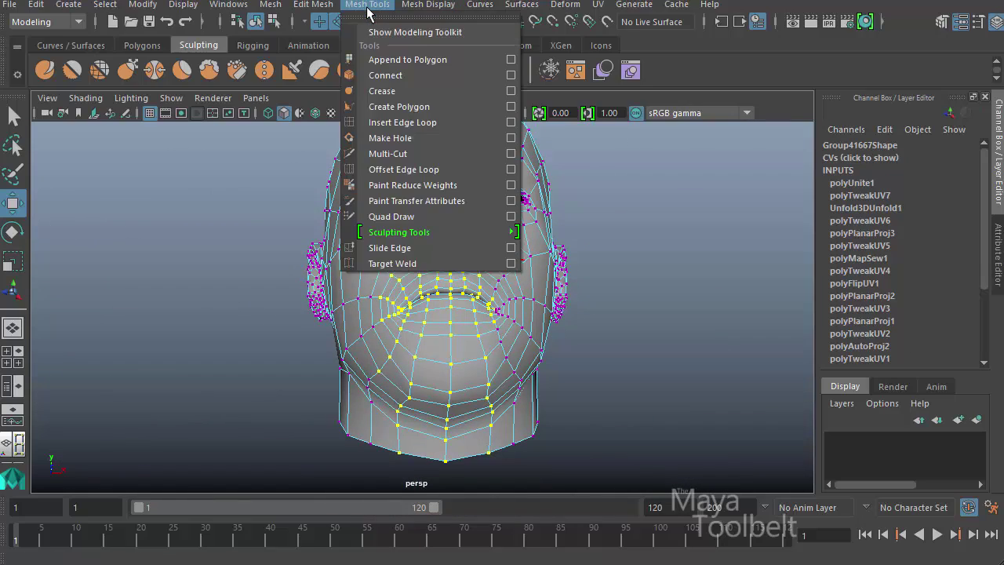
left_click(503, 157)
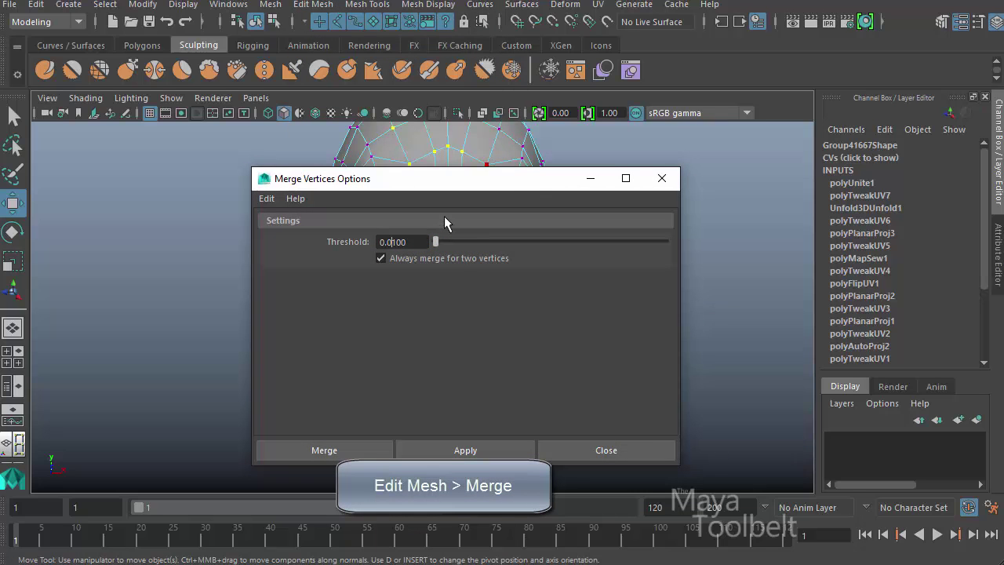
type("0")
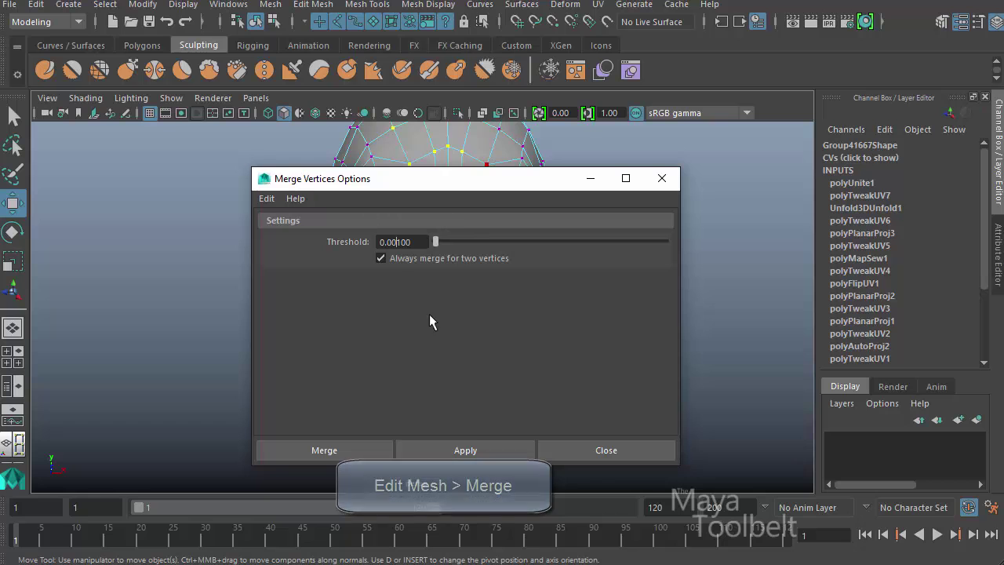
left_click(342, 446)
mouse_move(449, 332)
left_mouse_down("alt")
mouse_move(414, 364)
mouse_move(396, 345)
left_mouse_up("alt")
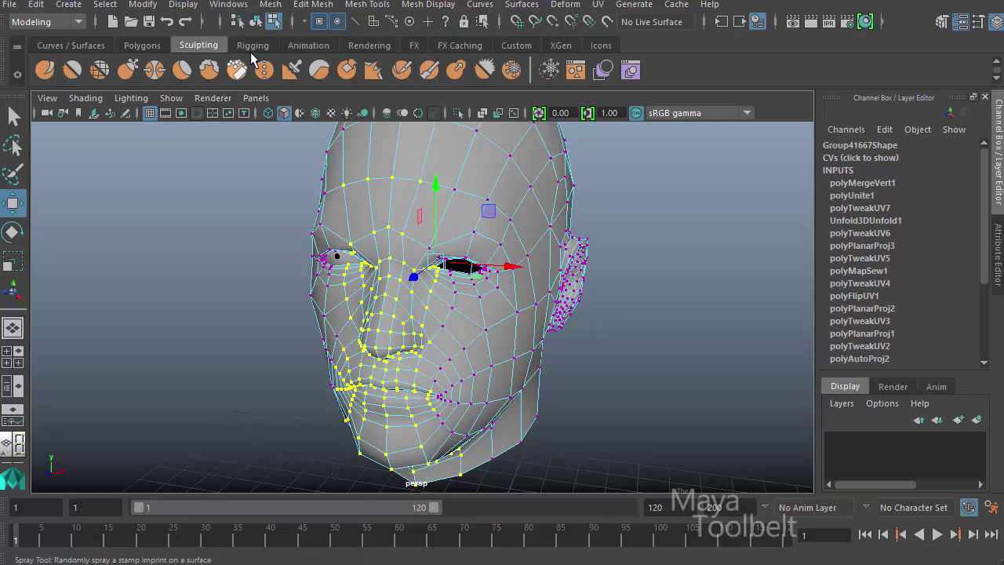
- Select the combined head and apply Soften Edge for smooth shading
left_click(255, 21)
left_click_drag(387, 242, 713, 197, "alt")
left_click(713, 197)
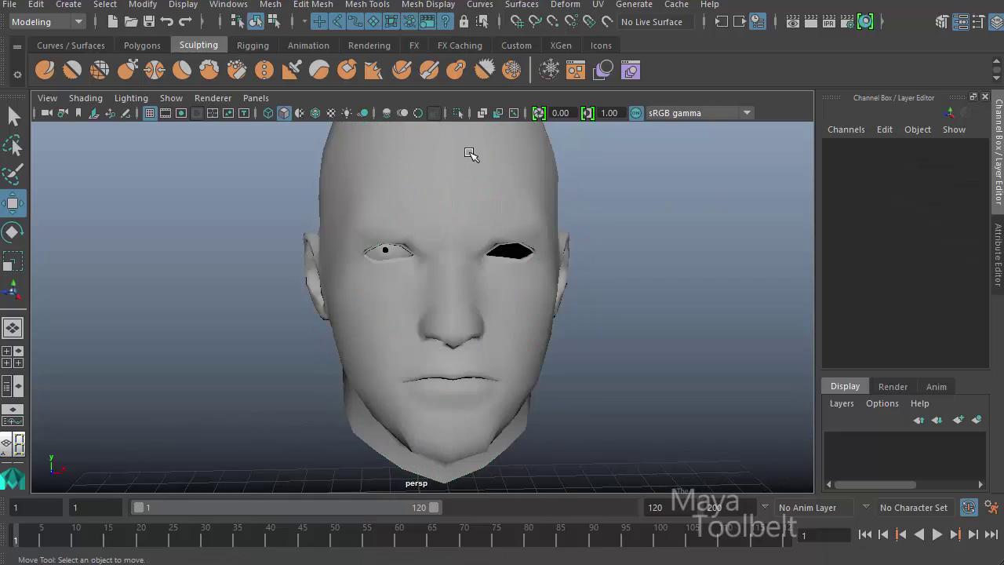
mouse_move(418, 379)
left_mouse_down("alt")
mouse_move(522, 352)
mouse_move(510, 374)
mouse_move(504, 340)
mouse_move(526, 298)
mouse_move(488, 226)
left_mouse_up("alt")
left_click(504, 340)
right_click_drag(489, 227, 458, 162)
double_click(459, 168)
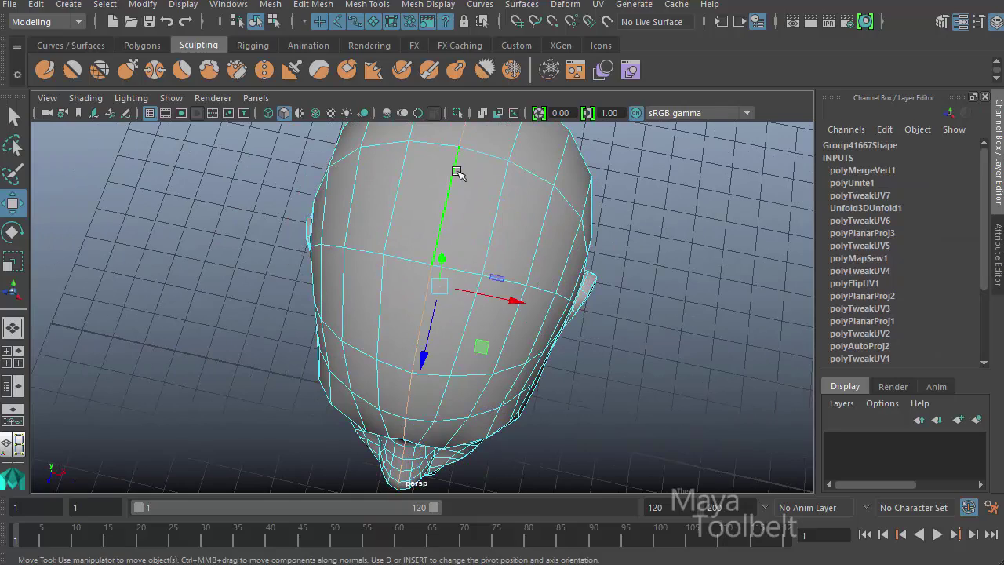
left_click_drag(527, 284, 538, 164, "alt")
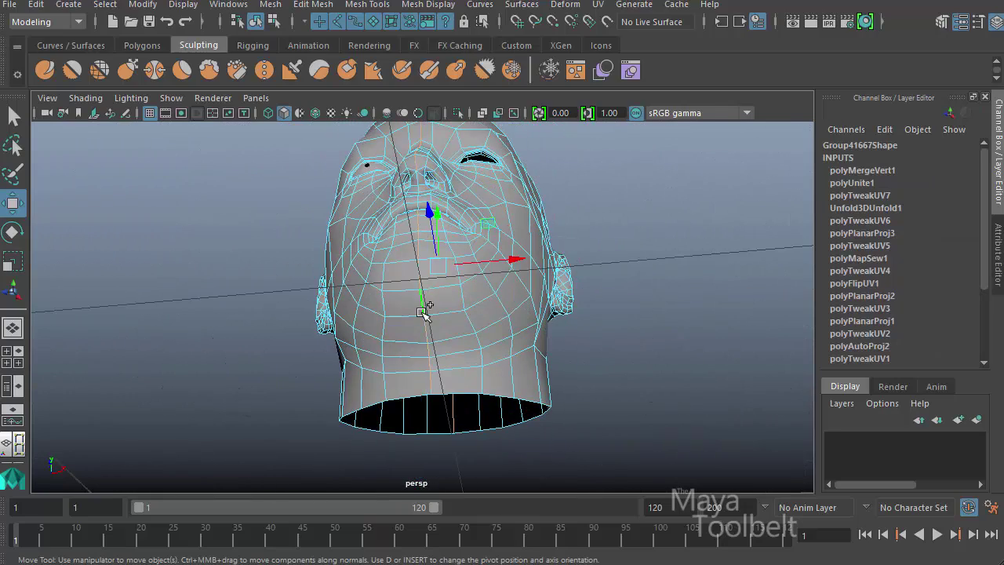
mouse_move(537, 266)
left_mouse_down("alt")
mouse_move(482, 334)
mouse_move(447, 320)
mouse_move(542, 293)
mouse_move(470, 293)
mouse_move(198, 338)
mouse_move(460, 150)
left_mouse_up("alt")
left_click(427, 4)
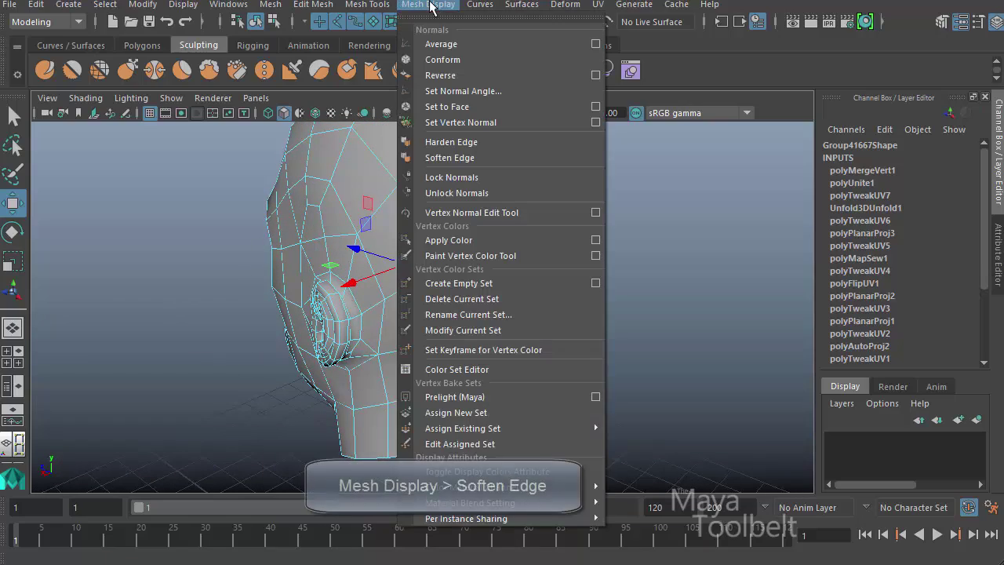
left_click(459, 157)
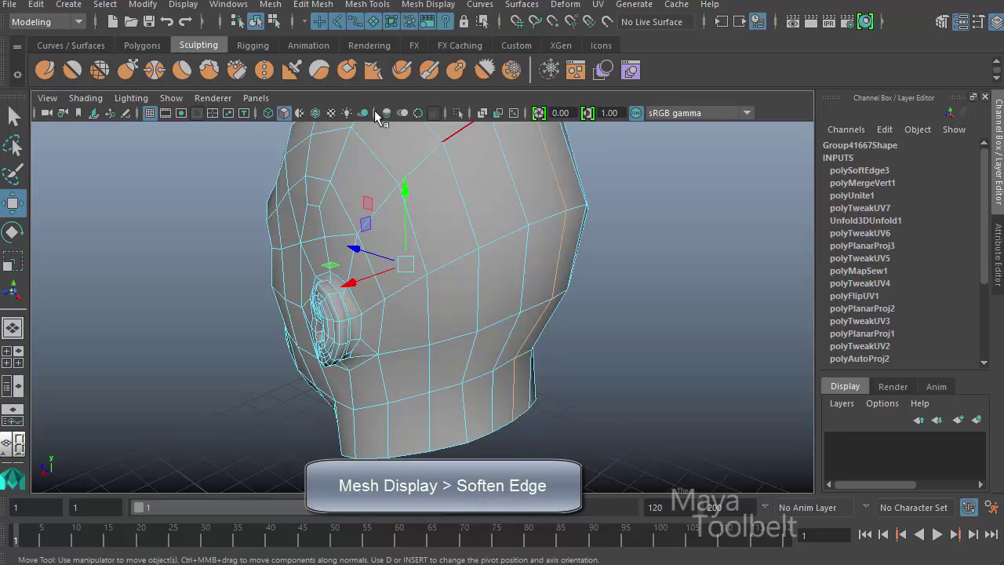
- Reselect the head and restore the perspective and UV Editor split view
left_click(269, 22)
left_click(246, 275)
mouse_move(247, 275)
left_mouse_down("alt")
mouse_move(246, 353)
mouse_move(541, 273)
mouse_move(498, 213)
left_mouse_up("alt")
left_click(498, 214)
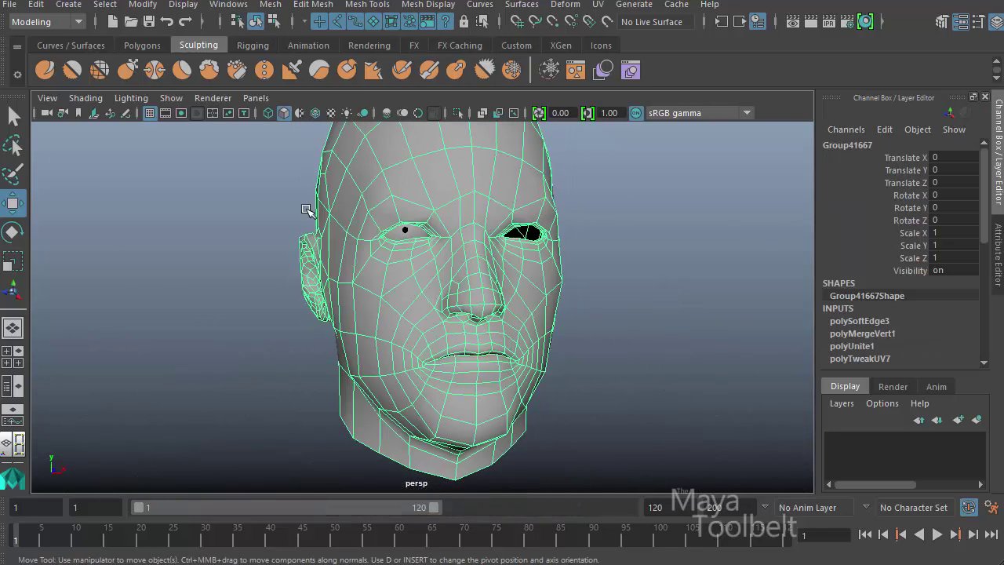
key("space")
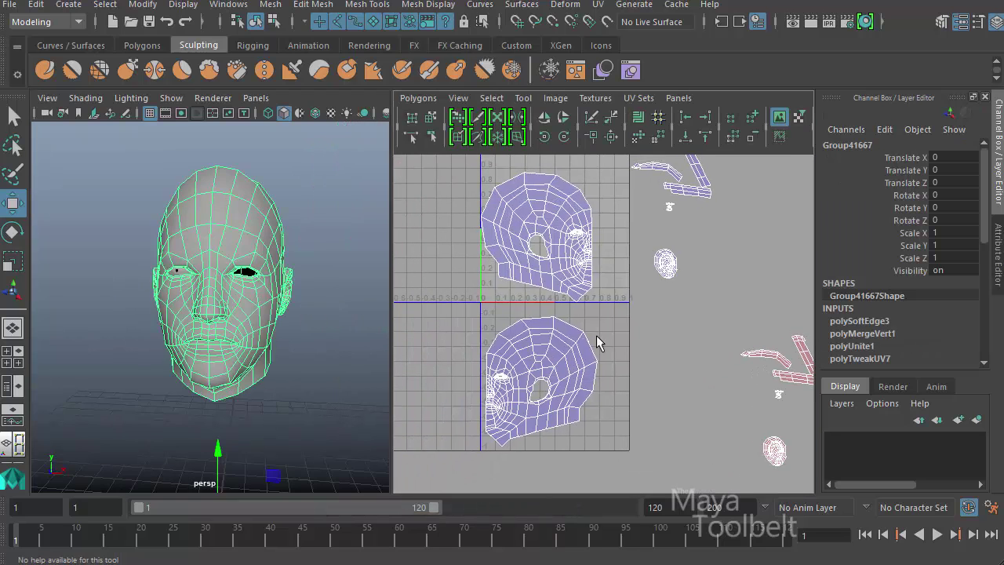
- Move the left face UV shell up against the right face half
right_click_drag(596, 335, 469, 335)
left_click_drag(591, 427, 627, 433)
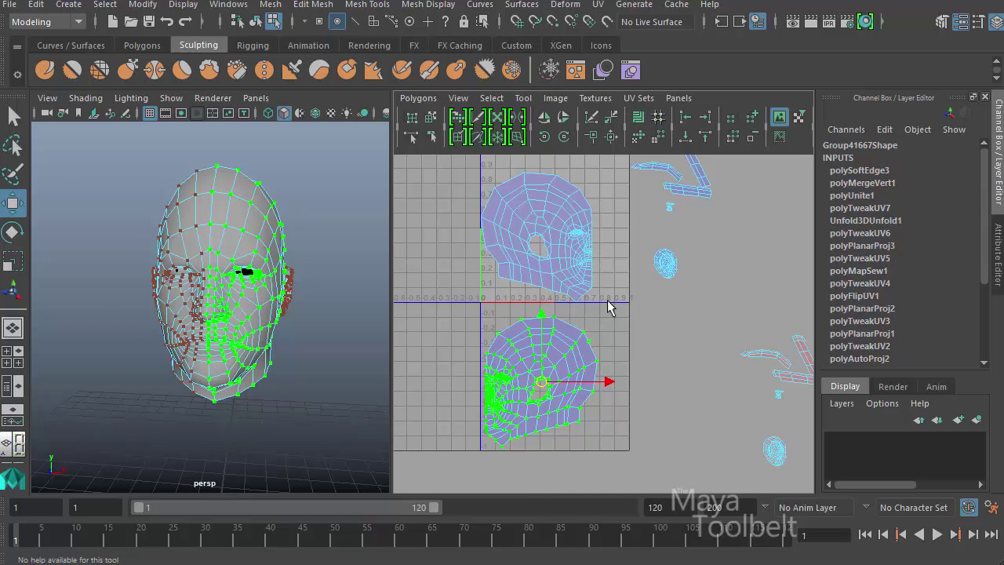
left_click_drag(609, 304, 432, 156)
left_click_drag(537, 238, 427, 382)
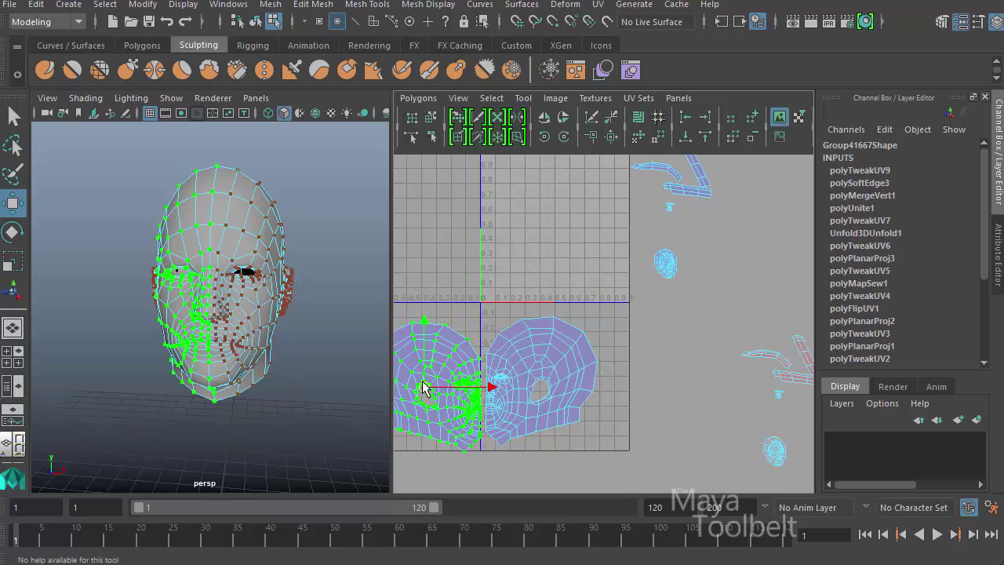
middle_click_drag(426, 382, 506, 282, "alt")
scroll(506, 283, "up", 5)
scroll(542, 284, "up", 3)
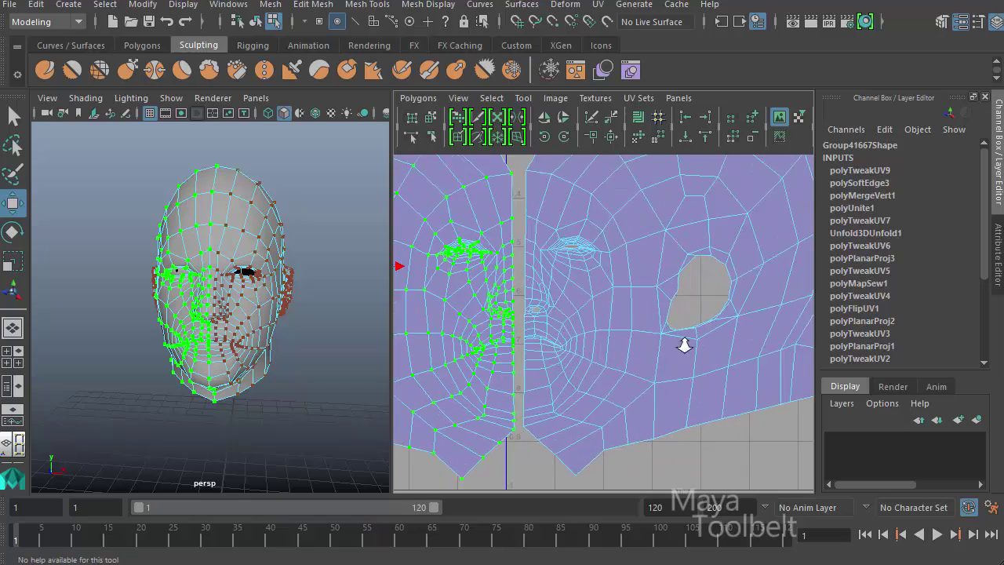
scroll(683, 343, "up", 2)
mouse_move(643, 383)
middle_mouse_down()
mouse_move(662, 381)
mouse_move(654, 377)
middle_mouse_up()
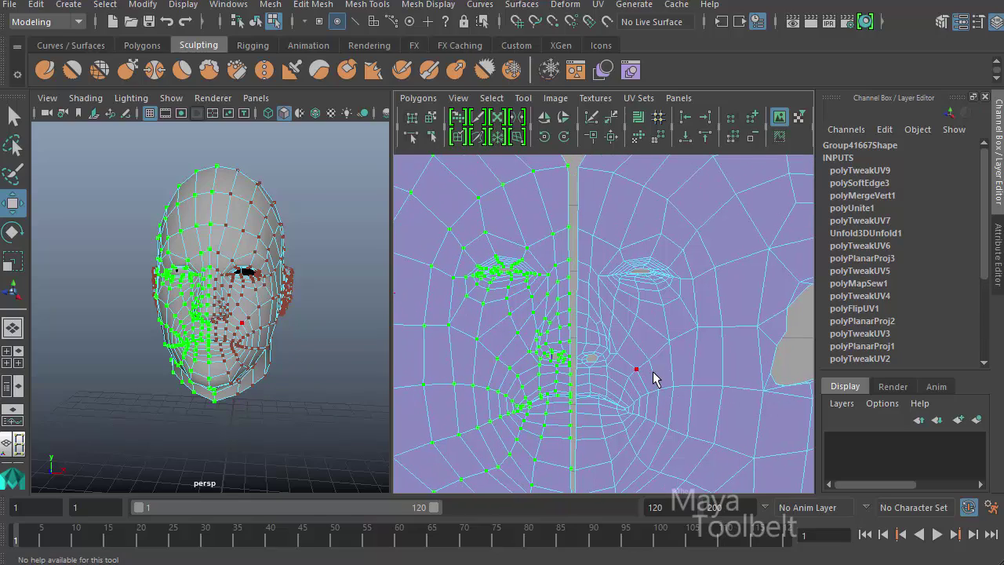
scroll(607, 347, "down", 1)
scroll(604, 379, "down", 1)
- Select all the UV edges along the face's centre seam
key("F10")
left_click(578, 228)
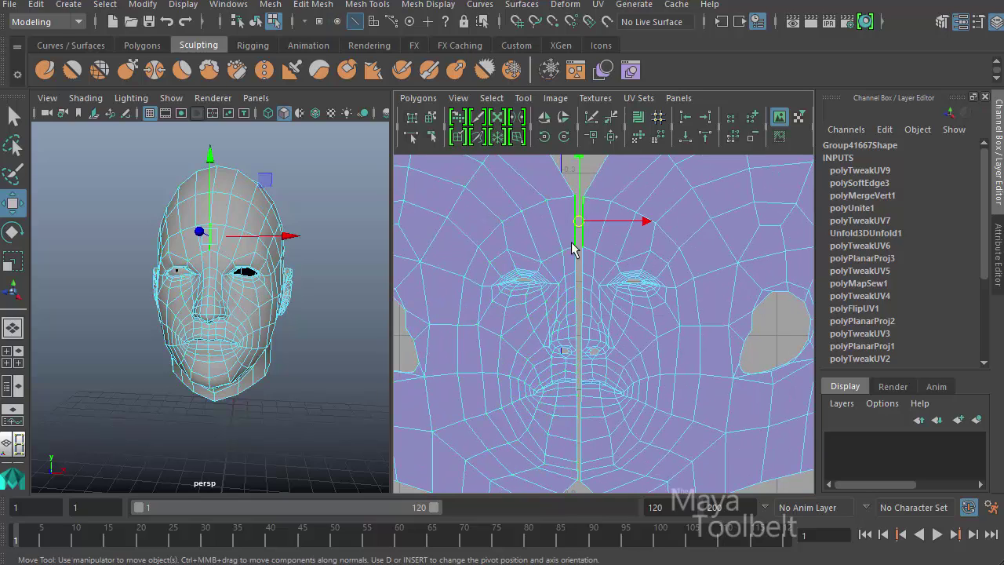
left_click(581, 235, "shift")
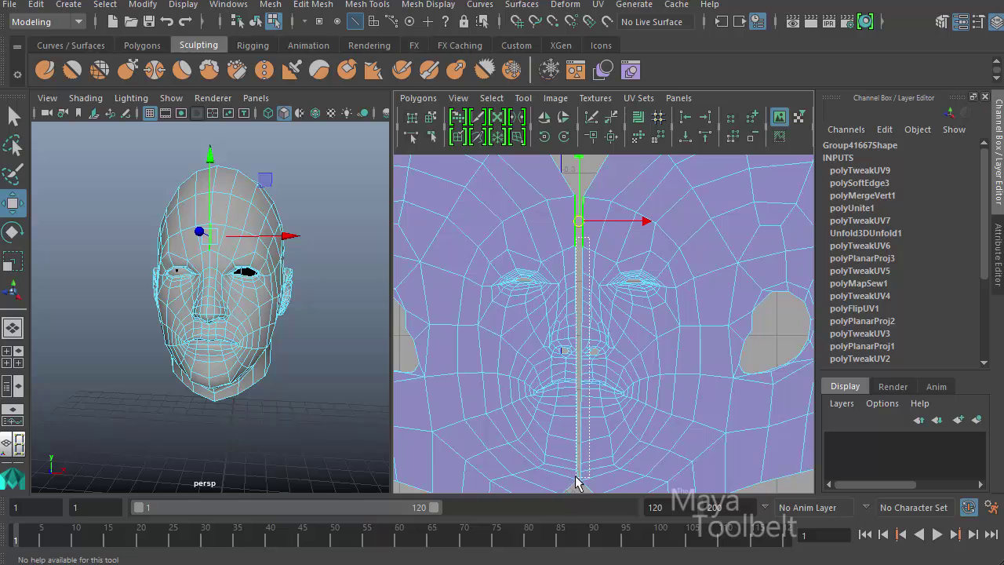
left_click_drag(565, 447, 586, 463)
scroll(672, 358, "down", 2)
scroll(683, 225, "down", 3)
scroll(632, 219, "down", 3)
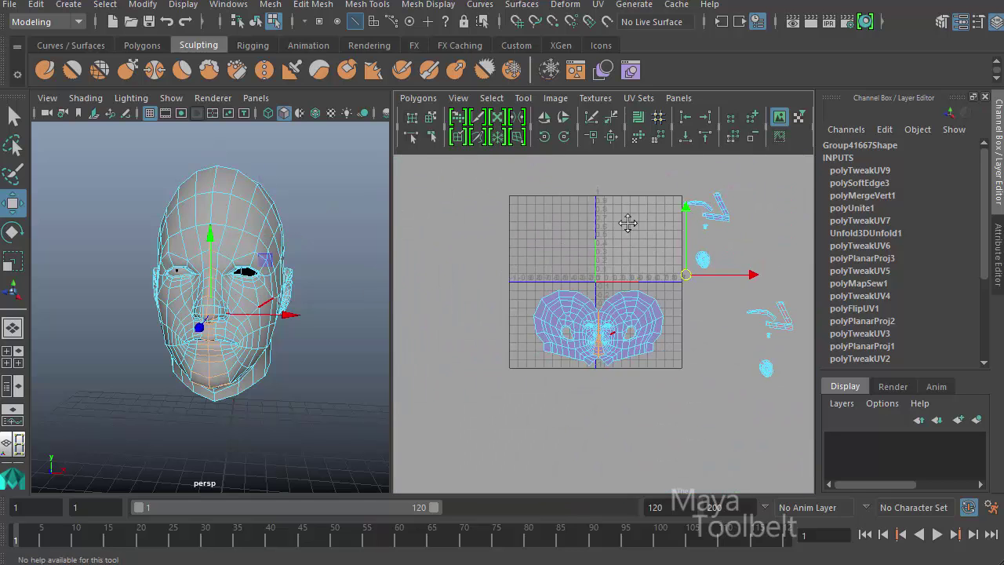
scroll(670, 382, "down", 2)
- Run Move and Sew UVs to join the two face halves at the seam
left_click_drag(629, 183, 509, 317)
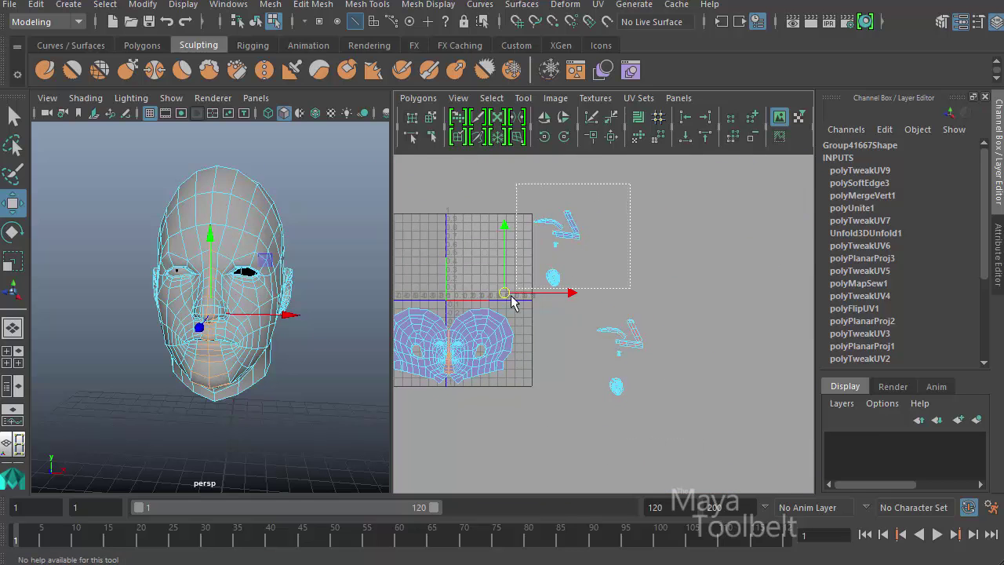
middle_click_drag(408, 319, 504, 280, "alt")
scroll(549, 292, "up", 3)
scroll(578, 291, "down", 1)
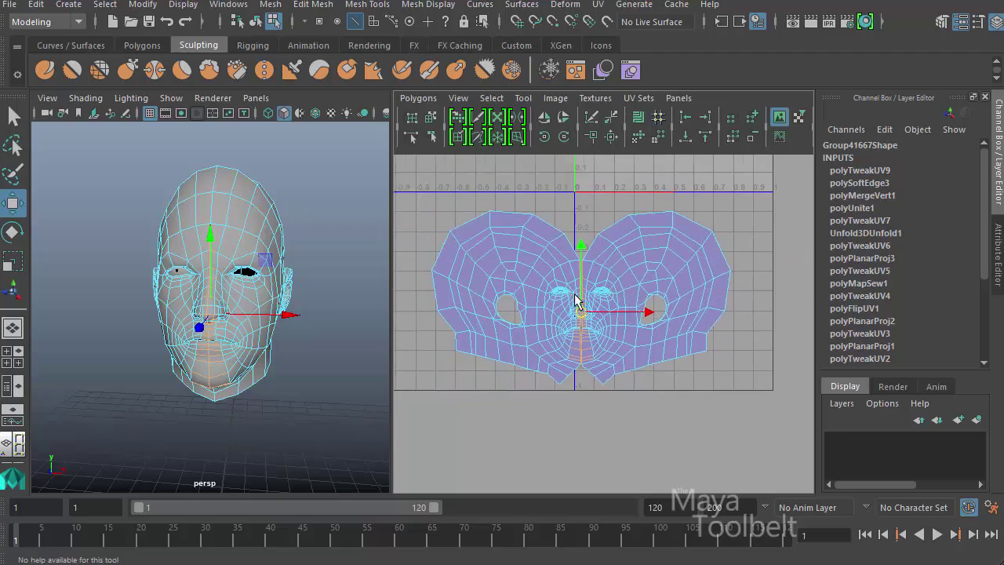
scroll(589, 286, "up", 3)
scroll(590, 287, "up", 2)
scroll(590, 286, "up", 2)
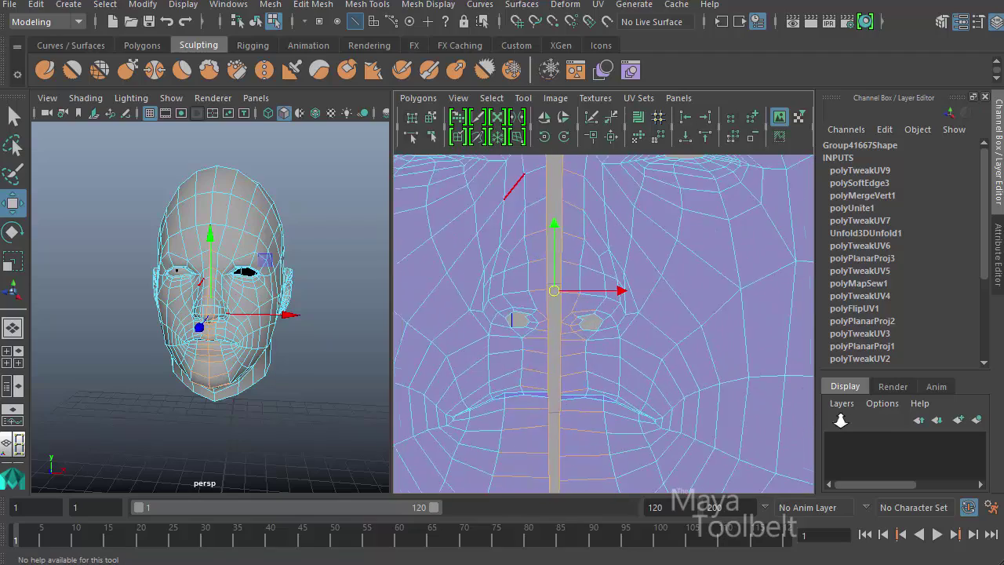
scroll(590, 287, "up", 1)
scroll(709, 352, "down", 1)
middle_click_drag(709, 352, 700, 383, "alt")
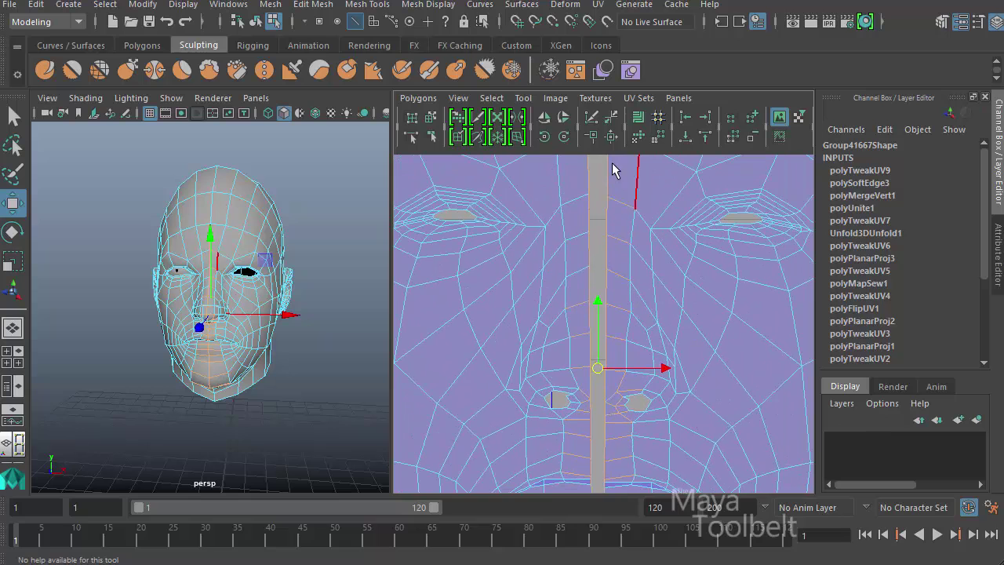
left_click(612, 137)
- Select two mouth-line UVs and move them slightly lower
middle_click_drag(655, 338, 676, 272, "alt")
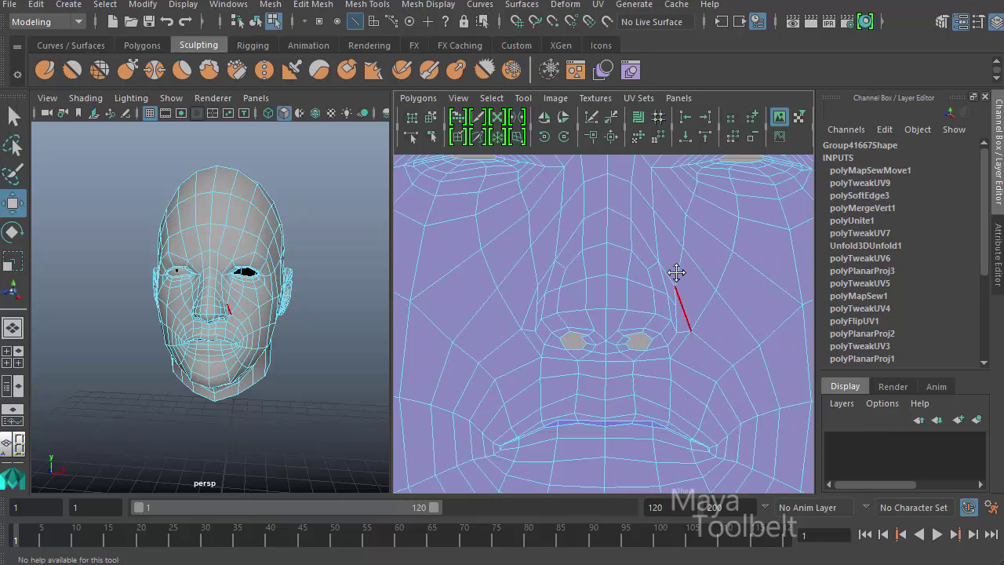
scroll(663, 392, "up", 2)
scroll(635, 385, "up", 2)
key("F9")
left_click(480, 360)
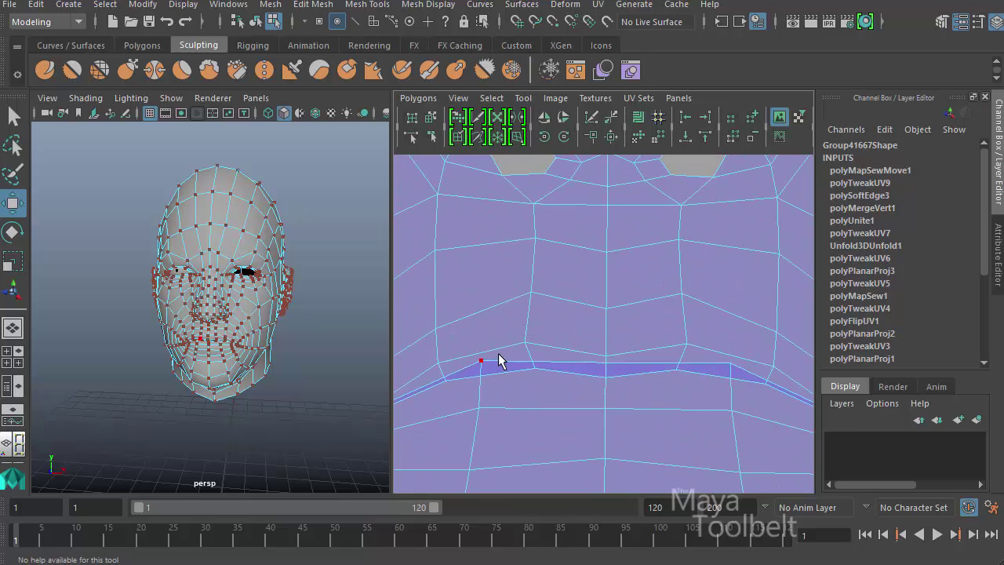
key("w")
left_click(732, 364, "shift")
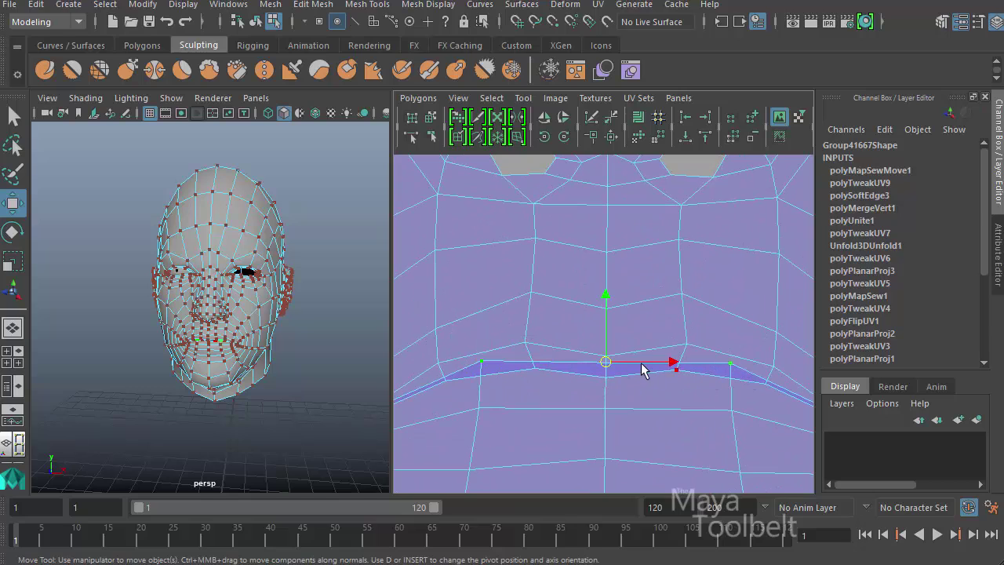
left_click_drag(604, 296, 609, 322)
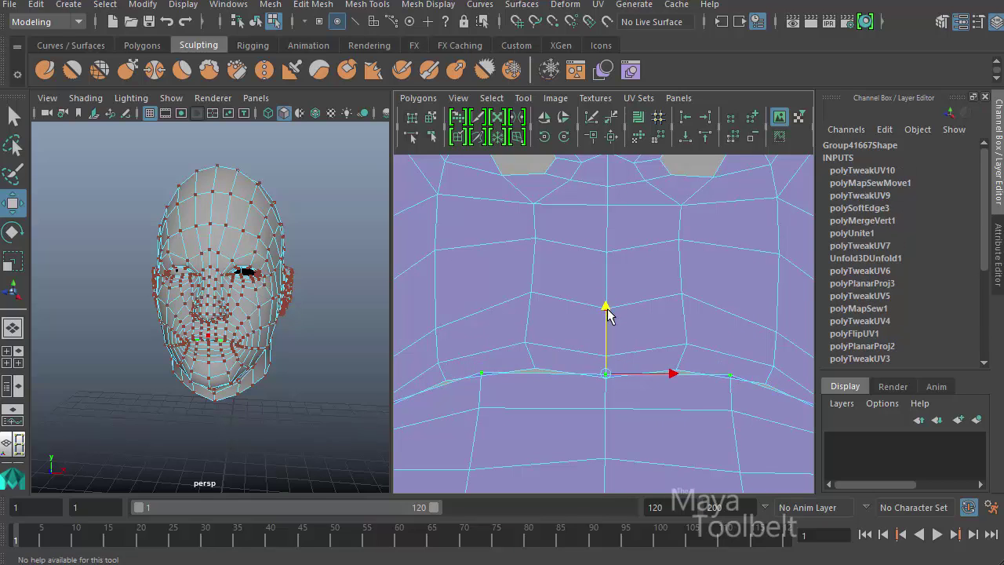
scroll(685, 328, "down", 2)
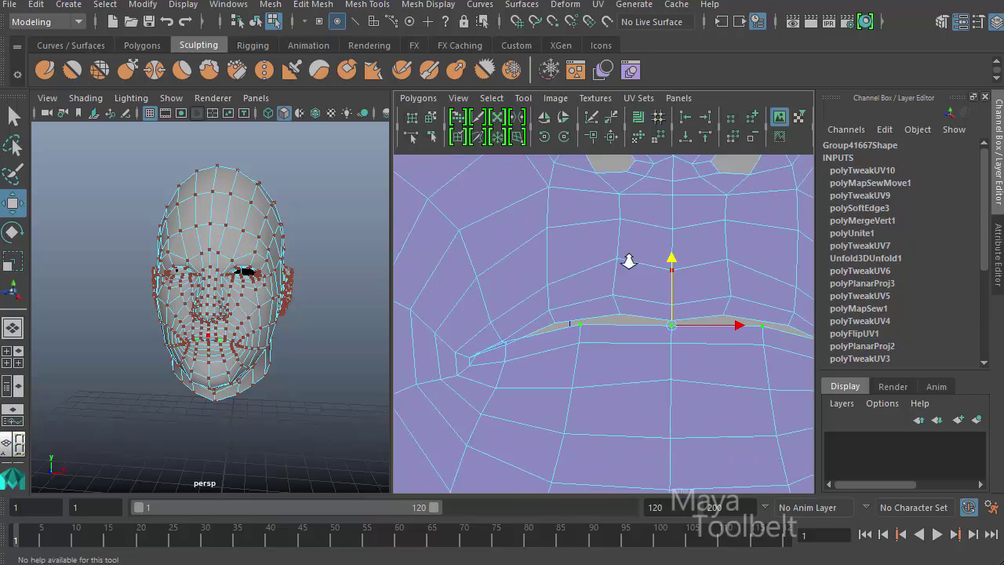
- Raise both lip-corner UVs and fine-tune the left lip corner's position
left_click(502, 343)
middle_click_drag(502, 346, 453, 333, "alt")
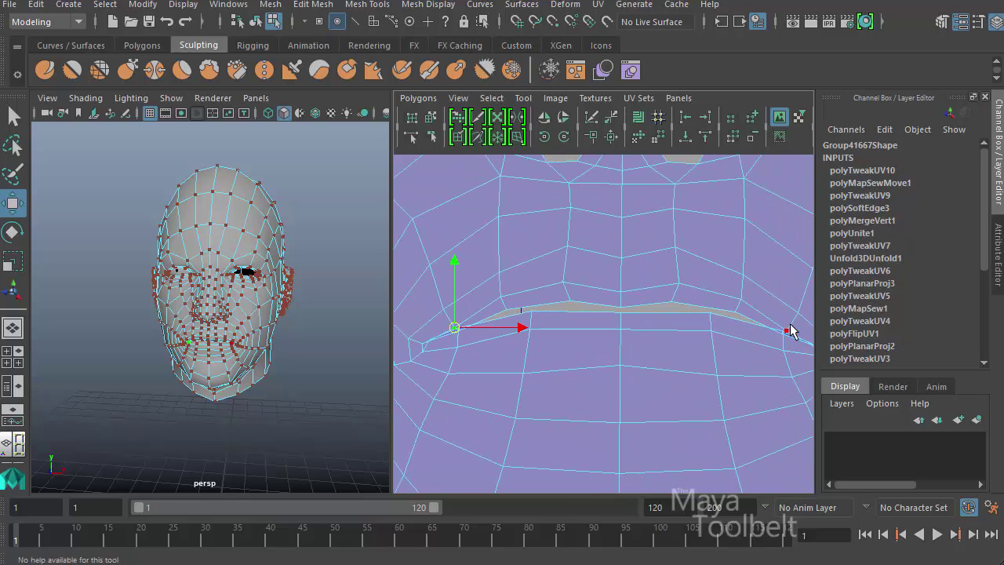
left_click(789, 330, "shift")
left_click_drag(634, 261, 619, 261)
right_click_drag(502, 337, 539, 341, "alt")
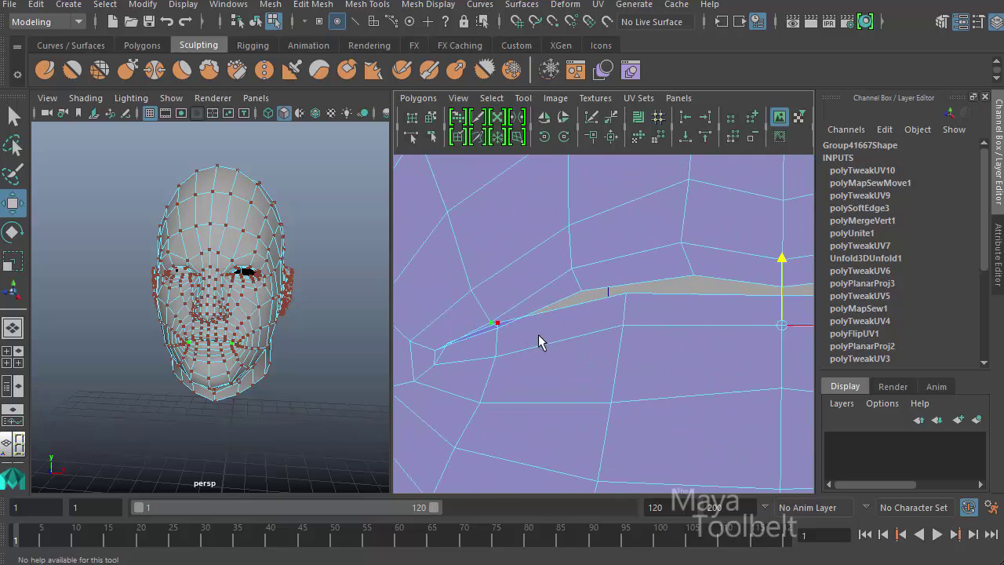
left_click(500, 329)
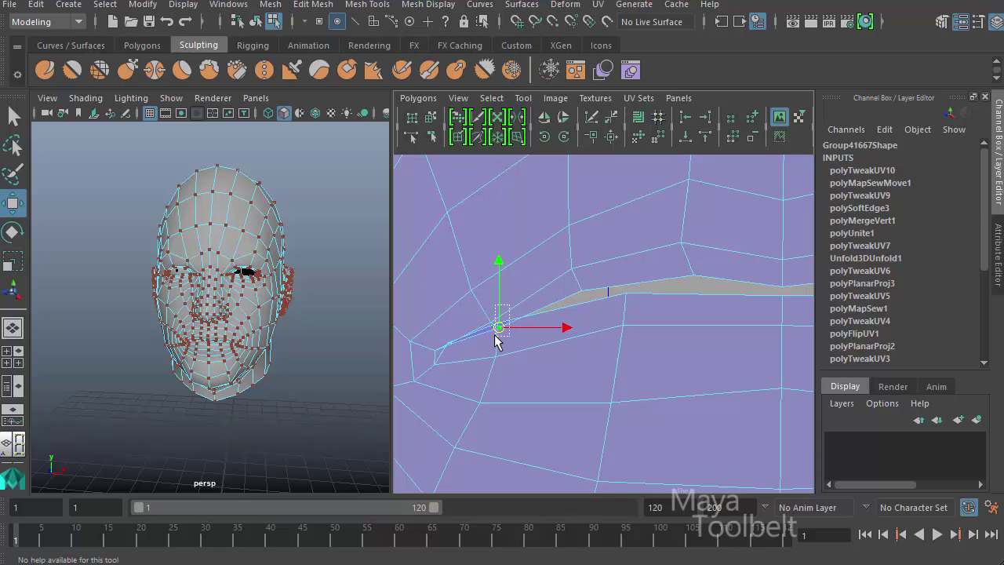
left_click_drag(502, 337, 501, 334)
left_click_drag(498, 254, 501, 266)
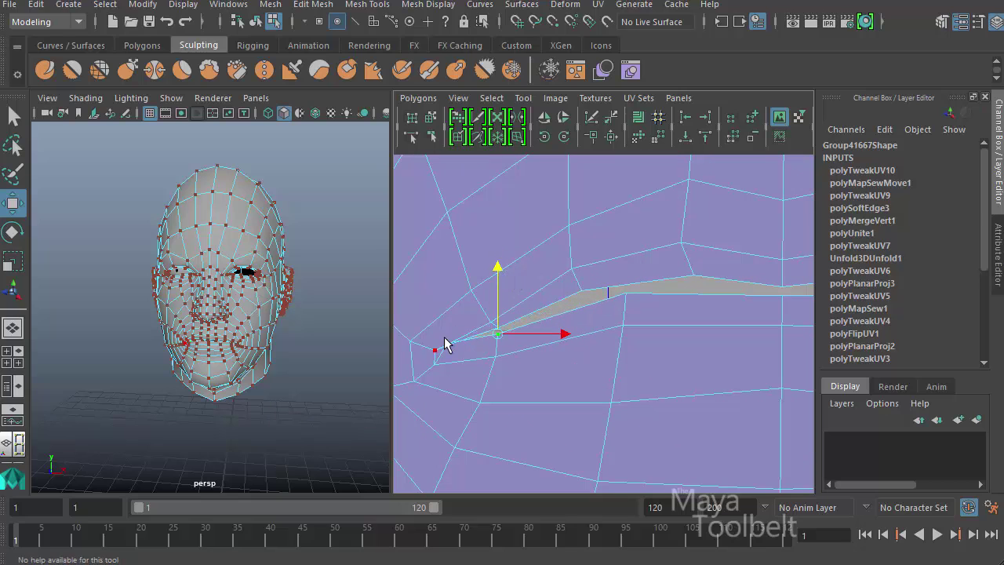
mouse_move(445, 344)
middle_mouse_down()
mouse_move(507, 298)
mouse_move(706, 303)
mouse_move(619, 322)
middle_mouse_up()
- Drag the UV at the tip of the mouth gap further to the right
left_click(613, 333)
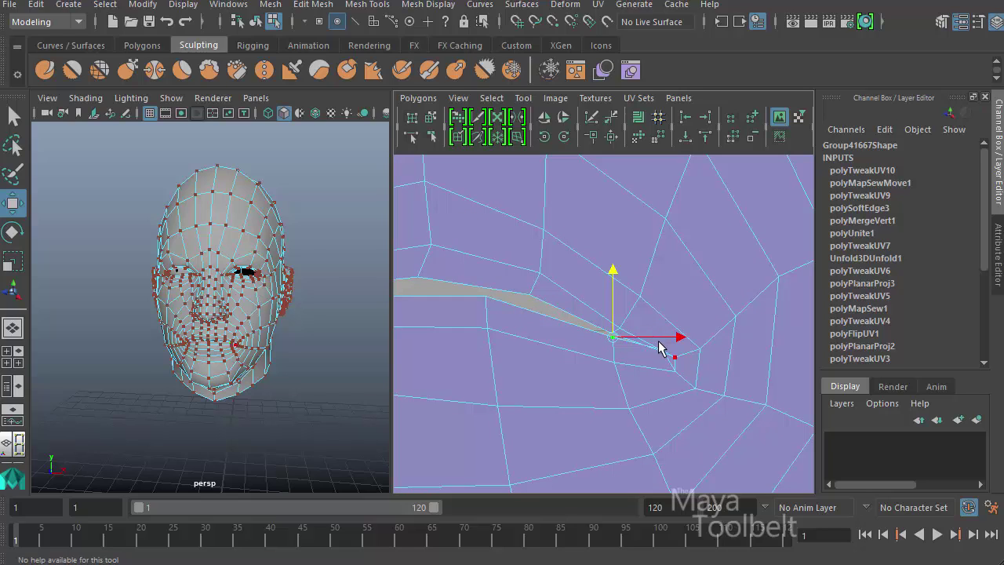
mouse_move(663, 352)
middle_mouse_down()
mouse_move(664, 322)
mouse_move(737, 339)
middle_mouse_up()
scroll(470, 246, "down", 3)
scroll(697, 291, "down", 3)
- Select all UVs of the sewn face shell and frame it in a full-size UV Editor
scroll(596, 224, "down", 3)
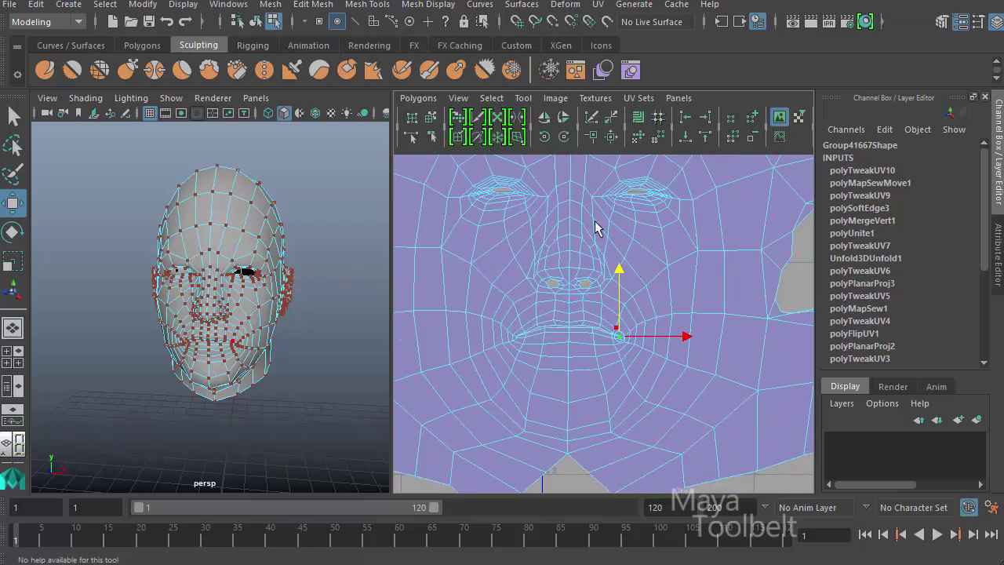
scroll(541, 274, "down", 3)
left_click(640, 210)
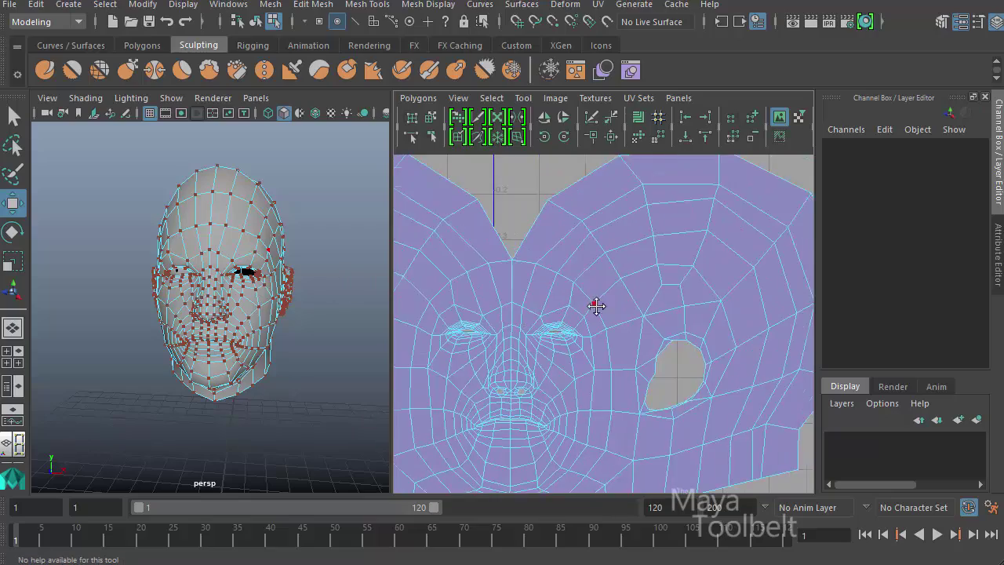
scroll(594, 303, "down", 3)
scroll(538, 269, "up", 1)
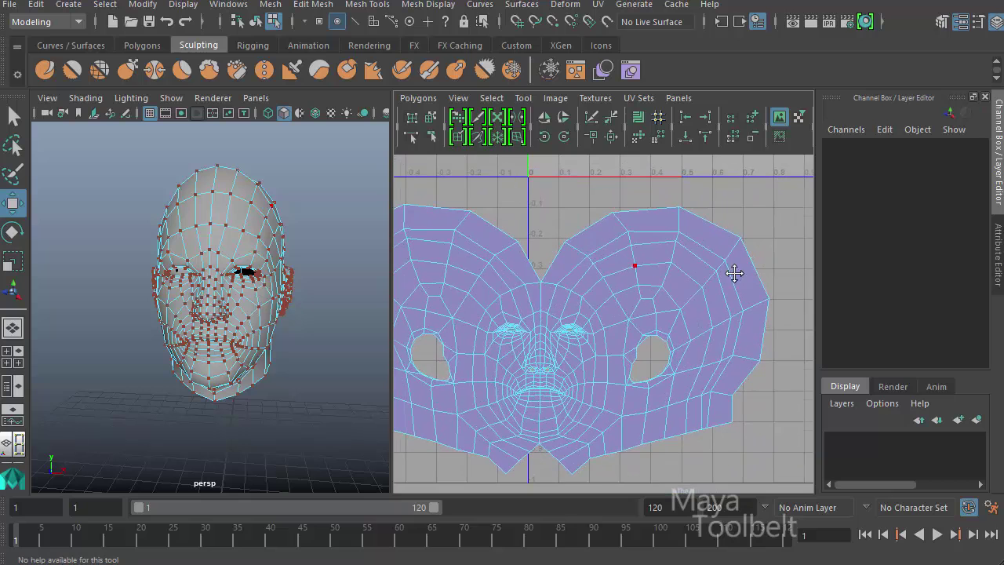
scroll(734, 273, "down", 3)
mouse_move(690, 283)
middle_mouse_down("alt")
mouse_move(565, 316)
mouse_move(516, 248)
mouse_move(532, 269)
middle_mouse_up("alt")
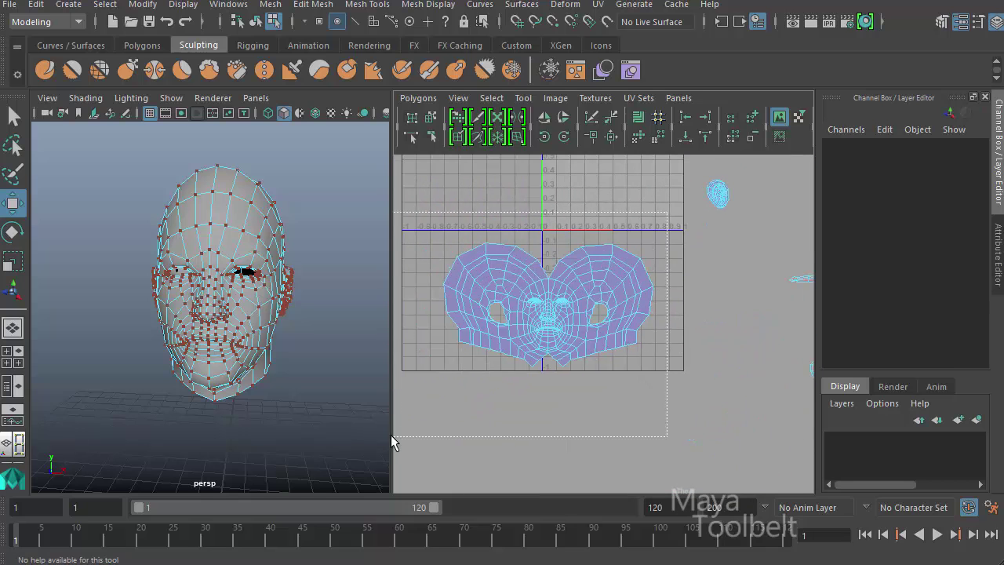
left_click_drag(391, 435, 390, 434)
scroll(762, 364, "up", 2)
scroll(758, 365, "up", 1)
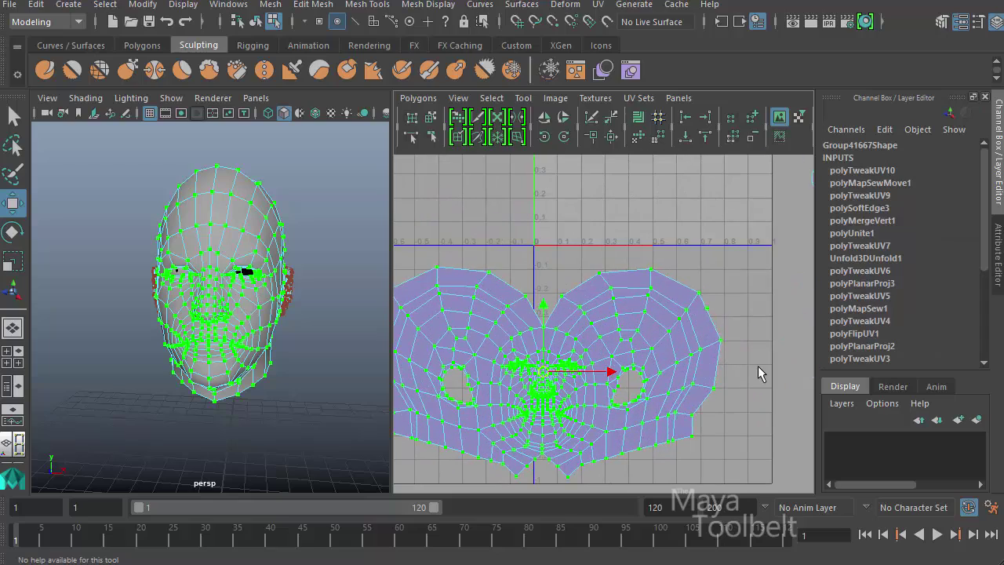
key("space")
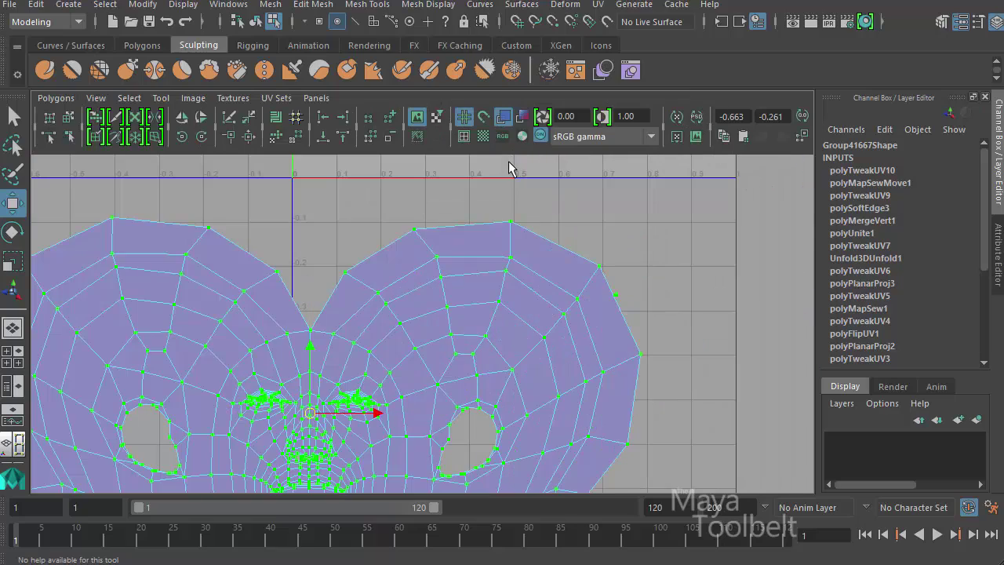
key("f")
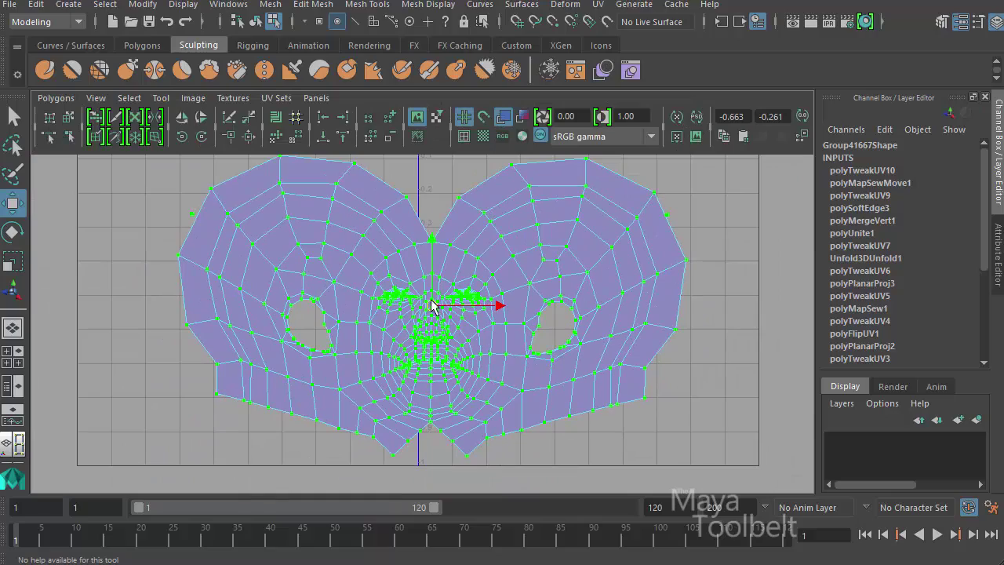
- Scale the face shell to fit the 0–1 width and nudge it slightly lower
middle_click_drag(432, 304, 466, 287, "alt")
scroll(654, 332, "up", 2)
scroll(488, 377, "down", 3)
middle_click_drag(488, 376, 548, 273, "alt")
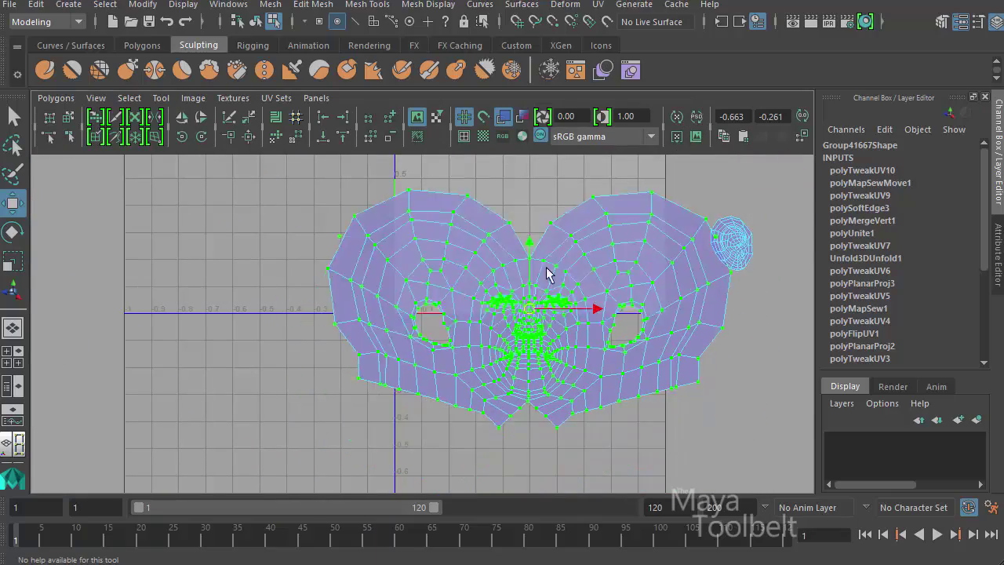
scroll(621, 321, "up", 2)
scroll(621, 321, "down", 2)
key("r")
scroll(502, 327, "down", 2)
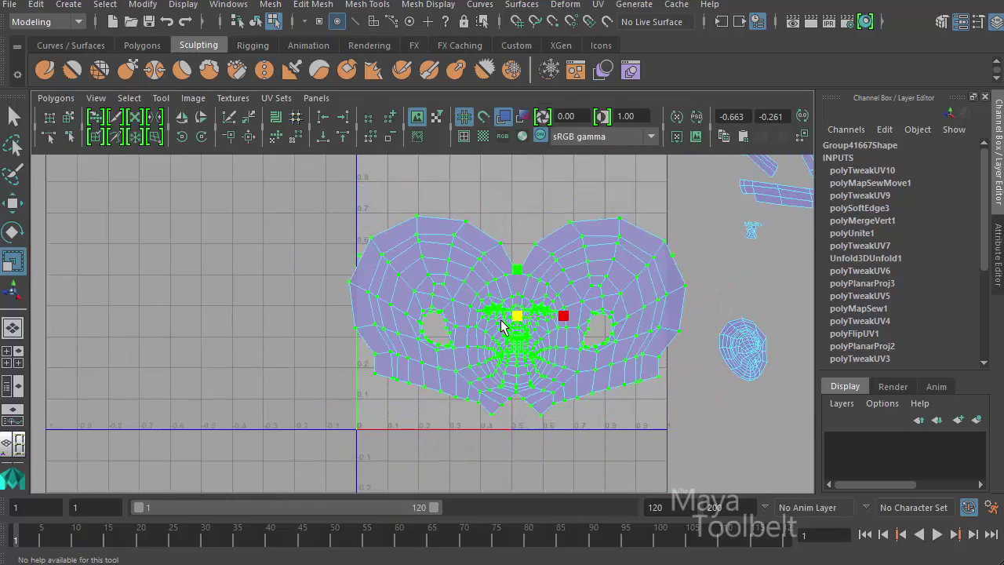
mouse_move(502, 326)
left_mouse_down()
mouse_move(511, 332)
mouse_move(510, 319)
mouse_move(500, 320)
left_mouse_up()
key("w")
key("r")
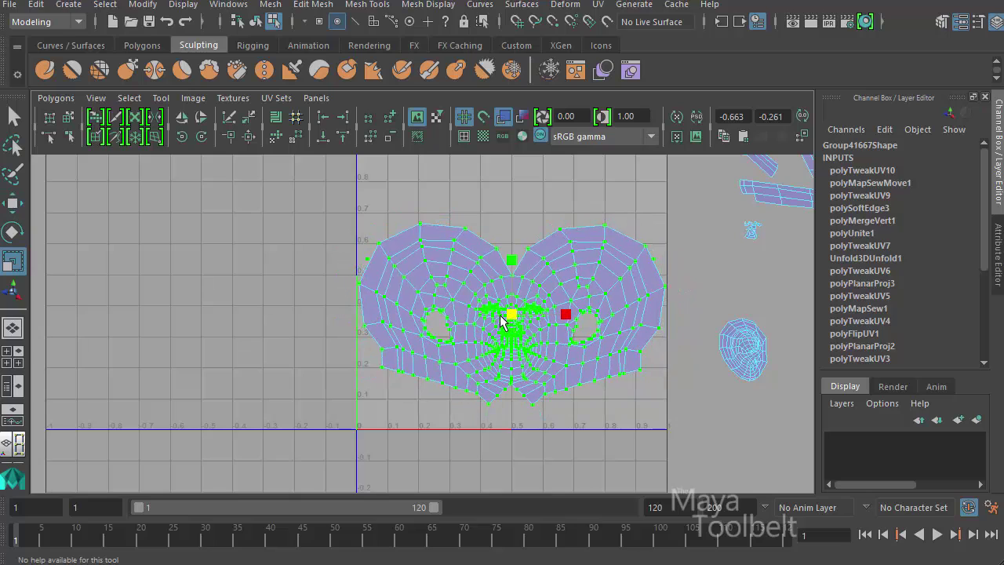
scroll(533, 316, "up", 3)
key("w")
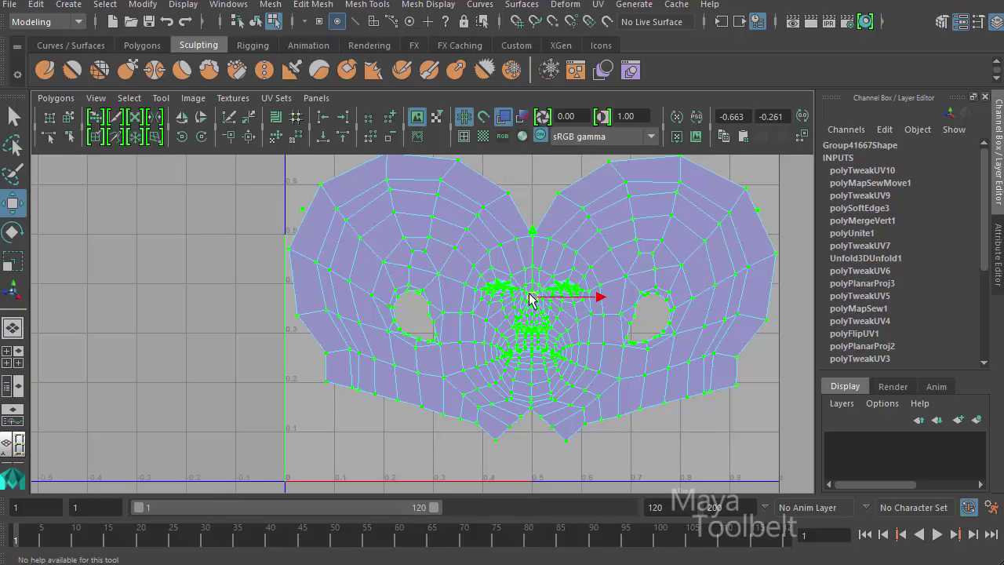
left_click_drag(531, 302, 531, 313)
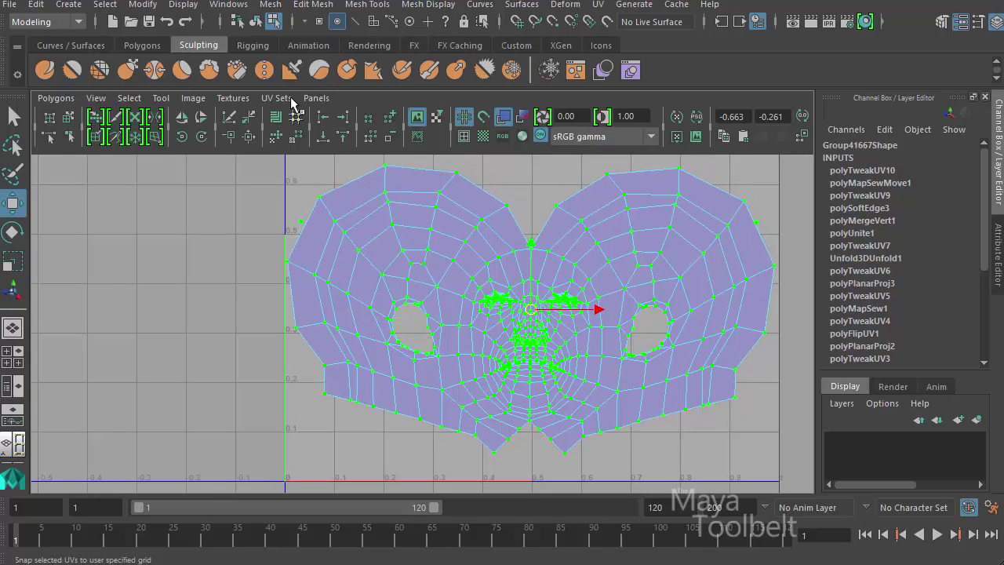
- Return to object mode, check the face UVs, and show the perspective view beside the UV Editor
left_click(244, 23)
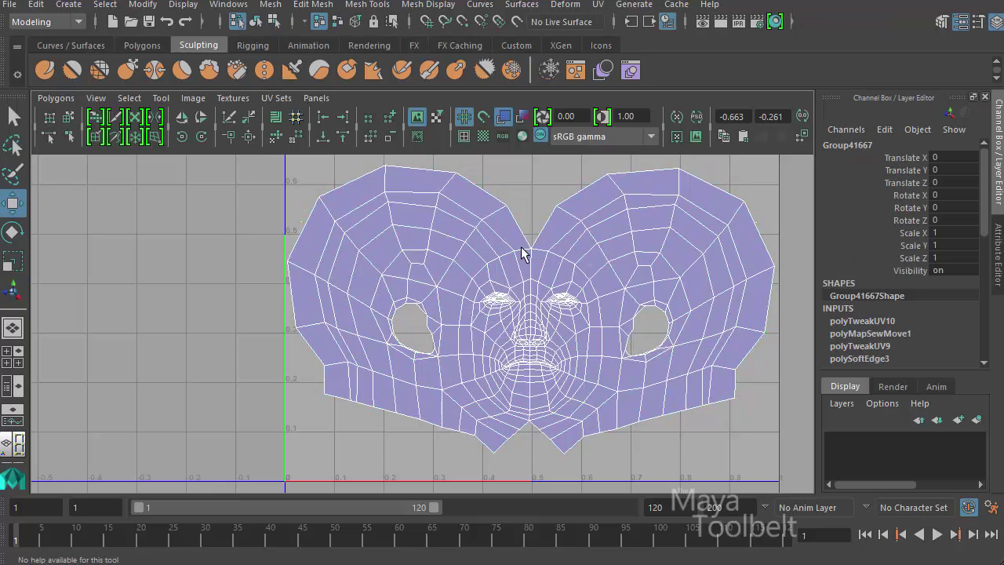
left_click(261, 24)
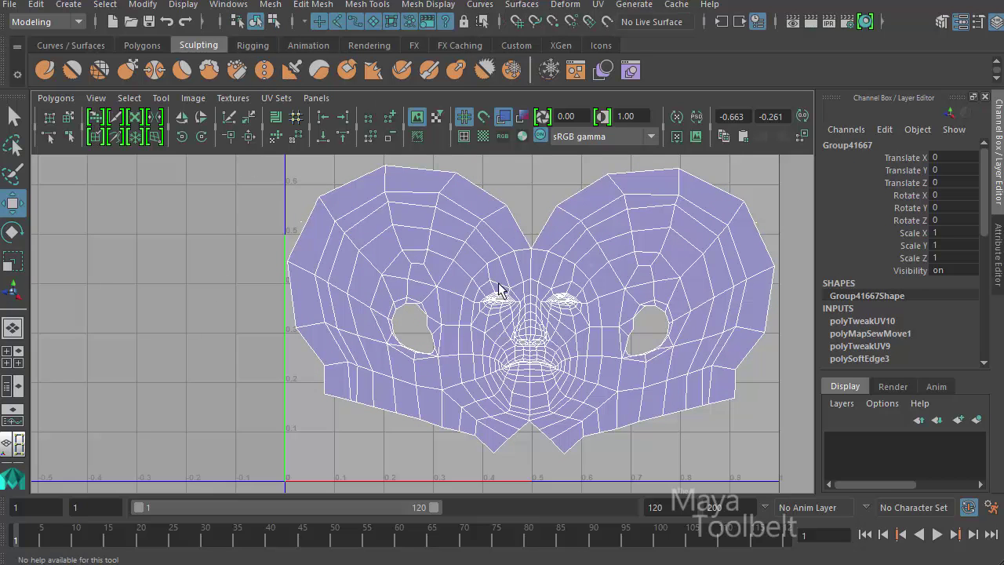
right_click_drag(436, 322, 581, 367, "alt")
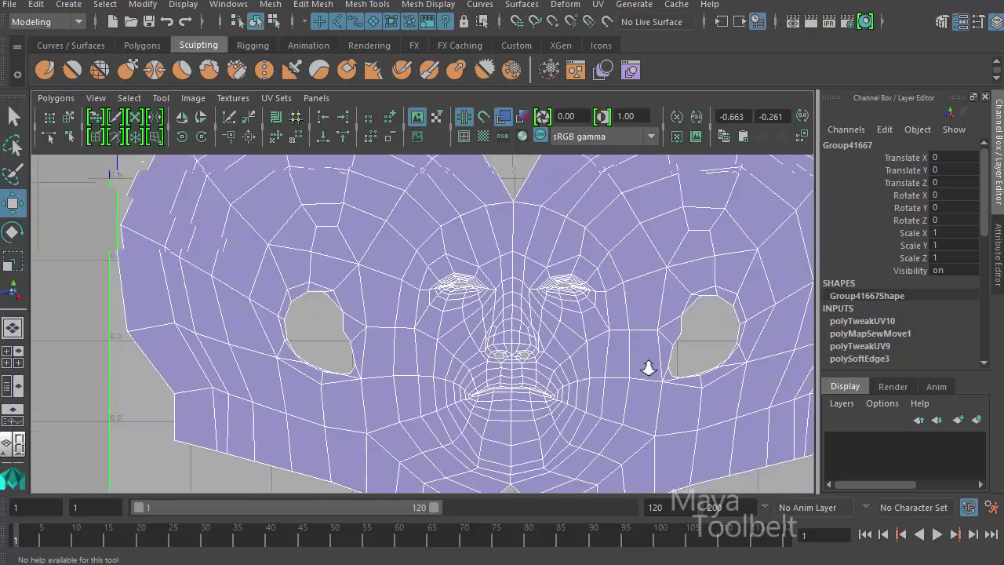
mouse_move(614, 267)
right_mouse_down("alt")
mouse_move(582, 331)
mouse_move(446, 309)
mouse_move(601, 307)
mouse_move(531, 231)
right_mouse_up("alt")
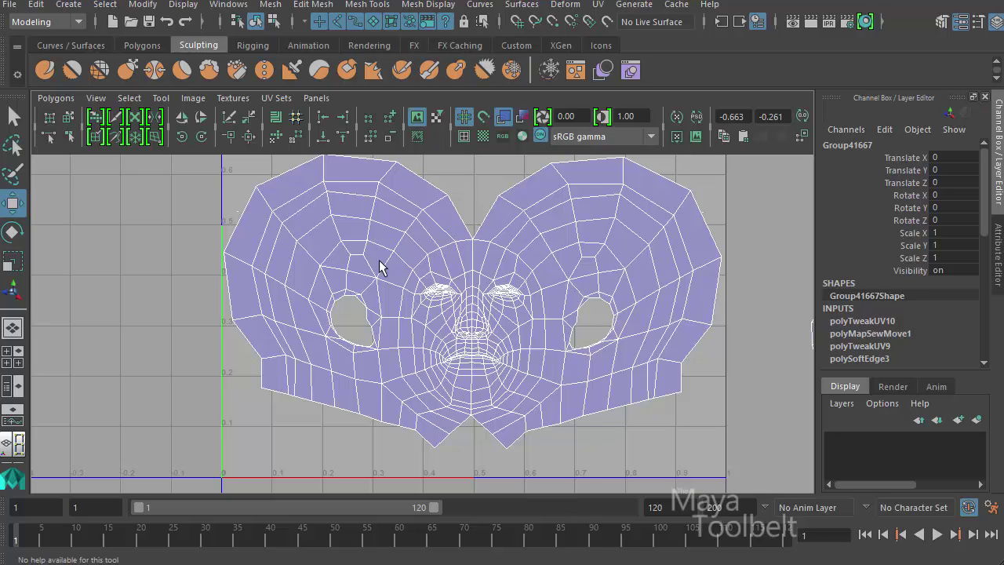
key("space")
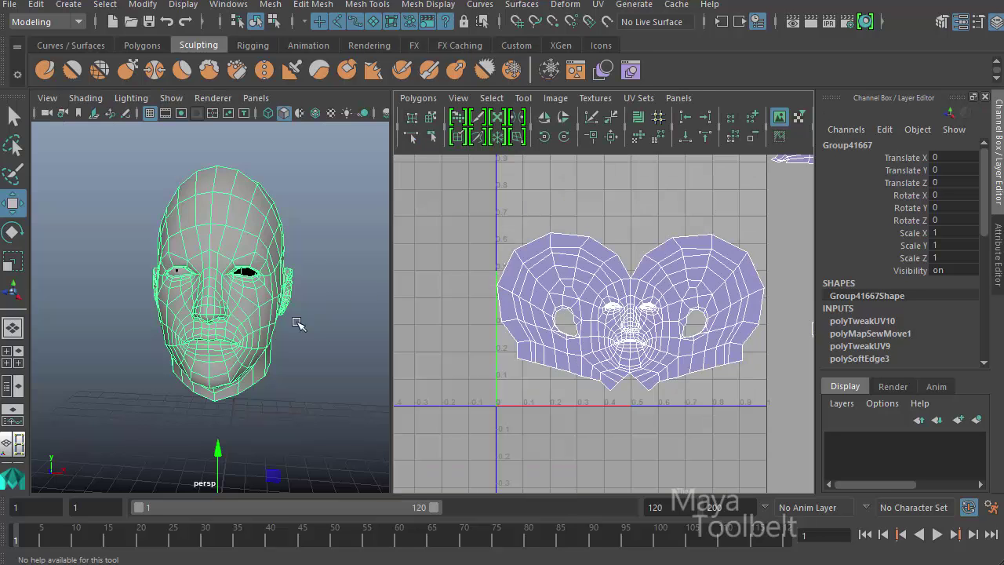
- Reselect the head mesh in the perspective view to display its UVs
mouse_move(300, 325)
left_mouse_down("alt")
mouse_move(343, 334)
mouse_move(197, 358)
mouse_move(291, 369)
left_mouse_up("alt")
left_click(343, 334)
left_click(291, 369)
mouse_move(662, 322)
middle_mouse_down("alt")
mouse_move(683, 321)
mouse_move(533, 325)
middle_mouse_up("alt")
scroll(684, 322, "up", 2)
scroll(666, 278, "down", 3)
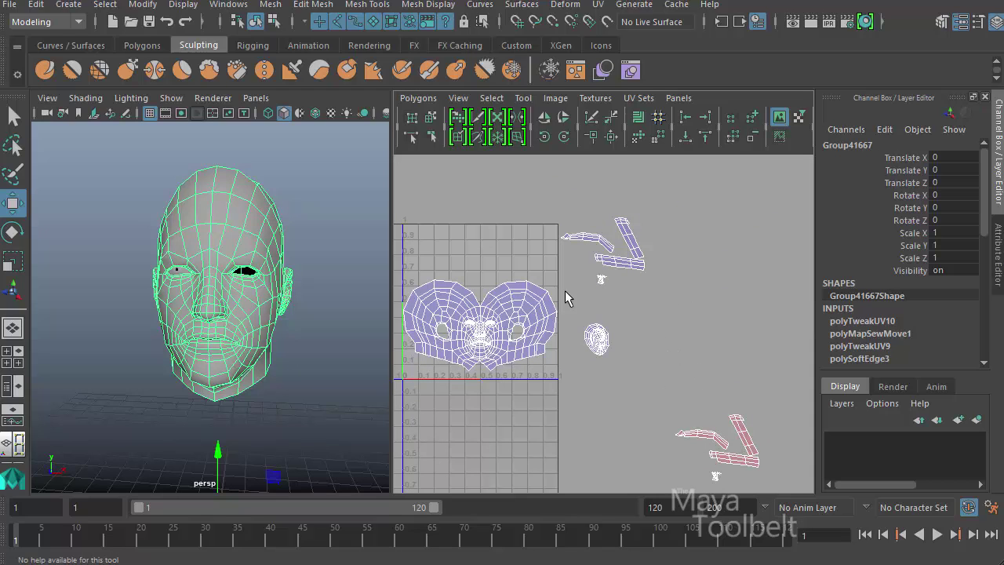
scroll(636, 398, "down", 2)
- Move the lower-right ear UV shell up into the top of the 0–1 space
right_click_drag(669, 375, 668, 393)
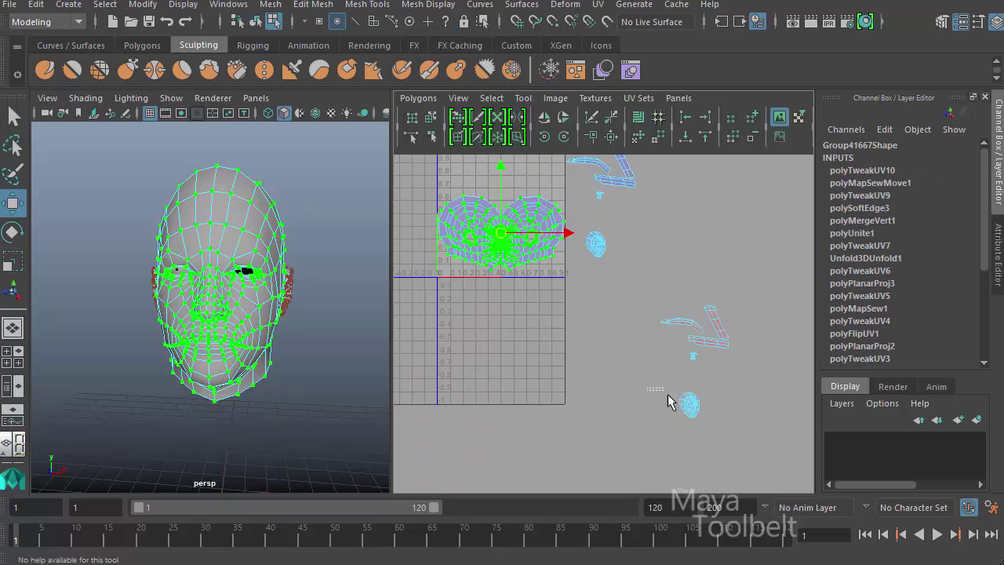
left_click_drag(668, 394, 706, 420)
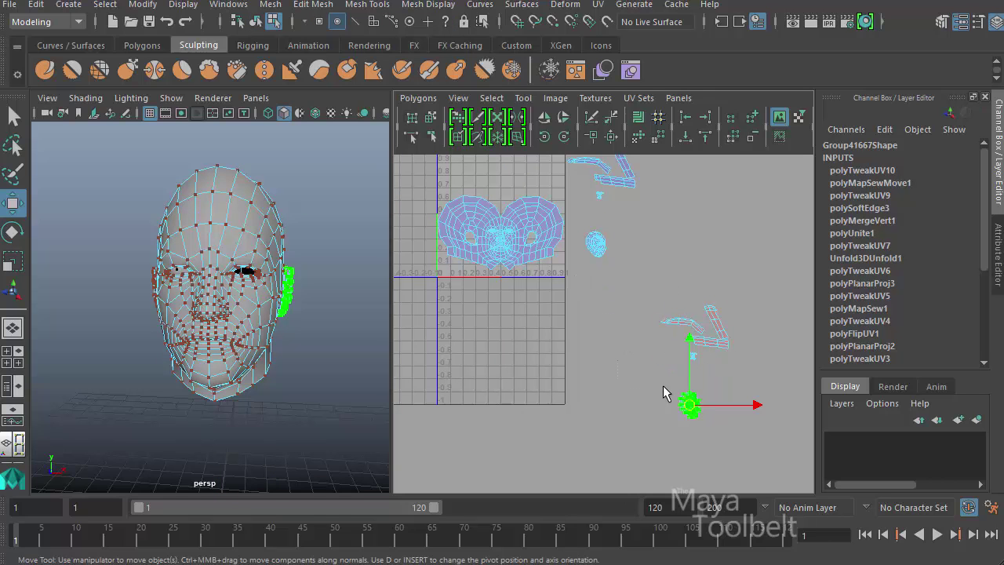
left_click_drag(714, 409, 520, 186)
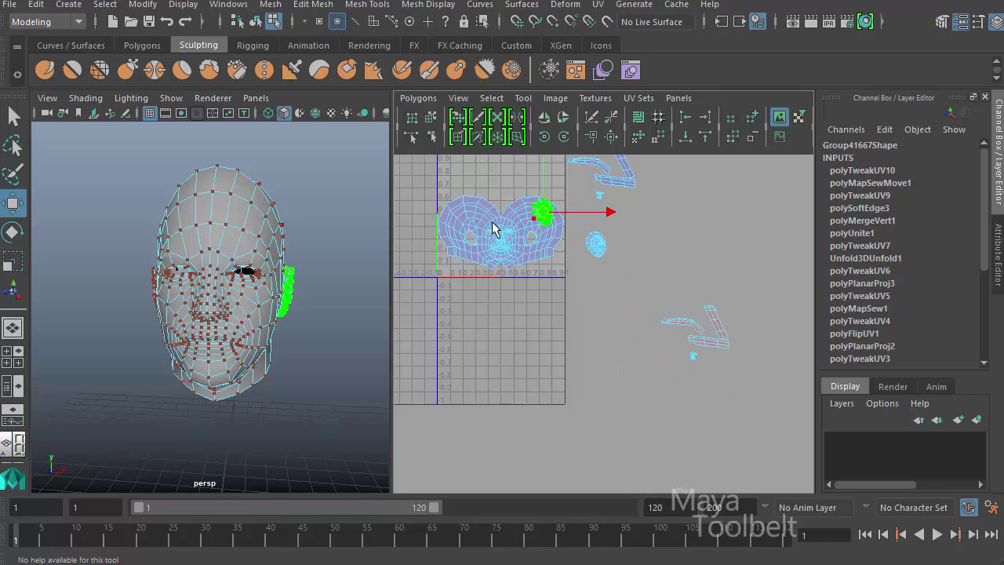
scroll(520, 186, "up", 3)
middle_click_drag(686, 458, 690, 248, "alt")
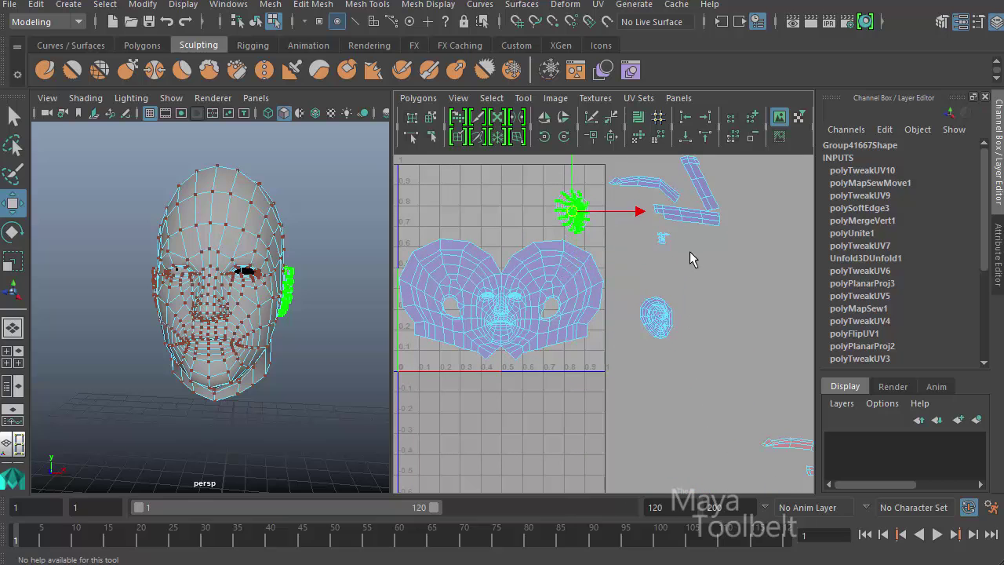
- Place the second ear shell beside the first, then clear the selection
left_click_drag(720, 366, 720, 366)
mouse_move(663, 381)
middle_mouse_down()
mouse_move(610, 300)
mouse_move(772, 339)
middle_mouse_up()
right_click_drag(771, 339, 638, 367, "alt")
left_click(639, 367)
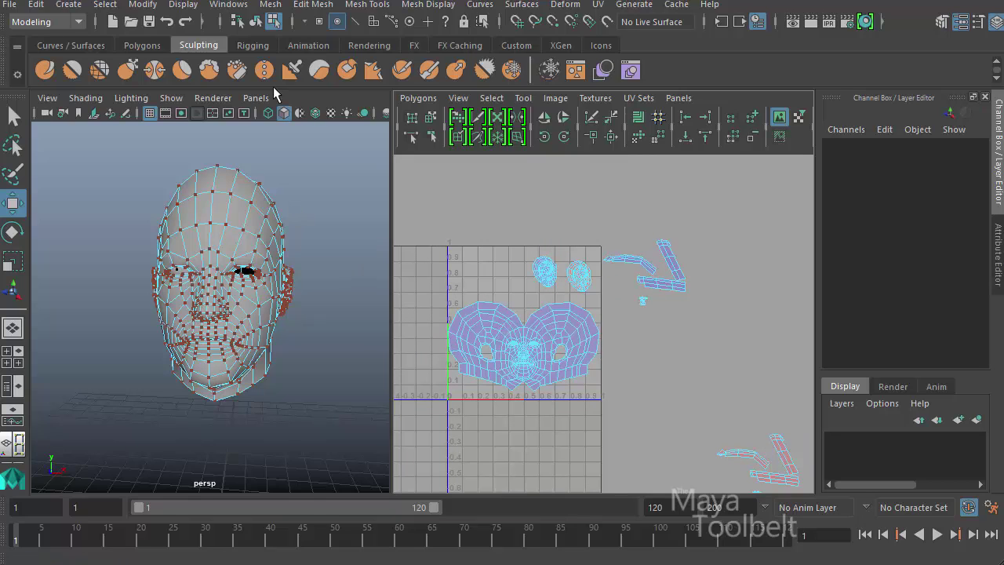
left_click(255, 21)
left_click(338, 255)
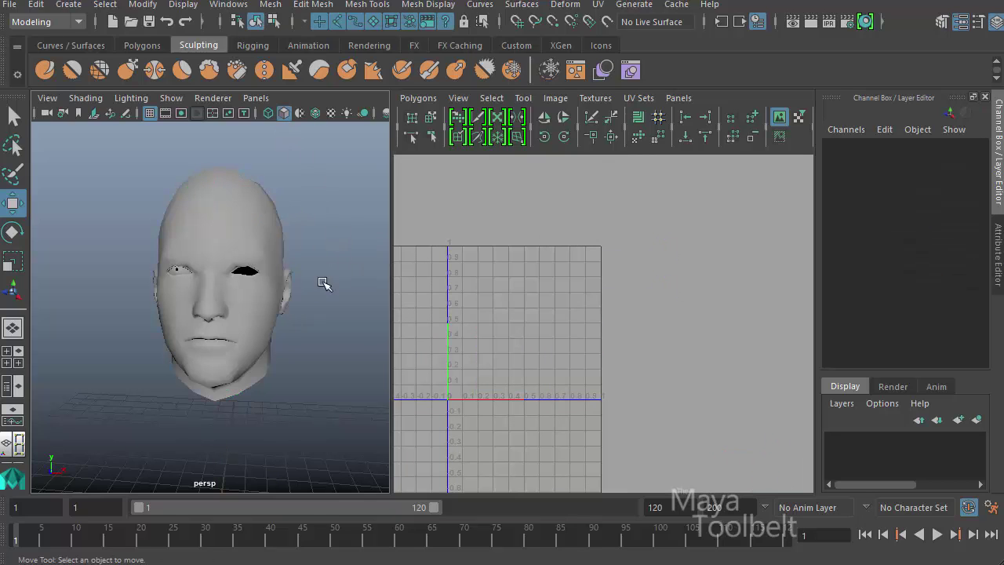
- Select the turned head and frame its face and ear UV shells in the UV Editor
left_click_drag(320, 279, 350, 283, "alt")
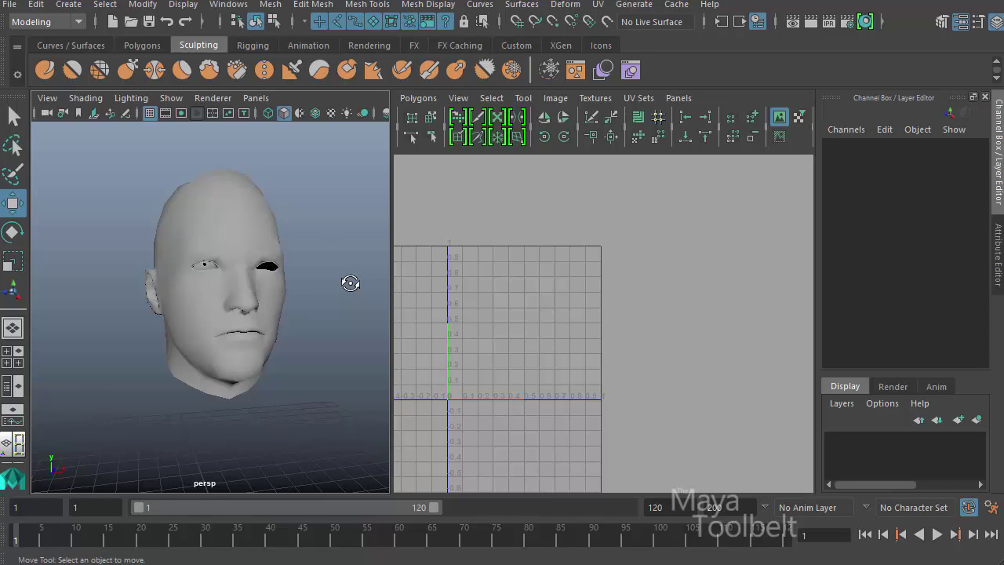
left_click(255, 241)
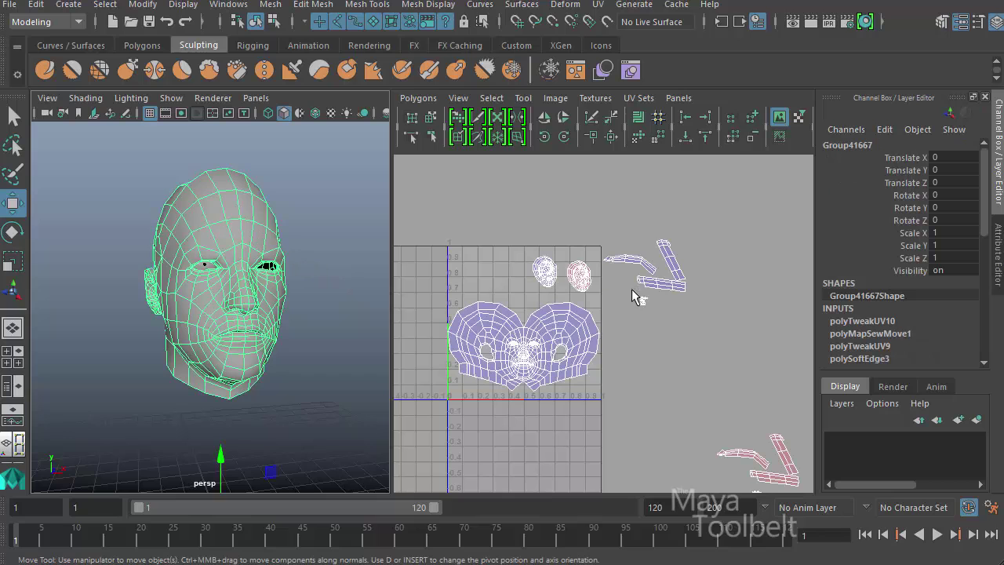
right_click_drag(718, 209, 717, 382, "alt")
middle_click_drag(718, 382, 674, 324, "alt")
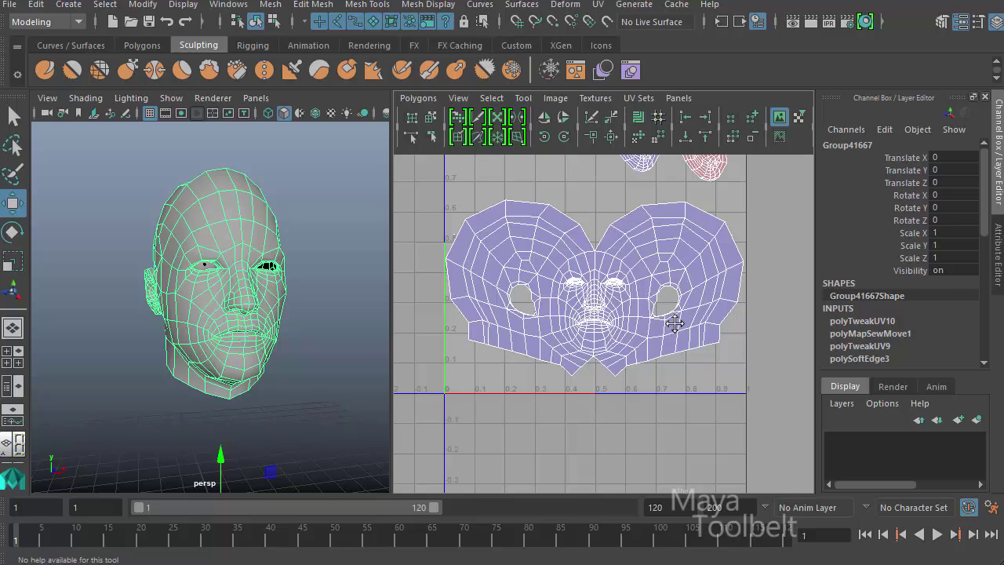
left_click(599, 5)
left_click(525, 255)
left_click(599, 4)
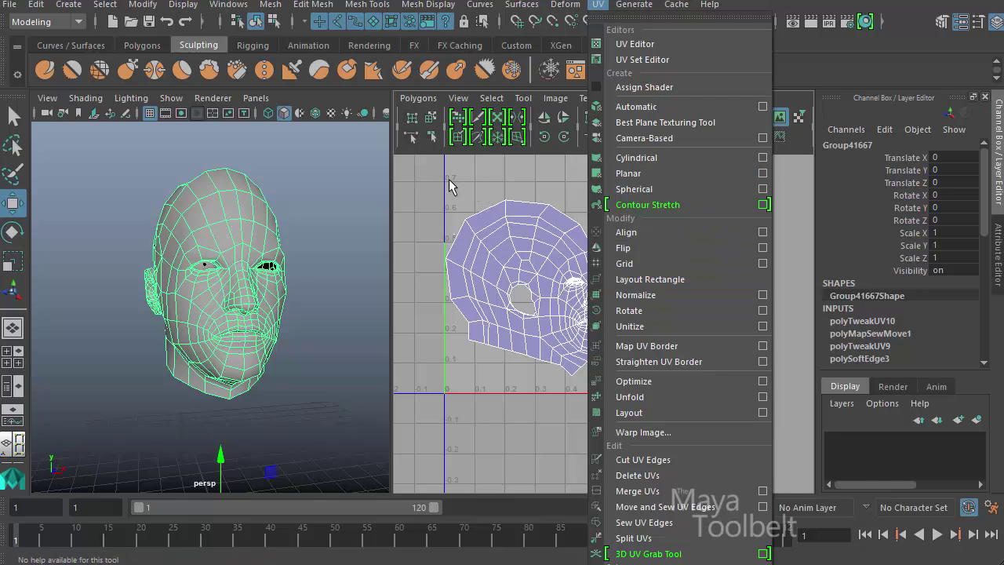
left_click(479, 176)
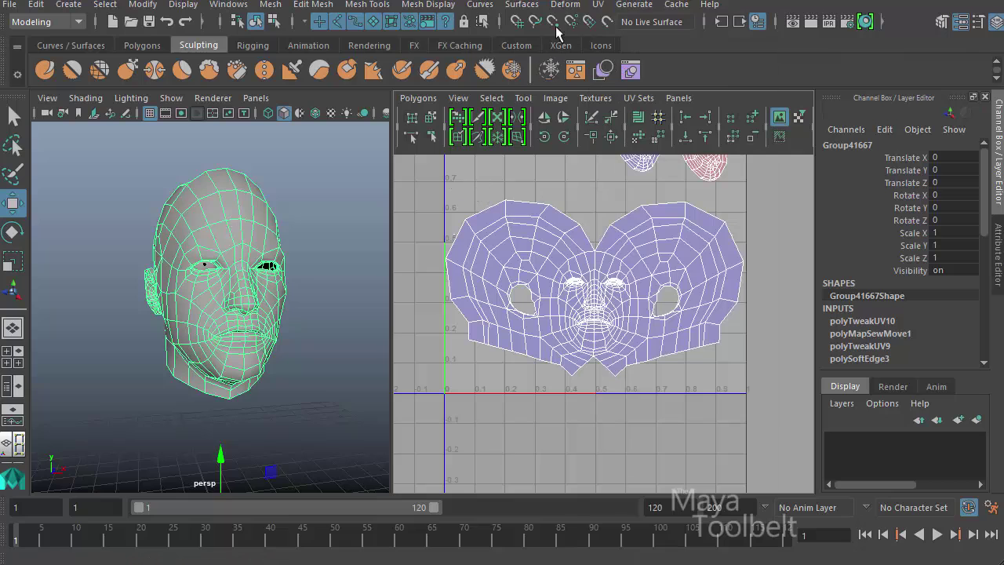
left_click(597, 5)
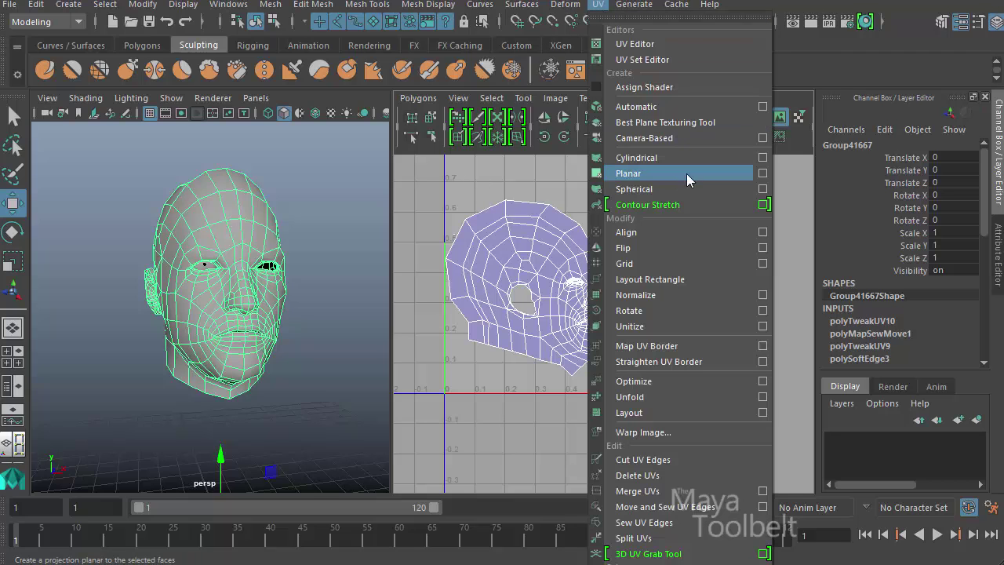
left_click(762, 173)
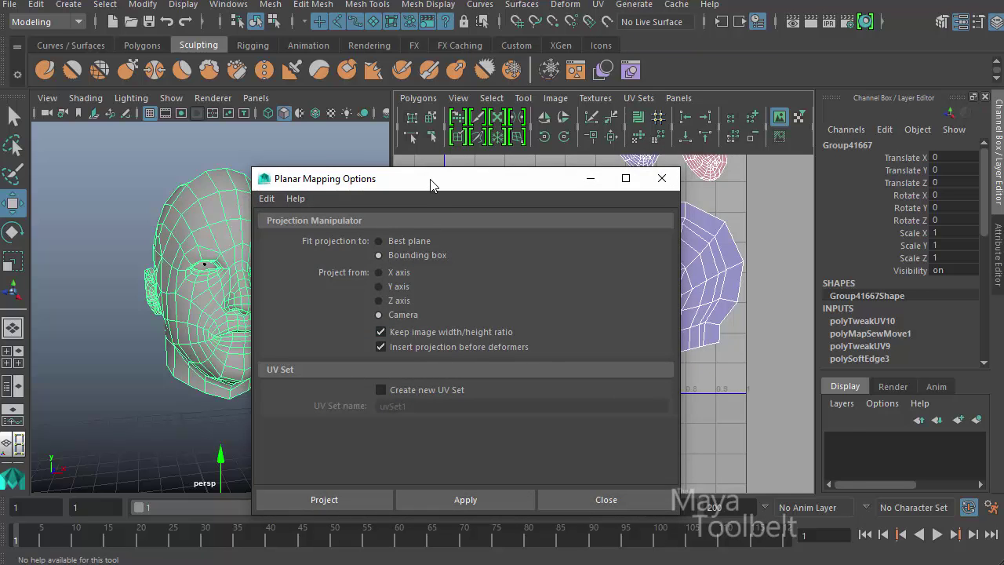
mouse_move(431, 185)
left_mouse_down()
mouse_move(458, 104)
mouse_move(304, 113)
left_mouse_up()
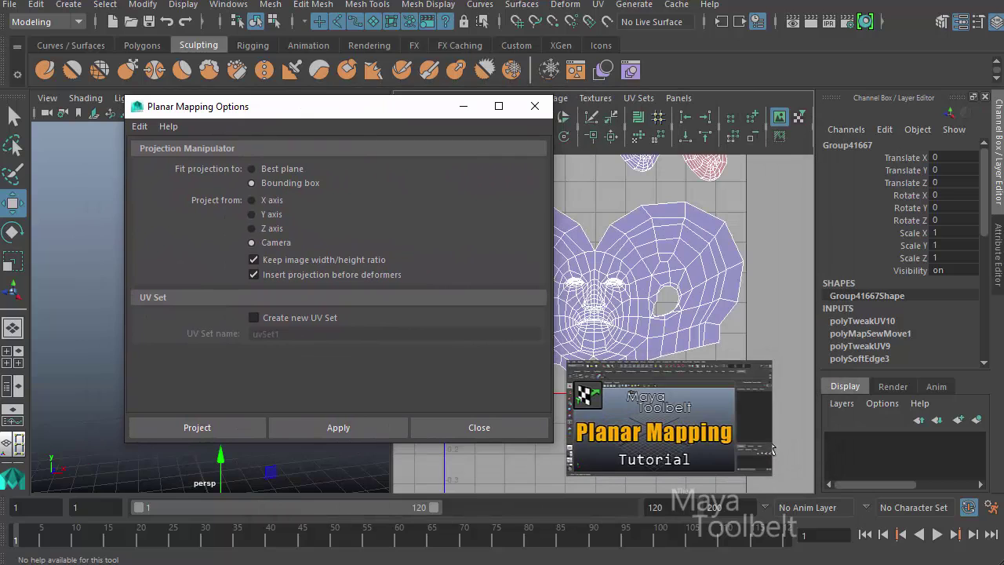
left_click(535, 106)
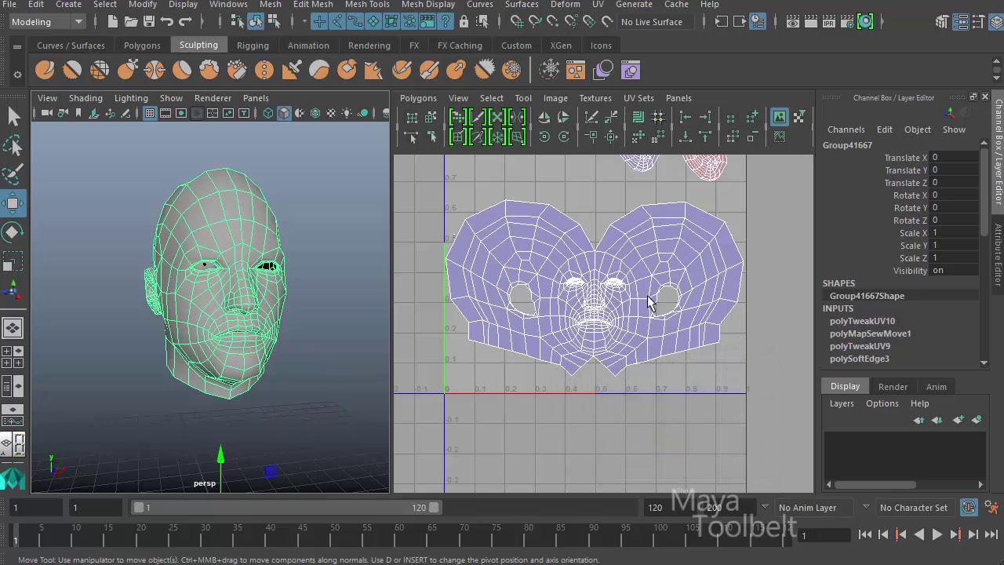
middle_click_drag(661, 258, 609, 305, "alt")
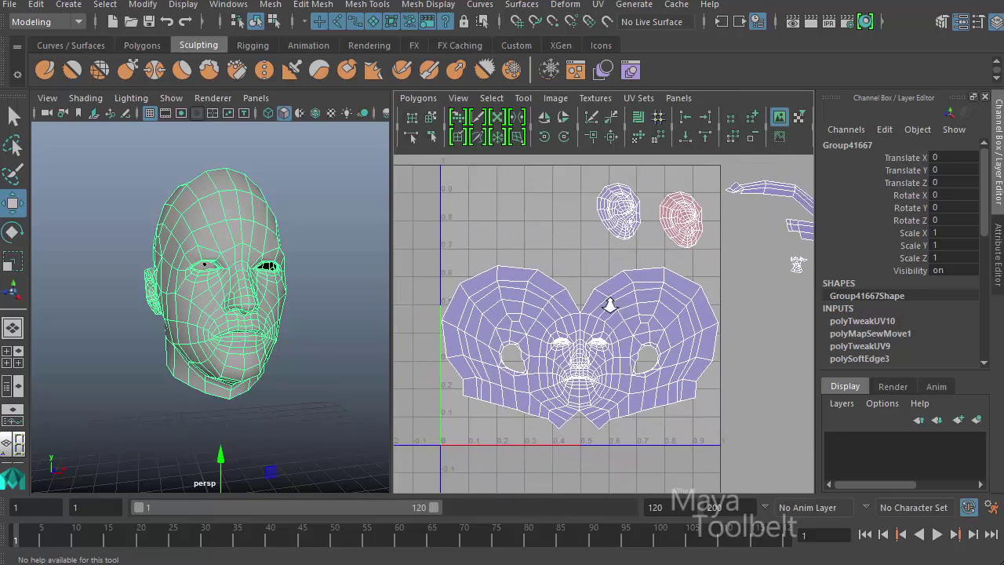
right_click_drag(609, 306, 583, 296, "alt")
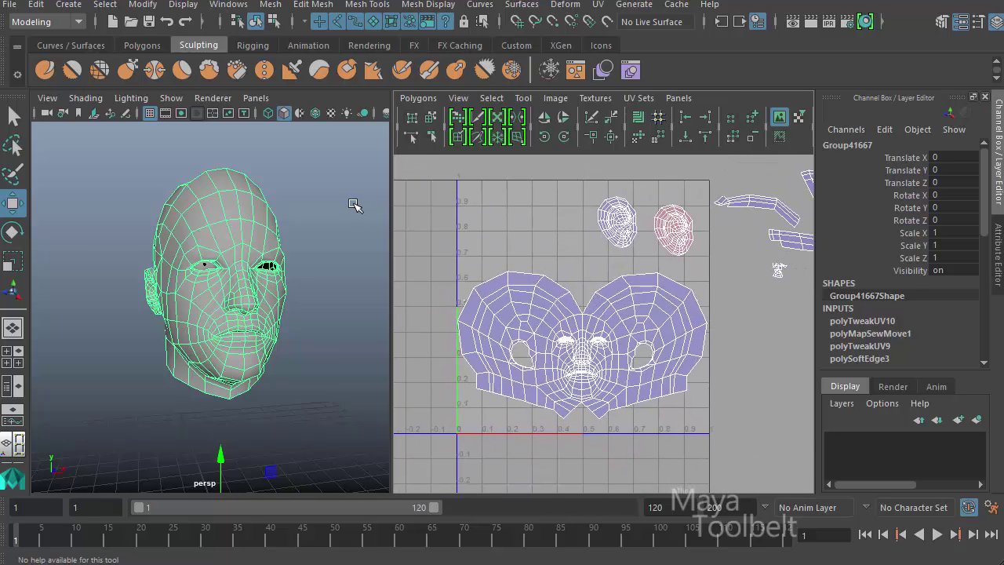